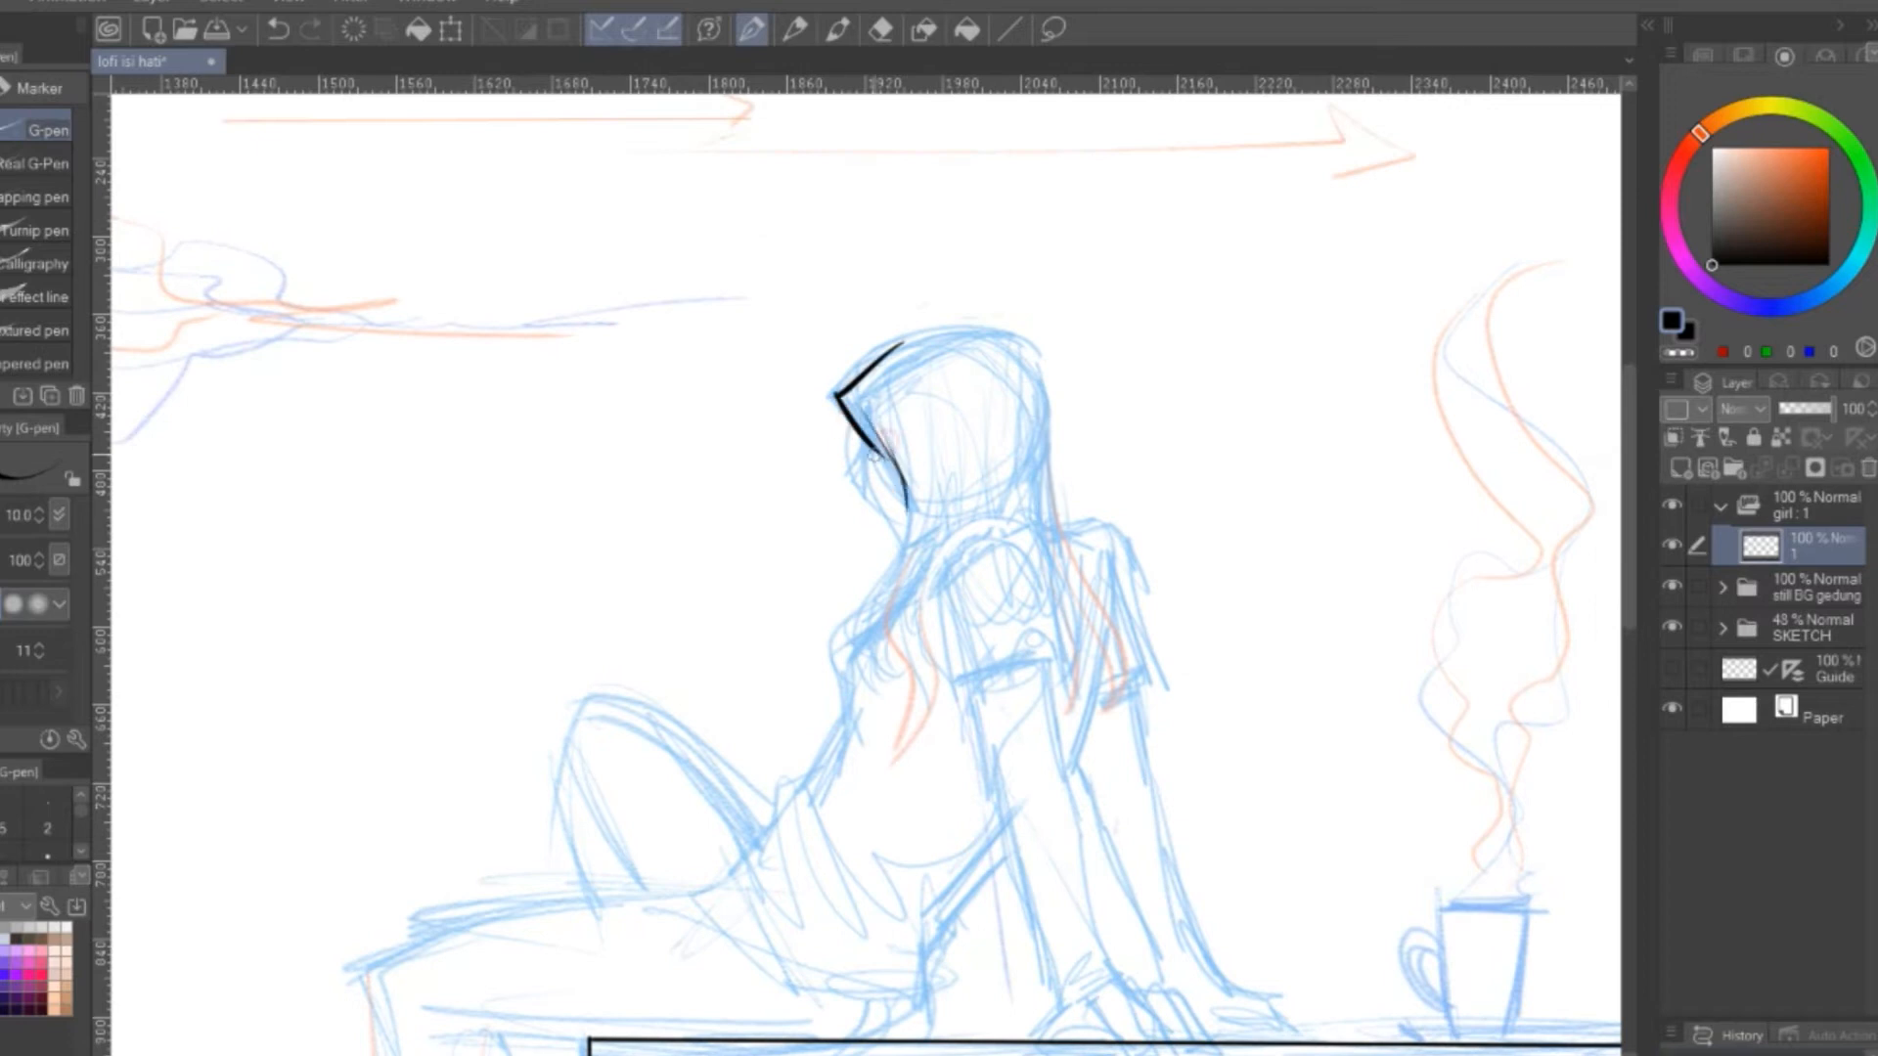
Undo the last hood stroke and ink the hood outline, front hair strands and near shoulder over the sketch
{"action": "key", "text": "ctrl+z"}
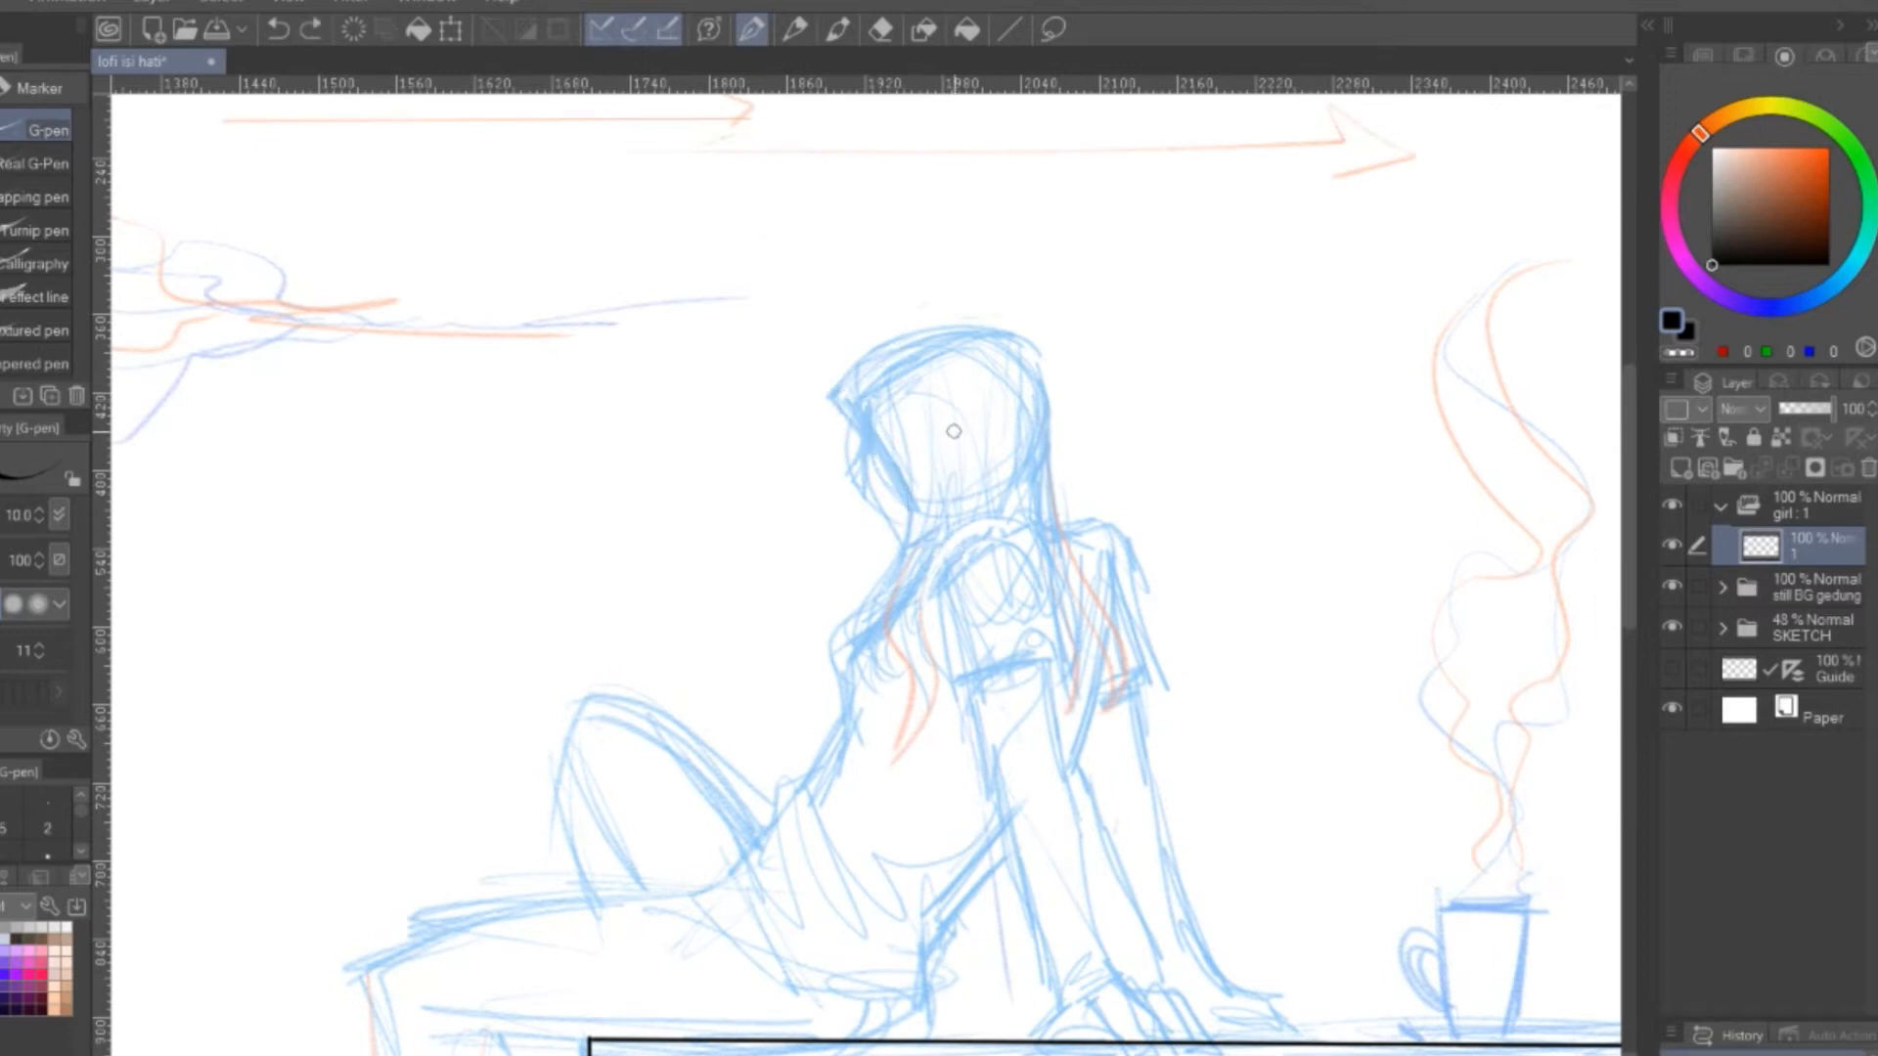
{"action": "mouse_move", "coordinate": [834, 396]}
{"action": "left_mouse_down"}
{"action": "mouse_move", "coordinate": [915, 507]}
{"action": "mouse_move", "coordinate": [829, 624]}
{"action": "left_mouse_up"}
{"action": "left_click_drag", "start_coordinate": [944, 528], "coordinate": [875, 719]}
{"action": "left_click_drag", "start_coordinate": [954, 538], "coordinate": [1017, 524]}
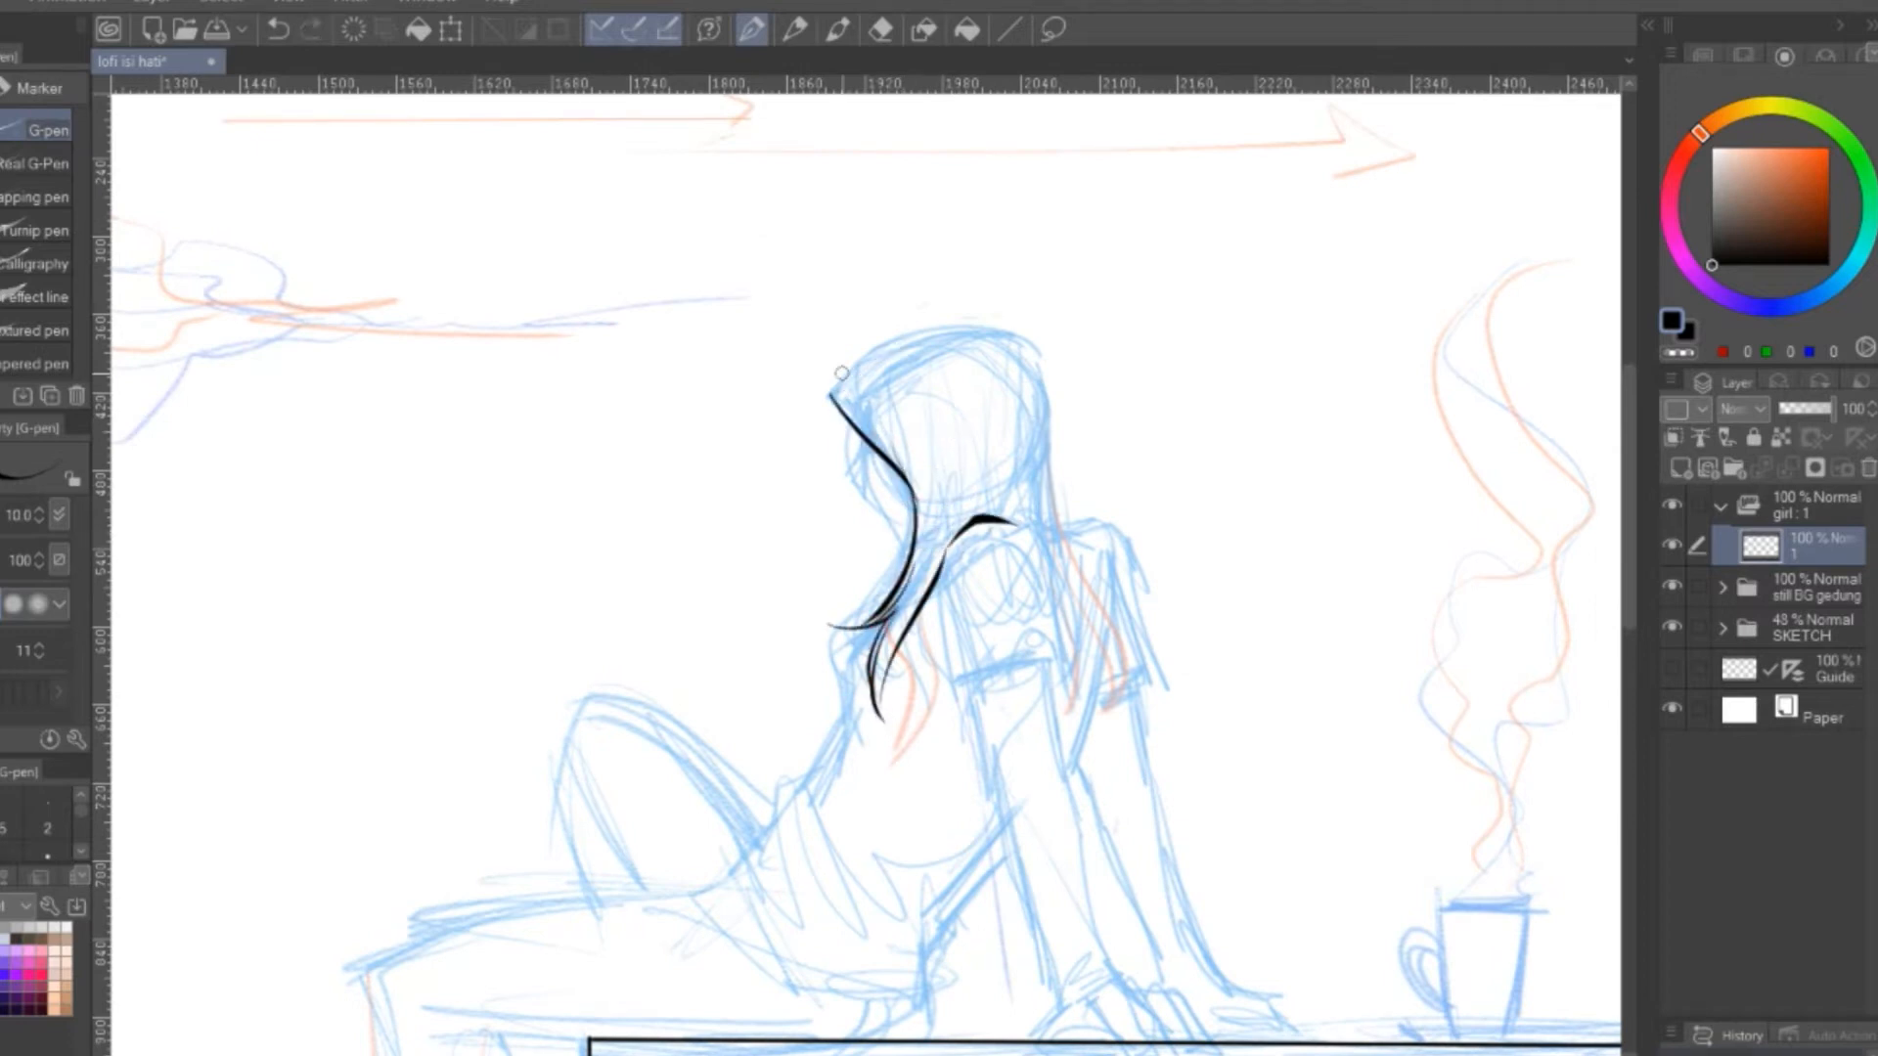
{"action": "left_click_drag", "start_coordinate": [831, 375], "coordinate": [1110, 719]}
{"action": "left_click_drag", "start_coordinate": [942, 568], "coordinate": [1025, 549]}
{"action": "left_click_drag", "start_coordinate": [922, 634], "coordinate": [962, 699]}
Ink the outlines of the girl's near arm and long sleeve, undoing and correcting a stray stroke
{"action": "mouse_move", "coordinate": [1039, 581]}
{"action": "left_mouse_down"}
{"action": "mouse_move", "coordinate": [960, 706]}
{"action": "mouse_move", "coordinate": [1042, 388]}
{"action": "left_mouse_up"}
{"action": "left_click_drag", "start_coordinate": [1014, 425], "coordinate": [1053, 585]}
{"action": "mouse_move", "coordinate": [1036, 478]}
{"action": "left_mouse_down"}
{"action": "mouse_move", "coordinate": [1107, 406]}
{"action": "mouse_move", "coordinate": [1139, 634]}
{"action": "left_mouse_up"}
{"action": "mouse_move", "coordinate": [1064, 600]}
{"action": "left_mouse_down"}
{"action": "mouse_move", "coordinate": [1077, 652]}
{"action": "mouse_move", "coordinate": [1080, 591]}
{"action": "mouse_move", "coordinate": [1145, 634]}
{"action": "mouse_move", "coordinate": [1112, 737]}
{"action": "left_mouse_up"}
{"action": "key", "text": "ctrl+z"}
{"action": "key", "text": "e"}
{"action": "key", "text": "p"}
Ink the near sleeve's cuff, the forearm below it and the hand resting on the ledge with its fingers
{"action": "mouse_move", "coordinate": [1111, 736]}
{"action": "left_mouse_down"}
{"action": "mouse_move", "coordinate": [1087, 664]}
{"action": "mouse_move", "coordinate": [1101, 691]}
{"action": "mouse_move", "coordinate": [1126, 645]}
{"action": "mouse_move", "coordinate": [1126, 688]}
{"action": "mouse_move", "coordinate": [974, 604]}
{"action": "left_mouse_up"}
{"action": "left_click_drag", "start_coordinate": [994, 574], "coordinate": [1037, 608]}
{"action": "key", "text": "ctrl+z"}
{"action": "key", "text": "e"}
{"action": "key", "text": "p"}
{"action": "scroll", "coordinate": [1017, 577], "scroll_direction": "up", "scroll_amount": 4}
{"action": "left_click_drag", "start_coordinate": [832, 644], "coordinate": [880, 696]}
{"action": "left_click_drag", "start_coordinate": [806, 600], "coordinate": [929, 696]}
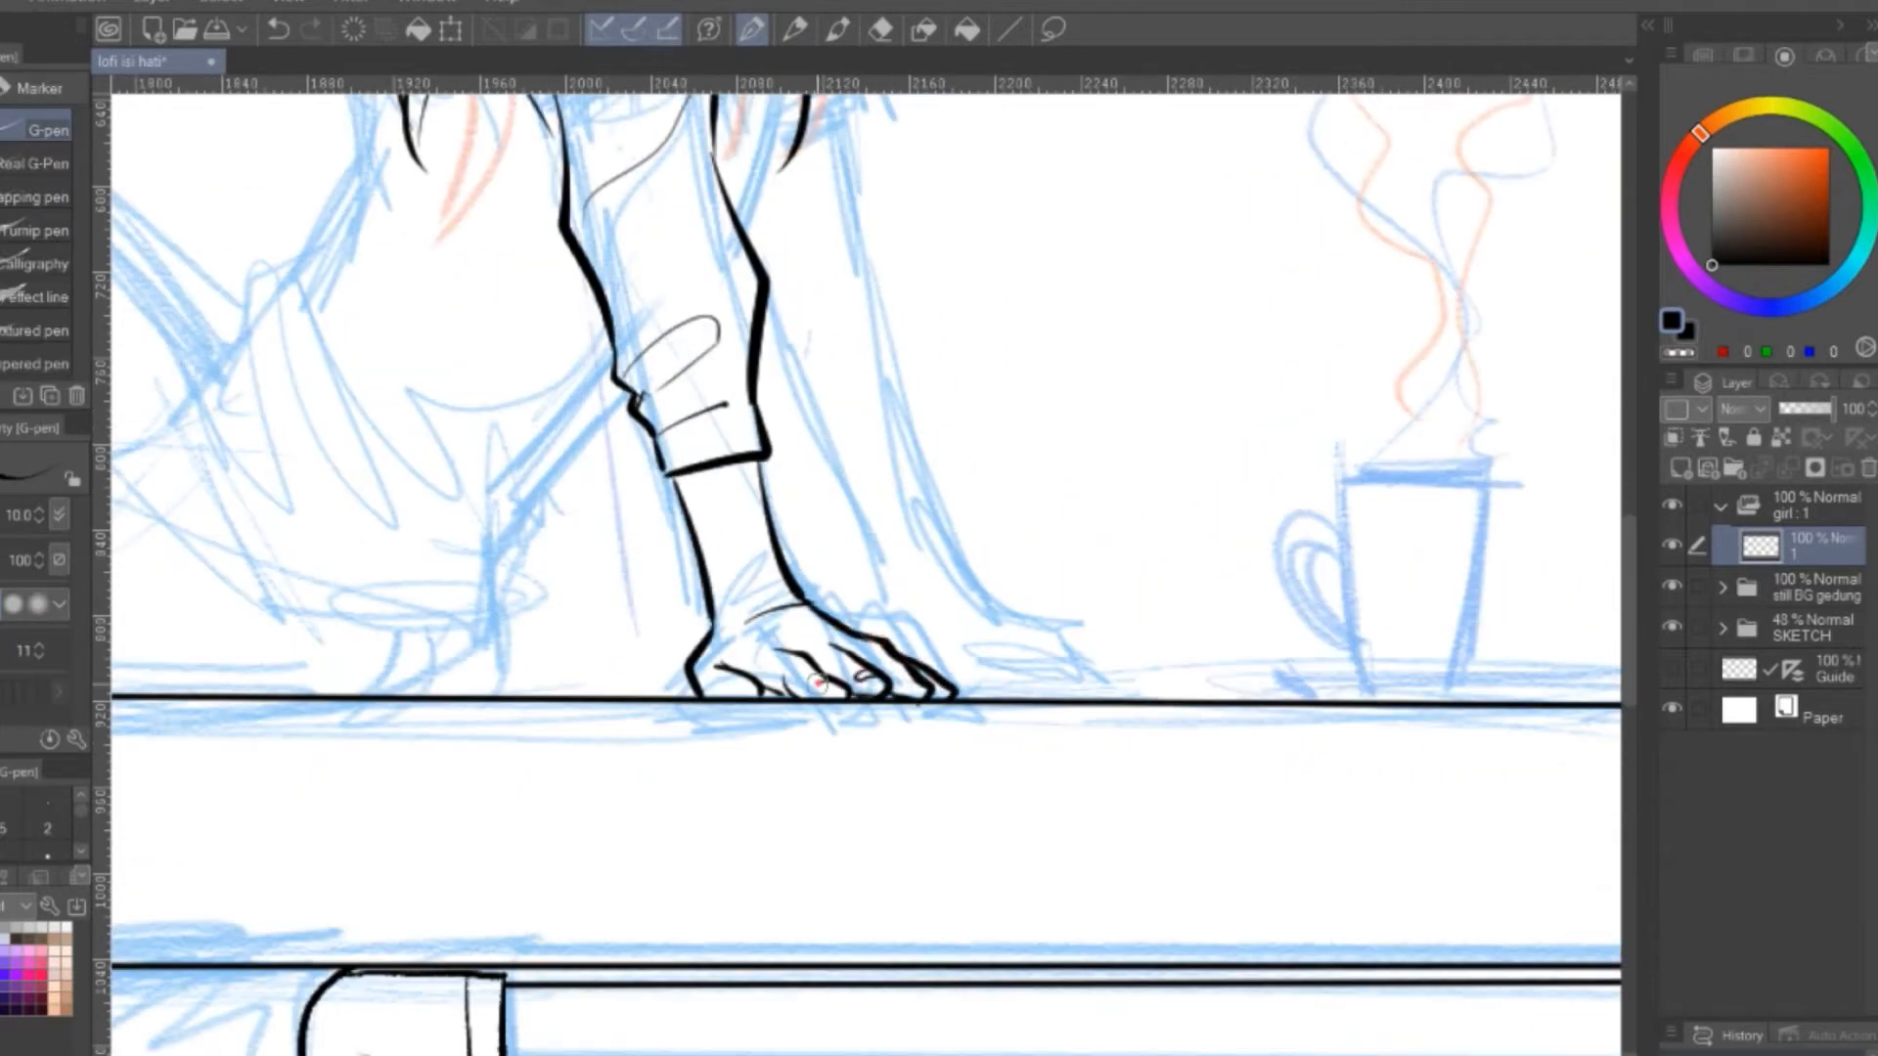
Ink the far arm's sleeve behind the hair, undoing the last three strokes
{"action": "left_click_drag", "start_coordinate": [823, 391], "coordinate": [1039, 868]}
{"action": "mouse_move", "coordinate": [993, 504]}
{"action": "left_mouse_down"}
{"action": "mouse_move", "coordinate": [942, 667]}
{"action": "mouse_move", "coordinate": [955, 687]}
{"action": "left_mouse_up"}
{"action": "left_click_drag", "start_coordinate": [1140, 470], "coordinate": [1139, 382]}
{"action": "mouse_move", "coordinate": [963, 227]}
{"action": "left_mouse_down"}
{"action": "mouse_move", "coordinate": [1049, 304]}
{"action": "mouse_move", "coordinate": [1106, 682]}
{"action": "left_mouse_up"}
{"action": "left_click_drag", "start_coordinate": [1080, 584], "coordinate": [1026, 696]}
{"action": "left_click_drag", "start_coordinate": [1108, 687], "coordinate": [1115, 802]}
{"action": "left_click_drag", "start_coordinate": [986, 708], "coordinate": [1024, 797]}
{"action": "left_click_drag", "start_coordinate": [1084, 732], "coordinate": [1020, 777]}
{"action": "mouse_move", "coordinate": [1026, 810]}
{"action": "left_mouse_down"}
{"action": "mouse_move", "coordinate": [1118, 790]}
{"action": "mouse_move", "coordinate": [999, 492]}
{"action": "left_mouse_up"}
{"action": "left_click_drag", "start_coordinate": [930, 525], "coordinate": [972, 659]}
{"action": "key", "text": "ctrl+z"}
{"action": "key", "text": "ctrl+z"}
{"action": "key", "text": "ctrl+z"}
Ink the far forearm and the far hand resting on the ledge
{"action": "mouse_move", "coordinate": [880, 455]}
{"action": "left_mouse_down"}
{"action": "mouse_move", "coordinate": [915, 515]}
{"action": "mouse_move", "coordinate": [1004, 502]}
{"action": "left_mouse_up"}
{"action": "mouse_move", "coordinate": [905, 482]}
{"action": "left_mouse_down"}
{"action": "mouse_move", "coordinate": [967, 476]}
{"action": "mouse_move", "coordinate": [953, 634]}
{"action": "left_mouse_up"}
{"action": "left_click_drag", "start_coordinate": [1004, 520], "coordinate": [1050, 650]}
{"action": "left_click_drag", "start_coordinate": [953, 637], "coordinate": [940, 675]}
{"action": "mouse_move", "coordinate": [1052, 651]}
{"action": "left_mouse_down"}
{"action": "mouse_move", "coordinate": [1039, 589]}
{"action": "mouse_move", "coordinate": [1109, 653]}
{"action": "left_mouse_up"}
{"action": "mouse_move", "coordinate": [1109, 653]}
{"action": "left_mouse_down"}
{"action": "mouse_move", "coordinate": [1164, 682]}
{"action": "mouse_move", "coordinate": [1098, 675]}
{"action": "left_mouse_up"}
Ink the front contour of the hoodie's torso and the fabric creases around the waist and back
{"action": "mouse_move", "coordinate": [1139, 175]}
{"action": "left_mouse_down"}
{"action": "mouse_move", "coordinate": [1262, 260]}
{"action": "mouse_move", "coordinate": [1395, 497]}
{"action": "left_mouse_up"}
{"action": "scroll", "coordinate": [1395, 497], "scroll_direction": "down", "scroll_amount": 2}
{"action": "left_click_drag", "start_coordinate": [1090, 245], "coordinate": [939, 387]}
{"action": "scroll", "coordinate": [939, 388], "scroll_direction": "up", "scroll_amount": 2}
{"action": "mouse_move", "coordinate": [773, 341]}
{"action": "left_mouse_down"}
{"action": "mouse_move", "coordinate": [772, 417]}
{"action": "mouse_move", "coordinate": [854, 497]}
{"action": "left_mouse_up"}
{"action": "mouse_move", "coordinate": [778, 660]}
{"action": "left_mouse_down"}
{"action": "mouse_move", "coordinate": [872, 406]}
{"action": "mouse_move", "coordinate": [760, 673]}
{"action": "left_mouse_up"}
{"action": "left_click_drag", "start_coordinate": [758, 675], "coordinate": [601, 786]}
{"action": "left_click_drag", "start_coordinate": [726, 699], "coordinate": [740, 746]}
{"action": "left_click_drag", "start_coordinate": [762, 781], "coordinate": [908, 909]}
{"action": "mouse_move", "coordinate": [814, 792]}
{"action": "left_mouse_down"}
{"action": "mouse_move", "coordinate": [1105, 786]}
{"action": "mouse_move", "coordinate": [989, 895]}
{"action": "left_mouse_up"}
{"action": "left_click_drag", "start_coordinate": [980, 893], "coordinate": [858, 860]}
{"action": "left_click_drag", "start_coordinate": [990, 922], "coordinate": [972, 952]}
{"action": "left_click_drag", "start_coordinate": [939, 861], "coordinate": [966, 604]}
Ink the hoodie's bottom hem and the short folds above it
{"action": "left_click_drag", "start_coordinate": [629, 528], "coordinate": [609, 579]}
{"action": "left_click_drag", "start_coordinate": [608, 579], "coordinate": [984, 761]}
{"action": "left_click_drag", "start_coordinate": [1001, 687], "coordinate": [984, 761]}
{"action": "left_click_drag", "start_coordinate": [812, 702], "coordinate": [843, 719]}
{"action": "left_click_drag", "start_coordinate": [1015, 670], "coordinate": [917, 691]}
{"action": "left_click_drag", "start_coordinate": [973, 719], "coordinate": [908, 727]}
{"action": "scroll", "coordinate": [1006, 586], "scroll_direction": "down", "scroll_amount": 3}
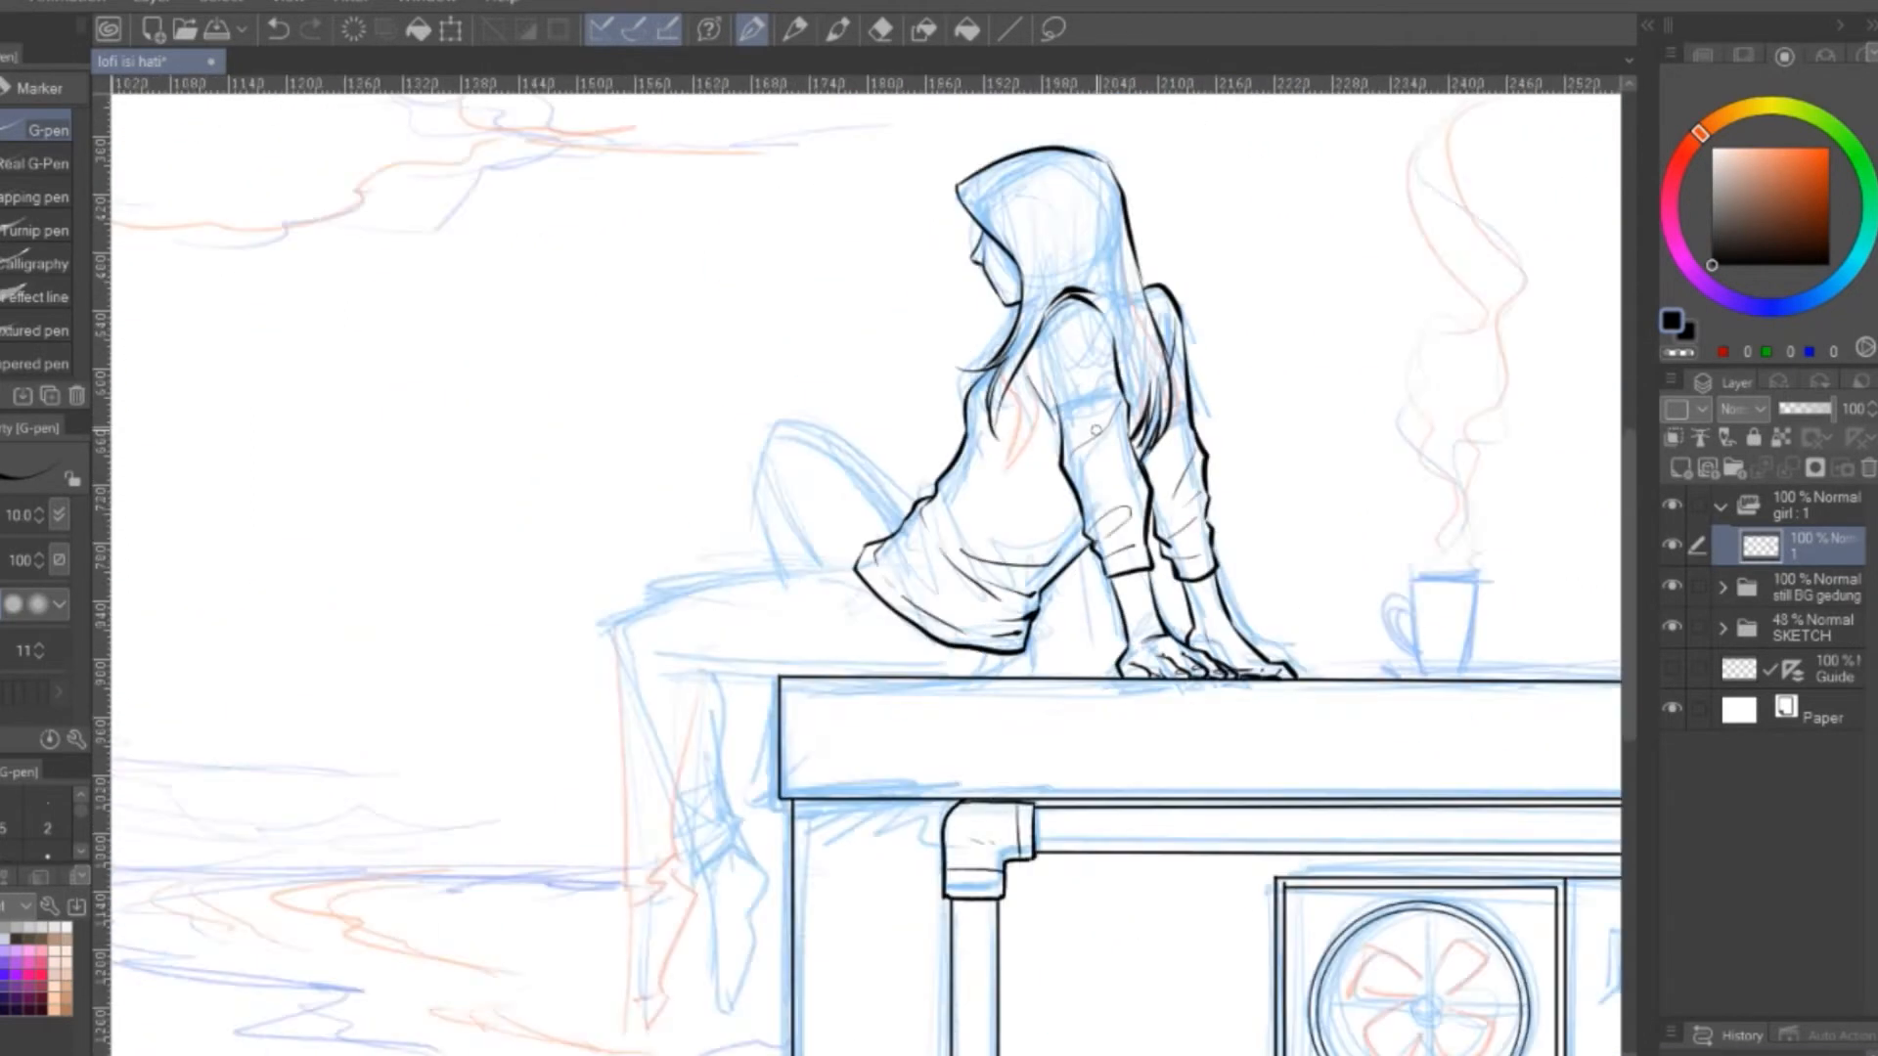
Ink the top of the thigh and both sides of the hanging lower leg down to the trouser cuff
{"action": "scroll", "coordinate": [890, 978], "scroll_direction": "up", "scroll_amount": 2}
{"action": "left_click_drag", "start_coordinate": [673, 961], "coordinate": [1016, 390]}
{"action": "left_click_drag", "start_coordinate": [649, 553], "coordinate": [1011, 483]}
{"action": "mouse_move", "coordinate": [645, 550]}
{"action": "left_mouse_down"}
{"action": "mouse_move", "coordinate": [687, 844]}
{"action": "mouse_move", "coordinate": [753, 972]}
{"action": "left_mouse_up"}
{"action": "left_click_drag", "start_coordinate": [740, 925], "coordinate": [795, 883]}
{"action": "left_click_drag", "start_coordinate": [768, 654], "coordinate": [808, 878]}
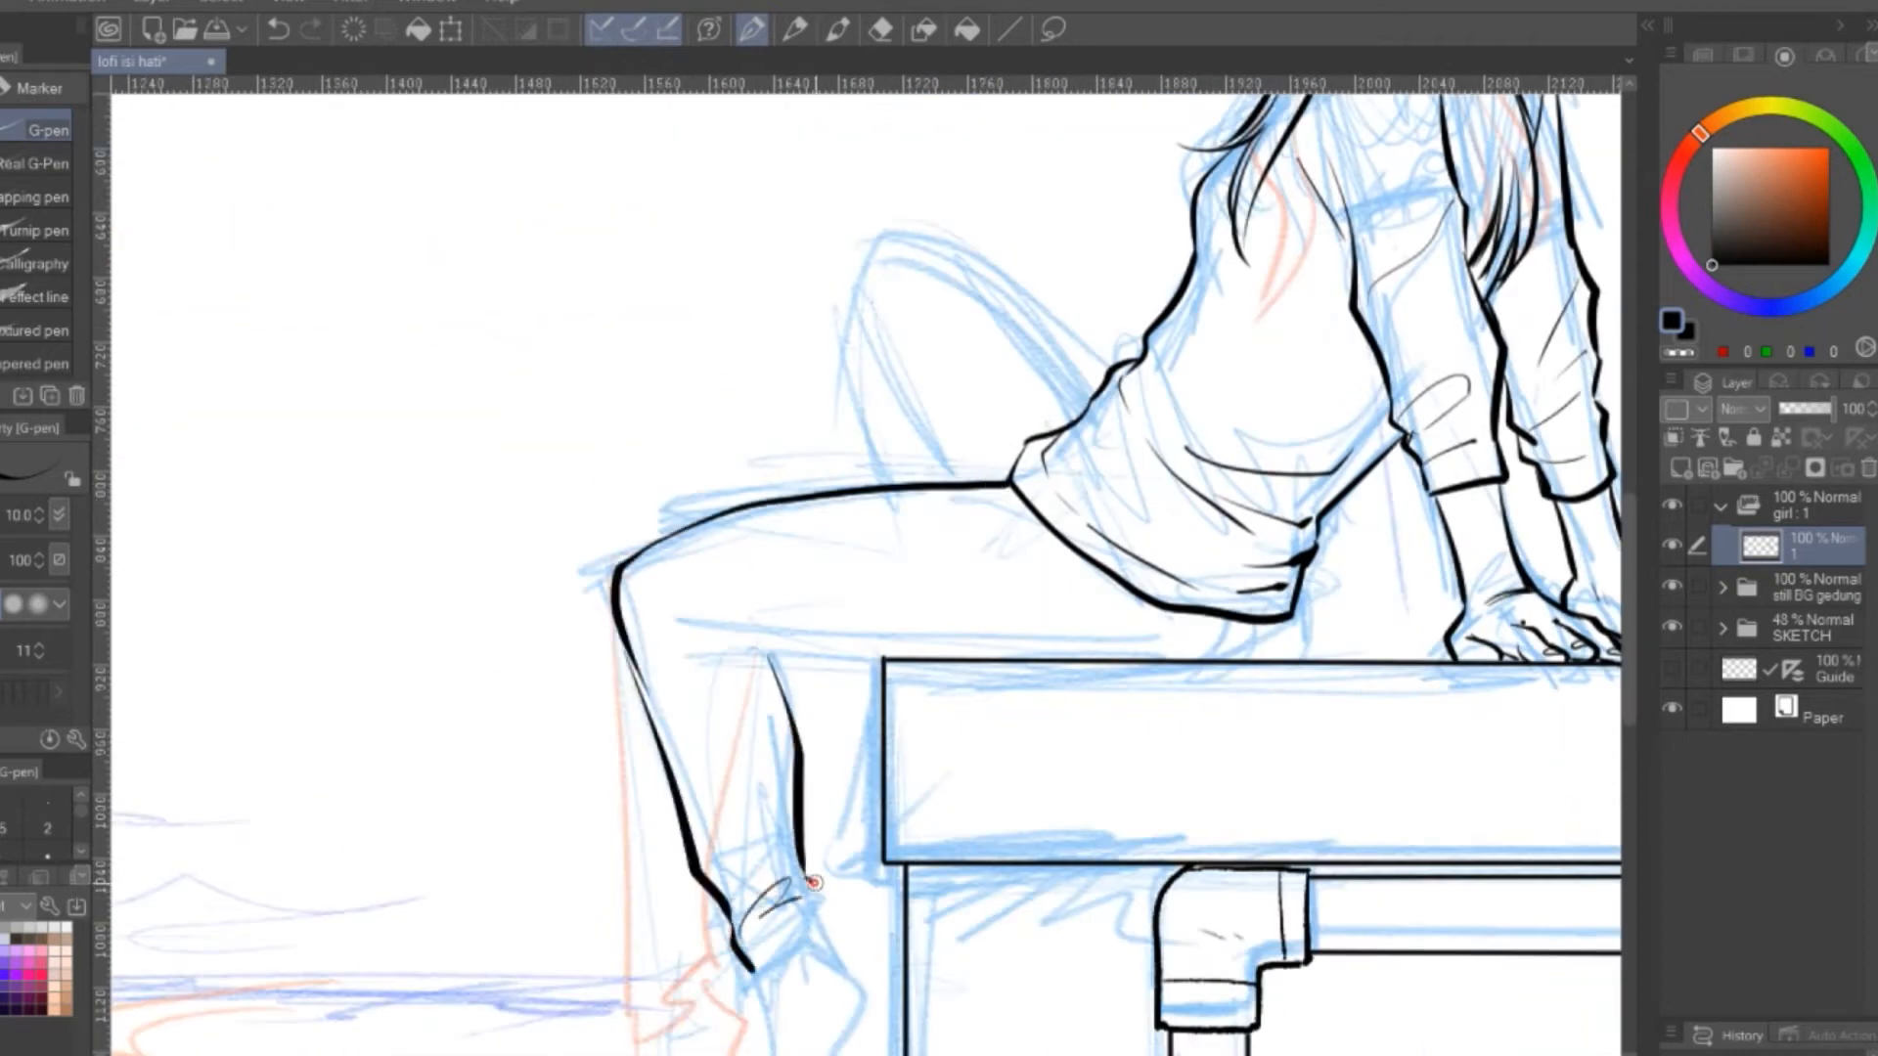
Ink the seat line below the hoodie and the outlines of the raised, bent leg
{"action": "left_click_drag", "start_coordinate": [1283, 622], "coordinate": [1268, 661]}
{"action": "left_click_drag", "start_coordinate": [1049, 471], "coordinate": [995, 604]}
{"action": "left_click_drag", "start_coordinate": [828, 373], "coordinate": [842, 617]}
{"action": "left_click_drag", "start_coordinate": [831, 476], "coordinate": [904, 617]}
{"action": "mouse_move", "coordinate": [829, 374]}
{"action": "left_mouse_down"}
{"action": "mouse_move", "coordinate": [880, 374]}
{"action": "mouse_move", "coordinate": [1041, 533]}
{"action": "left_mouse_up"}
{"action": "left_click_drag", "start_coordinate": [1164, 756], "coordinate": [1101, 584]}
{"action": "left_click_drag", "start_coordinate": [1121, 587], "coordinate": [1113, 622]}
Add thin crease and seam lines along the thigh and around the knee of the hanging leg
{"action": "left_click_drag", "start_coordinate": [519, 532], "coordinate": [584, 529]}
{"action": "left_click_drag", "start_coordinate": [609, 520], "coordinate": [815, 504]}
{"action": "mouse_move", "coordinate": [868, 509]}
{"action": "left_mouse_down"}
{"action": "mouse_move", "coordinate": [942, 502]}
{"action": "mouse_move", "coordinate": [868, 508]}
{"action": "left_mouse_up"}
{"action": "left_click_drag", "start_coordinate": [685, 587], "coordinate": [715, 502]}
{"action": "left_click_drag", "start_coordinate": [542, 528], "coordinate": [578, 622]}
{"action": "left_click_drag", "start_coordinate": [550, 464], "coordinate": [561, 487]}
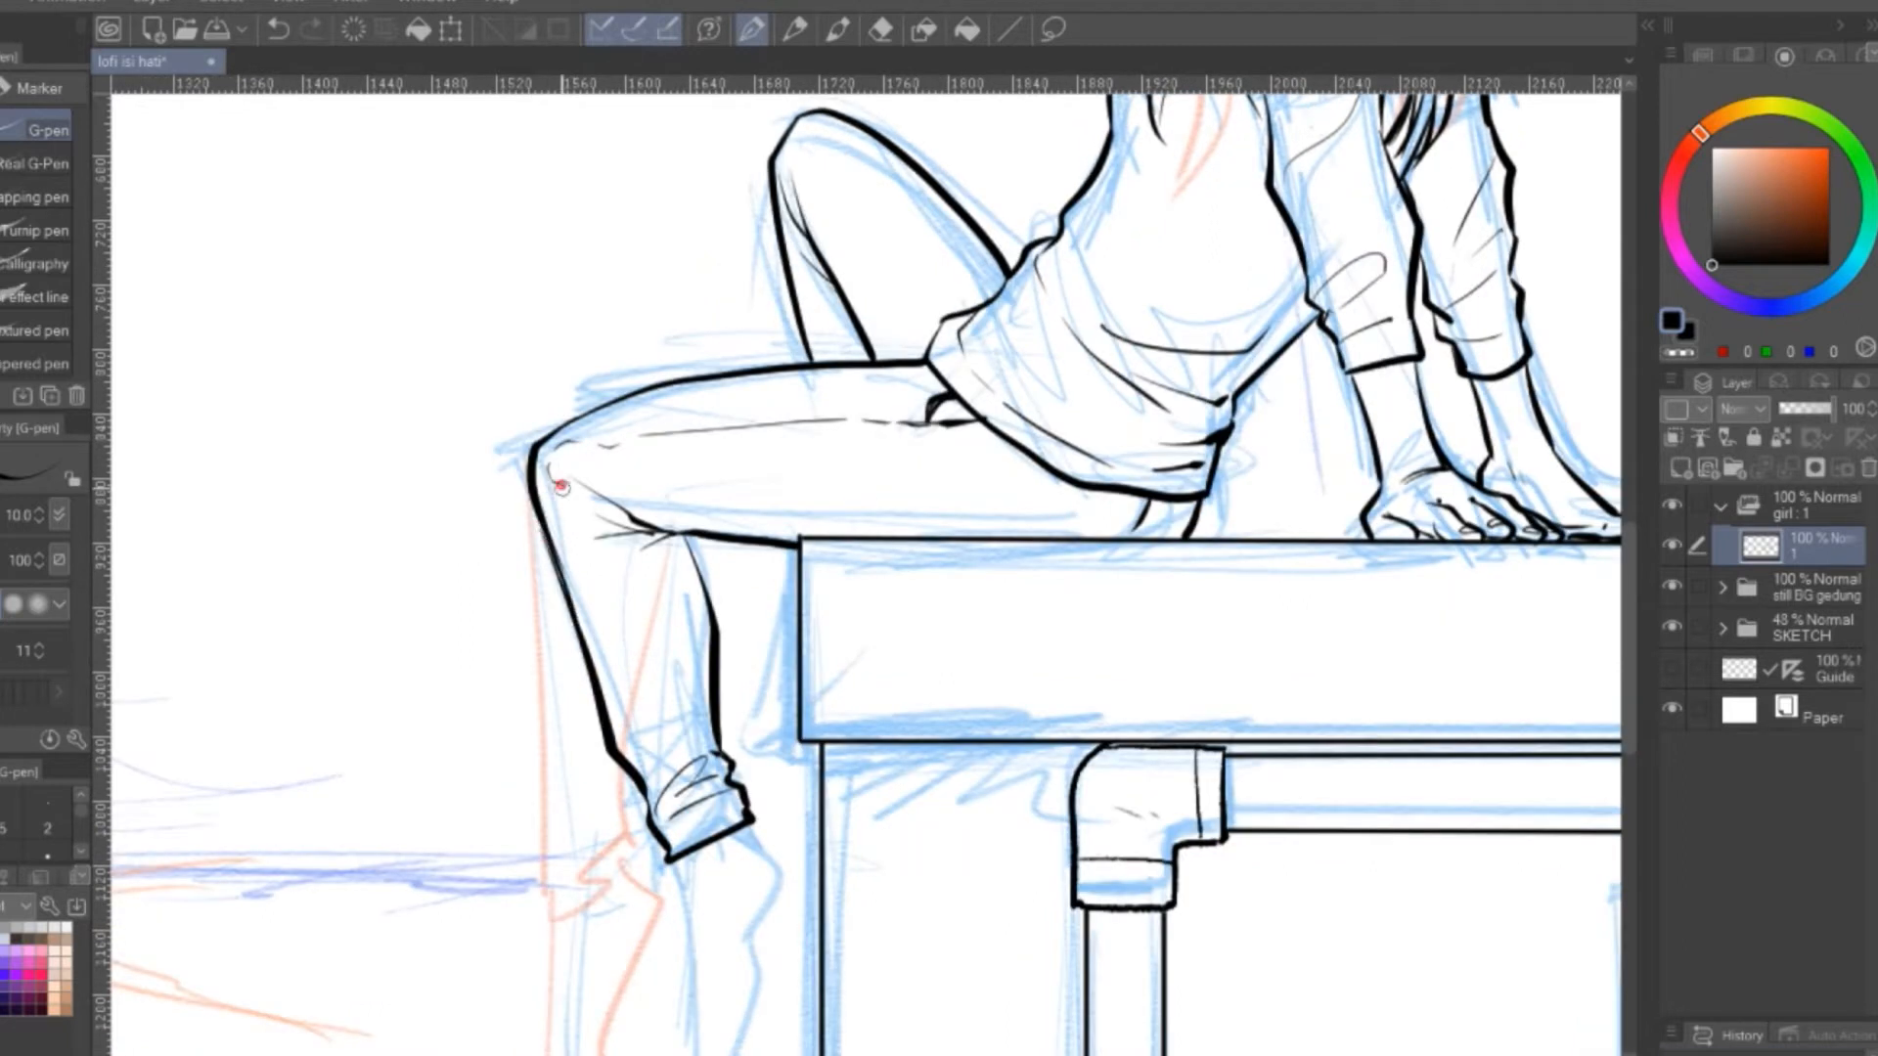
Finish the trouser cuff folds and ink the outline of the hanging foot
{"action": "left_click_drag", "start_coordinate": [671, 794], "coordinate": [682, 838]}
{"action": "left_click_drag", "start_coordinate": [685, 851], "coordinate": [754, 447]}
{"action": "left_click_drag", "start_coordinate": [743, 455], "coordinate": [778, 689]}
{"action": "left_click_drag", "start_coordinate": [820, 430], "coordinate": [819, 686]}
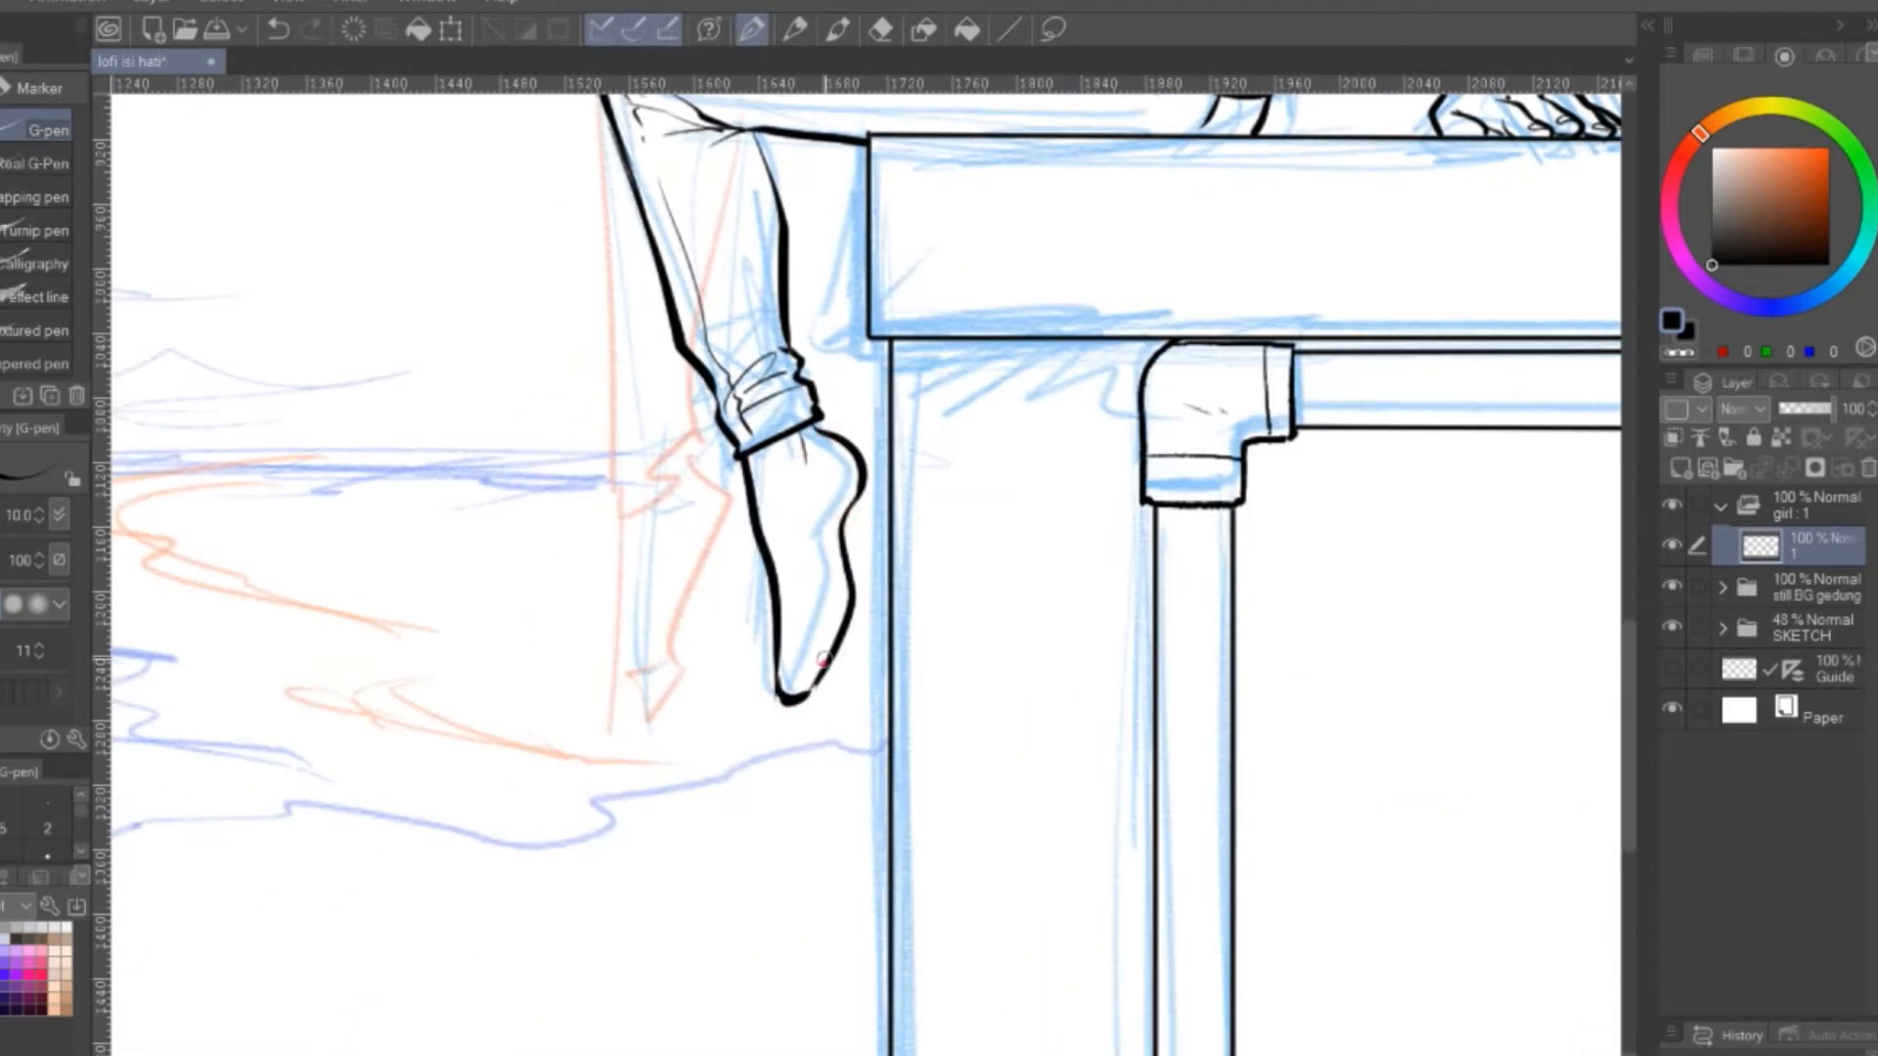
{"action": "left_click_drag", "start_coordinate": [880, 334], "coordinate": [756, 521]}
{"action": "key", "text": "ctrl+minus"}
{"action": "key", "text": "ctrl+minus"}
{"action": "left_click_drag", "start_coordinate": [1178, 378], "coordinate": [1039, 451]}
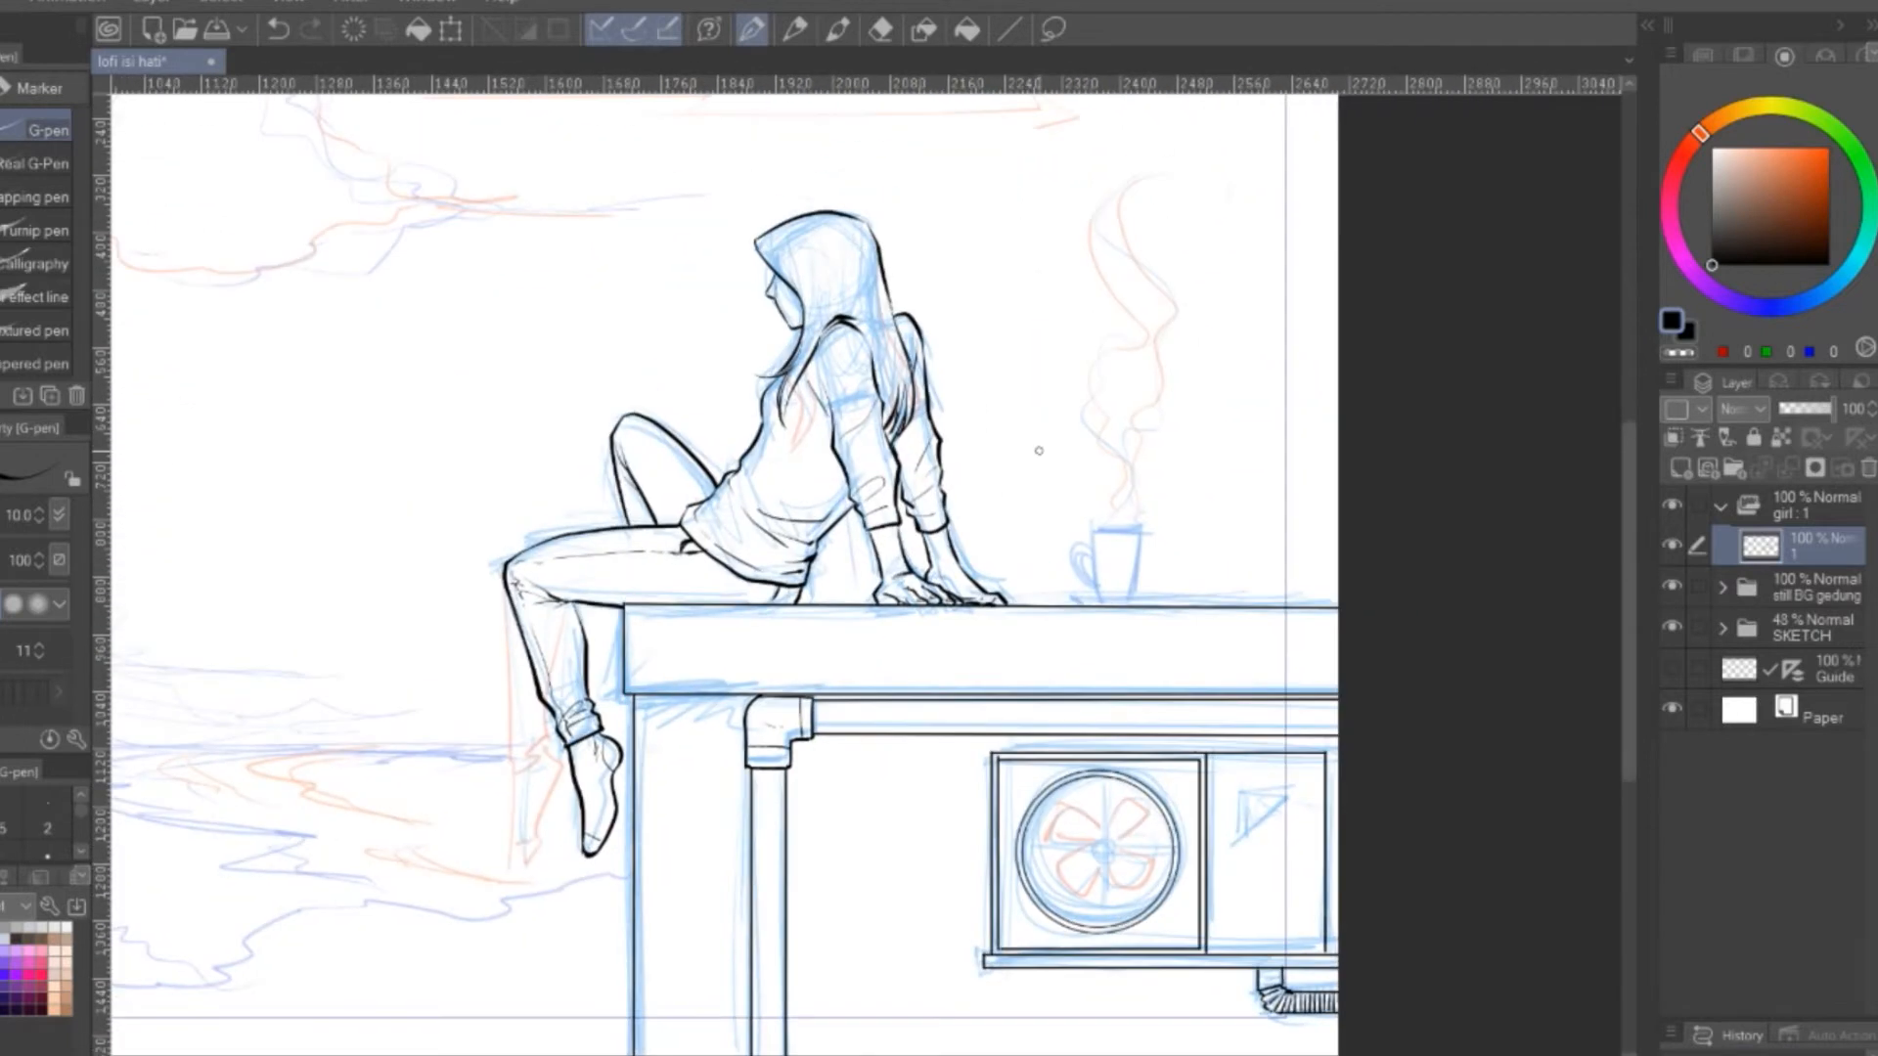
{"action": "mouse_move", "coordinate": [1078, 331]}
{"action": "left_mouse_down"}
{"action": "mouse_move", "coordinate": [1098, 444]}
{"action": "mouse_move", "coordinate": [1255, 270]}
{"action": "left_mouse_up"}
{"action": "left_click_drag", "start_coordinate": [692, 633], "coordinate": [1060, 706]}
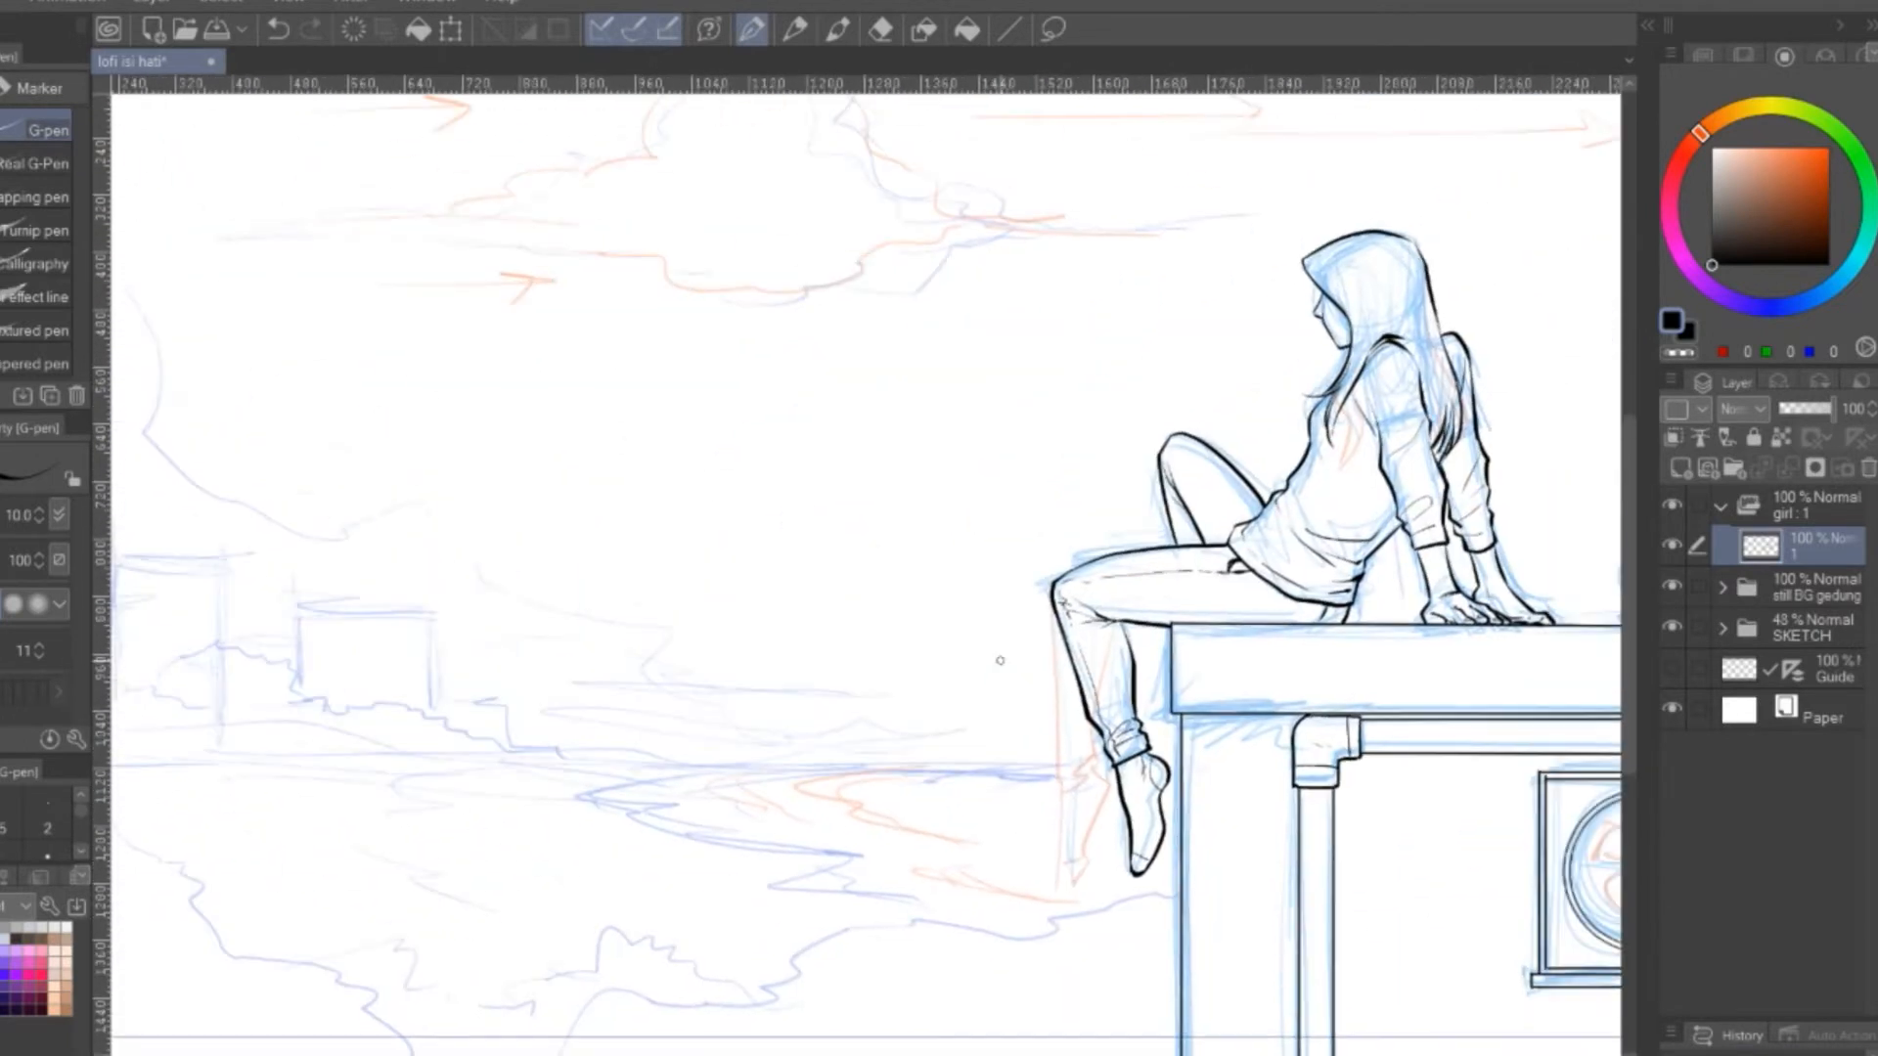
{"action": "mouse_move", "coordinate": [770, 678]}
{"action": "left_mouse_down"}
{"action": "mouse_move", "coordinate": [1128, 455]}
{"action": "mouse_move", "coordinate": [798, 449]}
{"action": "left_mouse_up"}
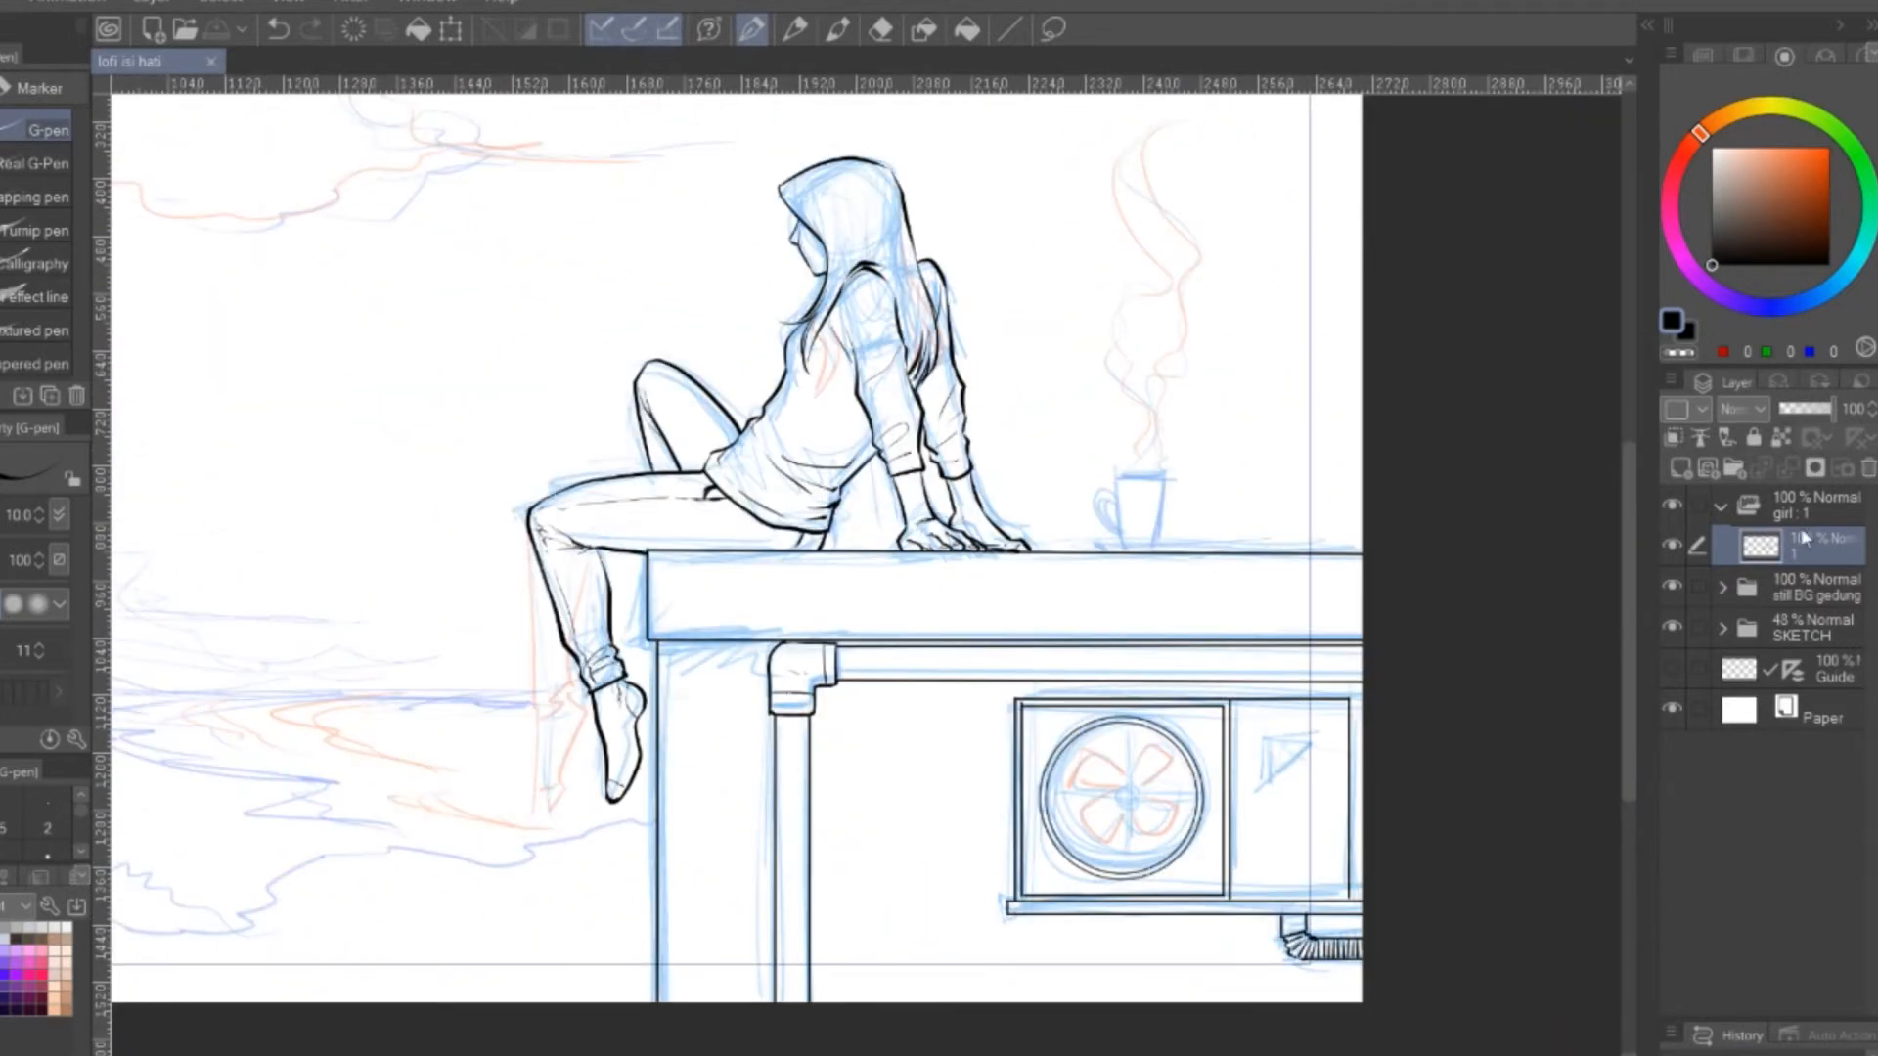
Open the animation timeline and add a new animation cel at frame 5 of the girl track
{"action": "left_click", "coordinate": [106, 1052]}
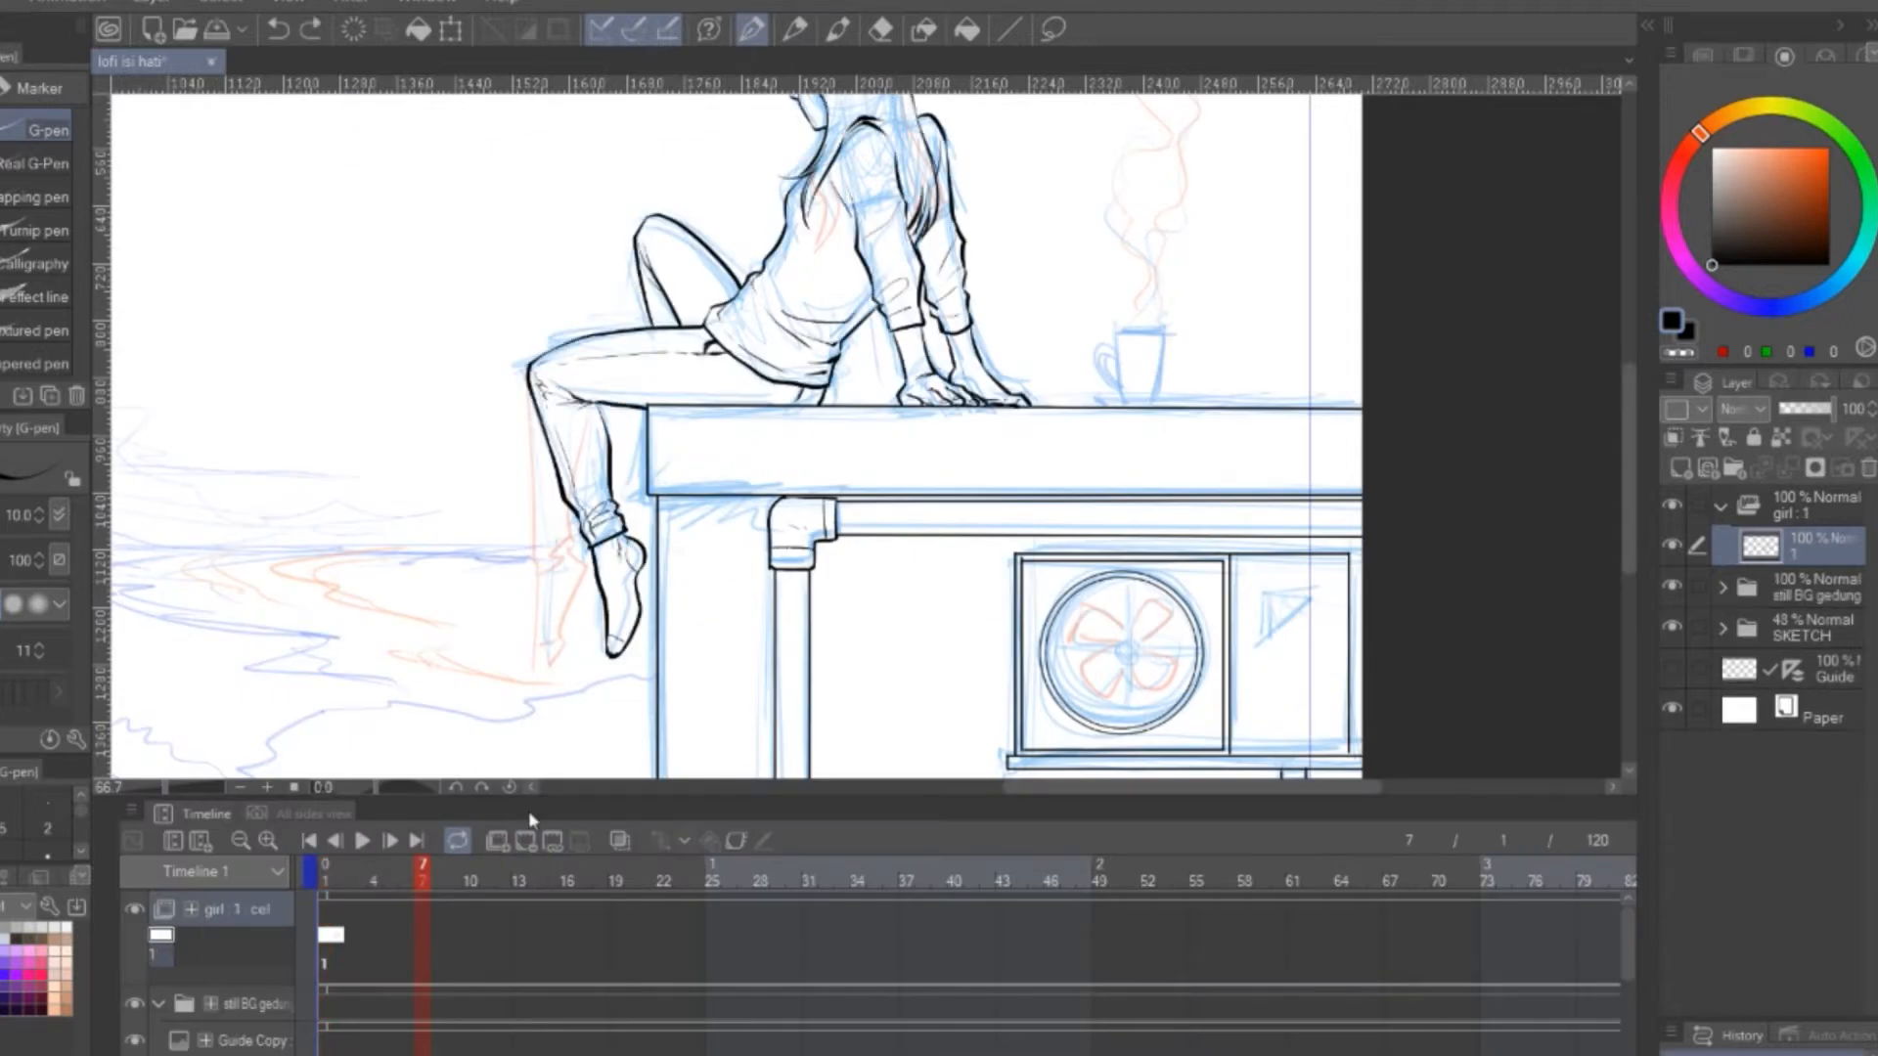
{"action": "right_click", "coordinate": [336, 919]}
{"action": "key", "text": "Escape"}
{"action": "left_click", "coordinate": [390, 934]}
{"action": "right_click", "coordinate": [385, 909]}
{"action": "key", "text": "Escape"}
{"action": "left_click", "coordinate": [526, 842]}
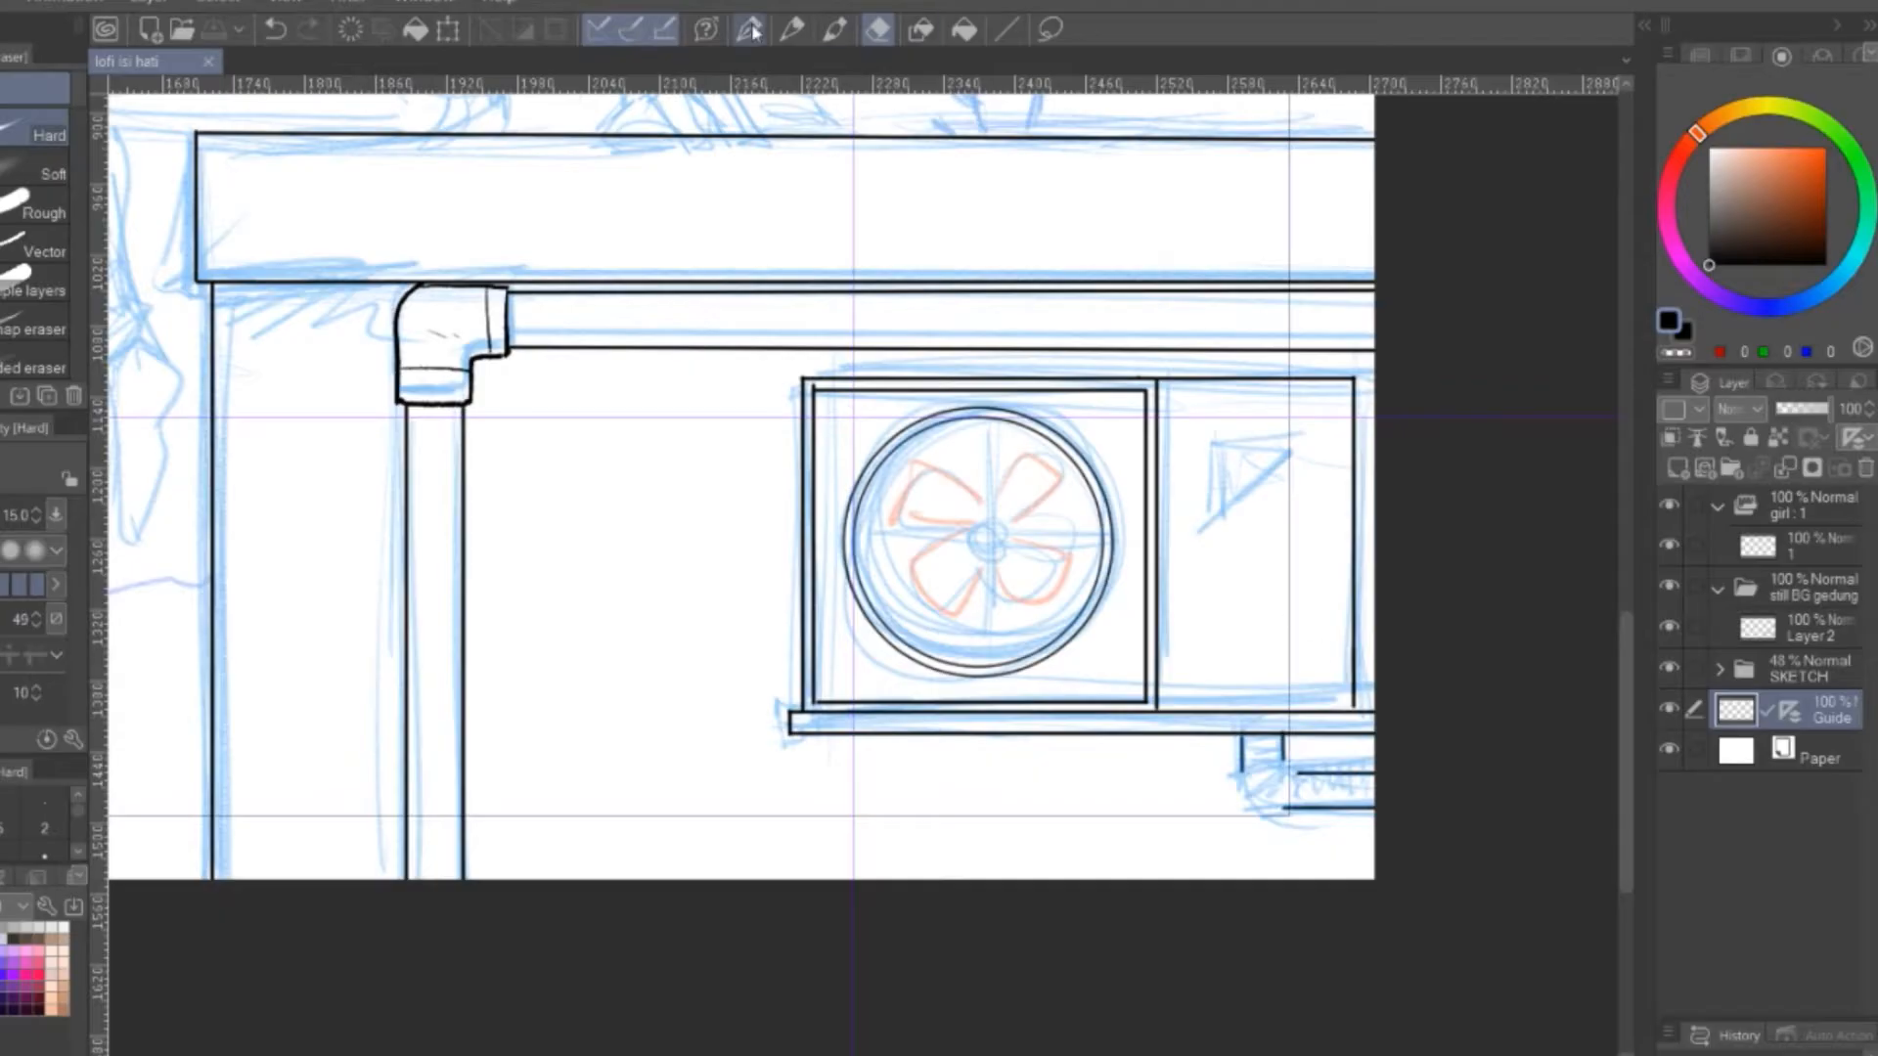
Ink the ribs of the corrugated pipe below the air conditioner with the Real G-Pen
{"action": "left_click", "coordinate": [751, 31]}
{"action": "scroll", "coordinate": [1293, 760], "scroll_direction": "up", "scroll_amount": 3}
{"action": "left_click_drag", "start_coordinate": [1204, 782], "coordinate": [1276, 763]}
{"action": "mouse_move", "coordinate": [1276, 770]}
{"action": "left_mouse_down"}
{"action": "mouse_move", "coordinate": [1305, 786]}
{"action": "mouse_move", "coordinate": [1266, 779]}
{"action": "left_mouse_up"}
{"action": "left_click_drag", "start_coordinate": [1222, 823], "coordinate": [1273, 782]}
{"action": "mouse_move", "coordinate": [1283, 786]}
{"action": "left_mouse_down"}
{"action": "mouse_move", "coordinate": [1255, 845]}
{"action": "mouse_move", "coordinate": [1275, 845]}
{"action": "left_mouse_up"}
{"action": "left_click_drag", "start_coordinate": [1313, 788], "coordinate": [1308, 844]}
{"action": "mouse_move", "coordinate": [1346, 788]}
{"action": "left_mouse_down"}
{"action": "mouse_move", "coordinate": [1344, 844]}
{"action": "mouse_move", "coordinate": [1371, 844]}
{"action": "left_mouse_up"}
{"action": "left_click_drag", "start_coordinate": [1398, 788], "coordinate": [1399, 844]}
{"action": "left_click_drag", "start_coordinate": [1426, 788], "coordinate": [1425, 844]}
{"action": "scroll", "coordinate": [1470, 782], "scroll_direction": "down", "scroll_amount": 5}
{"action": "left_click_drag", "start_coordinate": [1353, 930], "coordinate": [1476, 956]}
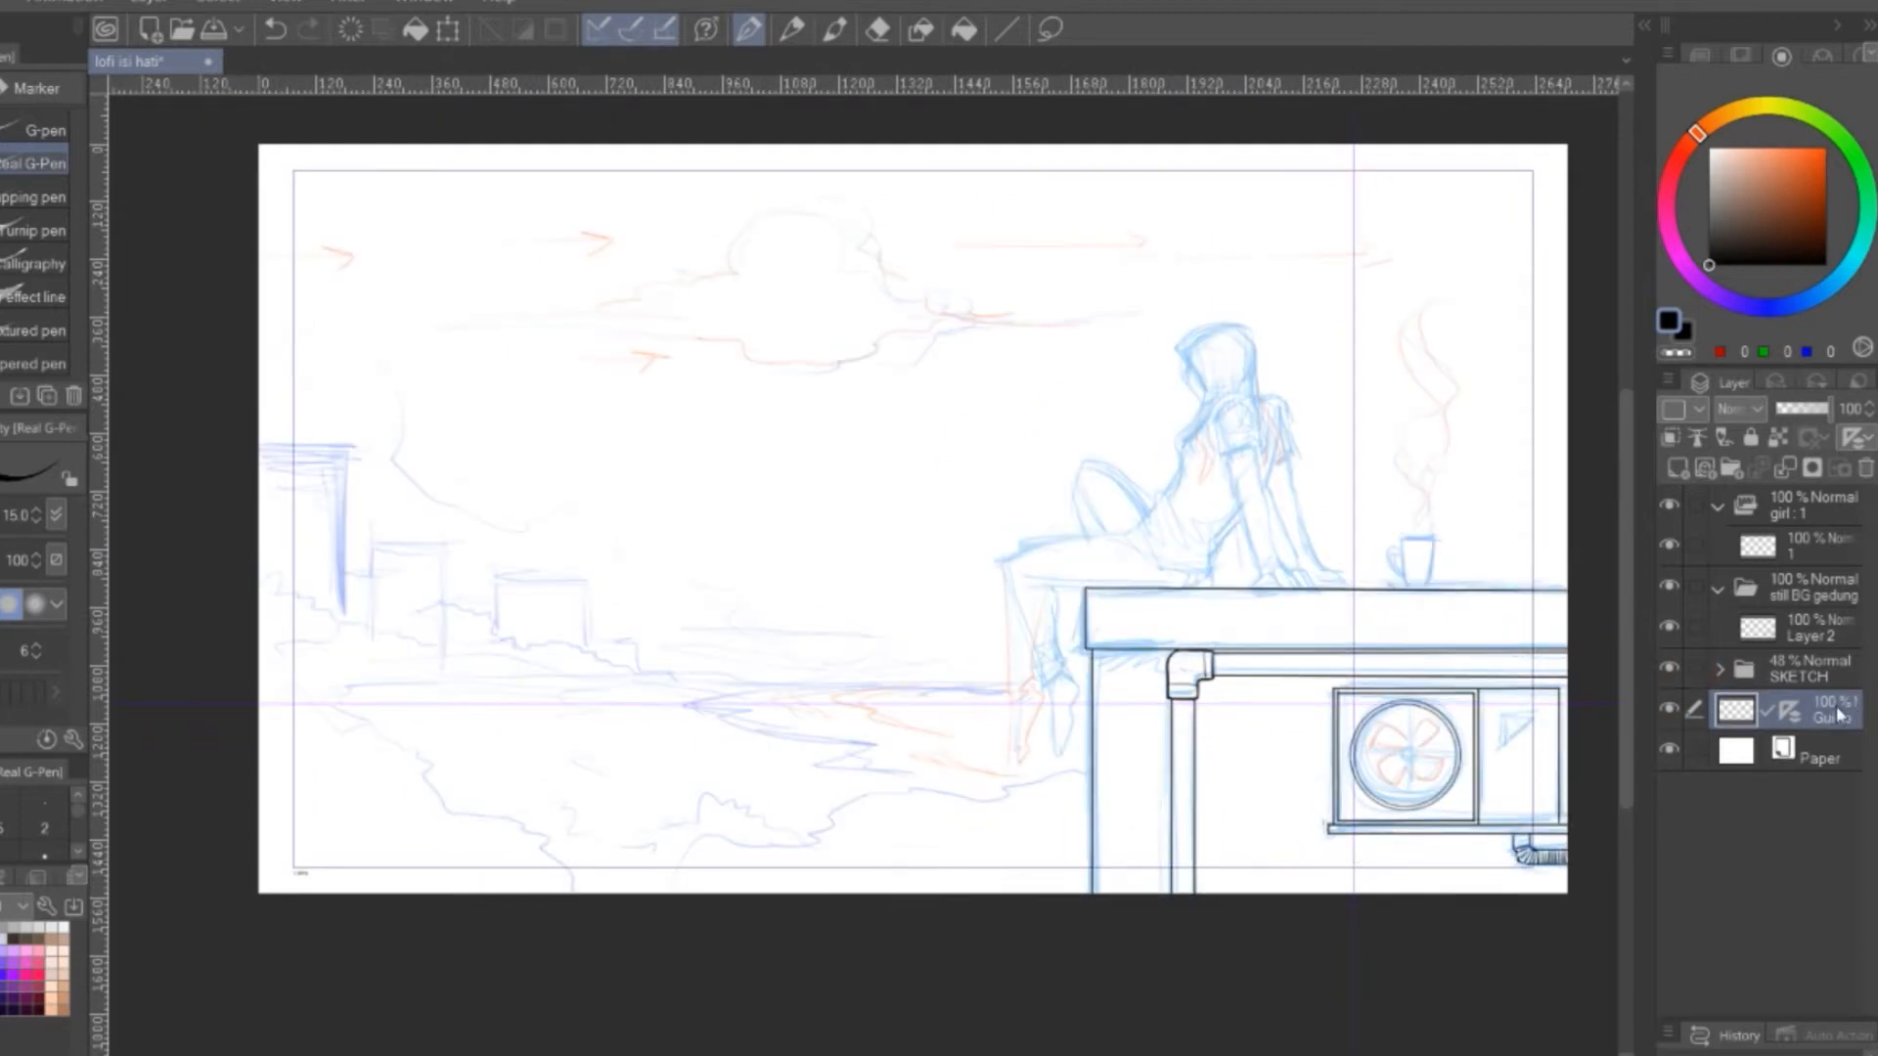
Lasso the air conditioner area, cut its strokes from the Guide layer and paste them above Layer 2
{"action": "left_click_drag", "start_coordinate": [1495, 802], "coordinate": [1295, 796]}
{"action": "key", "text": "m"}
{"action": "mouse_move", "coordinate": [1389, 700]}
{"action": "left_mouse_down"}
{"action": "mouse_move", "coordinate": [1245, 647]}
{"action": "mouse_move", "coordinate": [1408, 724]}
{"action": "left_mouse_up"}
{"action": "key", "text": "ctrl+x"}
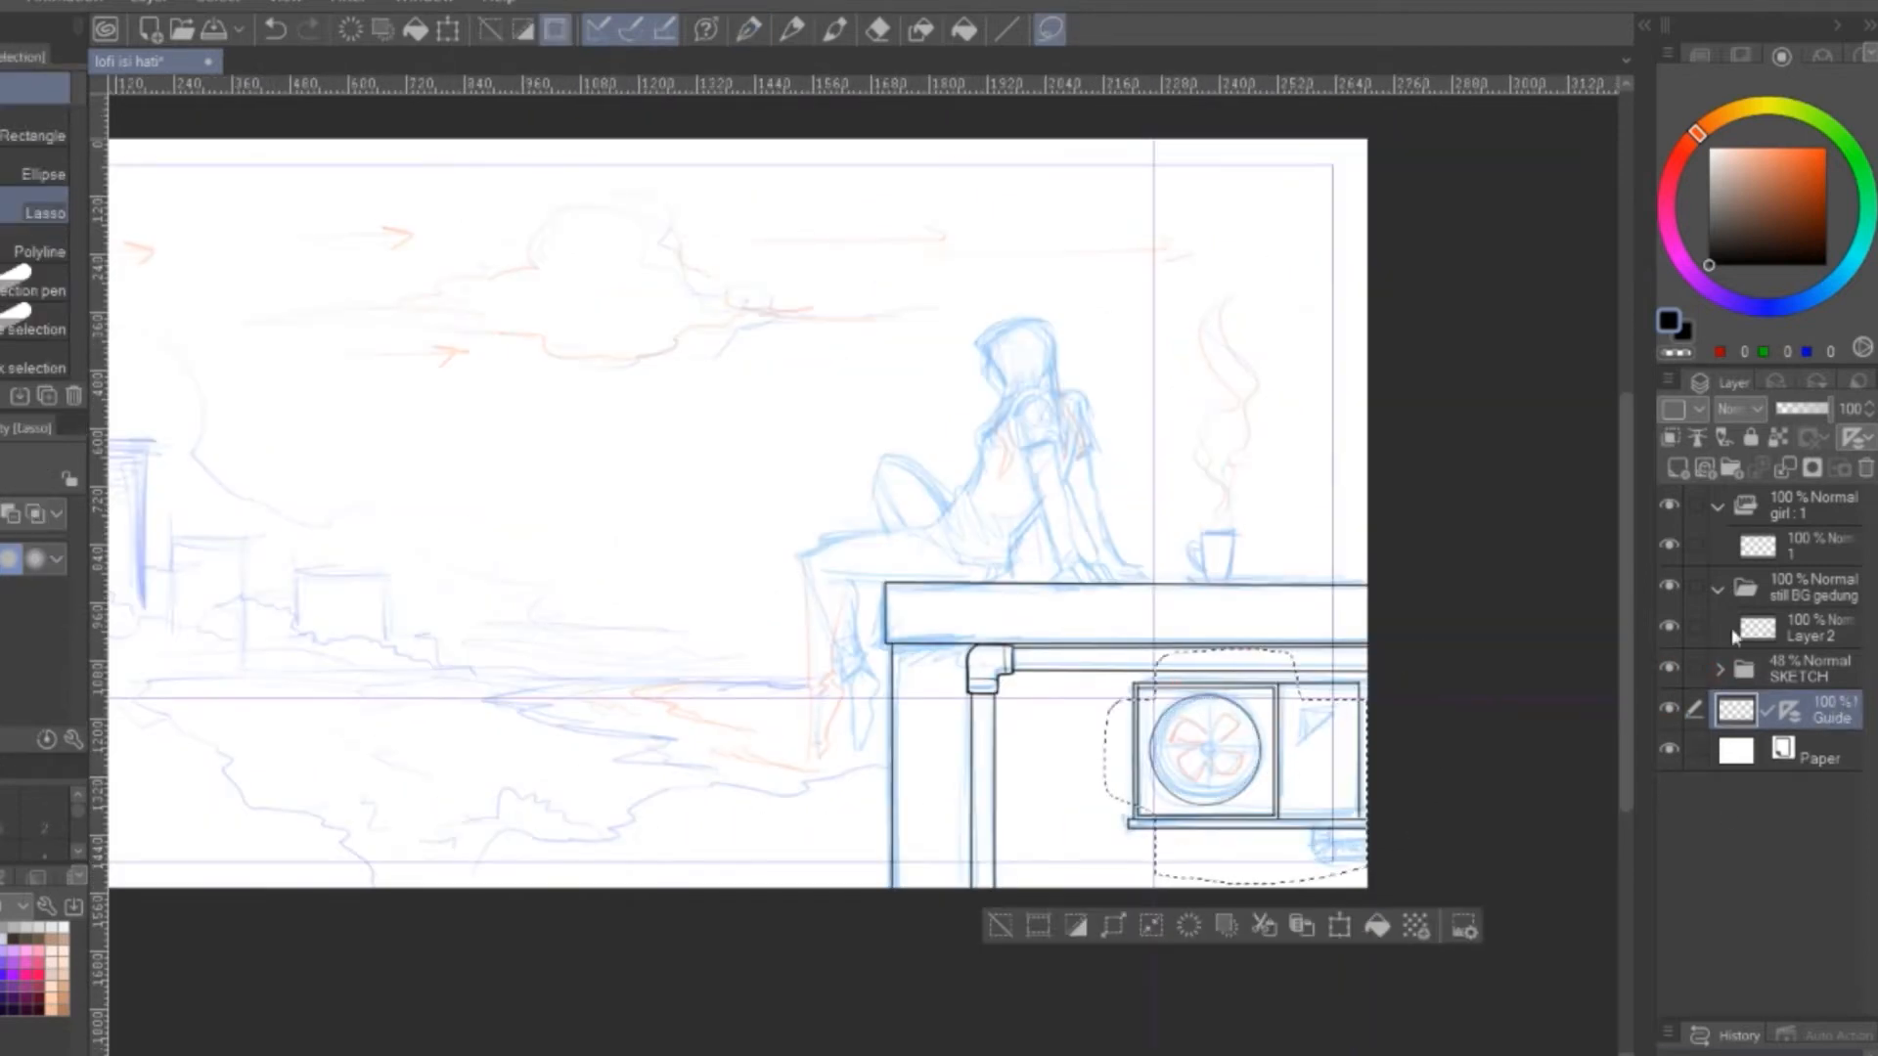
{"action": "left_click", "coordinate": [1815, 626]}
{"action": "key", "text": "ctrl+v"}
{"action": "key", "text": "ctrl+d"}
Hide the Guide layer, collapse the still BG gedung folder and toggle its visibility off and on
{"action": "left_click", "coordinate": [1669, 749]}
{"action": "left_click", "coordinate": [1718, 588]}
{"action": "left_click", "coordinate": [1669, 587]}
{"action": "left_click_drag", "start_coordinate": [980, 769], "coordinate": [1159, 815]}
{"action": "left_click_drag", "start_coordinate": [1376, 674], "coordinate": [1362, 660]}
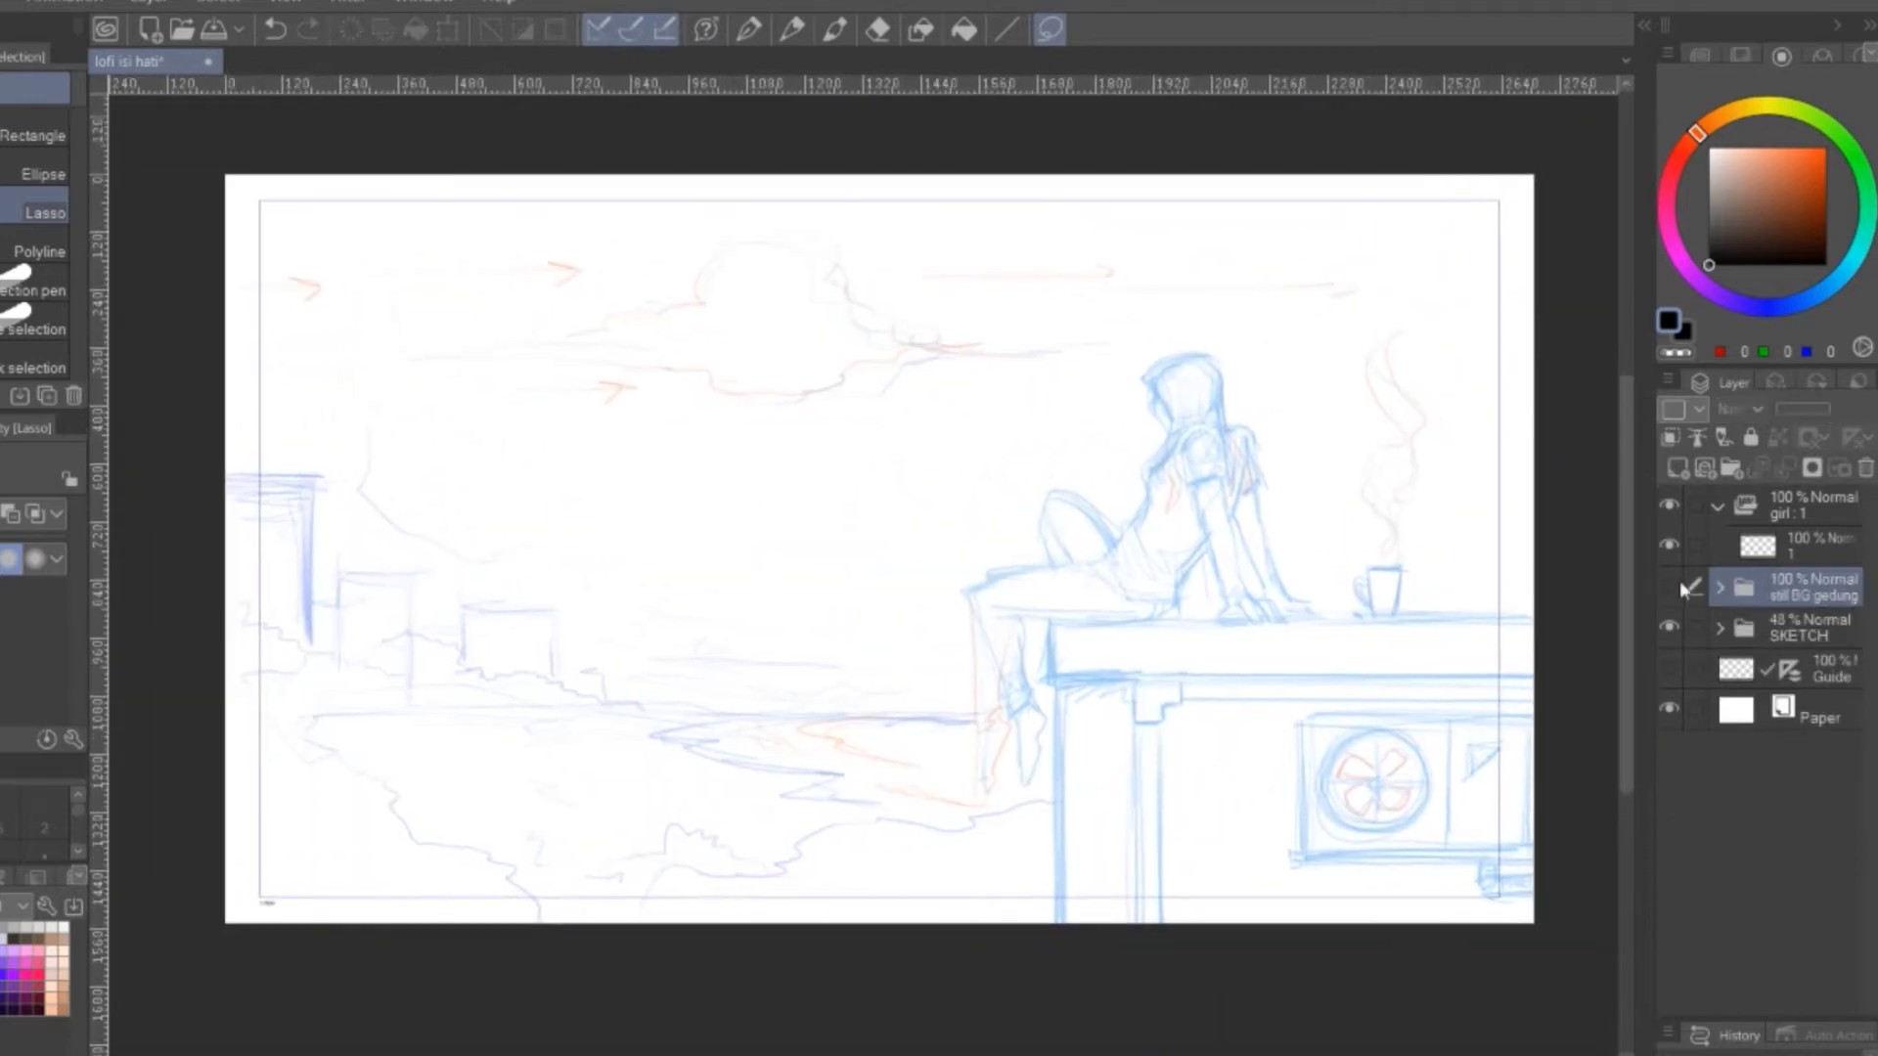
{"action": "left_click", "coordinate": [1670, 586]}
Select cel 1 in the girl folder, test and undo a hood stroke, and switch to the G-pen
{"action": "left_click", "coordinate": [1815, 534]}
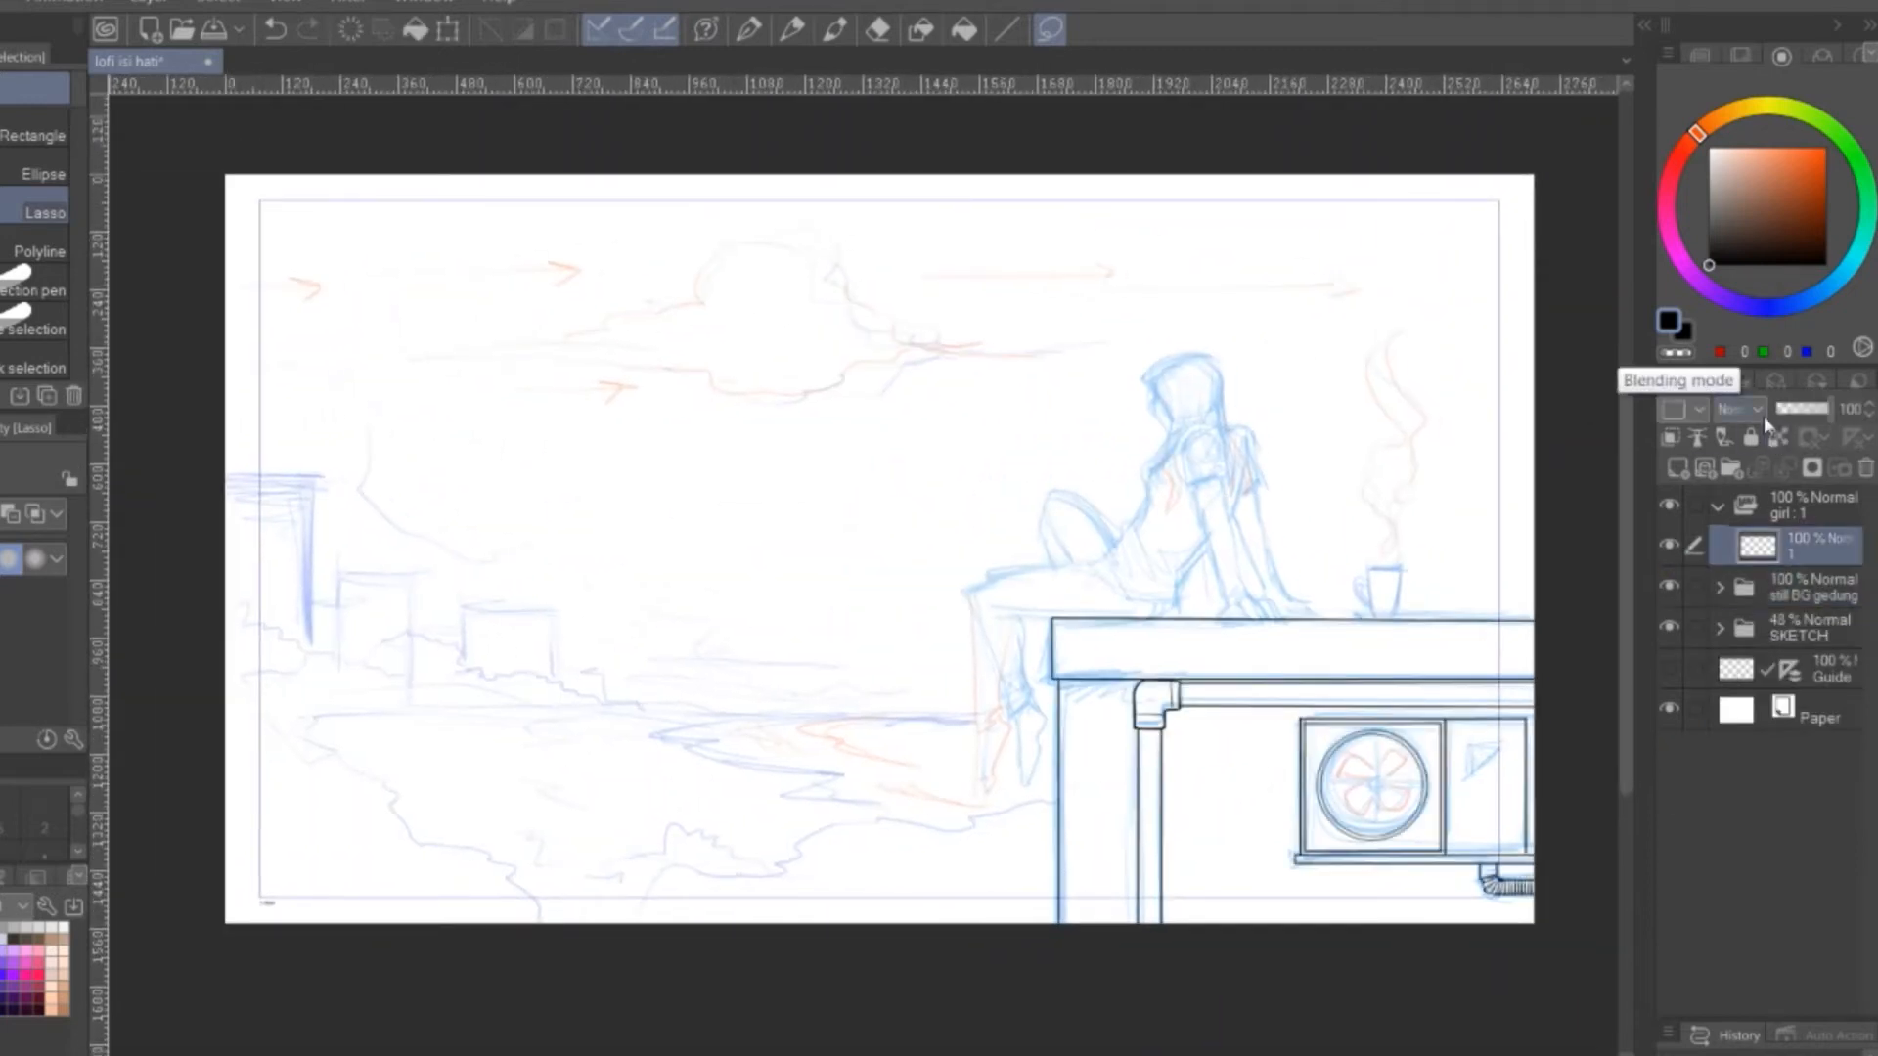
{"action": "scroll", "coordinate": [1314, 413], "scroll_direction": "up", "scroll_amount": 5}
{"action": "key", "text": "p"}
{"action": "left_click_drag", "start_coordinate": [916, 265], "coordinate": [851, 324]}
{"action": "key", "text": "ctrl+z"}
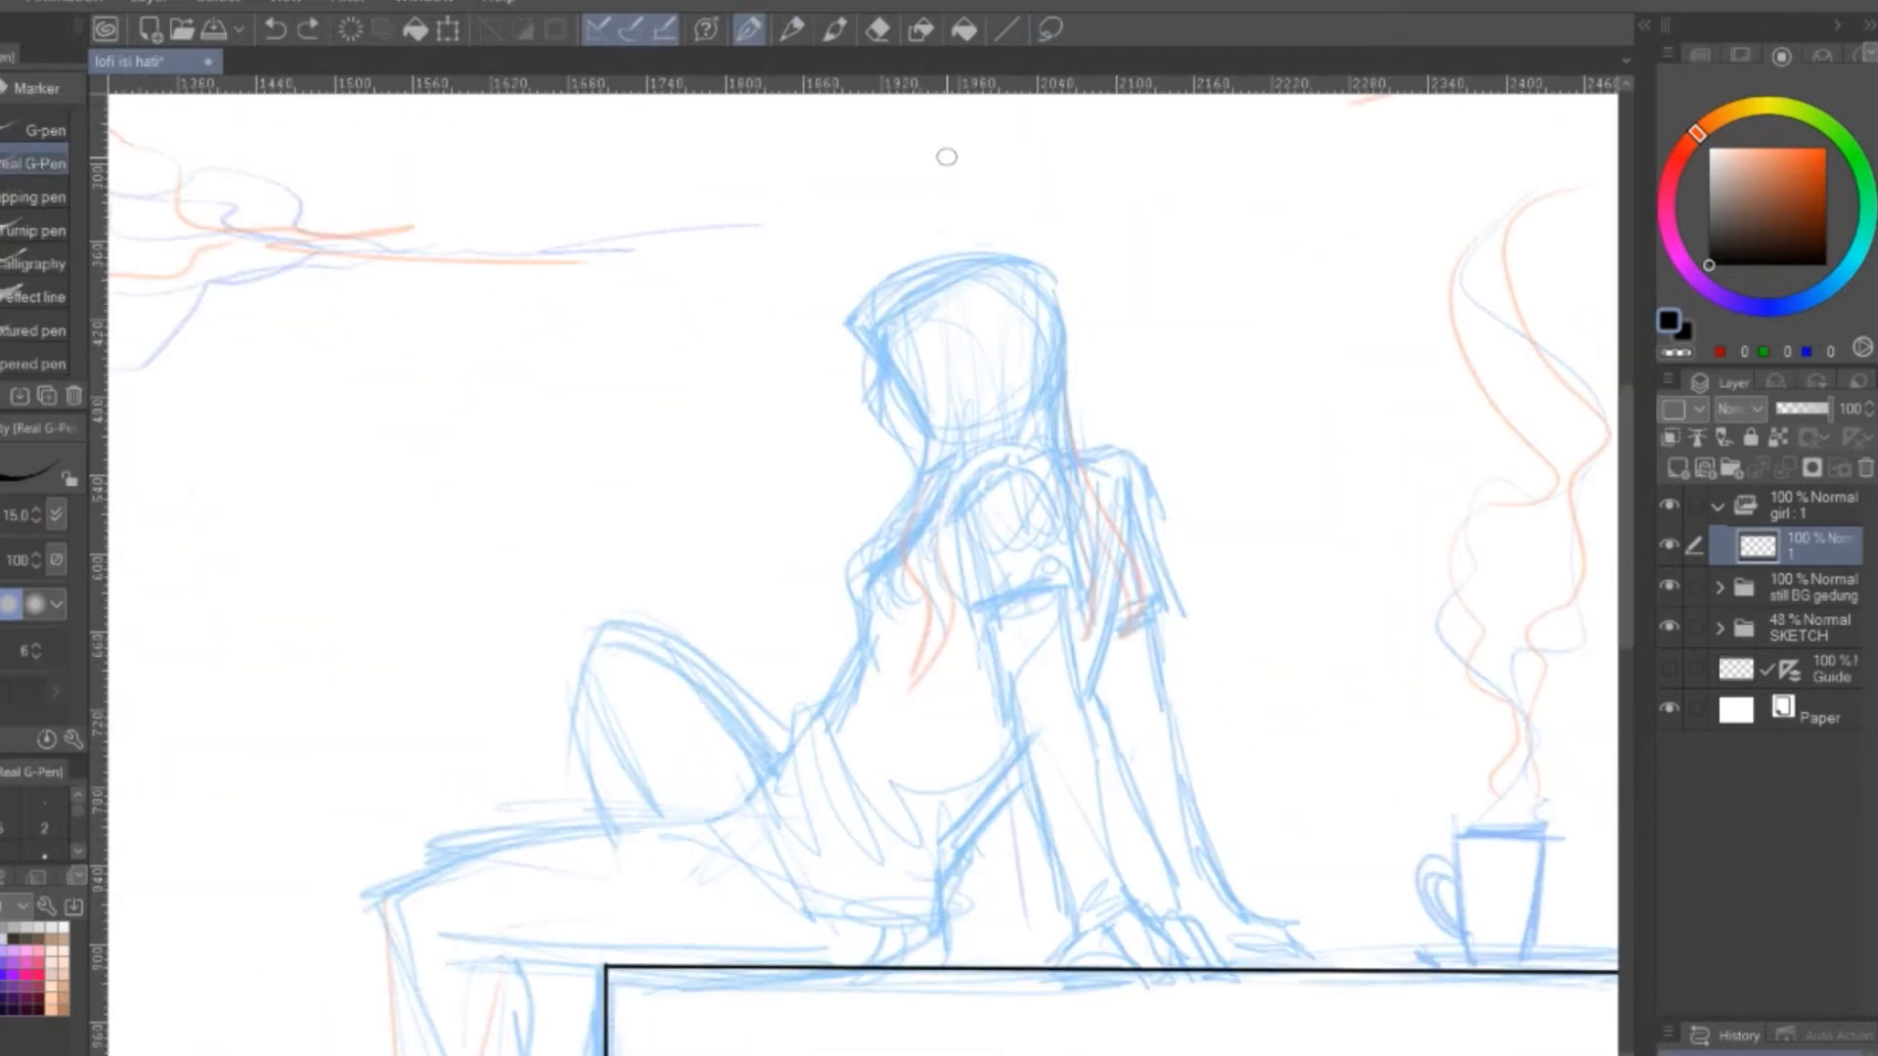
{"action": "left_click", "coordinate": [43, 131]}
{"action": "left_click_drag", "start_coordinate": [919, 266], "coordinate": [849, 325]}
{"action": "key", "text": "ctrl+z"}
{"action": "left_click_drag", "start_coordinate": [907, 382], "coordinate": [887, 456]}
{"action": "left_click_drag", "start_coordinate": [899, 343], "coordinate": [904, 509]}
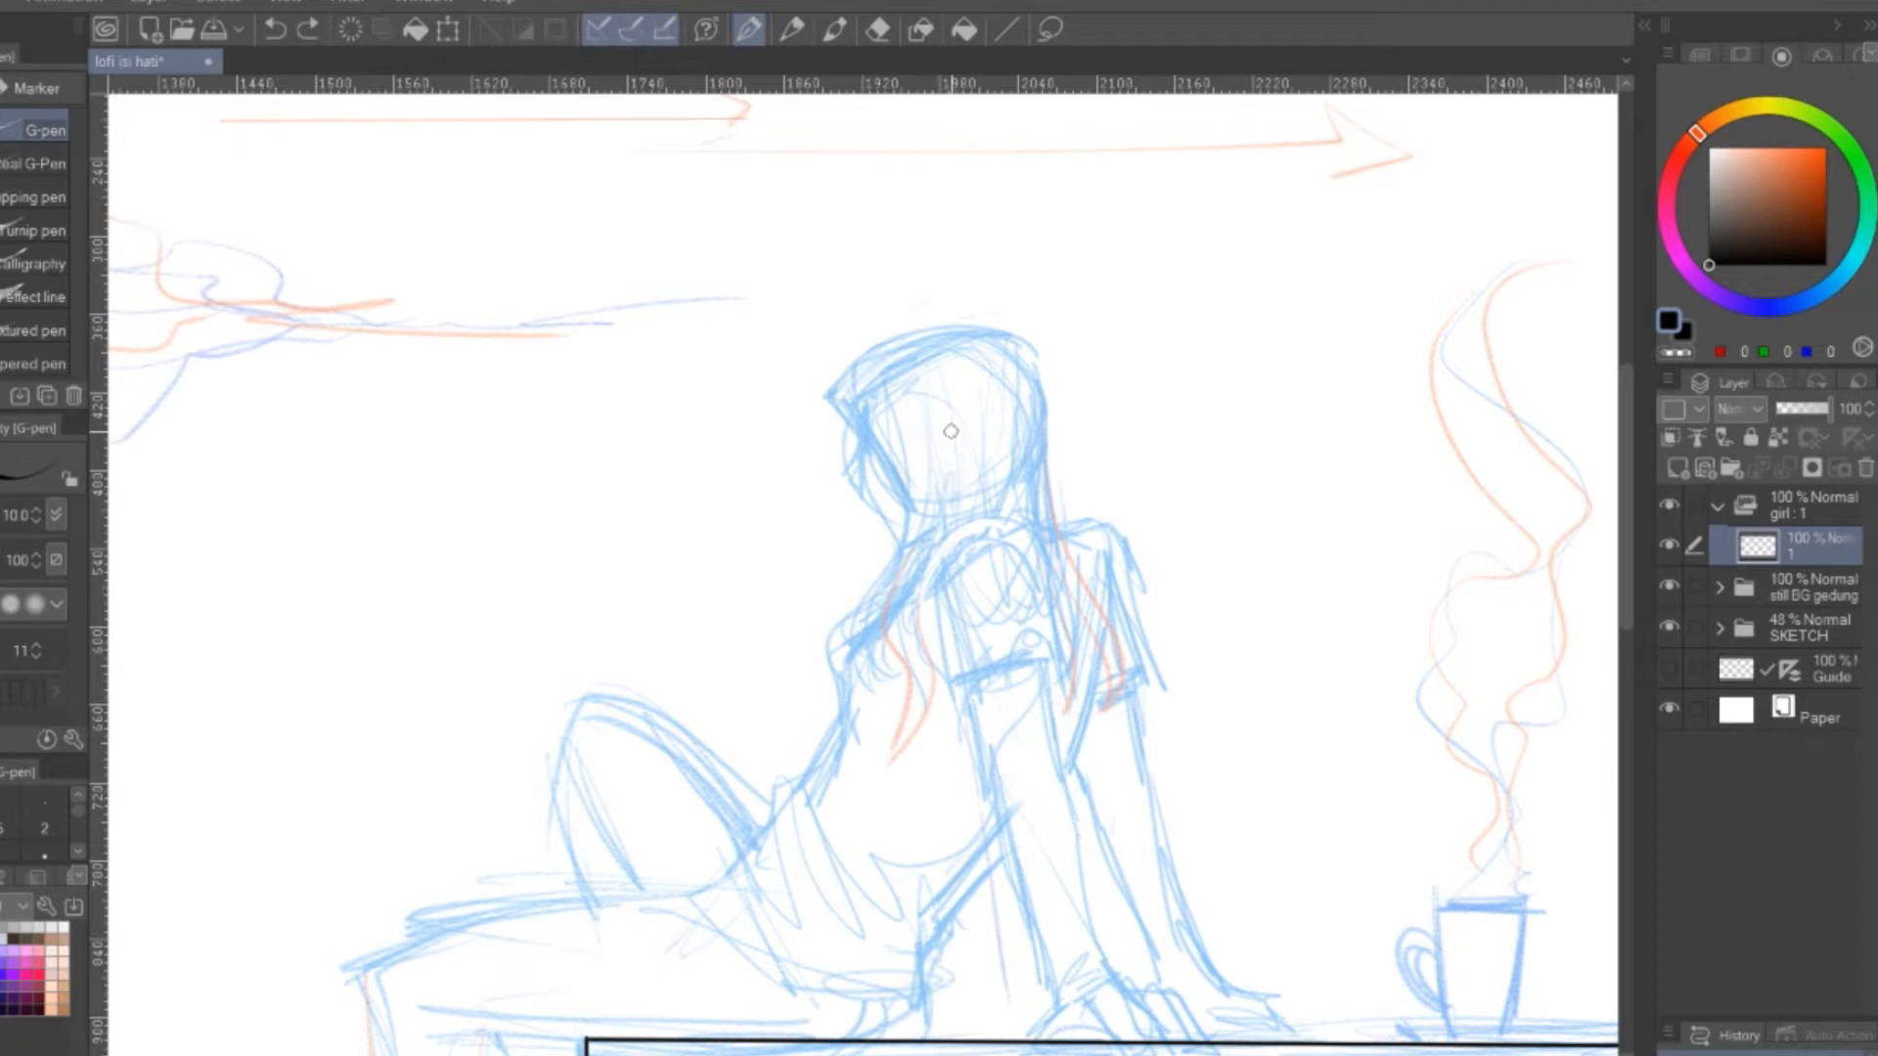
Ink the hood's front edge, hair strands, head outline and near shoulder with the G-pen
{"action": "left_click_drag", "start_coordinate": [828, 395], "coordinate": [877, 622]}
{"action": "left_click_drag", "start_coordinate": [914, 518], "coordinate": [827, 626]}
{"action": "left_click_drag", "start_coordinate": [892, 618], "coordinate": [880, 722]}
{"action": "mouse_move", "coordinate": [944, 551]}
{"action": "left_mouse_down"}
{"action": "mouse_move", "coordinate": [876, 697]}
{"action": "mouse_move", "coordinate": [1015, 524]}
{"action": "left_mouse_up"}
{"action": "mouse_move", "coordinate": [829, 376]}
{"action": "left_mouse_down"}
{"action": "mouse_move", "coordinate": [1031, 349]}
{"action": "mouse_move", "coordinate": [1099, 722]}
{"action": "left_mouse_up"}
{"action": "left_click_drag", "start_coordinate": [945, 560], "coordinate": [1022, 550]}
Ink the near arm's sleeve lines below the shoulder, undoing one faulty stroke
{"action": "left_click_drag", "start_coordinate": [1035, 580], "coordinate": [1053, 668]}
{"action": "left_click_drag", "start_coordinate": [978, 724], "coordinate": [1032, 462]}
{"action": "key", "text": "ctrl+z"}
{"action": "left_click_drag", "start_coordinate": [973, 371], "coordinate": [1048, 571]}
{"action": "left_click_drag", "start_coordinate": [1096, 409], "coordinate": [1034, 478]}
{"action": "left_click_drag", "start_coordinate": [1107, 403], "coordinate": [1135, 620]}
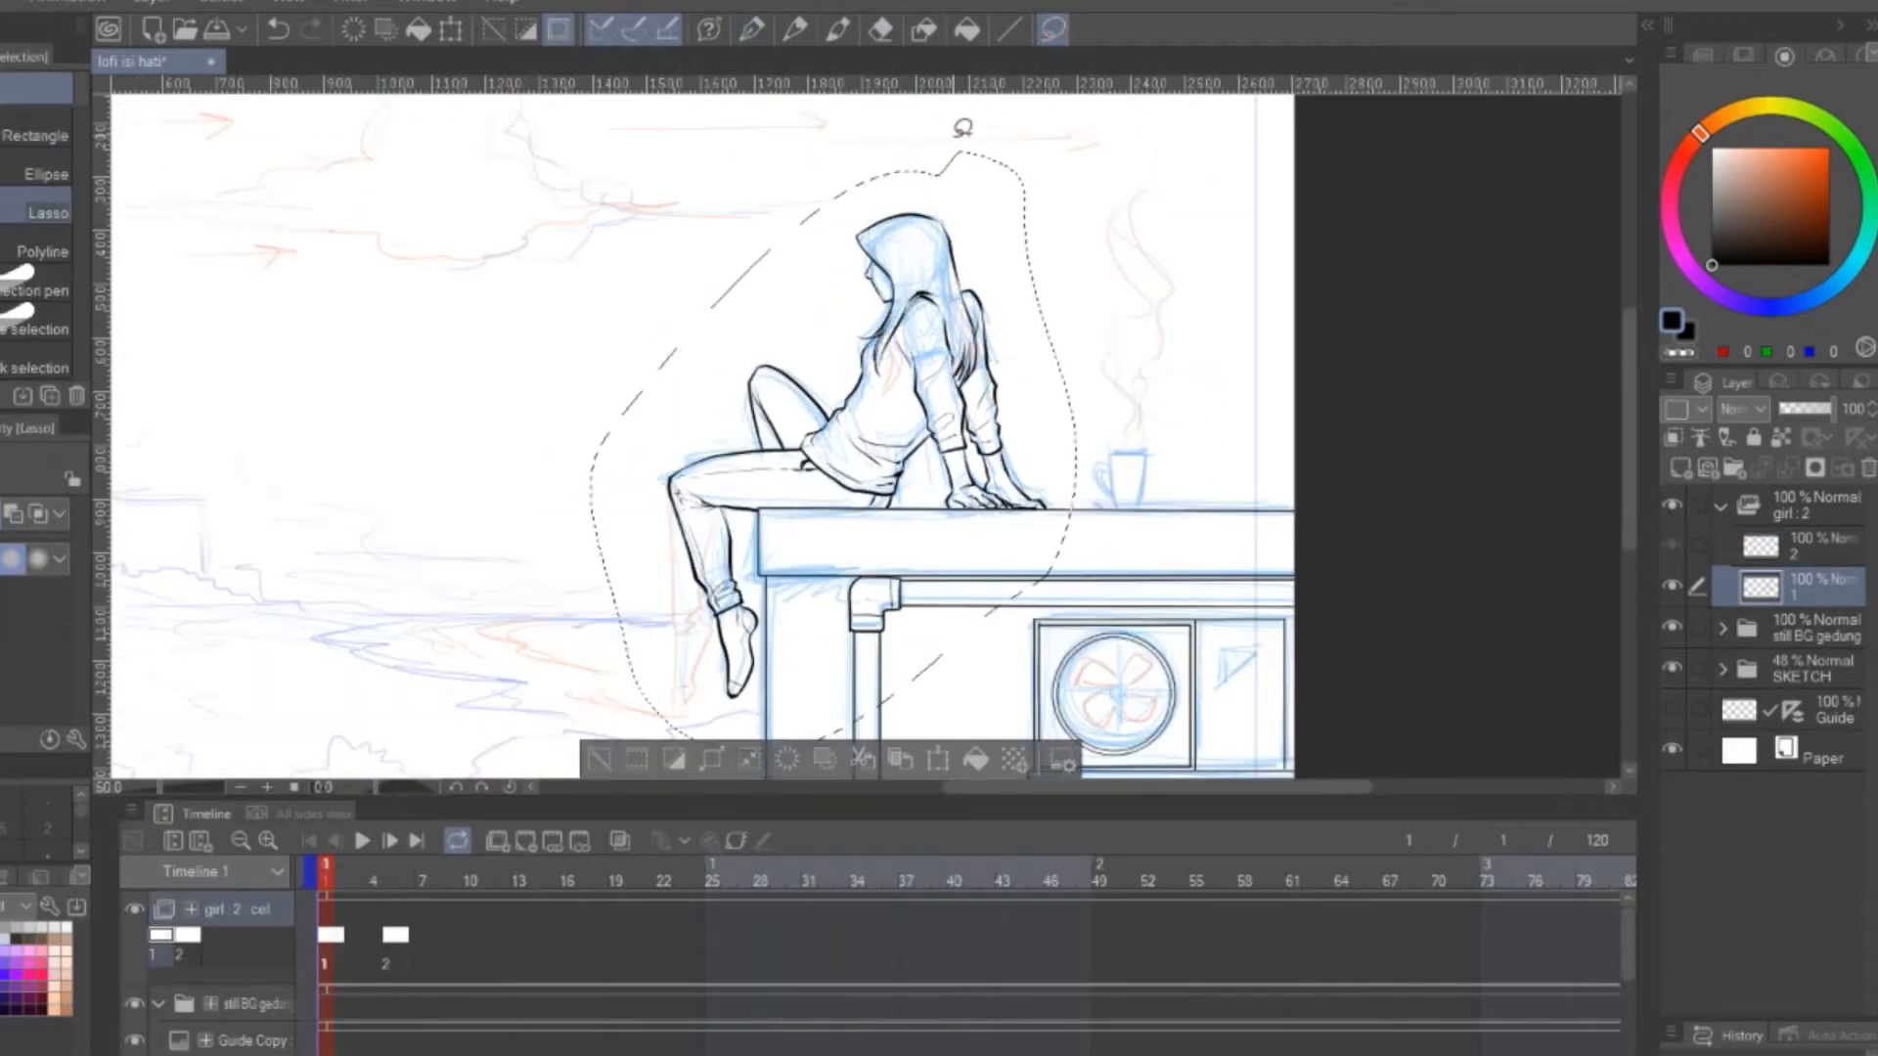
Copy the girl's line art from cel 1 and paste it at frame 5 of the timeline
{"action": "key", "text": "ctrl+c"}
{"action": "left_click", "coordinate": [394, 951]}
{"action": "key", "text": "ctrl+v"}
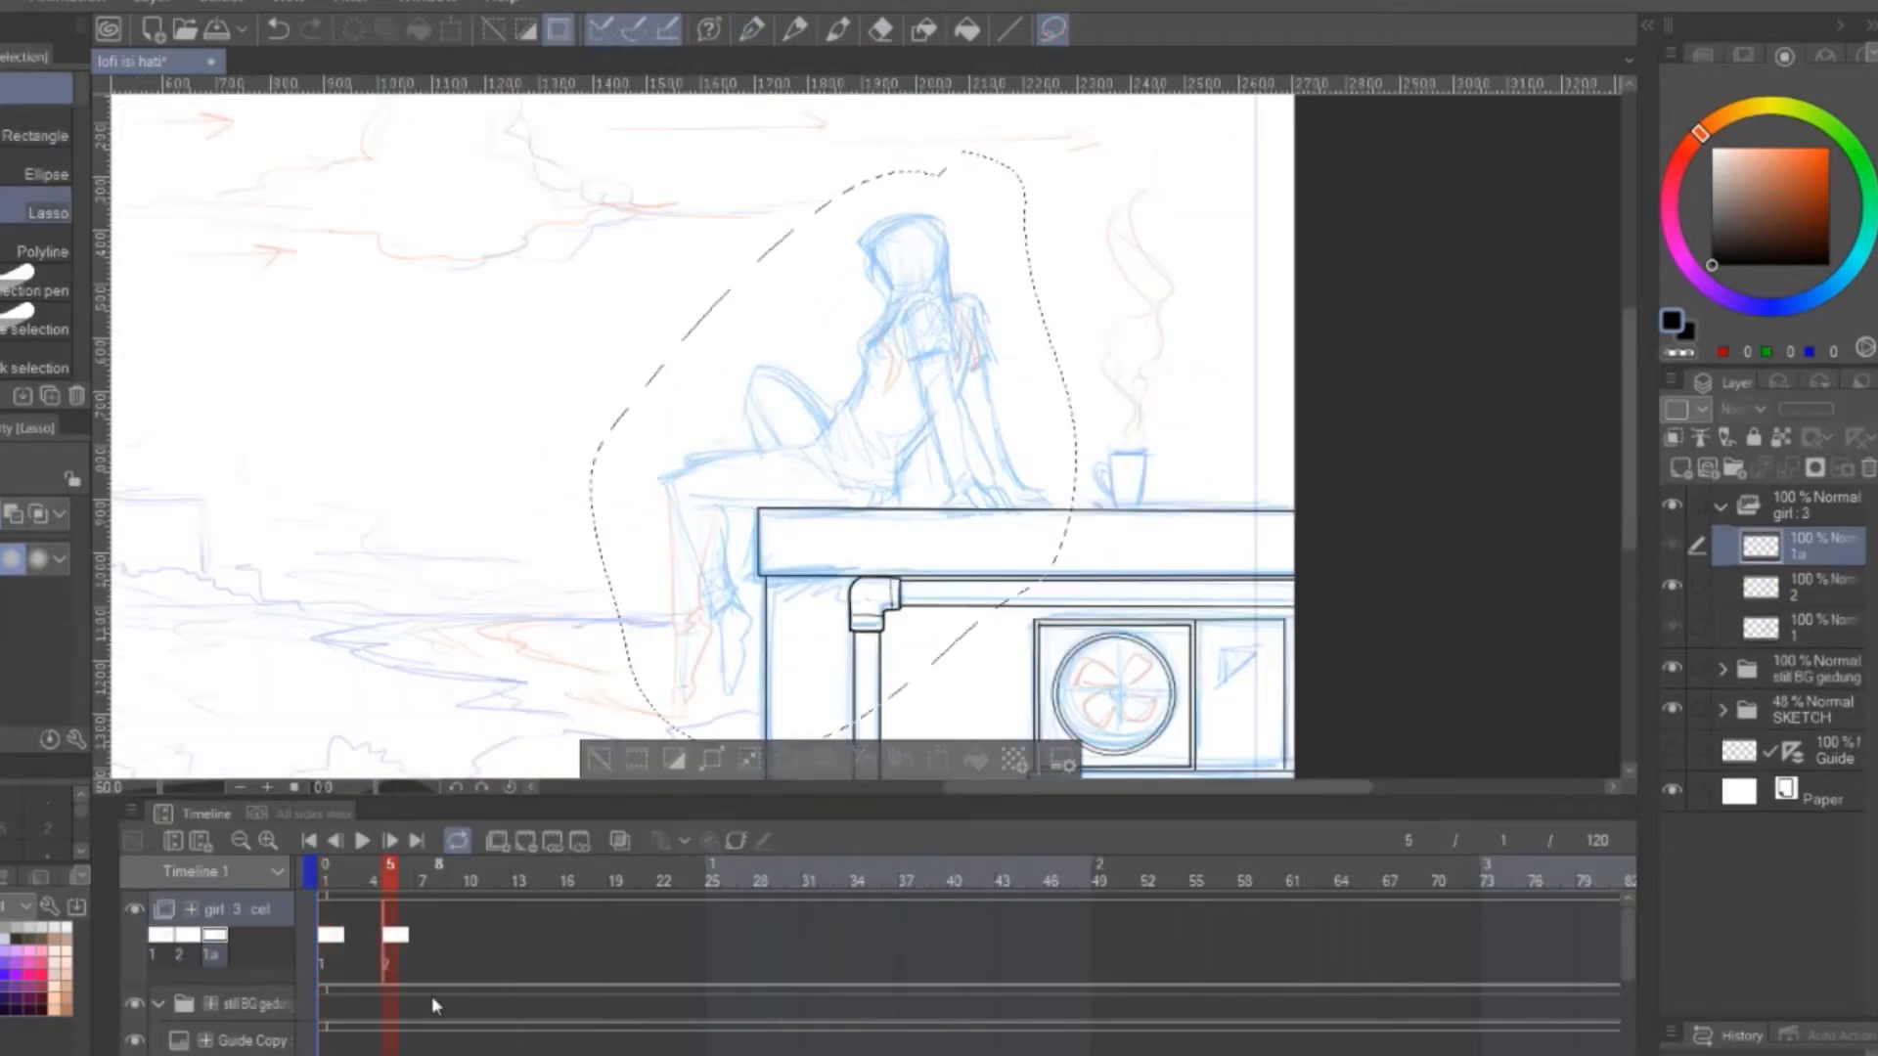
Delete the empty cel 2, rename the pasted cel as 2 and clear the selection
{"action": "left_click", "coordinate": [1818, 591]}
{"action": "left_click", "coordinate": [1869, 468]}
{"action": "left_click", "coordinate": [1814, 546]}
{"action": "double_click", "coordinate": [182, 956]}
{"action": "type", "text": "2"}
{"action": "key", "text": "ctrl+d"}
{"action": "scroll", "coordinate": [627, 700], "scroll_direction": "up", "scroll_amount": 10}
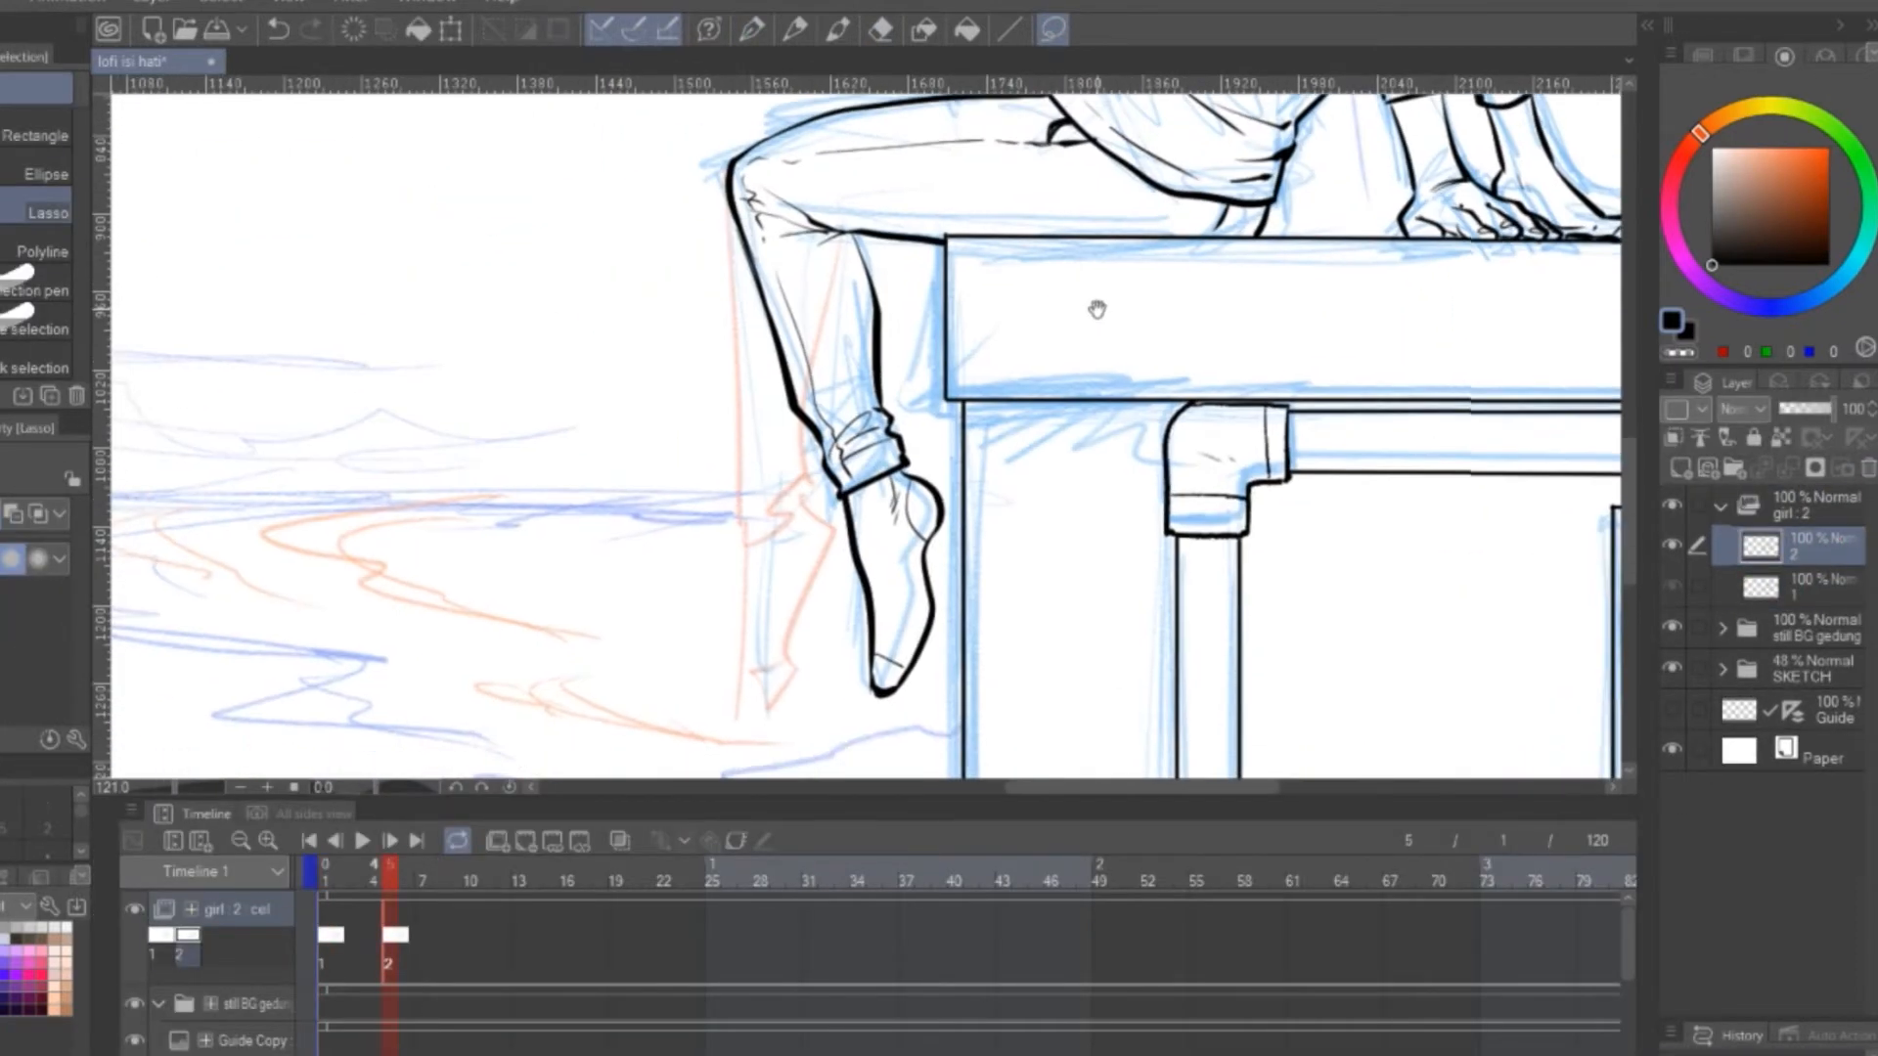
Select the girl's hanging lower leg on cel 2 with the Lasso and rotate it outward, away from the ledge
{"action": "left_click_drag", "start_coordinate": [1099, 306], "coordinate": [1069, 350]}
{"action": "mouse_move", "coordinate": [714, 250]}
{"action": "left_mouse_down"}
{"action": "mouse_move", "coordinate": [826, 266]}
{"action": "mouse_move", "coordinate": [719, 244]}
{"action": "left_mouse_up"}
{"action": "key", "text": "ctrl+t"}
{"action": "left_click_drag", "start_coordinate": [978, 547], "coordinate": [968, 579]}
{"action": "mouse_move", "coordinate": [882, 372]}
{"action": "left_mouse_down"}
{"action": "mouse_move", "coordinate": [761, 378]}
{"action": "mouse_move", "coordinate": [838, 377]}
{"action": "mouse_move", "coordinate": [798, 374]}
{"action": "left_mouse_up"}
{"action": "left_click_drag", "start_coordinate": [782, 440], "coordinate": [795, 379]}
{"action": "left_click", "coordinate": [706, 759]}
{"action": "left_click_drag", "start_coordinate": [775, 196], "coordinate": [802, 352]}
Erase the broken lines around the knee on cel 2 and redraw the joining lines with the G-pen
{"action": "key", "text": "e"}
{"action": "scroll", "coordinate": [802, 340], "scroll_direction": "up", "scroll_amount": 5}
{"action": "mouse_move", "coordinate": [685, 313]}
{"action": "left_mouse_down"}
{"action": "mouse_move", "coordinate": [782, 357]}
{"action": "mouse_move", "coordinate": [808, 308]}
{"action": "left_mouse_up"}
{"action": "key", "text": "p"}
{"action": "mouse_move", "coordinate": [708, 208]}
{"action": "left_mouse_down"}
{"action": "mouse_move", "coordinate": [778, 264]}
{"action": "mouse_move", "coordinate": [846, 403]}
{"action": "left_mouse_up"}
{"action": "scroll", "coordinate": [745, 254], "scroll_direction": "down", "scroll_amount": 8}
{"action": "left_click_drag", "start_coordinate": [1037, 402], "coordinate": [967, 511]}
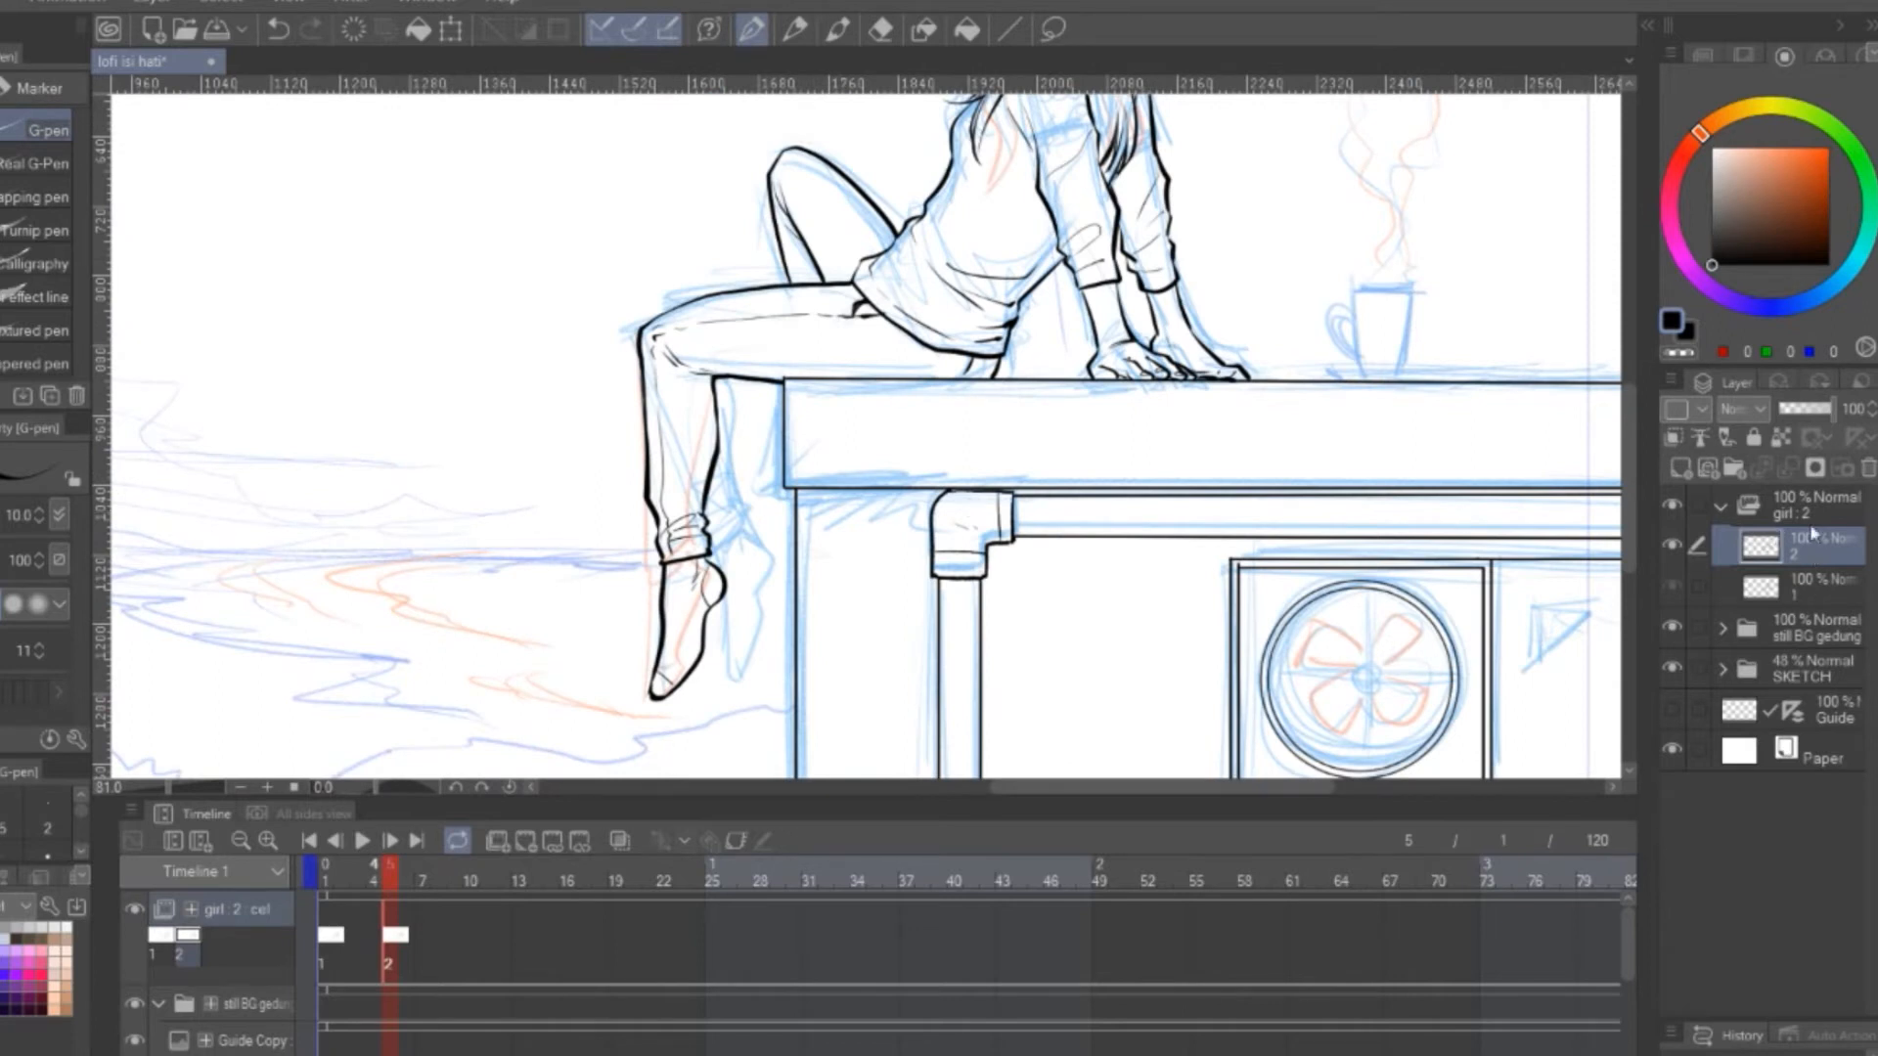
Duplicate cel 2, assign the copy as cel 3 on the girl track and move it to frame 3
{"action": "key", "text": "ctrl+c"}
{"action": "key", "text": "ctrl+v"}
{"action": "right_click", "coordinate": [442, 946]}
{"action": "left_click", "coordinate": [491, 444]}
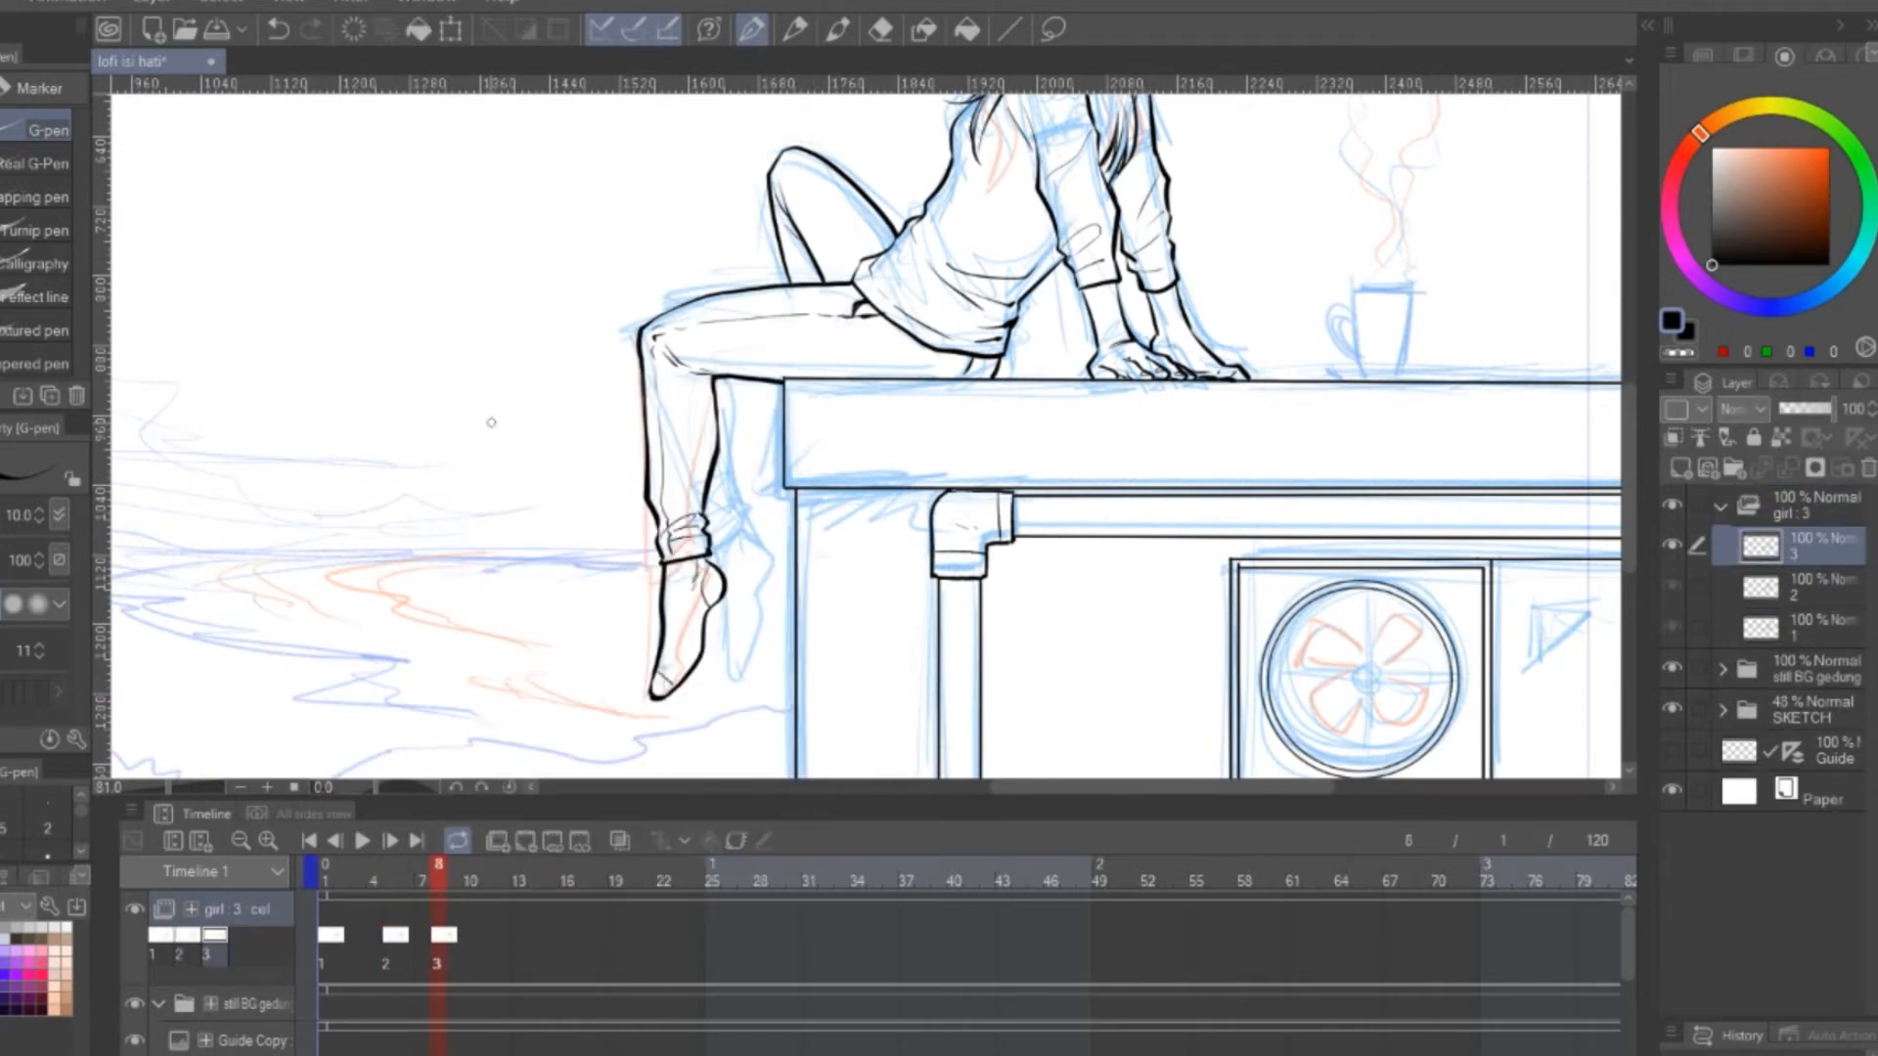
{"action": "left_click_drag", "start_coordinate": [442, 934], "coordinate": [364, 933]}
{"action": "key", "text": "ctrl+t"}
{"action": "left_click", "coordinate": [1018, 744]}
Go to frame 3, hide the SKETCH folder and enable onion skin
{"action": "left_click", "coordinate": [361, 871]}
{"action": "left_click_drag", "start_coordinate": [880, 456], "coordinate": [910, 499]}
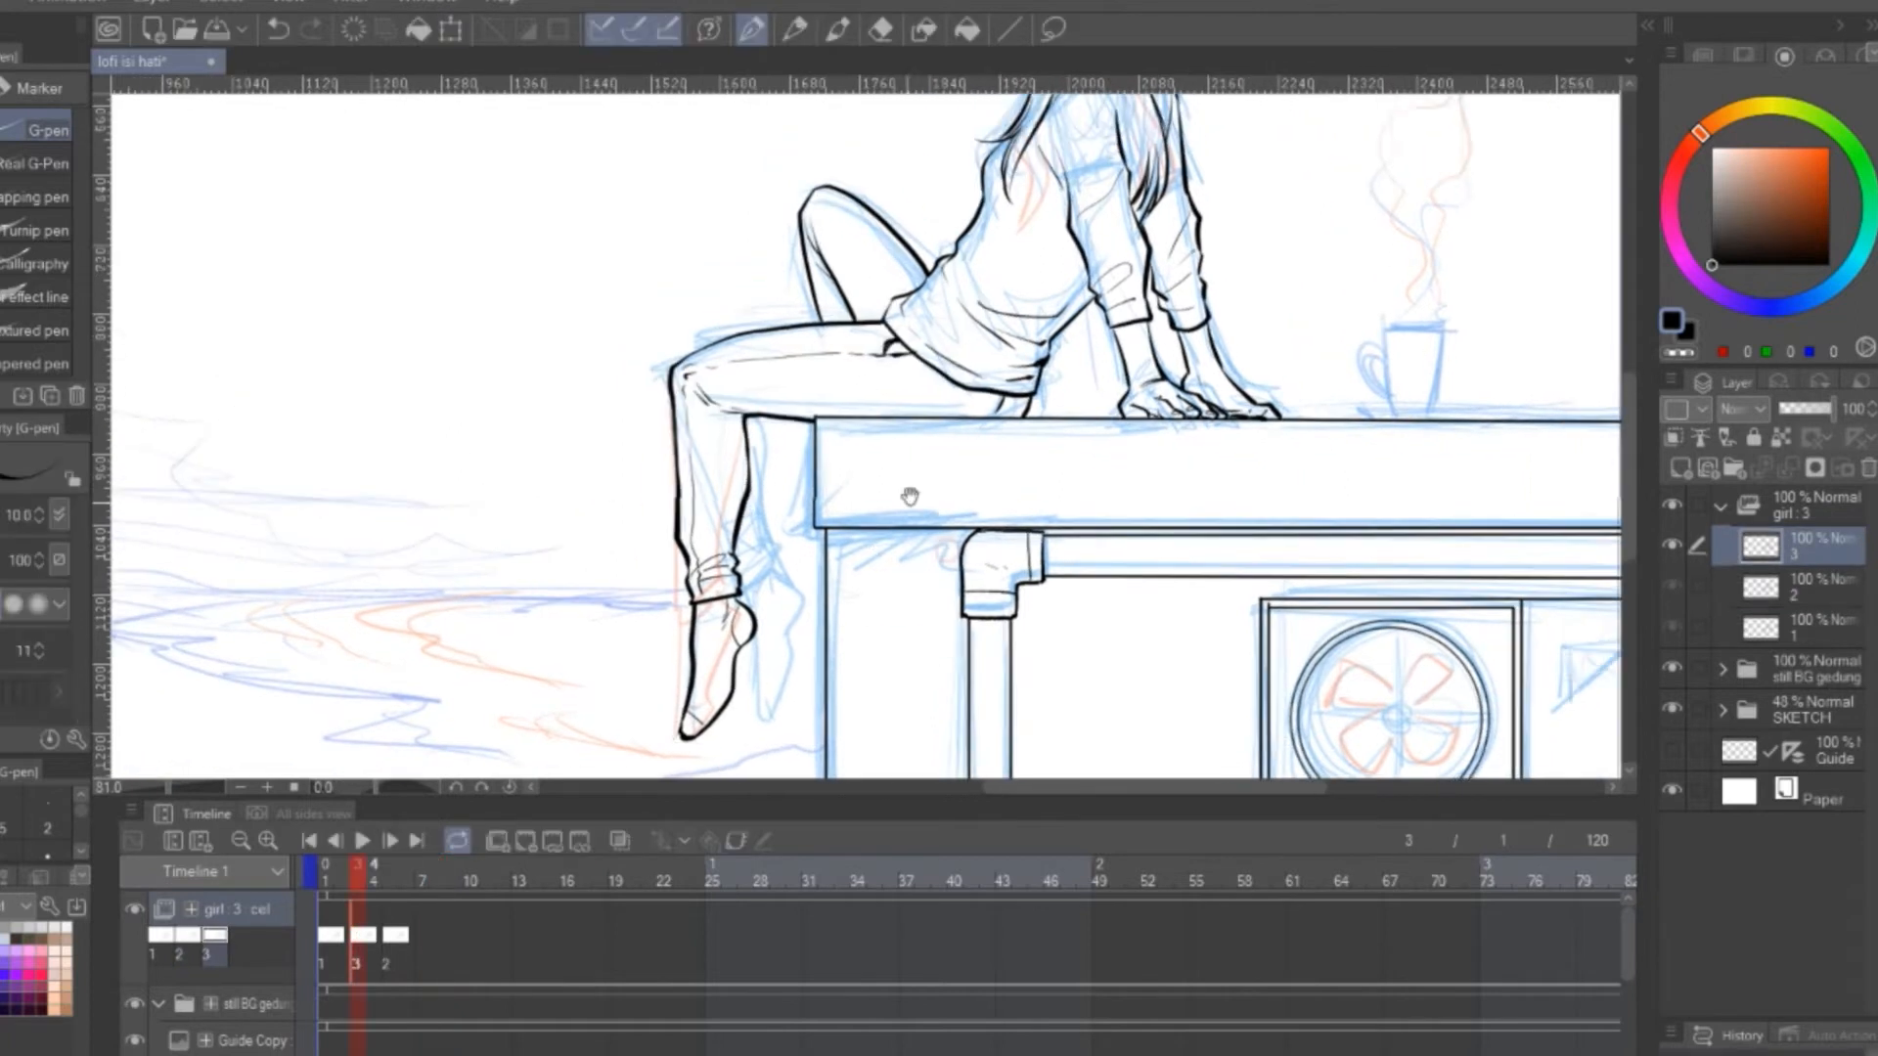
{"action": "scroll", "coordinate": [910, 499], "scroll_direction": "up", "scroll_amount": 4}
{"action": "left_click_drag", "start_coordinate": [811, 569], "coordinate": [877, 464]}
{"action": "left_click", "coordinate": [1671, 706]}
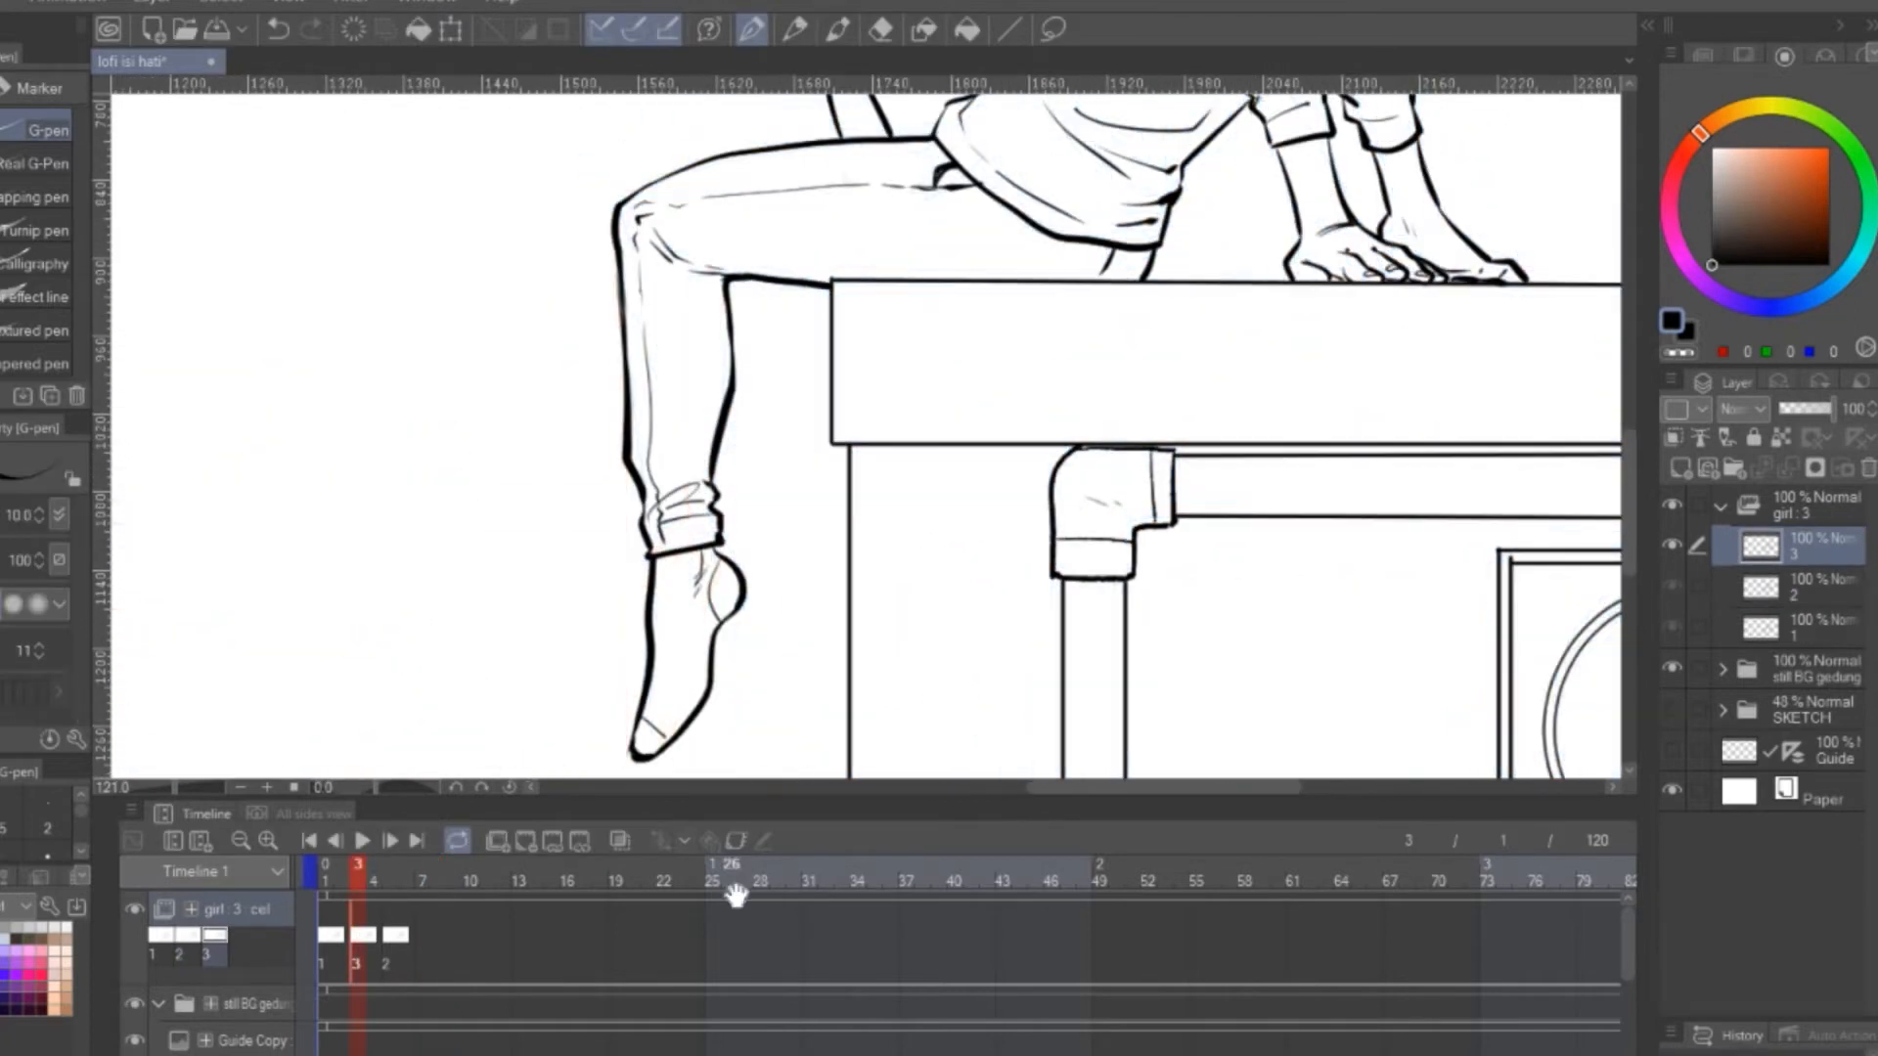
{"action": "left_click", "coordinate": [620, 841]}
Lasso the lower leg on cel 3, rotate it to a pose between cels 1 and 2, and clear the selection
{"action": "left_click", "coordinate": [1052, 29]}
{"action": "left_click_drag", "start_coordinate": [634, 196], "coordinate": [596, 167]}
{"action": "key", "text": "ctrl+t"}
{"action": "left_click_drag", "start_coordinate": [820, 251], "coordinate": [794, 235]}
{"action": "left_click_drag", "start_coordinate": [711, 389], "coordinate": [831, 368]}
{"action": "left_click", "coordinate": [661, 760]}
{"action": "key", "text": "ctrl+d"}
{"action": "left_click_drag", "start_coordinate": [813, 201], "coordinate": [842, 331]}
Clean up the knee on cel 3 with the G-pen and eraser, and save the file
{"action": "key", "text": "p"}
{"action": "scroll", "coordinate": [699, 259], "scroll_direction": "up", "scroll_amount": 4}
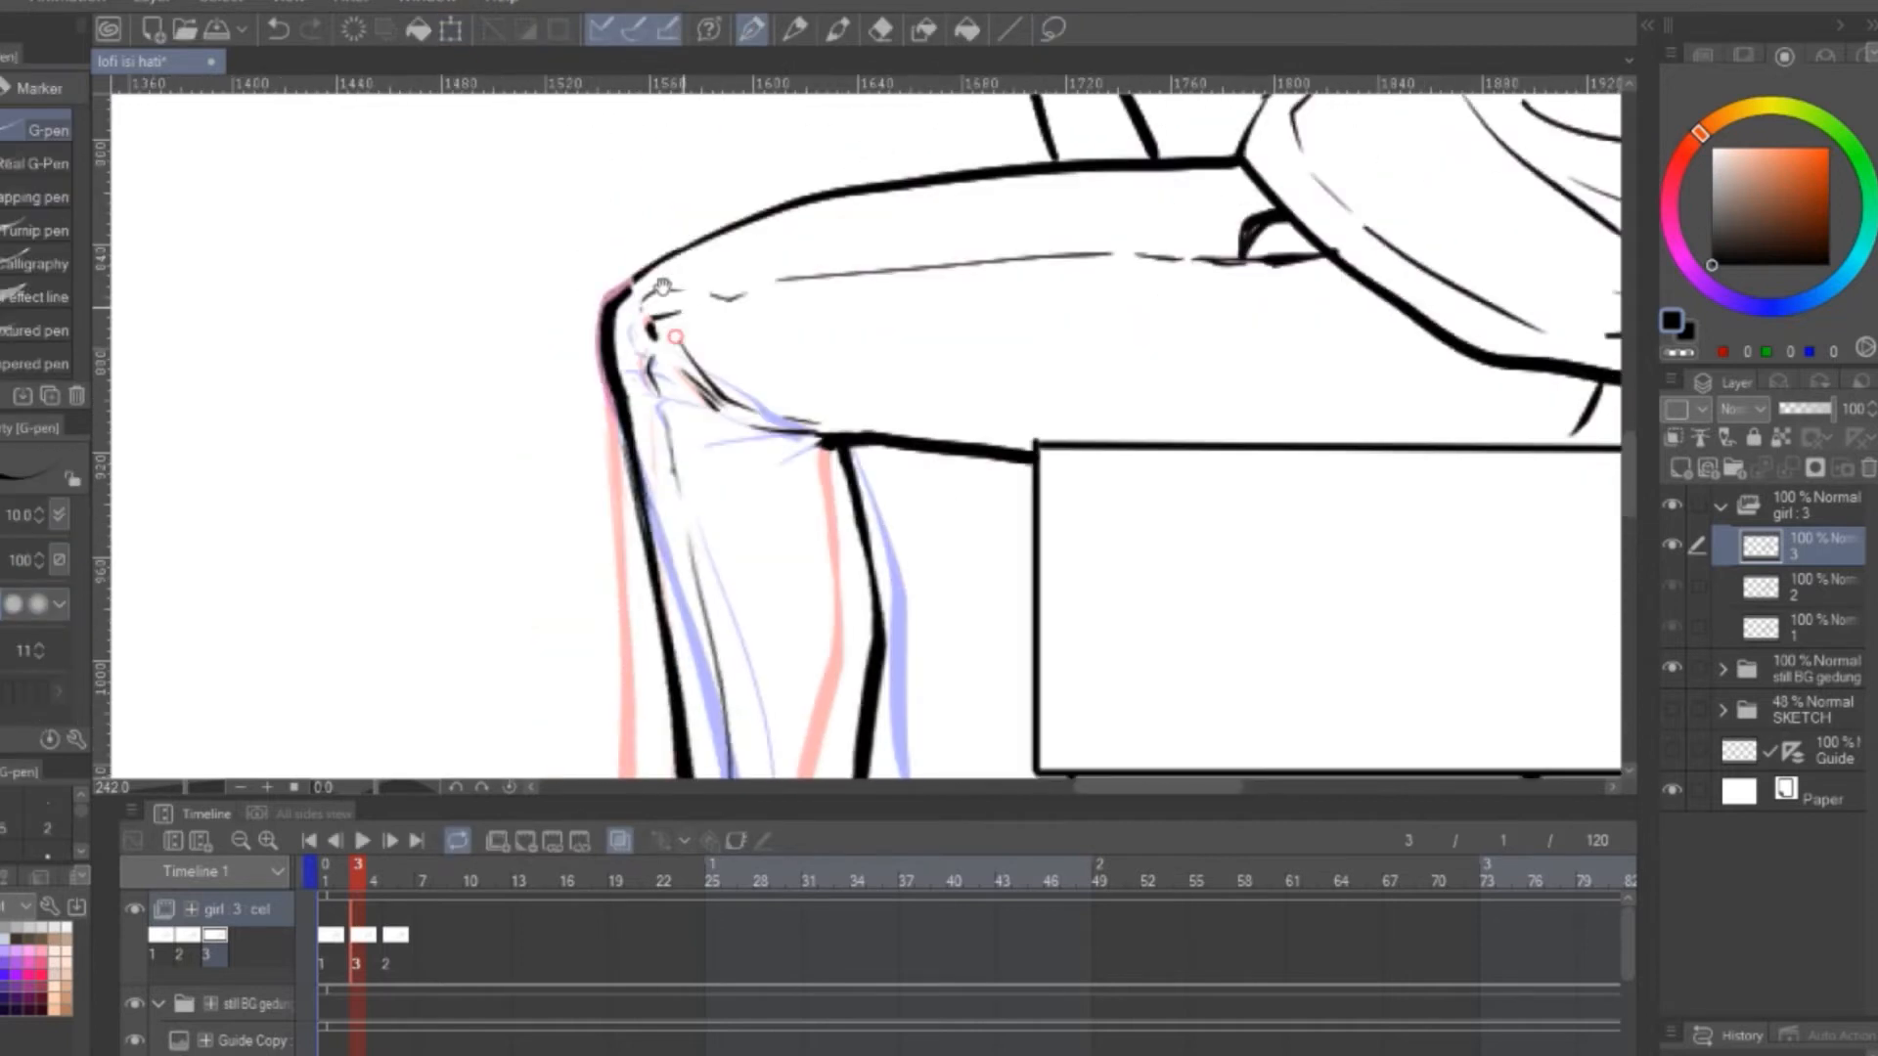
{"action": "left_click_drag", "start_coordinate": [663, 287], "coordinate": [638, 242]}
{"action": "key", "text": "e"}
{"action": "left_click_drag", "start_coordinate": [726, 370], "coordinate": [640, 279]}
{"action": "key", "text": "p"}
{"action": "left_click_drag", "start_coordinate": [808, 394], "coordinate": [661, 358]}
{"action": "key", "text": "ctrl+s"}
Play back the three-cel leg swing and stop it
{"action": "scroll", "coordinate": [733, 391], "scroll_direction": "down", "scroll_amount": 4}
{"action": "left_click_drag", "start_coordinate": [734, 489], "coordinate": [814, 279]}
{"action": "left_click", "coordinate": [360, 841]}
{"action": "left_click", "coordinate": [360, 842]}
Assign cels 1, 2 and 3 to frames 35, 37 and 39 of the girl track
{"action": "left_click_drag", "start_coordinate": [407, 884], "coordinate": [348, 917]}
{"action": "left_click", "coordinate": [919, 906]}
{"action": "right_click", "coordinate": [919, 905]}
{"action": "left_click", "coordinate": [947, 403]}
{"action": "left_click", "coordinate": [949, 939]}
{"action": "right_click", "coordinate": [948, 939]}
{"action": "left_click", "coordinate": [988, 428]}
{"action": "left_click", "coordinate": [980, 934]}
{"action": "right_click", "coordinate": [980, 934]}
{"action": "left_click", "coordinate": [1050, 450]}
Play the animation from the first frame and stop it
{"action": "left_click", "coordinate": [308, 841]}
{"action": "left_click", "coordinate": [358, 841]}
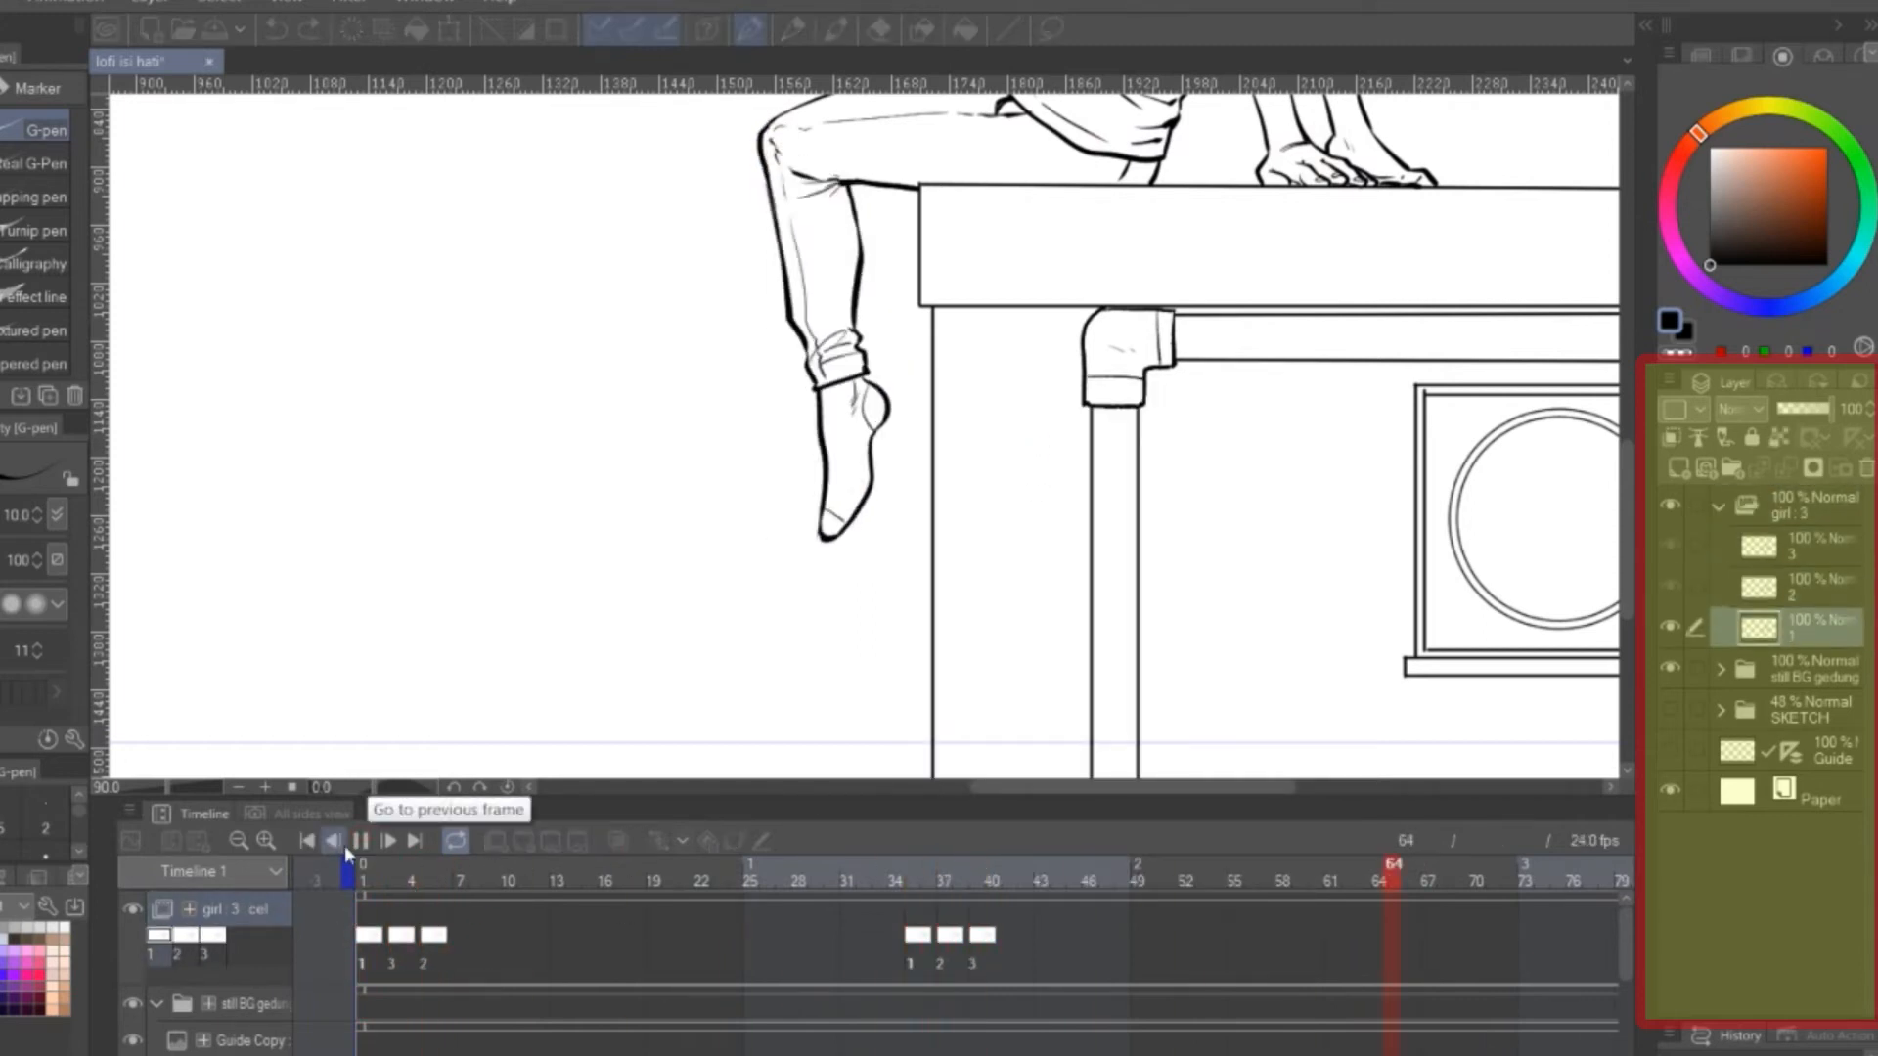
{"action": "left_click", "coordinate": [357, 841]}
Undo the placement of cel 3 at frame 39
{"action": "left_click_drag", "start_coordinate": [1578, 916], "coordinate": [1232, 918]}
{"action": "left_click_drag", "start_coordinate": [306, 889], "coordinate": [806, 877]}
{"action": "left_click", "coordinate": [584, 924]}
{"action": "left_click", "coordinate": [616, 929]}
{"action": "right_click", "coordinate": [616, 929]}
{"action": "left_click", "coordinate": [766, 947]}
{"action": "key", "text": "ctrl+z"}
{"action": "left_click", "coordinate": [286, 901]}
{"action": "right_click", "coordinate": [285, 902]}
{"action": "mouse_move", "coordinate": [577, 509]}
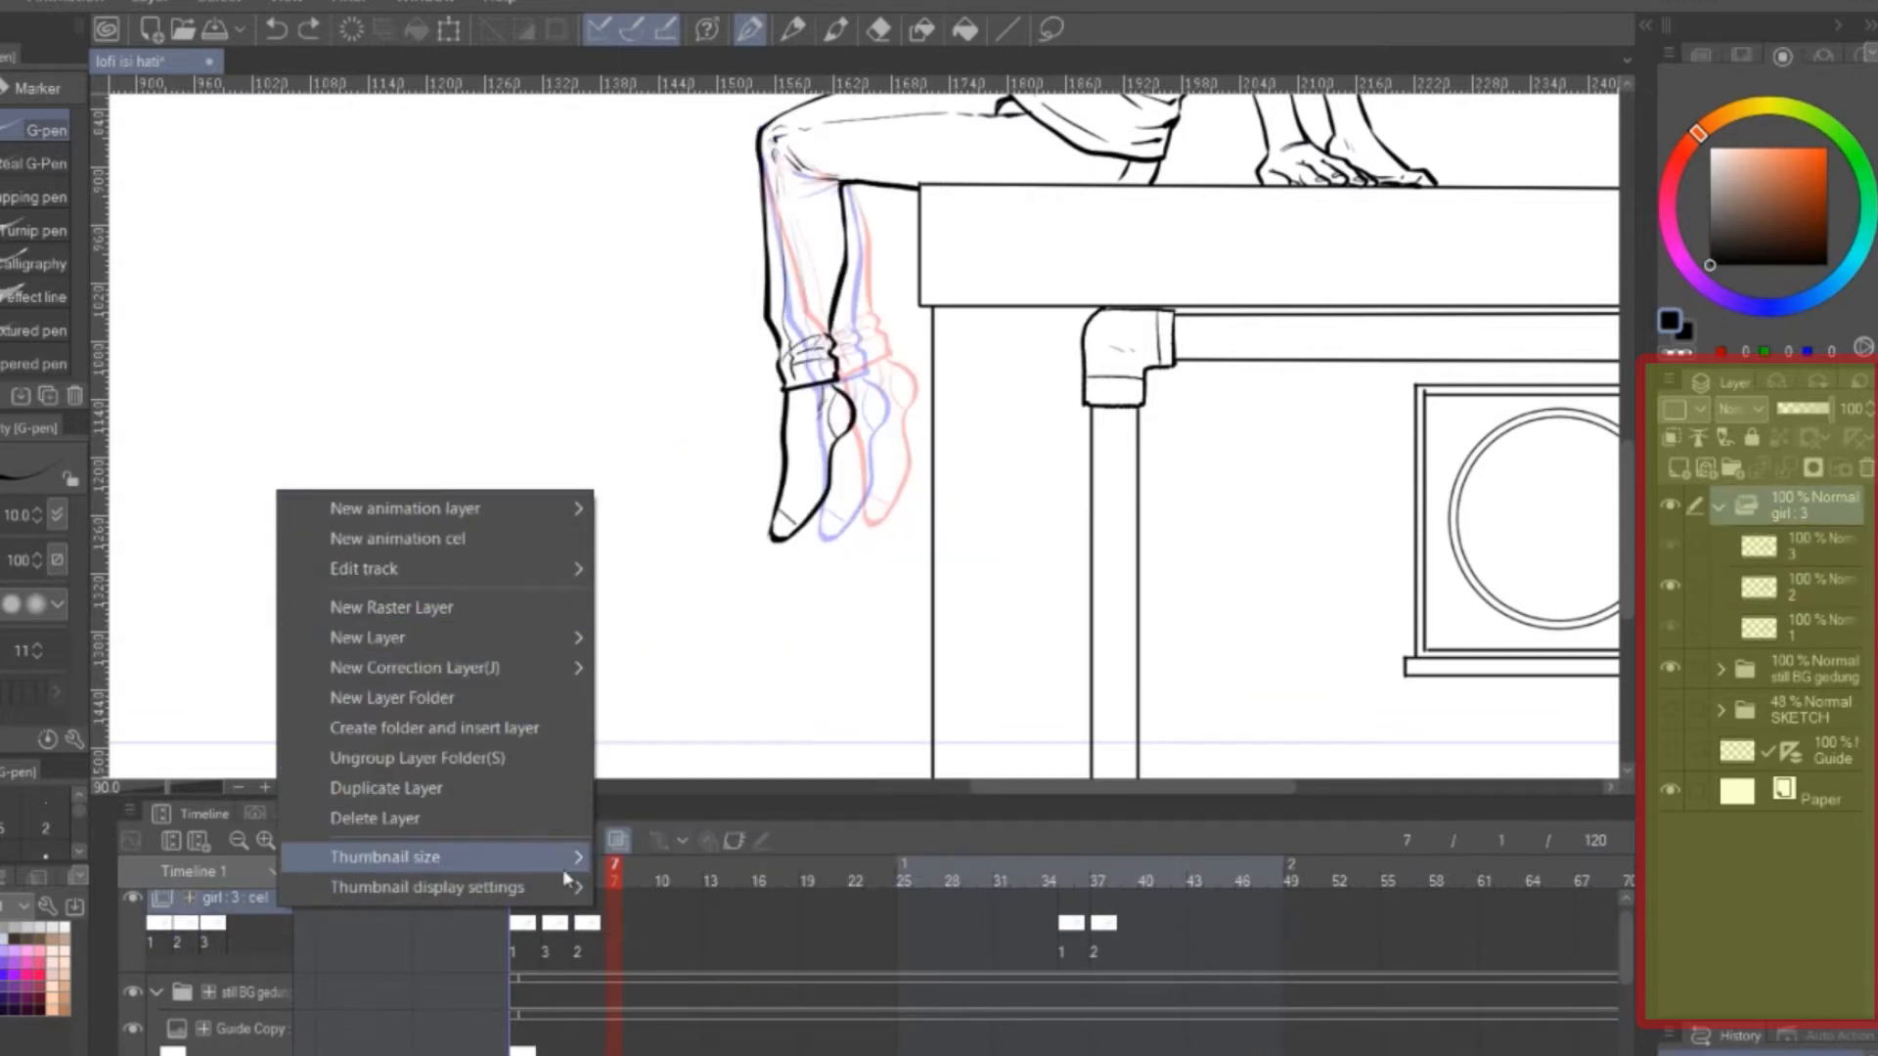
{"action": "left_click", "coordinate": [419, 953]}
{"action": "right_click", "coordinate": [274, 899]}
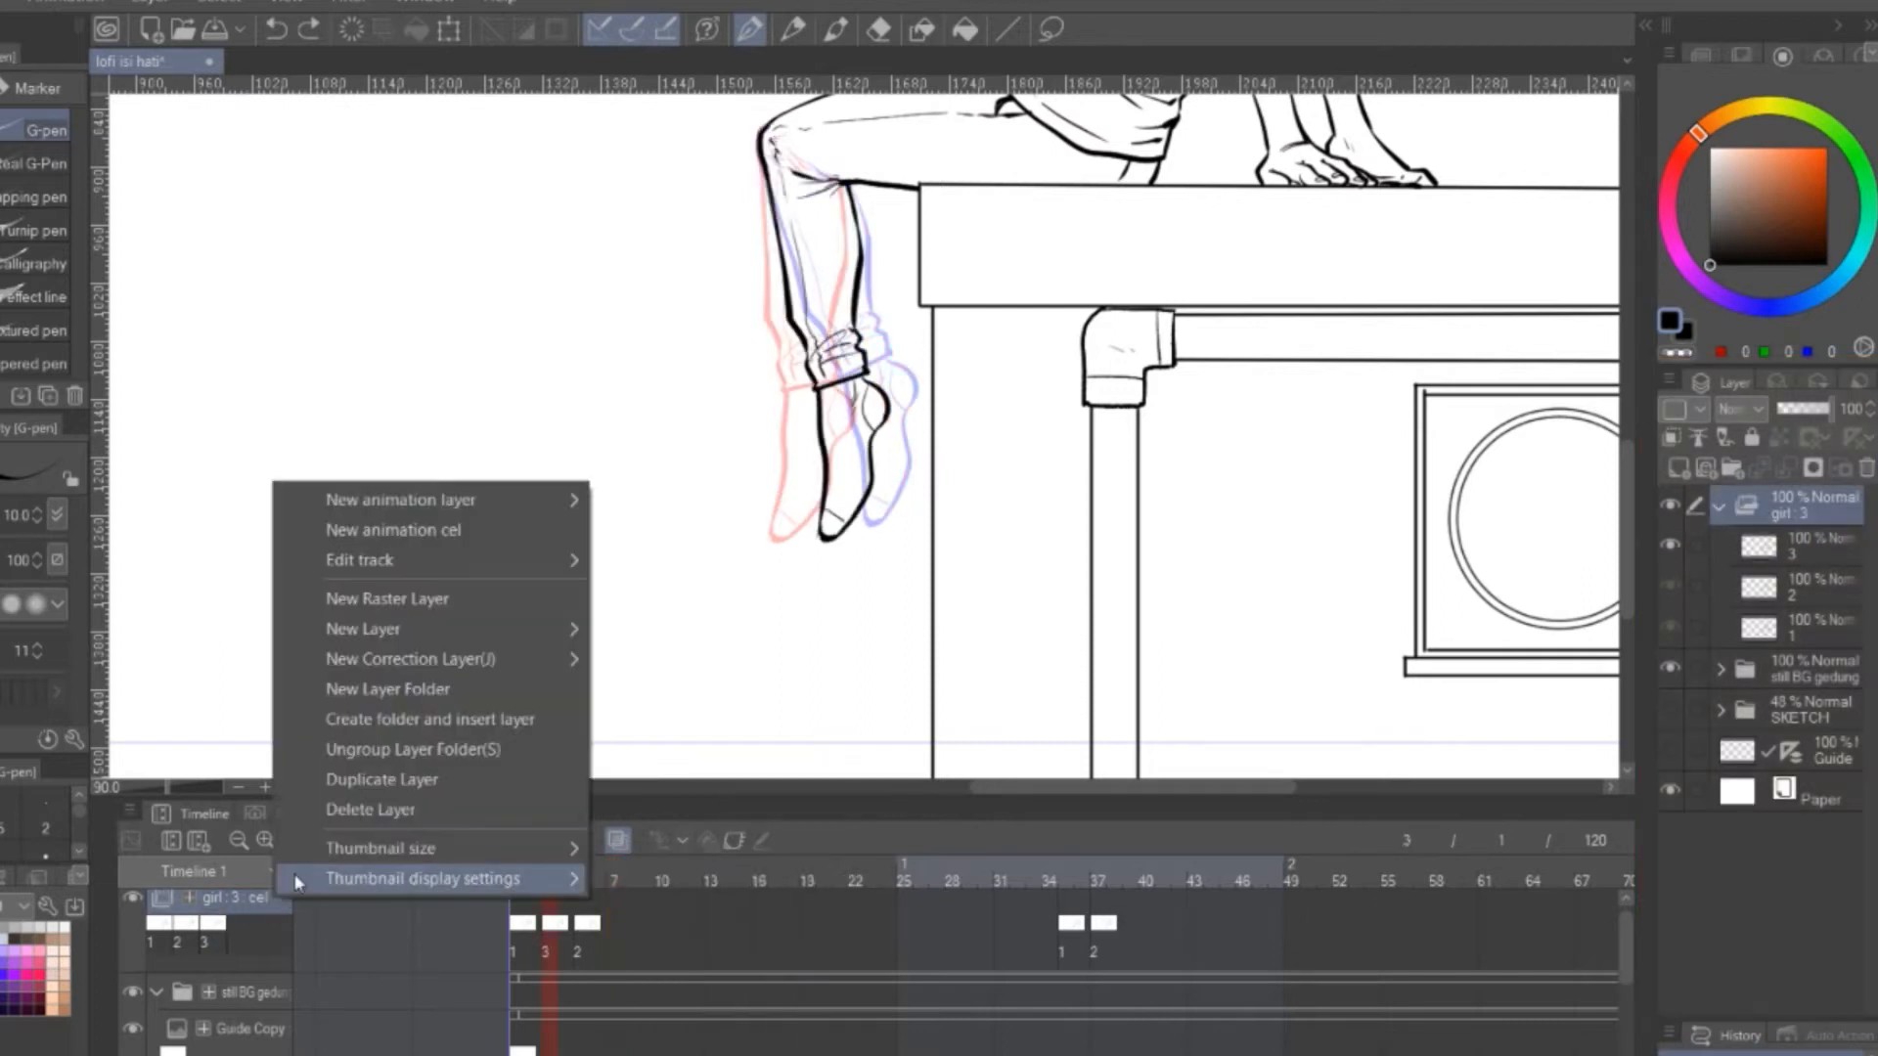
{"action": "mouse_move", "coordinate": [523, 655]}
{"action": "left_click", "coordinate": [434, 996]}
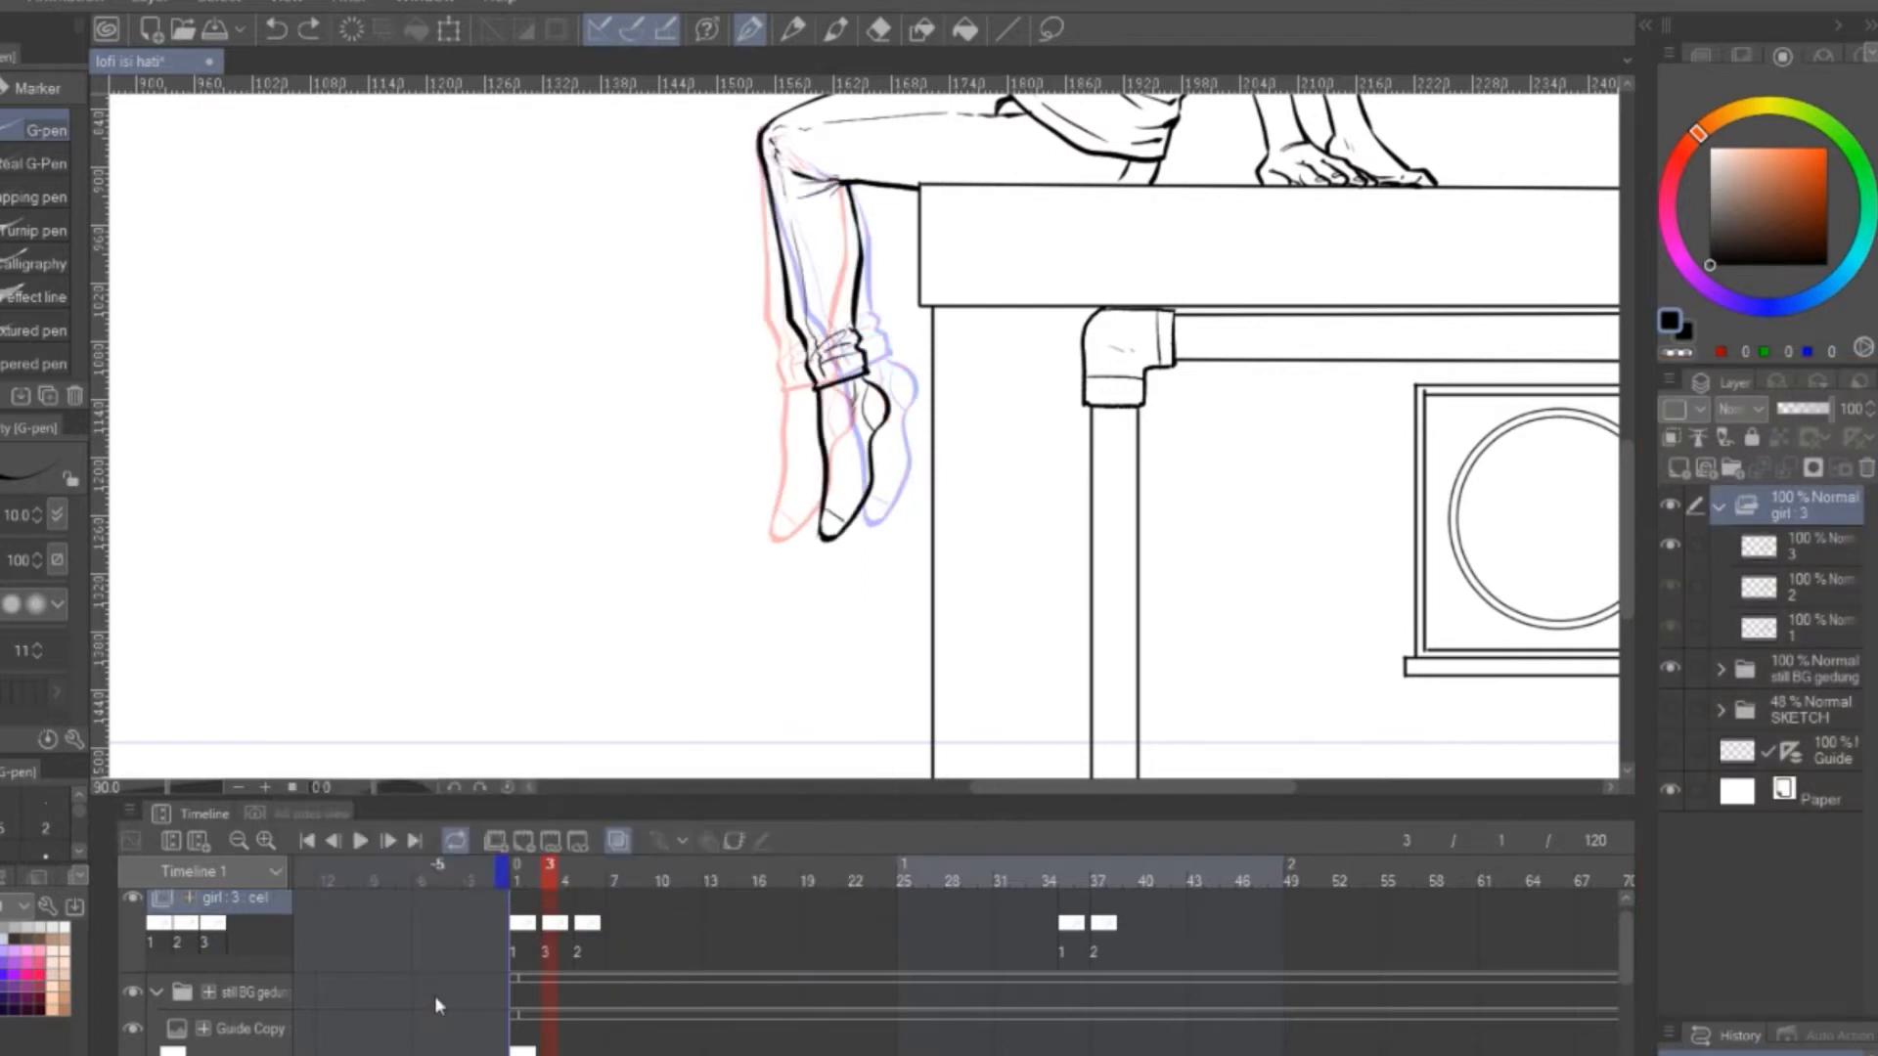
Try to delete the frames holding the cels at frames 35 and 37
{"action": "left_click_drag", "start_coordinate": [1124, 944], "coordinate": [1019, 883]}
{"action": "right_click", "coordinate": [1097, 924]}
{"action": "left_click", "coordinate": [1362, 802]}
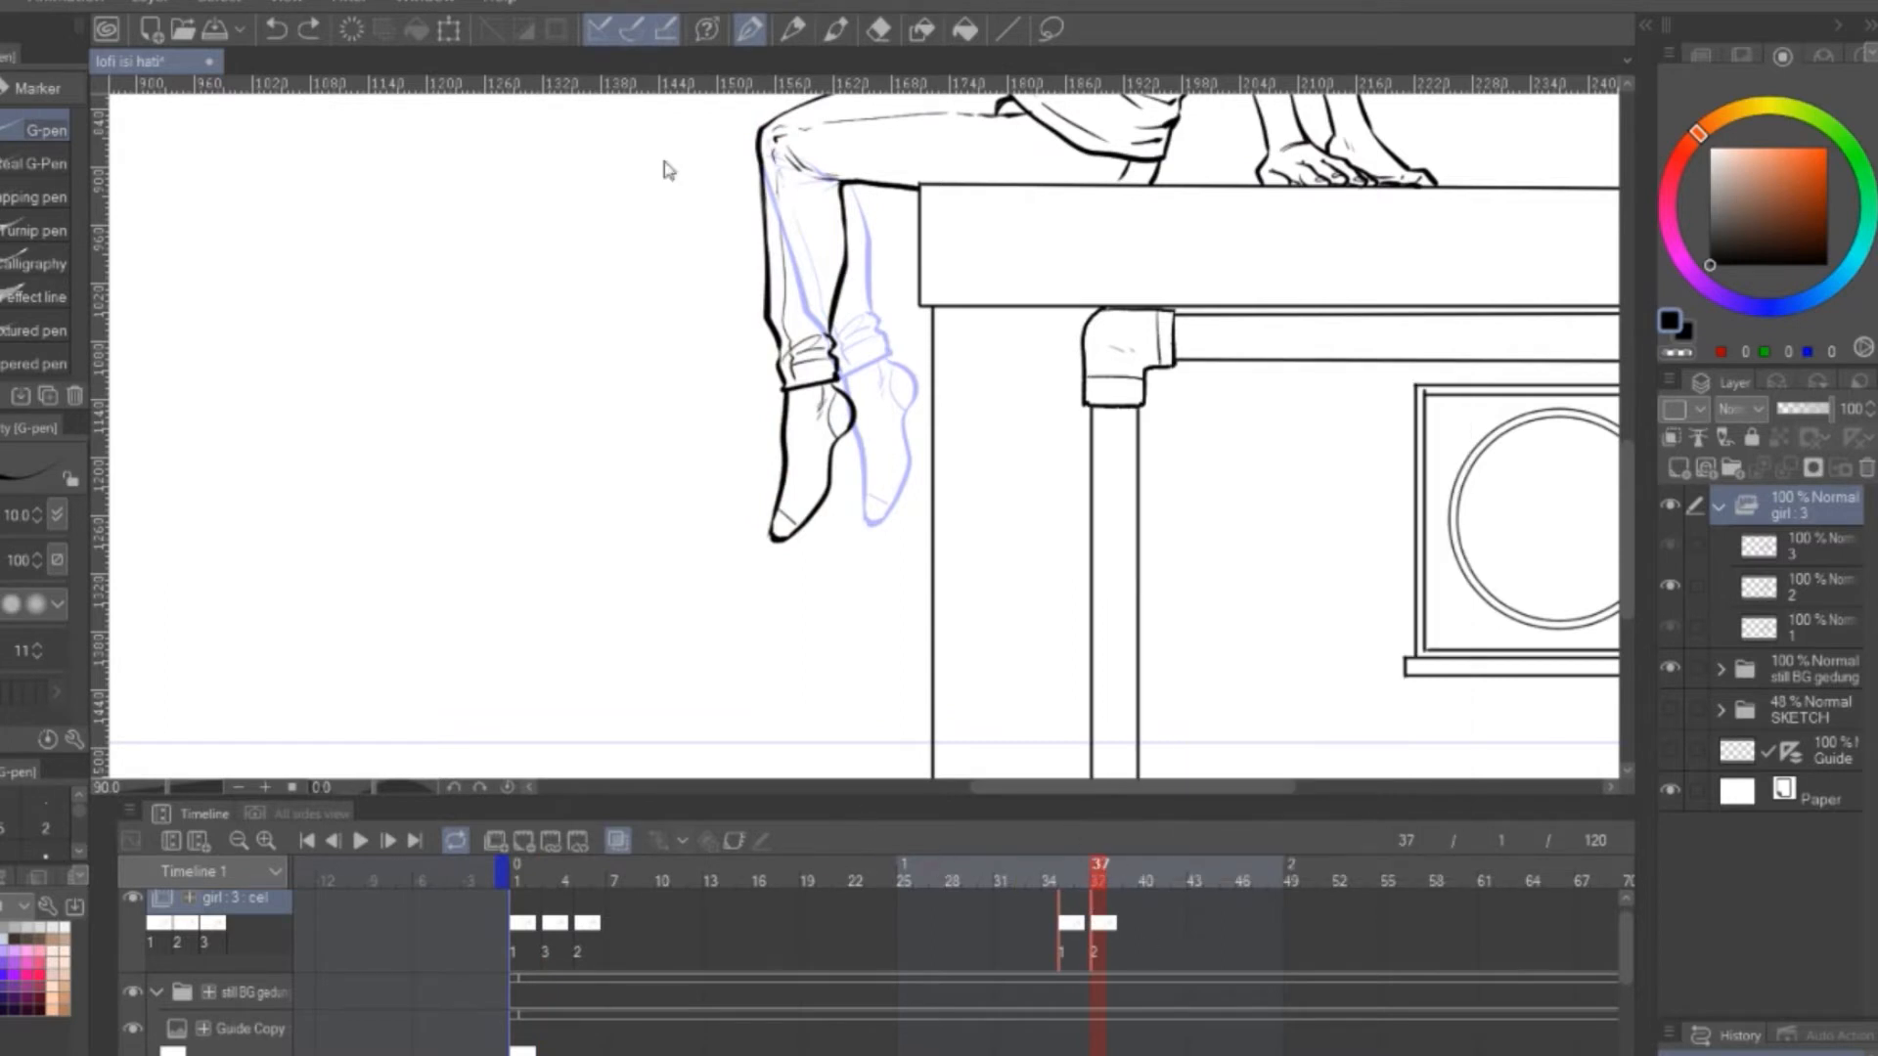
Assign cel 3 to frame 7 and cel 1 to frame 9 of the girl track
{"action": "left_click", "coordinate": [599, 925]}
{"action": "right_click", "coordinate": [616, 927]}
{"action": "left_click", "coordinate": [675, 446]}
{"action": "right_click", "coordinate": [648, 928]}
{"action": "left_click", "coordinate": [711, 390]}
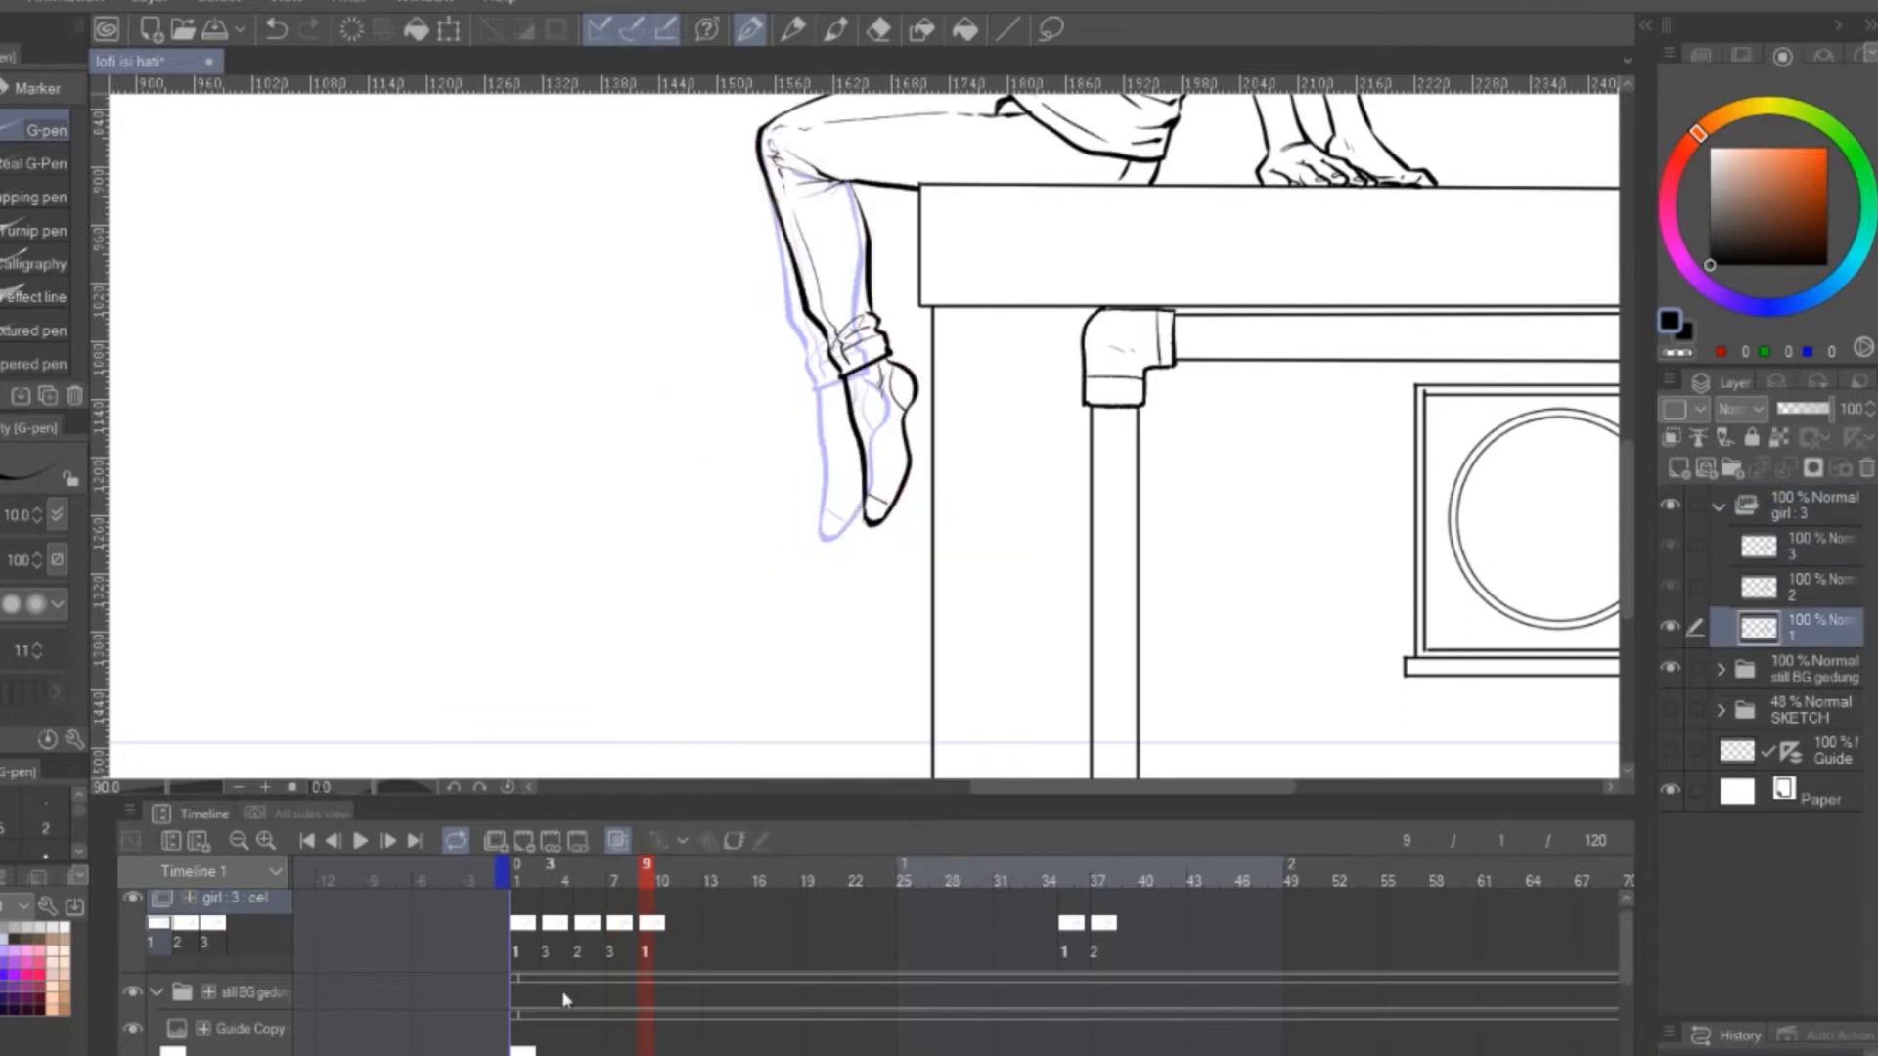
Retime the girl track's cels: 2 at frame 1, 3 at frame 5, 1 at frame 10, 3 at frame 19, 1 at frame 21
{"action": "left_click_drag", "start_coordinate": [522, 880], "coordinate": [583, 882]}
{"action": "left_click_drag", "start_coordinate": [688, 961], "coordinate": [614, 918]}
{"action": "left_click_drag", "start_coordinate": [647, 925], "coordinate": [516, 905]}
{"action": "left_click_drag", "start_coordinate": [726, 960], "coordinate": [512, 913]}
{"action": "mouse_move", "coordinate": [521, 925]}
{"action": "left_mouse_down"}
{"action": "mouse_move", "coordinate": [667, 939]}
{"action": "mouse_move", "coordinate": [541, 939]}
{"action": "left_mouse_up"}
{"action": "left_click", "coordinate": [666, 943]}
{"action": "left_click", "coordinate": [727, 925]}
{"action": "left_click", "coordinate": [518, 925]}
{"action": "left_click_drag", "start_coordinate": [728, 925], "coordinate": [601, 925]}
{"action": "left_click_drag", "start_coordinate": [551, 926], "coordinate": [518, 926]}
{"action": "left_click_drag", "start_coordinate": [647, 955], "coordinate": [581, 928]}
{"action": "left_click_drag", "start_coordinate": [600, 925], "coordinate": [665, 924]}
Try to remove the cel at frame 21 by deleting frames from the timeline
{"action": "left_click", "coordinate": [989, 931]}
{"action": "left_click", "coordinate": [839, 929]}
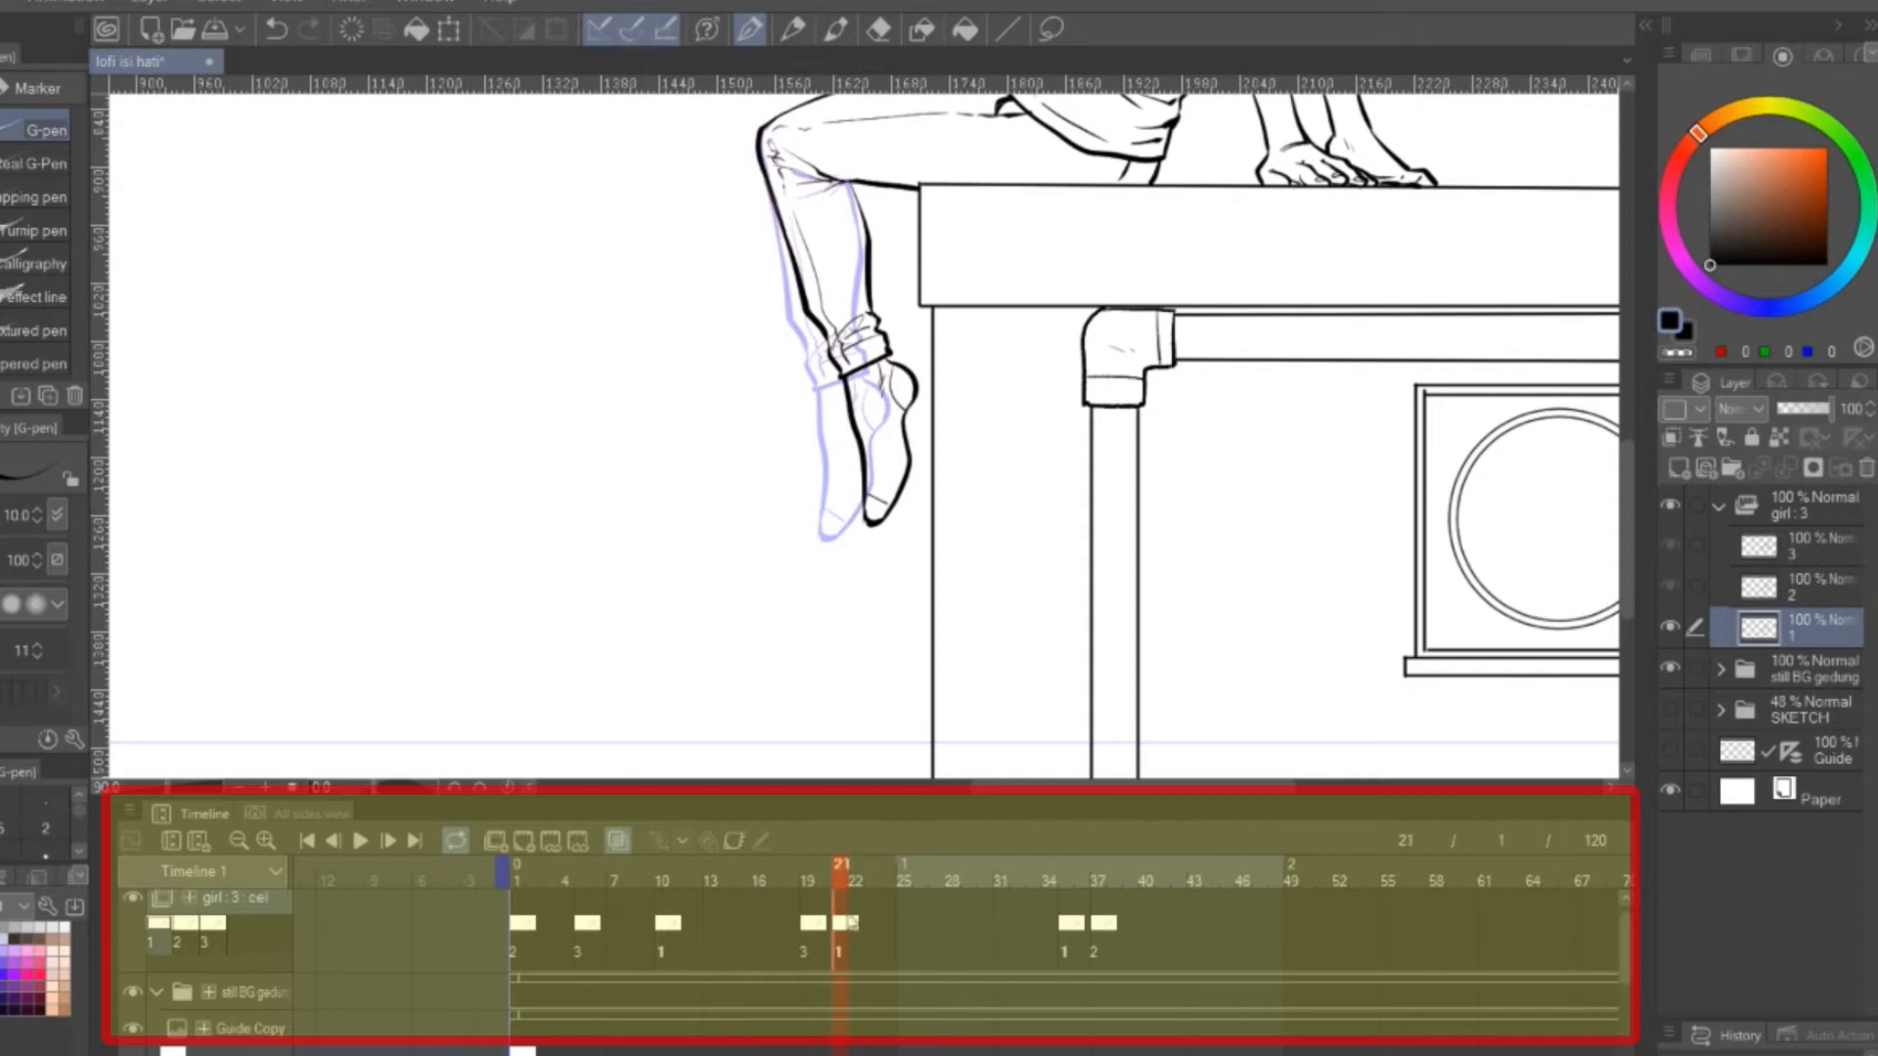
{"action": "right_click", "coordinate": [841, 924]}
{"action": "left_click", "coordinate": [1109, 806]}
{"action": "left_click", "coordinate": [753, 521]}
{"action": "left_click", "coordinate": [954, 937]}
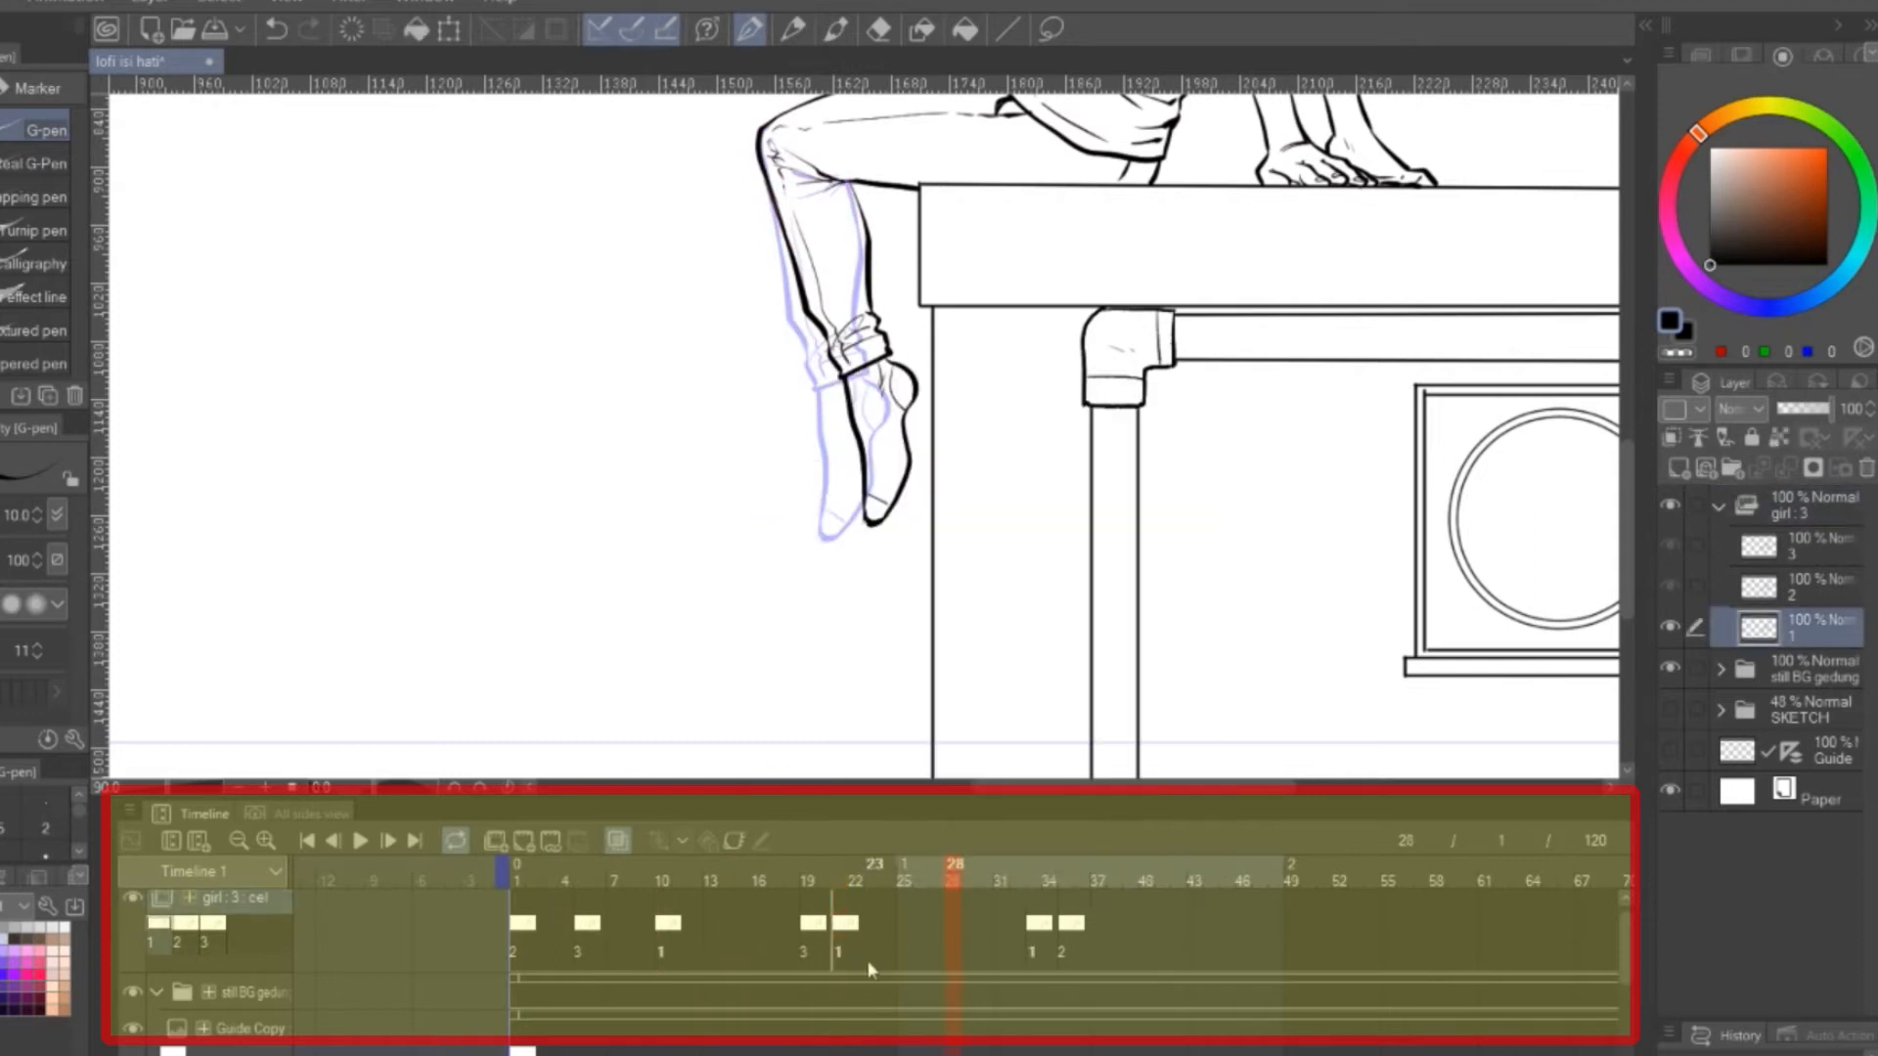
{"action": "left_click", "coordinate": [837, 929]}
{"action": "right_click", "coordinate": [823, 927]}
{"action": "left_click", "coordinate": [839, 927]}
{"action": "right_click", "coordinate": [838, 925]}
{"action": "left_click", "coordinate": [778, 777]}
{"action": "key", "text": "ctrl+z"}
Delete the cel at frame 21 and the two cels at frames 35 and 37 from the girl track
{"action": "left_click", "coordinate": [841, 926]}
{"action": "right_click", "coordinate": [840, 925]}
{"action": "left_click", "coordinate": [1087, 467]}
{"action": "left_click_drag", "start_coordinate": [1174, 945], "coordinate": [1068, 926]}
{"action": "right_click", "coordinate": [1067, 926]}
{"action": "left_click", "coordinate": [1295, 462]}
Paste a copy of cel 2 as cel 2a and assign it to frame 3 of the girl track
{"action": "left_click", "coordinate": [565, 890]}
{"action": "left_click_drag", "start_coordinate": [650, 883], "coordinate": [553, 881]}
{"action": "key", "text": "ctrl+Left"}
{"action": "key", "text": "ctrl+v"}
{"action": "left_click", "coordinate": [554, 873]}
{"action": "right_click", "coordinate": [554, 919]}
{"action": "left_click", "coordinate": [600, 436]}
Lasso the lower leg on cel 2a and rotate it slightly toward the pose of cel 3
{"action": "left_click_drag", "start_coordinate": [869, 301], "coordinate": [858, 428]}
{"action": "key", "text": "m"}
{"action": "left_click_drag", "start_coordinate": [757, 232], "coordinate": [741, 232]}
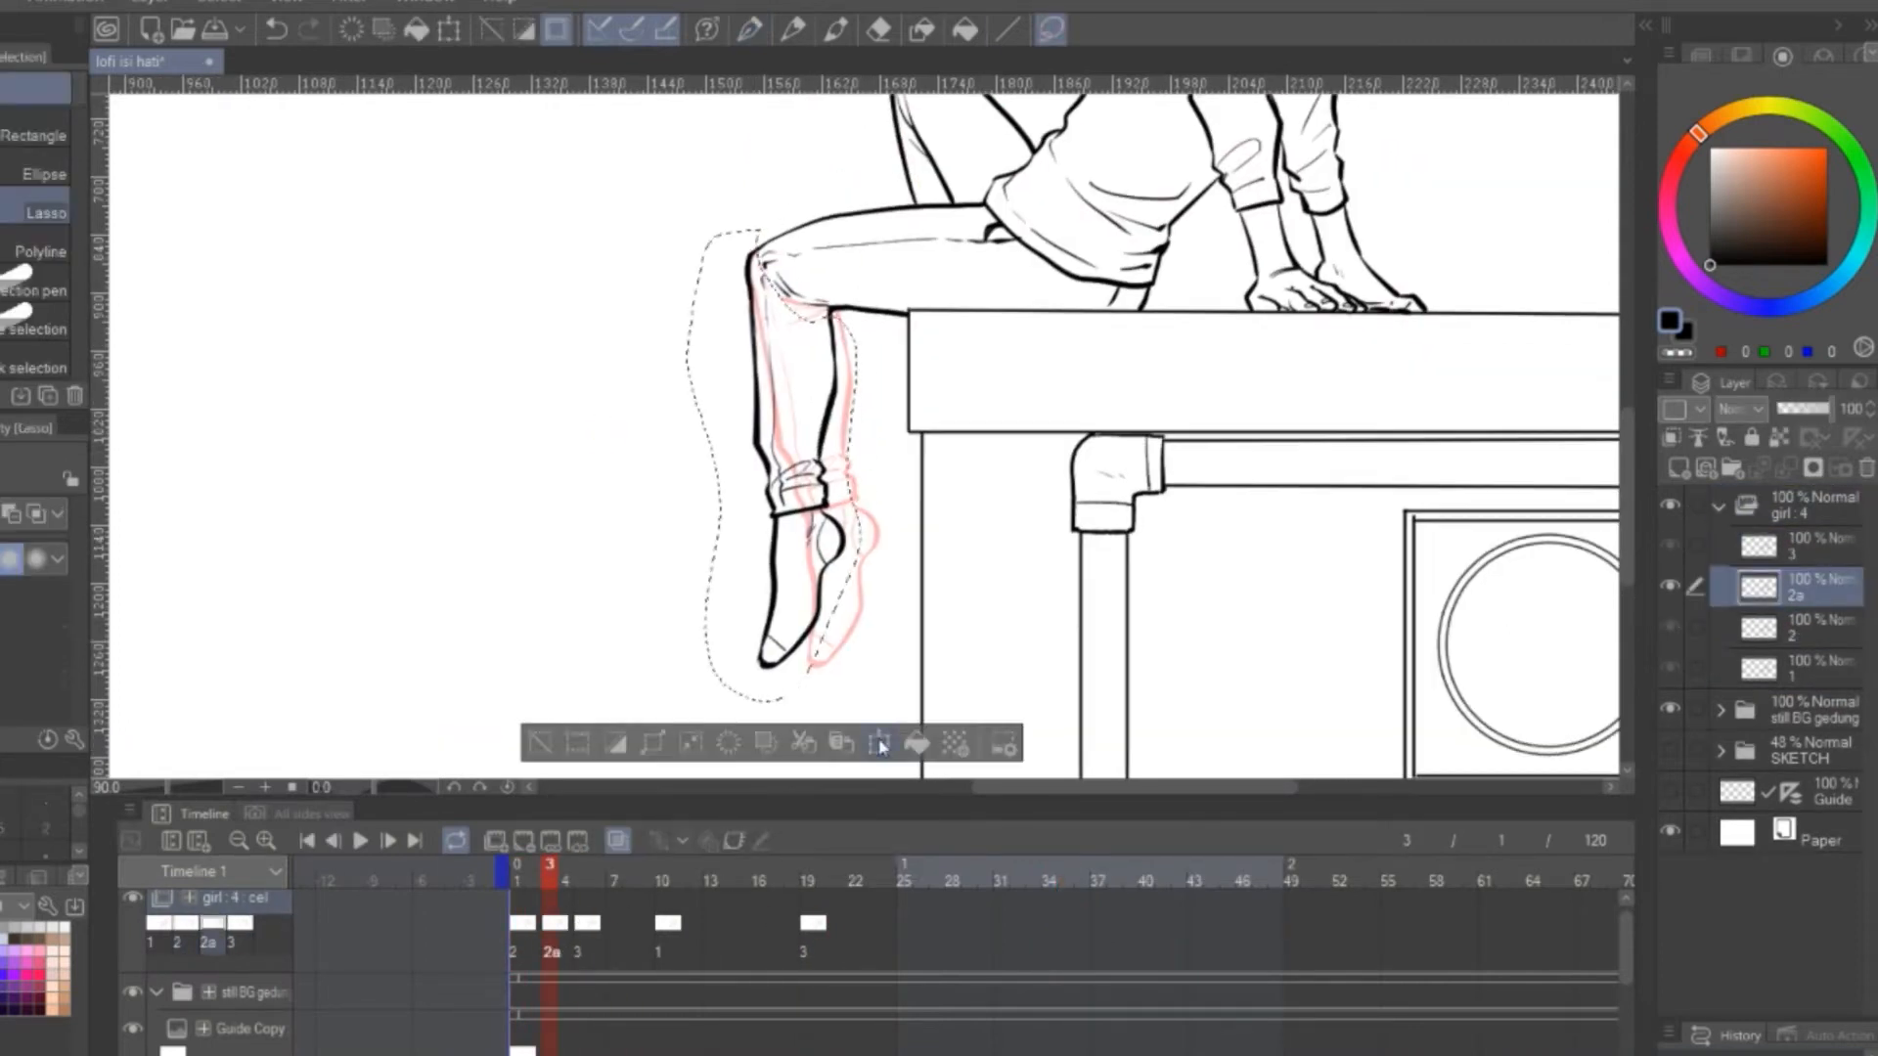
{"action": "key", "text": "ctrl+t"}
{"action": "left_click_drag", "start_coordinate": [885, 206], "coordinate": [870, 202]}
{"action": "left_click_drag", "start_coordinate": [814, 382], "coordinate": [832, 383]}
{"action": "left_click_drag", "start_coordinate": [886, 220], "coordinate": [805, 253]}
{"action": "key", "text": "Return"}
Clear the selection and redraw the crease behind the knee on cel 2a with the G-pen
{"action": "scroll", "coordinate": [656, 266], "scroll_direction": "up", "scroll_amount": 3}
{"action": "left_click", "coordinate": [638, 759]}
{"action": "key", "text": "p"}
{"action": "left_click_drag", "start_coordinate": [935, 340], "coordinate": [879, 381]}
{"action": "left_click_drag", "start_coordinate": [1039, 416], "coordinate": [981, 231]}
Delete cel 3 from frame 19 of the girl track
{"action": "mouse_move", "coordinate": [555, 875]}
{"action": "left_mouse_down"}
{"action": "mouse_move", "coordinate": [794, 908]}
{"action": "mouse_move", "coordinate": [808, 880]}
{"action": "left_mouse_up"}
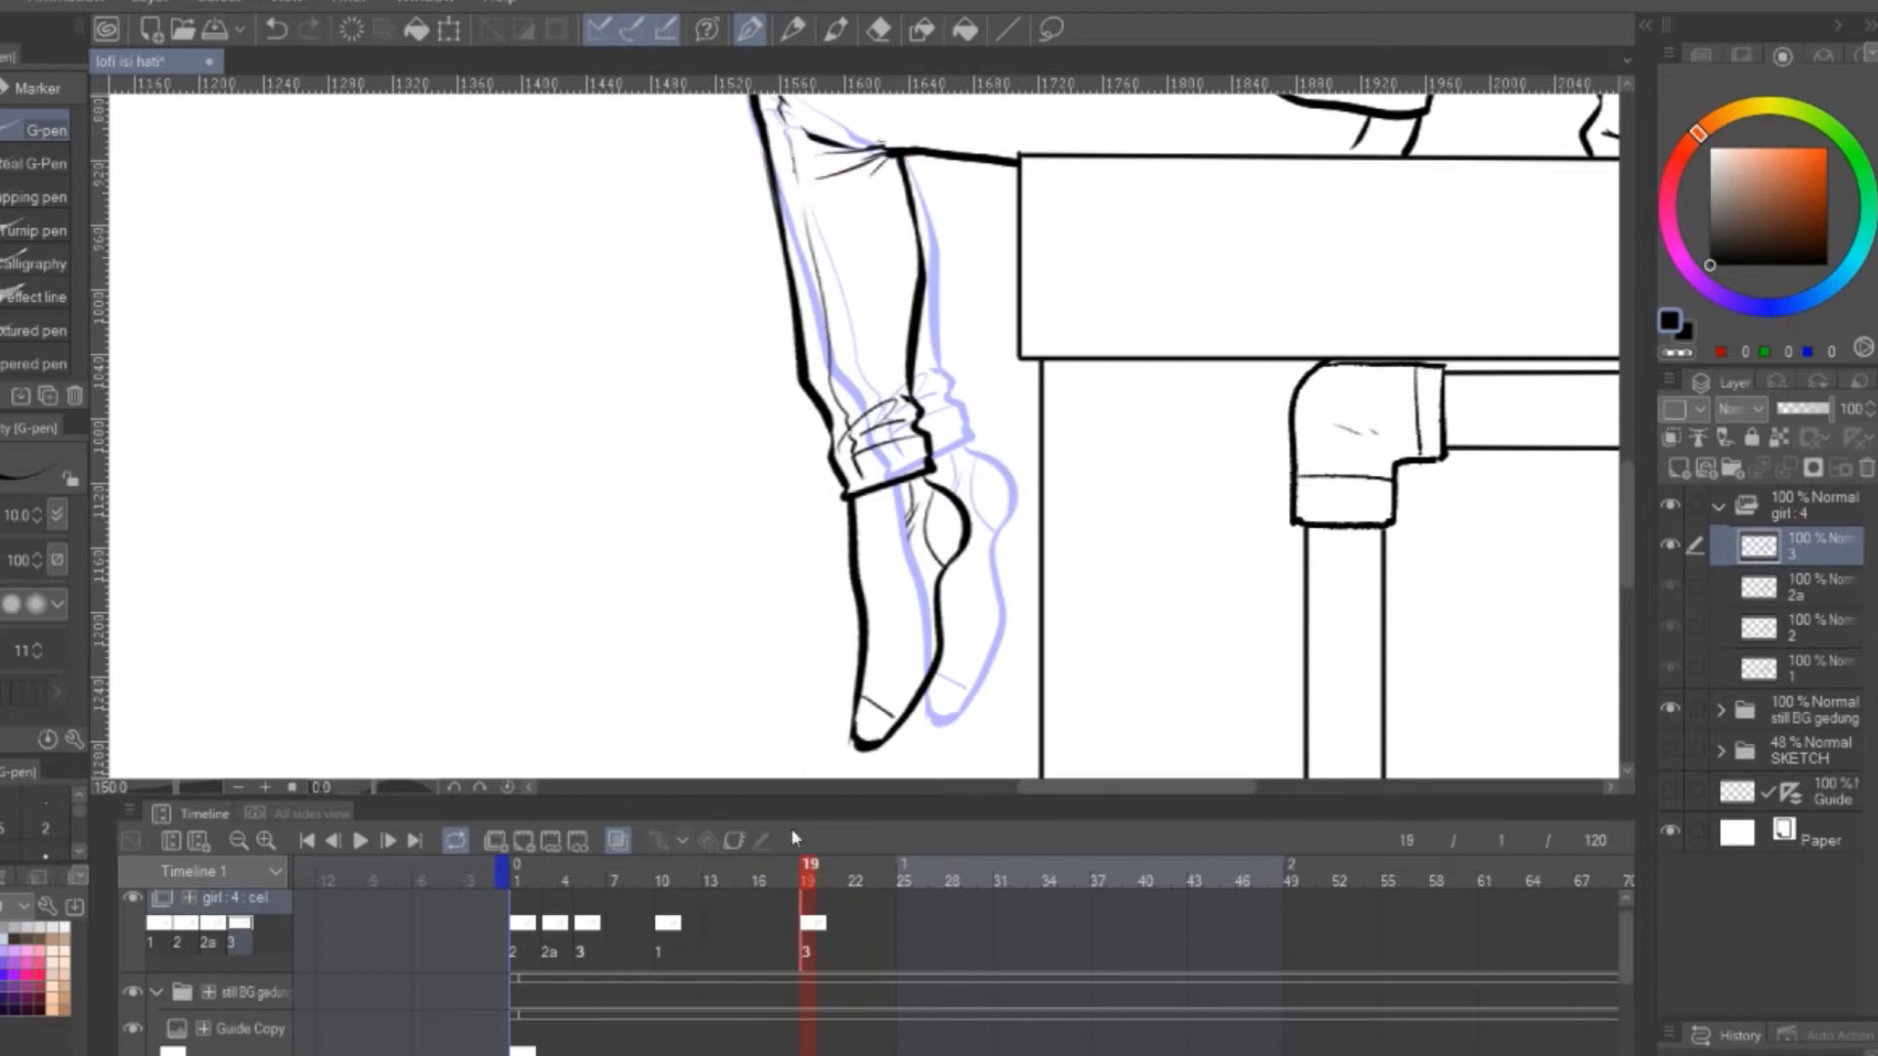
{"action": "right_click", "coordinate": [804, 901]}
{"action": "left_click", "coordinate": [1056, 457]}
{"action": "right_click", "coordinate": [653, 893]}
{"action": "left_click", "coordinate": [988, 934]}
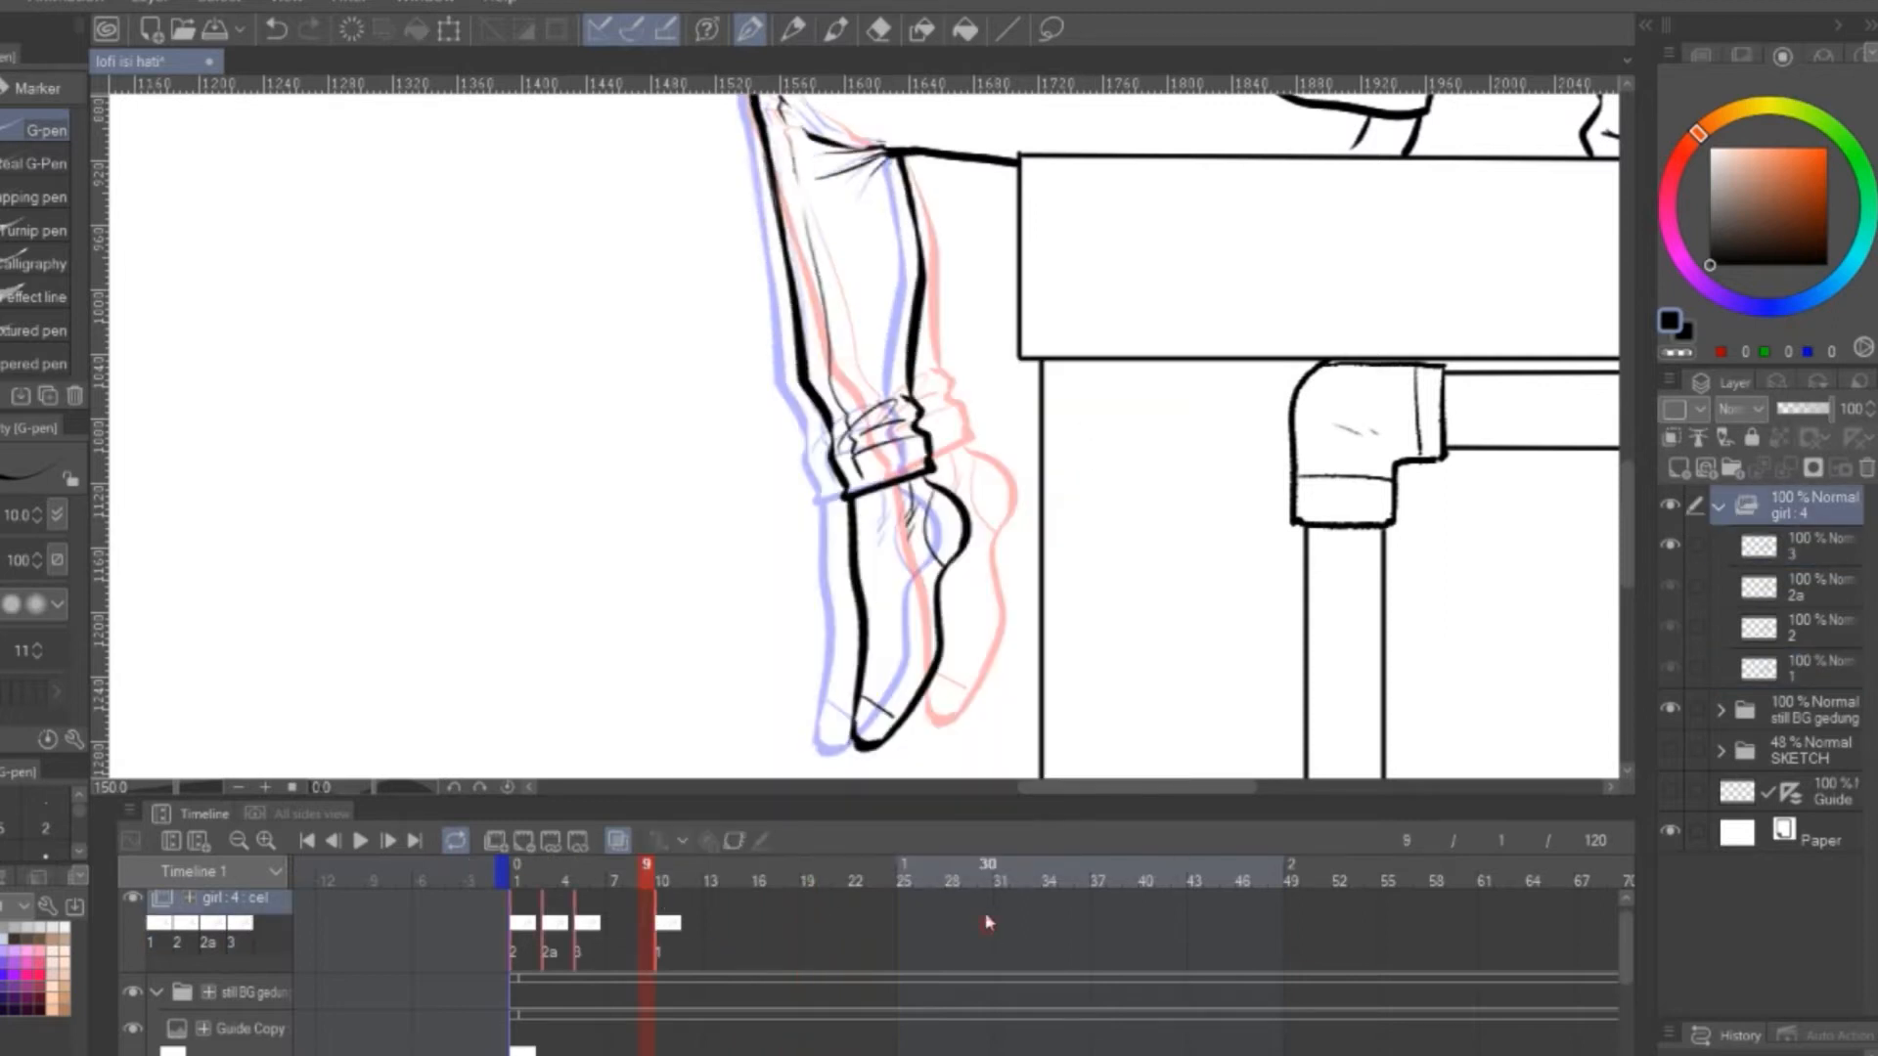
{"action": "left_click", "coordinate": [189, 898]}
{"action": "left_click", "coordinate": [191, 898]}
{"action": "right_click", "coordinate": [657, 897]}
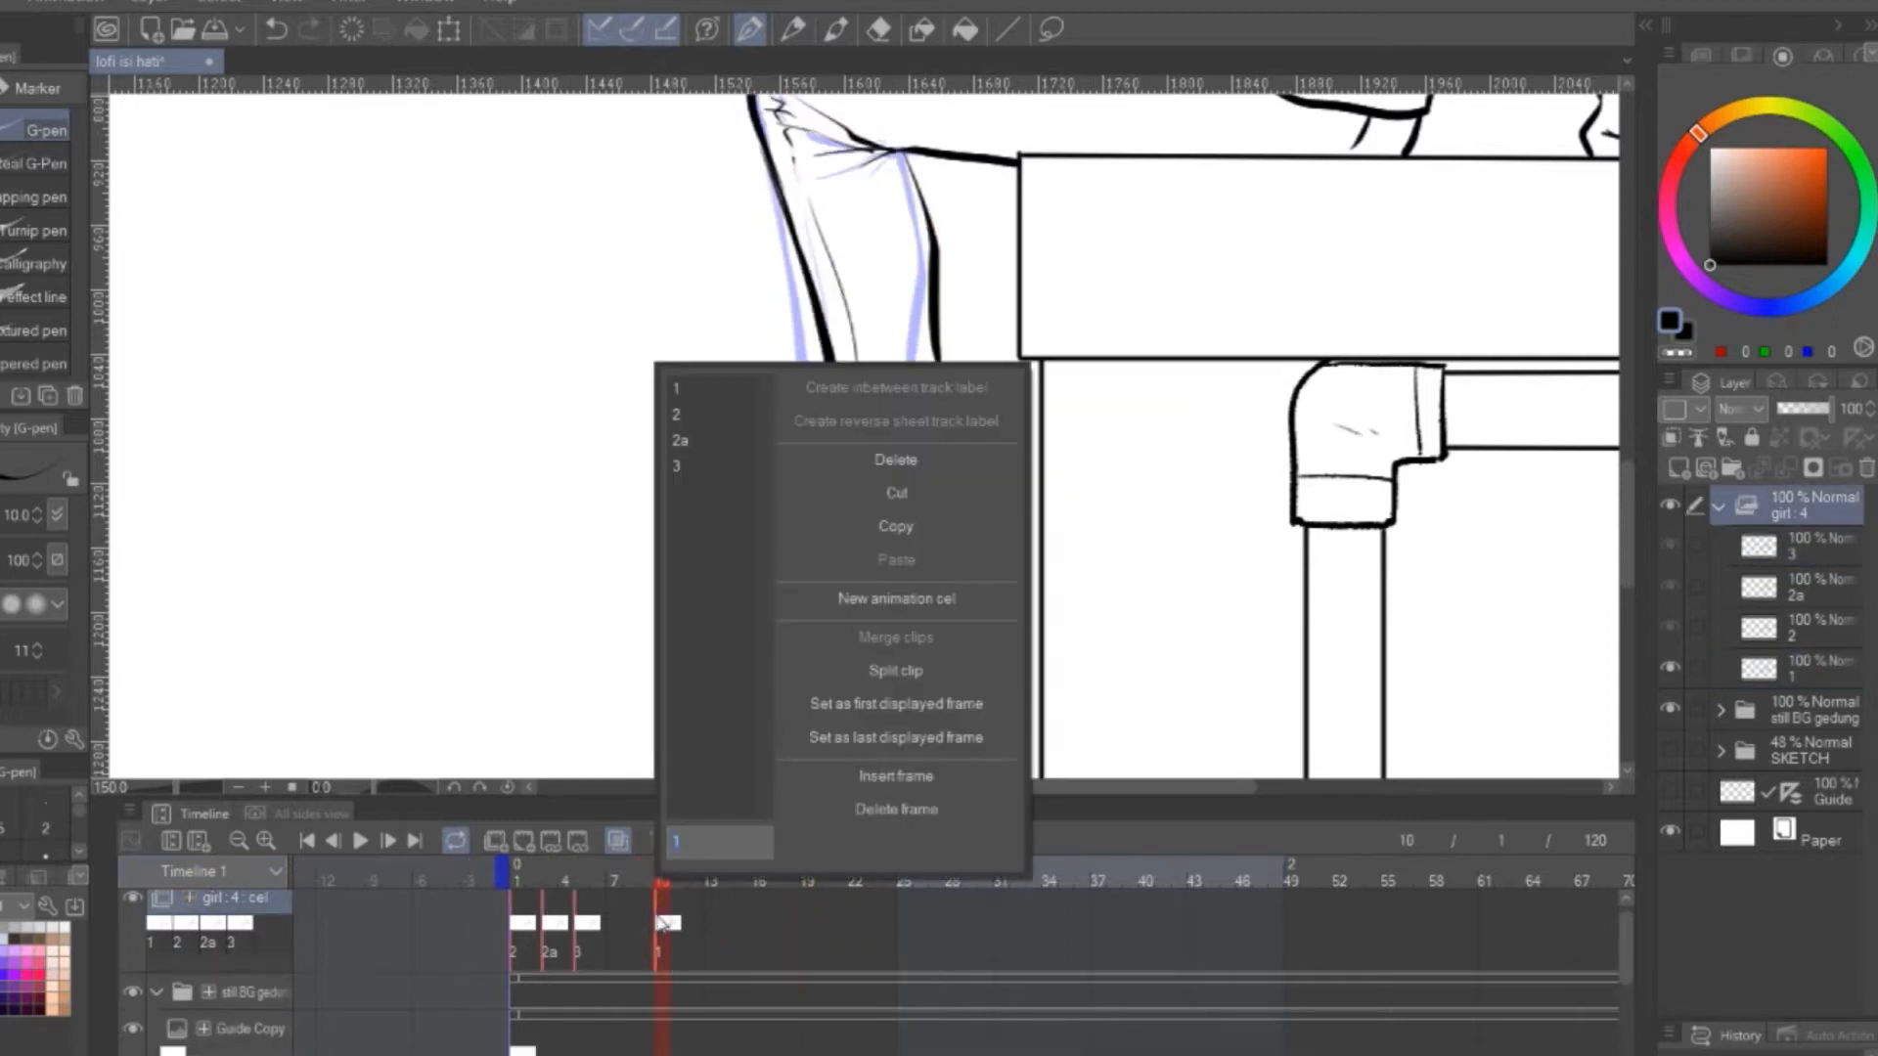
{"action": "left_click", "coordinate": [781, 935]}
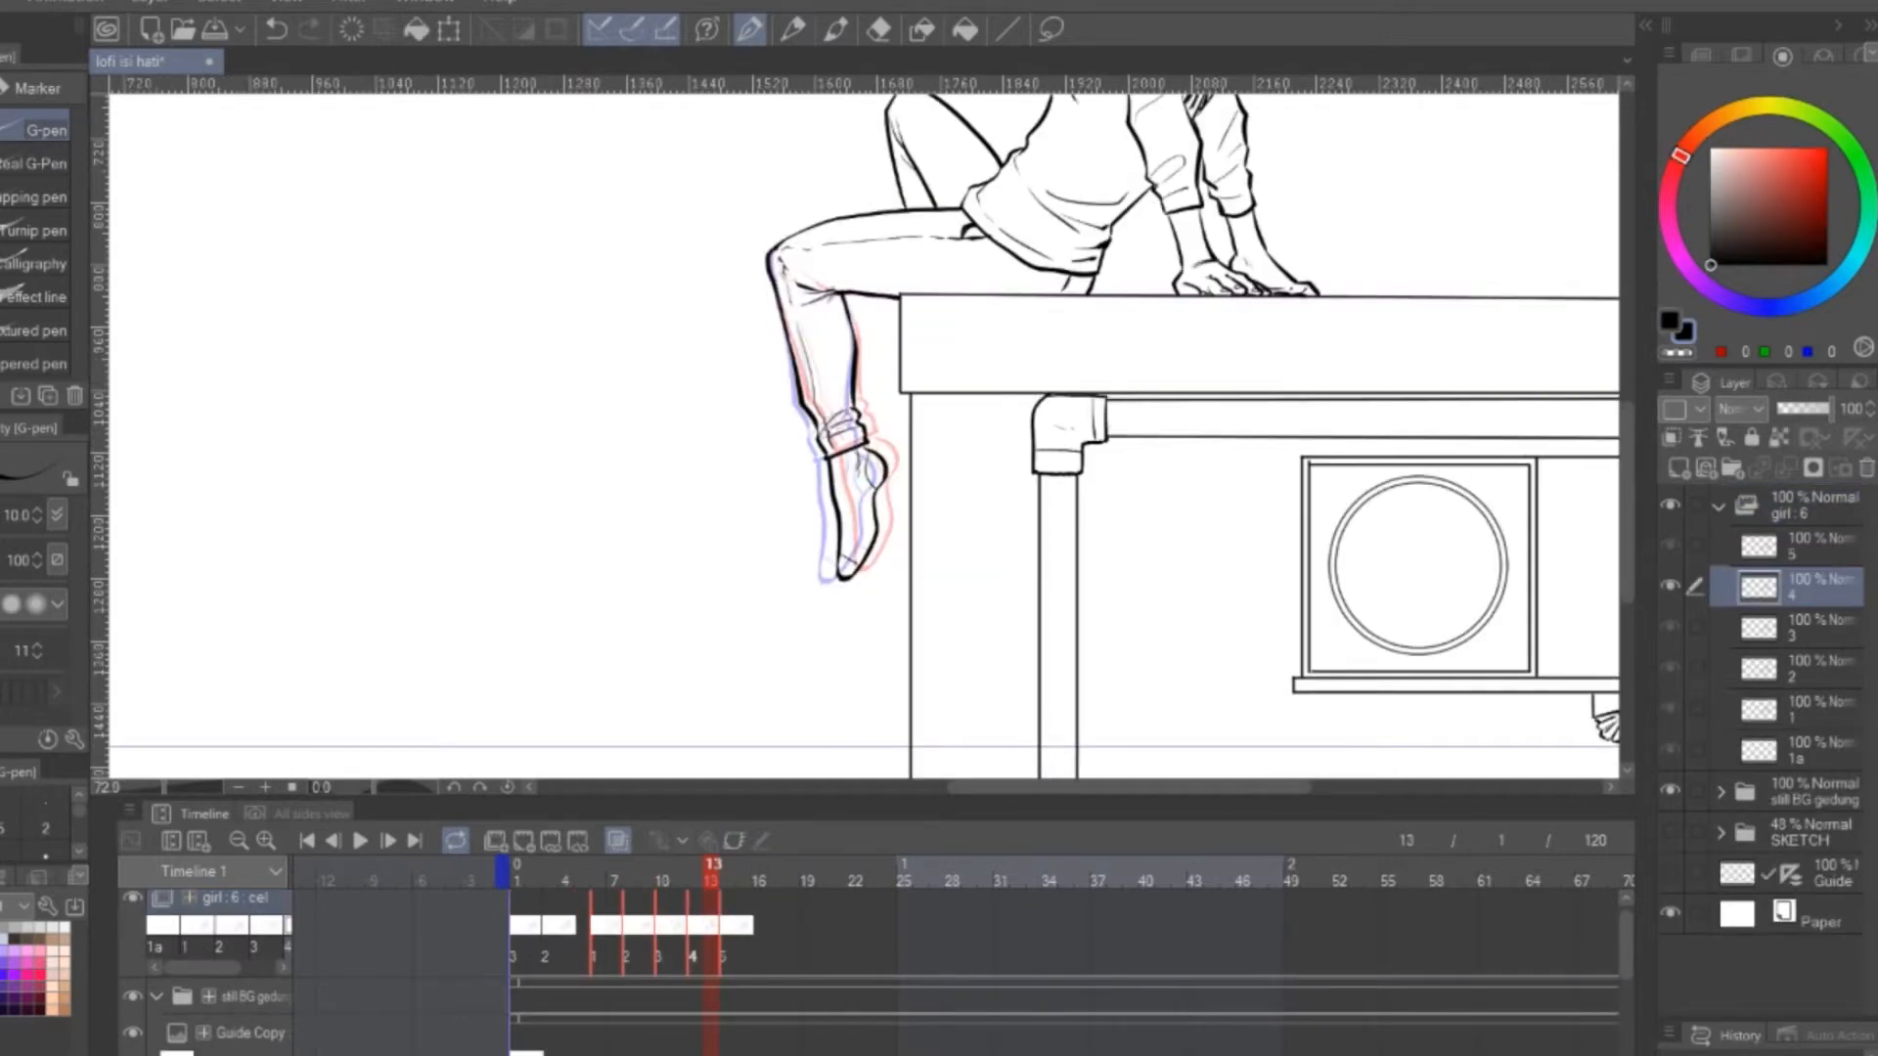
Move cel 1 to frame 5 and shift the run of cels 2 to 5 so it starts at frame 9
{"action": "left_click_drag", "start_coordinate": [715, 871], "coordinate": [593, 864]}
{"action": "left_click_drag", "start_coordinate": [591, 944], "coordinate": [576, 946]}
{"action": "left_click_drag", "start_coordinate": [781, 952], "coordinate": [640, 943]}
Assign cels 4, 3 and 2 to frames 17, 19 and 21 for the return swing of the leg
{"action": "left_click_drag", "start_coordinate": [598, 869], "coordinate": [760, 872]}
{"action": "right_click", "coordinate": [771, 929]}
{"action": "left_click", "coordinate": [789, 492]}
{"action": "right_click", "coordinate": [807, 930]}
{"action": "left_click", "coordinate": [821, 466]}
{"action": "right_click", "coordinate": [822, 932]}
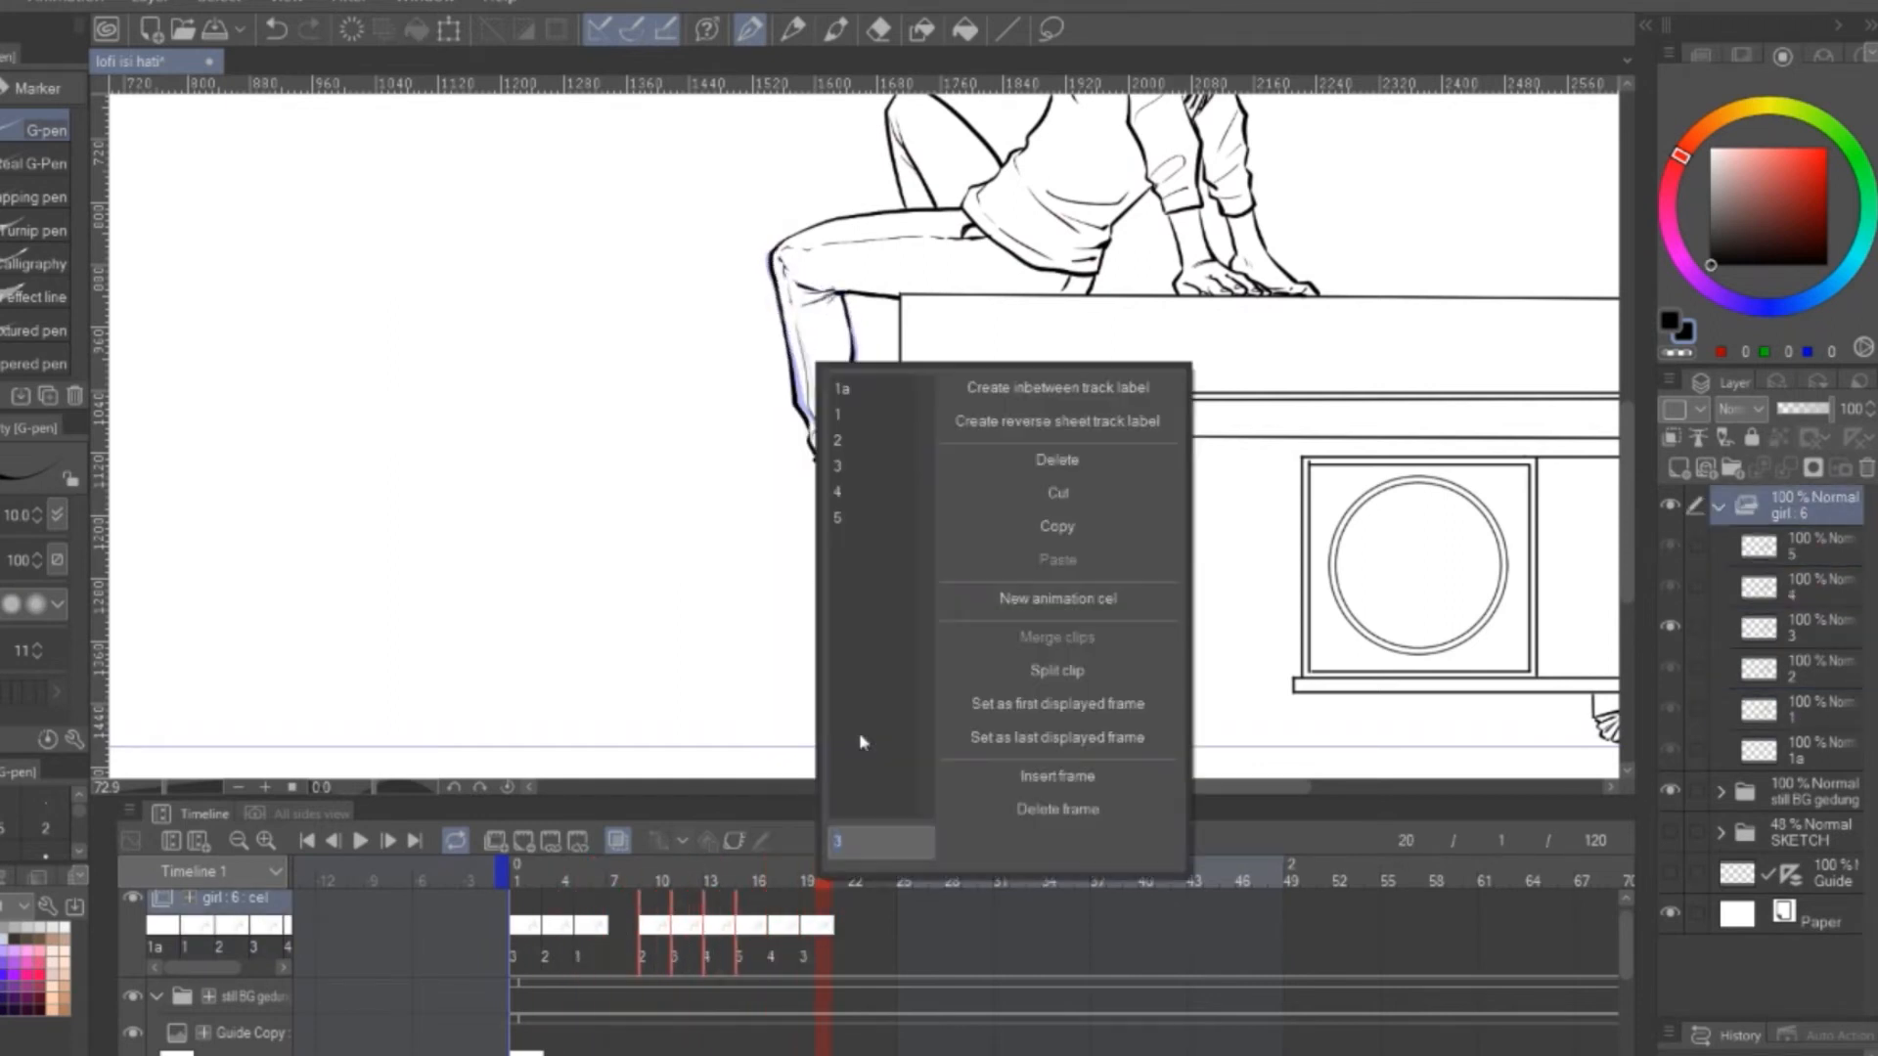
{"action": "left_click", "coordinate": [837, 442]}
{"action": "left_click_drag", "start_coordinate": [818, 942], "coordinate": [838, 941]}
Assign cels 1, 2, 3, 4 and 5 to frames 23, 25, 27, 29 and 31 of the girl track and preview the animation
{"action": "left_click_drag", "start_coordinate": [832, 874], "coordinate": [883, 907]}
{"action": "right_click", "coordinate": [870, 929]}
{"action": "left_click", "coordinate": [914, 418]}
{"action": "right_click", "coordinate": [898, 931]}
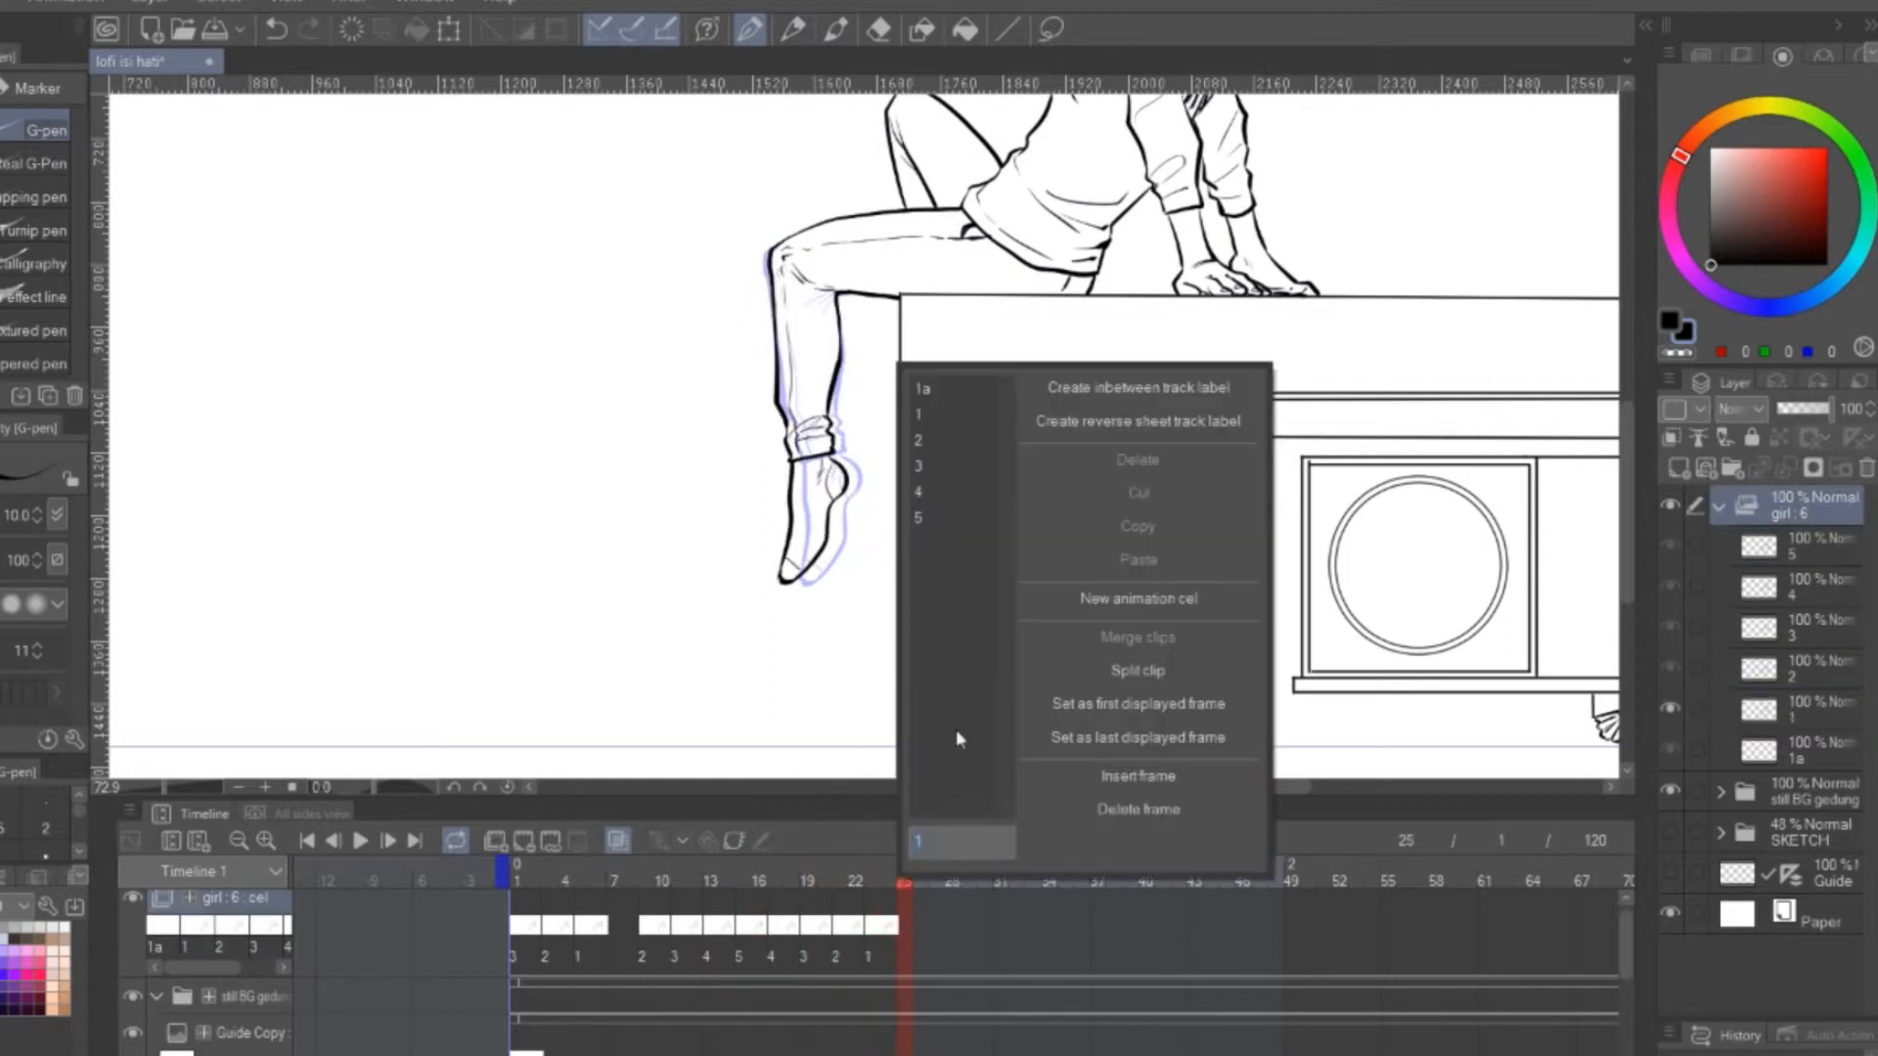
{"action": "left_click", "coordinate": [949, 439]}
{"action": "right_click", "coordinate": [934, 930]}
{"action": "left_click", "coordinate": [978, 467]}
{"action": "right_click", "coordinate": [949, 931]}
{"action": "left_click", "coordinate": [993, 492]}
{"action": "right_click", "coordinate": [967, 930]}
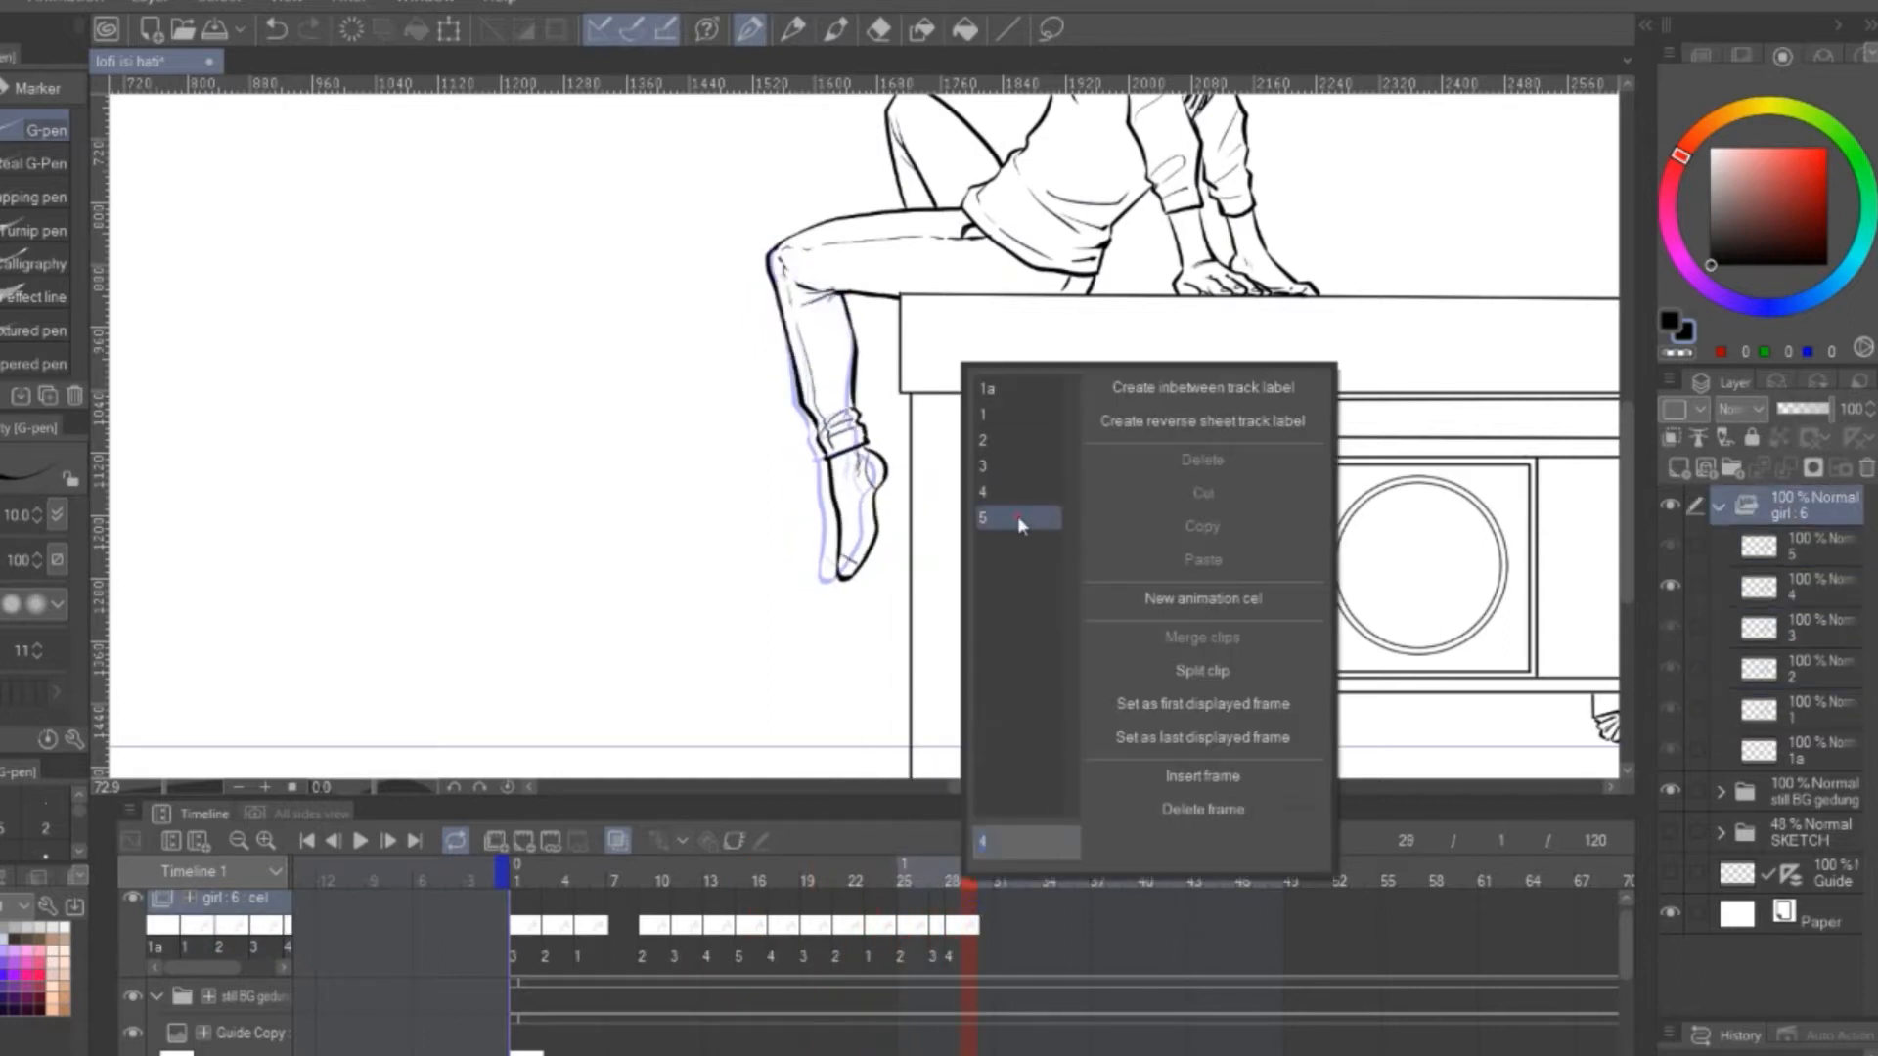
{"action": "left_click", "coordinate": [1018, 519]}
{"action": "left_click", "coordinate": [360, 841]}
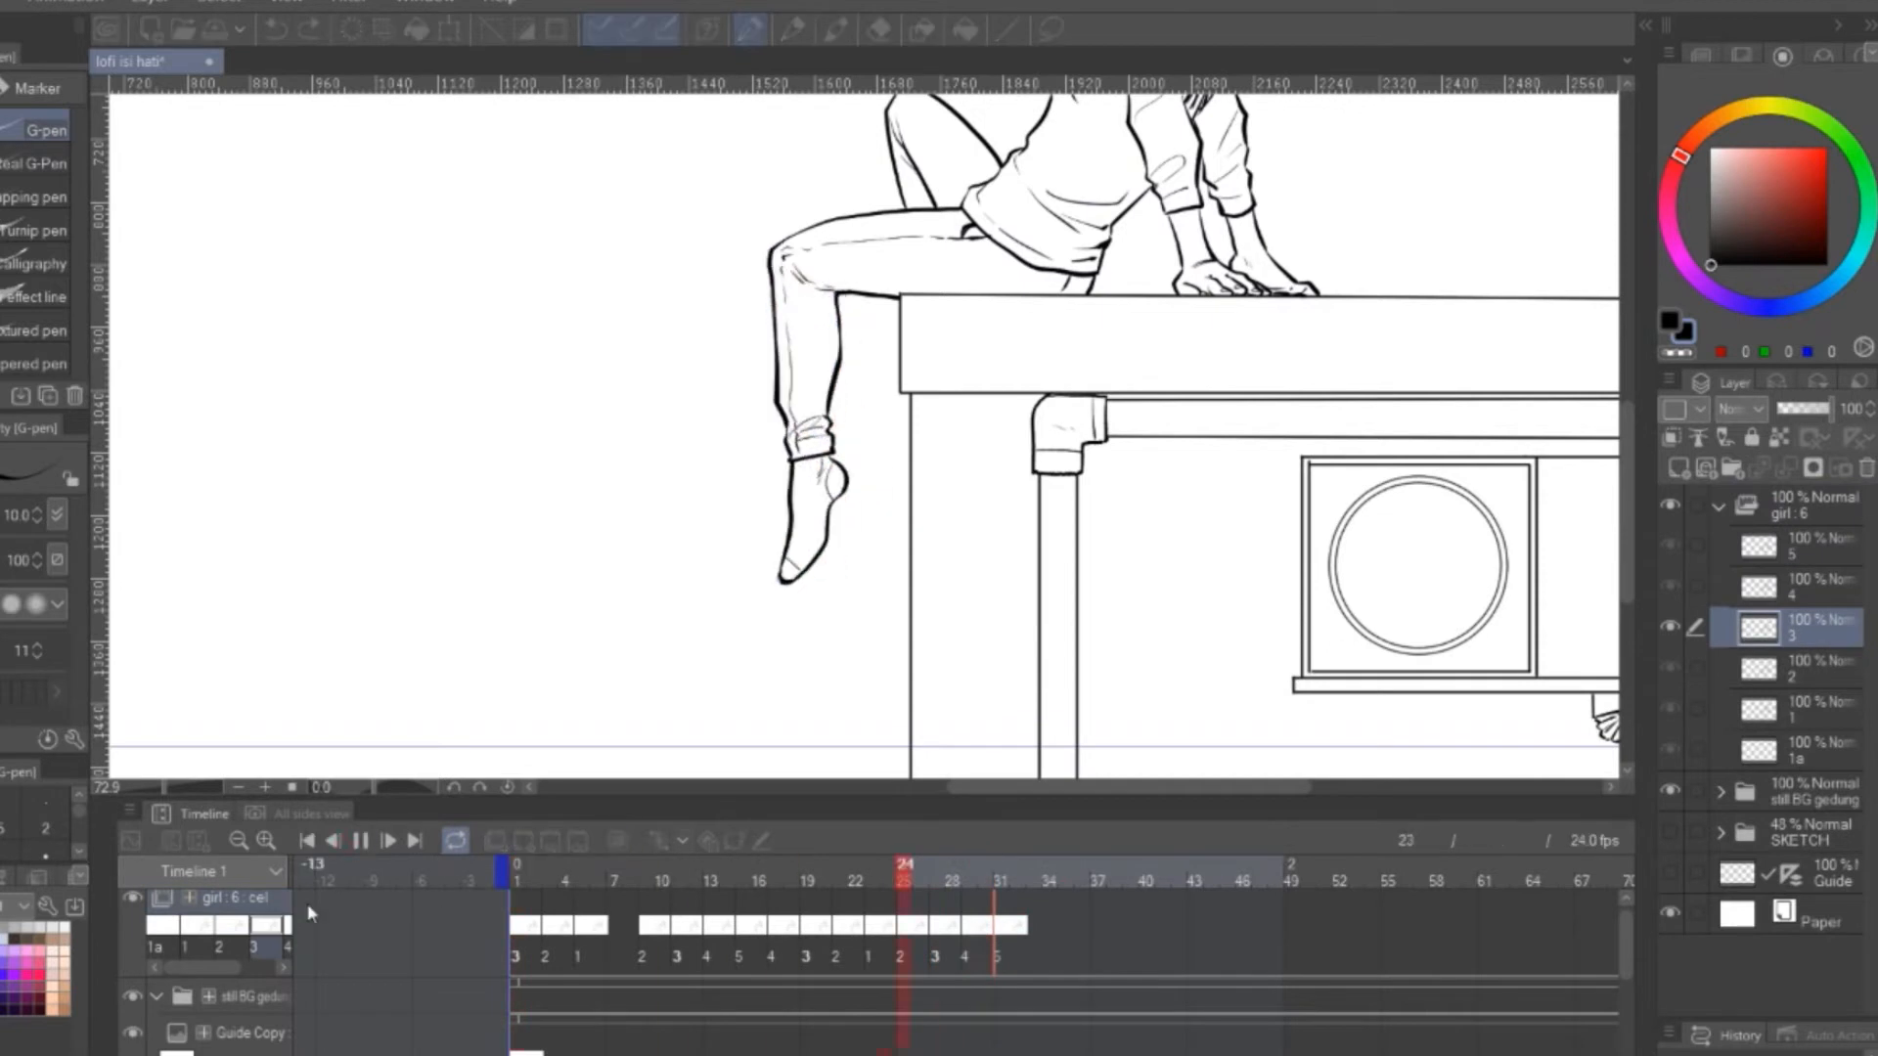
{"action": "left_click", "coordinate": [360, 841]}
Assign cels 4, 3, 2 and 3 to frames 33, 35, 37 and 39 of the girl track and play it back
{"action": "left_click_drag", "start_coordinate": [784, 870], "coordinate": [904, 871]}
{"action": "right_click", "coordinate": [905, 942]}
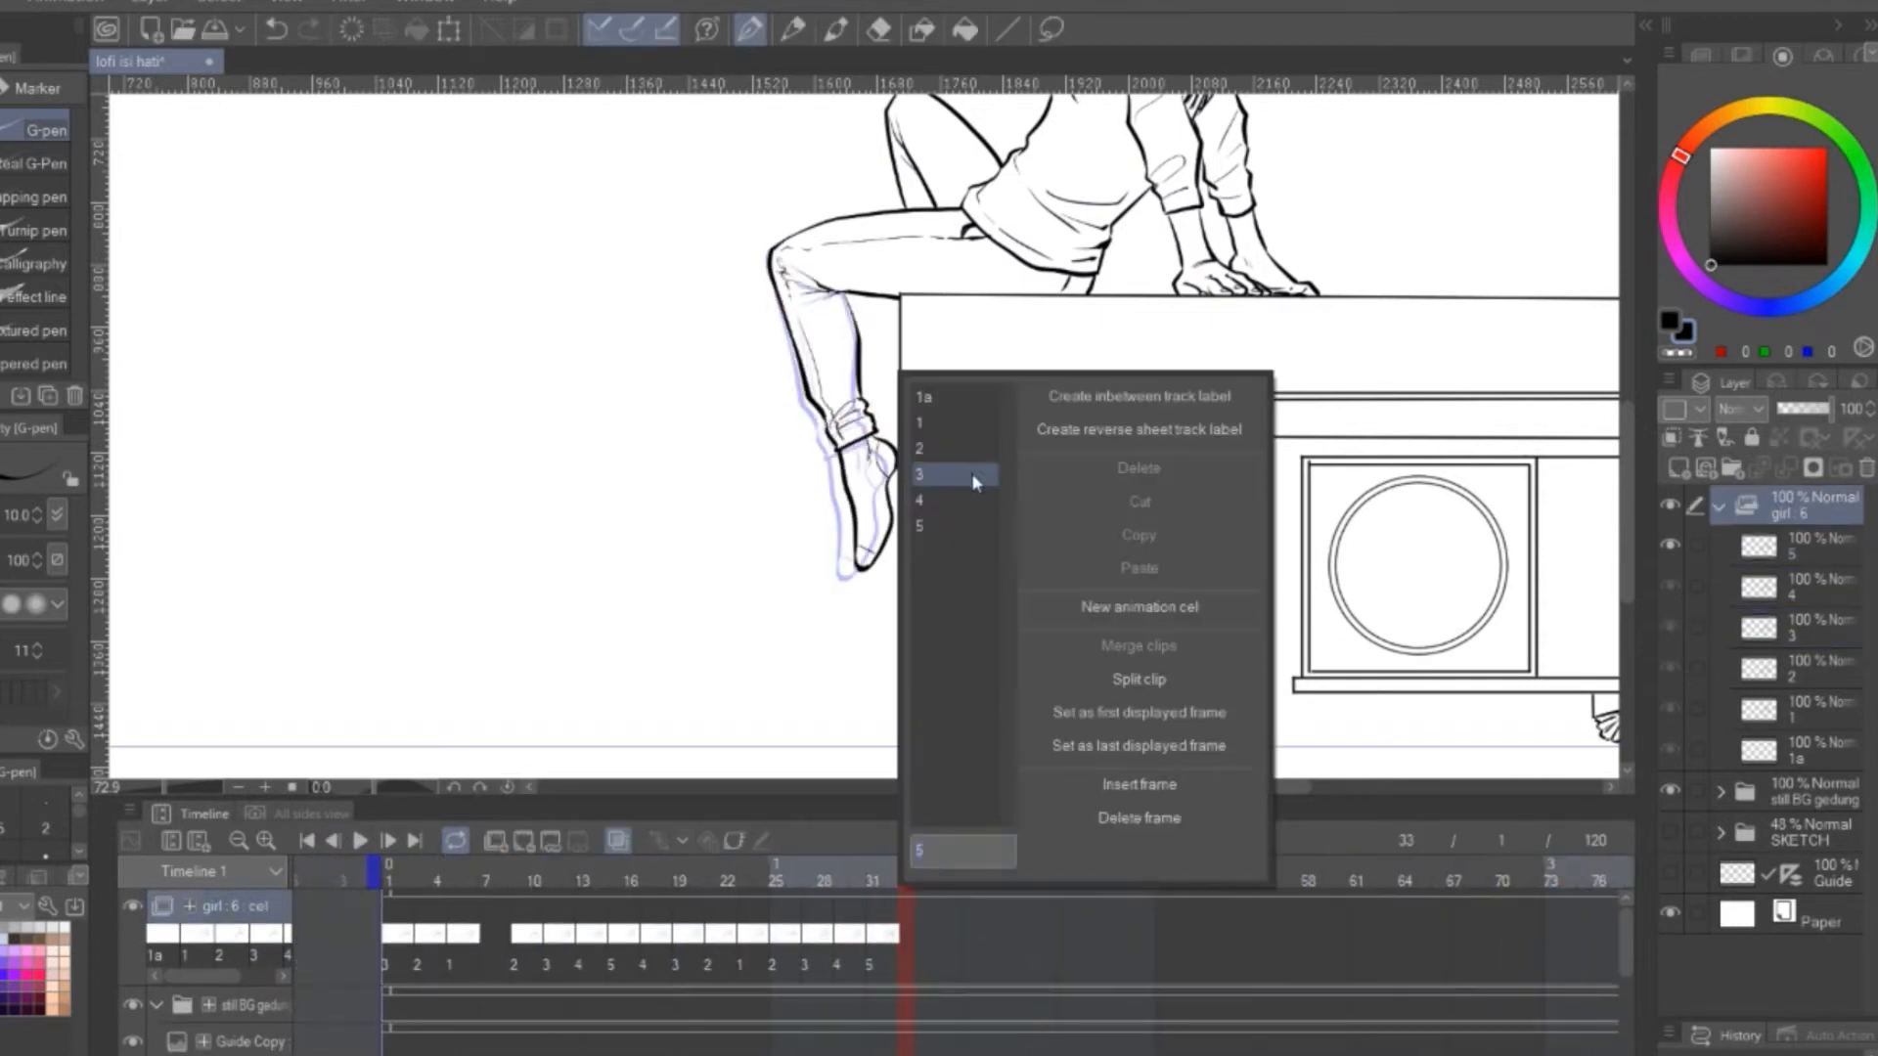
{"action": "left_click", "coordinate": [970, 499]}
{"action": "right_click", "coordinate": [939, 942]}
{"action": "left_click", "coordinate": [978, 475]}
{"action": "right_click", "coordinate": [969, 942]}
{"action": "left_click", "coordinate": [1017, 452]}
{"action": "right_click", "coordinate": [1001, 942]}
{"action": "left_click", "coordinate": [1039, 475]}
{"action": "left_click", "coordinate": [389, 869]}
{"action": "left_click", "coordinate": [358, 843]}
{"action": "left_click", "coordinate": [358, 843]}
Assign cel 4 to frame 41 and cel 3 to frame 43 of the girl track and play the leg swing
{"action": "left_click_drag", "start_coordinate": [633, 870], "coordinate": [954, 880]}
{"action": "right_click", "coordinate": [951, 942]}
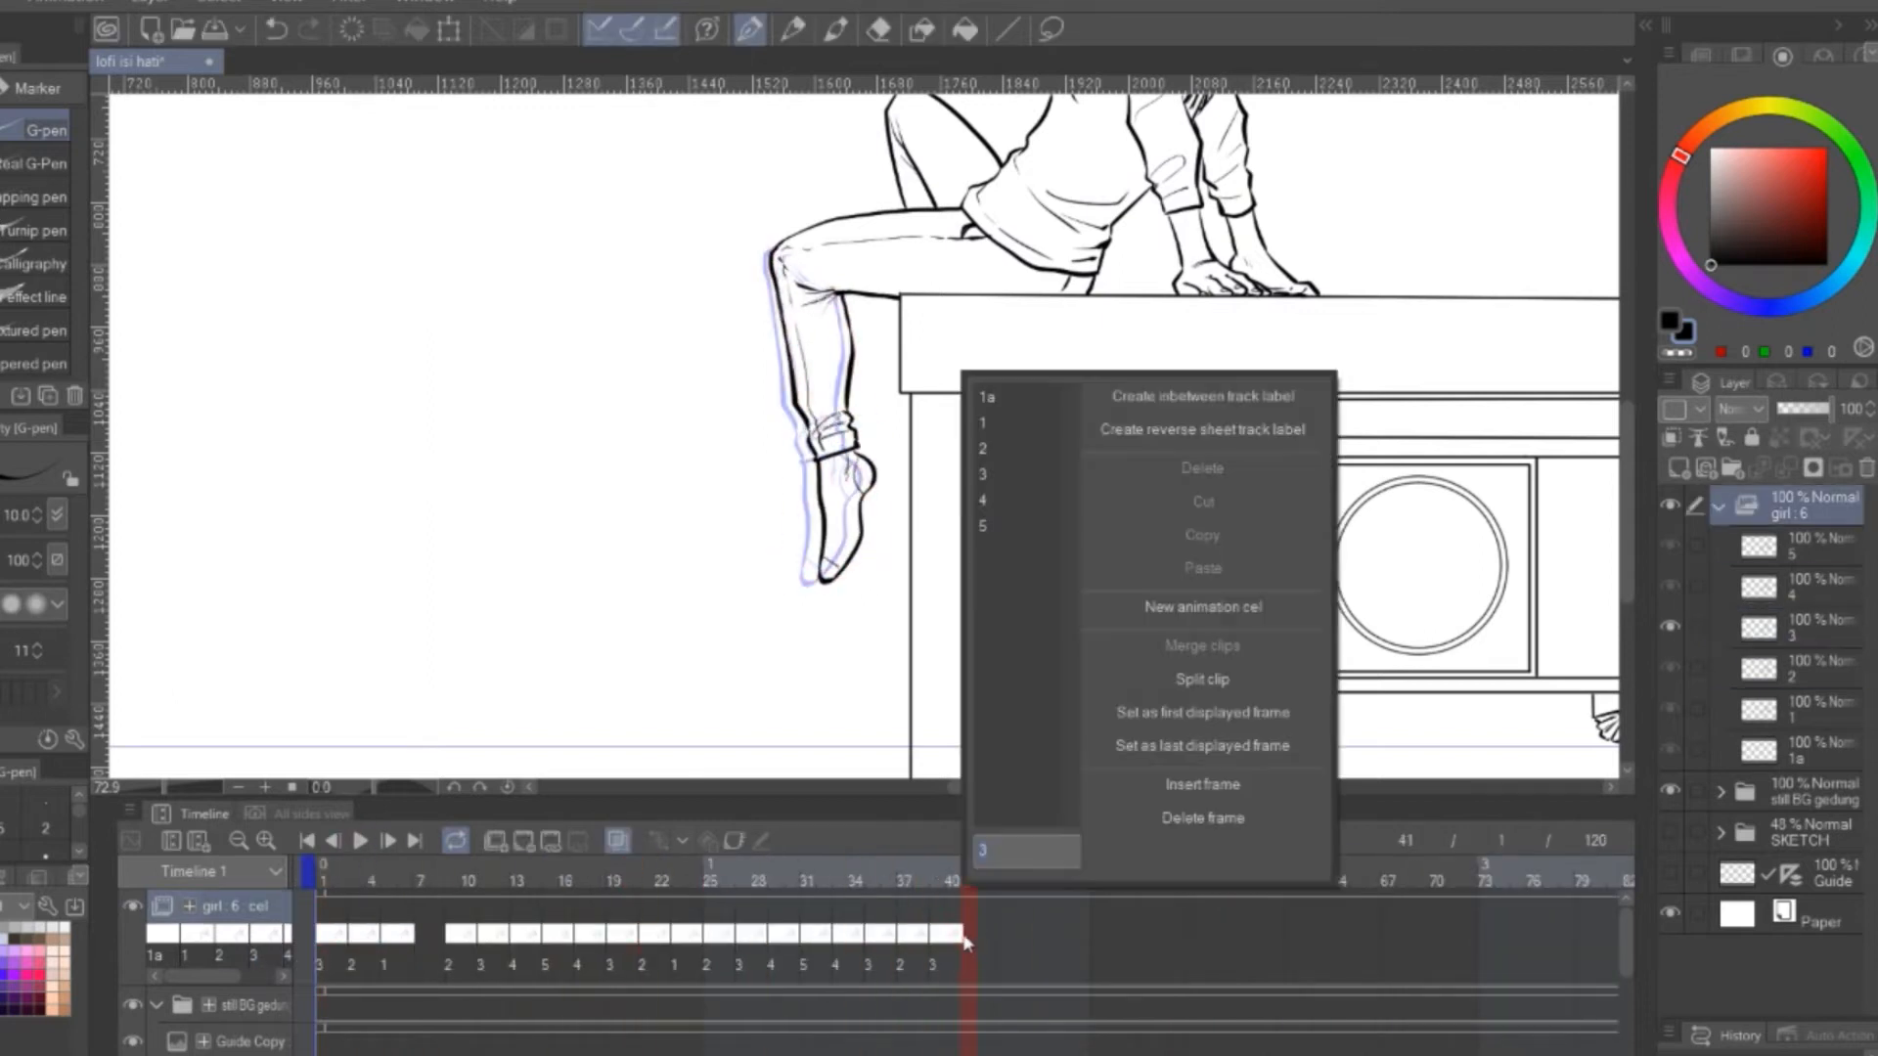
{"action": "left_click", "coordinate": [1017, 497]}
{"action": "right_click", "coordinate": [1000, 942]}
{"action": "left_click", "coordinate": [1044, 475]}
{"action": "left_click", "coordinate": [360, 840]}
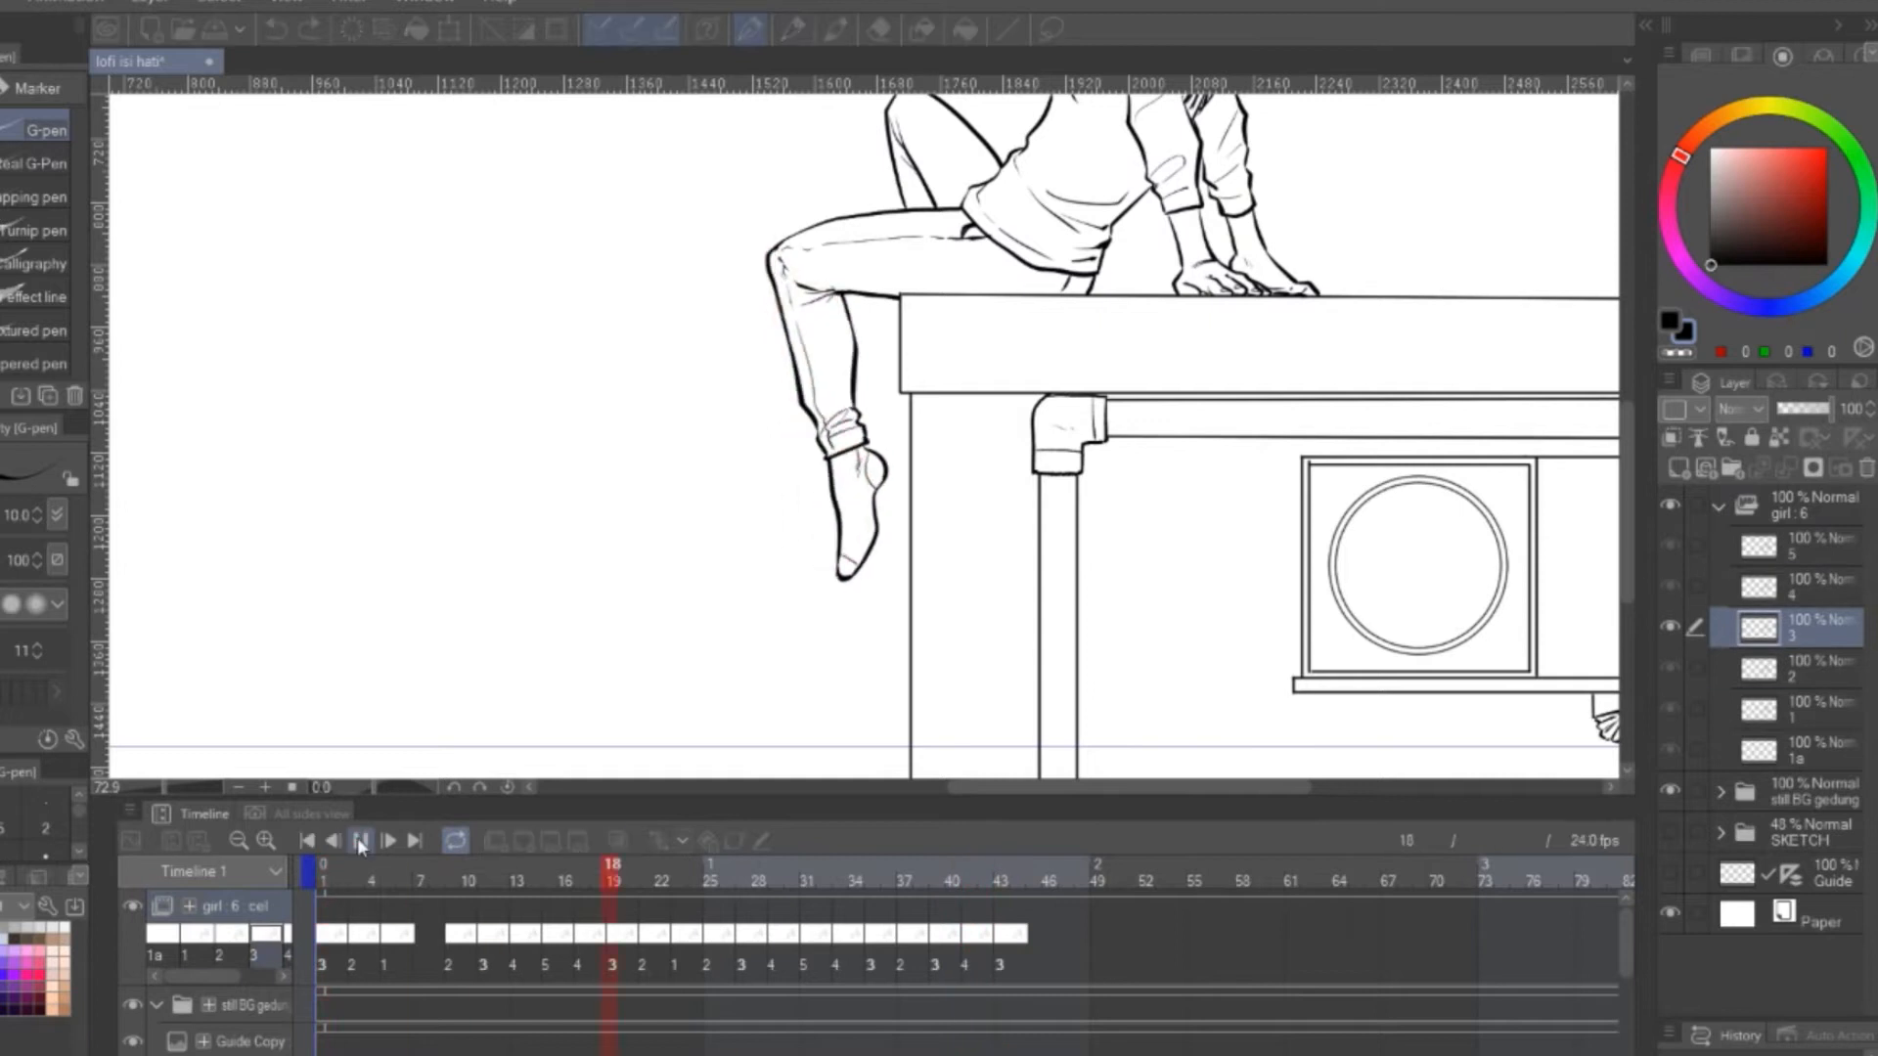
{"action": "left_click_drag", "start_coordinate": [1050, 1054], "coordinate": [1604, 1054]}
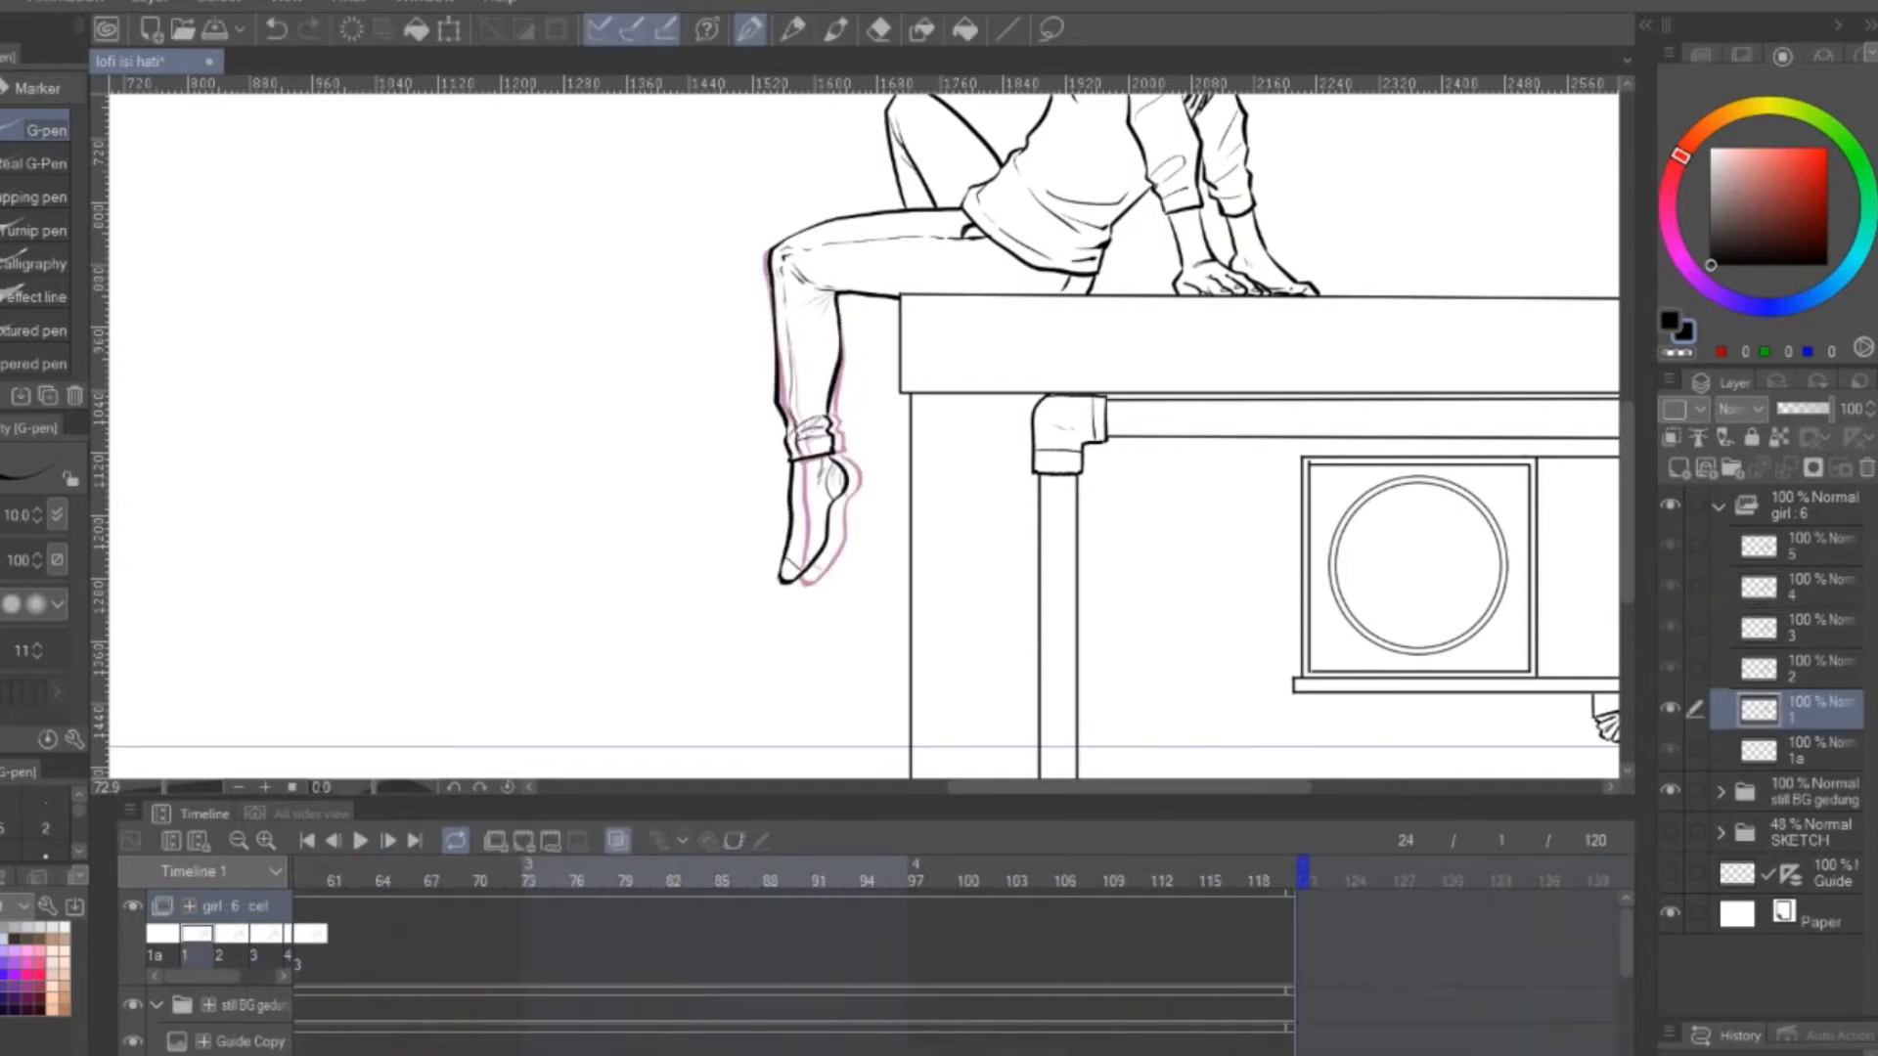
{"action": "right_click", "coordinate": [278, 901]}
{"action": "mouse_move", "coordinate": [579, 848]}
{"action": "left_click", "coordinate": [732, 877]}
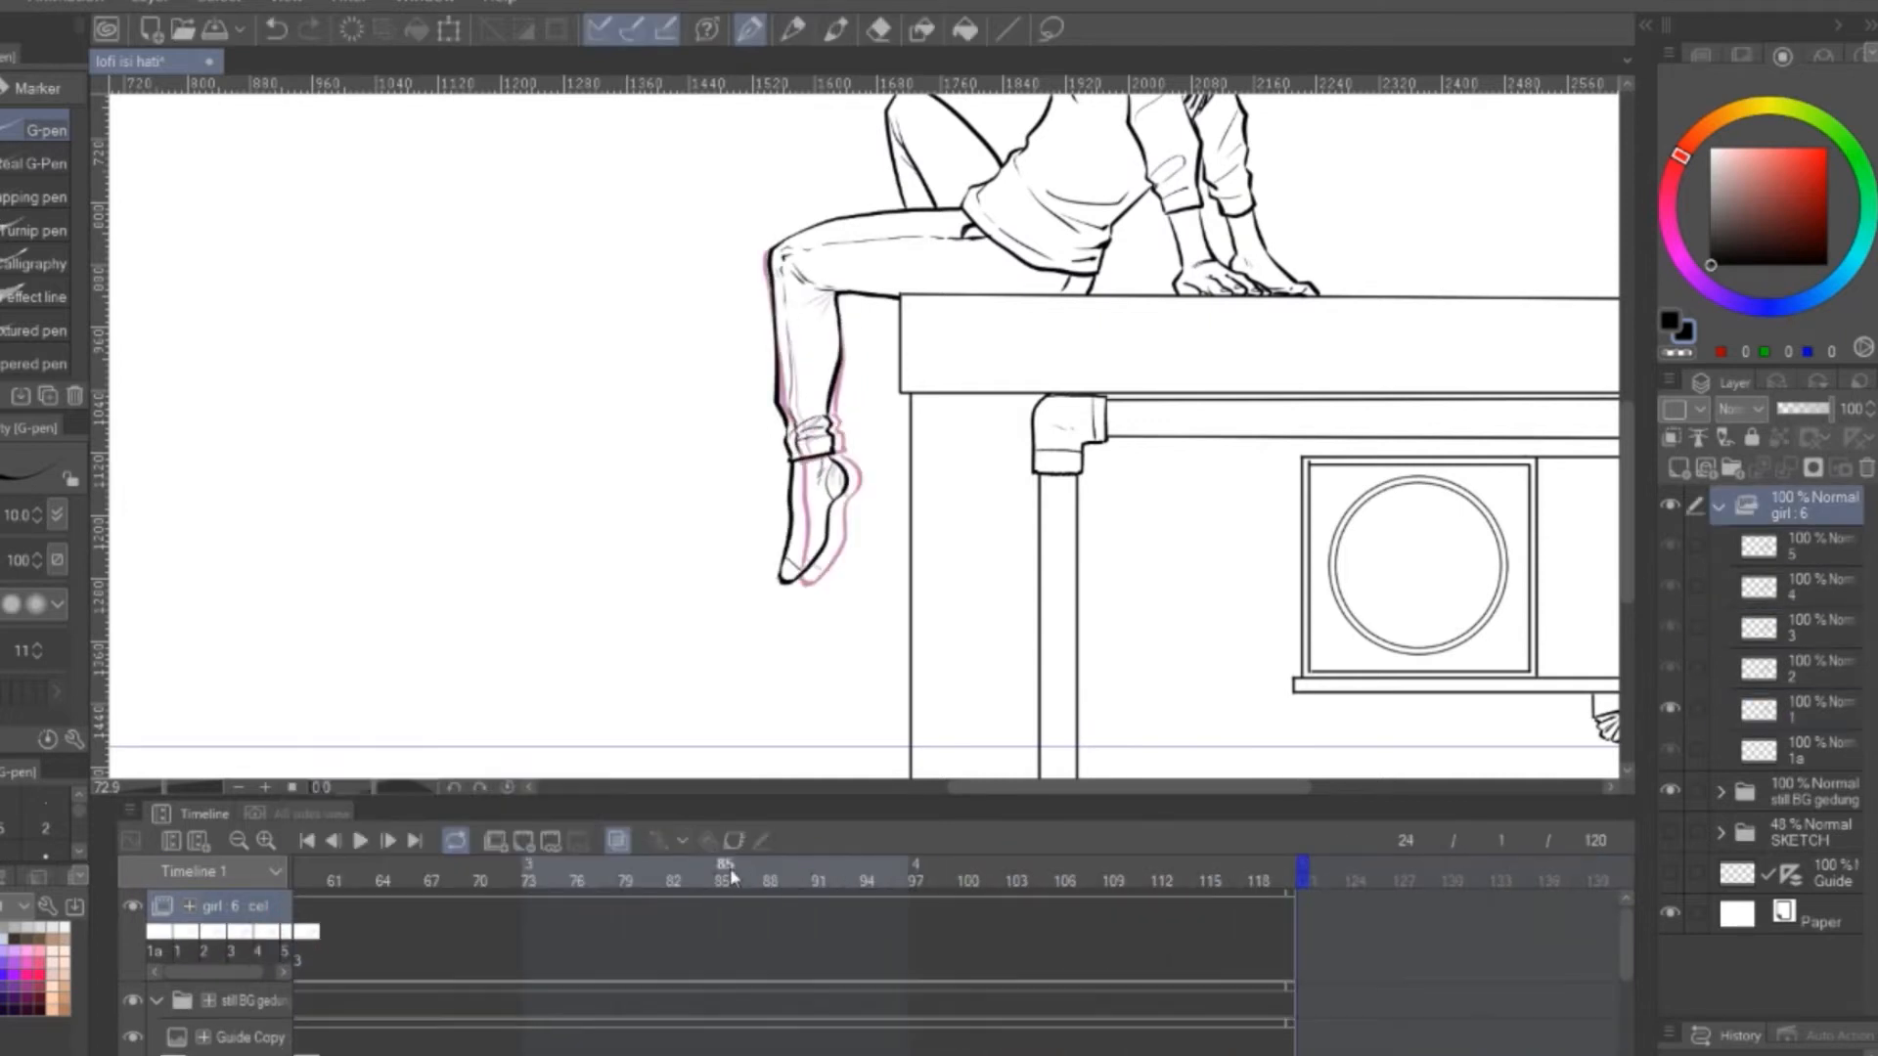
{"action": "left_click_drag", "start_coordinate": [1602, 910], "coordinate": [1604, 910]}
{"action": "key", "text": "ctrl+x"}
{"action": "left_click", "coordinate": [943, 397]}
{"action": "key", "text": "ctrl+z"}
{"action": "left_click_drag", "start_coordinate": [1604, 1055], "coordinate": [1051, 1054]}
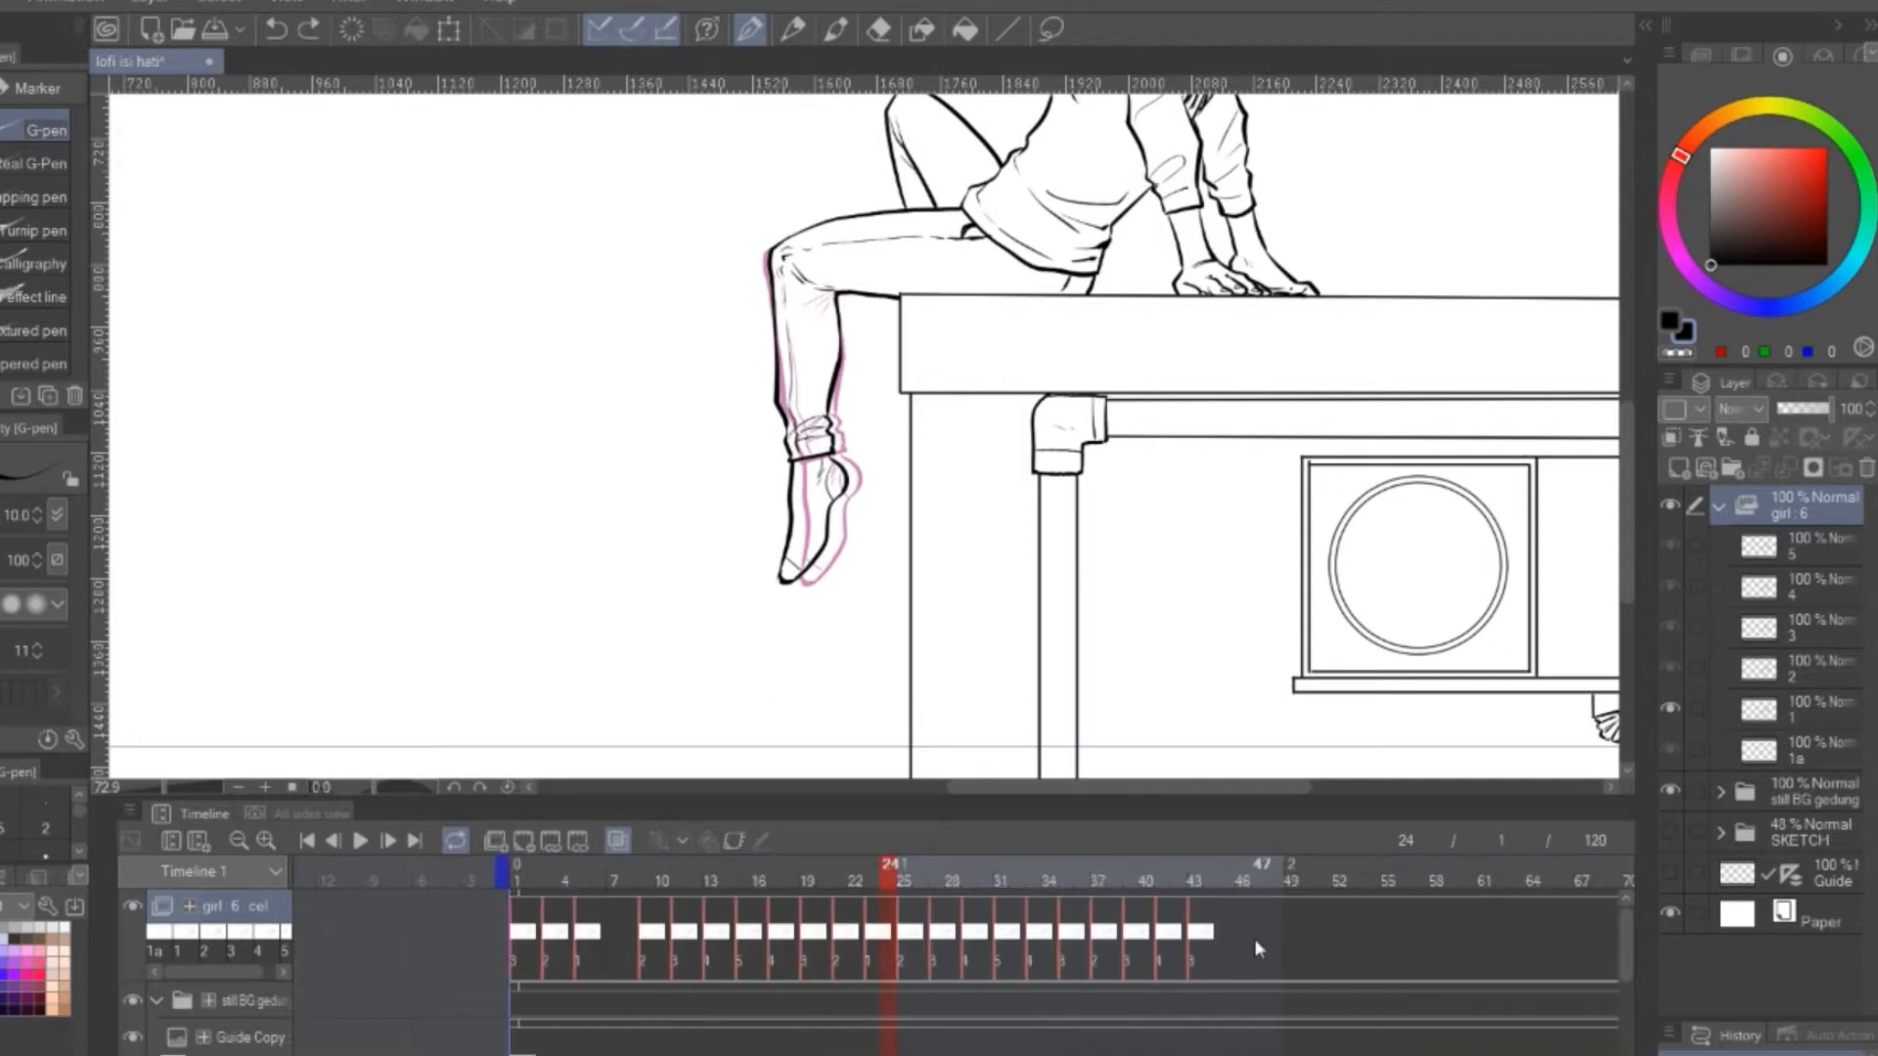
Copy the girl track's leg-swing cels from frames 1 to 43 and paste them starting at frame 109
{"action": "right_click", "coordinate": [1198, 931]}
{"action": "left_click", "coordinate": [1430, 540]}
{"action": "left_click_drag", "start_coordinate": [1050, 1054], "coordinate": [1575, 1054]}
{"action": "left_click", "coordinate": [1116, 939]}
{"action": "right_click", "coordinate": [1105, 937]}
{"action": "left_click", "coordinate": [1374, 570]}
Extend the end of the timeline to 240 frames
{"action": "left_click_drag", "start_coordinate": [1242, 1055], "coordinate": [1472, 1054]}
{"action": "left_click_drag", "start_coordinate": [802, 871], "coordinate": [1499, 924]}
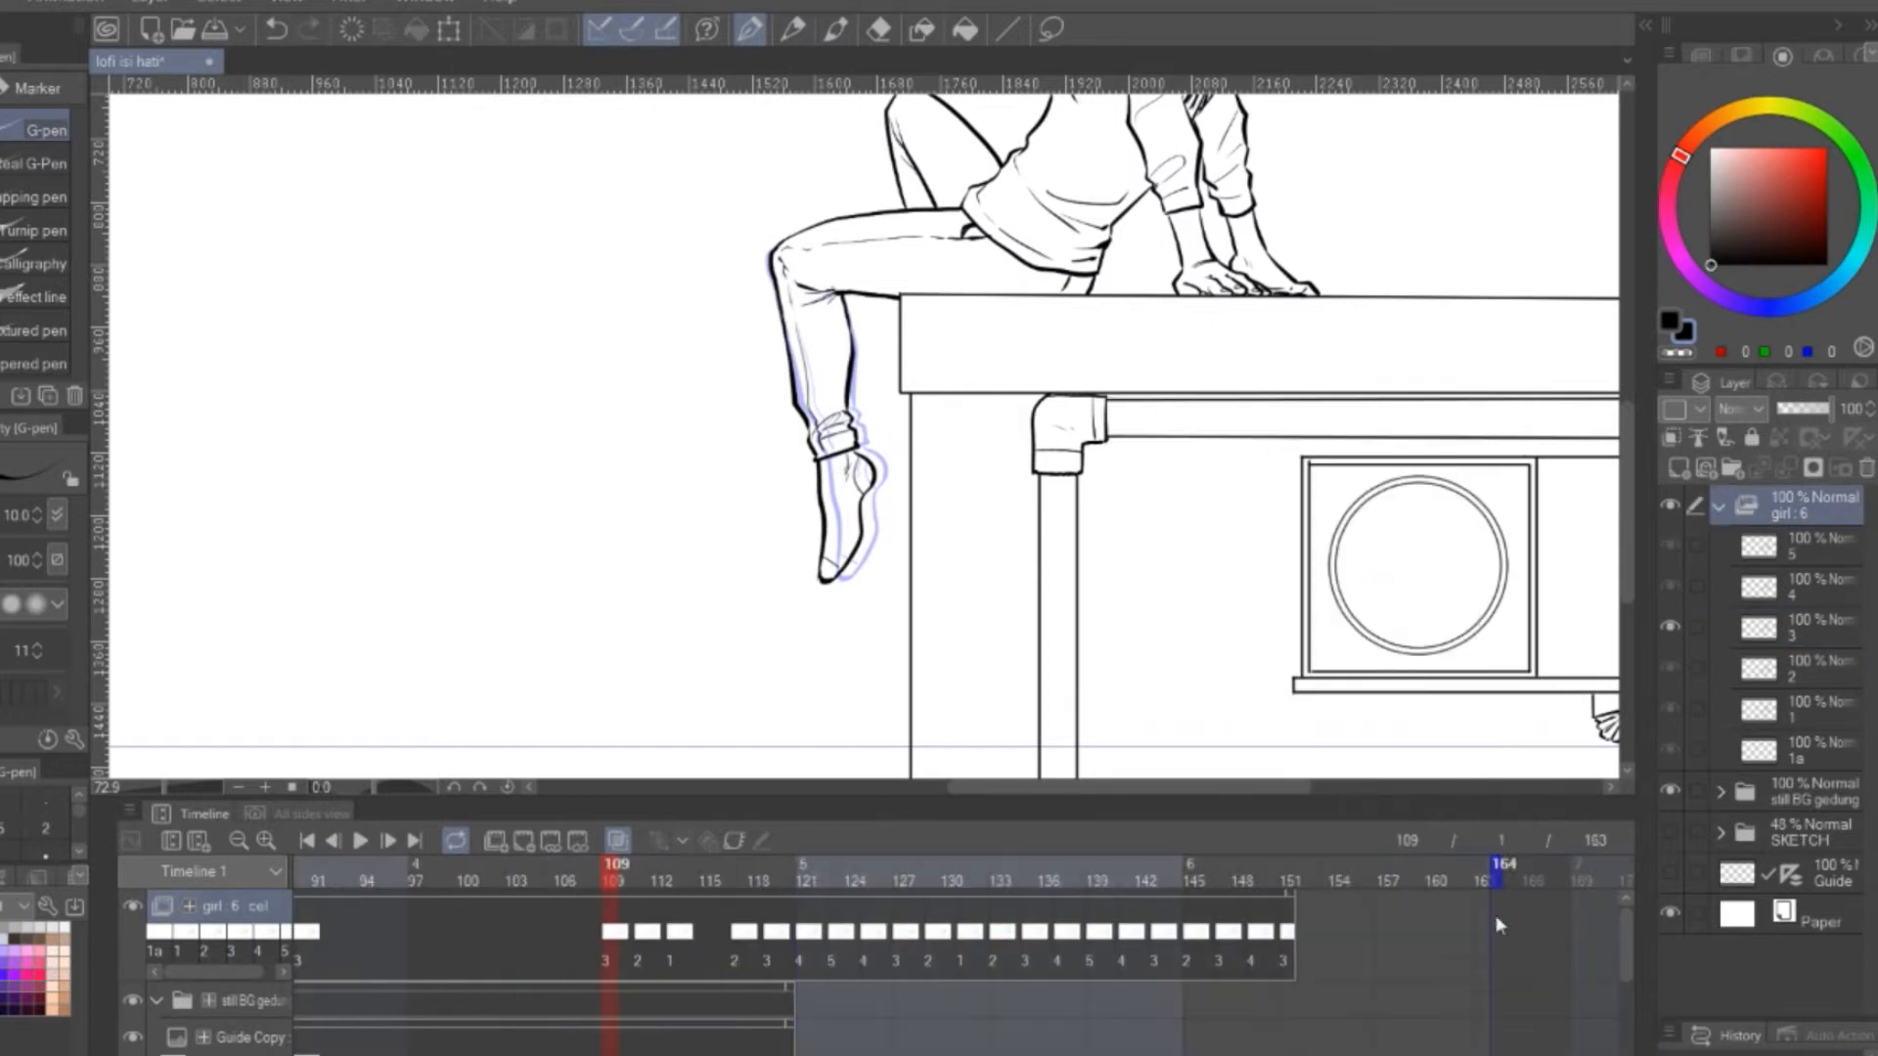
{"action": "left_click_drag", "start_coordinate": [1306, 873], "coordinate": [1577, 895]}
{"action": "mouse_move", "coordinate": [1306, 872]}
{"action": "left_mouse_down"}
{"action": "mouse_move", "coordinate": [1590, 895]}
{"action": "mouse_move", "coordinate": [1576, 885]}
{"action": "left_mouse_up"}
{"action": "left_click_drag", "start_coordinate": [1383, 1054], "coordinate": [1472, 1055]}
{"action": "left_click_drag", "start_coordinate": [1305, 872], "coordinate": [1594, 882]}
{"action": "left_click_drag", "start_coordinate": [1017, 798], "coordinate": [1017, 591]}
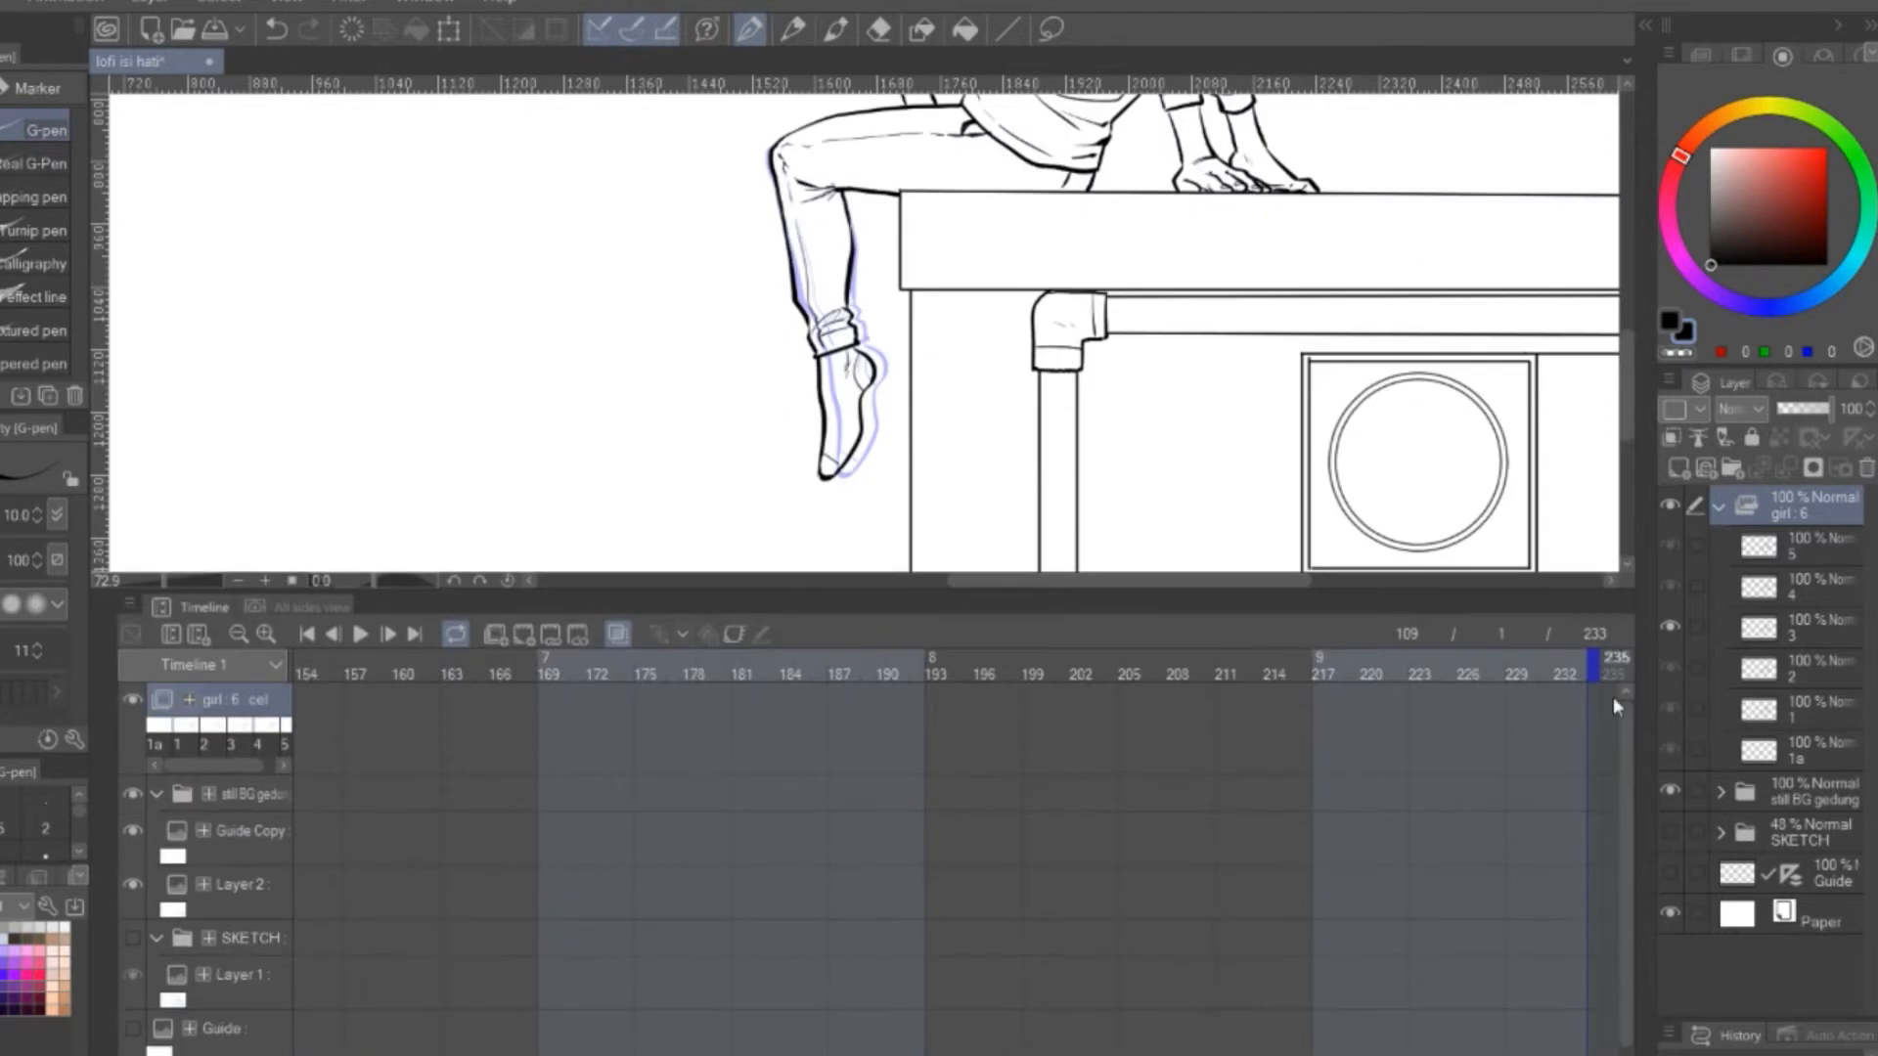
{"action": "left_click_drag", "start_coordinate": [1384, 1055], "coordinate": [1477, 1054]}
{"action": "left_click_drag", "start_coordinate": [1305, 872], "coordinate": [1414, 880]}
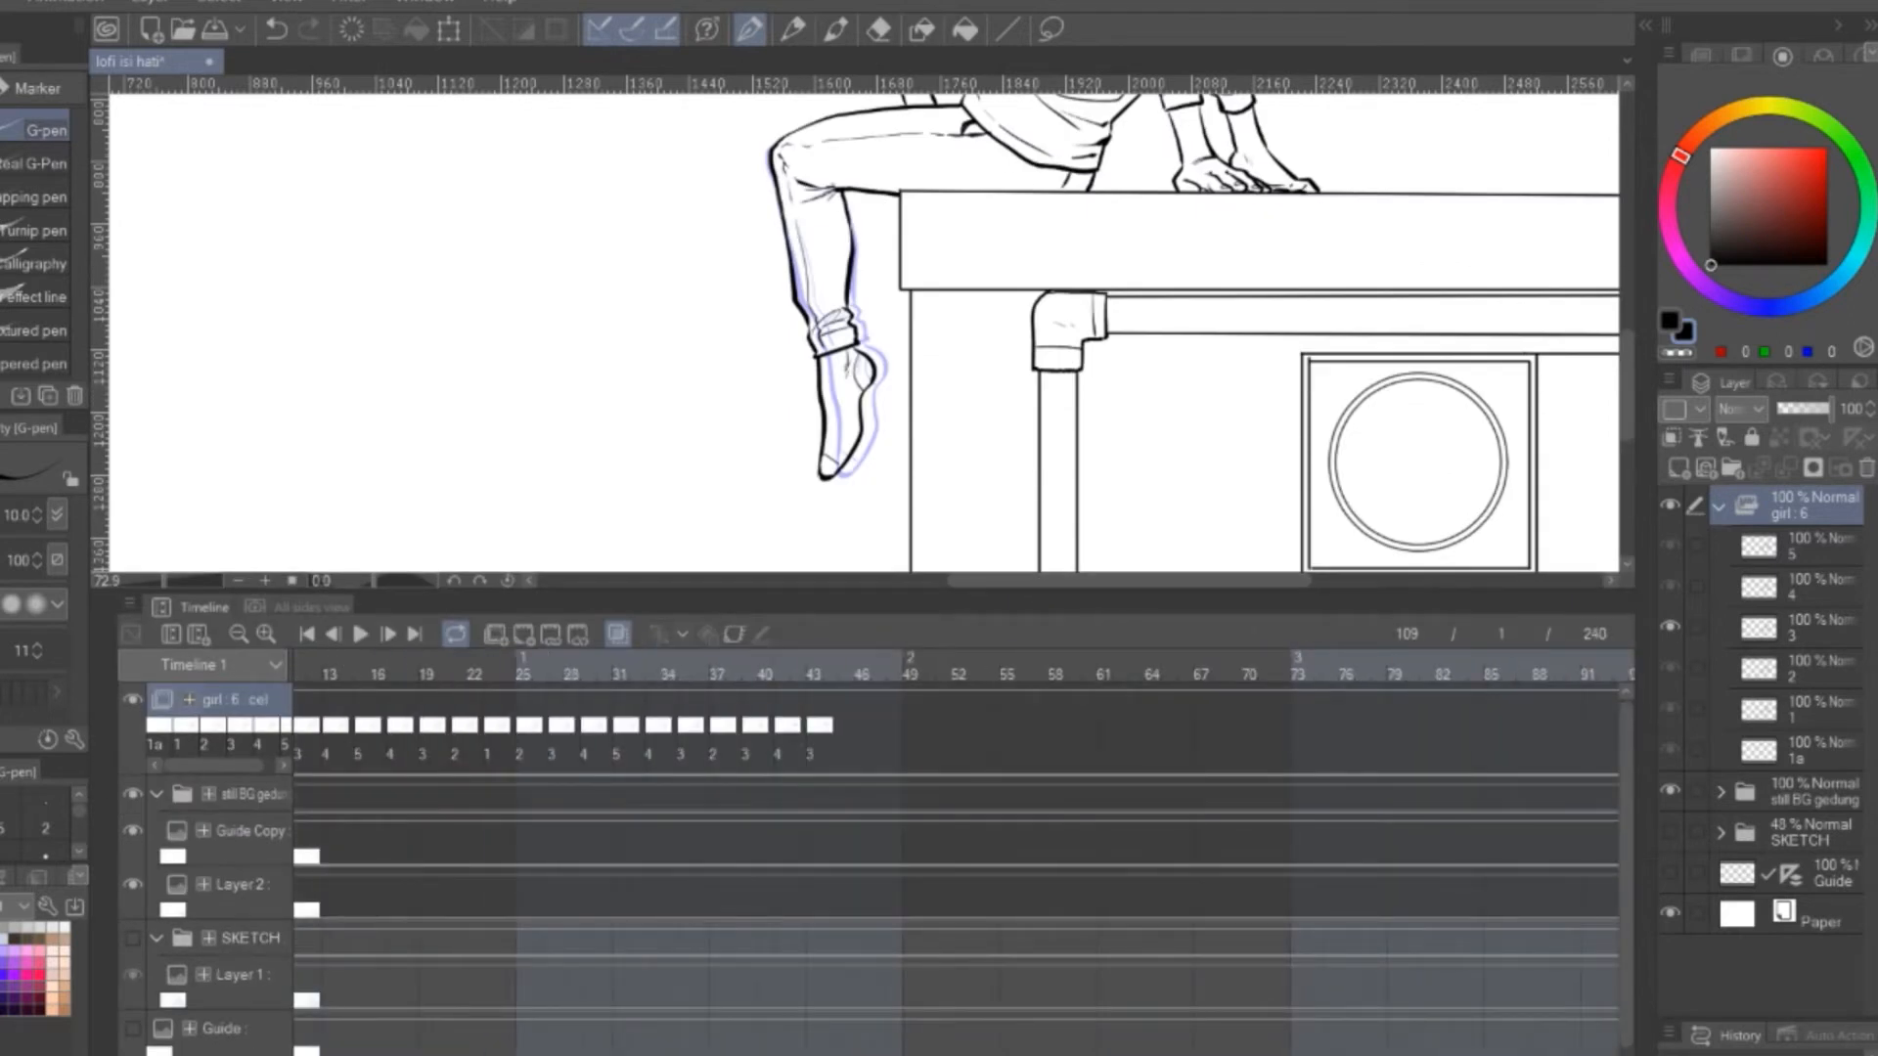
Copy a full run of leg-swing cels and paste it farther along the girl track
{"action": "left_click_drag", "start_coordinate": [636, 1054], "coordinate": [1065, 1055]}
{"action": "left_click", "coordinate": [389, 688]}
{"action": "left_click_drag", "start_coordinate": [443, 716], "coordinate": [710, 829]}
{"action": "left_click", "coordinate": [784, 895]}
{"action": "left_click_drag", "start_coordinate": [905, 1054], "coordinate": [862, 1054]}
{"action": "left_click_drag", "start_coordinate": [1304, 842], "coordinate": [539, 736]}
{"action": "right_click", "coordinate": [937, 725]}
{"action": "left_click", "coordinate": [1219, 335]}
{"action": "left_click_drag", "start_coordinate": [863, 1054], "coordinate": [1315, 1054]}
{"action": "left_click", "coordinate": [1074, 728]}
{"action": "right_click", "coordinate": [1073, 728]}
{"action": "left_click", "coordinate": [1302, 365]}
Select the pasted leg-swing cels and shift them along the girl track to adjust the pauses between swings
{"action": "left_click_drag", "start_coordinate": [1359, 848], "coordinate": [564, 696]}
{"action": "left_click_drag", "start_coordinate": [786, 689], "coordinate": [577, 706]}
{"action": "left_click_drag", "start_coordinate": [1305, 1054], "coordinate": [1022, 1055]}
{"action": "left_click_drag", "start_coordinate": [1181, 692], "coordinate": [1405, 692]}
{"action": "left_click_drag", "start_coordinate": [978, 1054], "coordinate": [1267, 1054]}
{"action": "left_click_drag", "start_coordinate": [1180, 692], "coordinate": [1299, 696]}
{"action": "left_click_drag", "start_coordinate": [1262, 1054], "coordinate": [954, 1055]}
Select the girl track's cel runs near the end of the timeline and undo the last change
{"action": "left_click_drag", "start_coordinate": [1310, 758], "coordinate": [333, 758]}
{"action": "left_click_drag", "start_coordinate": [954, 1054], "coordinate": [1223, 1054]}
{"action": "left_click_drag", "start_coordinate": [1369, 758], "coordinate": [522, 739]}
{"action": "left_click_drag", "start_coordinate": [1398, 914], "coordinate": [535, 711]}
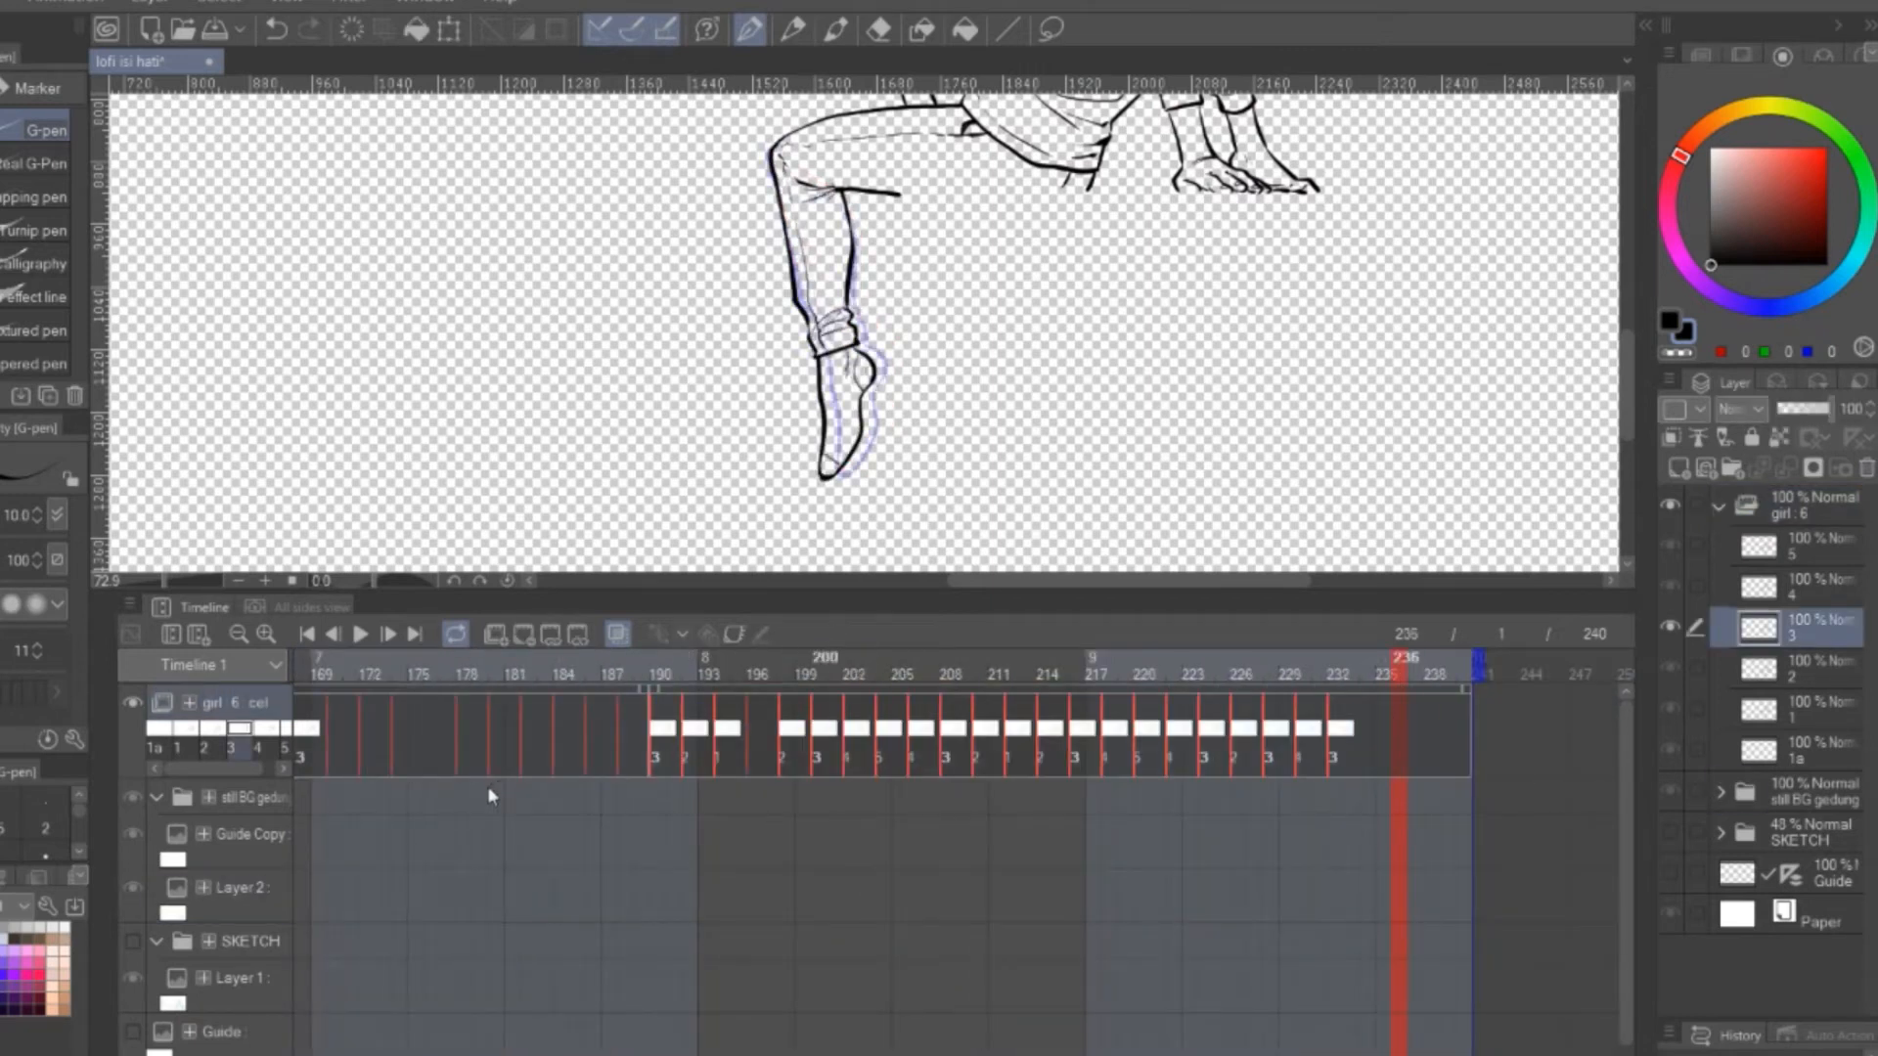
{"action": "left_click_drag", "start_coordinate": [487, 785], "coordinate": [487, 784]}
{"action": "key", "text": "ctrl+z"}
{"action": "left_click_drag", "start_coordinate": [1149, 1055], "coordinate": [824, 1054]}
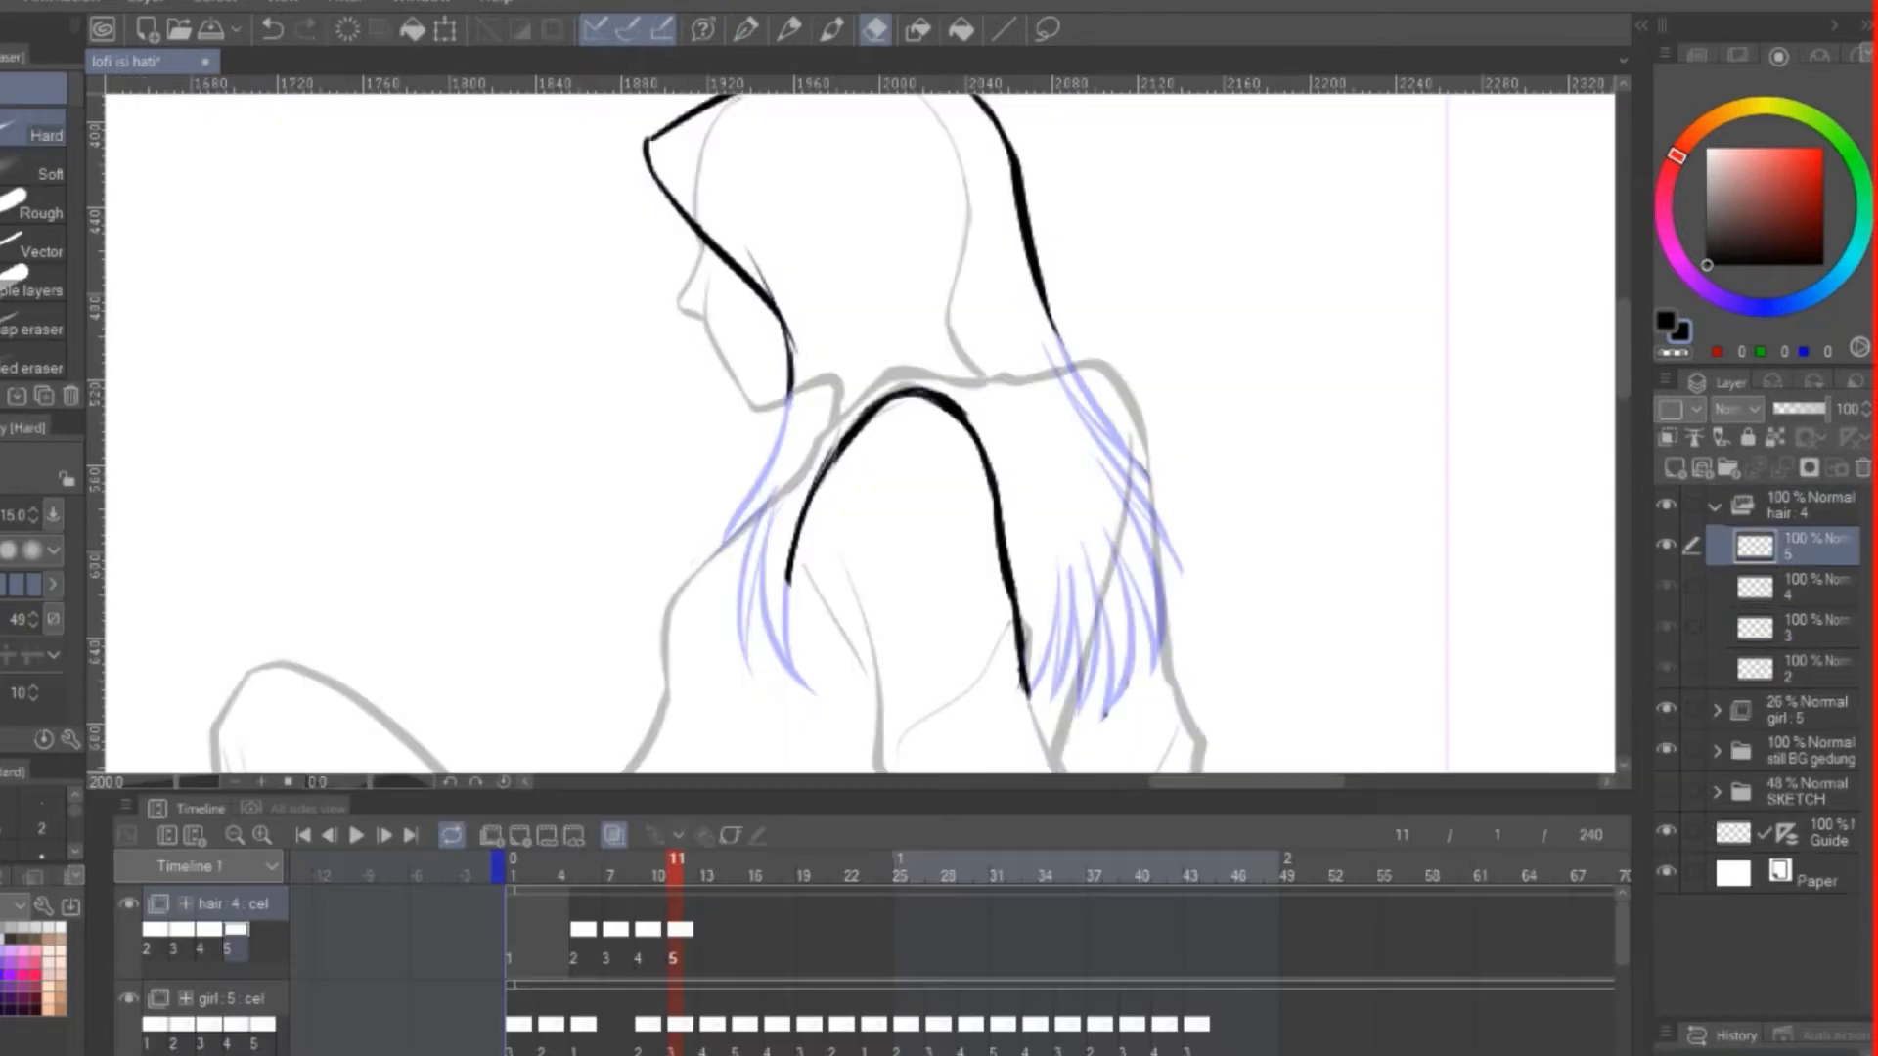
Ink the wind-blown hair tips along the girl's back on hair cel 5 at frame 11 with the G-pen
{"action": "key", "text": "p"}
{"action": "left_click_drag", "start_coordinate": [1040, 285], "coordinate": [1166, 462]}
{"action": "key", "text": "e"}
{"action": "key", "text": "p"}
{"action": "mouse_move", "coordinate": [1079, 376]}
{"action": "left_mouse_down"}
{"action": "mouse_move", "coordinate": [1169, 471]}
{"action": "mouse_move", "coordinate": [1183, 534]}
{"action": "left_mouse_up"}
{"action": "left_click_drag", "start_coordinate": [1119, 489], "coordinate": [1190, 622]}
{"action": "left_click_drag", "start_coordinate": [1096, 531], "coordinate": [1179, 670]}
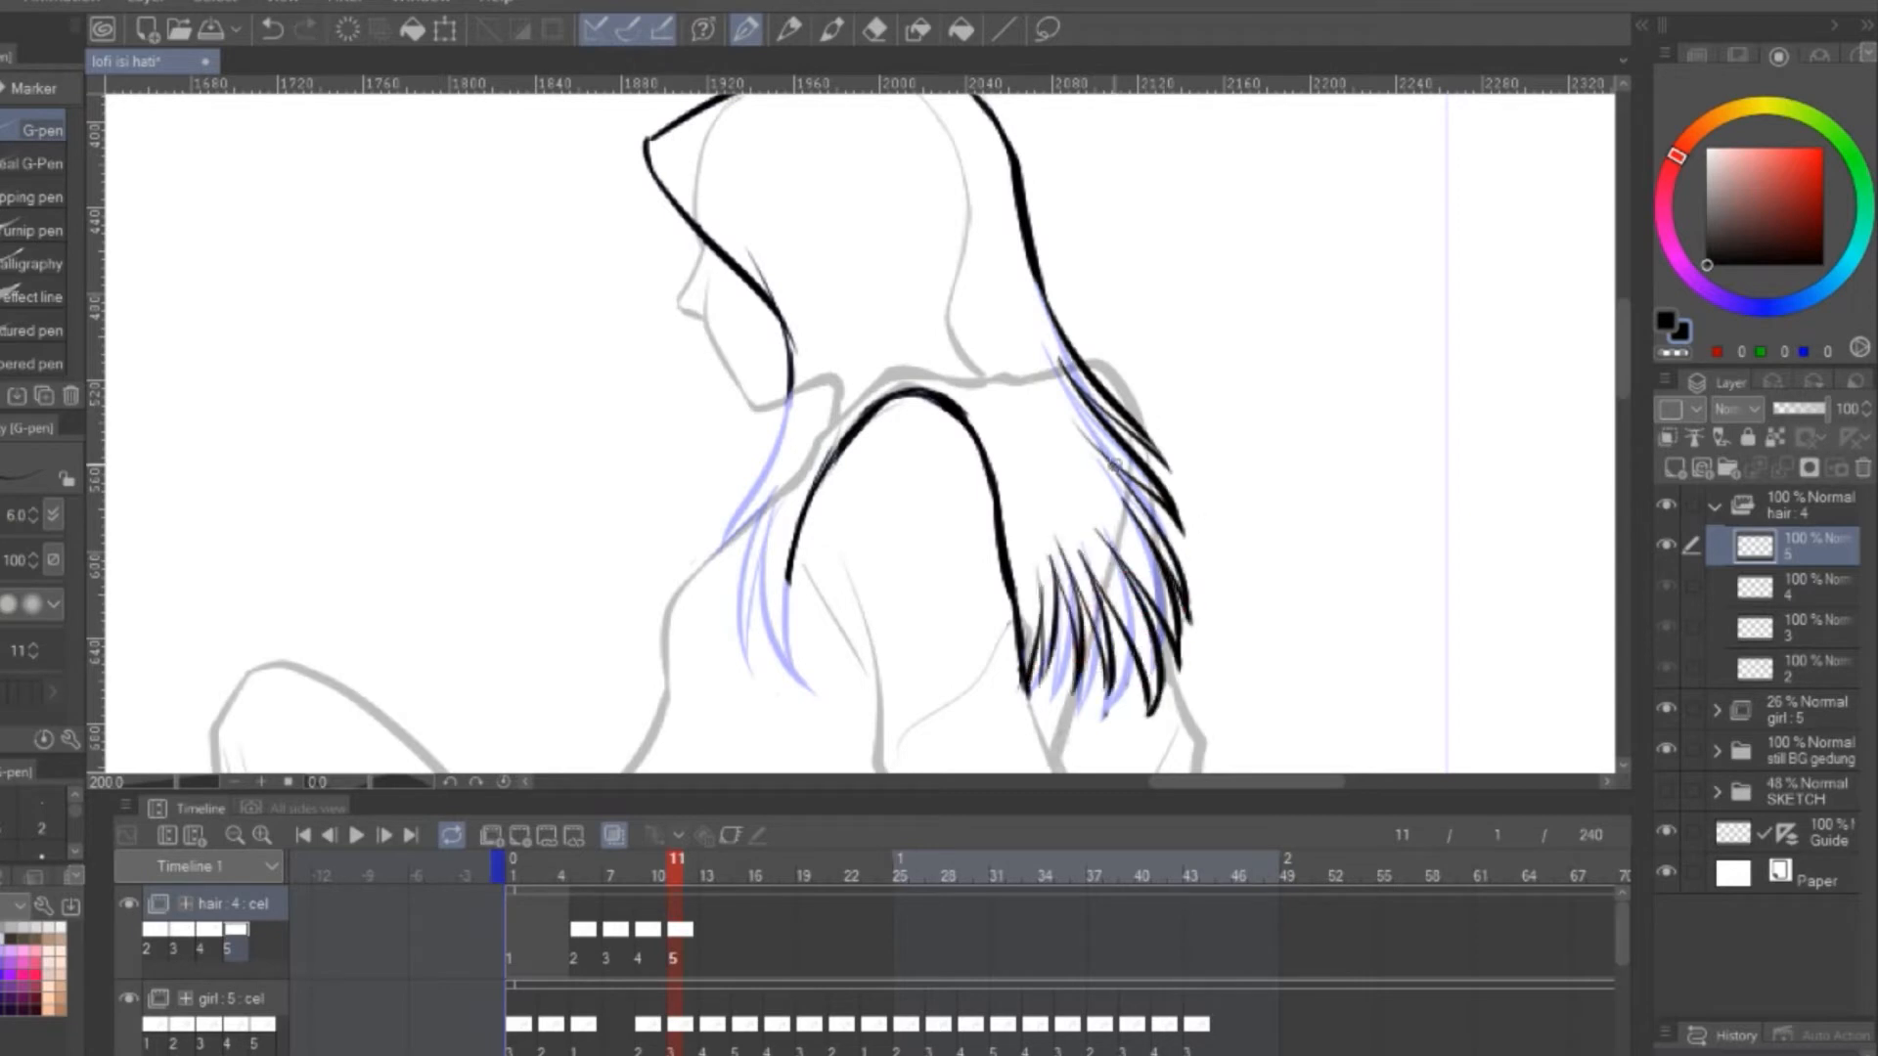
{"action": "key", "text": "ctrl+z"}
Ink the front hair strands falling beside the girl's neck and shoulder on hair cel 5
{"action": "left_click_drag", "start_coordinate": [789, 383], "coordinate": [750, 518]}
{"action": "left_click_drag", "start_coordinate": [766, 510], "coordinate": [766, 654]}
{"action": "left_click_drag", "start_coordinate": [784, 501], "coordinate": [804, 645]}
{"action": "left_click_drag", "start_coordinate": [808, 499], "coordinate": [836, 675]}
{"action": "left_click_drag", "start_coordinate": [1174, 321], "coordinate": [1174, 332]}
Add hair cel 6 at frame 13 as a copy of cel 5 and erase its back and front hair tips
{"action": "left_click", "coordinate": [712, 930]}
{"action": "key", "text": "ctrl+v"}
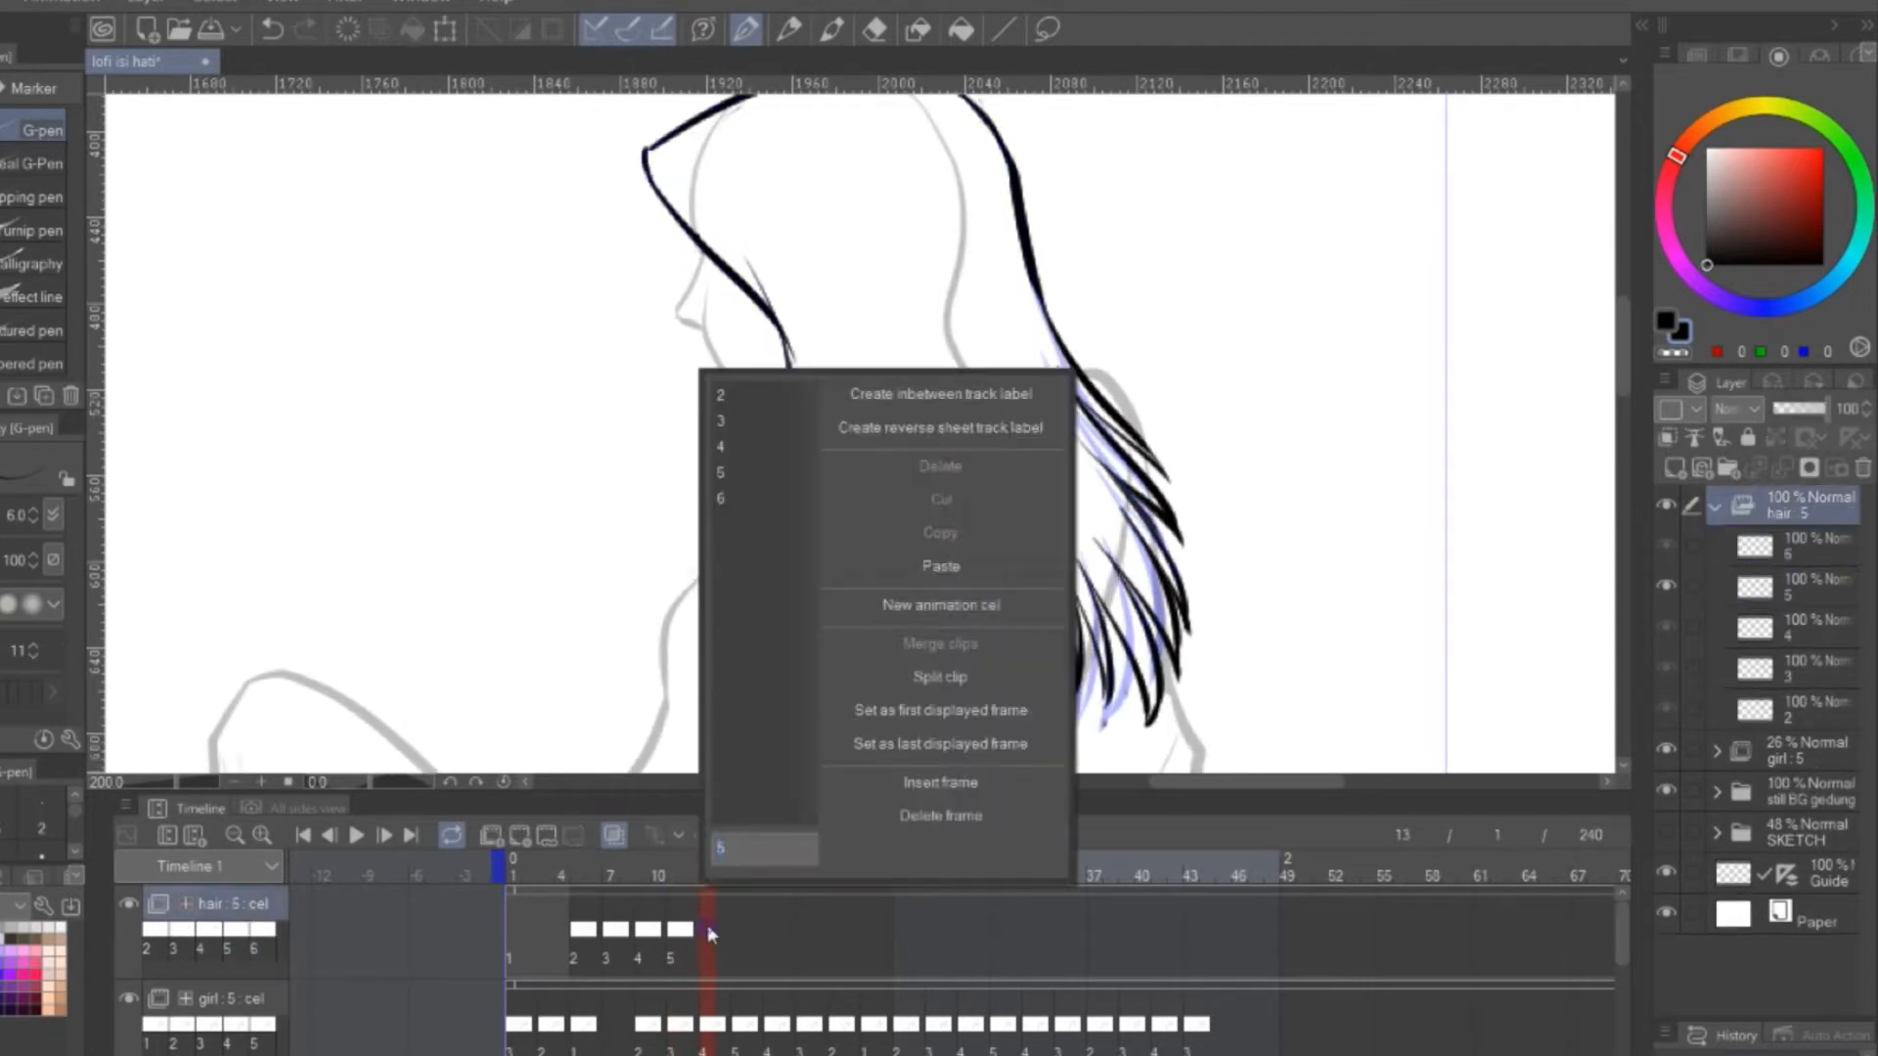
{"action": "key", "text": "e"}
{"action": "left_click_drag", "start_coordinate": [1046, 311], "coordinate": [1111, 684]}
{"action": "left_click_drag", "start_coordinate": [785, 416], "coordinate": [824, 675]}
{"action": "key", "text": "p"}
Redraw the back hair tips on cel 6 with the G-pen, blown farther outward than on cel 5
{"action": "left_click_drag", "start_coordinate": [1040, 292], "coordinate": [1164, 403]}
{"action": "mouse_move", "coordinate": [1062, 342]}
{"action": "left_mouse_down"}
{"action": "mouse_move", "coordinate": [1205, 550]}
{"action": "mouse_move", "coordinate": [1186, 483]}
{"action": "left_mouse_up"}
{"action": "key", "text": "ctrl+z"}
Redraw the front hair strand beside the girl's neck on hair cel 6
{"action": "key", "text": "ctrl+z"}
{"action": "mouse_move", "coordinate": [1007, 547]}
{"action": "left_mouse_down"}
{"action": "mouse_move", "coordinate": [1030, 654]}
{"action": "mouse_move", "coordinate": [1105, 687]}
{"action": "left_mouse_up"}
{"action": "left_click_drag", "start_coordinate": [1051, 513], "coordinate": [1163, 706]}
{"action": "left_click_drag", "start_coordinate": [934, 587], "coordinate": [1028, 500]}
{"action": "mouse_move", "coordinate": [910, 396]}
{"action": "left_mouse_down"}
{"action": "mouse_move", "coordinate": [988, 603]}
{"action": "mouse_move", "coordinate": [886, 544]}
{"action": "left_mouse_up"}
{"action": "key", "text": "ctrl+z"}
{"action": "left_click_drag", "start_coordinate": [883, 308], "coordinate": [847, 441]}
{"action": "mouse_move", "coordinate": [1313, 301]}
{"action": "left_mouse_down"}
{"action": "mouse_move", "coordinate": [1299, 524]}
{"action": "mouse_move", "coordinate": [1279, 329]}
{"action": "left_mouse_up"}
Assign hair cels 5, 4, 3 and 2 to frames 16, 18, 20 and 22 for the hair's return movement
{"action": "left_click", "coordinate": [735, 923]}
{"action": "left_click", "coordinate": [754, 916]}
{"action": "key", "text": "ctrl+v"}
{"action": "left_click", "coordinate": [789, 935]}
{"action": "right_click", "coordinate": [790, 941]}
{"action": "left_click", "coordinate": [831, 446]}
{"action": "right_click", "coordinate": [816, 941]}
{"action": "left_click", "coordinate": [860, 423]}
{"action": "right_click", "coordinate": [851, 942]}
{"action": "left_click", "coordinate": [895, 399]}
Assign hair cels 3, 4, 3 and 2 to frames 25, 27, 29 and 31 and preview the hair movement
{"action": "right_click", "coordinate": [900, 944]}
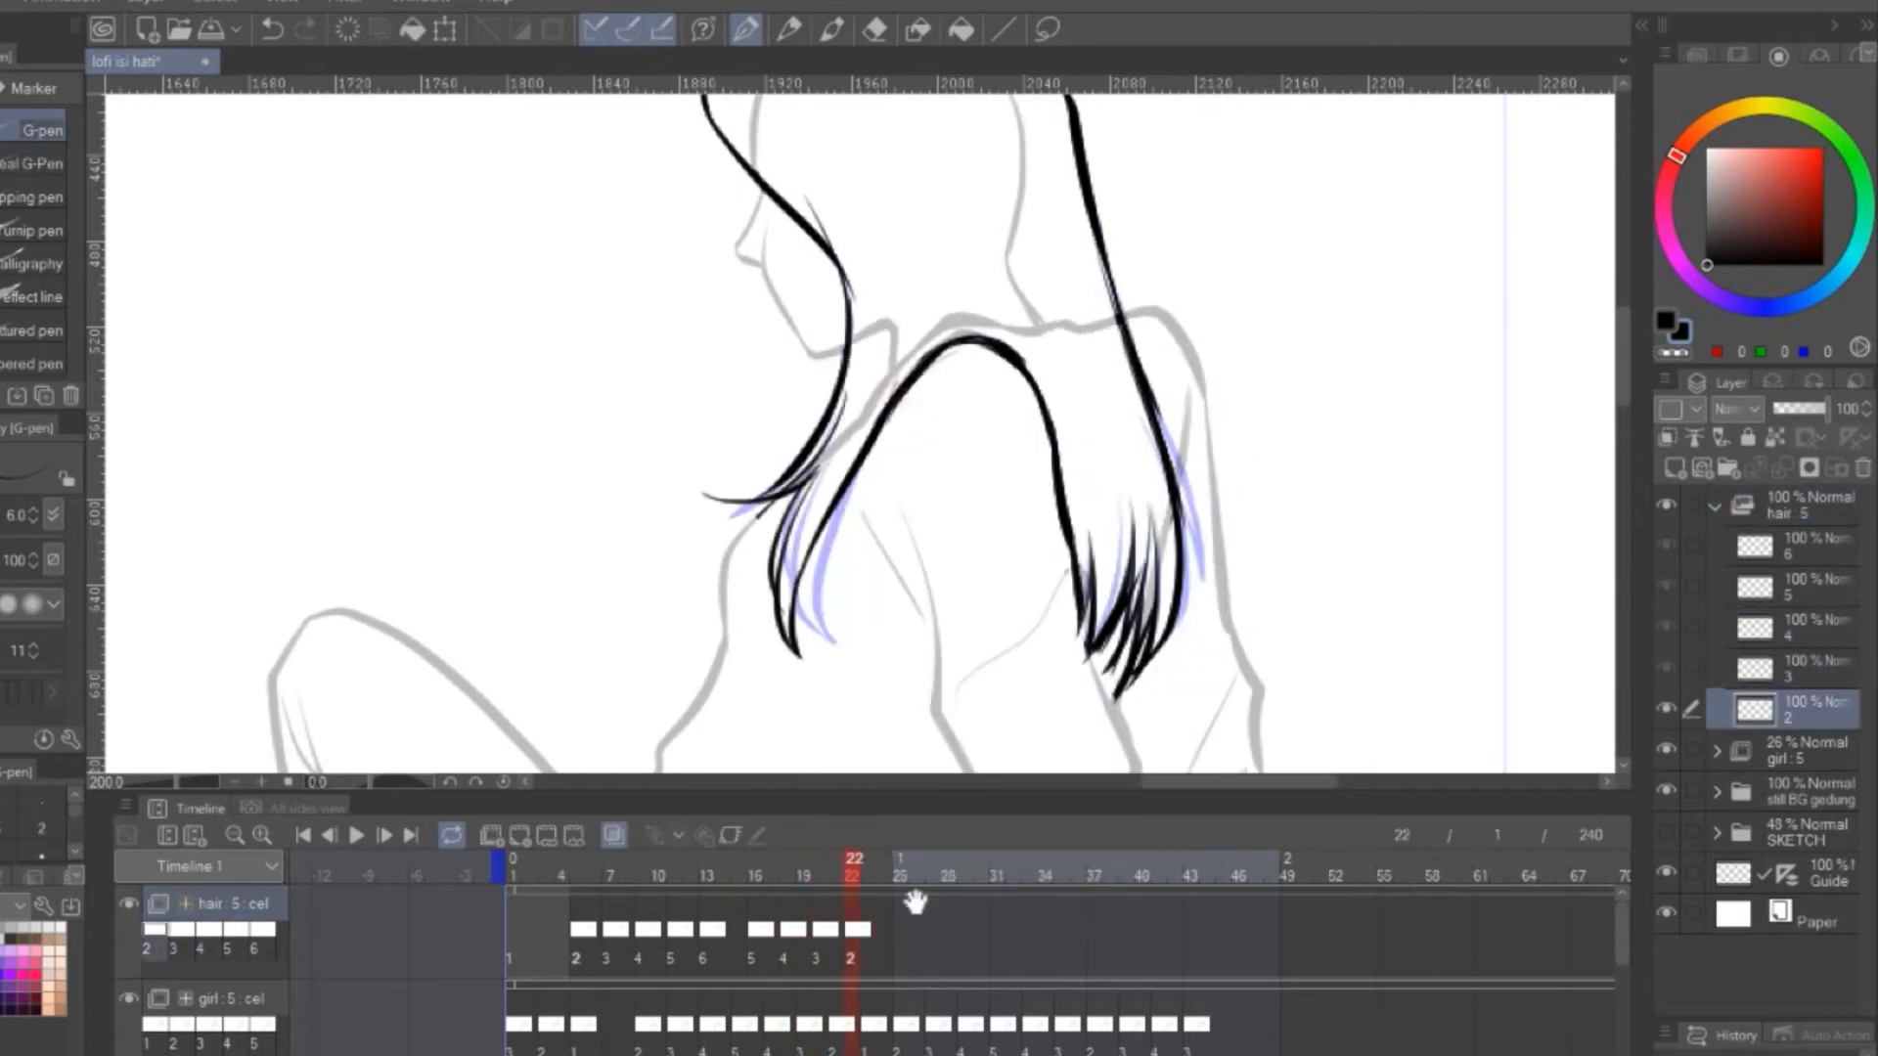
{"action": "left_click", "coordinate": [946, 422]}
{"action": "right_click", "coordinate": [936, 945]}
{"action": "left_click", "coordinate": [980, 446]}
{"action": "right_click", "coordinate": [967, 944]}
{"action": "left_click", "coordinate": [1003, 422]}
{"action": "right_click", "coordinate": [997, 945]}
{"action": "left_click", "coordinate": [1027, 401]}
{"action": "left_click_drag", "start_coordinate": [1267, 230], "coordinate": [1274, 306]}
{"action": "left_click", "coordinate": [356, 835]}
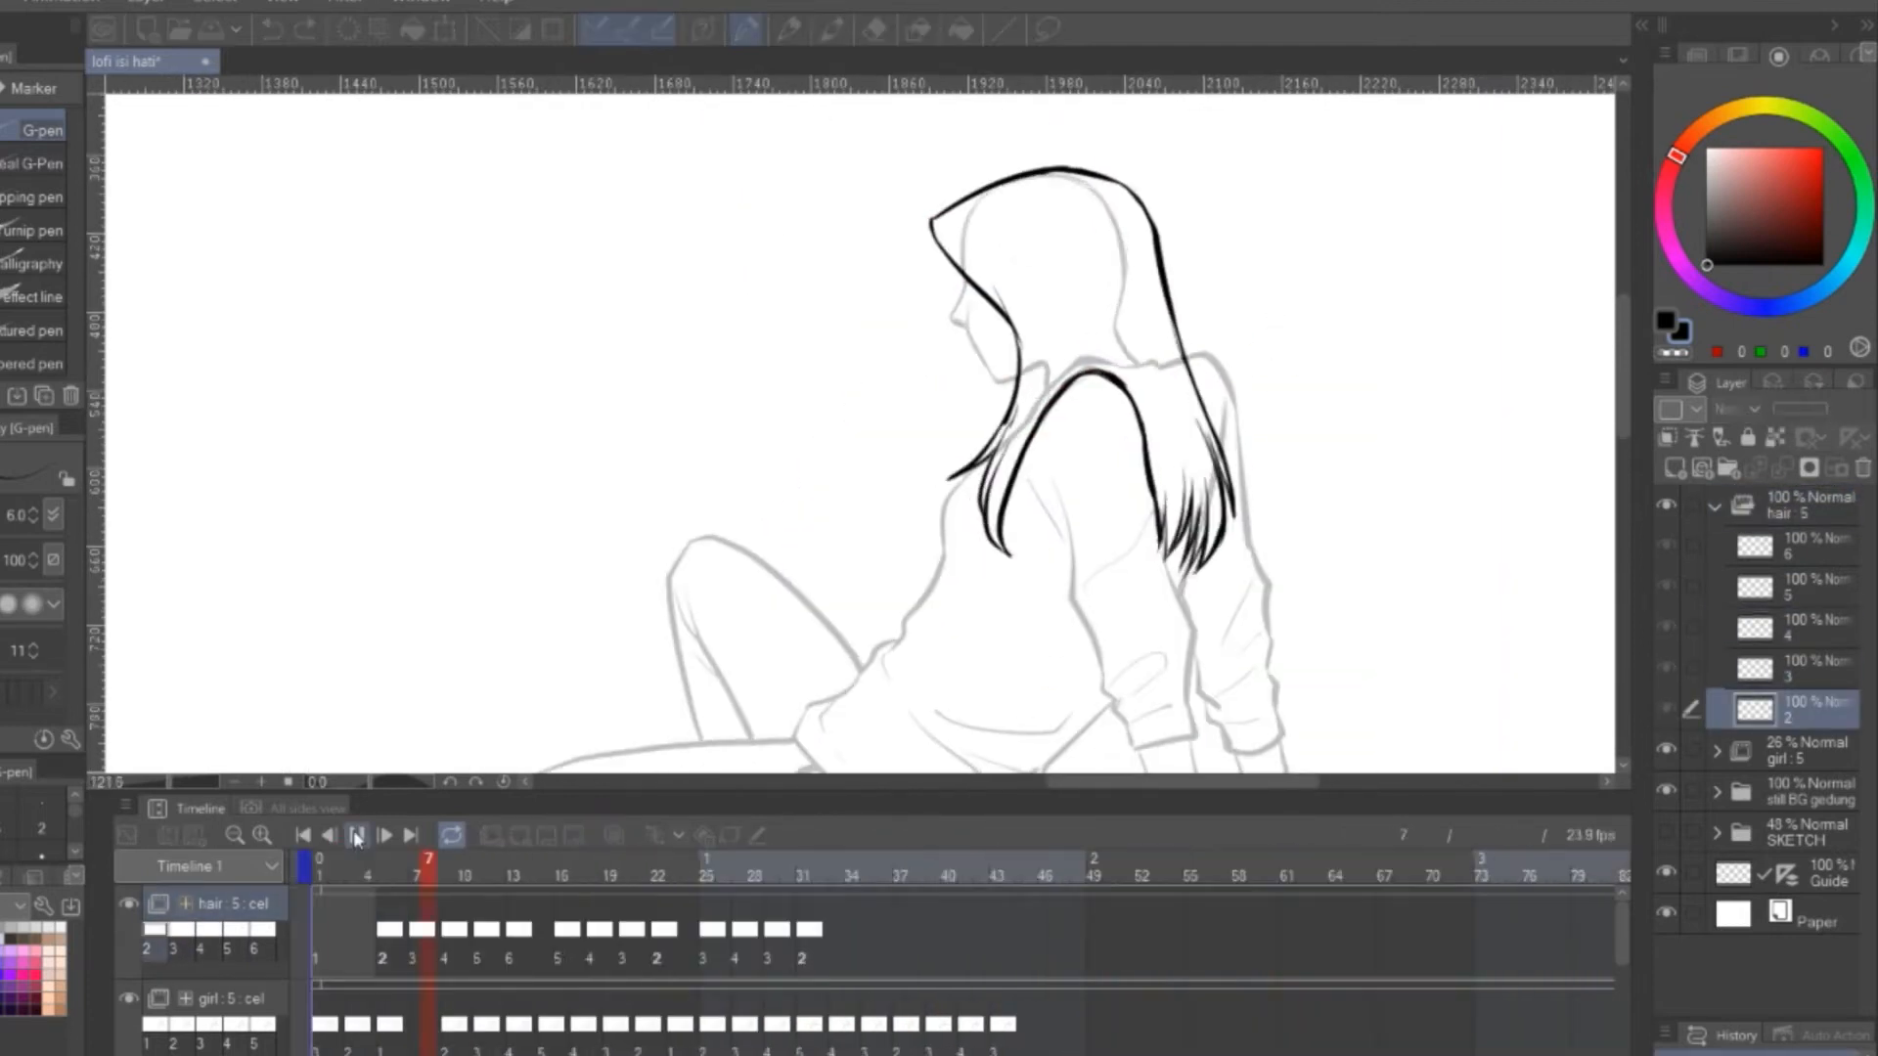
{"action": "left_click", "coordinate": [356, 835]}
Create animation cel 1 in the hair folder, assign cel 2 to frame 1, and play the animation
{"action": "left_click", "coordinate": [317, 954]}
{"action": "right_click", "coordinate": [511, 951]}
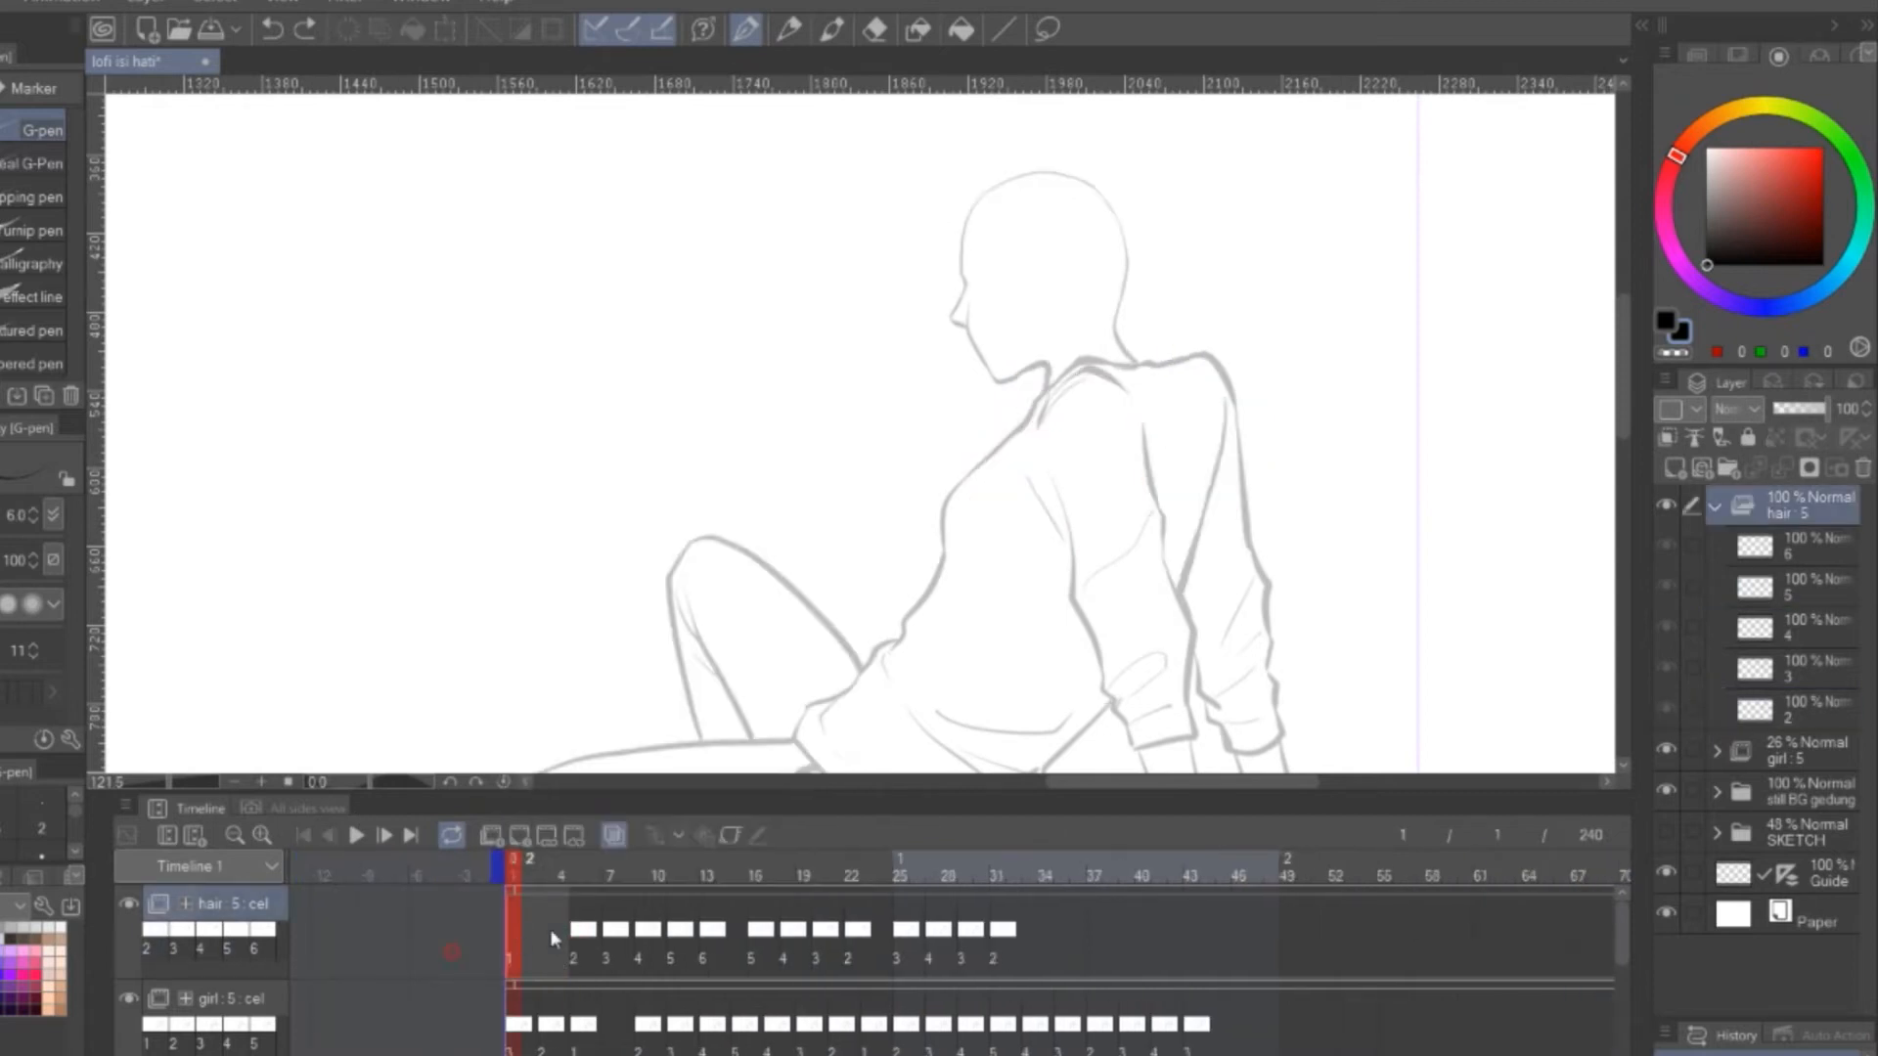
{"action": "left_click", "coordinate": [522, 834]}
{"action": "right_click", "coordinate": [511, 946]}
{"action": "left_click", "coordinate": [554, 420]}
{"action": "left_click", "coordinate": [356, 836]}
{"action": "left_click", "coordinate": [356, 835]}
Assign hair cels 3, 4, 5, 6, 5 and 6 to every second frame from 38 to 48
{"action": "left_click", "coordinate": [315, 949]}
{"action": "right_click", "coordinate": [1105, 945]}
{"action": "left_click", "coordinate": [1169, 447]}
{"action": "right_click", "coordinate": [1146, 943]}
{"action": "left_click", "coordinate": [1199, 473]}
{"action": "right_click", "coordinate": [1178, 943]}
{"action": "left_click", "coordinate": [1223, 497]}
{"action": "right_click", "coordinate": [1209, 942]}
{"action": "left_click", "coordinate": [1247, 525]}
{"action": "right_click", "coordinate": [1242, 943]}
Assign hair cel 5 to frame 50 and cels 4, 3 and 2 to frames 56, 58 and 60, and play the animation
{"action": "right_click", "coordinate": [1306, 947]}
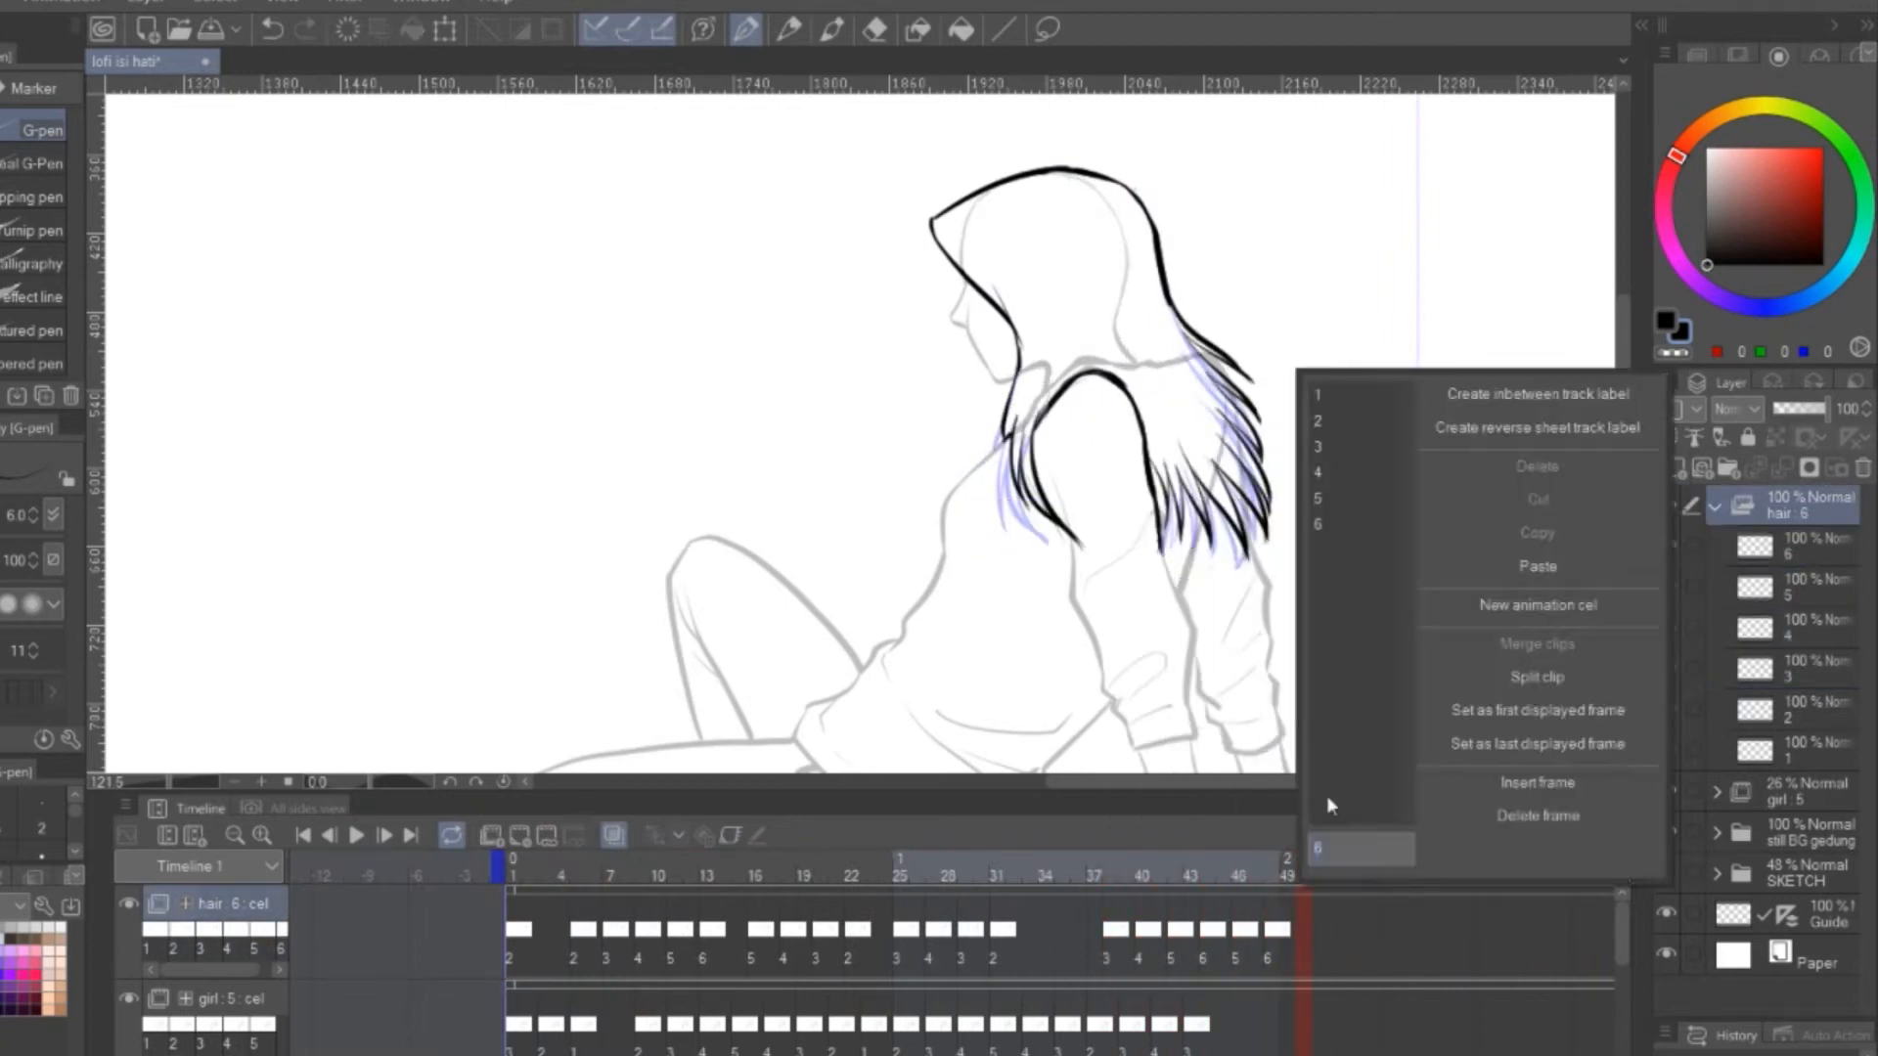
{"action": "left_click", "coordinate": [1354, 497]}
{"action": "right_click", "coordinate": [1400, 949]}
{"action": "left_click", "coordinate": [1446, 473]}
{"action": "right_click", "coordinate": [1429, 952]}
{"action": "left_click", "coordinate": [1475, 447]}
{"action": "right_click", "coordinate": [1462, 941]}
{"action": "left_click", "coordinate": [1506, 421]}
{"action": "left_click", "coordinate": [356, 835]}
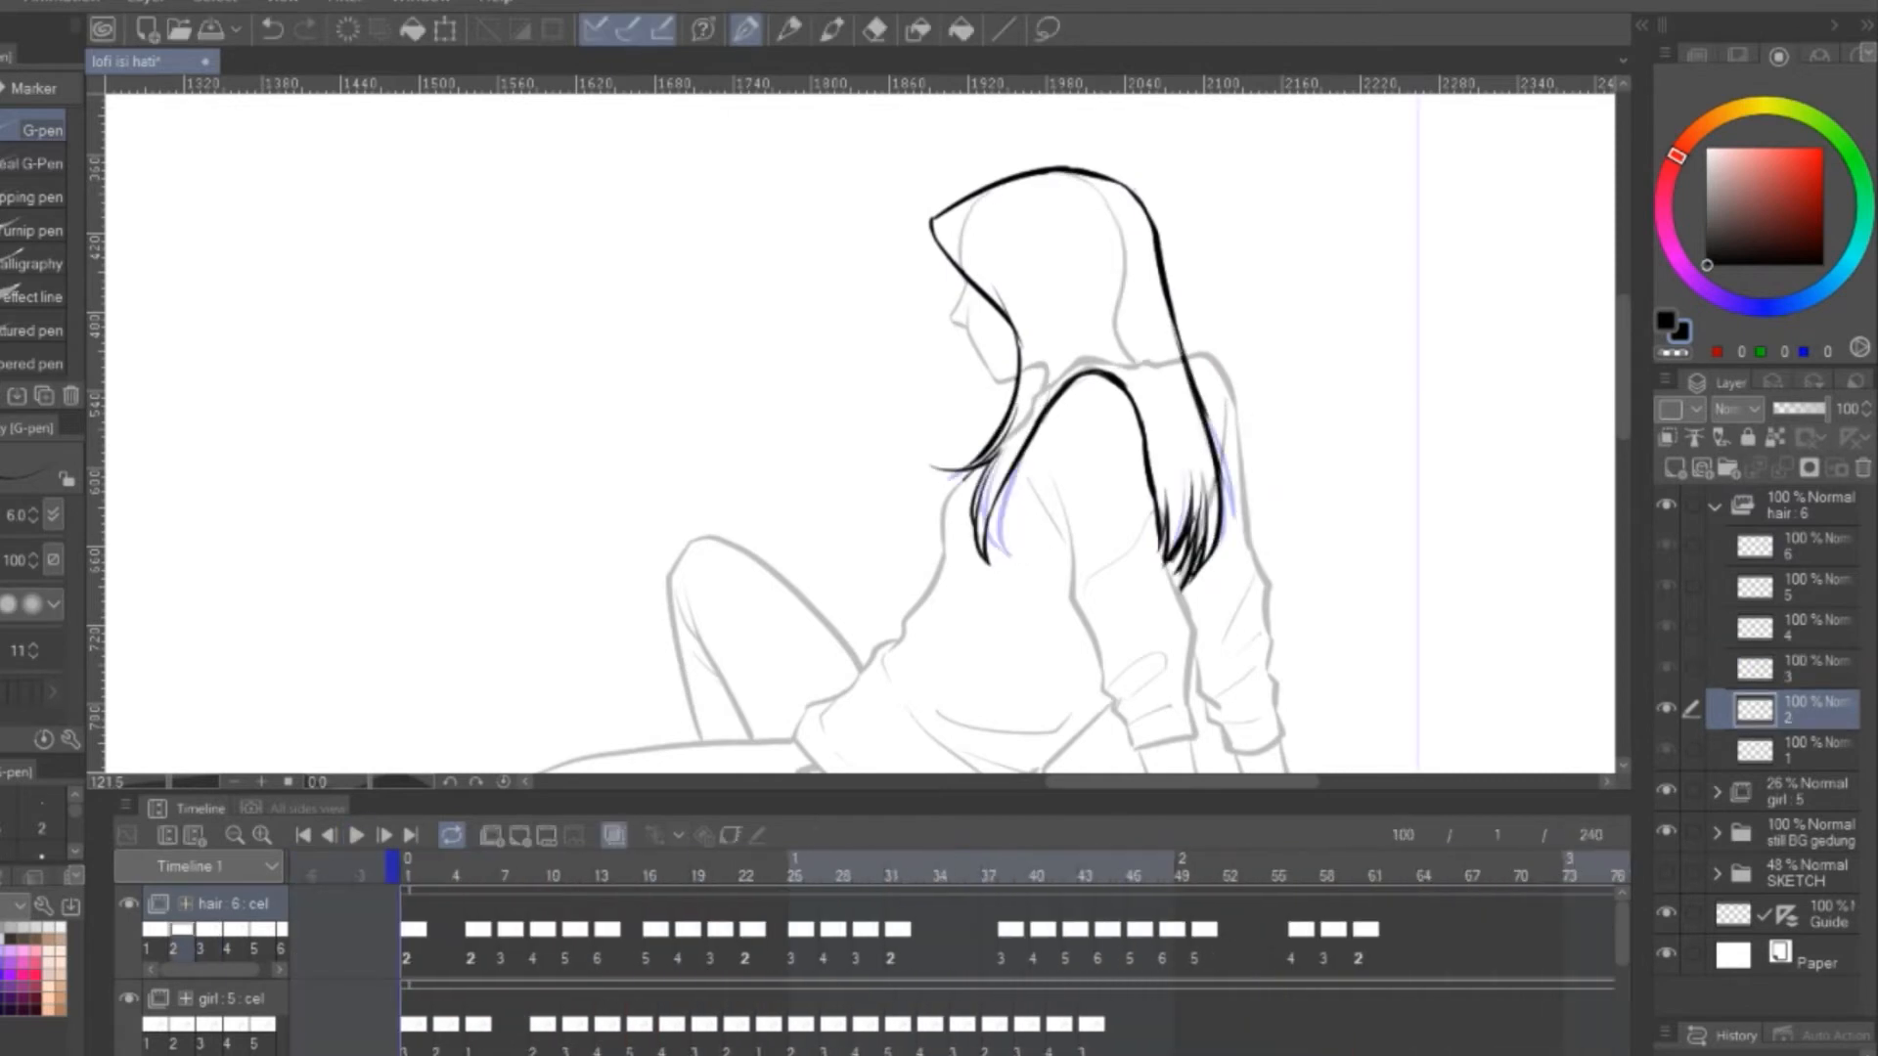
Assign hair cels 6, 5 and 6 to frames 50, 51 and 52
{"action": "left_click", "coordinate": [1454, 923]}
{"action": "left_click_drag", "start_coordinate": [1454, 924], "coordinate": [633, 947]}
{"action": "left_click_drag", "start_coordinate": [1352, 932], "coordinate": [1401, 888]}
{"action": "right_click", "coordinate": [1189, 927]}
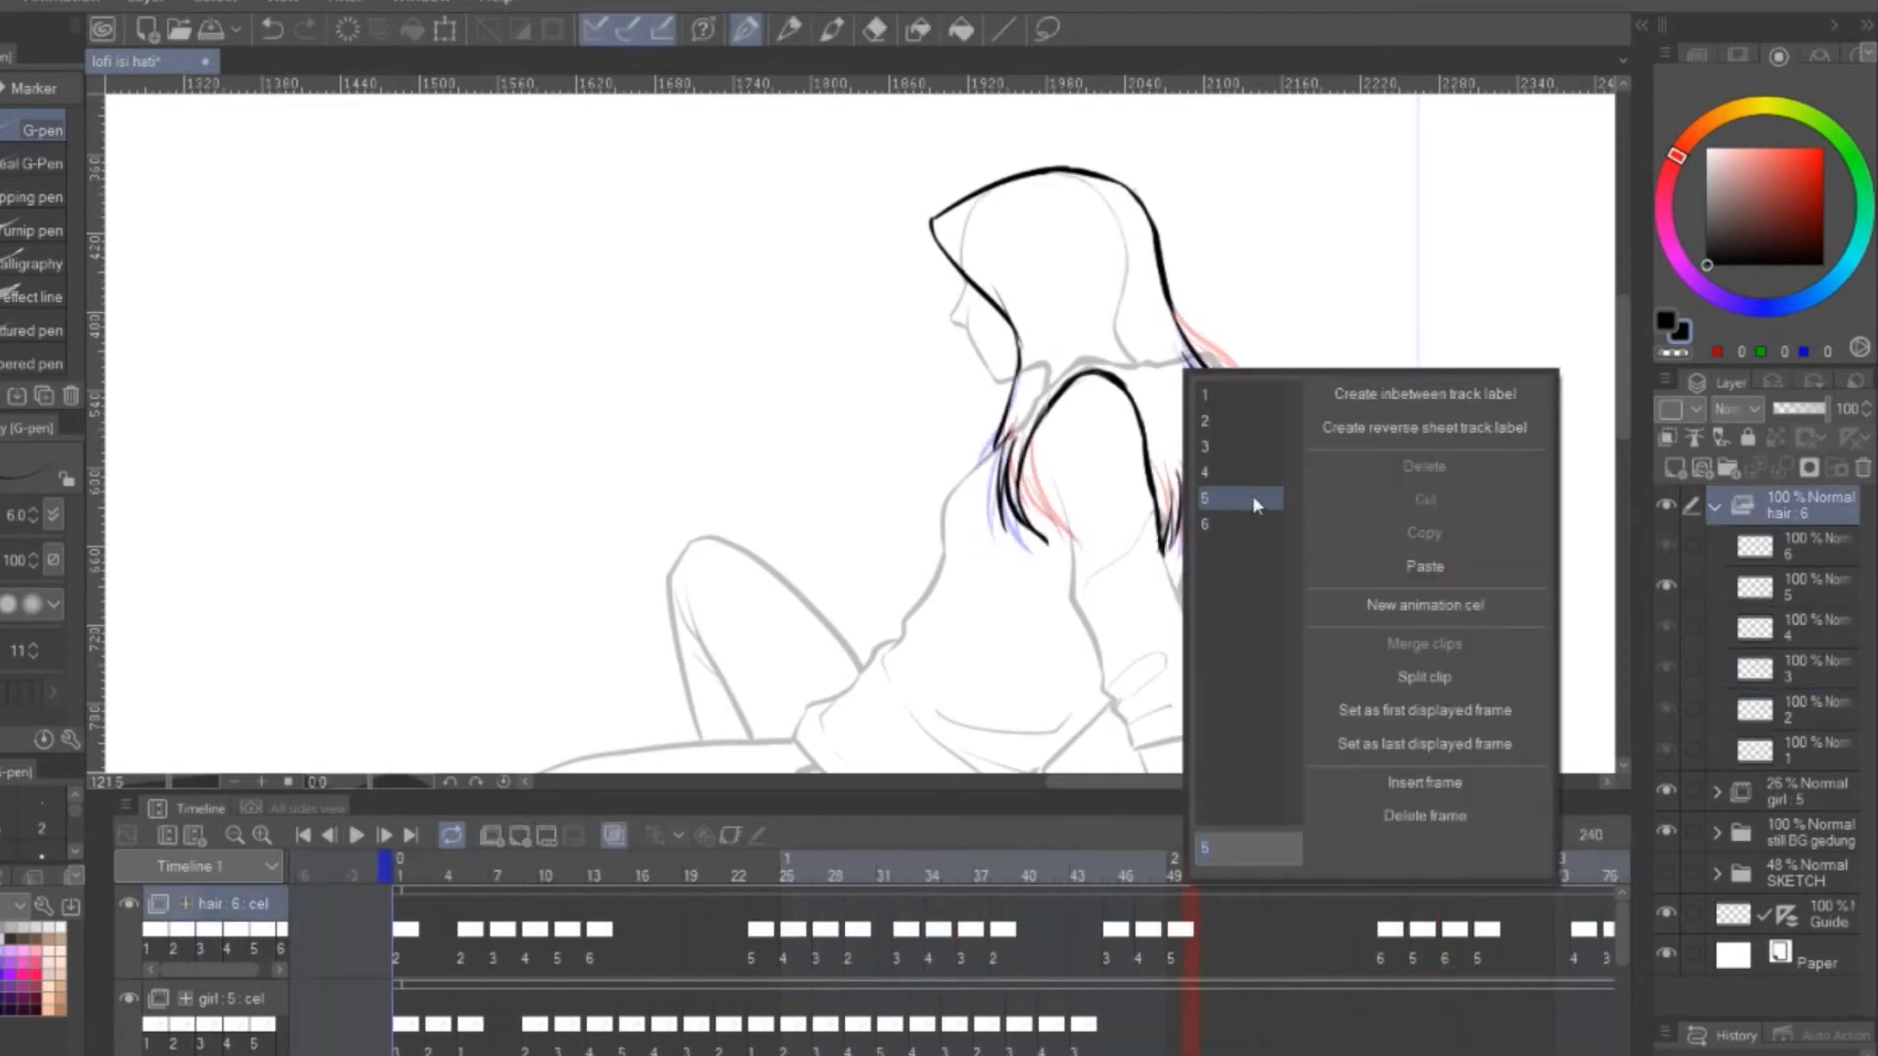
{"action": "left_click", "coordinate": [1253, 522]}
{"action": "right_click", "coordinate": [1206, 927]}
{"action": "left_click", "coordinate": [1244, 497]}
{"action": "right_click", "coordinate": [1223, 928]}
{"action": "left_click", "coordinate": [1271, 522]}
Assign hair cels 5 and 6 to frames 14 and 15 and play the animation
{"action": "right_click", "coordinate": [616, 927]}
{"action": "left_click", "coordinate": [683, 494]}
{"action": "right_click", "coordinate": [629, 927]}
{"action": "left_click", "coordinate": [695, 522]}
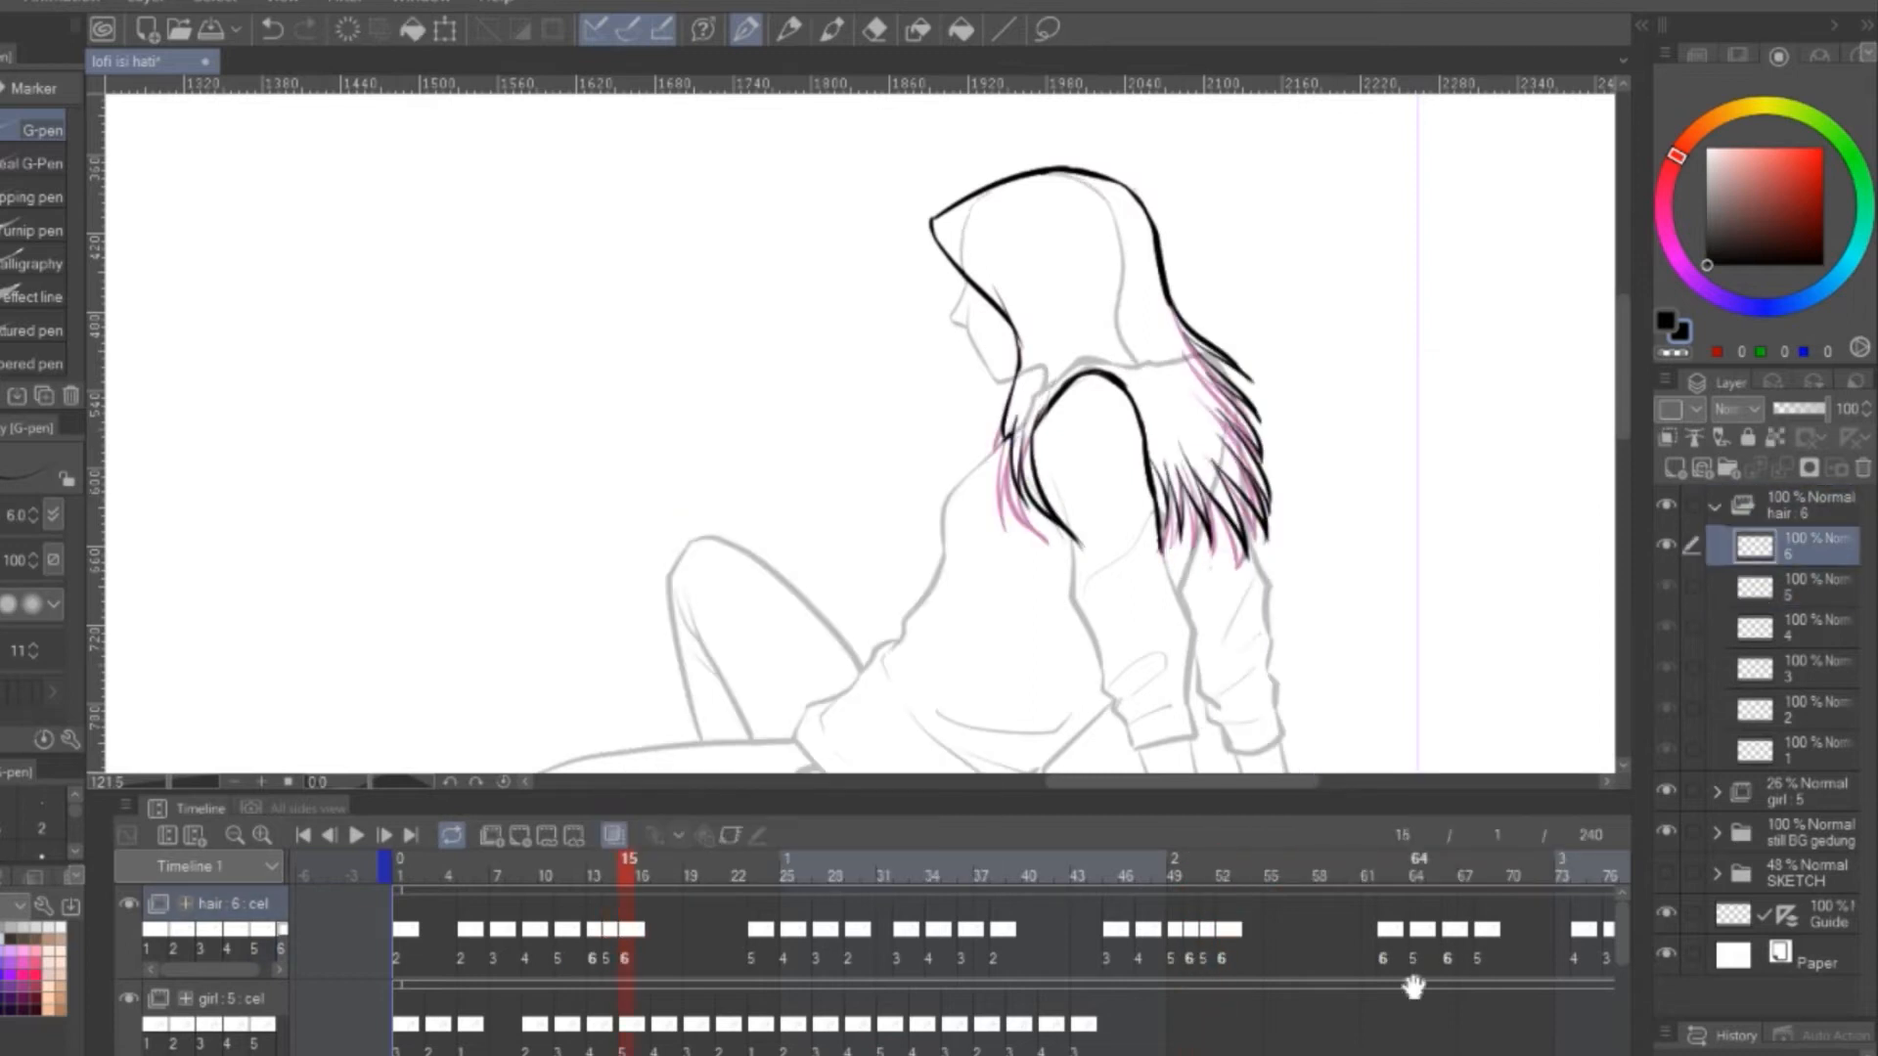
{"action": "left_click_drag", "start_coordinate": [1416, 986], "coordinate": [964, 968]}
{"action": "left_click", "coordinate": [356, 834]}
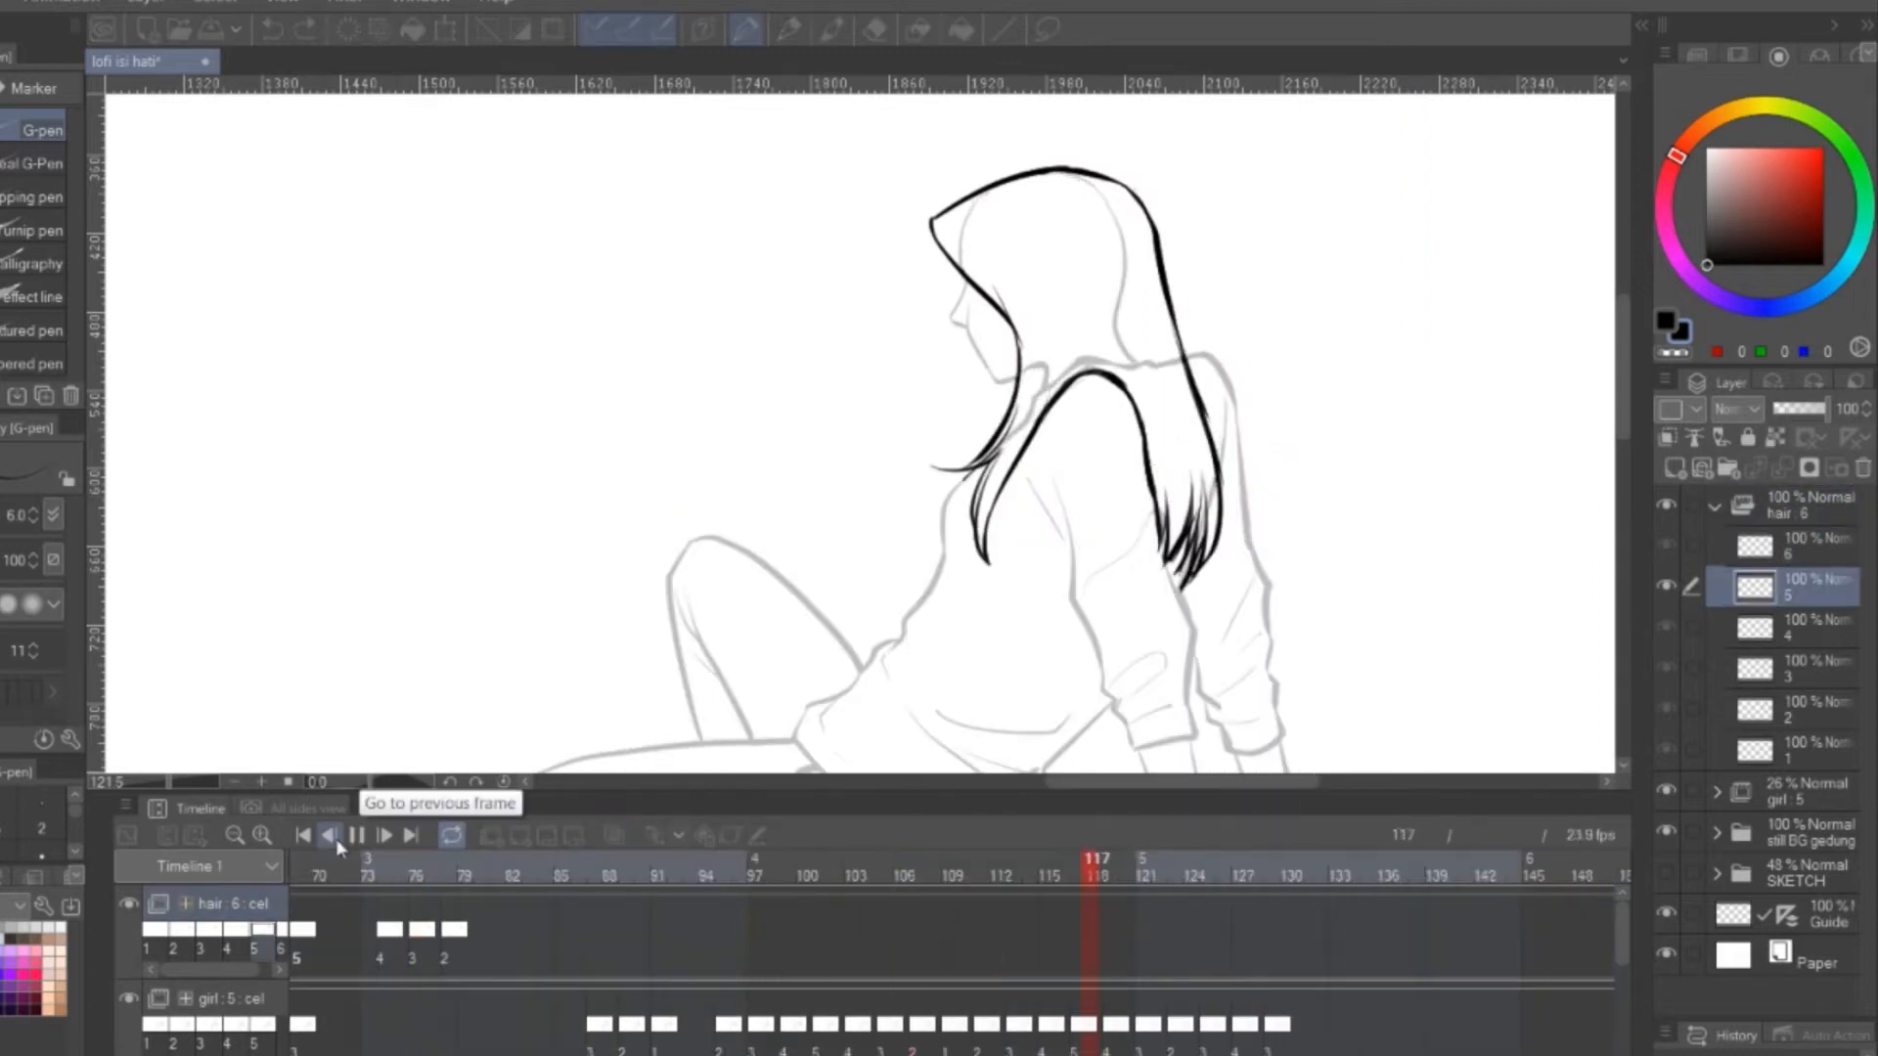
{"action": "left_click", "coordinate": [354, 835]}
Move the following group of hair keyframes to start at frame 69 and assign hair cels 5 and 6 to frames 53 and 54
{"action": "left_click_drag", "start_coordinate": [1301, 1050], "coordinate": [748, 1050]}
{"action": "left_click", "coordinate": [677, 935]}
{"action": "key", "text": "Right"}
{"action": "key", "text": "Left"}
{"action": "key", "text": "Right"}
{"action": "left_click_drag", "start_coordinate": [927, 931], "coordinate": [1056, 931]}
{"action": "right_click", "coordinate": [794, 932]}
{"action": "left_click", "coordinate": [850, 505]}
{"action": "right_click", "coordinate": [813, 931]}
{"action": "left_click", "coordinate": [863, 523]}
{"action": "key", "text": "Right"}
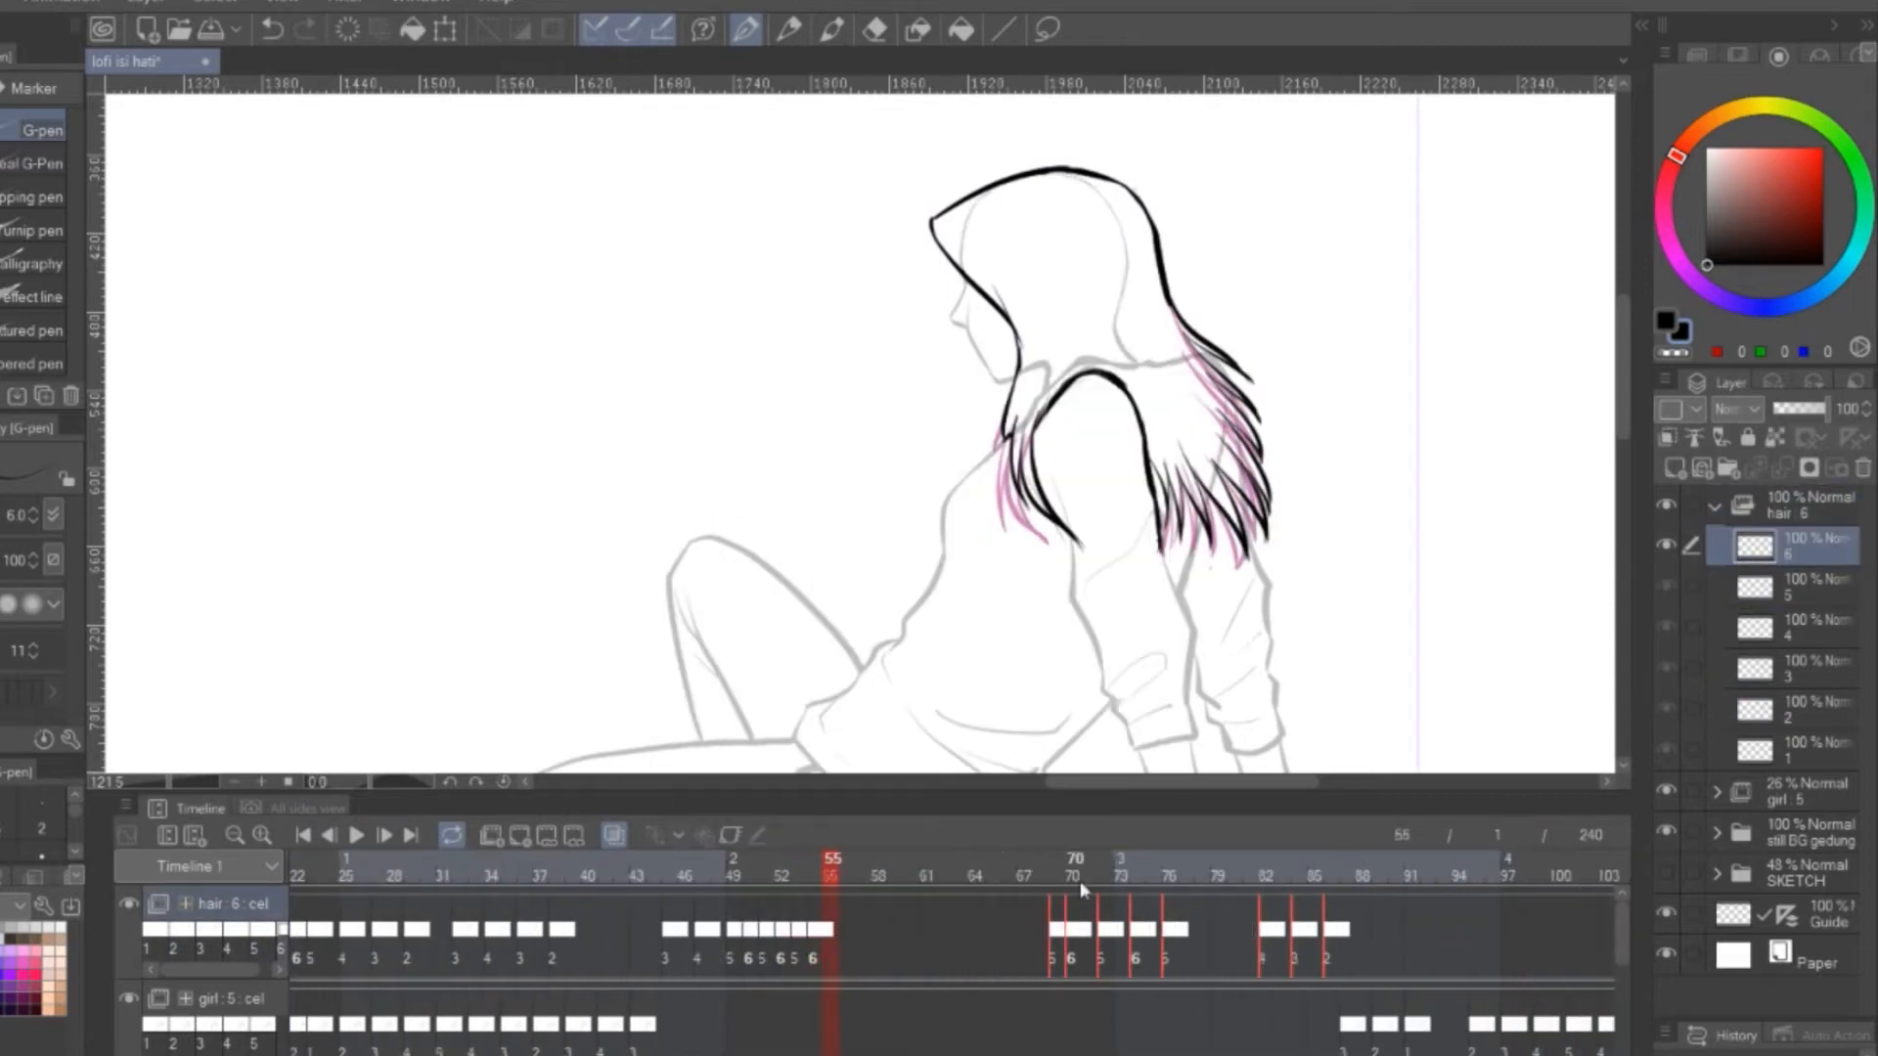
Select the keyframes of the hair track from the start of the timeline for copying
{"action": "right_click", "coordinate": [1037, 931]}
{"action": "right_click", "coordinate": [1043, 932]}
{"action": "left_click", "coordinate": [832, 932]}
{"action": "left_click_drag", "start_coordinate": [860, 1050], "coordinate": [729, 1051]}
{"action": "left_click", "coordinate": [320, 949]}
{"action": "mouse_move", "coordinate": [489, 1051]}
{"action": "left_mouse_down"}
{"action": "mouse_move", "coordinate": [646, 1050]}
{"action": "mouse_move", "coordinate": [465, 1051]}
{"action": "left_mouse_up"}
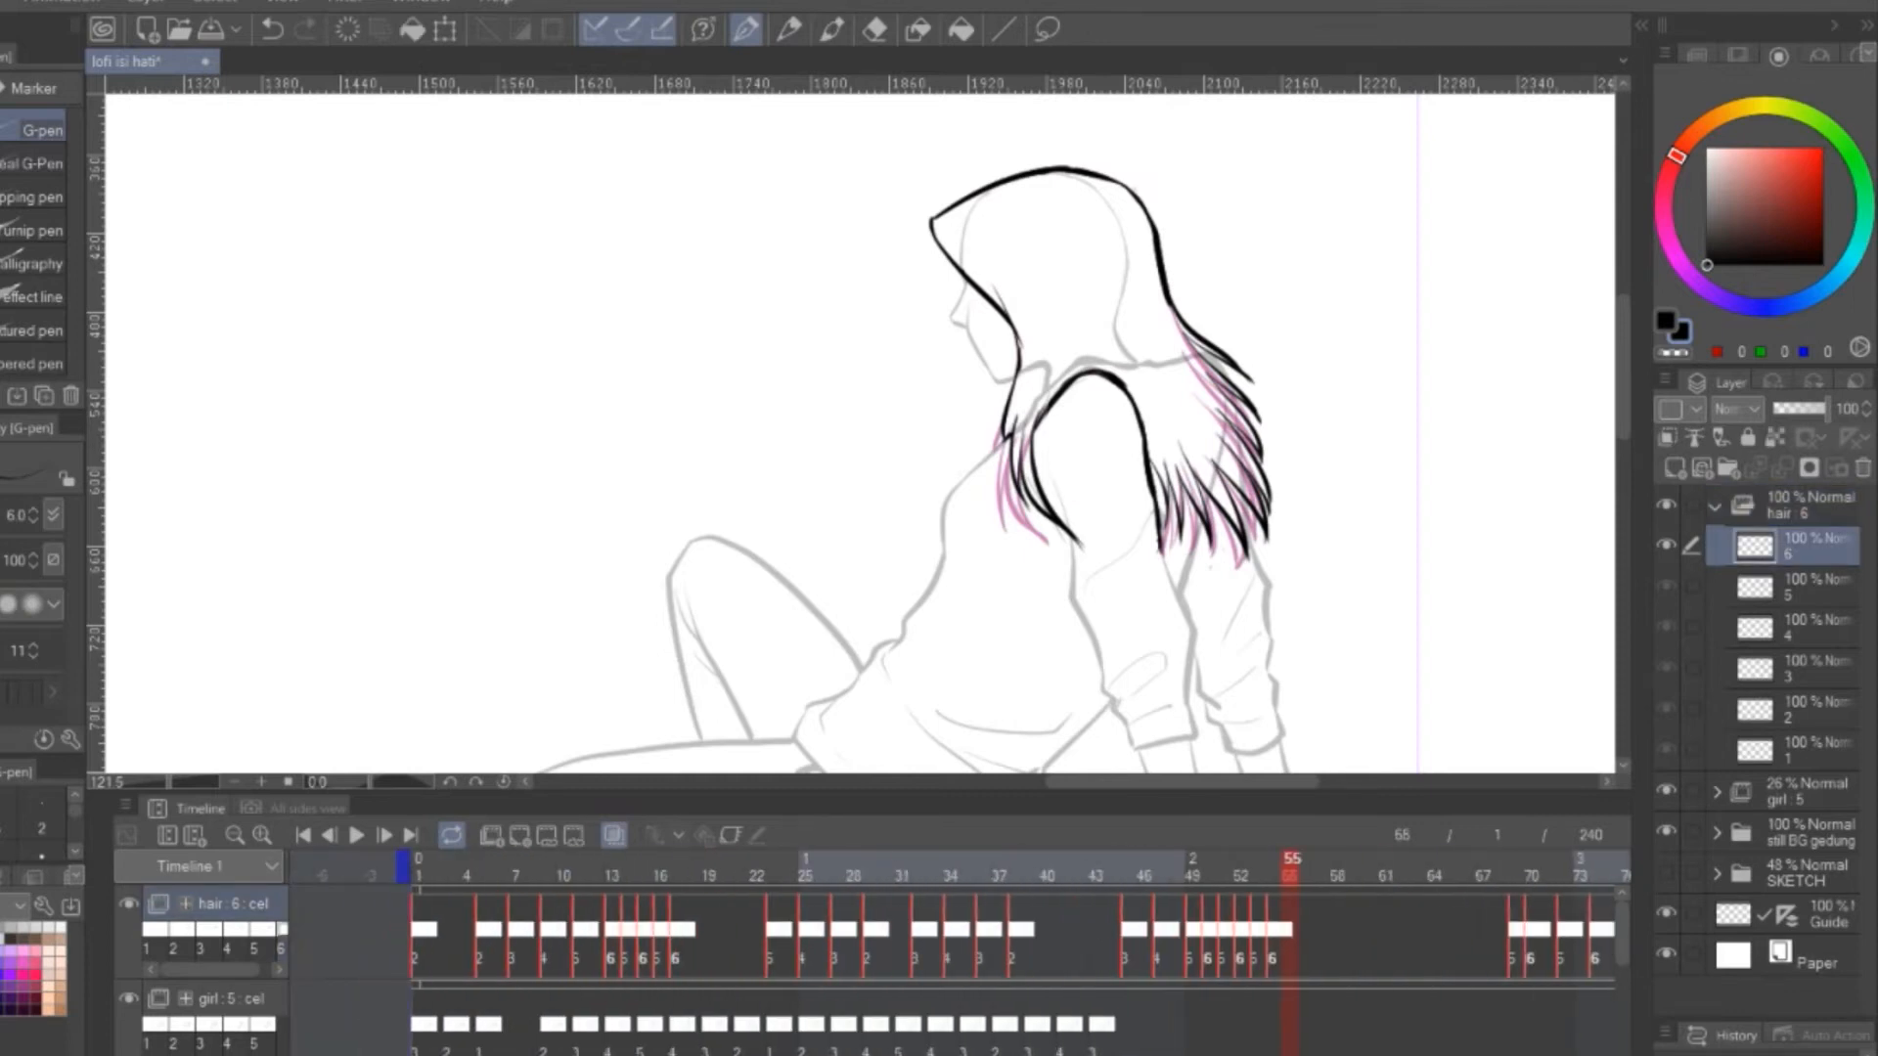
{"action": "right_click", "coordinate": [278, 899]}
{"action": "mouse_move", "coordinate": [562, 848]}
{"action": "left_click", "coordinate": [710, 855]}
{"action": "right_click", "coordinate": [273, 905]}
{"action": "left_click", "coordinate": [704, 886]}
Try to paste the copied hair keyframes further along the hair track, and undo the paste
{"action": "left_click_drag", "start_coordinate": [489, 1050], "coordinate": [1134, 1050]}
{"action": "left_click_drag", "start_coordinate": [327, 949], "coordinate": [441, 959]}
{"action": "right_click", "coordinate": [651, 892]}
{"action": "left_click", "coordinate": [422, 965]}
{"action": "left_click_drag", "start_coordinate": [489, 1050], "coordinate": [812, 1050]}
{"action": "left_click", "coordinate": [852, 947]}
{"action": "key", "text": "ctrl+v"}
{"action": "left_click", "coordinate": [1116, 402]}
{"action": "key", "text": "ctrl+z"}
Select the hair cel sequence again and paste a copy of its keyframes further along the hair track
{"action": "left_click_drag", "start_coordinate": [1159, 937], "coordinate": [369, 980]}
{"action": "right_click", "coordinate": [897, 919]}
{"action": "left_click", "coordinate": [988, 655]}
{"action": "left_click", "coordinate": [1019, 944]}
{"action": "mouse_move", "coordinate": [811, 1050]}
{"action": "left_mouse_down"}
{"action": "mouse_move", "coordinate": [1056, 1051]}
{"action": "mouse_move", "coordinate": [810, 1050]}
{"action": "left_mouse_up"}
{"action": "right_click", "coordinate": [1047, 892]}
{"action": "left_click", "coordinate": [1139, 655]}
Save the file and play the animation with the whole figure in view
{"action": "key", "text": "ctrl+s"}
{"action": "scroll", "coordinate": [1135, 367], "scroll_direction": "down", "scroll_amount": 2}
{"action": "left_click", "coordinate": [356, 835]}
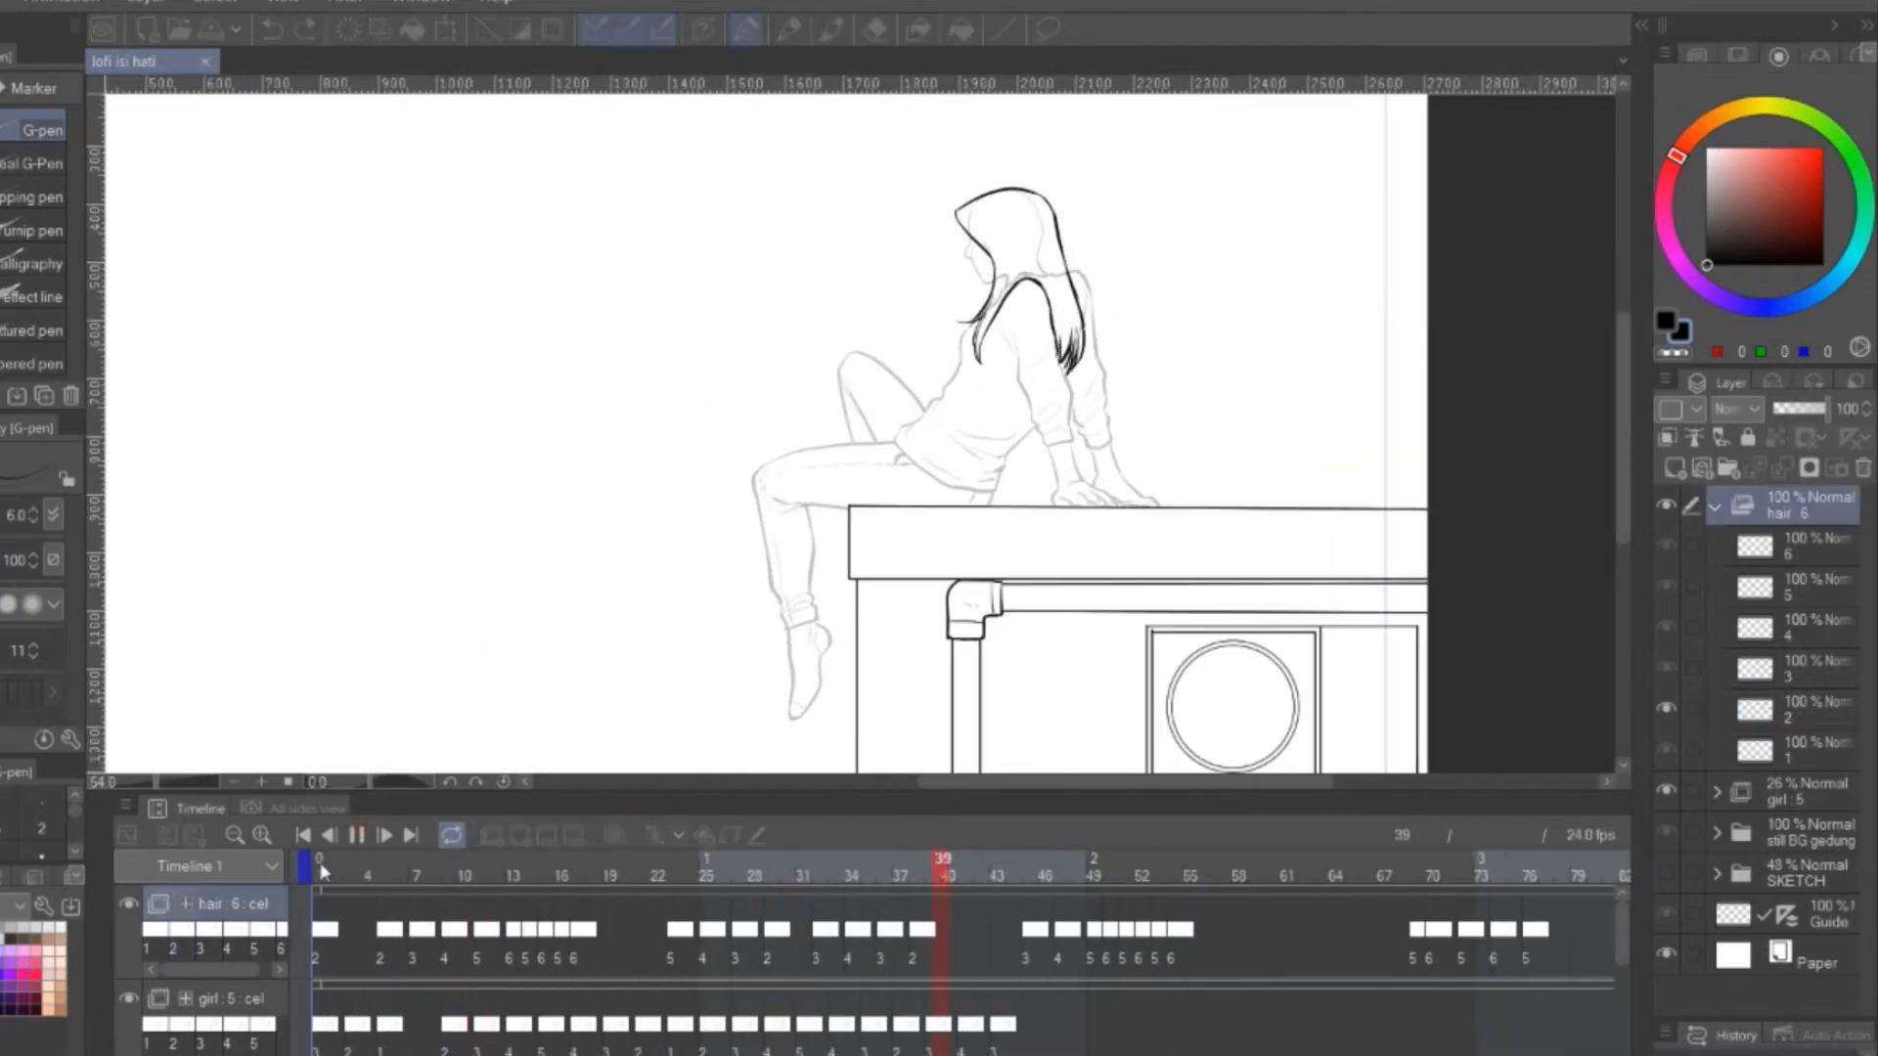
{"action": "left_click", "coordinate": [356, 835]}
Retime the hair and girl tracks in the remaining part of the timeline
{"action": "left_click_drag", "start_coordinate": [1623, 929], "coordinate": [1626, 1048]}
{"action": "left_click_drag", "start_coordinate": [1173, 1050], "coordinate": [839, 1050]}
{"action": "left_click_drag", "start_coordinate": [1622, 1025], "coordinate": [1625, 968]}
{"action": "left_click_drag", "start_coordinate": [851, 1051], "coordinate": [1134, 1051]}
{"action": "left_click_drag", "start_coordinate": [930, 945], "coordinate": [1477, 953]}
{"action": "left_click_drag", "start_coordinate": [900, 999], "coordinate": [1477, 1000]}
{"action": "key", "text": "ctrl+z"}
{"action": "left_click_drag", "start_coordinate": [898, 1035], "coordinate": [1483, 1035]}
{"action": "left_click", "coordinate": [152, 951]}
{"action": "left_click_drag", "start_coordinate": [1478, 945], "coordinate": [1670, 949]}
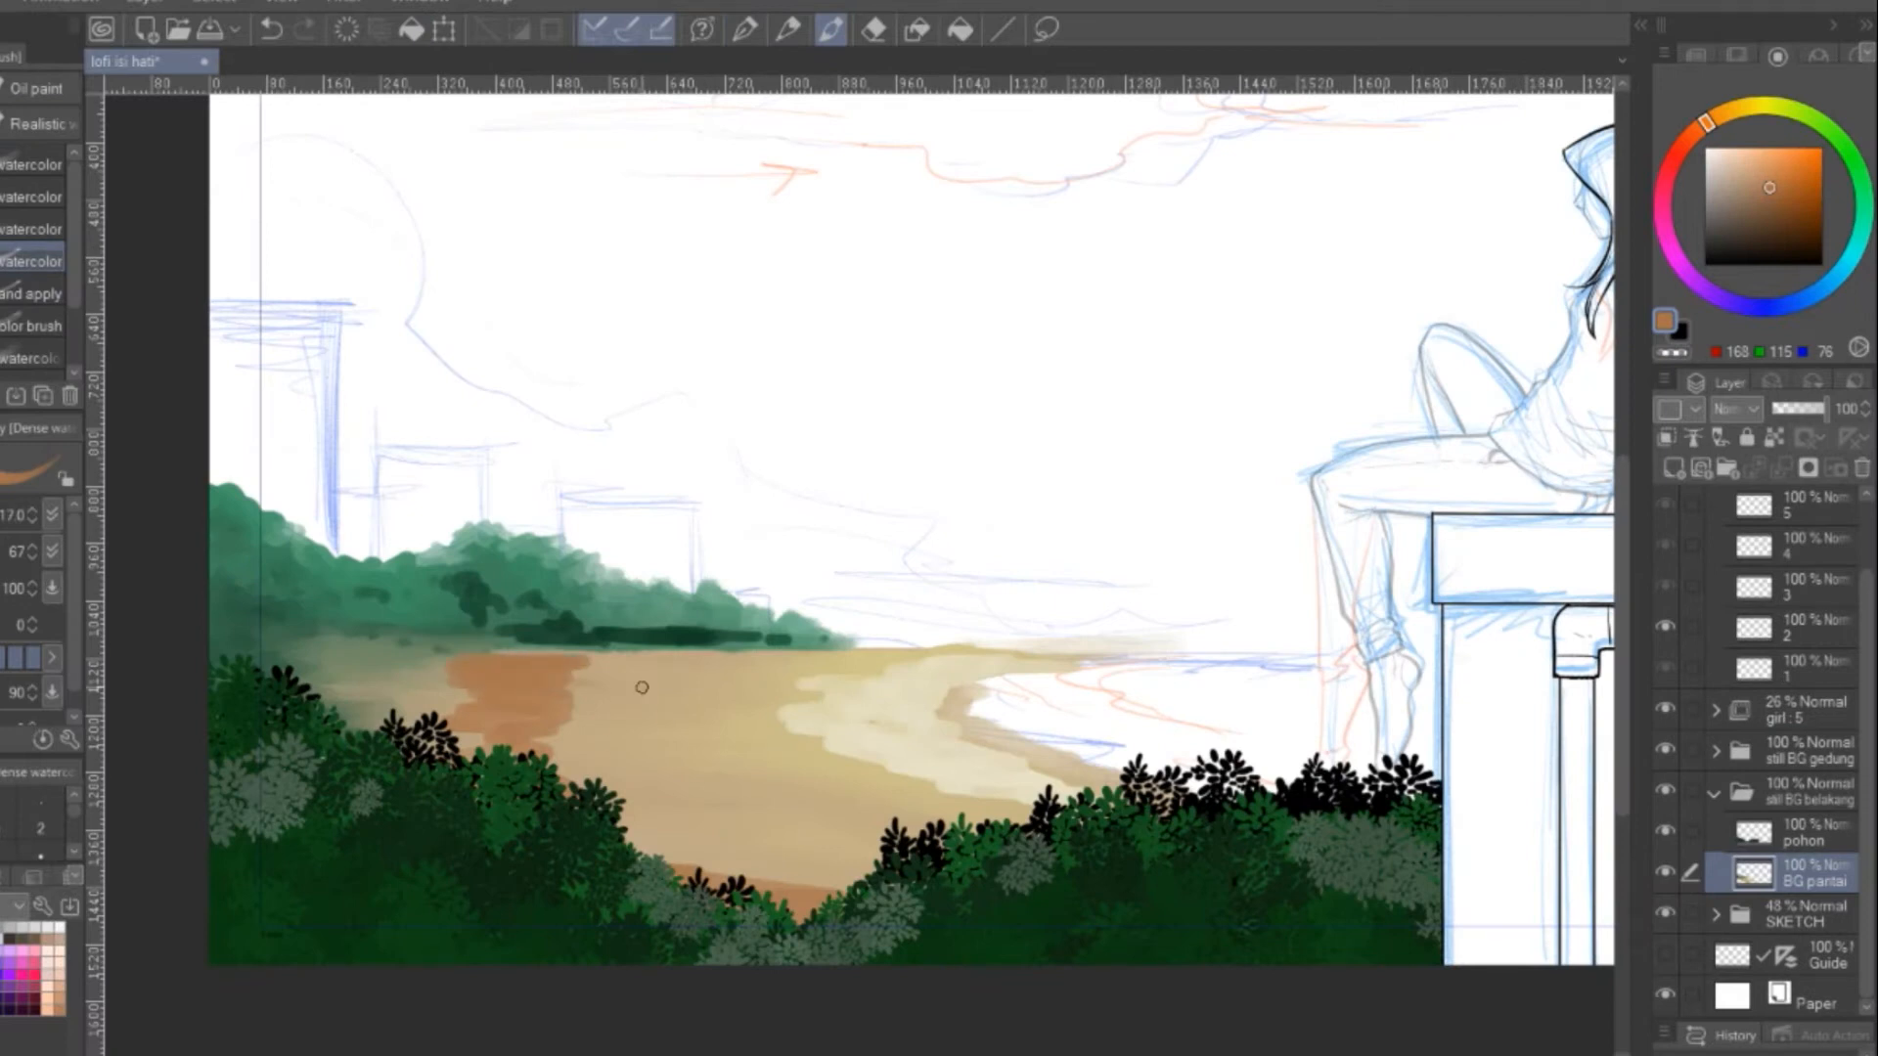
Paint orange-brown tones onto the beach sand on the BG pantai layer and blend them into the sand
{"action": "left_click_drag", "start_coordinate": [641, 690], "coordinate": [616, 749]}
{"action": "left_click_drag", "start_coordinate": [673, 788], "coordinate": [784, 835]}
{"action": "key", "text": "j"}
{"action": "left_click_drag", "start_coordinate": [577, 669], "coordinate": [638, 669]}
{"action": "left_click_drag", "start_coordinate": [470, 675], "coordinate": [430, 706]}
{"action": "left_click_drag", "start_coordinate": [547, 724], "coordinate": [658, 662]}
{"action": "left_click_drag", "start_coordinate": [675, 782], "coordinate": [734, 858]}
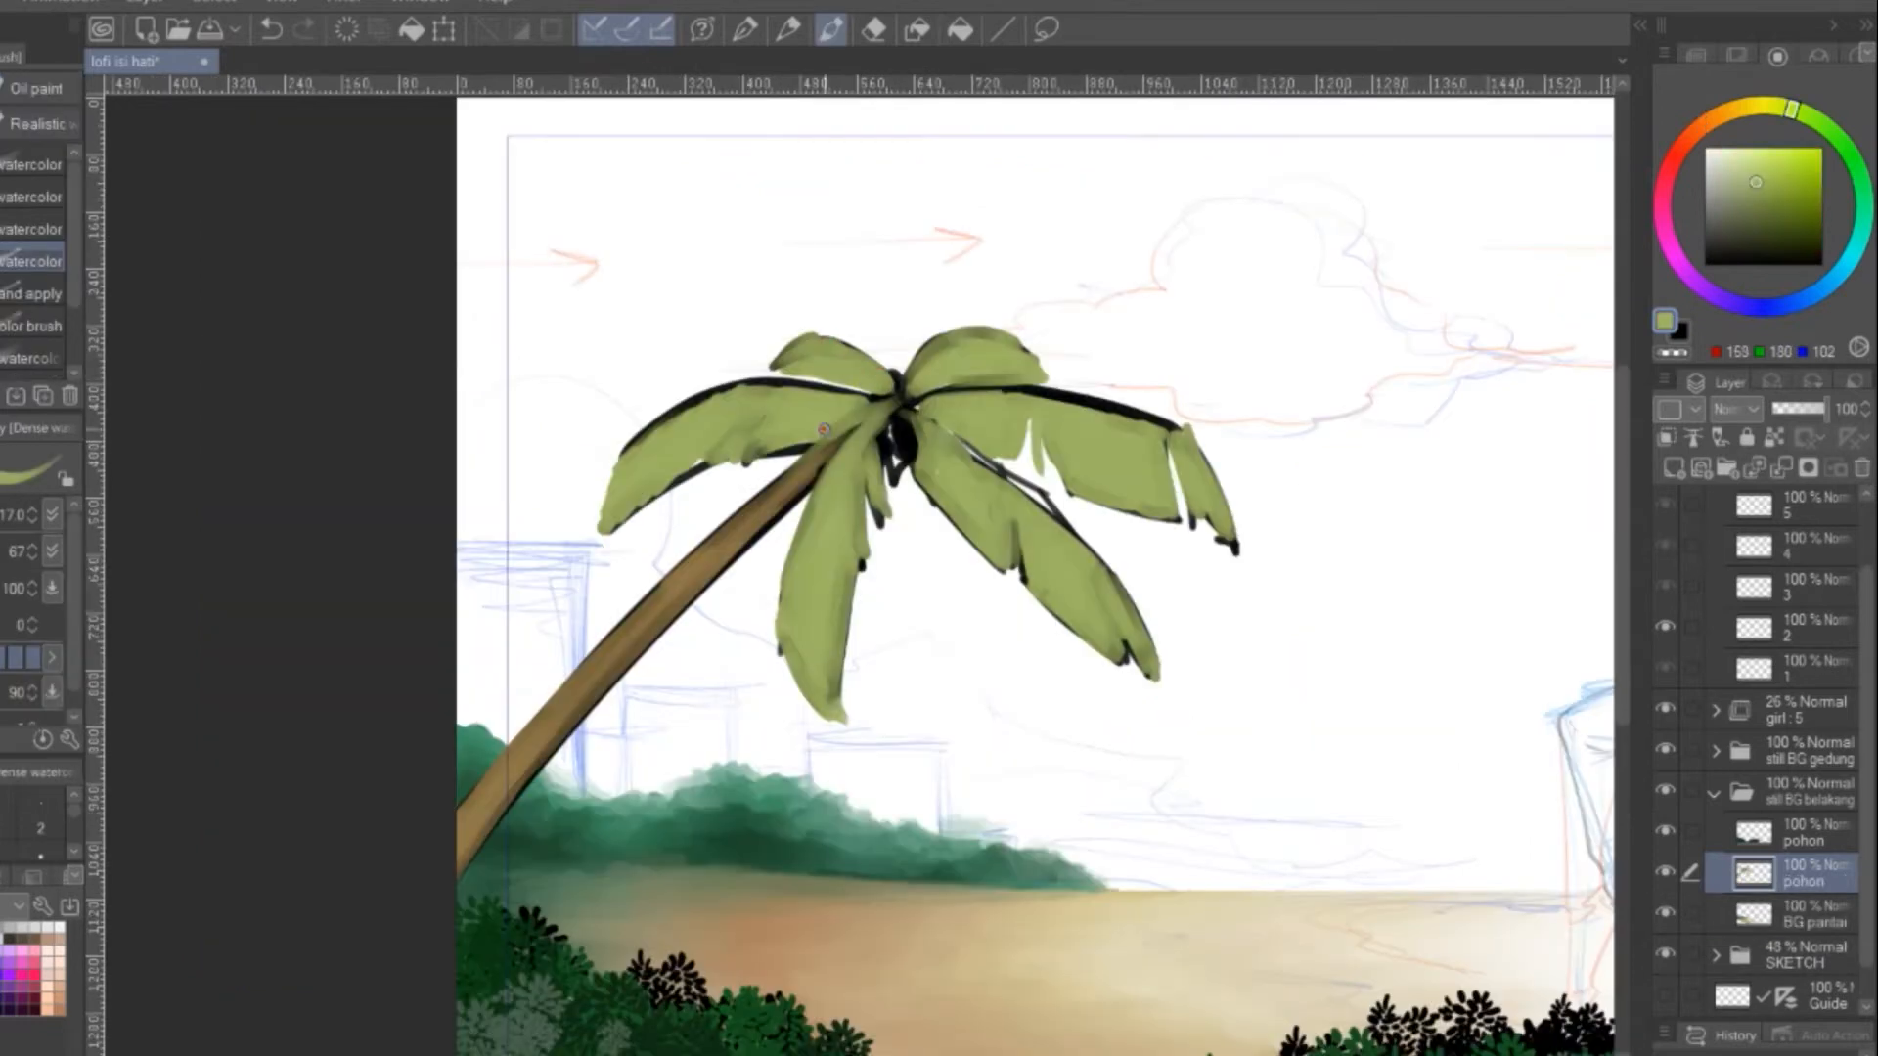
Shade the palm fronds on the pohon layer with darker green watercolor strokes and erase thin slits into their edges
{"action": "left_click_drag", "start_coordinate": [1076, 596], "coordinate": [1162, 686]}
{"action": "left_click_drag", "start_coordinate": [978, 494], "coordinate": [1010, 572]}
{"action": "left_click_drag", "start_coordinate": [1066, 494], "coordinate": [1188, 523]}
{"action": "left_click_drag", "start_coordinate": [1201, 452], "coordinate": [1240, 564]}
{"action": "left_click_drag", "start_coordinate": [892, 425], "coordinate": [883, 494]}
{"action": "left_click_drag", "start_coordinate": [860, 401], "coordinate": [646, 493]}
{"action": "left_click_drag", "start_coordinate": [636, 504], "coordinate": [607, 536]}
{"action": "left_click_drag", "start_coordinate": [858, 374], "coordinate": [790, 367]}
{"action": "left_click_drag", "start_coordinate": [925, 383], "coordinate": [1037, 370]}
{"action": "left_click_drag", "start_coordinate": [1022, 415], "coordinate": [1030, 460]}
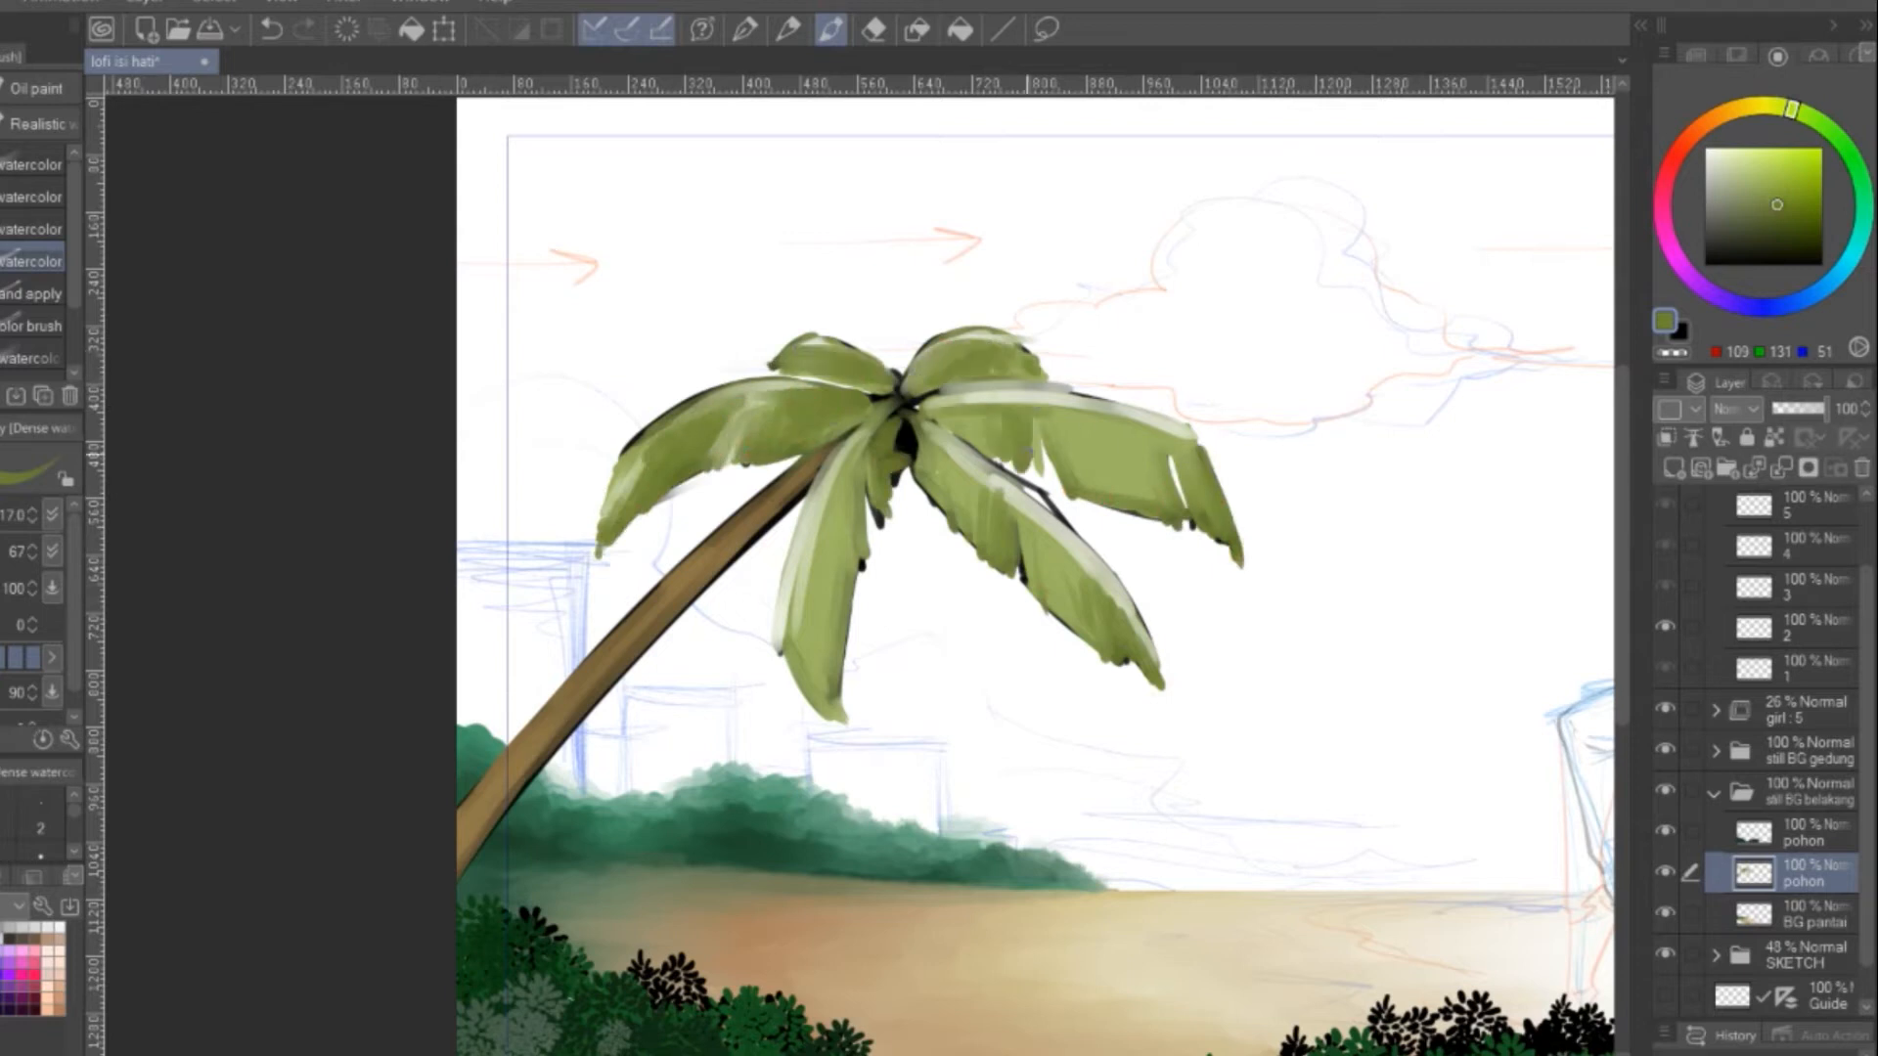
{"action": "key", "text": "e"}
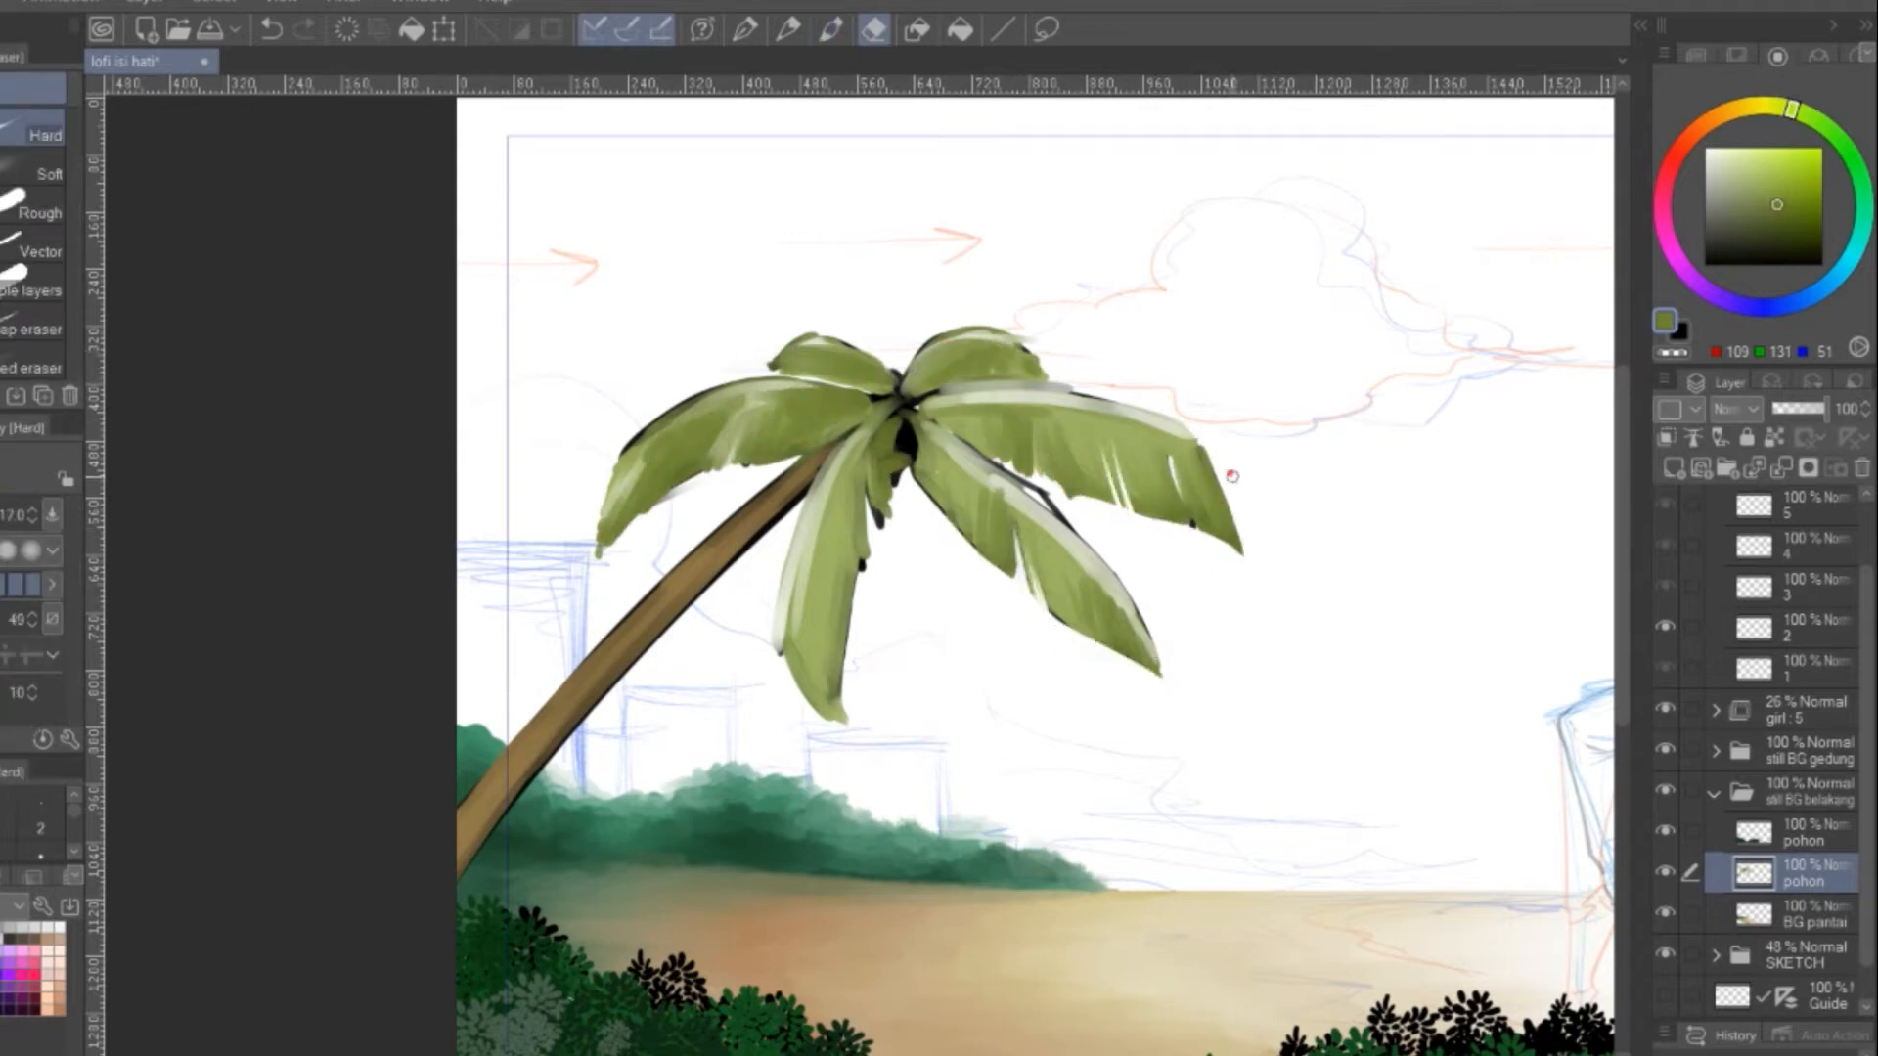
Paint brown, dark green and near-black shading onto the palm's crown and fronds
{"action": "key", "text": "b"}
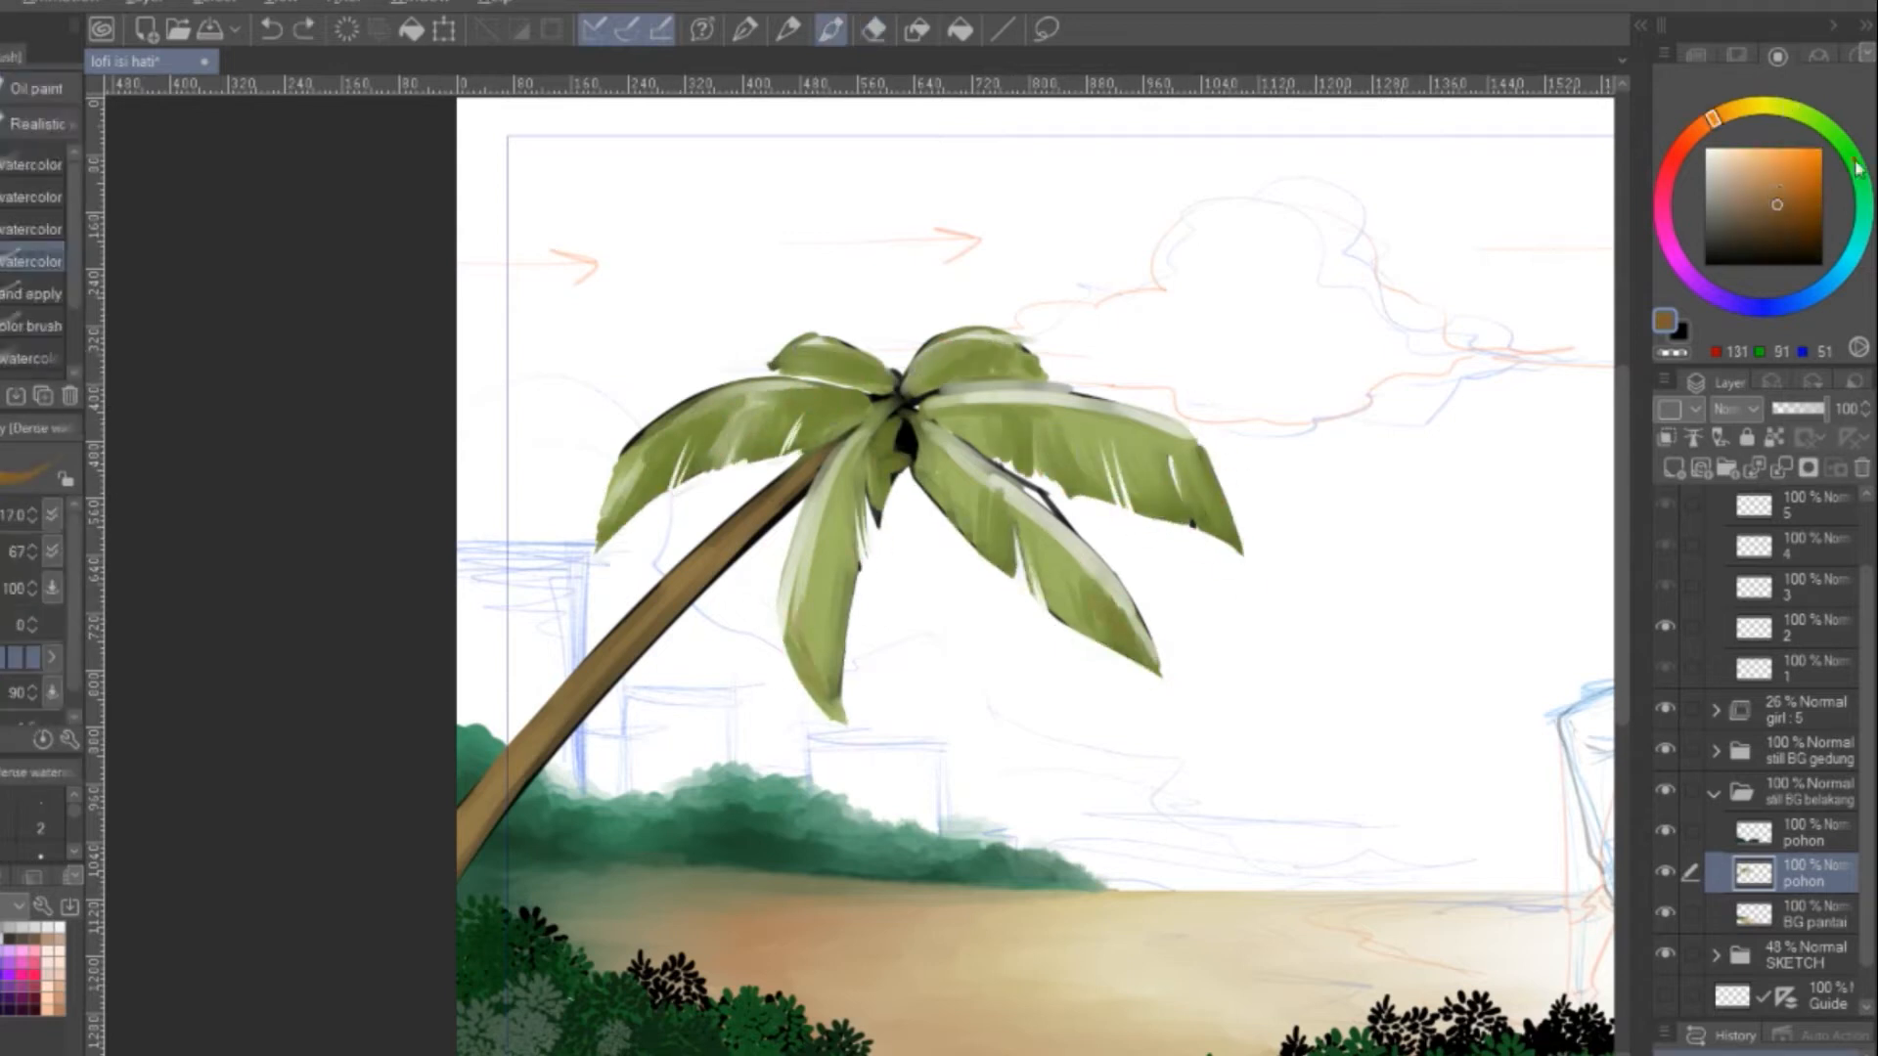
{"action": "left_click", "coordinate": [909, 431], "text": "alt"}
{"action": "mouse_move", "coordinate": [927, 394]}
{"action": "left_mouse_down"}
{"action": "mouse_move", "coordinate": [1203, 442]}
{"action": "mouse_move", "coordinate": [1005, 369]}
{"action": "left_mouse_up"}
{"action": "left_click", "coordinate": [533, 993], "text": "alt"}
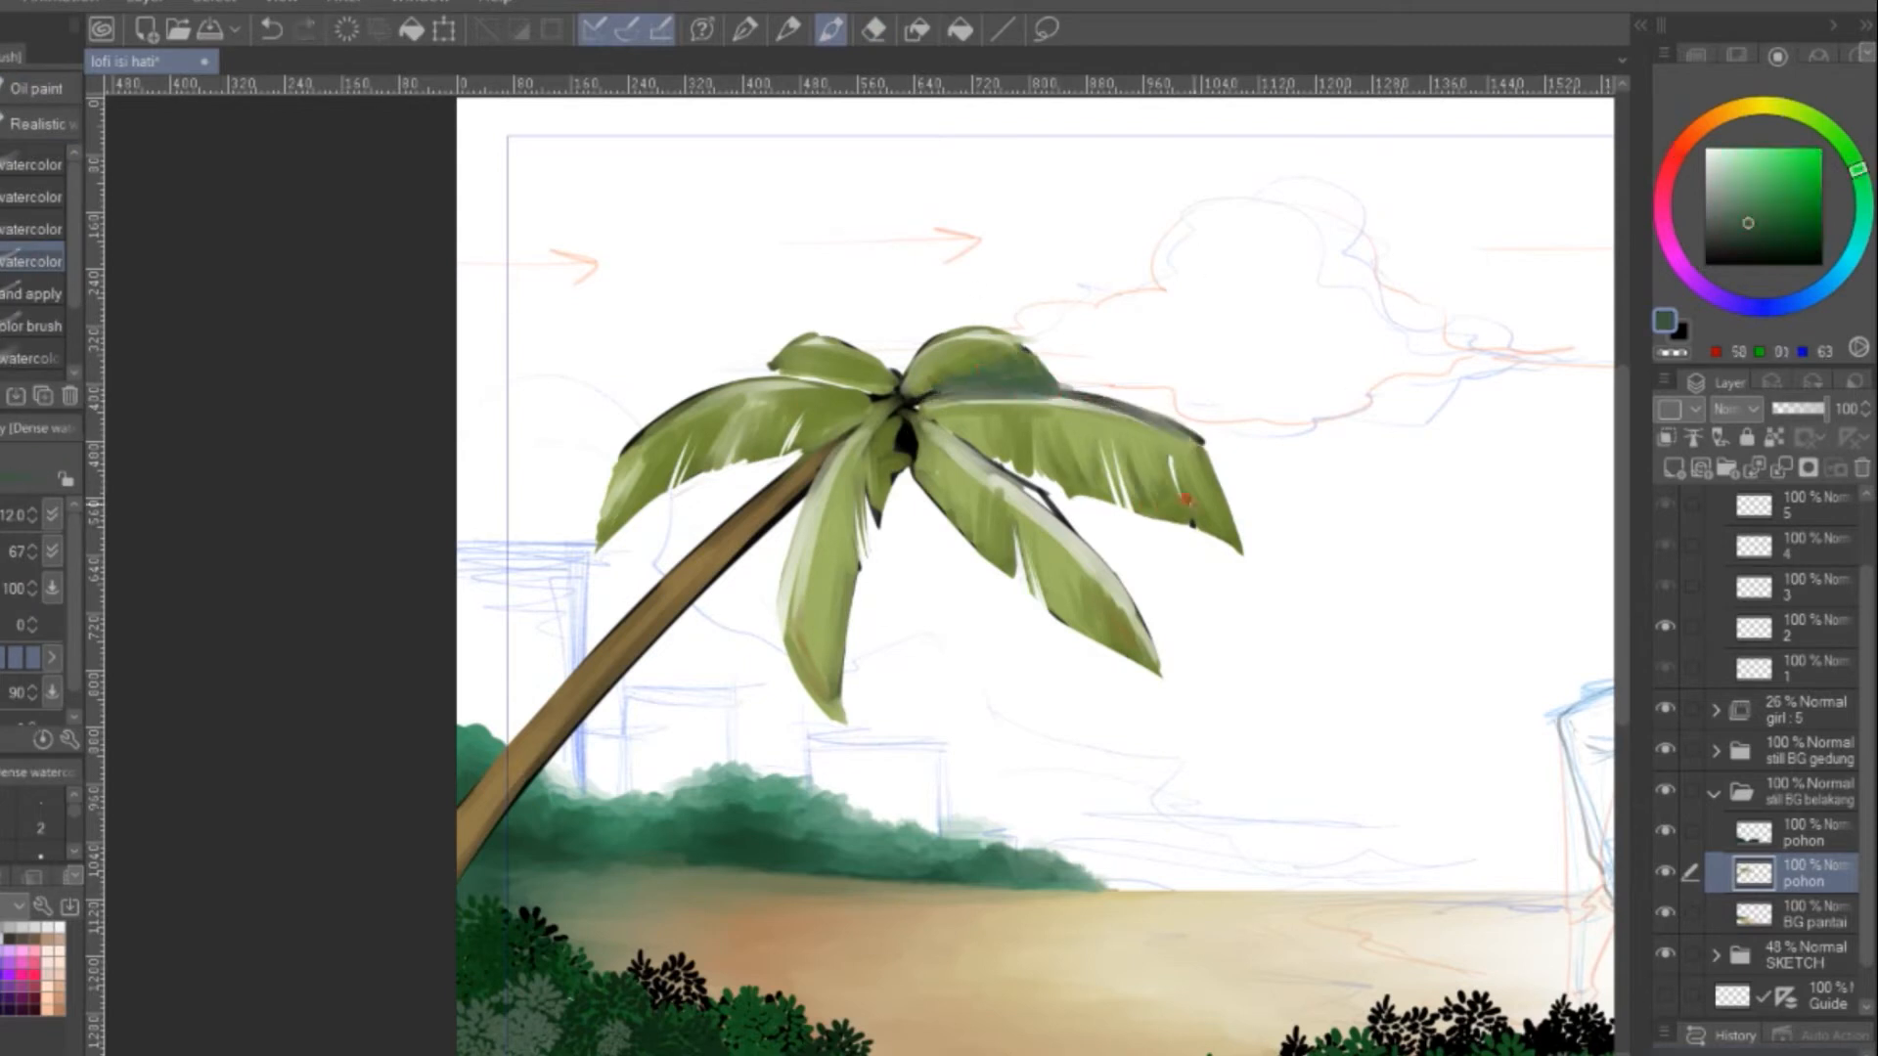
{"action": "left_click_drag", "start_coordinate": [1081, 585], "coordinate": [1124, 633]}
{"action": "left_click_drag", "start_coordinate": [899, 428], "coordinate": [892, 477]}
{"action": "left_click", "coordinate": [910, 445], "text": "alt"}
{"action": "left_click_drag", "start_coordinate": [905, 395], "coordinate": [948, 386]}
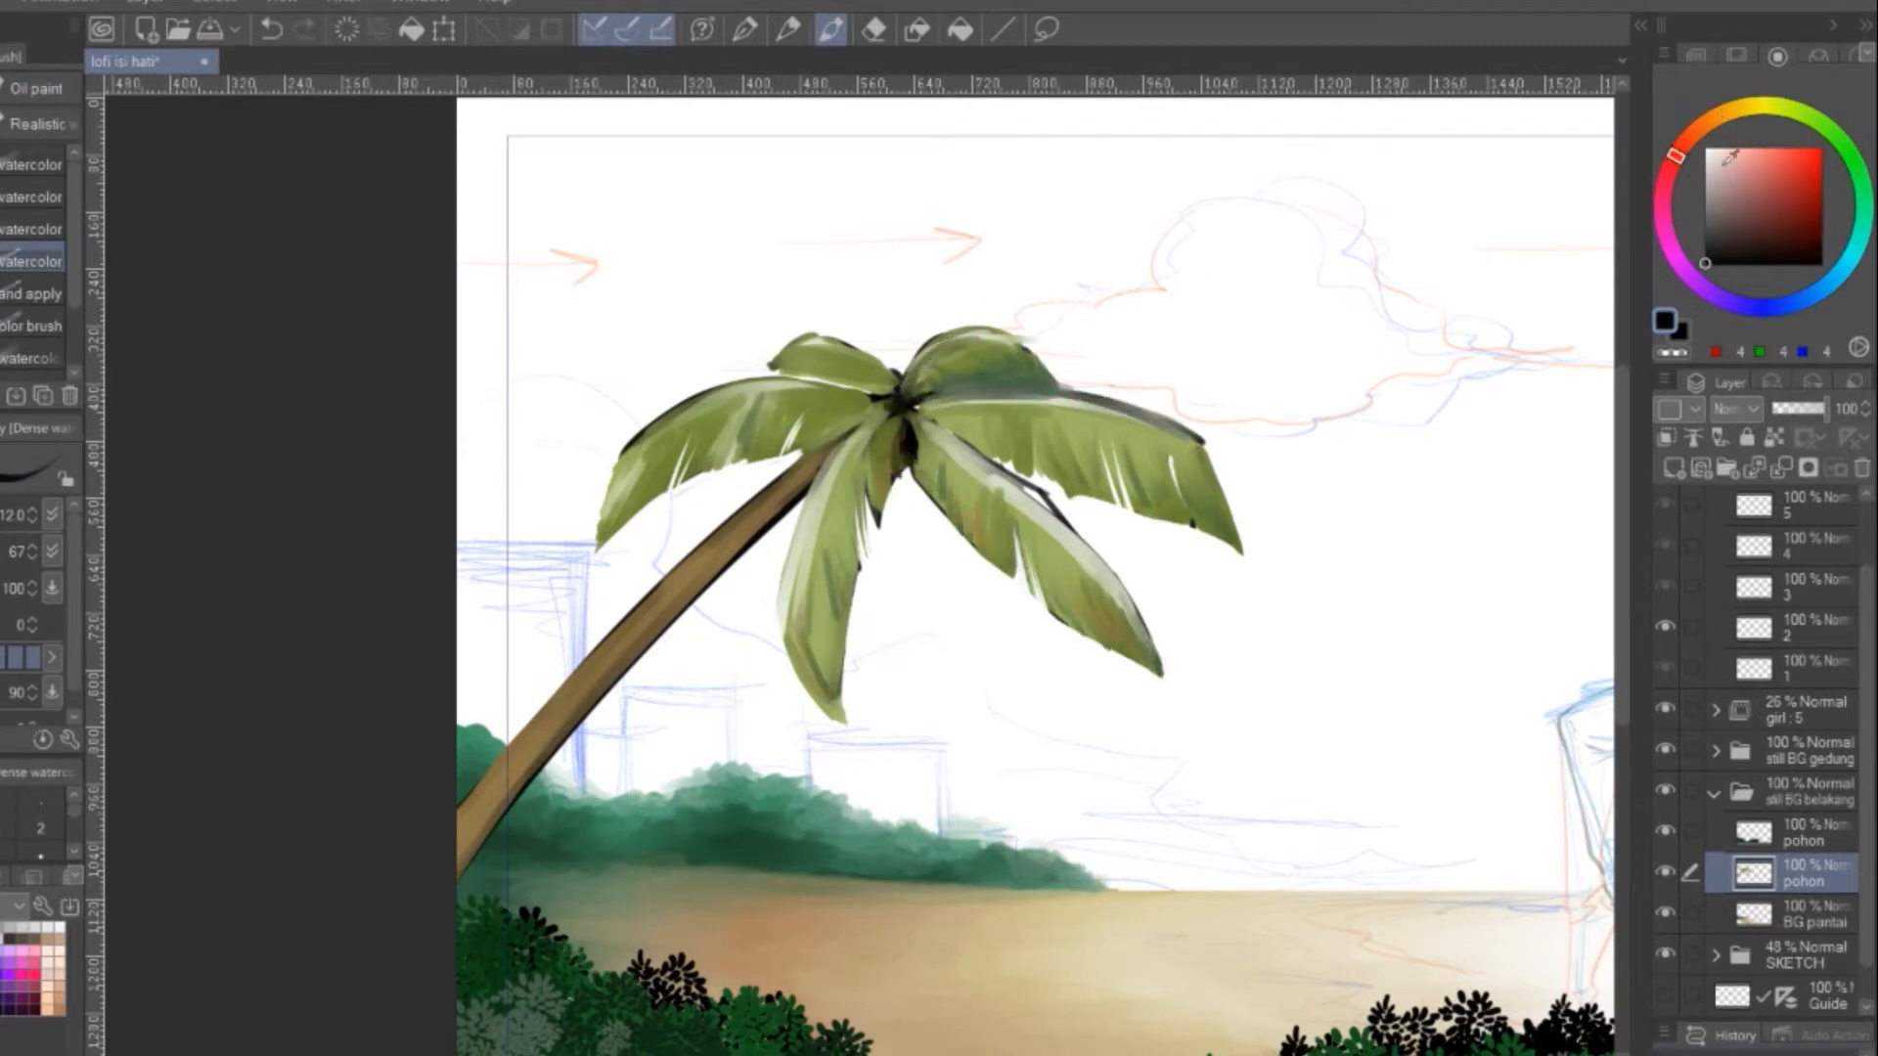
Paint light green strands on the fronds and ringed bark segments on the palm trunk
{"action": "left_click", "coordinate": [1026, 512], "text": "alt"}
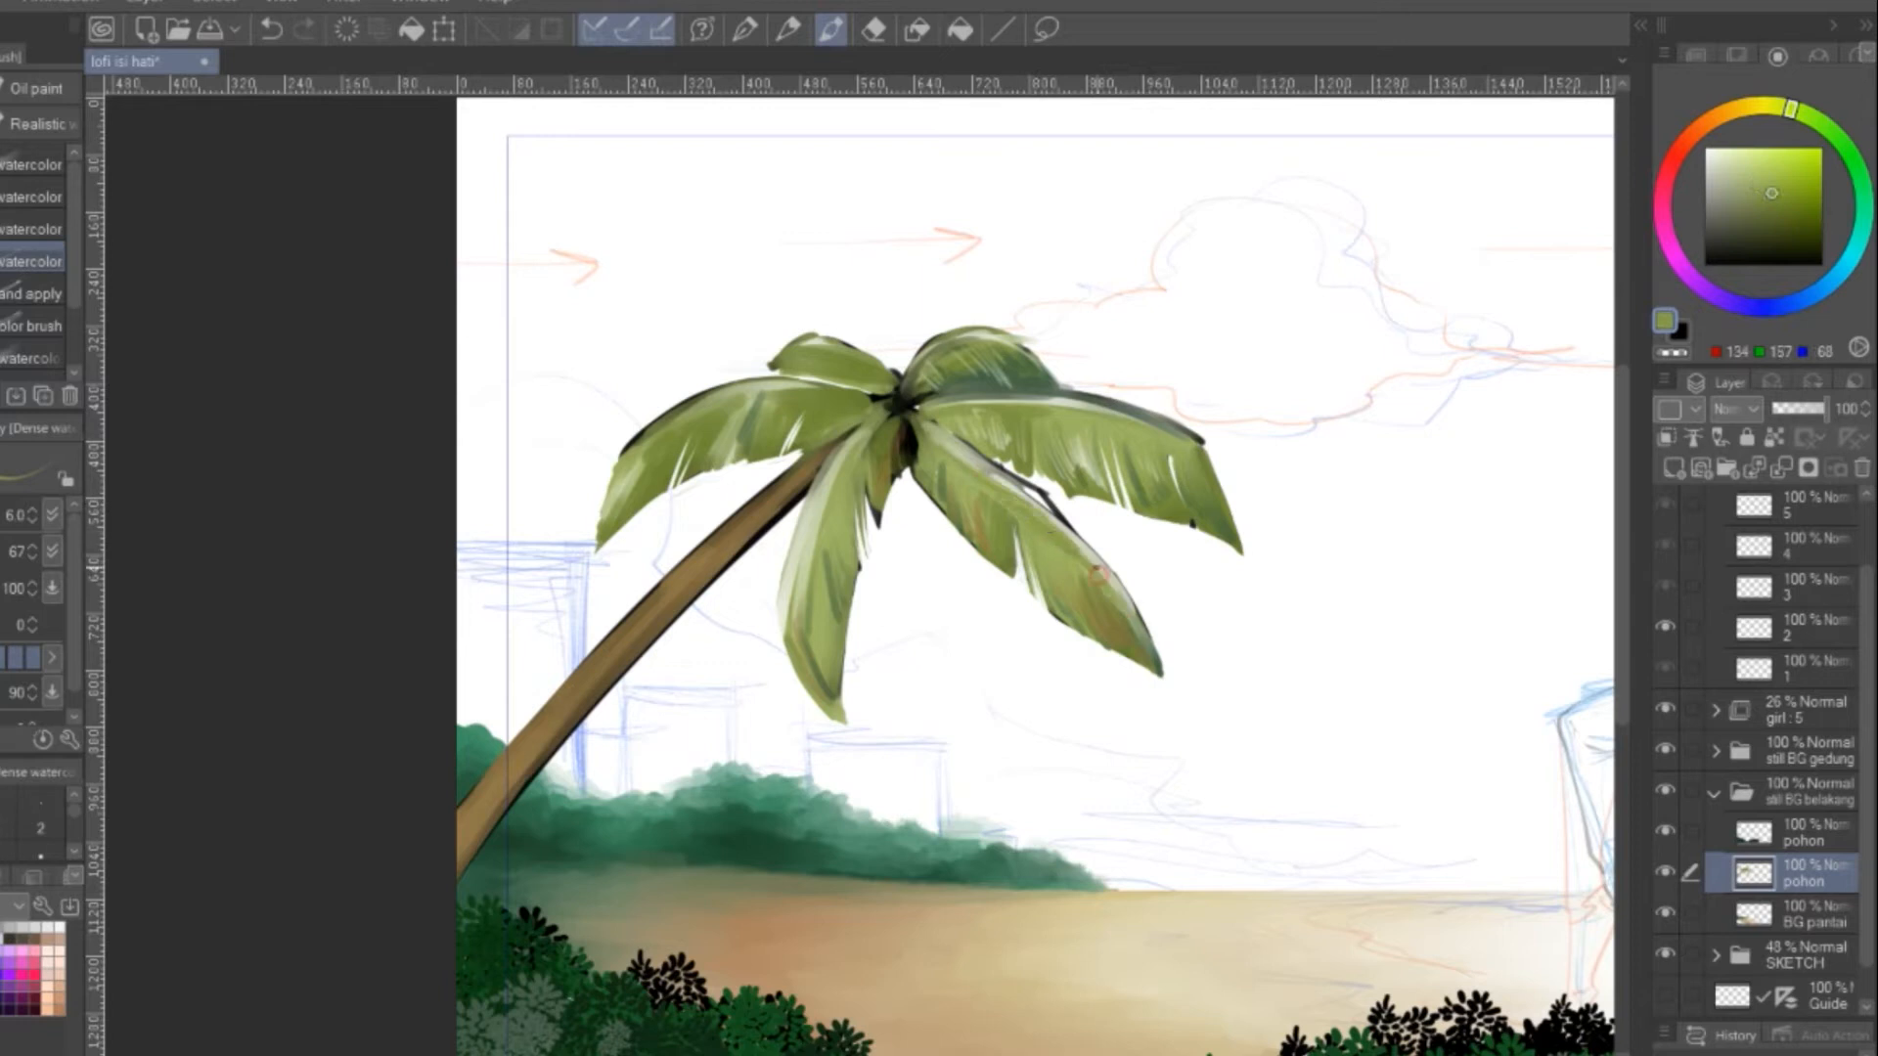
{"action": "left_click", "coordinate": [769, 512], "text": "alt"}
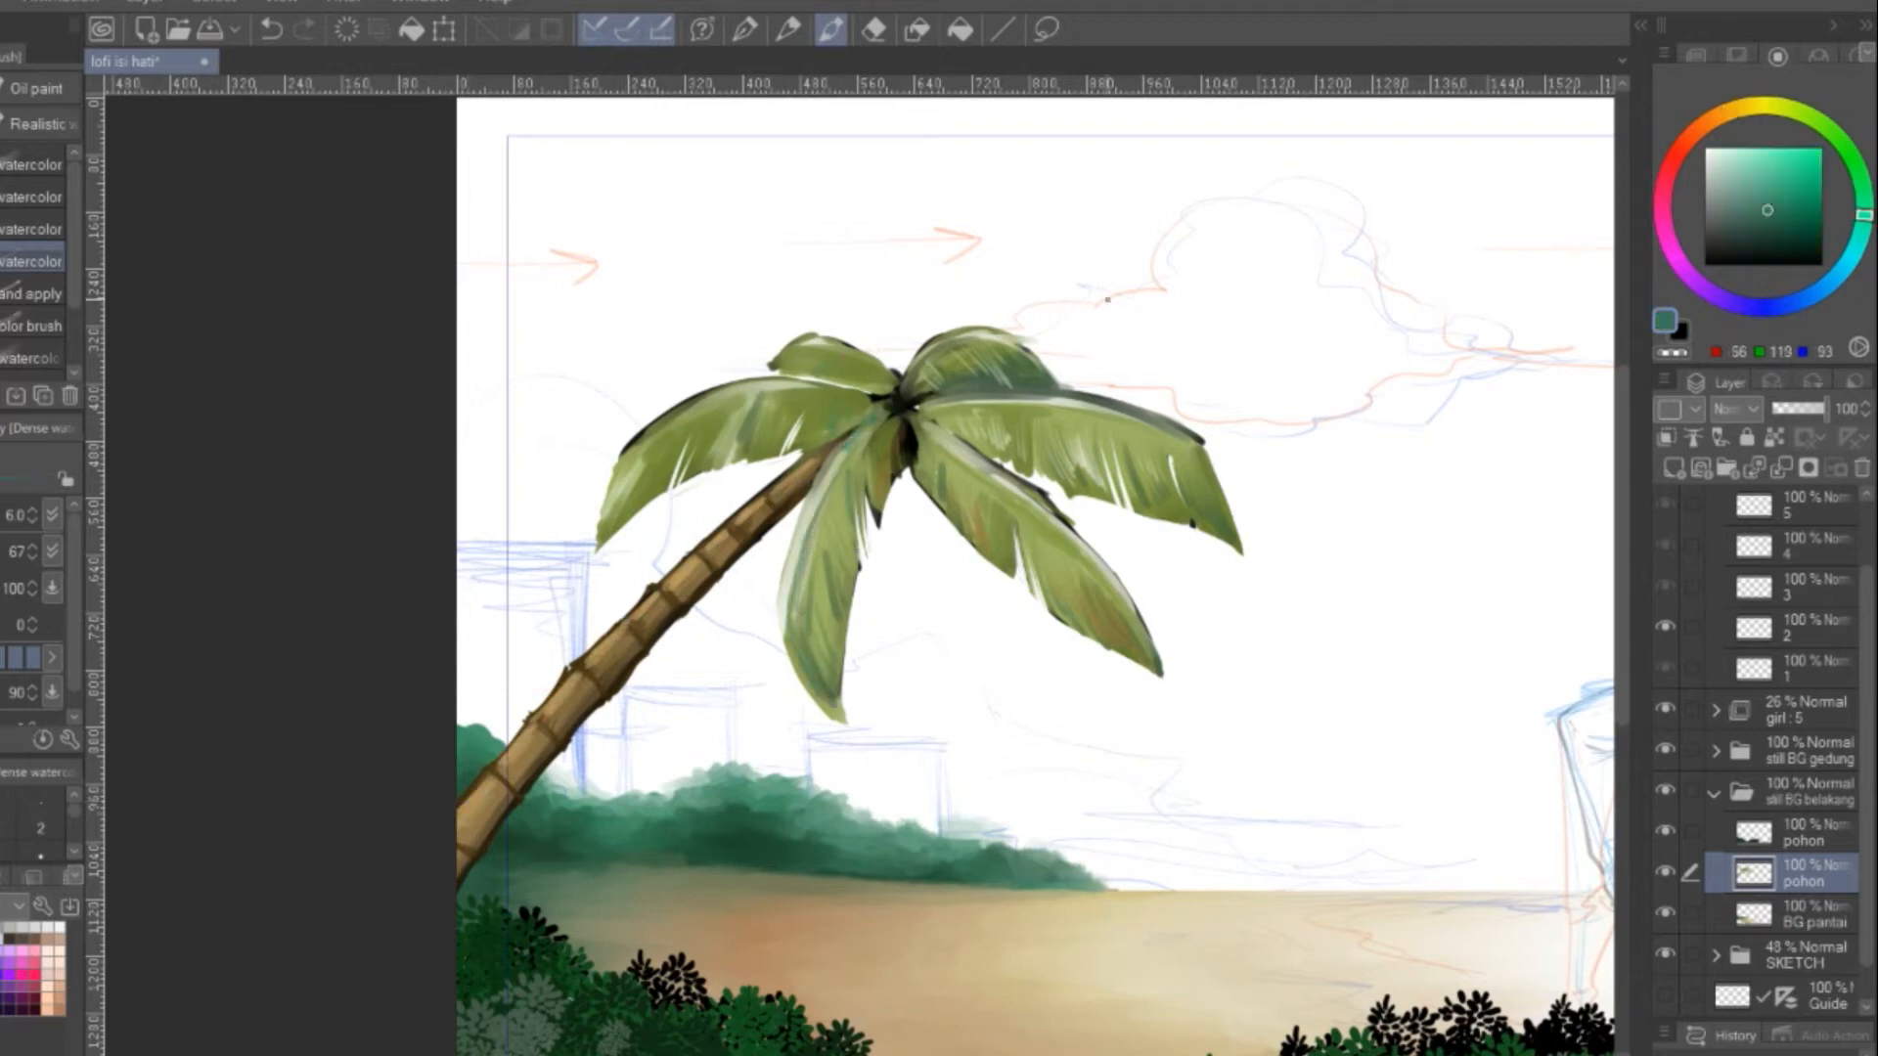
{"action": "left_click", "coordinate": [804, 555], "text": "alt"}
{"action": "key", "text": "ctrl+z"}
Add teal-green watercolor strokes across the palm fronds on both sides of the crown
{"action": "scroll", "coordinate": [928, 324], "scroll_direction": "up", "scroll_amount": 2}
{"action": "left_click", "coordinate": [893, 479], "text": "alt"}
{"action": "left_click_drag", "start_coordinate": [786, 415], "coordinate": [876, 464]}
{"action": "left_click", "coordinate": [1073, 439], "text": "alt"}
{"action": "mouse_move", "coordinate": [727, 437]}
{"action": "left_mouse_down"}
{"action": "mouse_move", "coordinate": [885, 477]}
{"action": "mouse_move", "coordinate": [1081, 612]}
{"action": "left_mouse_up"}
{"action": "left_click_drag", "start_coordinate": [915, 467], "coordinate": [1222, 453]}
Trim the edges of the palm fronds with the hard eraser
{"action": "key", "text": "e"}
{"action": "mouse_move", "coordinate": [1281, 459]}
{"action": "left_mouse_down"}
{"action": "mouse_move", "coordinate": [945, 418]}
{"action": "mouse_move", "coordinate": [993, 455]}
{"action": "left_mouse_up"}
{"action": "left_click_drag", "start_coordinate": [851, 398], "coordinate": [1061, 470]}
{"action": "left_click_drag", "start_coordinate": [1056, 335], "coordinate": [1144, 289]}
{"action": "mouse_move", "coordinate": [843, 511]}
{"action": "left_mouse_down"}
{"action": "mouse_move", "coordinate": [1136, 901]}
{"action": "mouse_move", "coordinate": [1297, 783]}
{"action": "left_mouse_up"}
{"action": "left_click_drag", "start_coordinate": [584, 654], "coordinate": [650, 411]}
Paint muted green strokes on the frond hanging beside the trunk and blend the colours of the fronds
{"action": "left_click", "coordinate": [831, 29]}
{"action": "left_click", "coordinate": [677, 641], "text": "alt"}
{"action": "left_click_drag", "start_coordinate": [677, 641], "coordinate": [700, 702]}
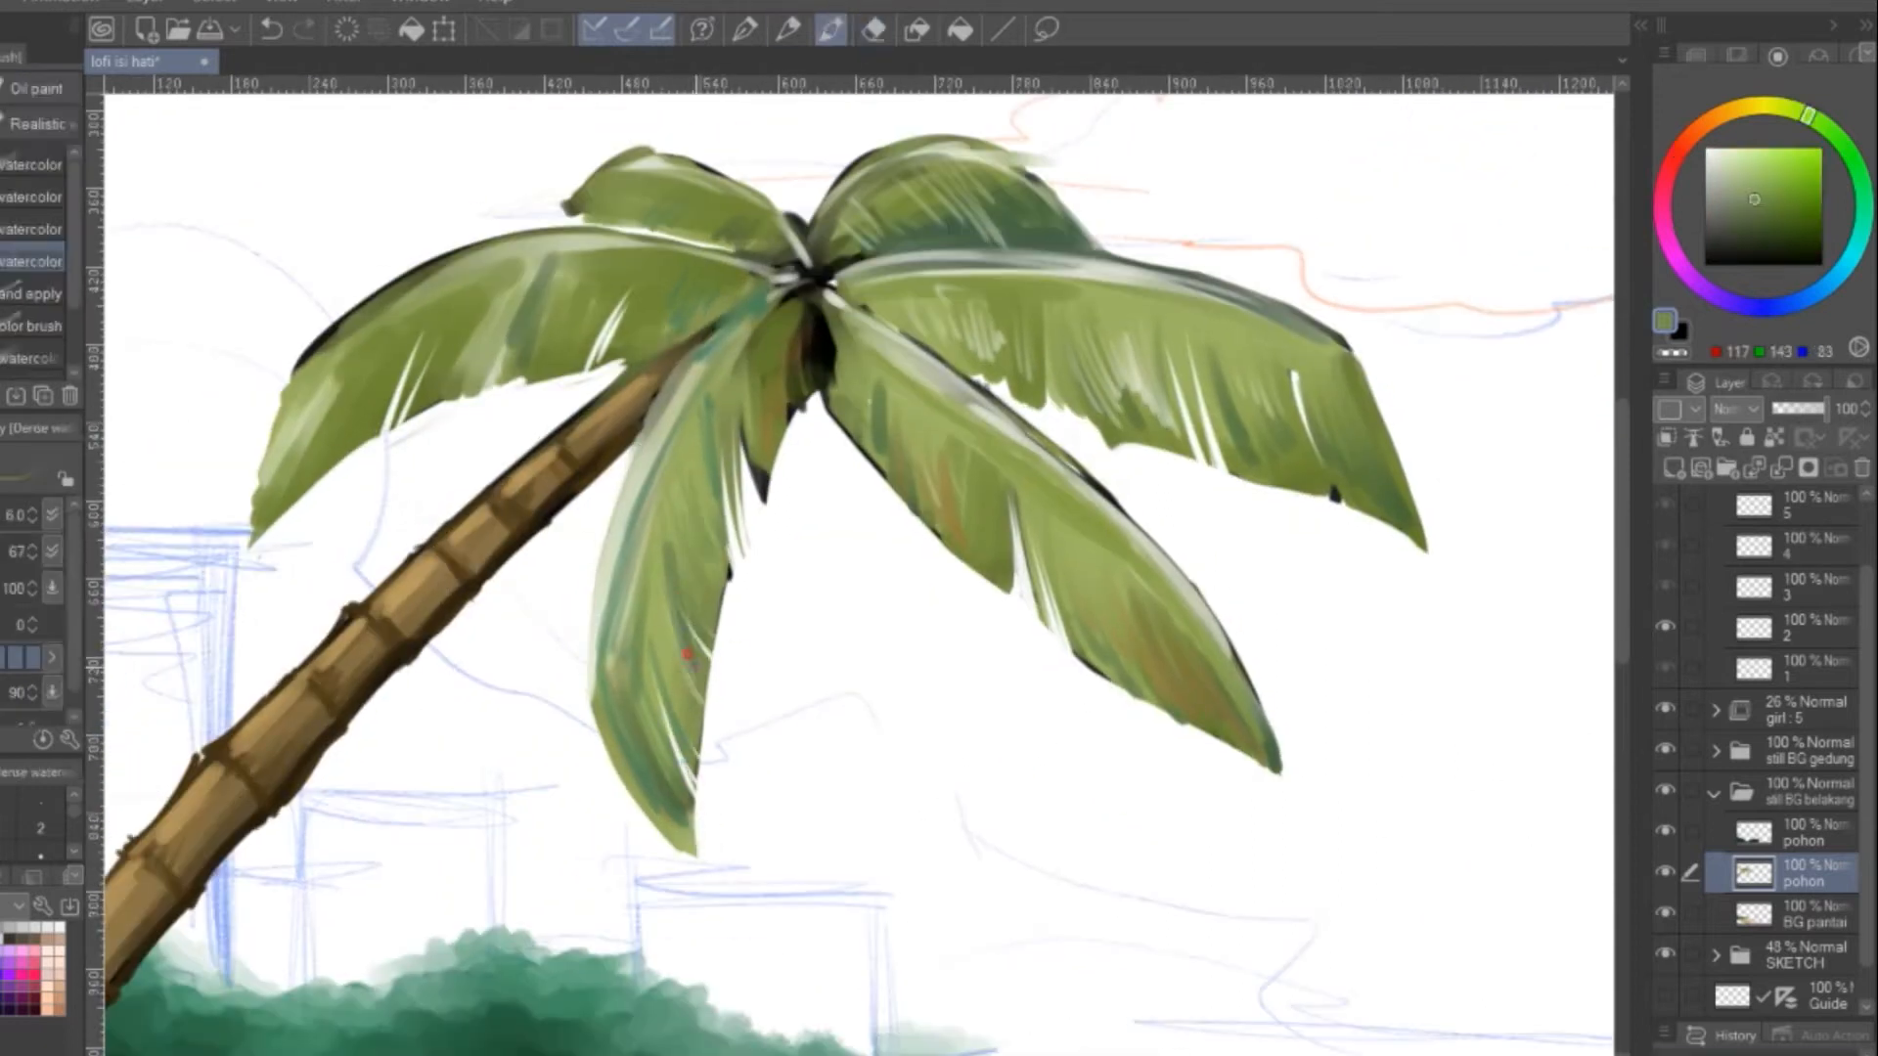
{"action": "left_click_drag", "start_coordinate": [665, 587], "coordinate": [695, 692]}
{"action": "left_click_drag", "start_coordinate": [710, 484], "coordinate": [692, 543]}
{"action": "key", "text": "j"}
{"action": "left_click_drag", "start_coordinate": [994, 321], "coordinate": [1133, 368]}
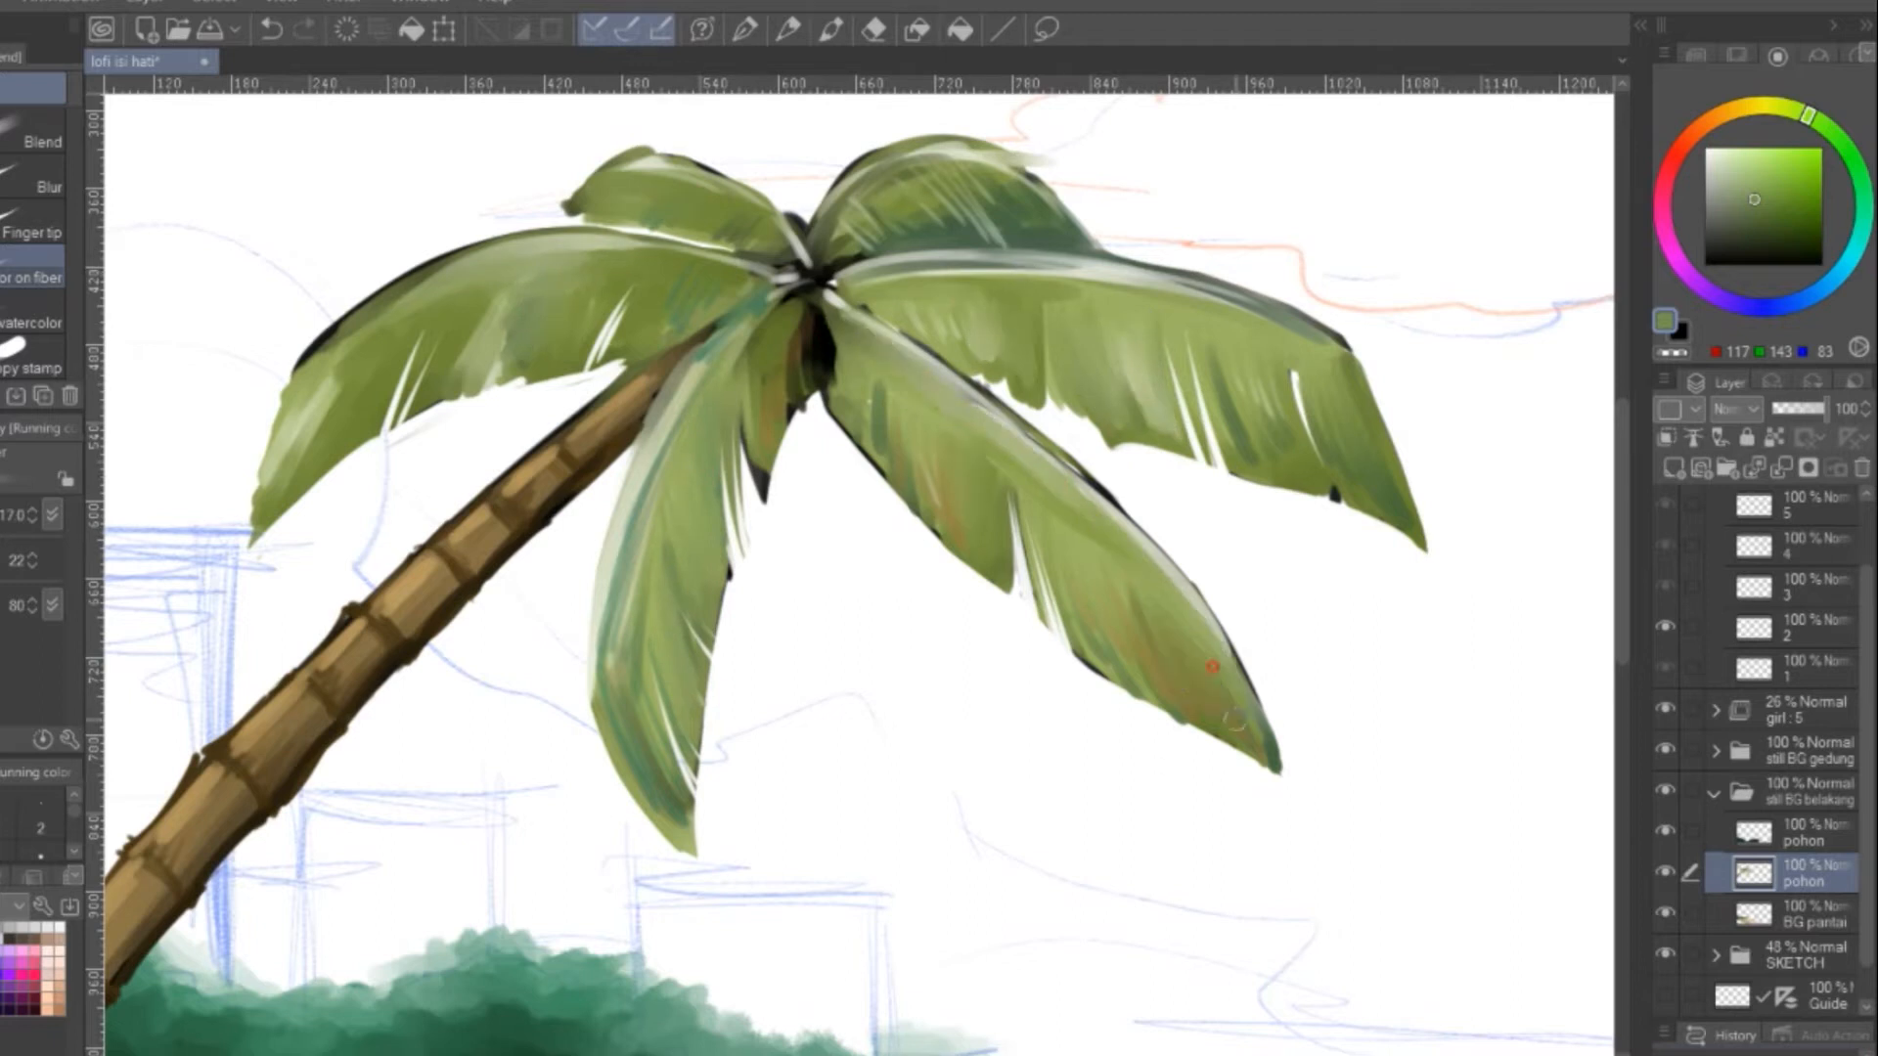
Erase fine slits into the lower edges of the palm fronds with the hard eraser
{"action": "left_click", "coordinate": [875, 30]}
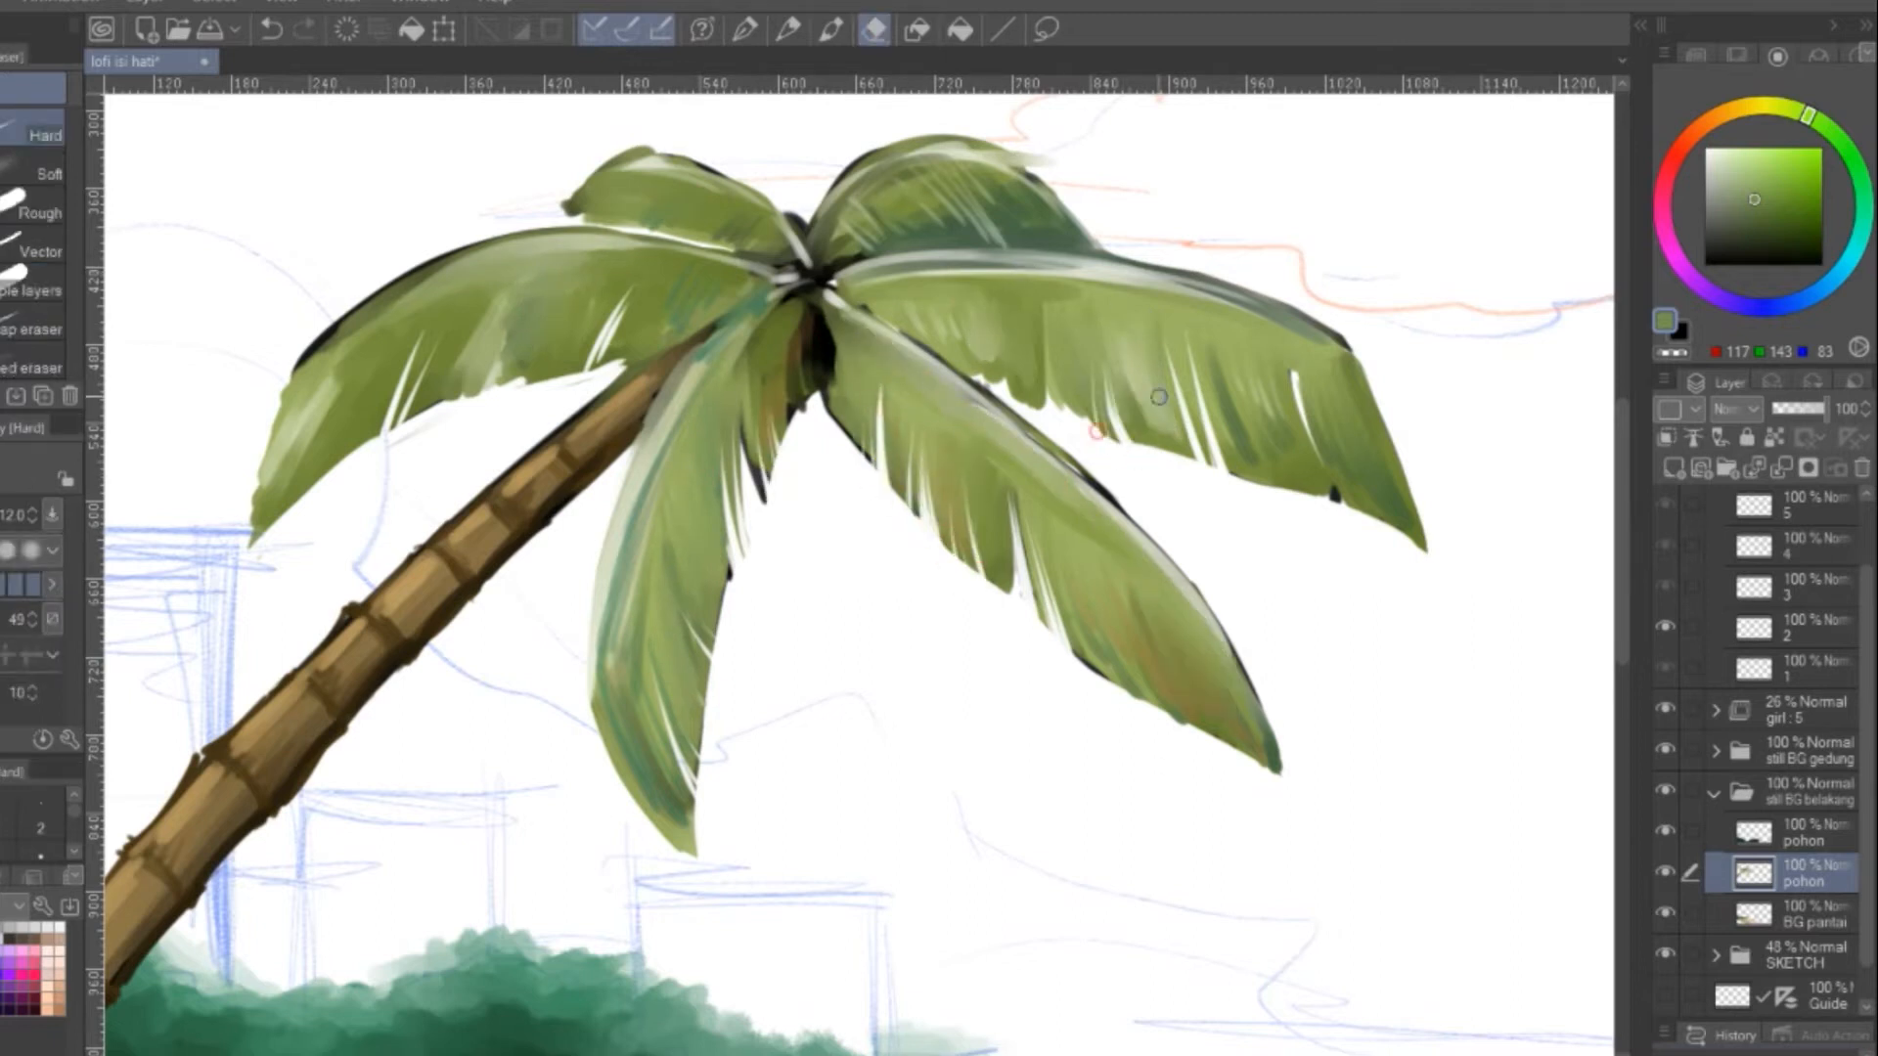
{"action": "left_click_drag", "start_coordinate": [1366, 479], "coordinate": [1390, 528]}
{"action": "left_click_drag", "start_coordinate": [1140, 636], "coordinate": [1185, 728]}
{"action": "left_click_drag", "start_coordinate": [1174, 651], "coordinate": [1221, 737]}
{"action": "left_click_drag", "start_coordinate": [1189, 614], "coordinate": [1338, 724]}
{"action": "left_click_drag", "start_coordinate": [504, 484], "coordinate": [476, 586]}
{"action": "left_click_drag", "start_coordinate": [712, 318], "coordinate": [800, 260]}
Repaint the upper edges and midribs of the palm fronds with green watercolor strokes
{"action": "left_click", "coordinate": [830, 29]}
{"action": "left_click", "coordinate": [763, 299], "text": "alt"}
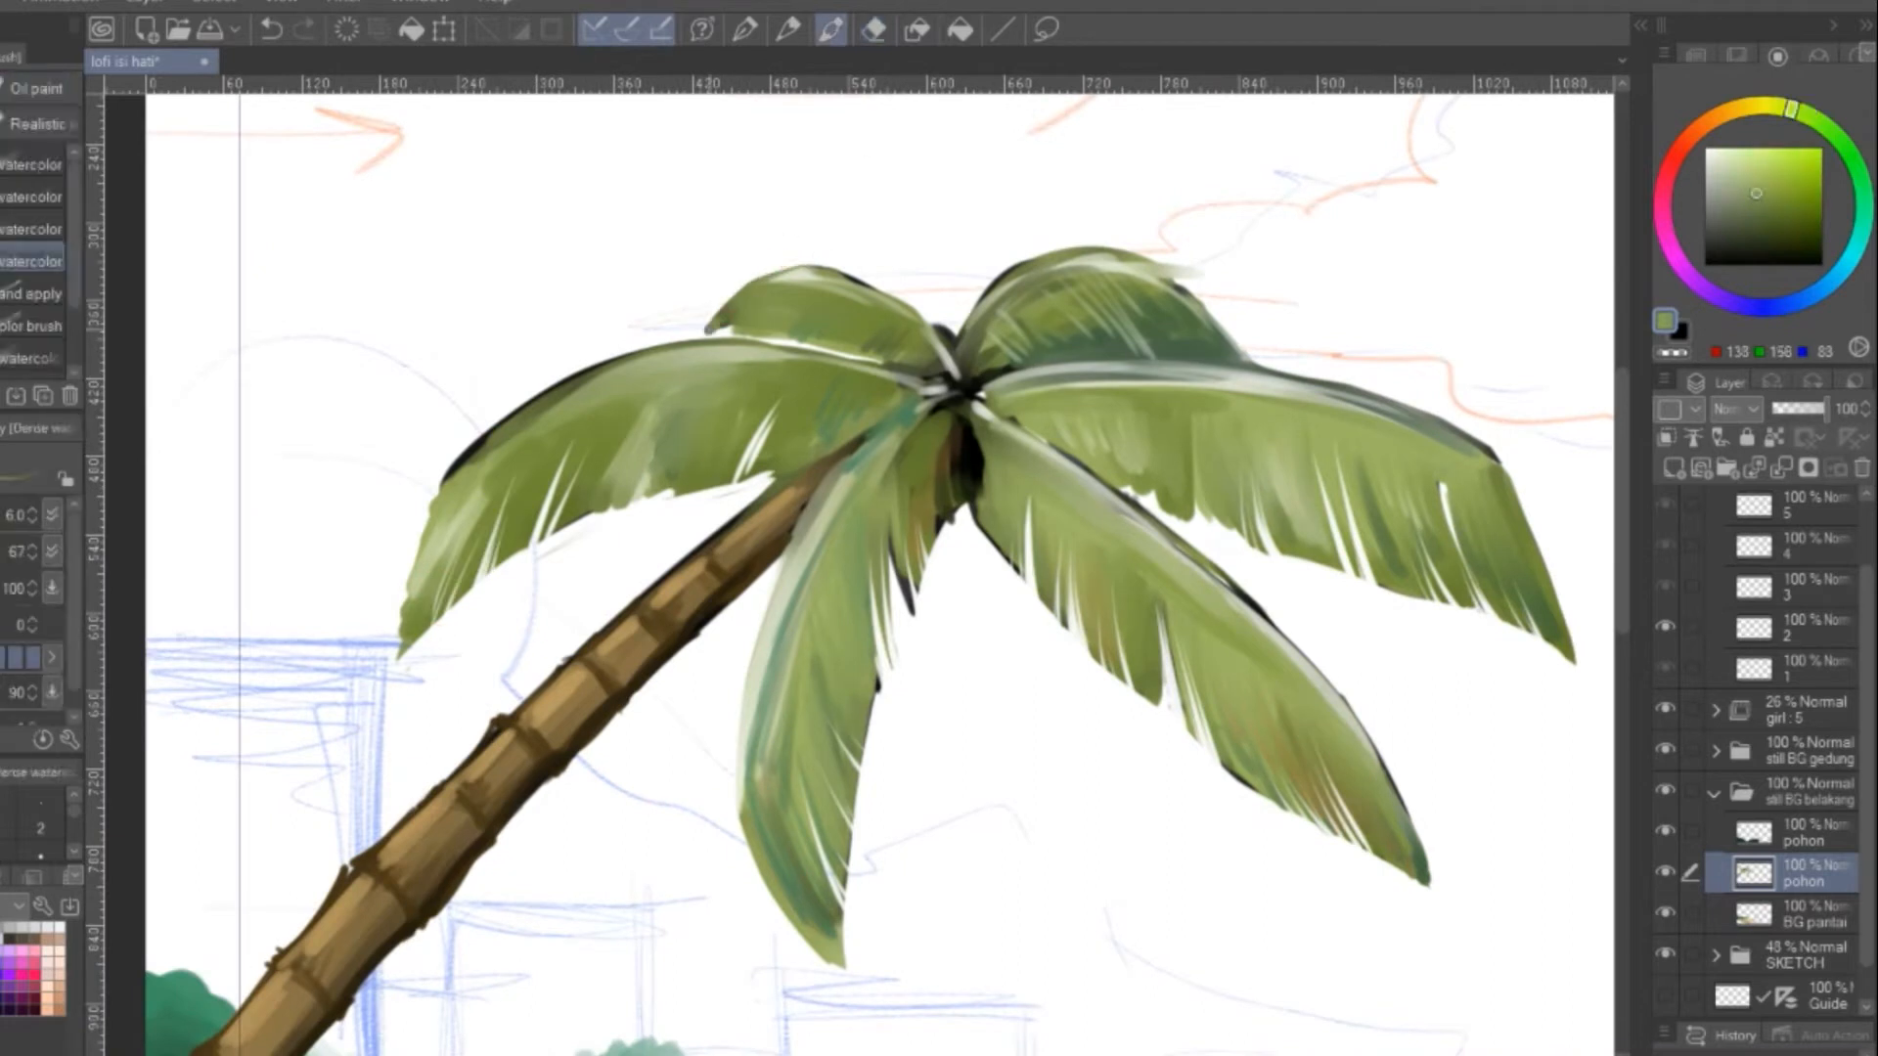
{"action": "left_click_drag", "start_coordinate": [482, 444], "coordinate": [673, 354]}
{"action": "left_click_drag", "start_coordinate": [1075, 410], "coordinate": [901, 467]}
{"action": "key", "text": "e"}
{"action": "key", "text": "b"}
{"action": "left_click_drag", "start_coordinate": [1007, 445], "coordinate": [1216, 479]}
{"action": "left_click_drag", "start_coordinate": [587, 626], "coordinate": [864, 402]}
Erase the rough outline and stray bumps along the upper fronds and both sides of the palm trunk
{"action": "key", "text": "e"}
{"action": "left_click_drag", "start_coordinate": [740, 431], "coordinate": [867, 324]}
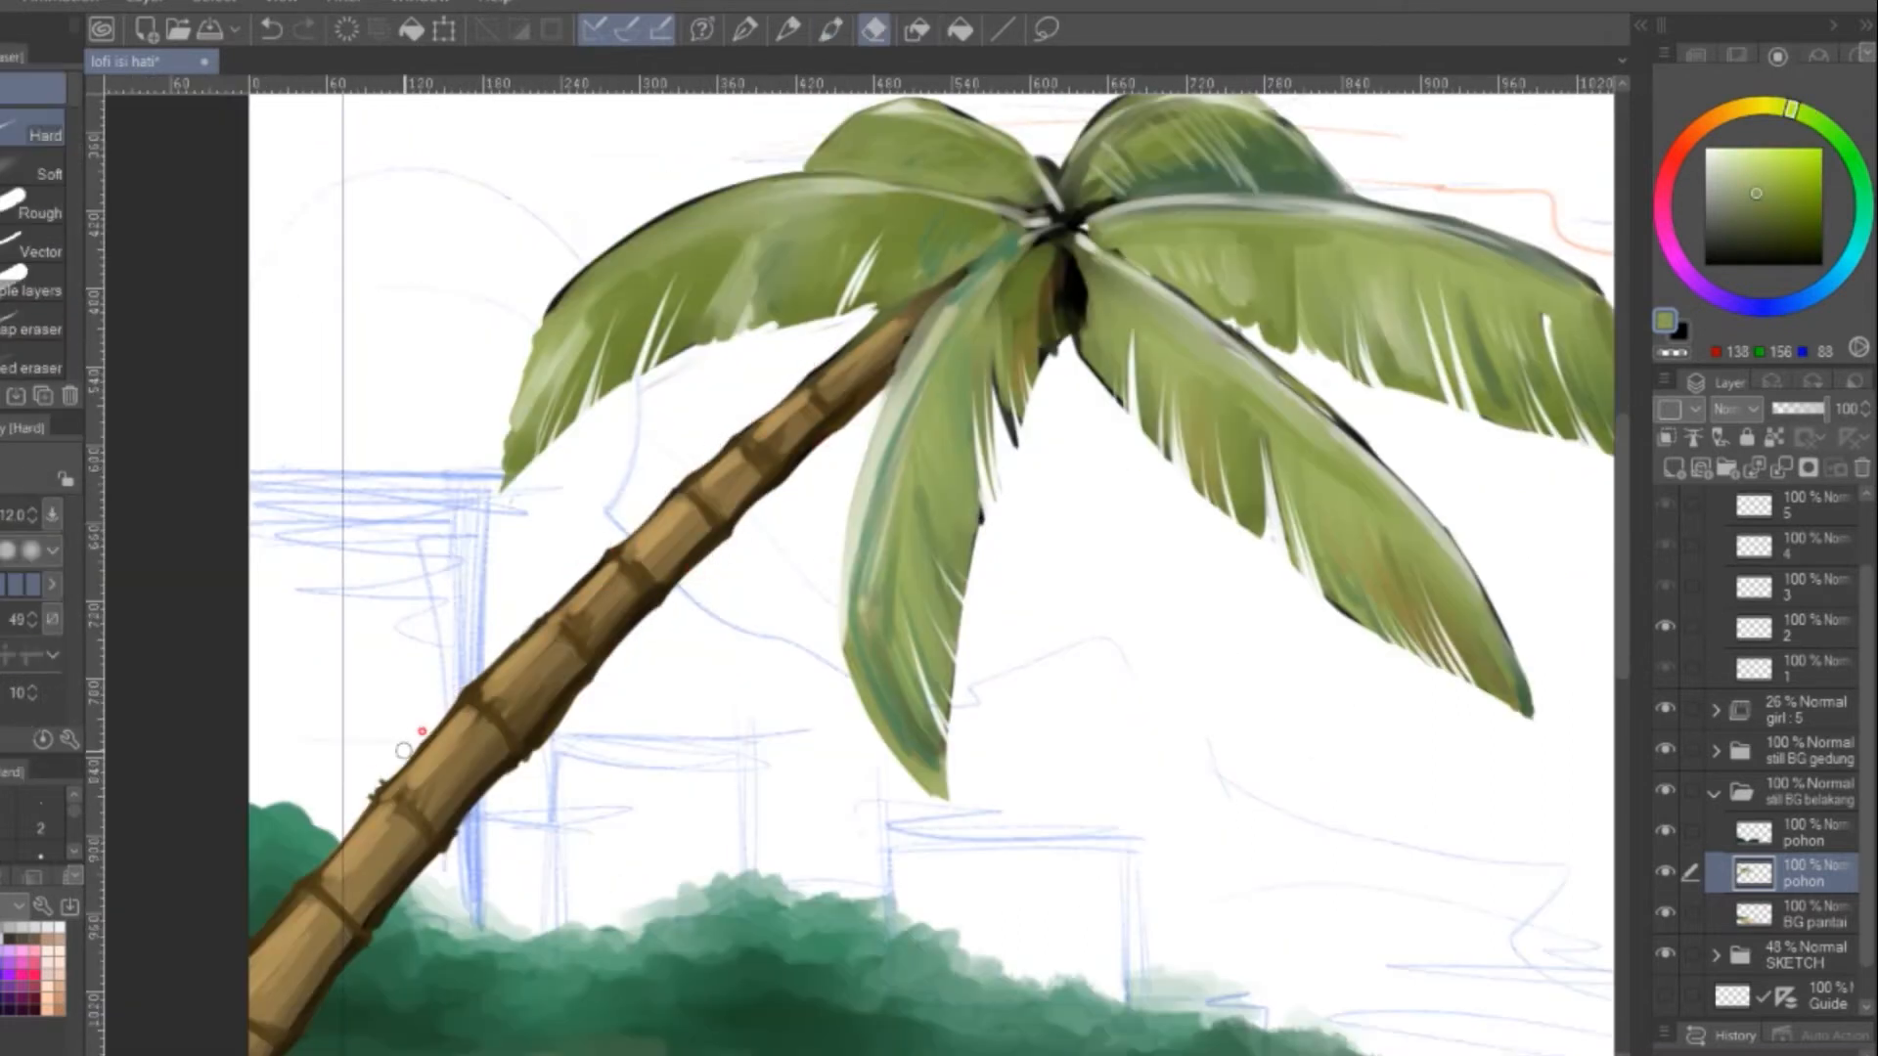
{"action": "left_click_drag", "start_coordinate": [445, 849], "coordinate": [592, 687]}
{"action": "left_click_drag", "start_coordinate": [436, 667], "coordinate": [545, 482]}
Paint pale green highlight strokes on the palm fronds and touch up the trunk
{"action": "key", "text": "b"}
{"action": "left_click_drag", "start_coordinate": [939, 186], "coordinate": [841, 393]}
{"action": "left_click", "coordinate": [875, 460], "text": "alt"}
{"action": "left_click_drag", "start_coordinate": [868, 362], "coordinate": [911, 338]}
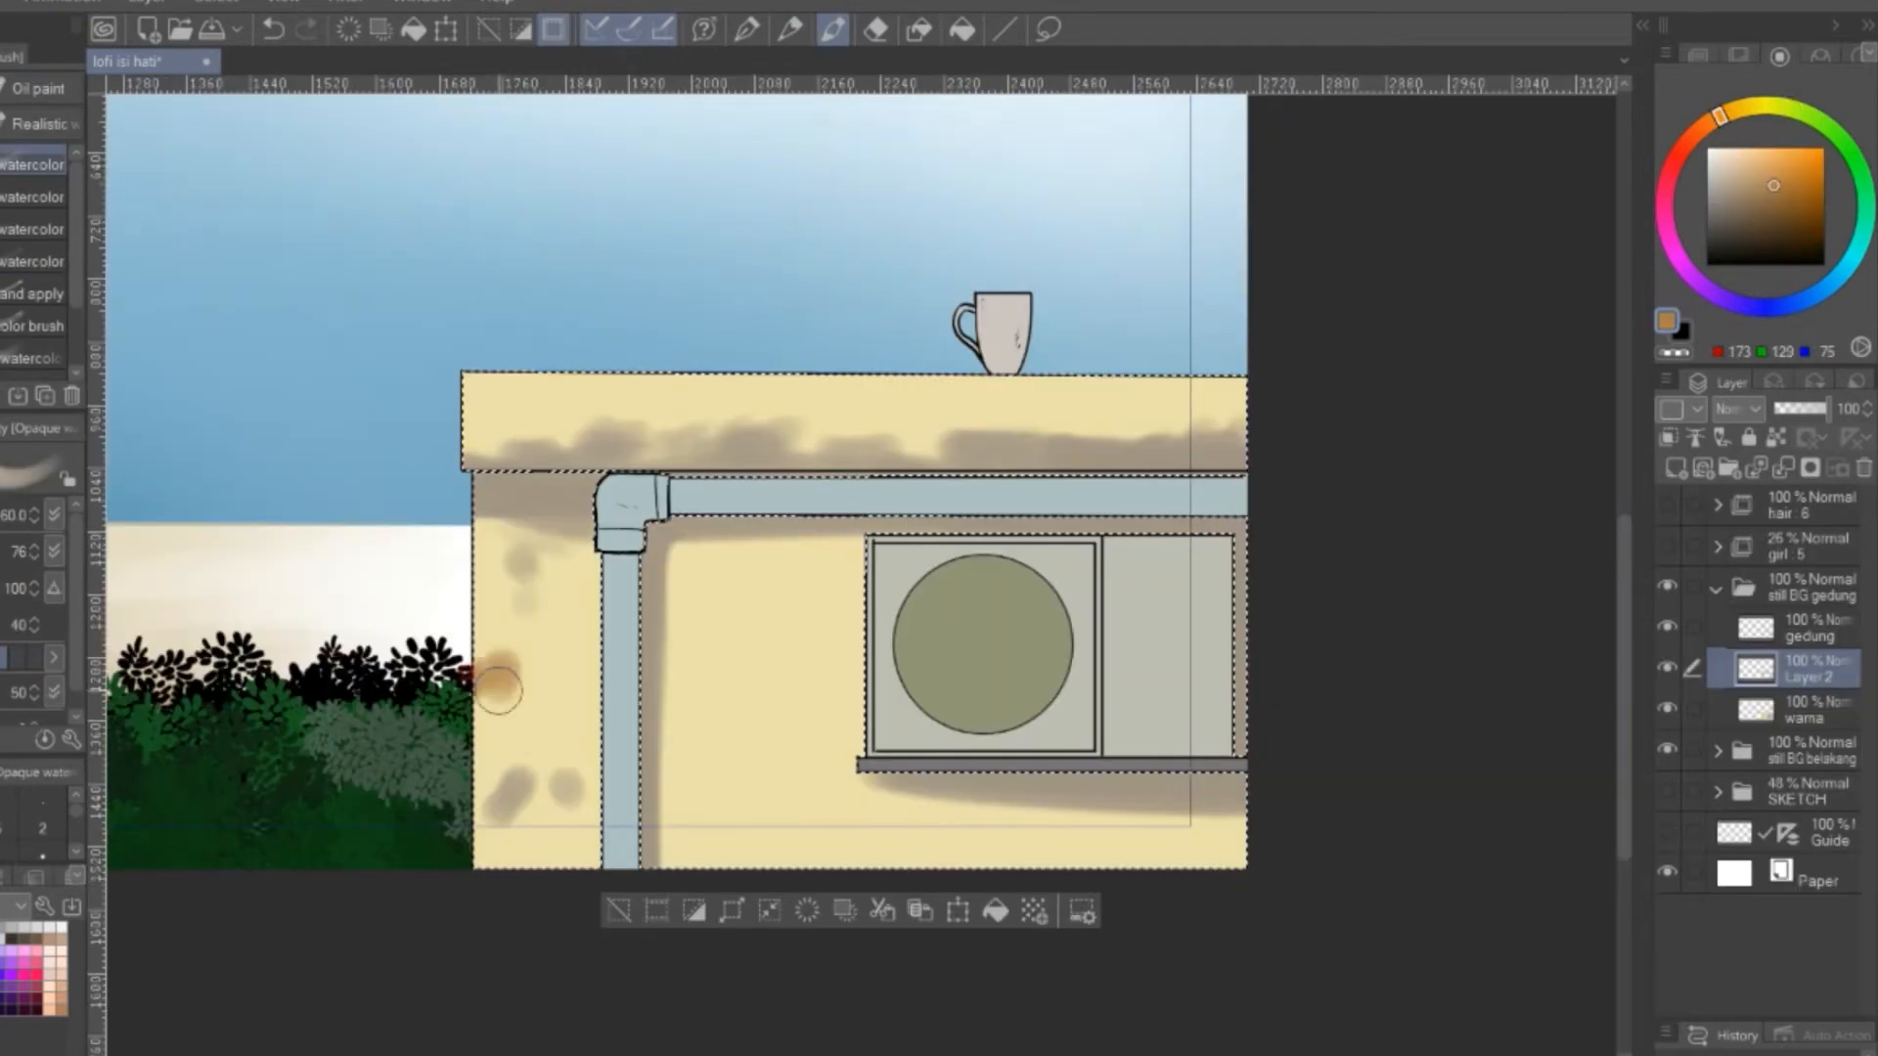
{"action": "left_click_drag", "start_coordinate": [498, 684], "coordinate": [548, 822]}
{"action": "left_click_drag", "start_coordinate": [753, 675], "coordinate": [802, 743]}
{"action": "left_click_drag", "start_coordinate": [796, 637], "coordinate": [508, 440]}
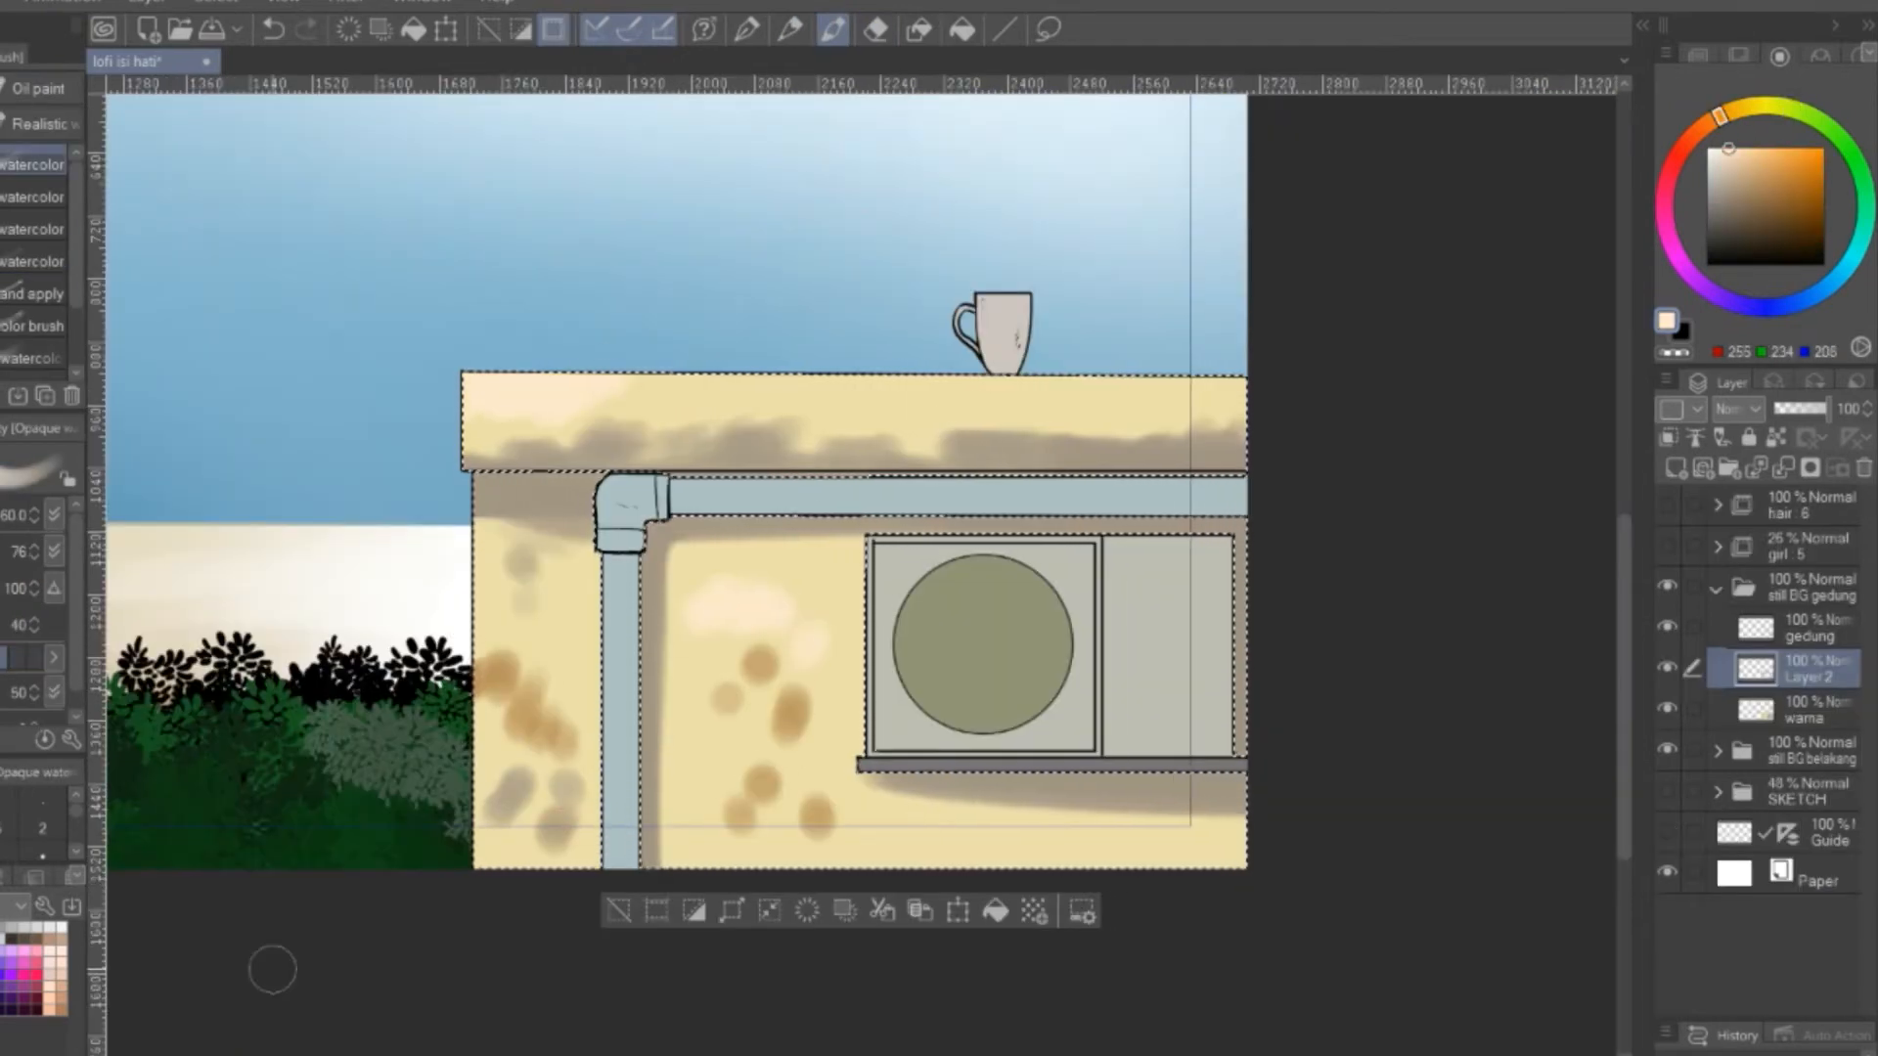
Paint pale peach patches on the building's wall and ledge on Layer 2 and blend them with the shadow tones
{"action": "left_click_drag", "start_coordinate": [820, 585], "coordinate": [808, 654]}
{"action": "key", "text": "j"}
{"action": "mouse_move", "coordinate": [683, 387]}
{"action": "left_mouse_down"}
{"action": "mouse_move", "coordinate": [761, 383]}
{"action": "mouse_move", "coordinate": [683, 370]}
{"action": "left_mouse_up"}
{"action": "key", "text": "j"}
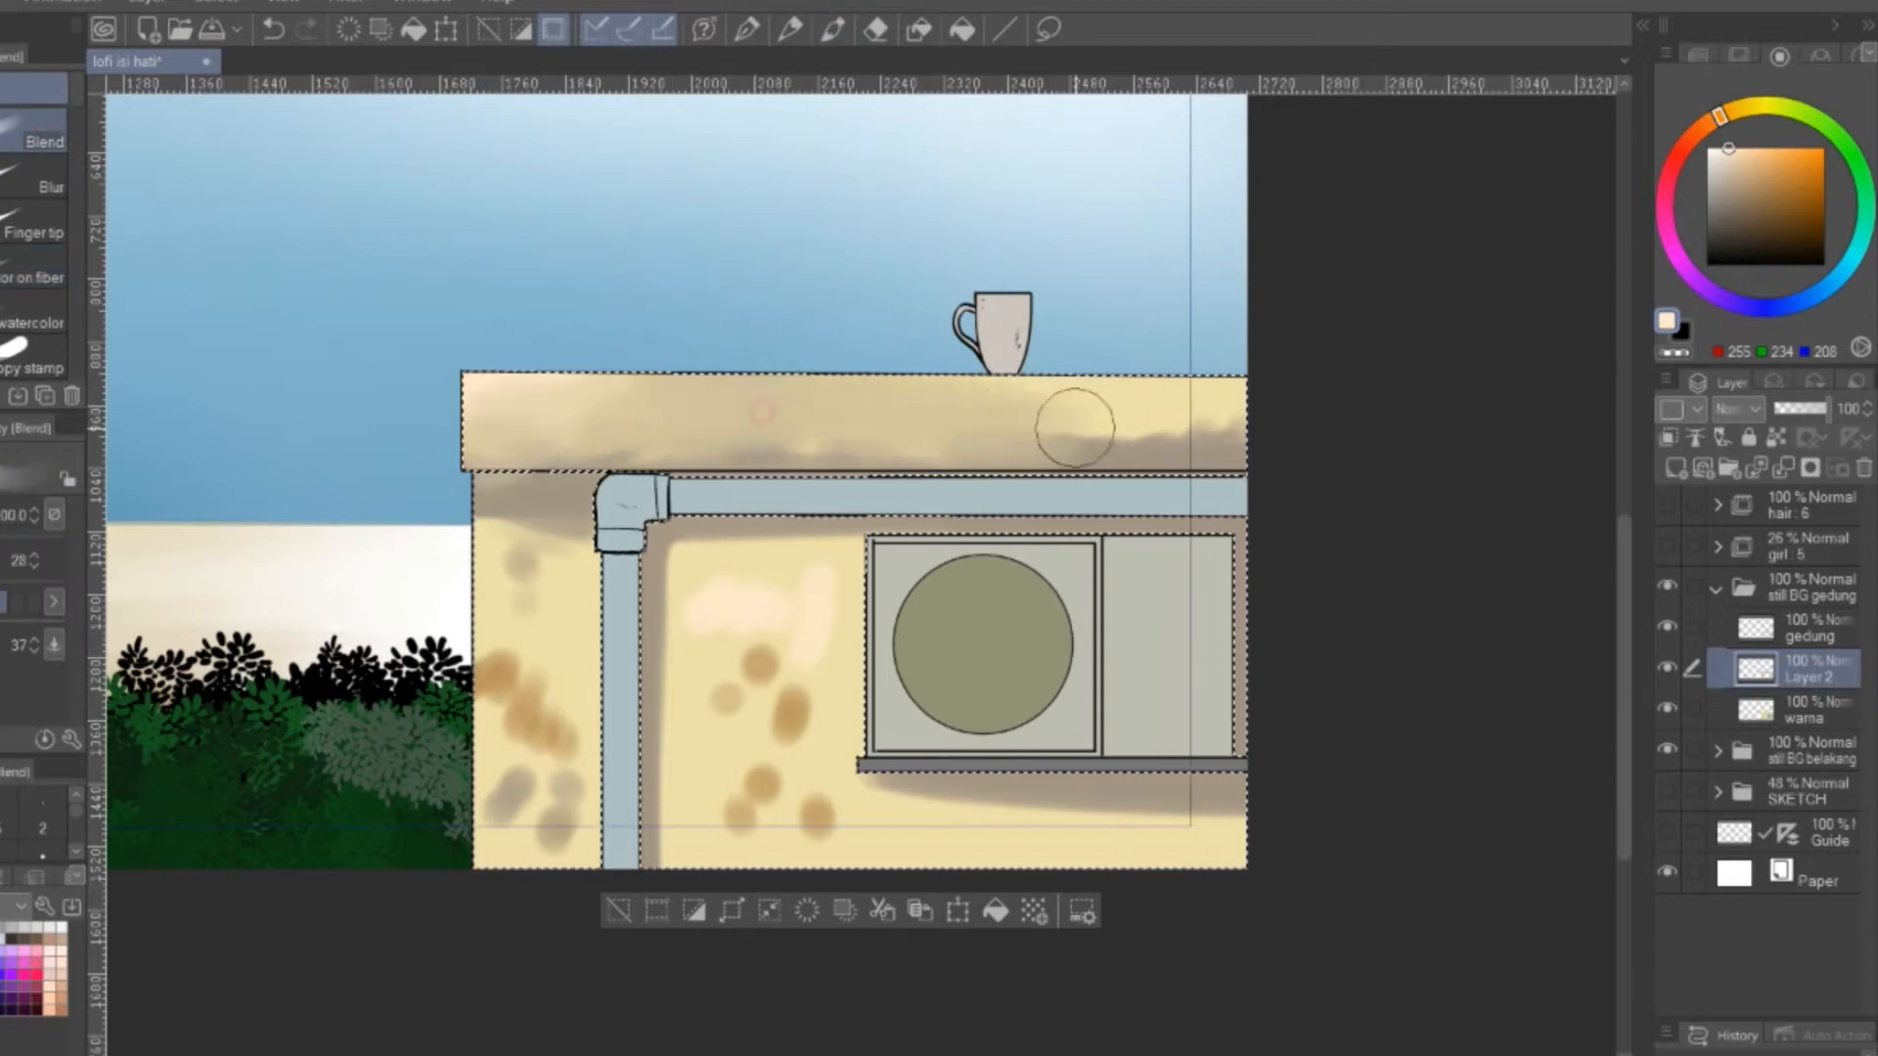
{"action": "left_click_drag", "start_coordinate": [1075, 427], "coordinate": [580, 550]}
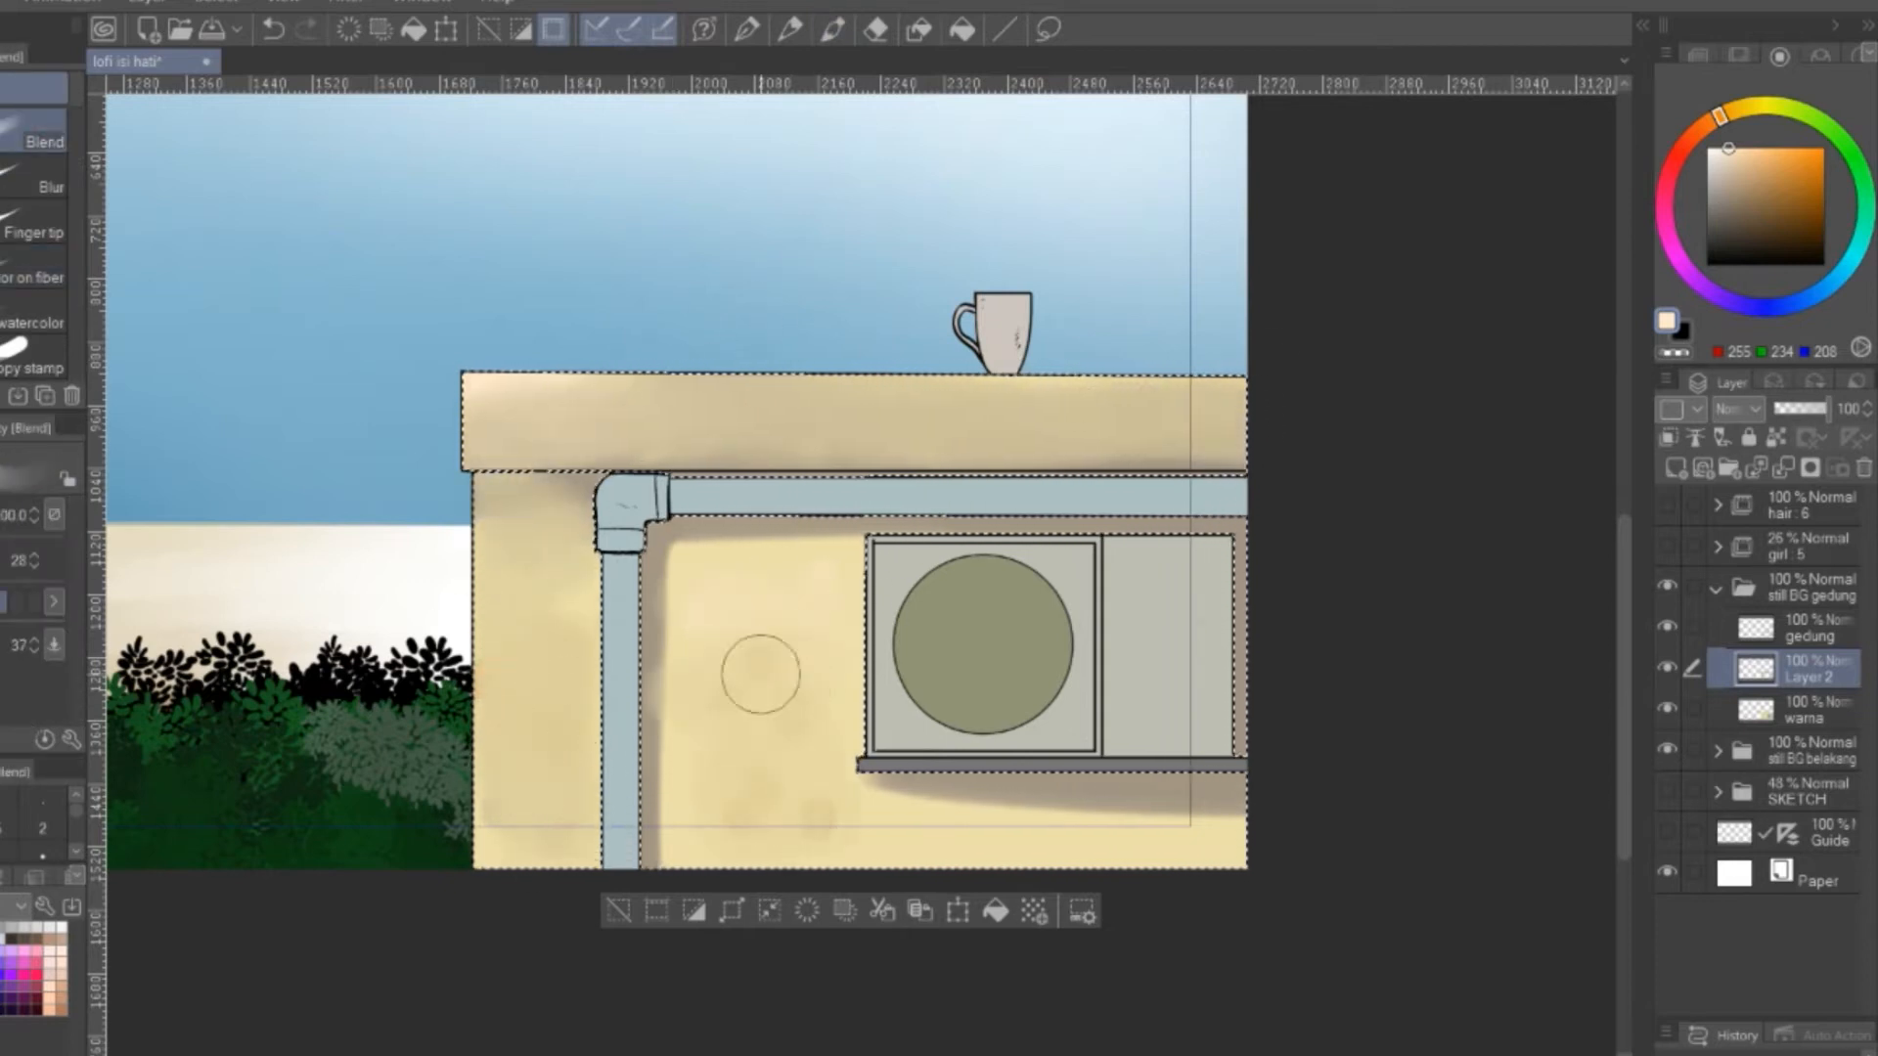
Paint warm orange tones onto the building wall and blend them smoothly
{"action": "left_click", "coordinate": [832, 30]}
{"action": "key", "text": "j"}
{"action": "left_click_drag", "start_coordinate": [523, 577], "coordinate": [501, 681]}
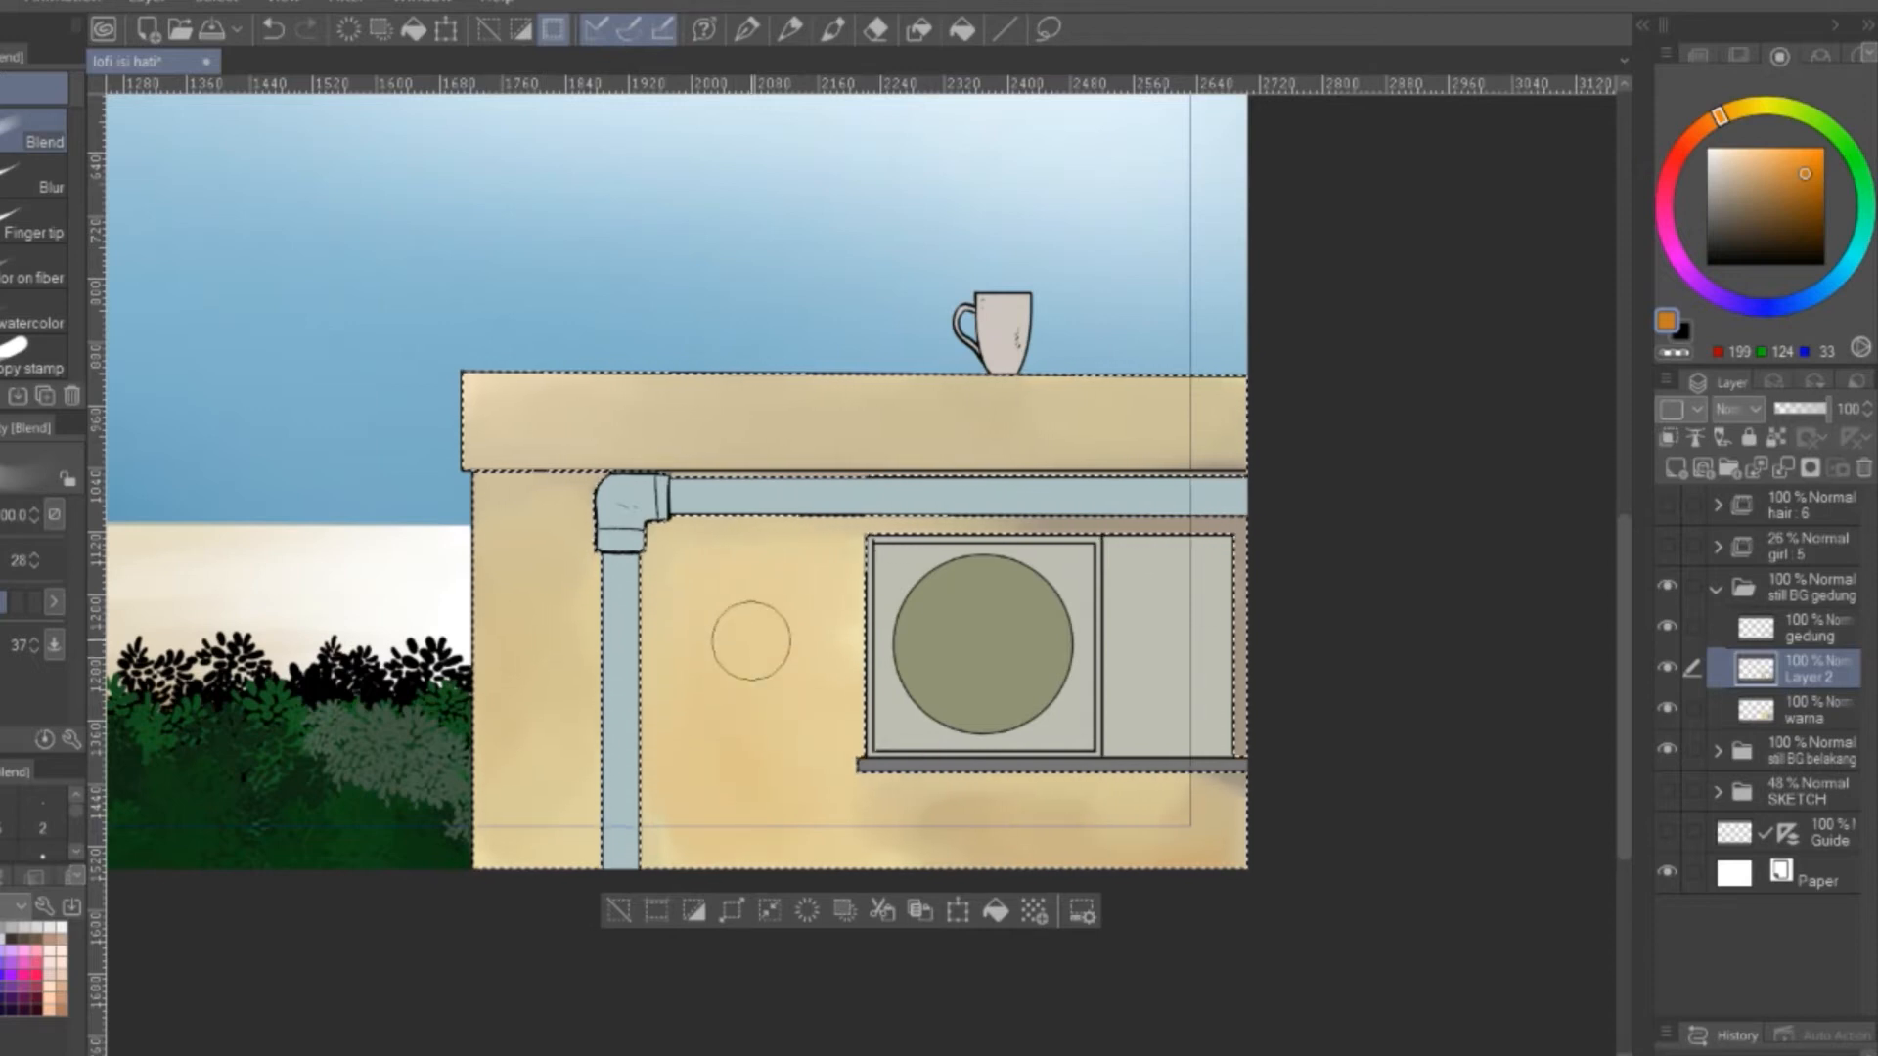
Paint brown patches low on the building wall and pale grey-beige patches on the ledge, and blend them in
{"action": "key", "text": "b"}
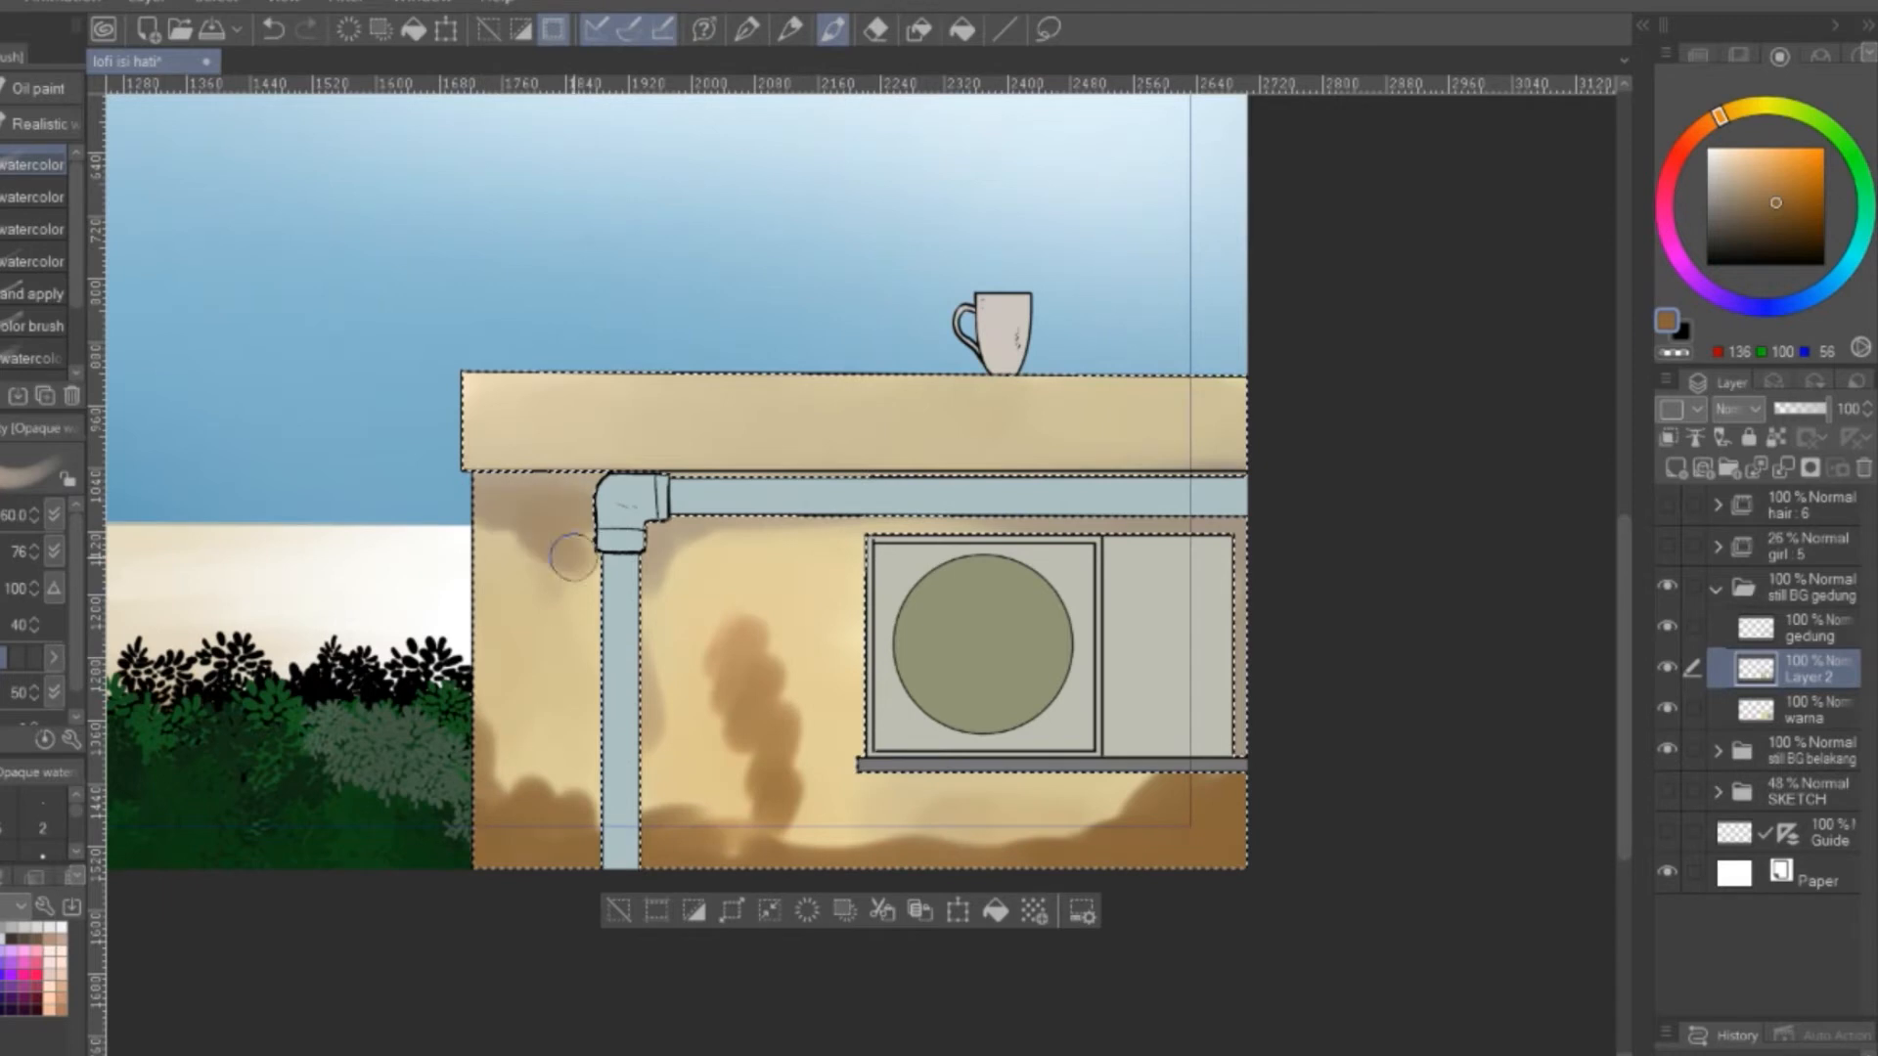
{"action": "key", "text": "j"}
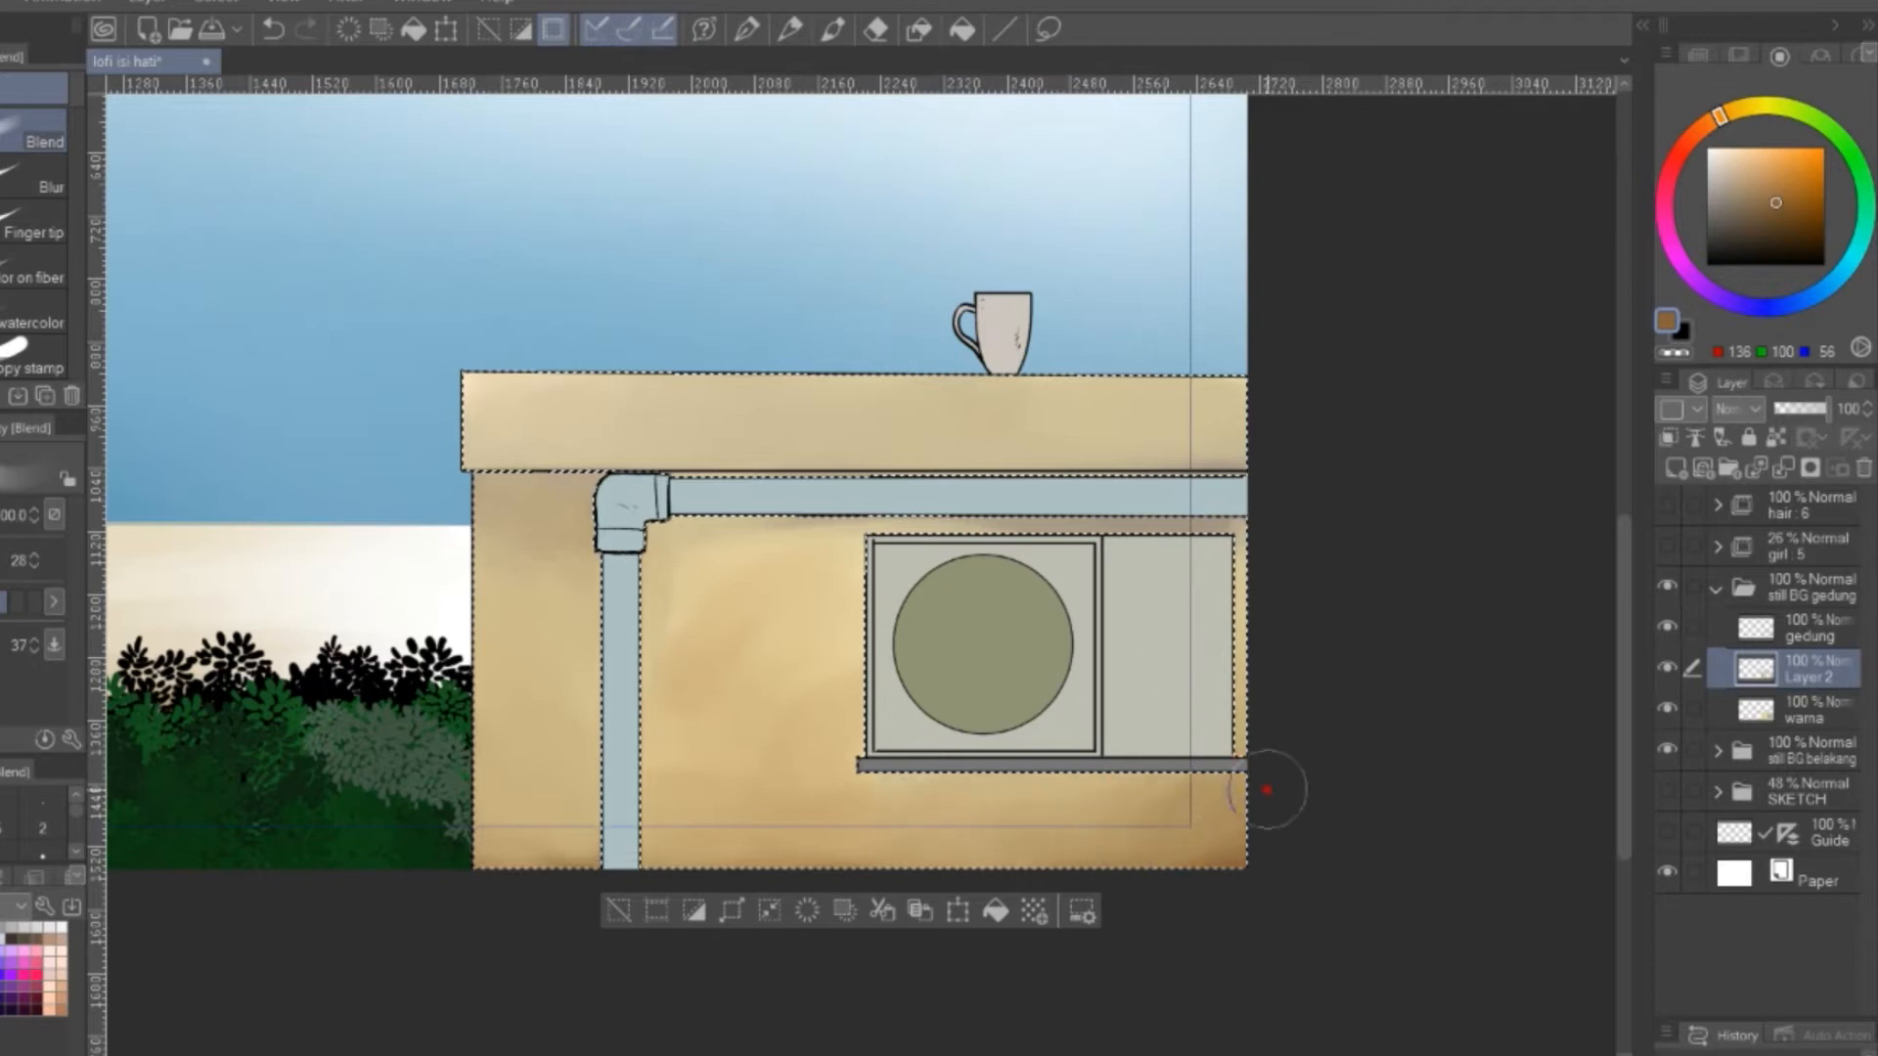
{"action": "key", "text": "b"}
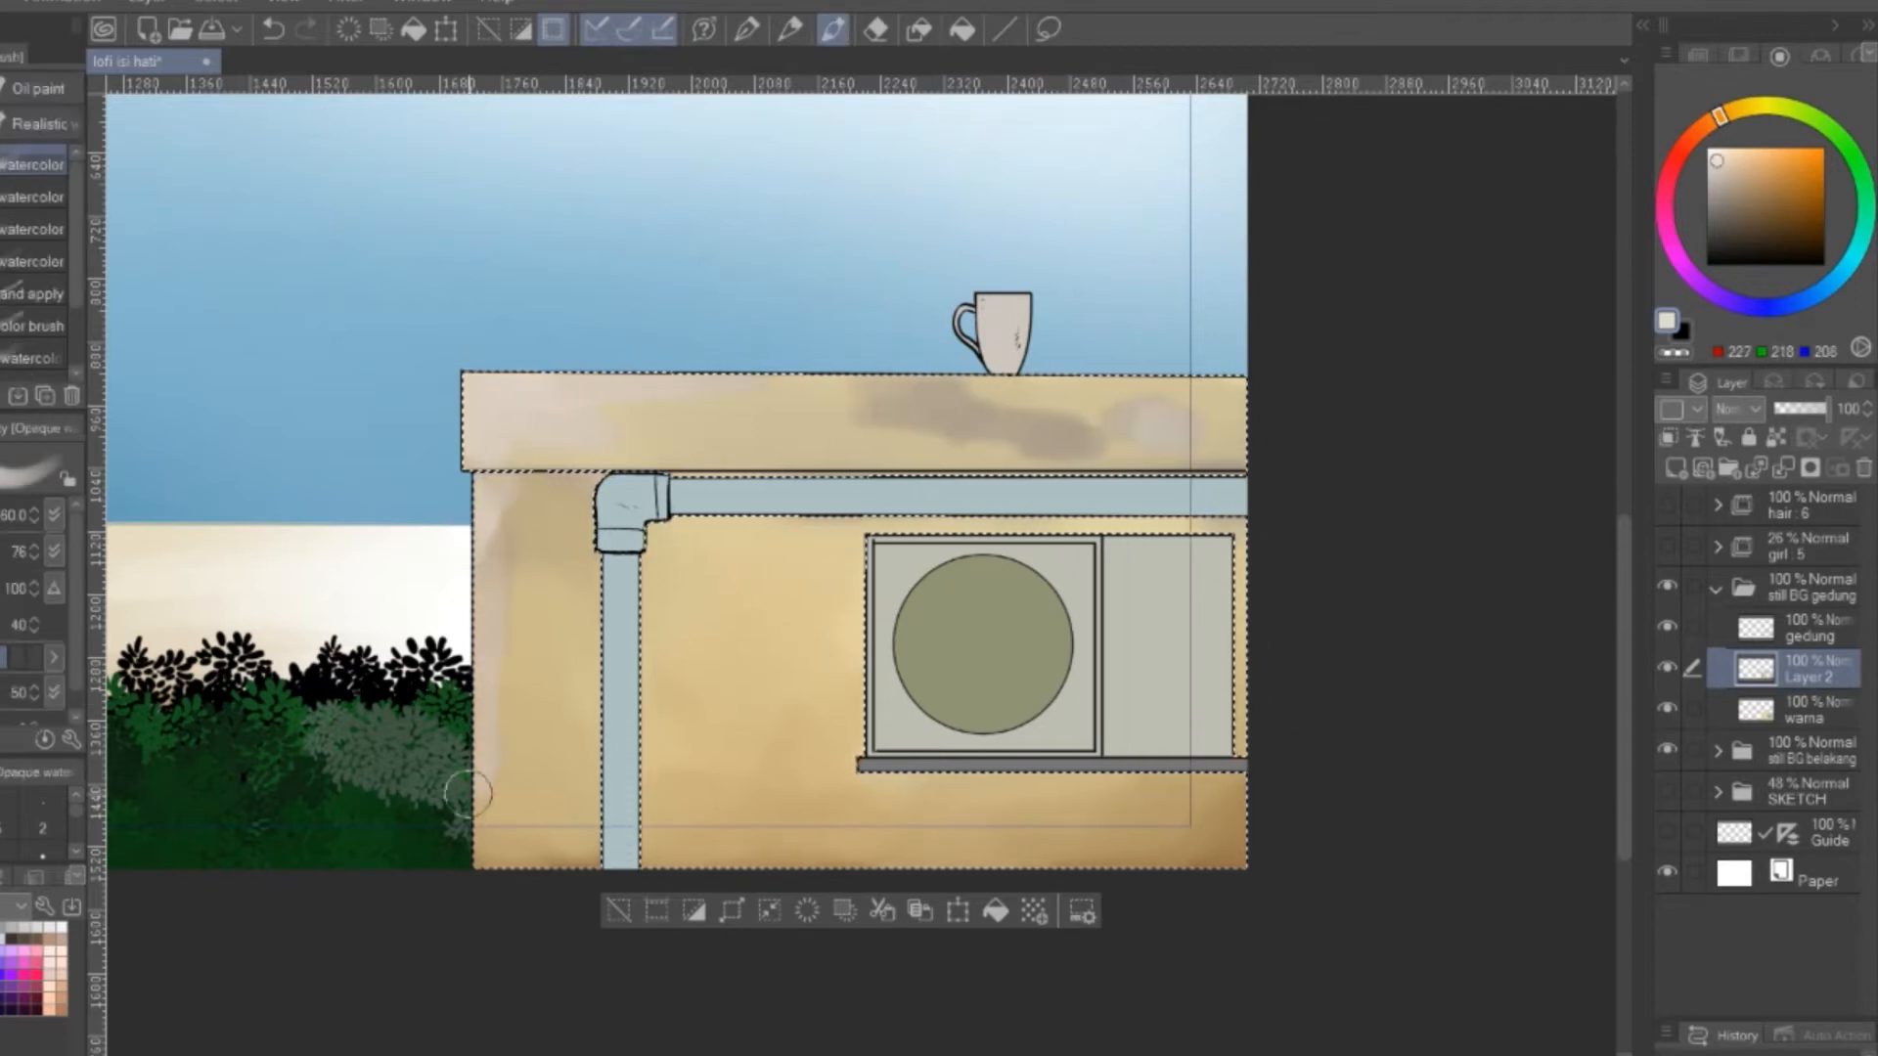
{"action": "left_click", "coordinate": [919, 29]}
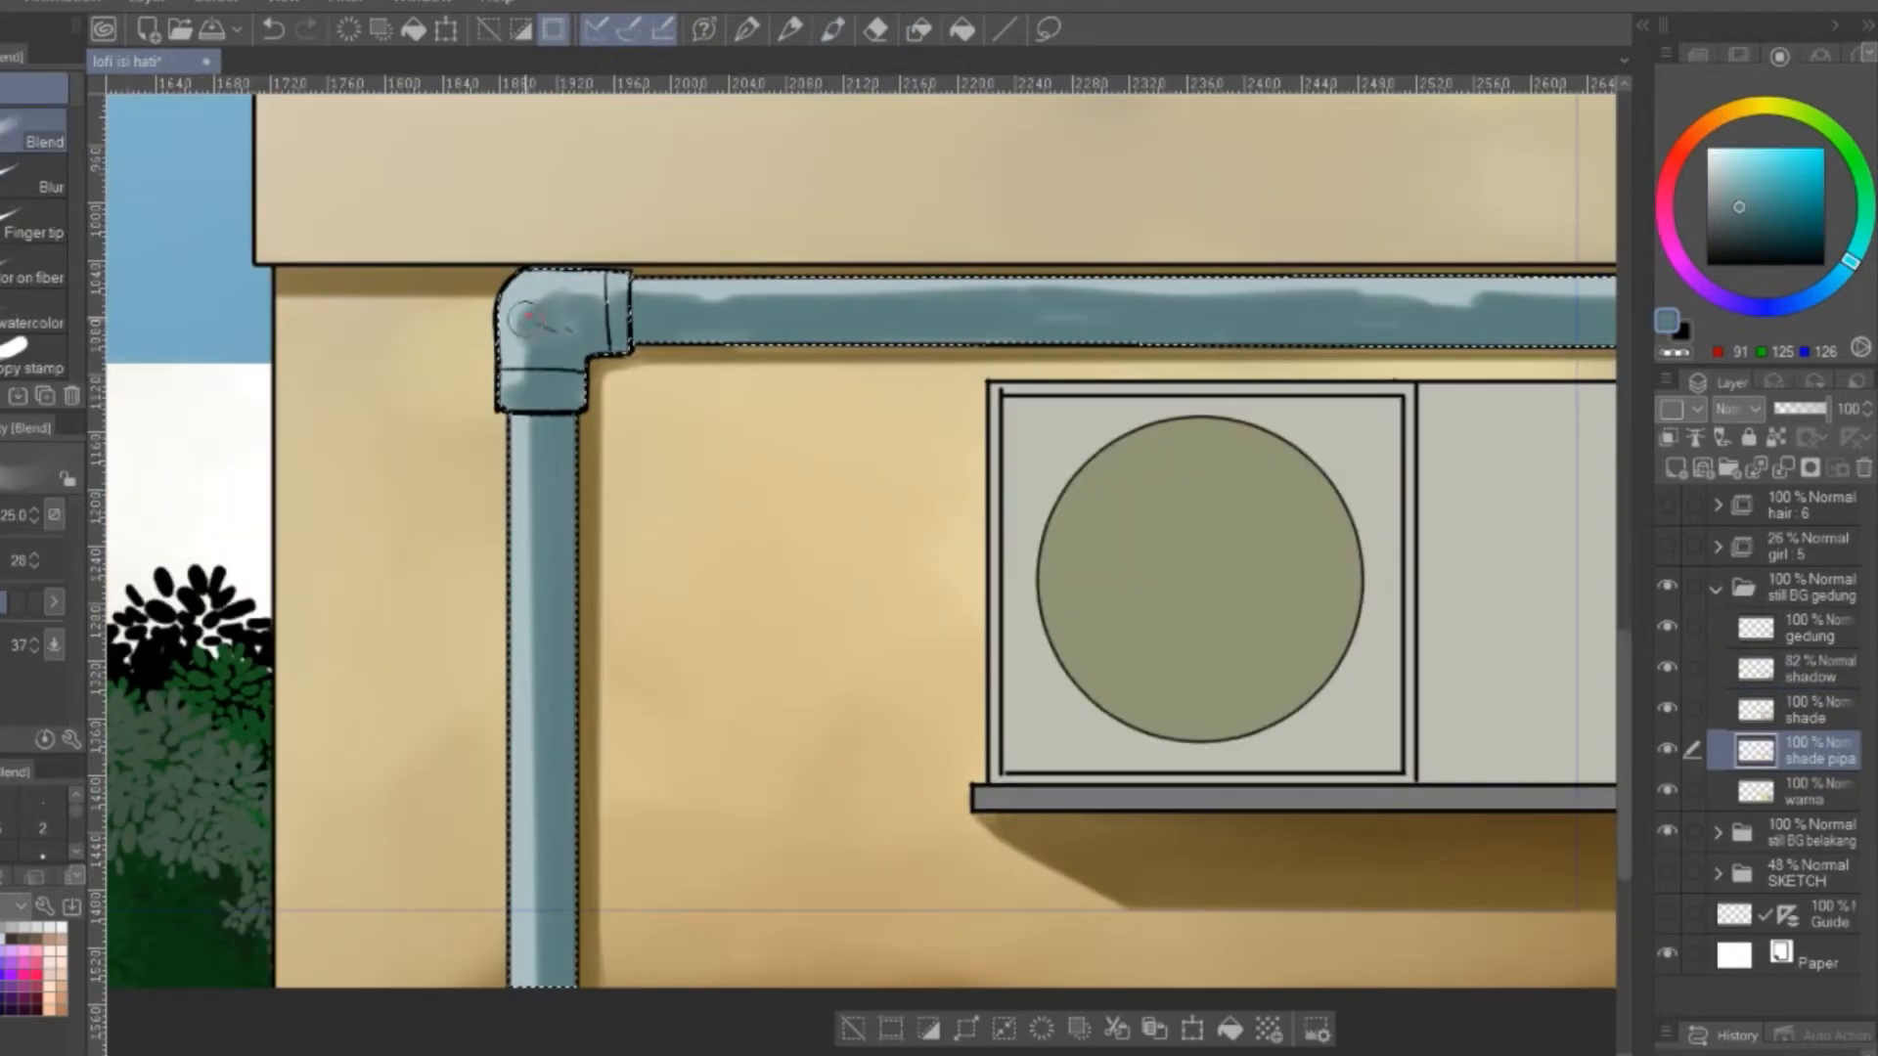
Blend the dark blue-grey shading along the vertical and horizontal pipes on the shade pipa layer
{"action": "left_click_drag", "start_coordinate": [527, 589], "coordinate": [534, 968]}
{"action": "mouse_move", "coordinate": [650, 298]}
{"action": "left_mouse_down"}
{"action": "mouse_move", "coordinate": [1369, 301]}
{"action": "mouse_move", "coordinate": [1023, 349]}
{"action": "left_mouse_up"}
{"action": "left_click_drag", "start_coordinate": [1213, 334], "coordinate": [1423, 337]}
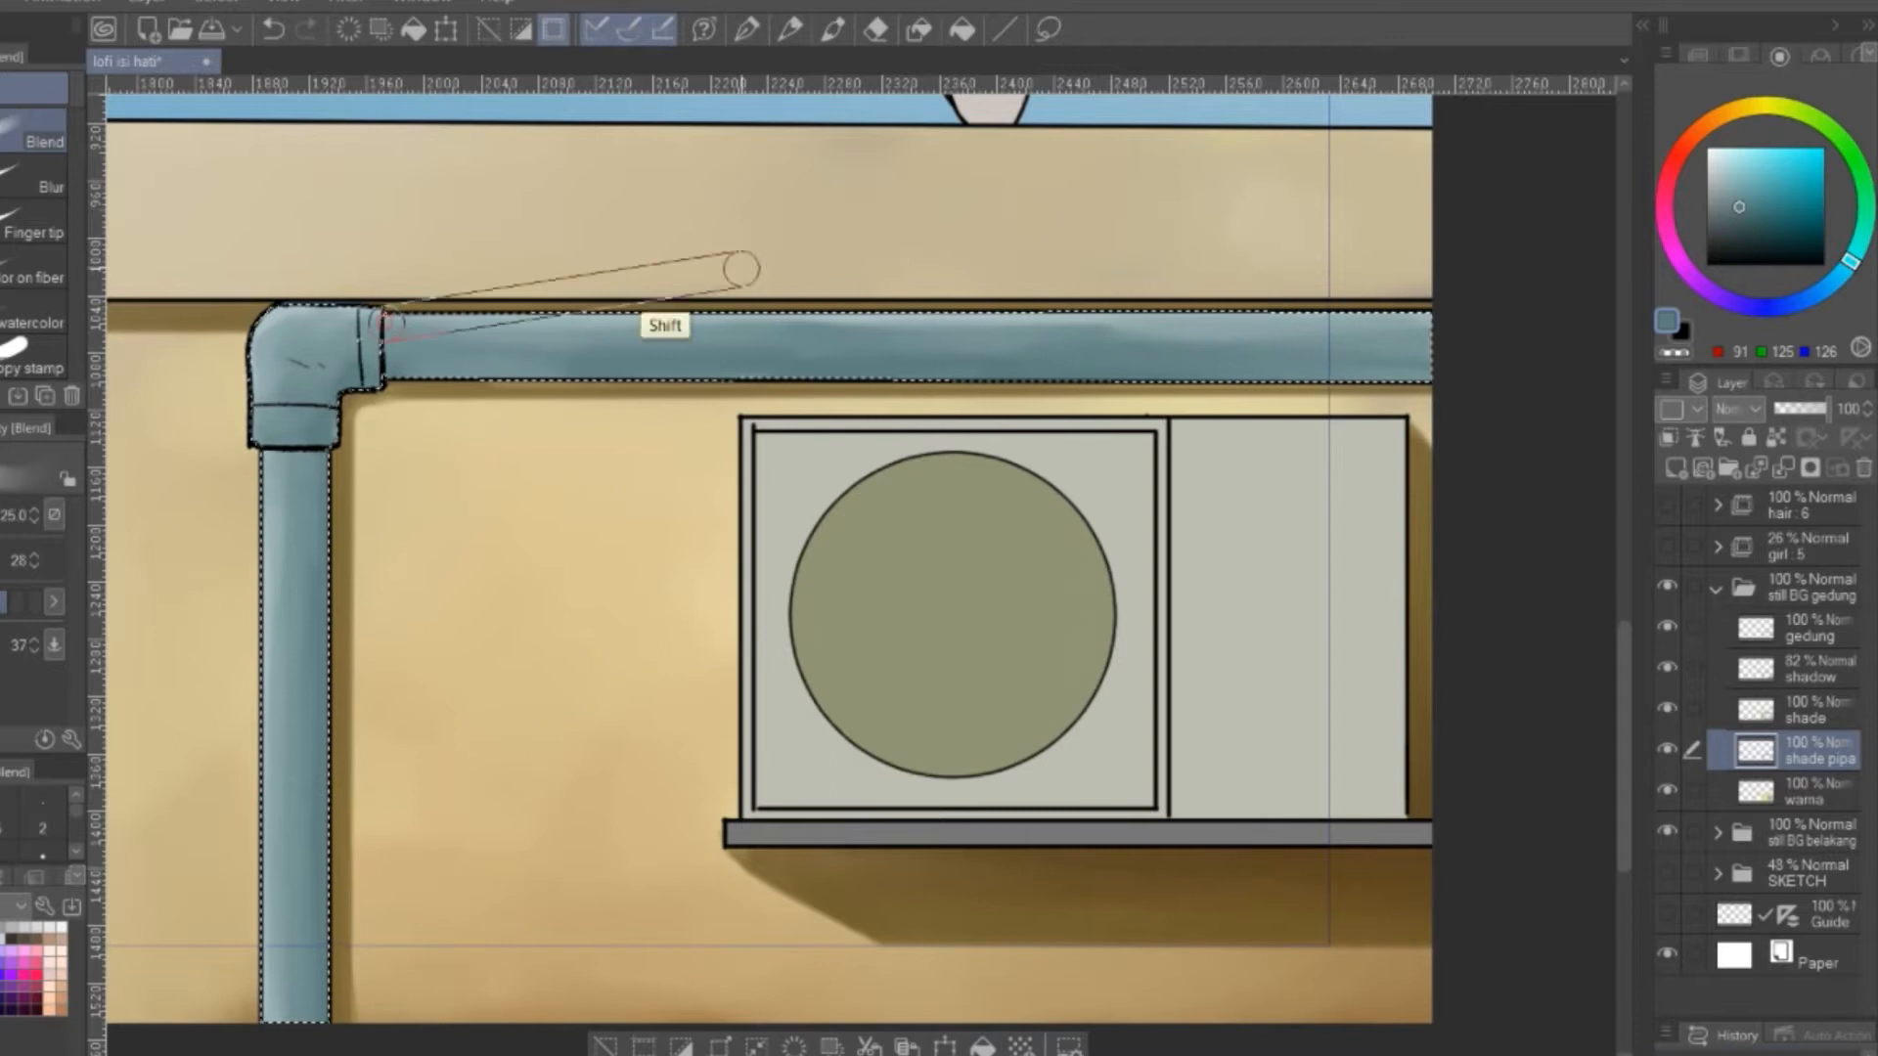
Paint pale highlights along the edges of the pipe elbow and the vertical pipe on the shade pipa layer
{"action": "left_click_drag", "start_coordinate": [292, 313], "coordinate": [637, 323]}
{"action": "key", "text": "bracketleft"}
{"action": "key", "text": "bracketleft"}
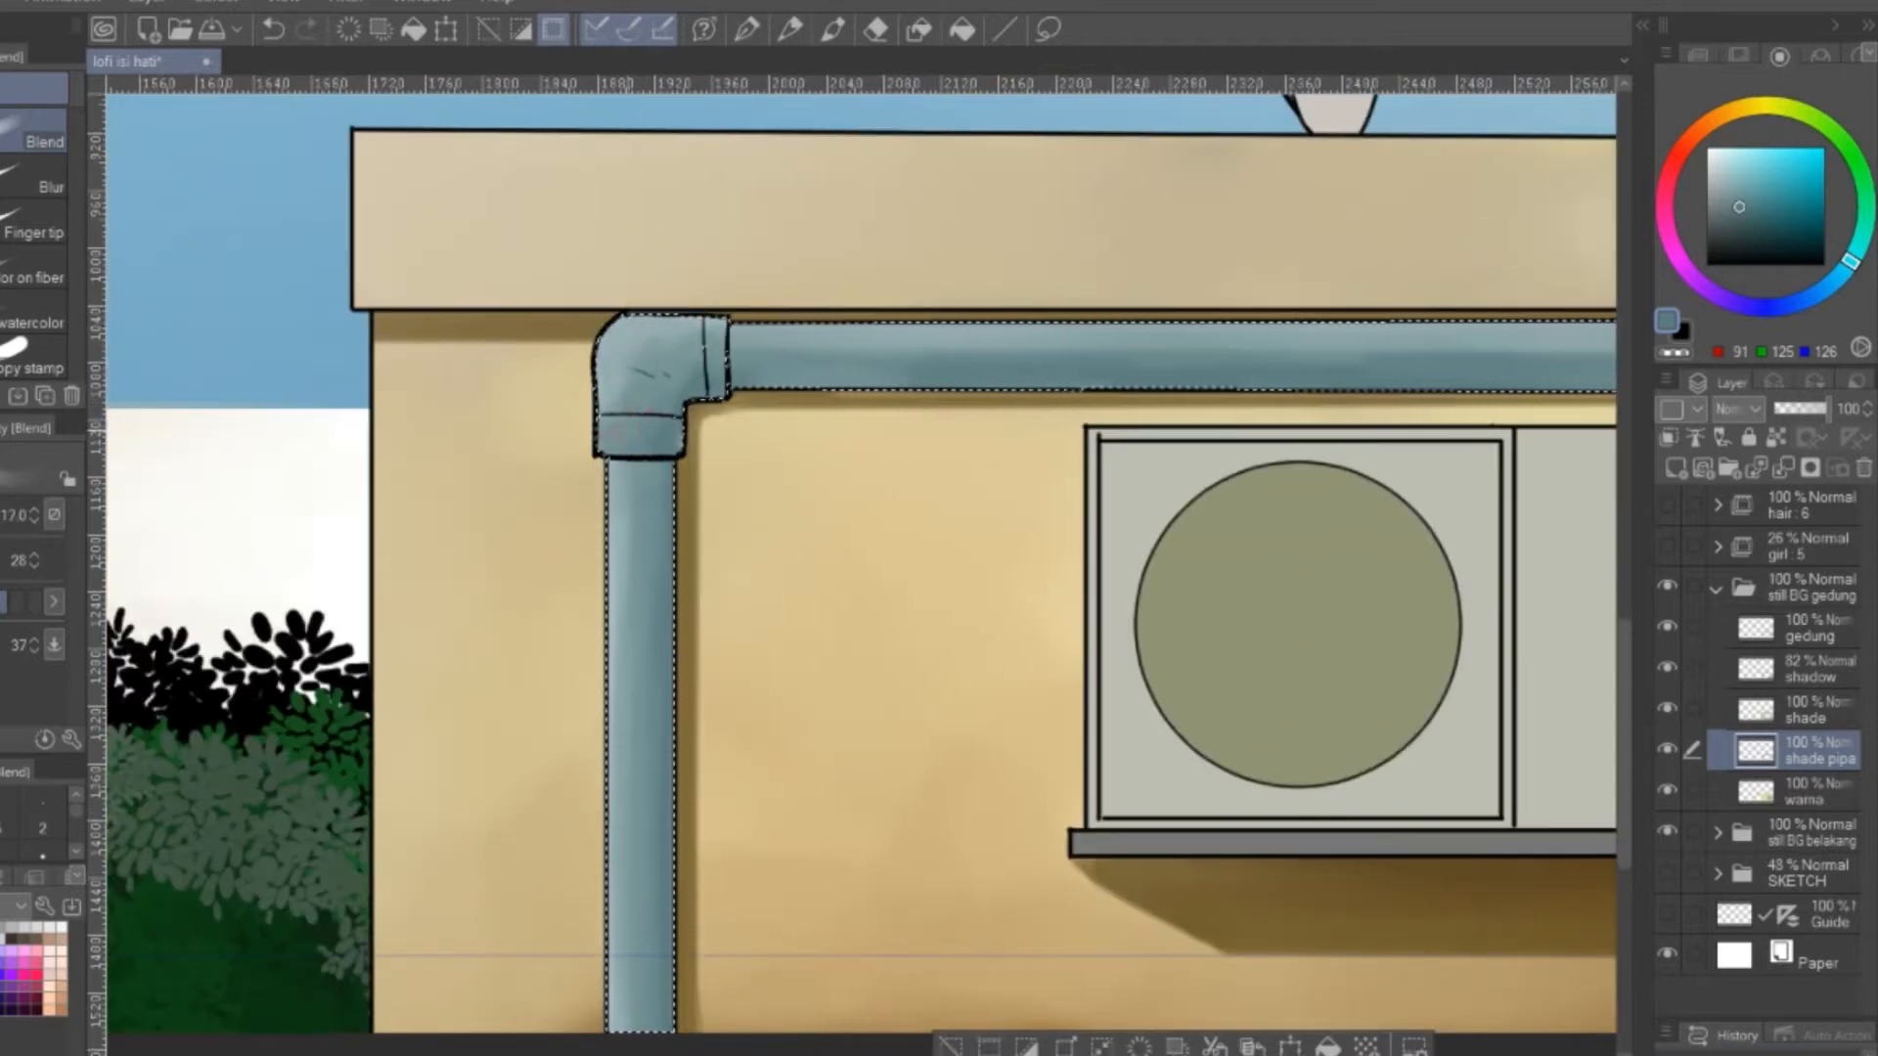
{"action": "key", "text": "b"}
{"action": "left_click_drag", "start_coordinate": [1717, 176], "coordinate": [1706, 96]}
{"action": "left_click", "coordinate": [17, 261]}
{"action": "mouse_move", "coordinate": [609, 343]}
{"action": "left_mouse_down"}
{"action": "mouse_move", "coordinate": [641, 321]}
{"action": "mouse_move", "coordinate": [599, 411]}
{"action": "left_mouse_up"}
{"action": "left_click_drag", "start_coordinate": [626, 324], "coordinate": [692, 318]}
{"action": "left_click_drag", "start_coordinate": [604, 421], "coordinate": [608, 452]}
{"action": "left_click_drag", "start_coordinate": [615, 463], "coordinate": [615, 1031]}
{"action": "left_click_drag", "start_coordinate": [783, 391], "coordinate": [543, 367]}
{"action": "left_click", "coordinate": [528, 302]}
{"action": "left_click", "coordinate": [1547, 302], "text": "shift"}
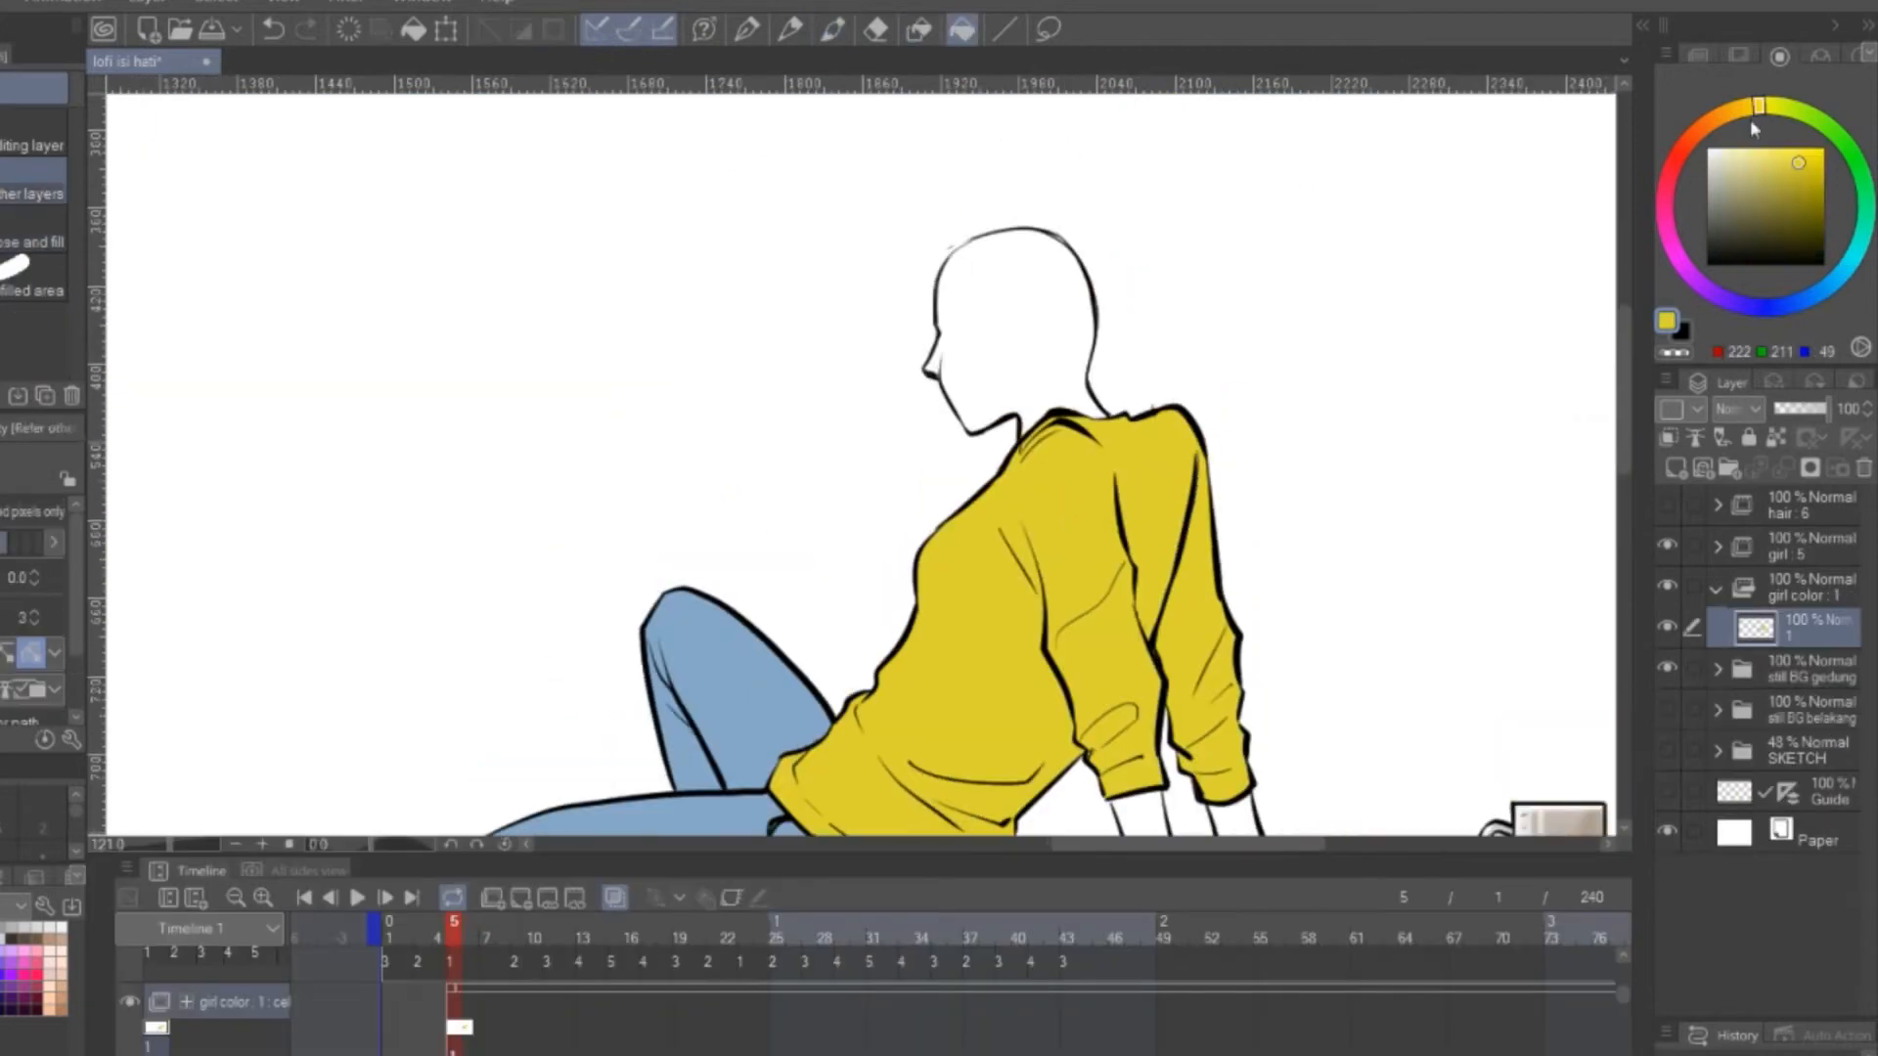
Fill the girl's head and both forearms with a light peach skin tone on the girl color layer
{"action": "left_click_drag", "start_coordinate": [1761, 103], "coordinate": [1703, 127]}
{"action": "left_click", "coordinate": [1741, 157]}
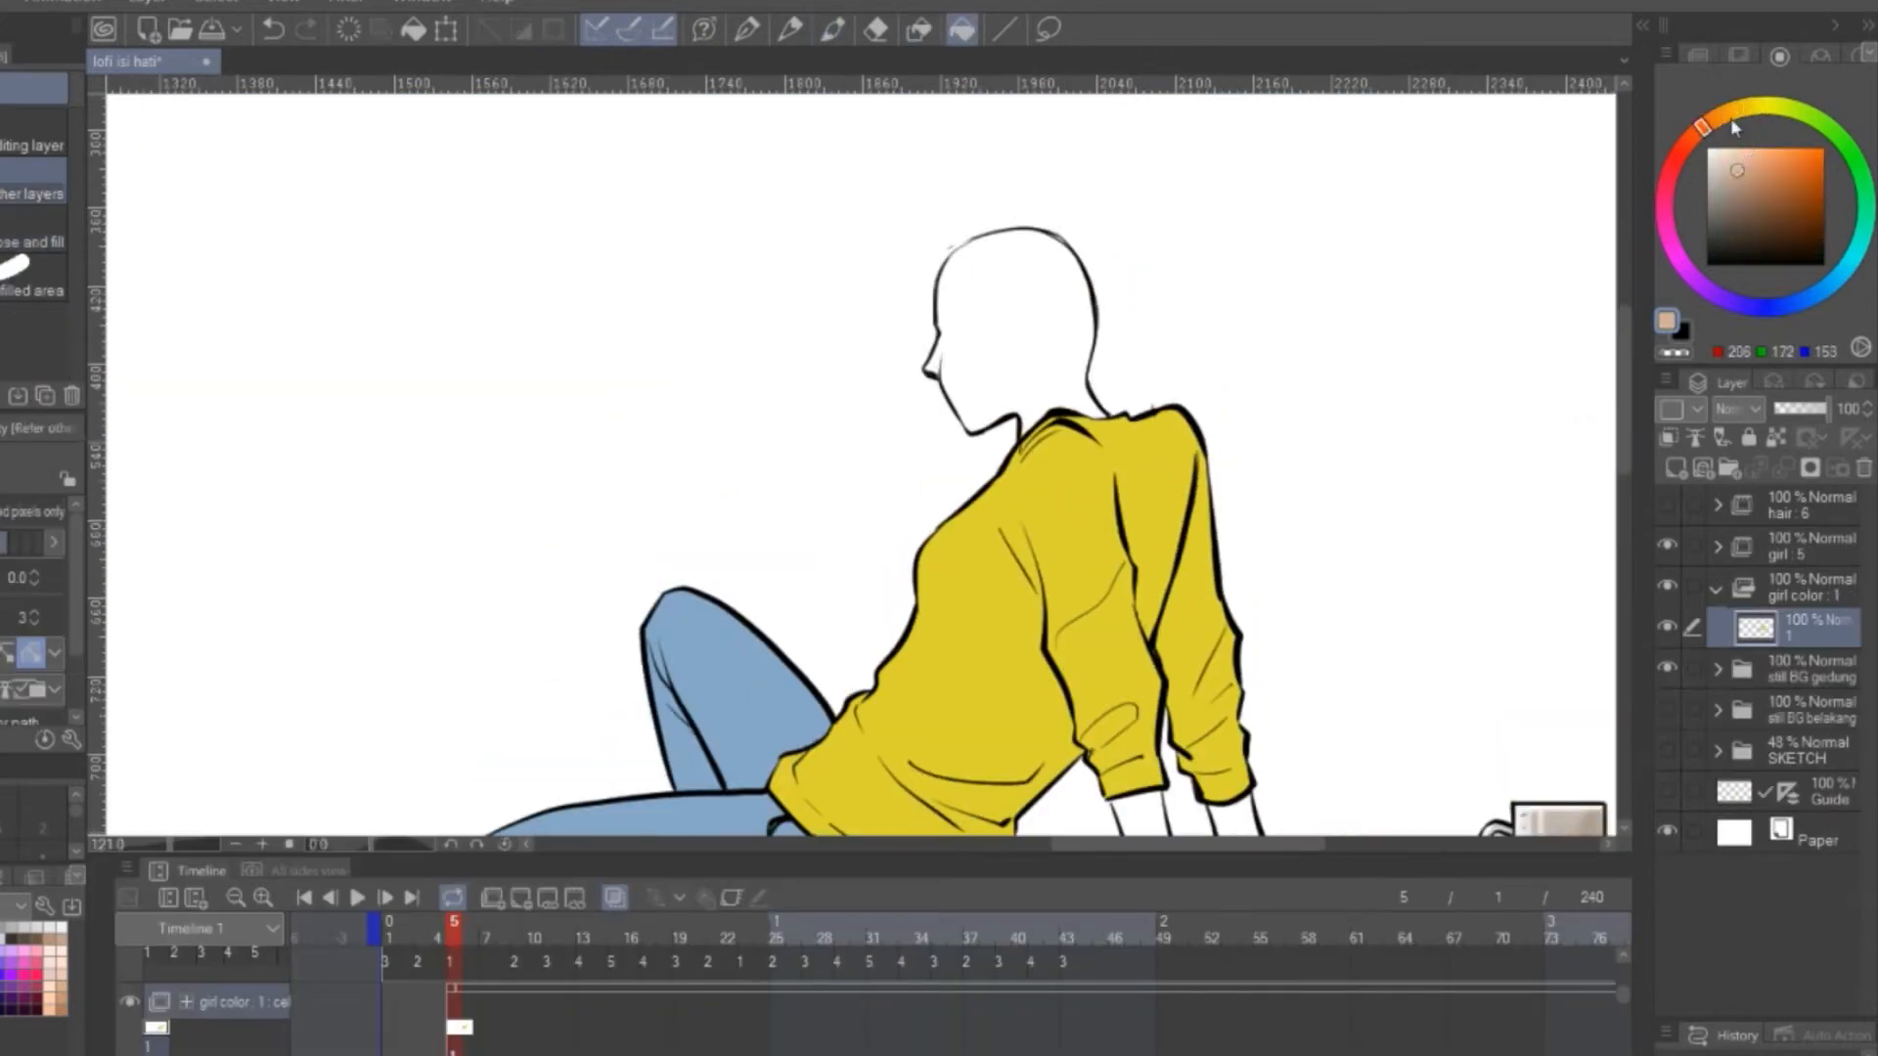
{"action": "left_click", "coordinate": [1746, 157]}
{"action": "left_click", "coordinate": [976, 320]}
{"action": "left_click_drag", "start_coordinate": [1255, 593], "coordinate": [1149, 203]}
{"action": "left_click", "coordinate": [1042, 450]}
{"action": "left_click", "coordinate": [1138, 460]}
Fill the remaining gaps in the girl's hands and fingers with the same peach skin tone
{"action": "left_click", "coordinate": [919, 29]}
{"action": "left_click_drag", "start_coordinate": [1188, 494], "coordinate": [1210, 473]}
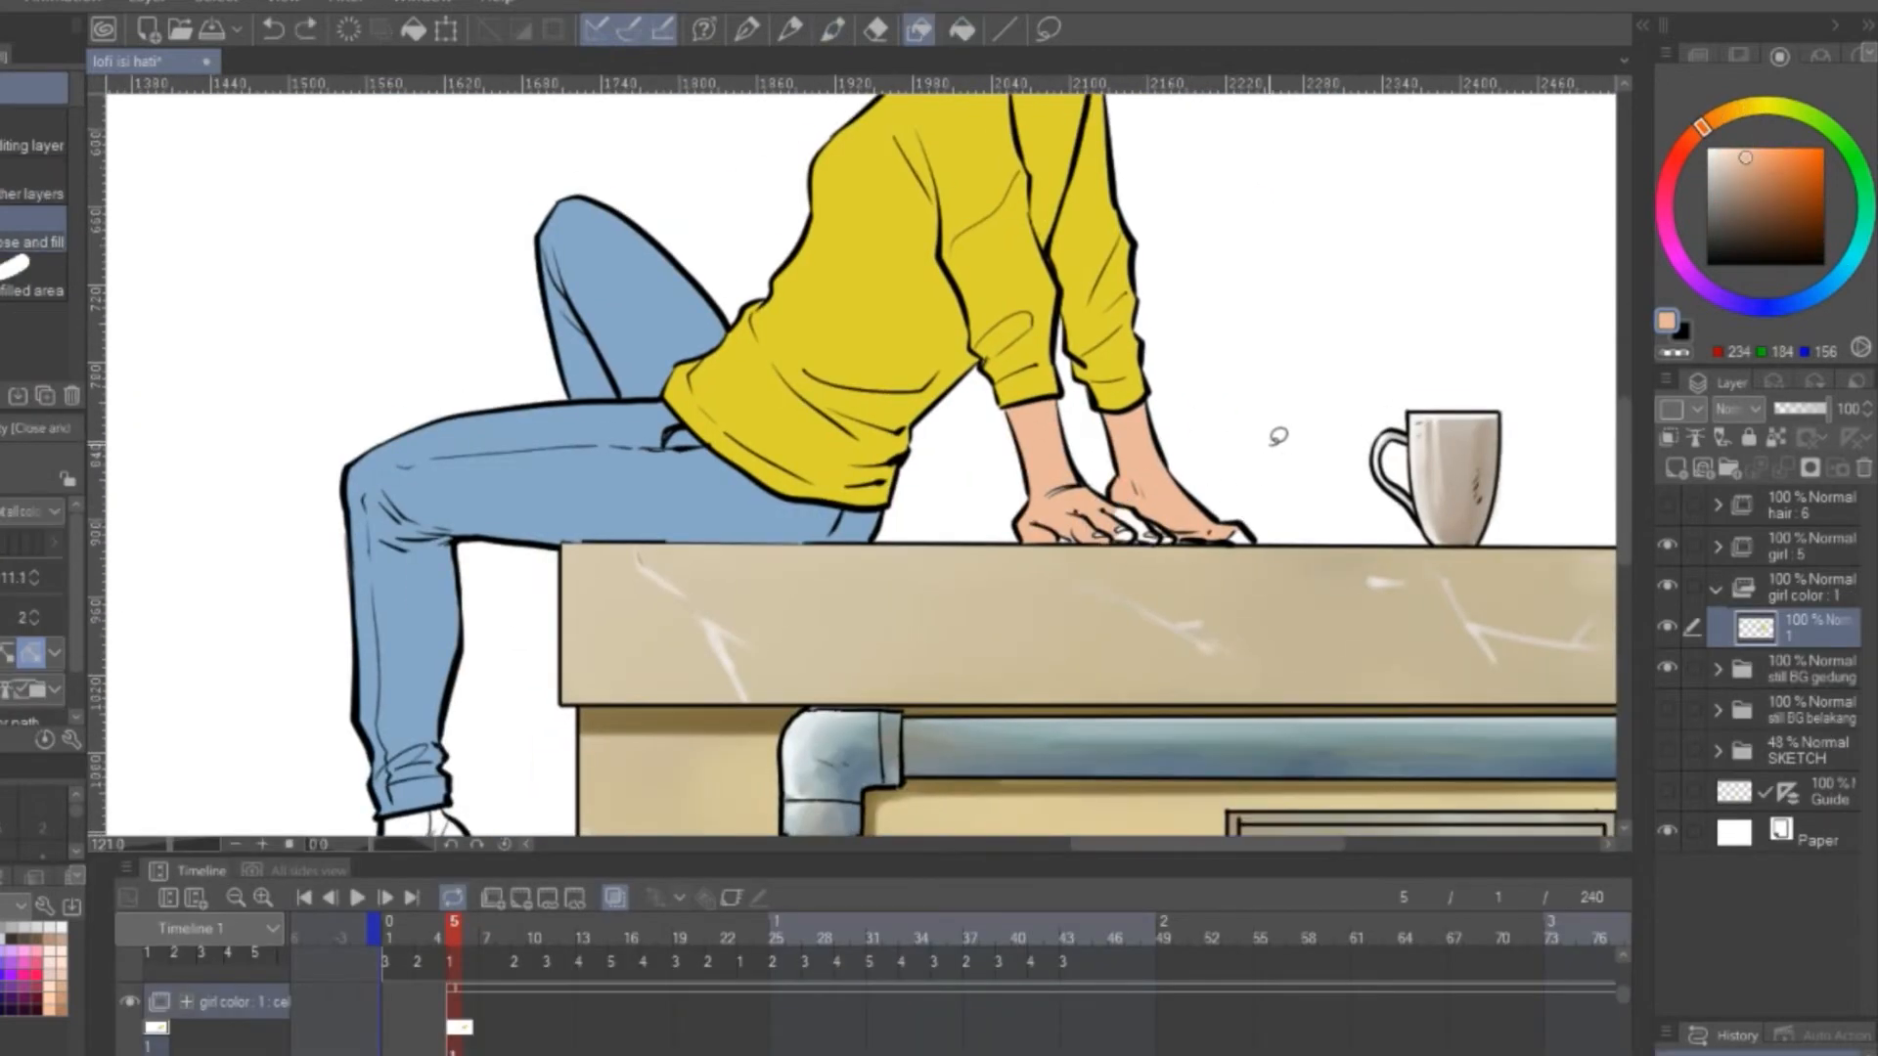
{"action": "scroll", "coordinate": [1272, 431], "scroll_direction": "up", "scroll_amount": 2}
{"action": "key", "text": "p"}
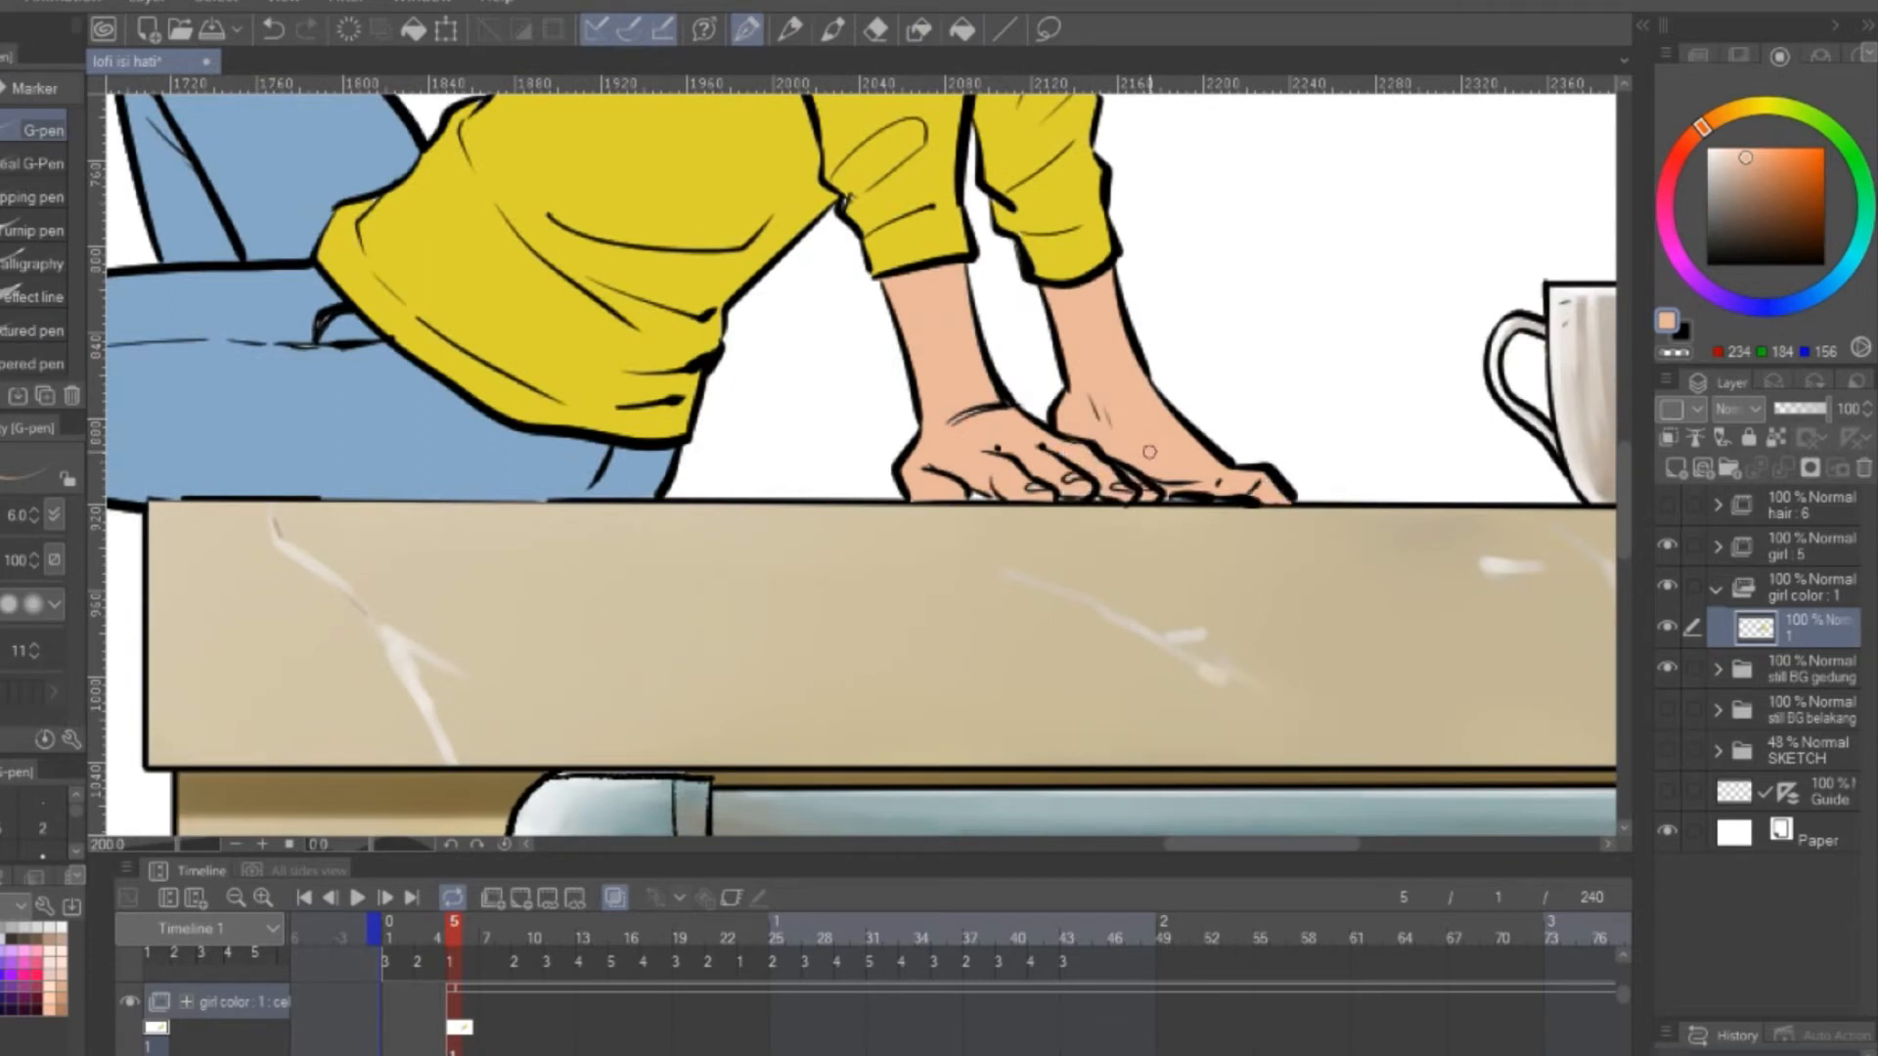
{"action": "left_click_drag", "start_coordinate": [1149, 451], "coordinate": [1311, 812]}
{"action": "left_click", "coordinate": [900, 469], "text": "alt"}
{"action": "left_click_drag", "start_coordinate": [685, 645], "coordinate": [1088, 510]}
{"action": "left_click", "coordinate": [832, 547], "text": "alt"}
{"action": "scroll", "coordinate": [1349, 293], "scroll_direction": "down", "scroll_amount": 3}
{"action": "left_click_drag", "start_coordinate": [1304, 331], "coordinate": [1059, 448]}
Move the girl and girl color animation folders below the still BG gedung folder
{"action": "left_click", "coordinate": [1716, 589]}
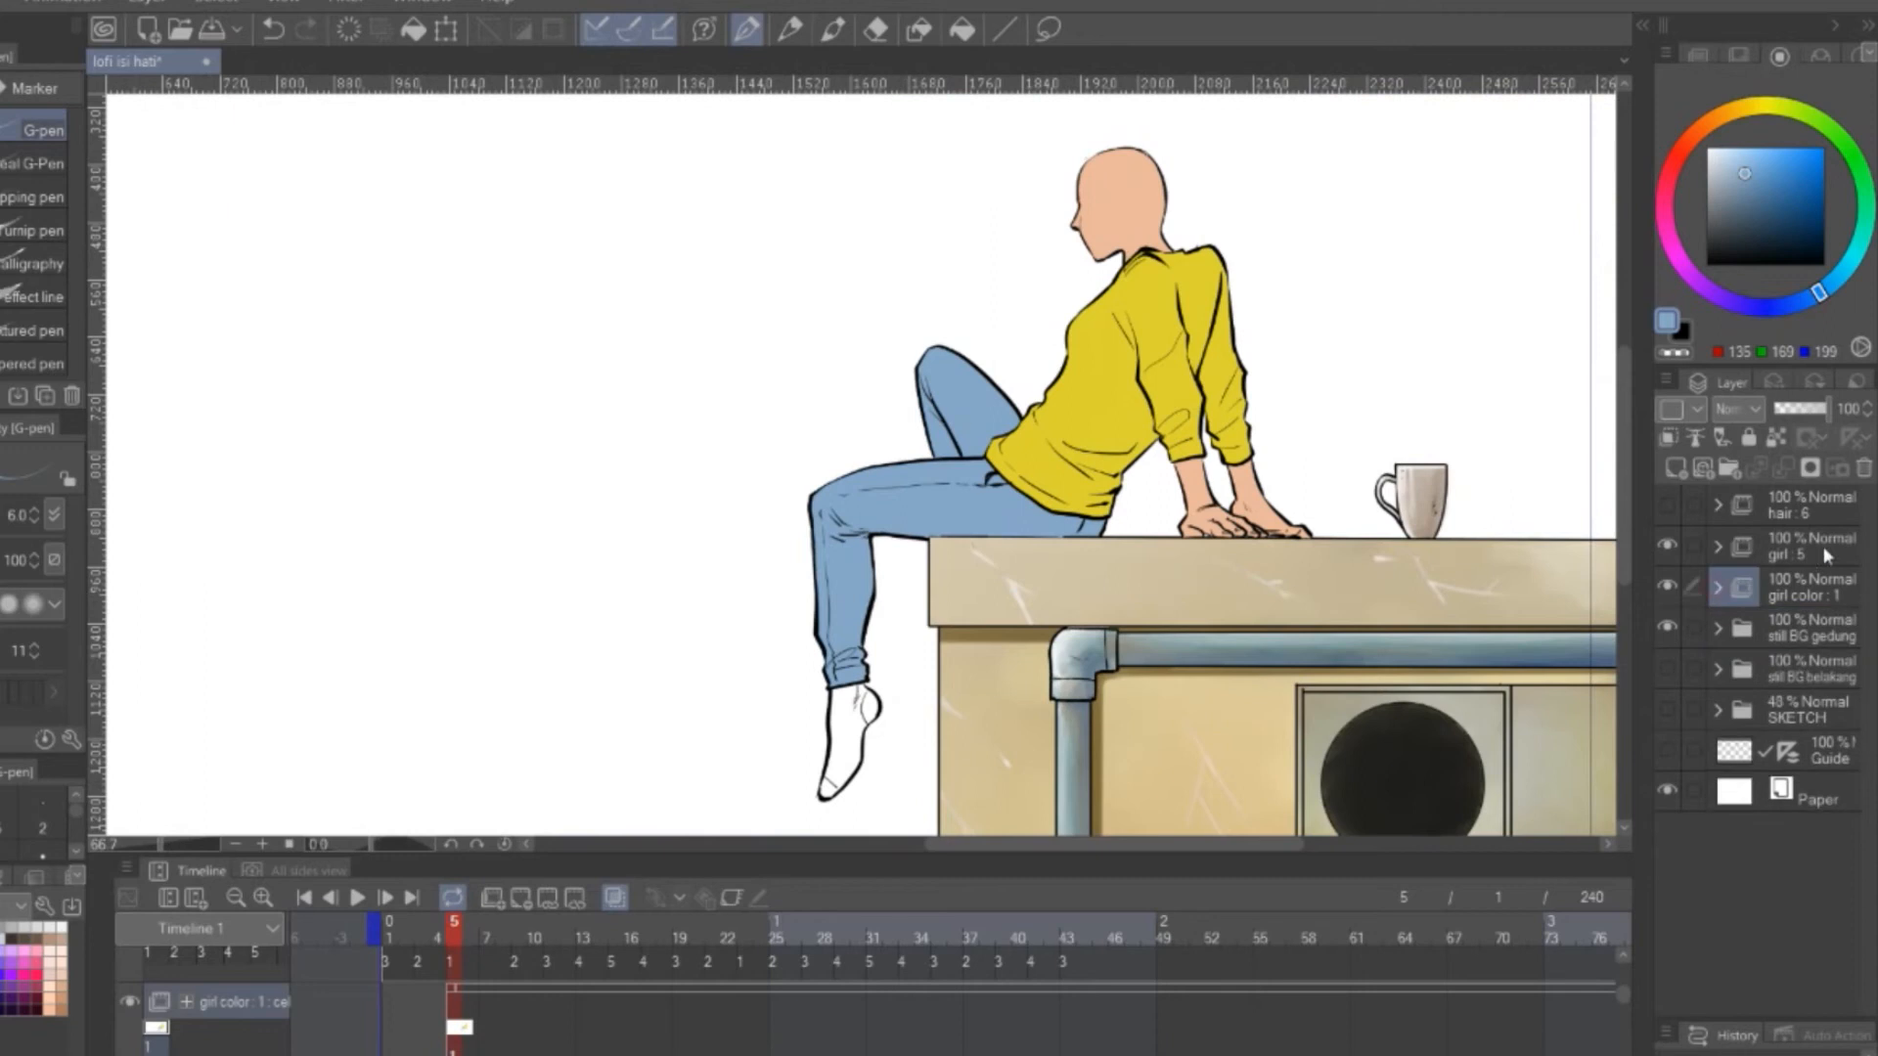
{"action": "left_click", "coordinate": [1816, 560], "text": "shift"}
{"action": "left_click_drag", "start_coordinate": [1817, 565], "coordinate": [1831, 647]}
Fill the girl's sock with pale blue-grey and its heel and toe with darker grey, touching up the gaps
{"action": "left_click_drag", "start_coordinate": [1019, 690], "coordinate": [1081, 610]}
{"action": "scroll", "coordinate": [963, 692], "scroll_direction": "up", "scroll_amount": 3}
{"action": "left_click", "coordinate": [962, 29]}
{"action": "left_click", "coordinate": [1718, 629]}
{"action": "left_click", "coordinate": [1816, 671]}
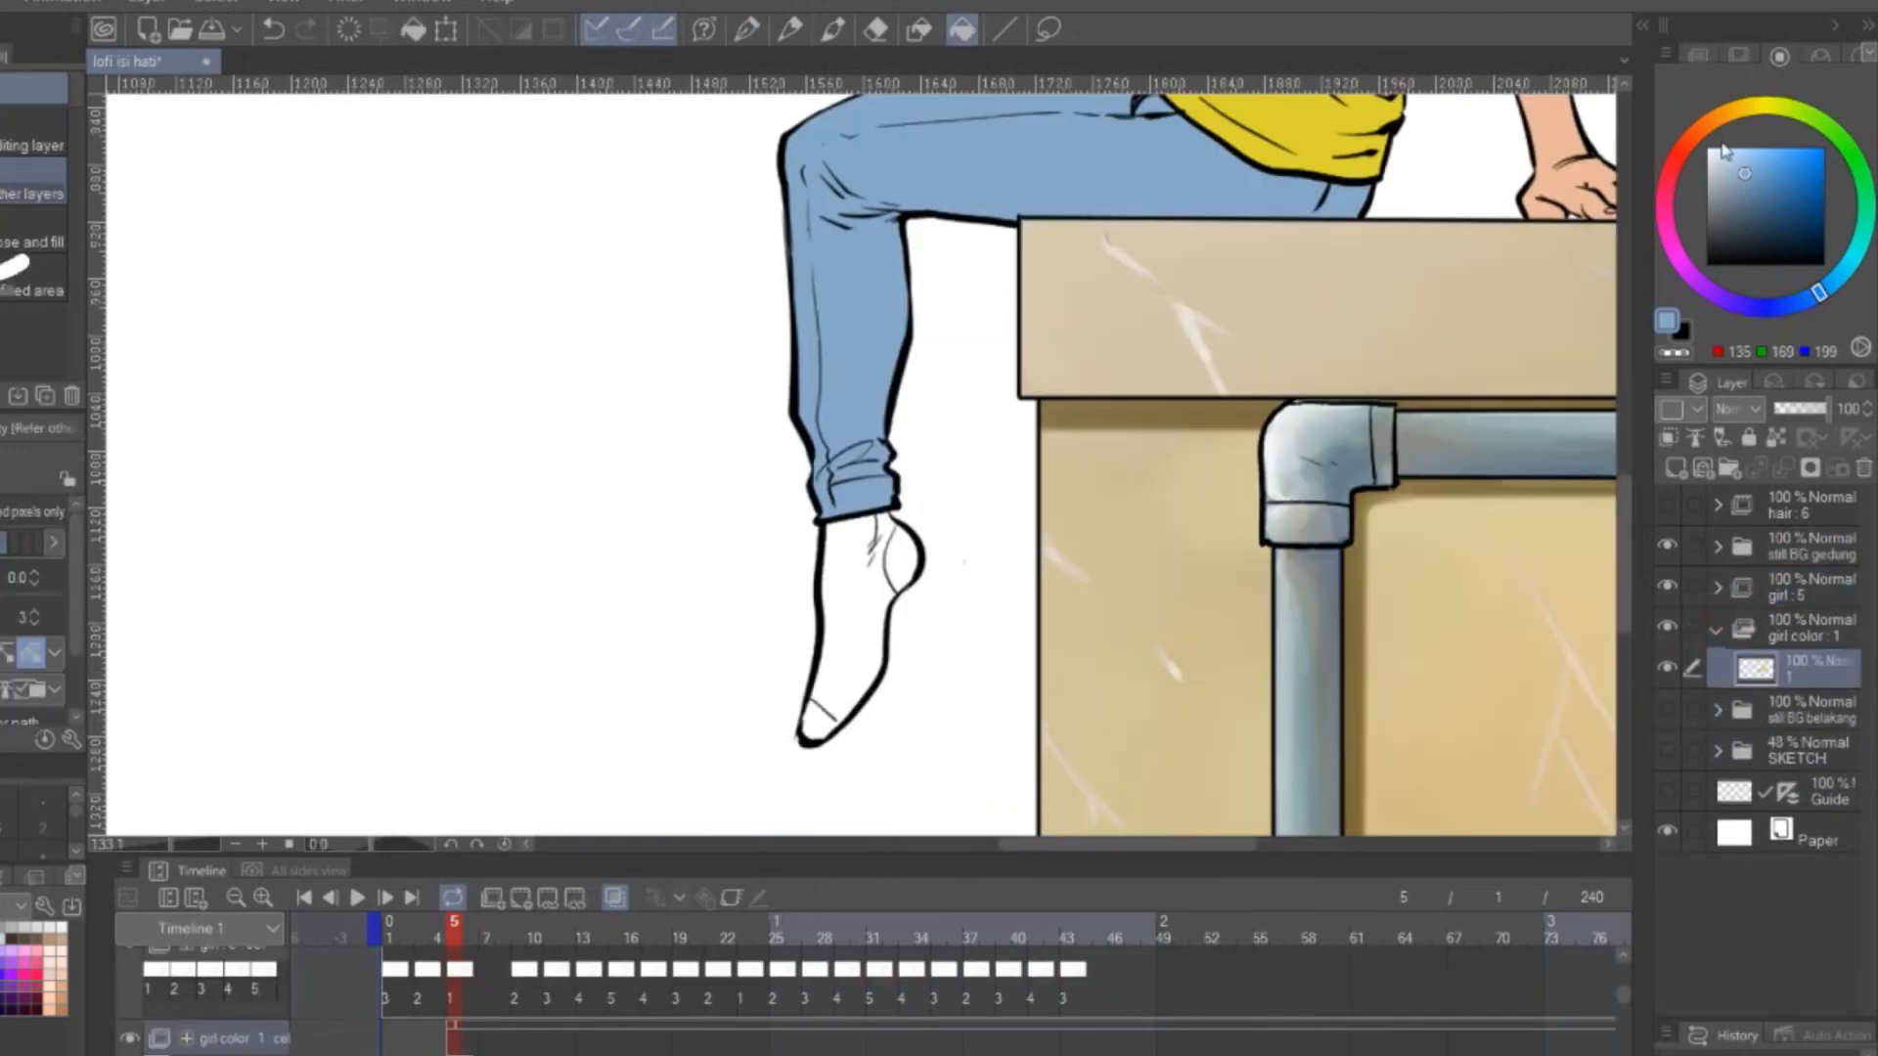
{"action": "left_click", "coordinate": [1713, 166]}
{"action": "left_click", "coordinate": [856, 602]}
{"action": "left_click", "coordinate": [1714, 194]}
{"action": "left_click", "coordinate": [905, 559]}
{"action": "left_click", "coordinate": [820, 724]}
{"action": "left_click", "coordinate": [847, 658], "text": "alt"}
{"action": "left_click", "coordinate": [746, 29]}
{"action": "left_click_drag", "start_coordinate": [880, 520], "coordinate": [884, 545]}
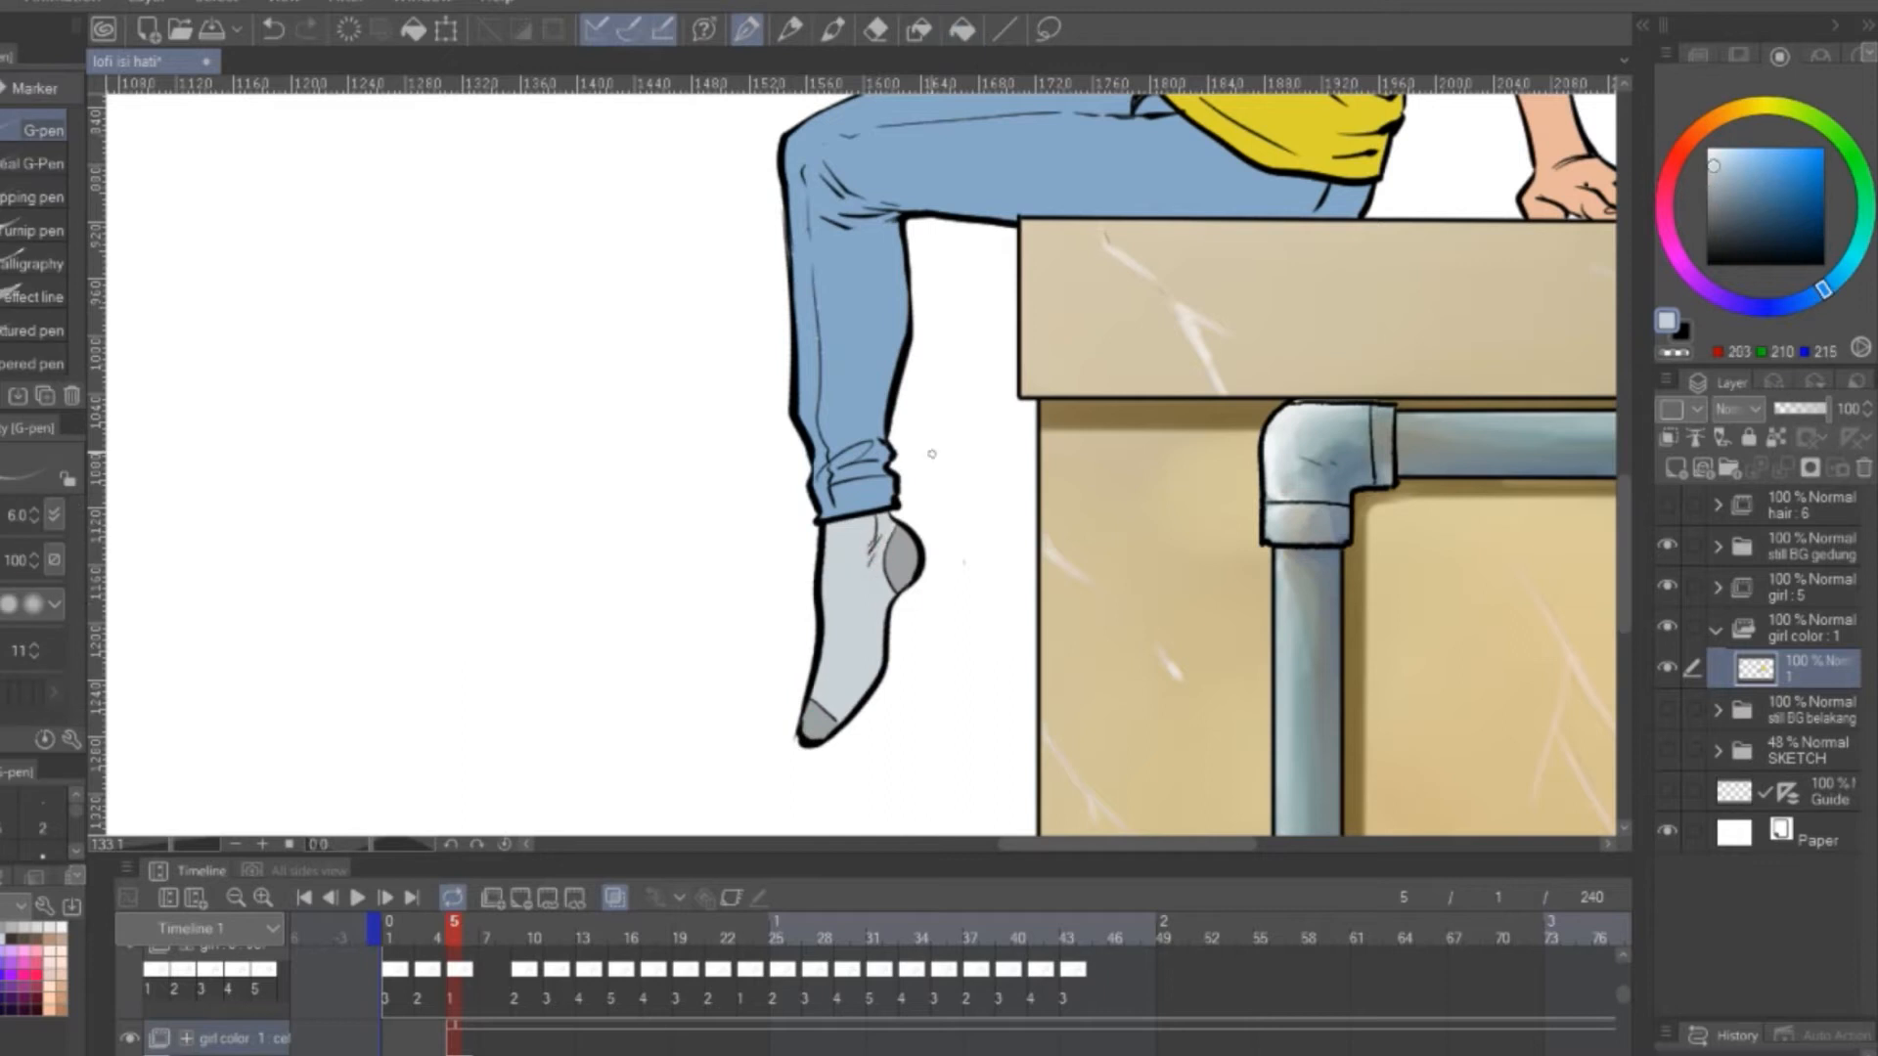
Put the girl's base colour layer into a folder inside girl color and add a layer named shade above it
{"action": "scroll", "coordinate": [1151, 528], "scroll_direction": "down", "scroll_amount": 2}
{"action": "scroll", "coordinate": [1151, 529], "scroll_direction": "down", "scroll_amount": 3}
{"action": "scroll", "coordinate": [1248, 310], "scroll_direction": "up", "scroll_amount": 5}
{"action": "left_click_drag", "start_coordinate": [1248, 310], "coordinate": [1212, 608]}
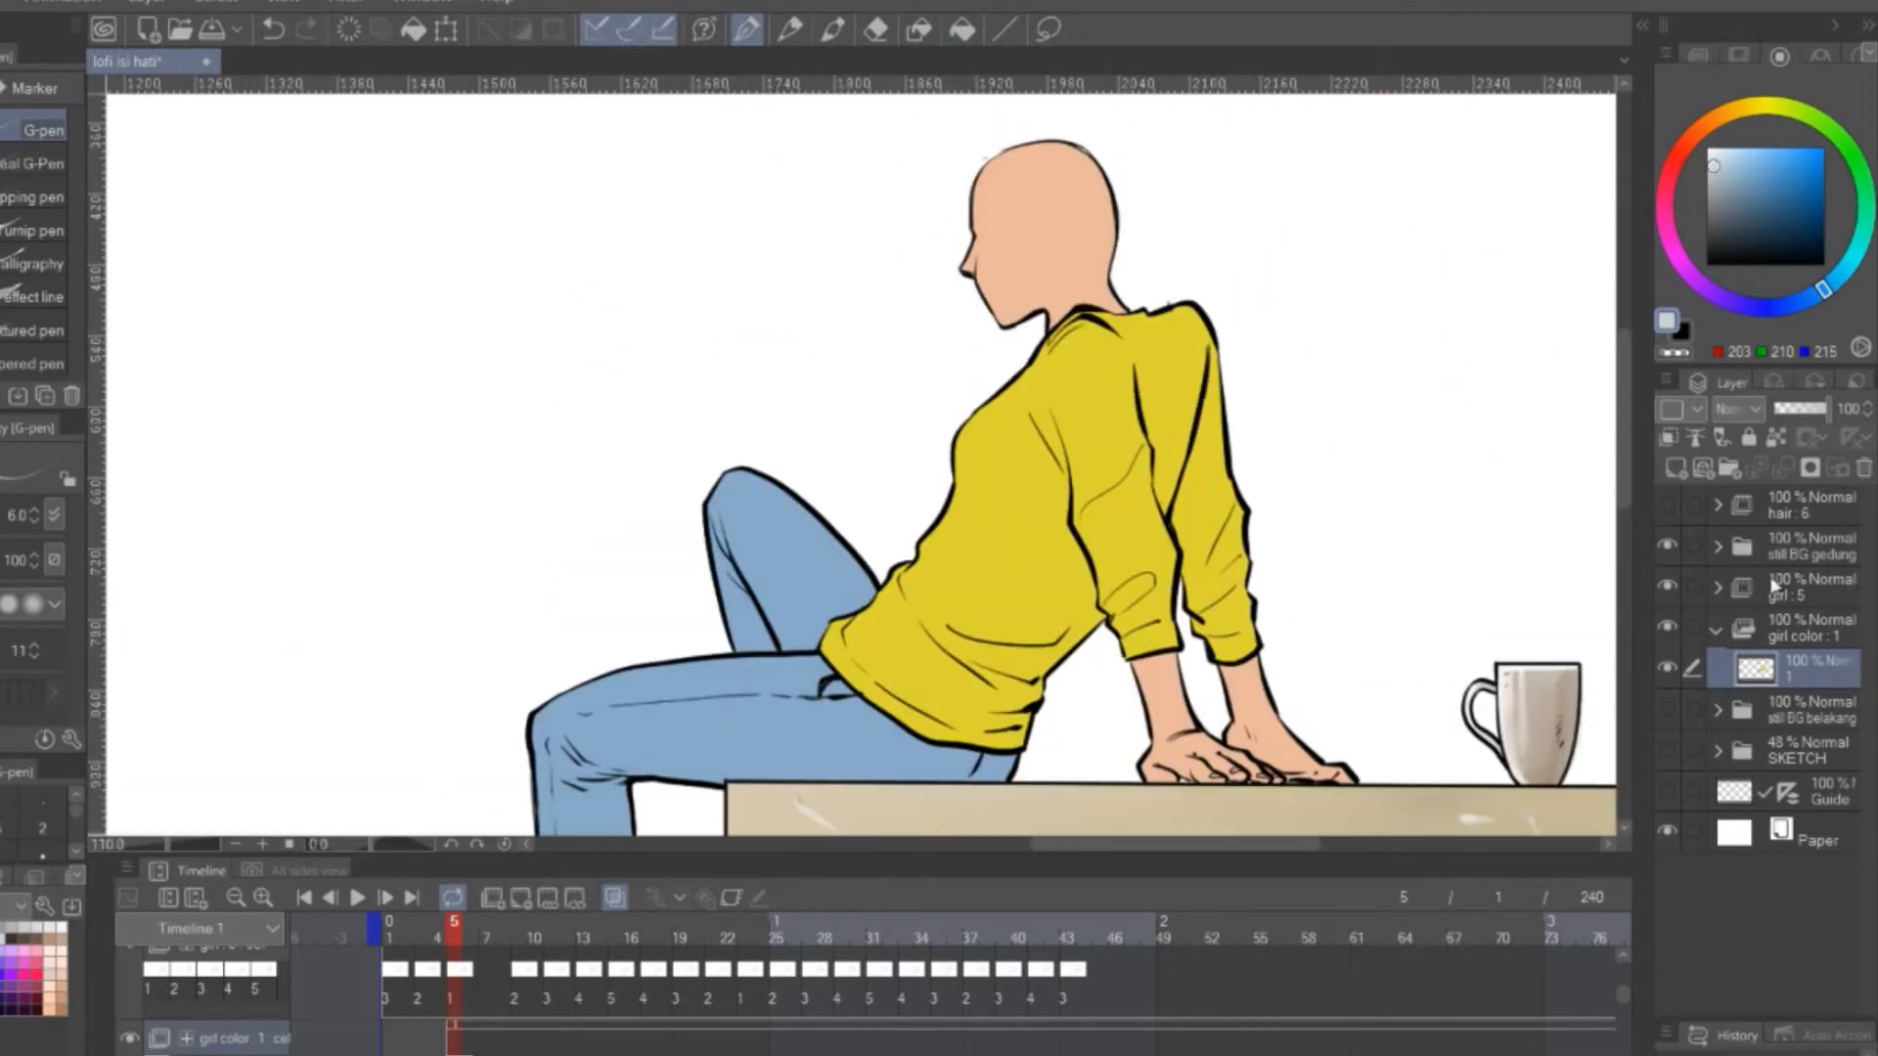
{"action": "left_click", "coordinate": [1730, 470]}
{"action": "left_click_drag", "start_coordinate": [1825, 722], "coordinate": [1807, 667]}
{"action": "key", "text": "Return"}
{"action": "left_click", "coordinate": [1675, 468]}
{"action": "double_click", "coordinate": [1837, 758]}
{"action": "type", "text": "shade"}
{"action": "key", "text": "Return"}
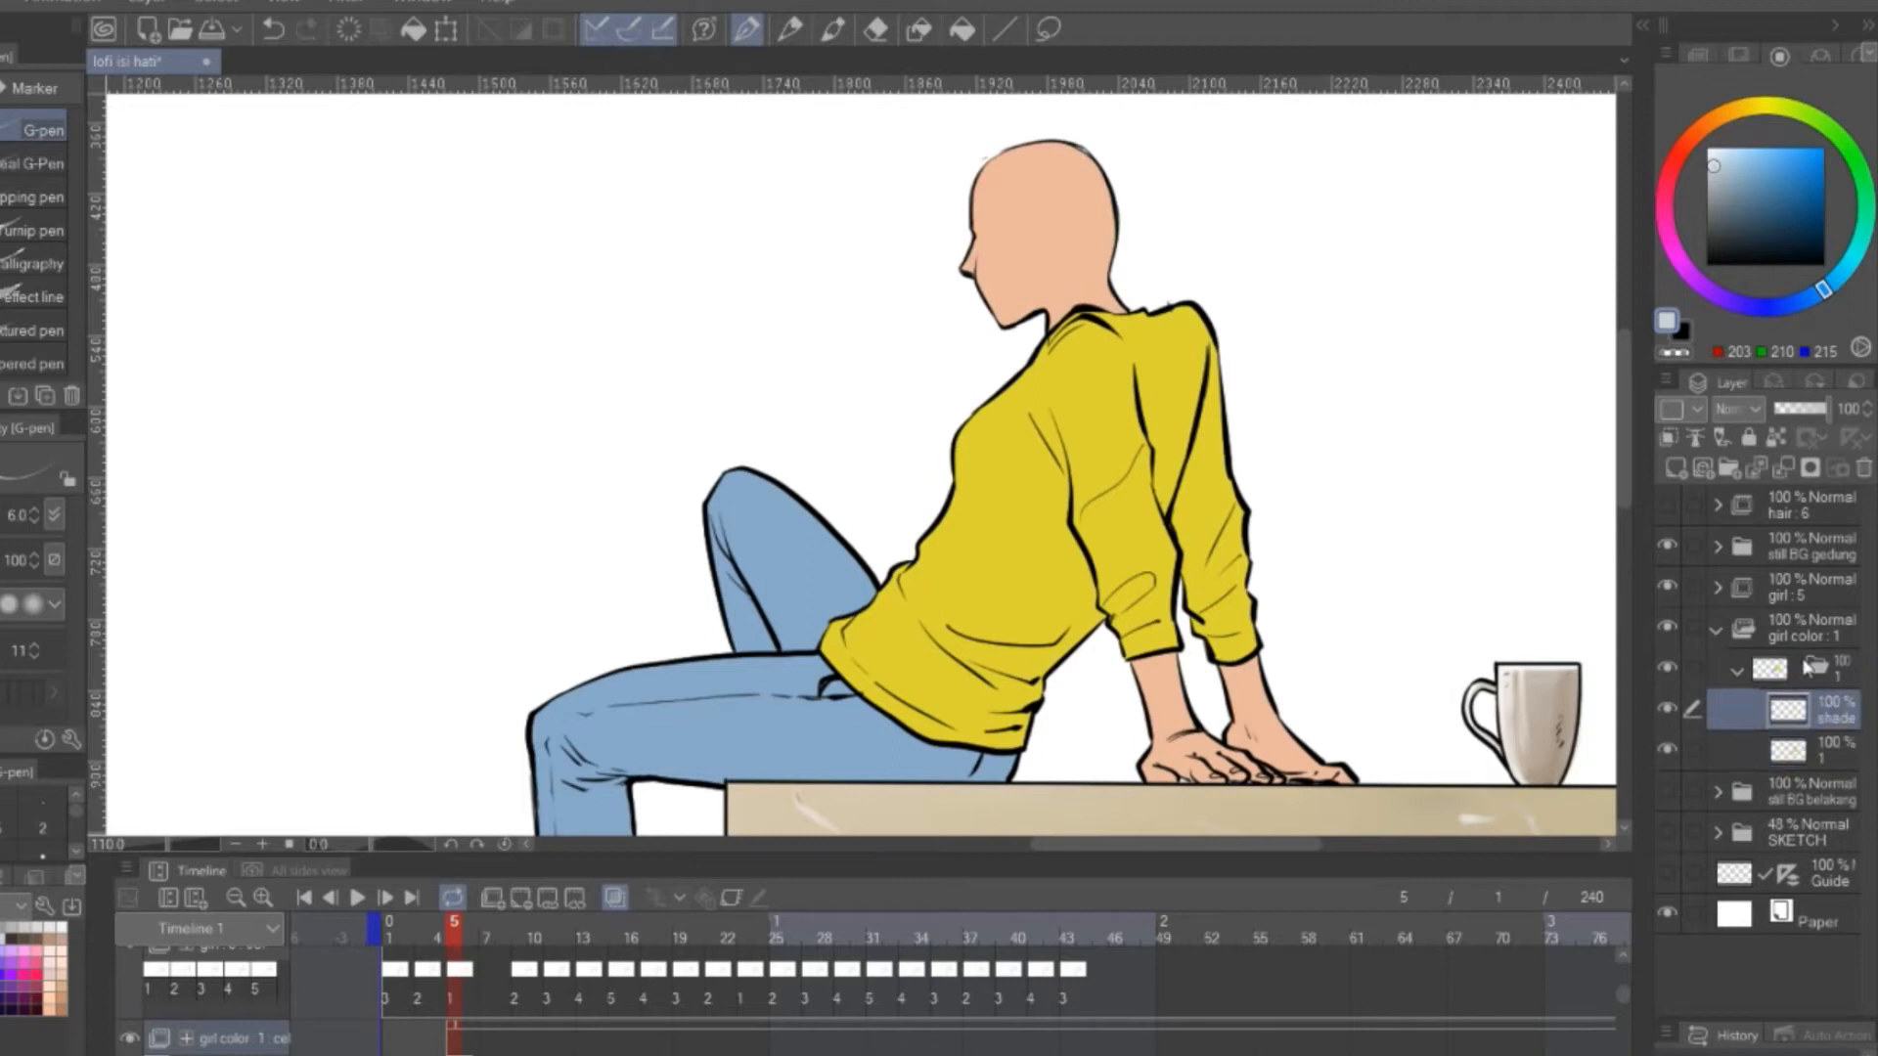
Outline and fill the shadow area on the girl's head in black on the shade layer at 60% opacity
{"action": "left_click", "coordinate": [1811, 470]}
{"action": "key", "text": "x"}
{"action": "mouse_move", "coordinate": [975, 164]}
{"action": "left_mouse_down"}
{"action": "mouse_move", "coordinate": [1005, 319]}
{"action": "mouse_move", "coordinate": [1102, 460]}
{"action": "mouse_move", "coordinate": [1135, 604]}
{"action": "left_mouse_up"}
{"action": "left_click", "coordinate": [963, 30]}
{"action": "left_click", "coordinate": [1051, 229]}
Outline and fill the shadow areas on the yellow sweater's body and sleeves
{"action": "left_click", "coordinate": [746, 29]}
{"action": "left_click_drag", "start_coordinate": [1058, 468], "coordinate": [932, 610]}
{"action": "left_click", "coordinate": [962, 29]}
{"action": "left_click", "coordinate": [1031, 583]}
{"action": "key", "text": "ctrl+z"}
{"action": "left_click", "coordinate": [746, 29]}
{"action": "left_click", "coordinate": [962, 30]}
{"action": "left_click", "coordinate": [1027, 663]}
{"action": "left_click", "coordinate": [1164, 411]}
{"action": "left_click", "coordinate": [1205, 583]}
{"action": "left_click", "coordinate": [1140, 587]}
Draw and fill the shadows on both jeans legs, with hatched edges on the raised leg, and clean them up
{"action": "key", "text": "p"}
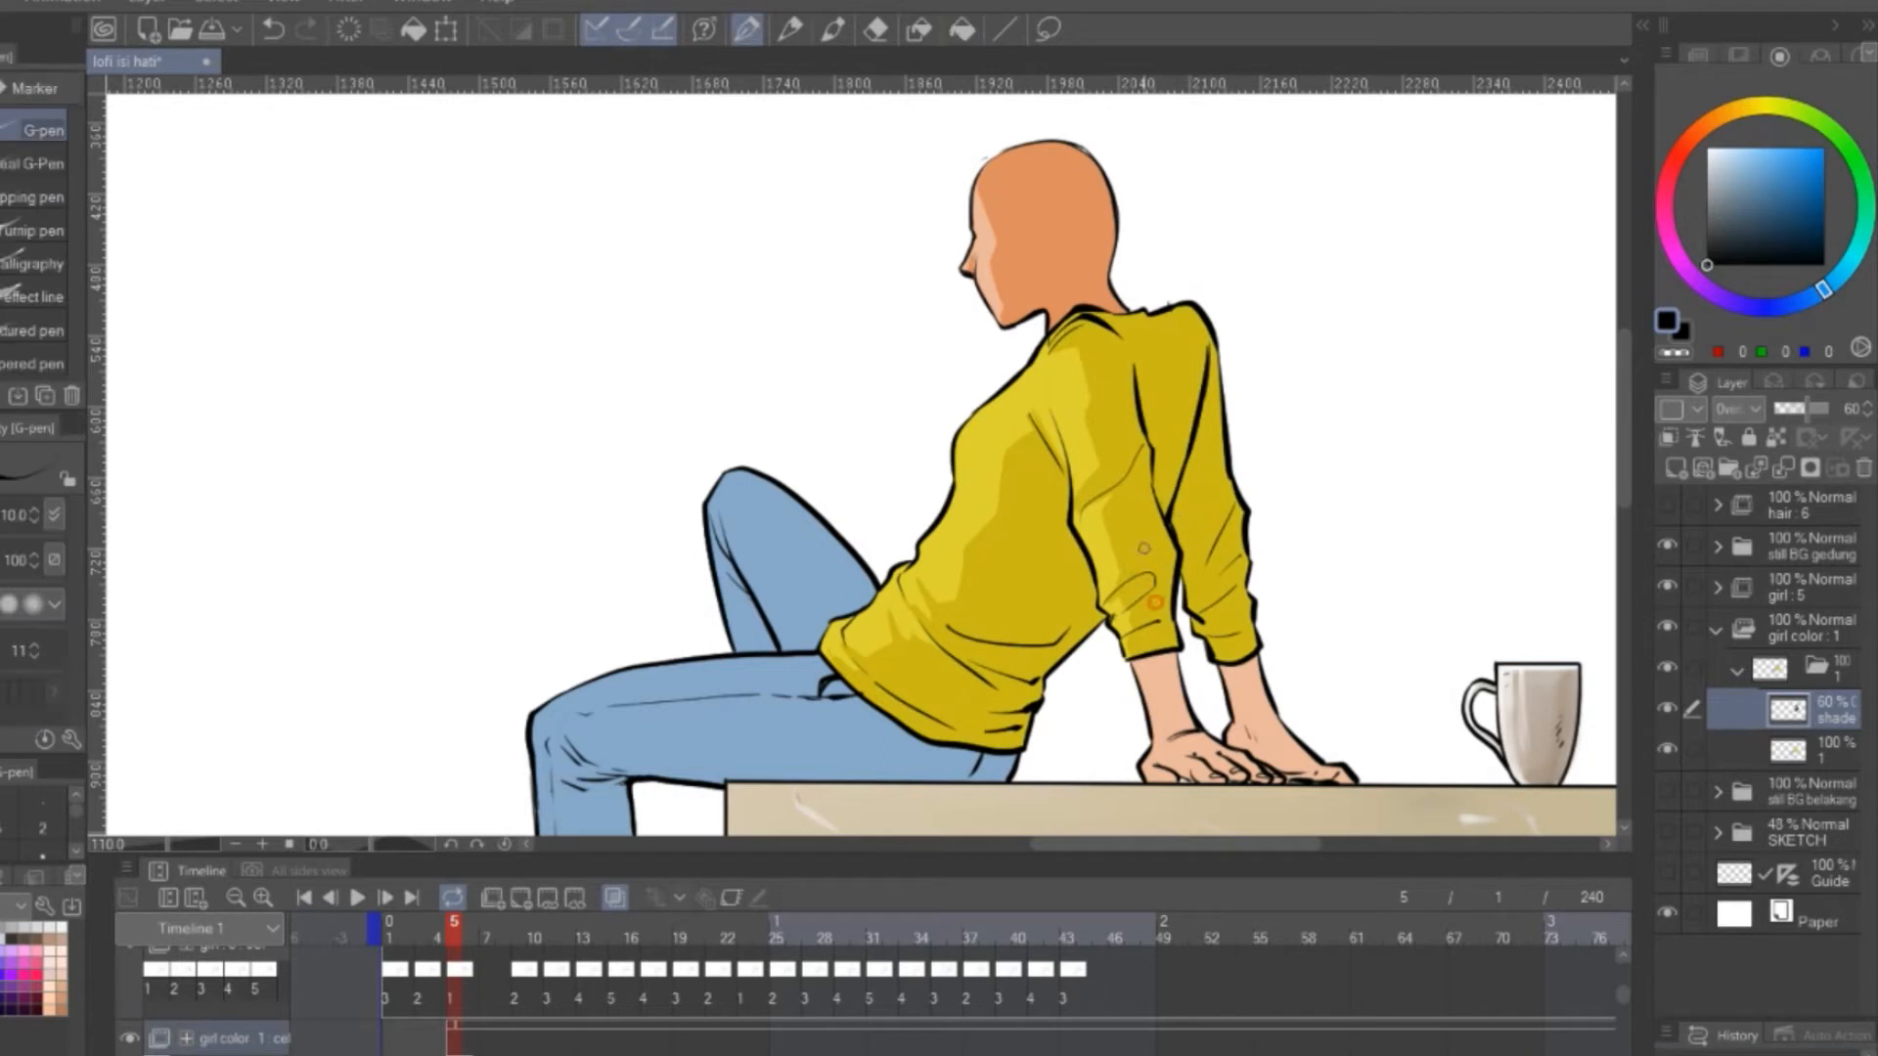
{"action": "left_click_drag", "start_coordinate": [776, 589], "coordinate": [825, 490]}
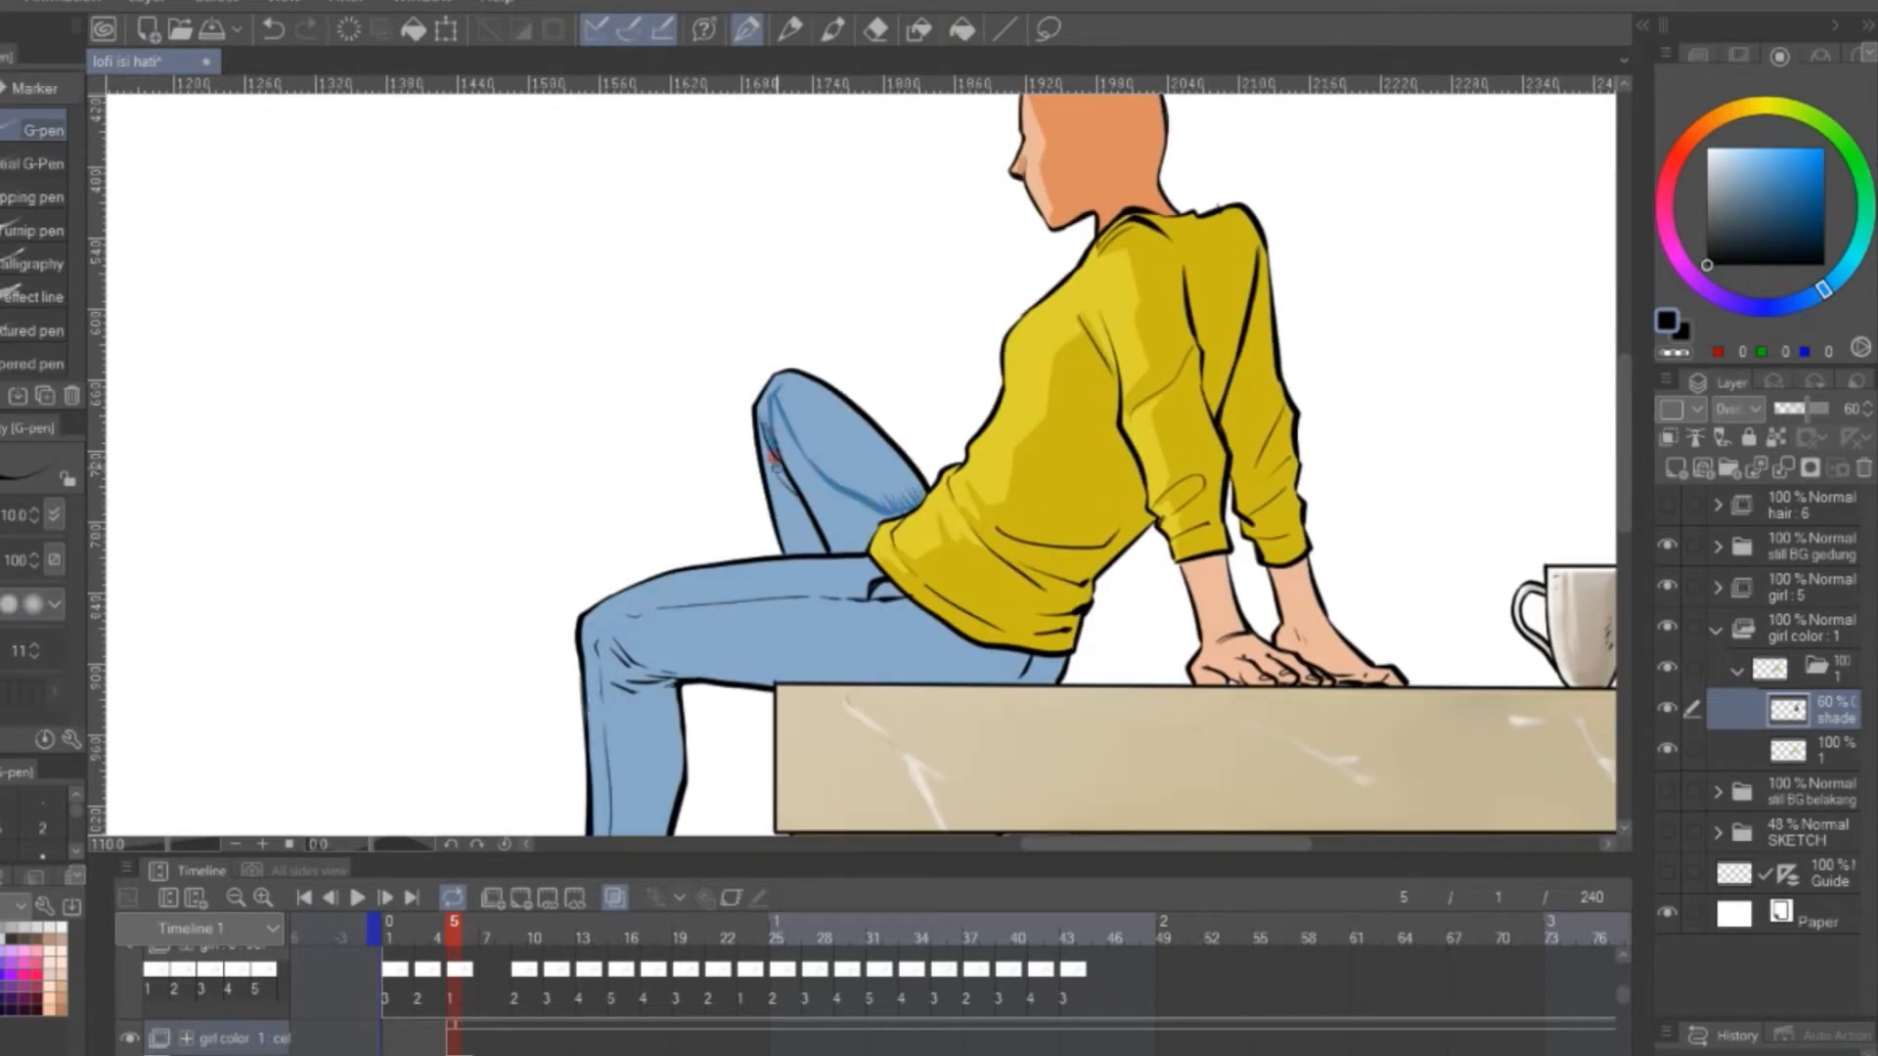
{"action": "mouse_move", "coordinate": [802, 548]}
{"action": "left_mouse_down"}
{"action": "mouse_move", "coordinate": [939, 457]}
{"action": "mouse_move", "coordinate": [967, 404]}
{"action": "left_mouse_up"}
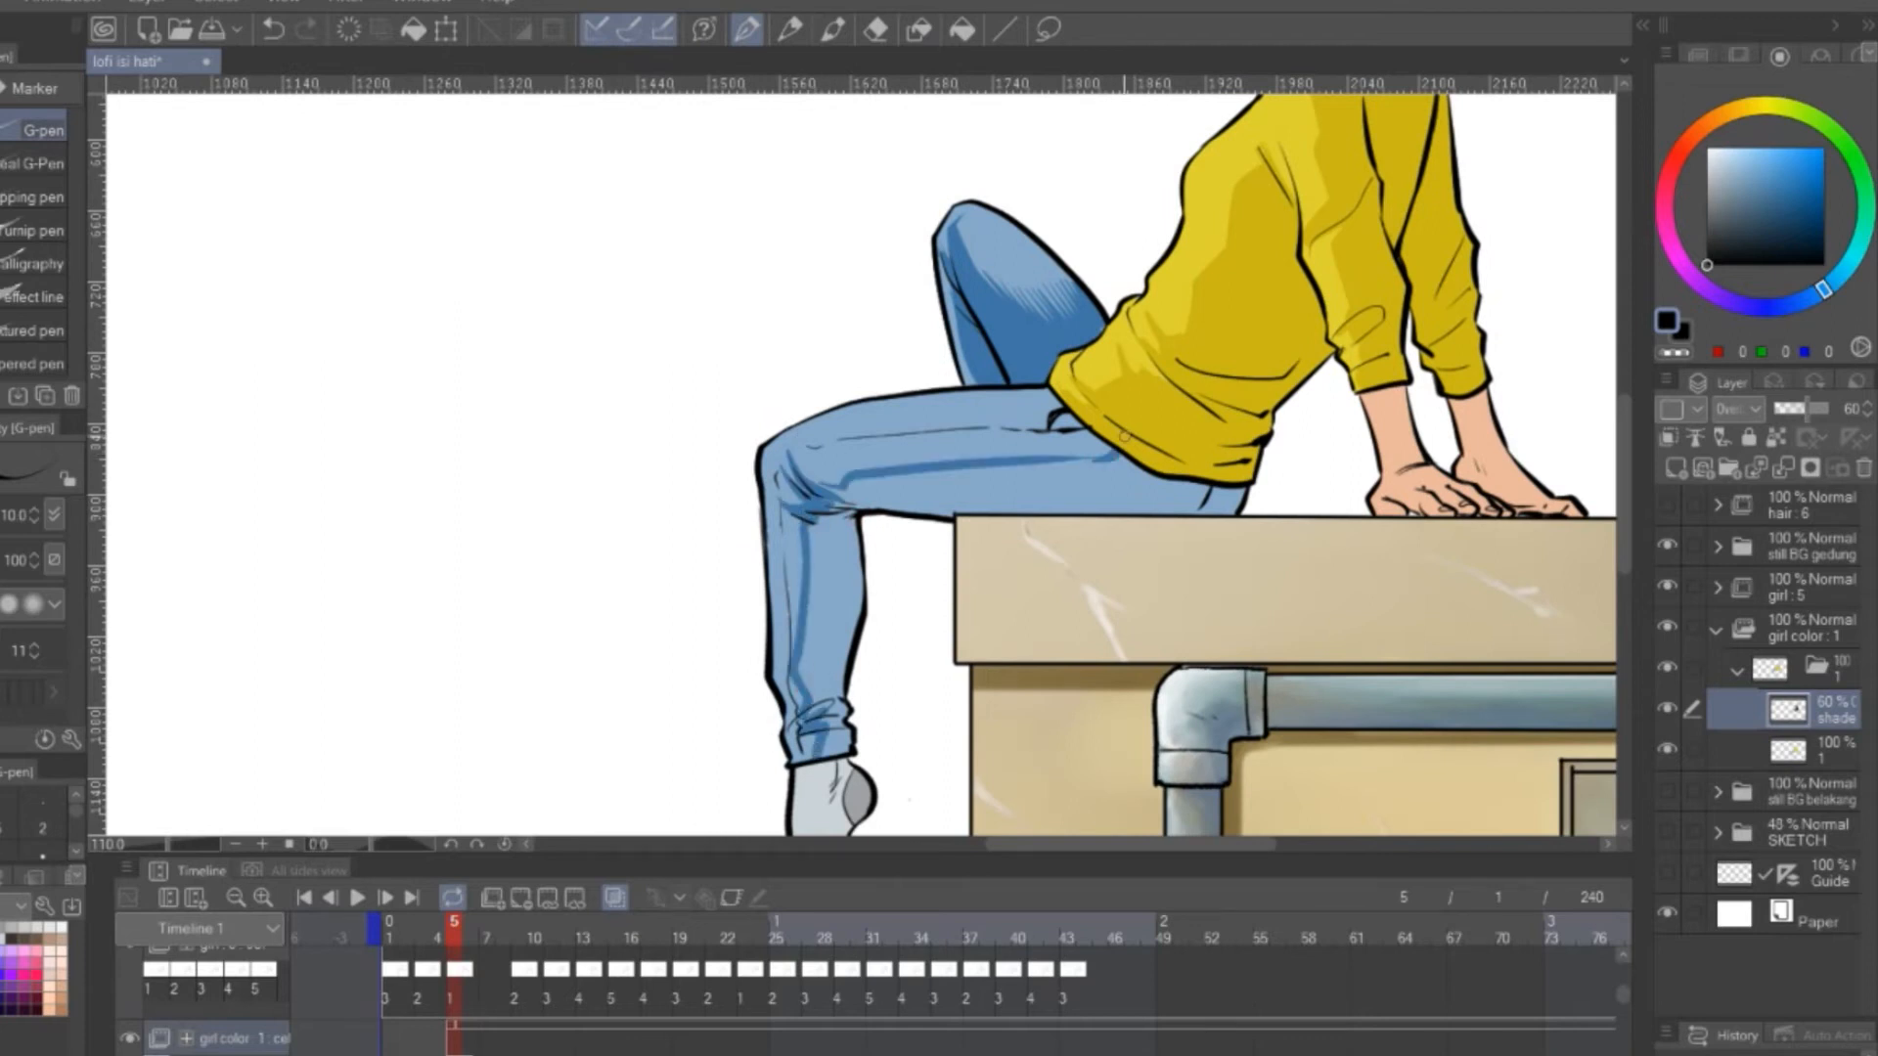
{"action": "left_click", "coordinate": [1074, 465]}
{"action": "left_click", "coordinate": [847, 685]}
{"action": "mouse_move", "coordinate": [1172, 513]}
{"action": "left_mouse_down"}
{"action": "mouse_move", "coordinate": [1134, 415]}
{"action": "mouse_move", "coordinate": [1106, 733]}
{"action": "left_mouse_up"}
{"action": "left_click", "coordinate": [875, 30]}
{"action": "left_click_drag", "start_coordinate": [915, 504], "coordinate": [889, 463]}
{"action": "left_click", "coordinate": [751, 30]}
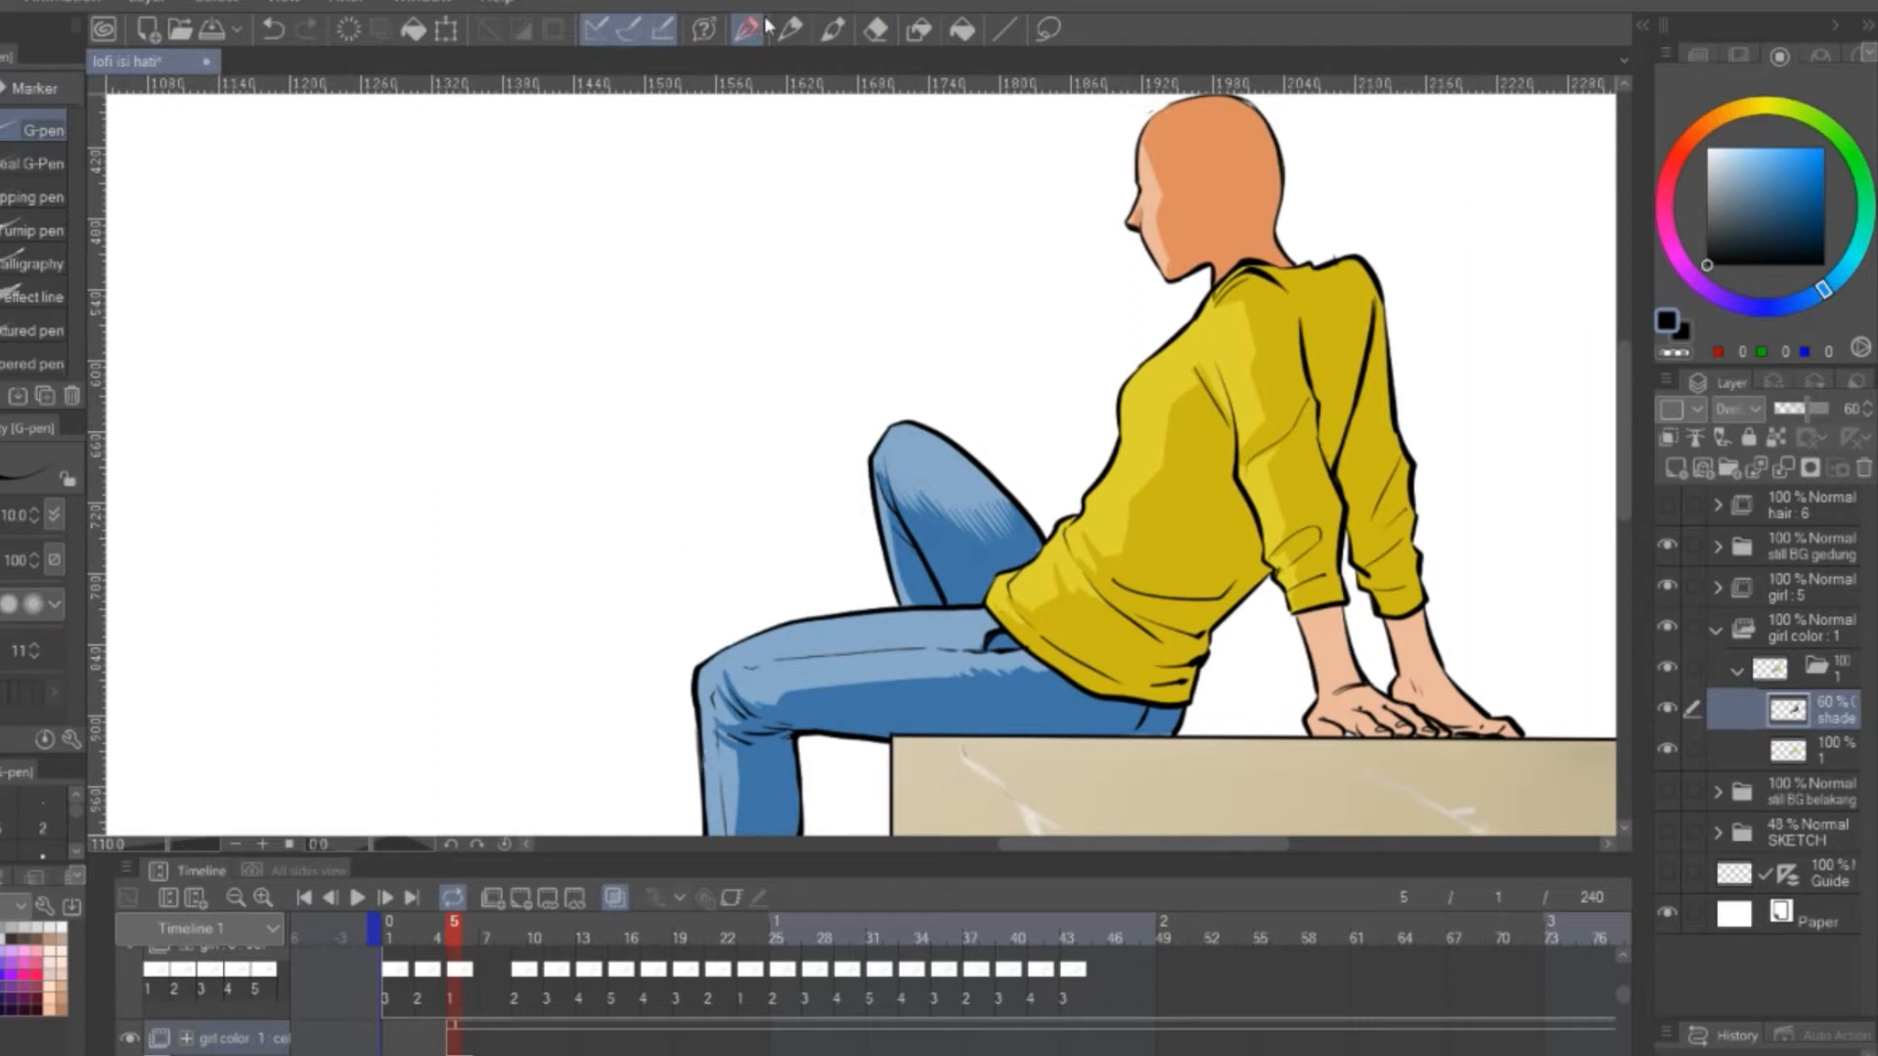
Blend the jeans shadows and lighten the upper edges of the thigh and lower leg
{"action": "left_click_drag", "start_coordinate": [781, 680], "coordinate": [808, 555]}
{"action": "key", "text": "j"}
{"action": "mouse_move", "coordinate": [1004, 390]}
{"action": "left_mouse_down"}
{"action": "mouse_move", "coordinate": [924, 423]}
{"action": "mouse_move", "coordinate": [932, 460]}
{"action": "left_mouse_up"}
{"action": "mouse_move", "coordinate": [795, 566]}
{"action": "left_mouse_down"}
{"action": "mouse_move", "coordinate": [759, 728]}
{"action": "mouse_move", "coordinate": [790, 575]}
{"action": "left_mouse_up"}
{"action": "left_click_drag", "start_coordinate": [847, 402], "coordinate": [1105, 390]}
{"action": "left_click", "coordinate": [833, 30]}
{"action": "left_click_drag", "start_coordinate": [842, 320], "coordinate": [878, 435]}
{"action": "mouse_move", "coordinate": [829, 477]}
{"action": "left_mouse_down"}
{"action": "mouse_move", "coordinate": [790, 499]}
{"action": "mouse_move", "coordinate": [1075, 452]}
{"action": "left_mouse_up"}
{"action": "left_click", "coordinate": [1100, 462], "text": "ctrl"}
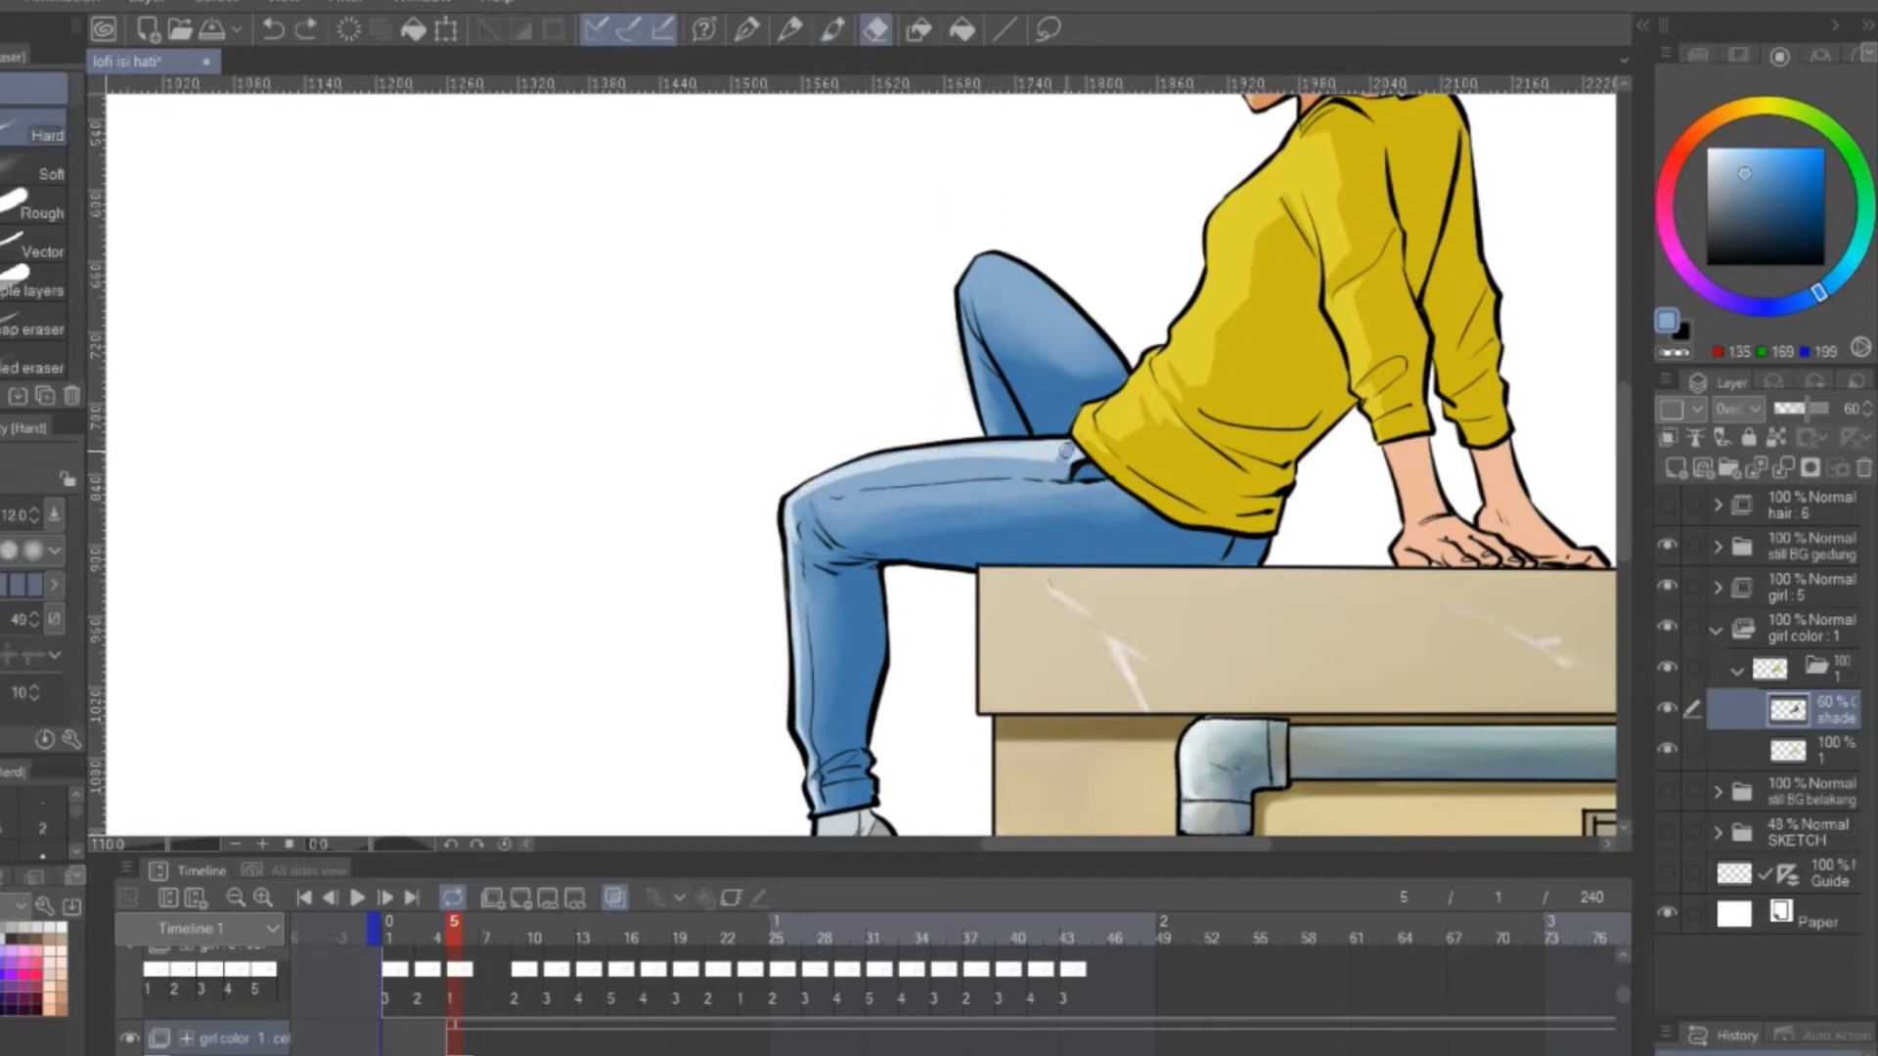
Add a light highlight on the raised knee of the jeans and blend it smoothly
{"action": "left_click", "coordinate": [1002, 277], "text": "alt"}
{"action": "mouse_move", "coordinate": [1002, 278]}
{"action": "left_mouse_down"}
{"action": "mouse_move", "coordinate": [984, 405]}
{"action": "mouse_move", "coordinate": [1054, 312]}
{"action": "mouse_move", "coordinate": [1044, 347]}
{"action": "mouse_move", "coordinate": [1097, 350]}
{"action": "left_mouse_up"}
{"action": "key", "text": "j"}
{"action": "mouse_move", "coordinate": [996, 305]}
{"action": "left_mouse_down"}
{"action": "mouse_move", "coordinate": [1067, 321]}
{"action": "mouse_move", "coordinate": [1003, 282]}
{"action": "mouse_move", "coordinate": [1045, 377]}
{"action": "mouse_move", "coordinate": [1074, 343]}
{"action": "left_mouse_up"}
Paint white highlights on the sweater's shoulder and sleeves on the shade layer
{"action": "left_click_drag", "start_coordinate": [1370, 152], "coordinate": [1207, 387]}
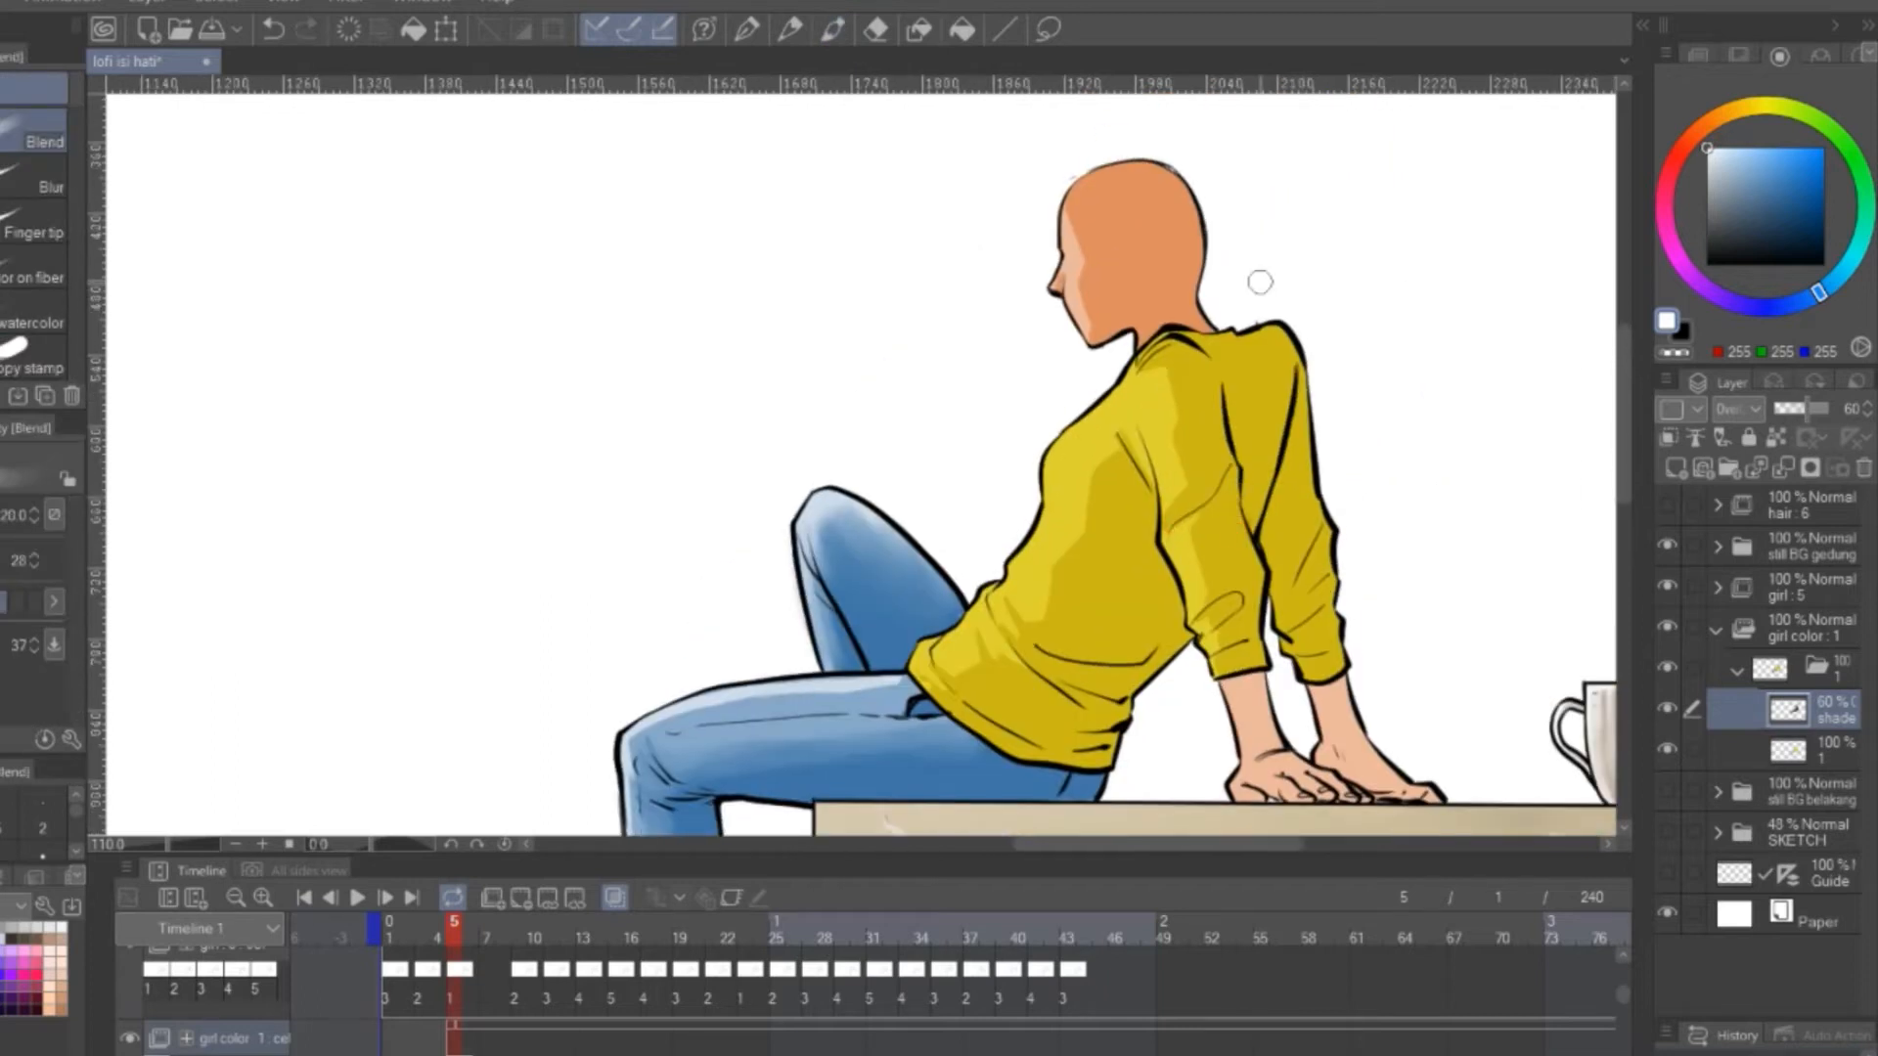
{"action": "key", "text": "b"}
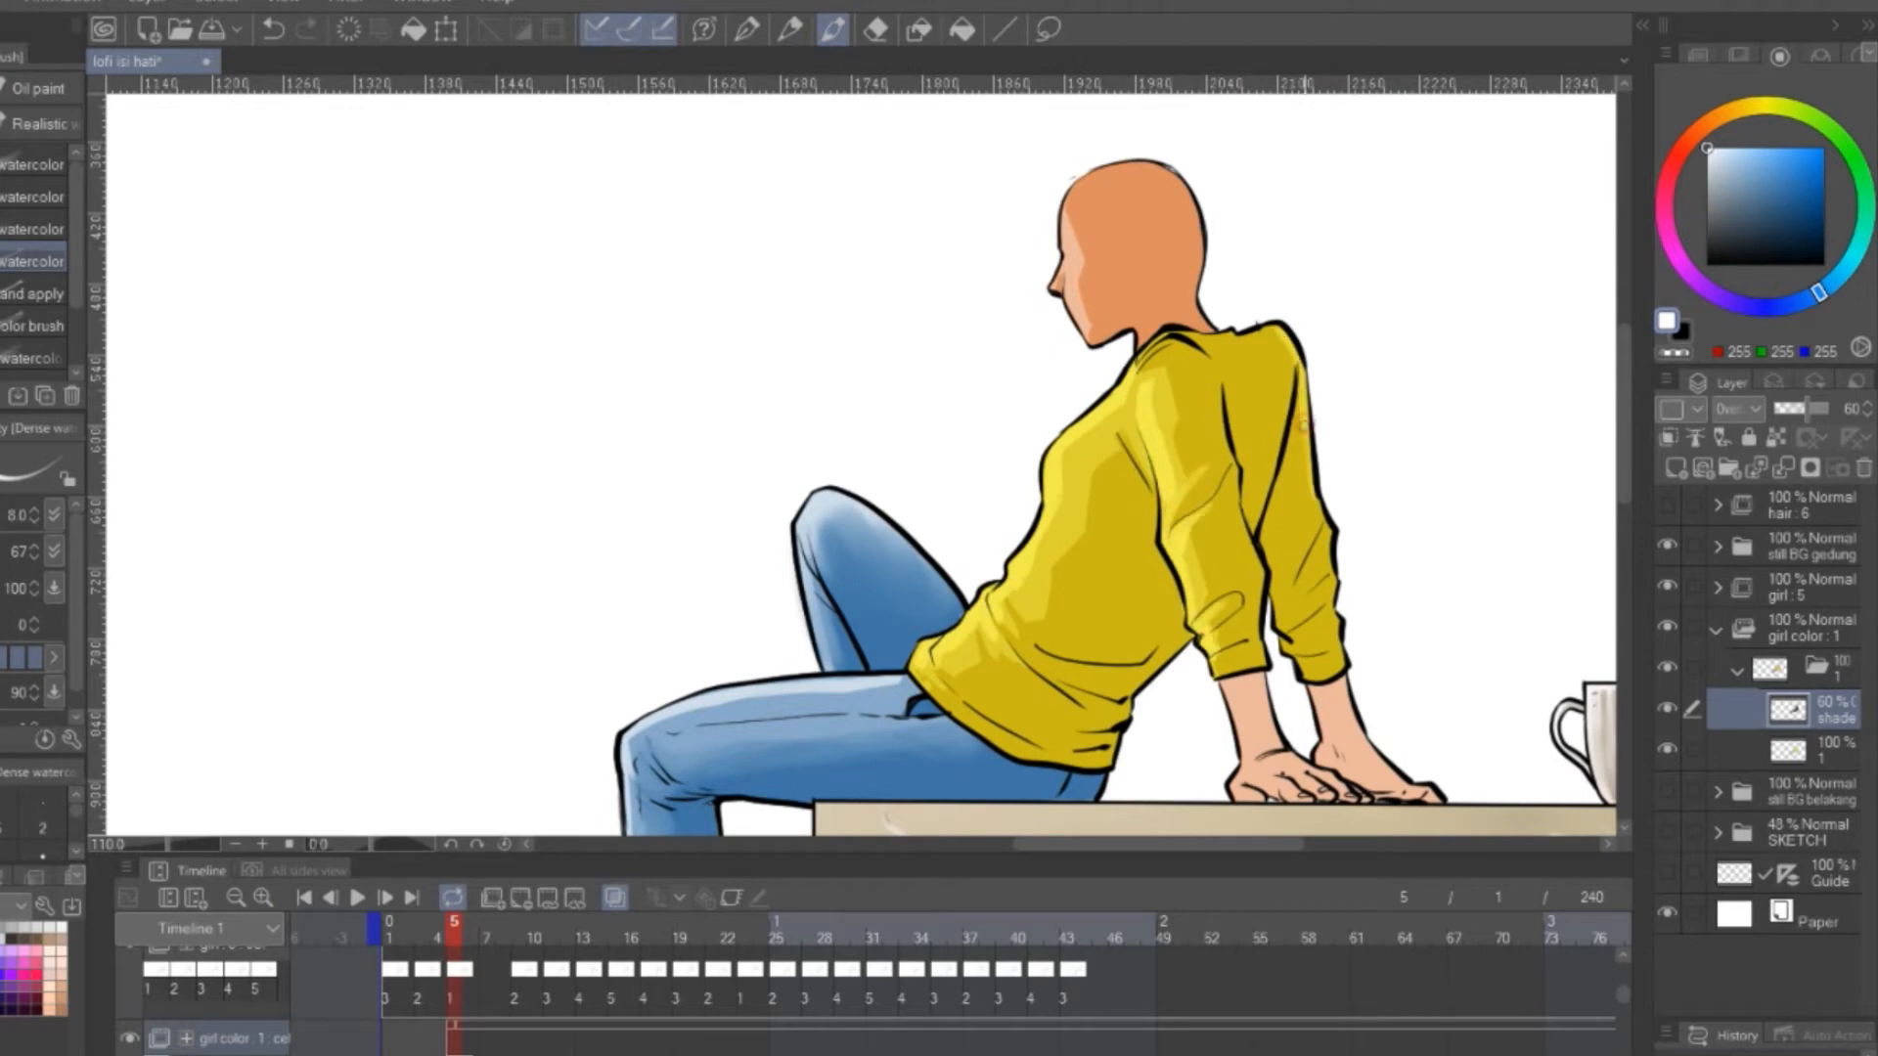
{"action": "left_click_drag", "start_coordinate": [1340, 584], "coordinate": [1301, 631]}
{"action": "left_click_drag", "start_coordinate": [1304, 520], "coordinate": [1185, 265]}
Shade the girl's forearms and hands in black and blend the shading on the skin and sweater
{"action": "left_click", "coordinate": [1707, 264]}
{"action": "mouse_move", "coordinate": [1089, 475]}
{"action": "left_mouse_down"}
{"action": "mouse_move", "coordinate": [1105, 541]}
{"action": "mouse_move", "coordinate": [1167, 516]}
{"action": "left_mouse_up"}
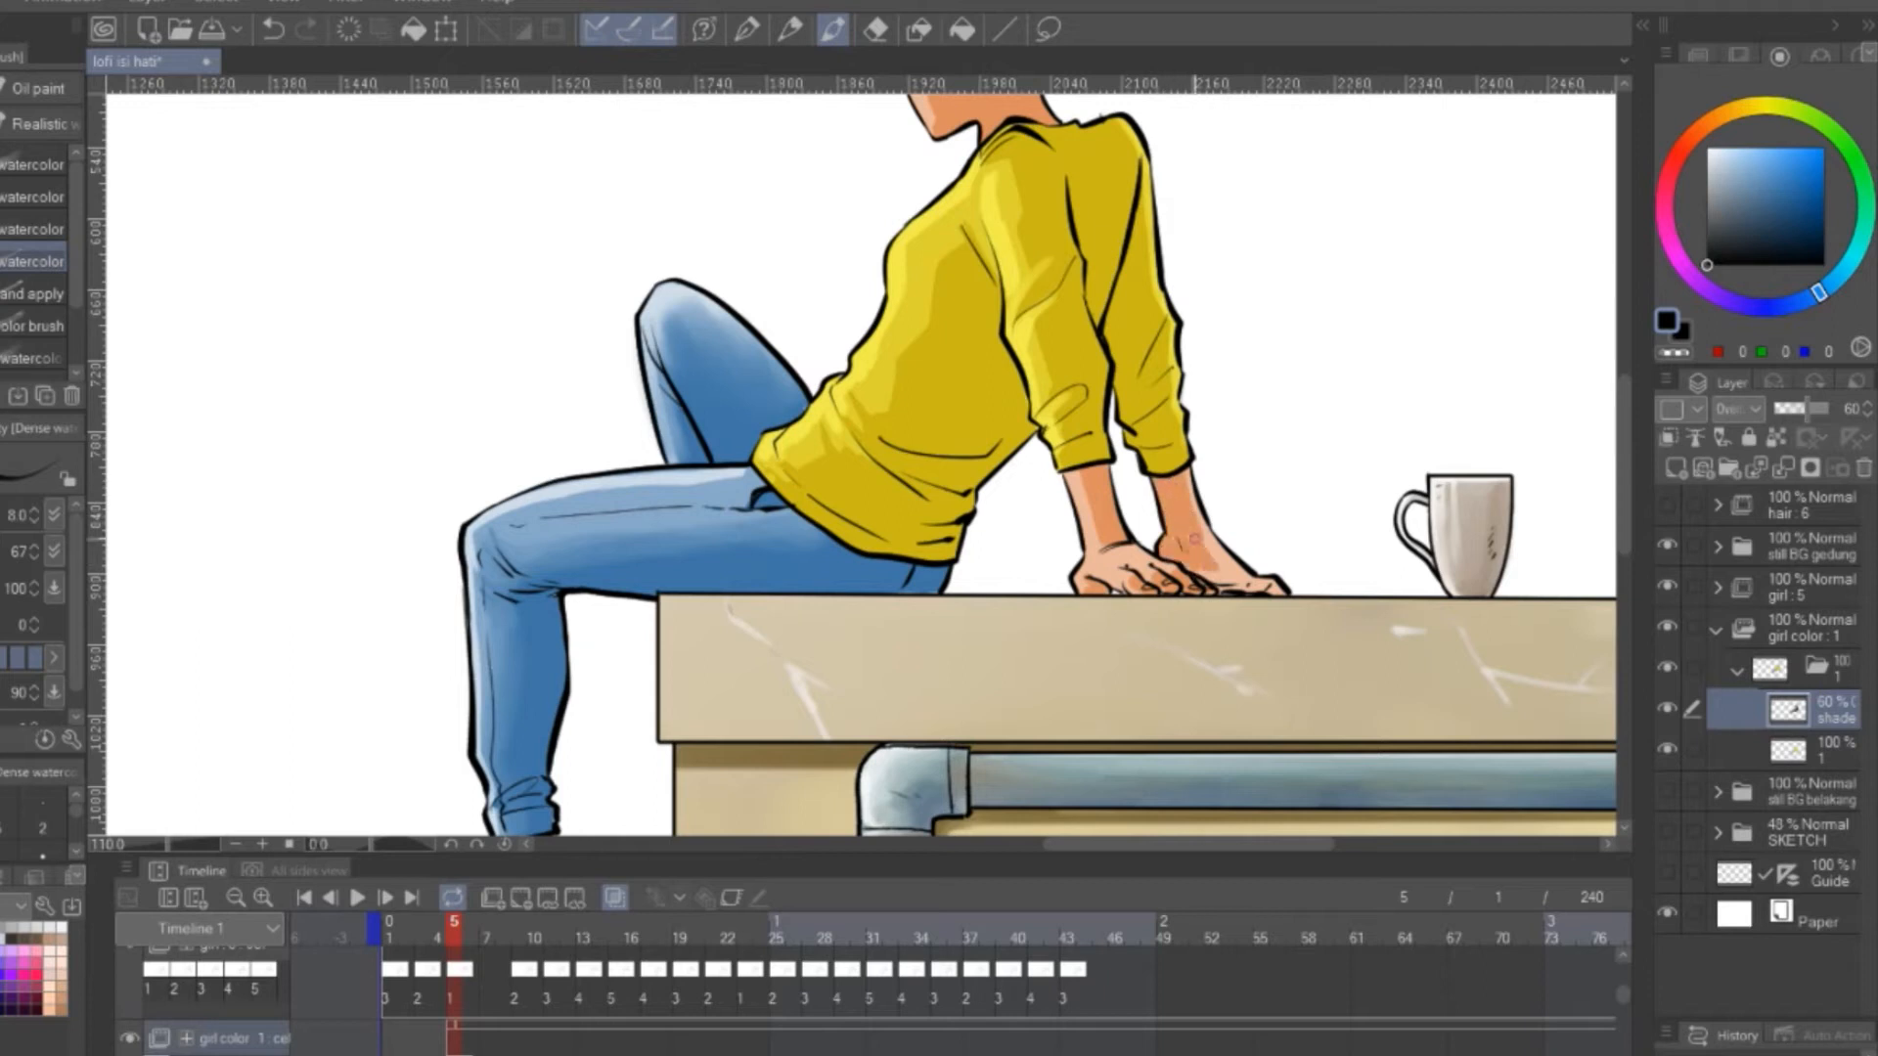
{"action": "mouse_move", "coordinate": [1269, 287]}
{"action": "left_mouse_down"}
{"action": "mouse_move", "coordinate": [1333, 482]}
{"action": "mouse_move", "coordinate": [1368, 454]}
{"action": "left_mouse_up"}
{"action": "key", "text": "j"}
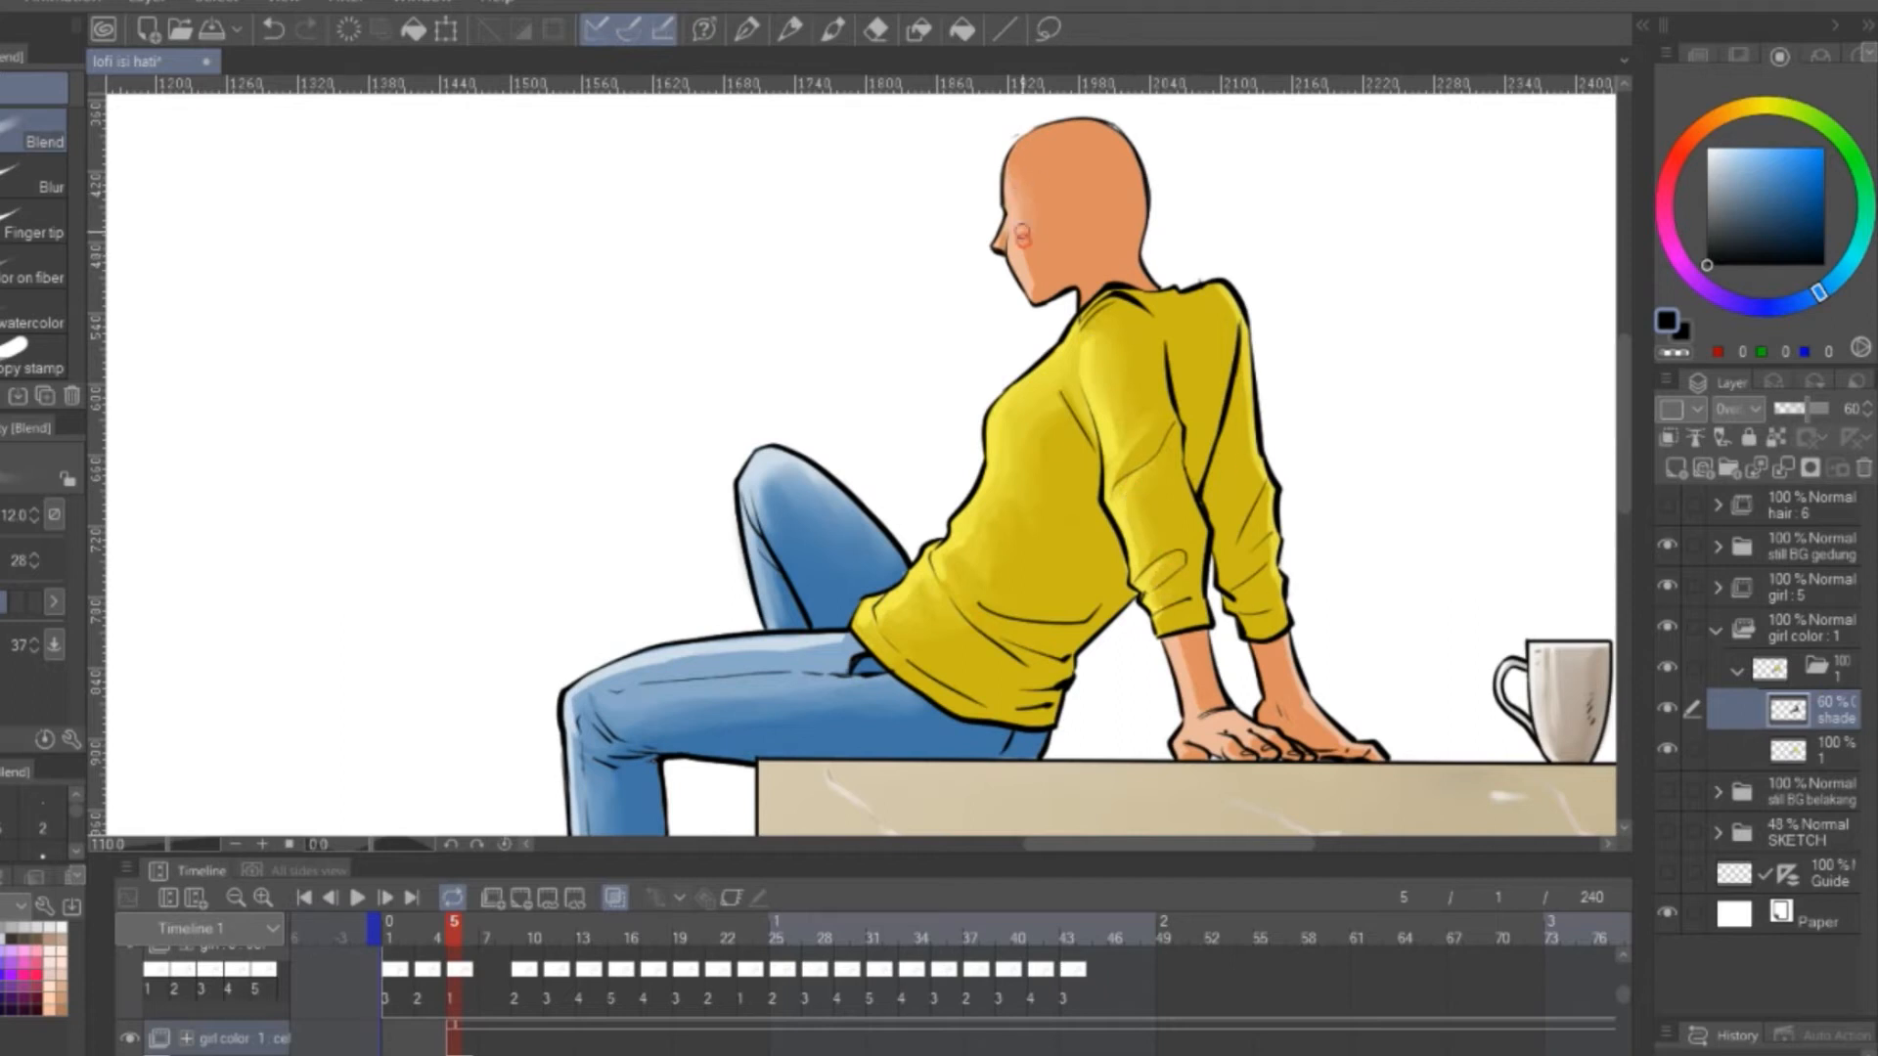
Add a new layer named shade2 above the shade layer
{"action": "left_click_drag", "start_coordinate": [1388, 500], "coordinate": [1258, 395]}
{"action": "left_click", "coordinate": [1675, 468]}
{"action": "double_click", "coordinate": [1835, 718]}
{"action": "type", "text": "shade2"}
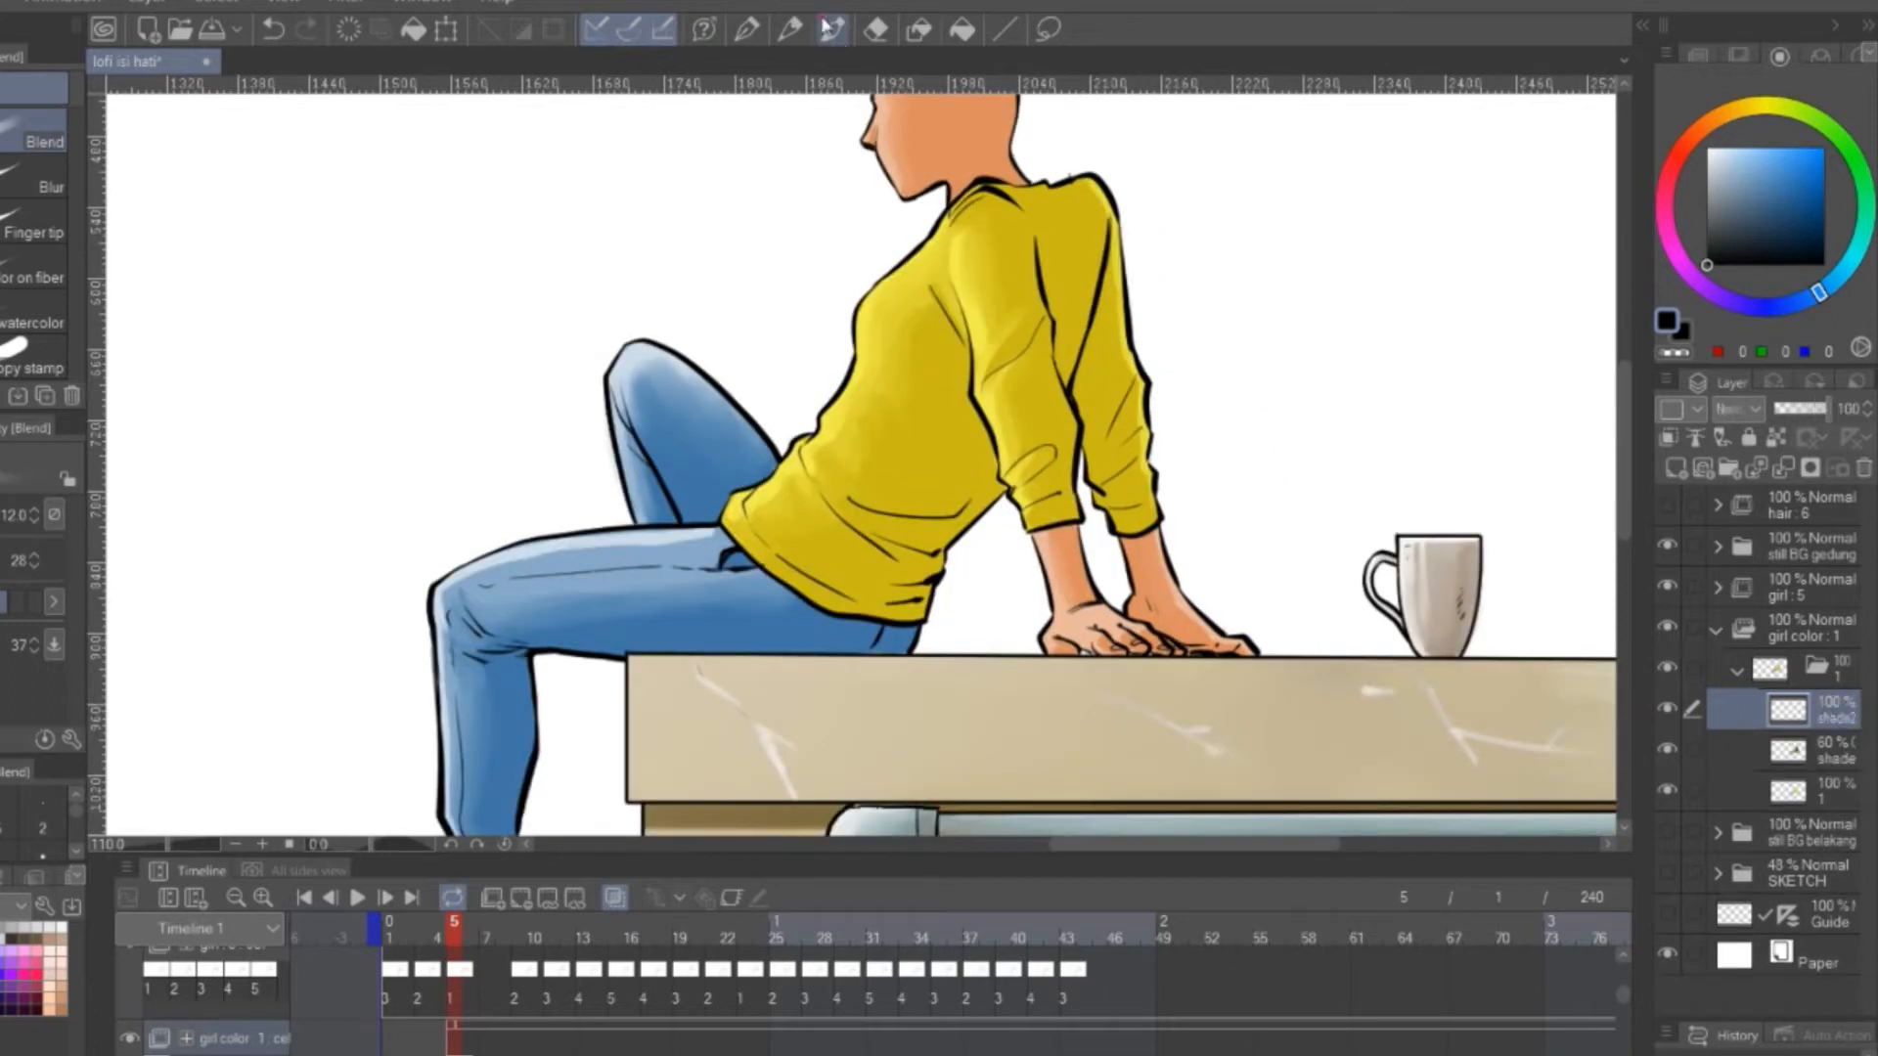
Paint reddish-brown shadows on the sweater's waist and lower back and blend them into the yellow
{"action": "left_click", "coordinate": [830, 28]}
{"action": "mouse_move", "coordinate": [851, 497]}
{"action": "left_mouse_down"}
{"action": "mouse_move", "coordinate": [910, 501]}
{"action": "mouse_move", "coordinate": [993, 450]}
{"action": "mouse_move", "coordinate": [966, 509]}
{"action": "left_mouse_up"}
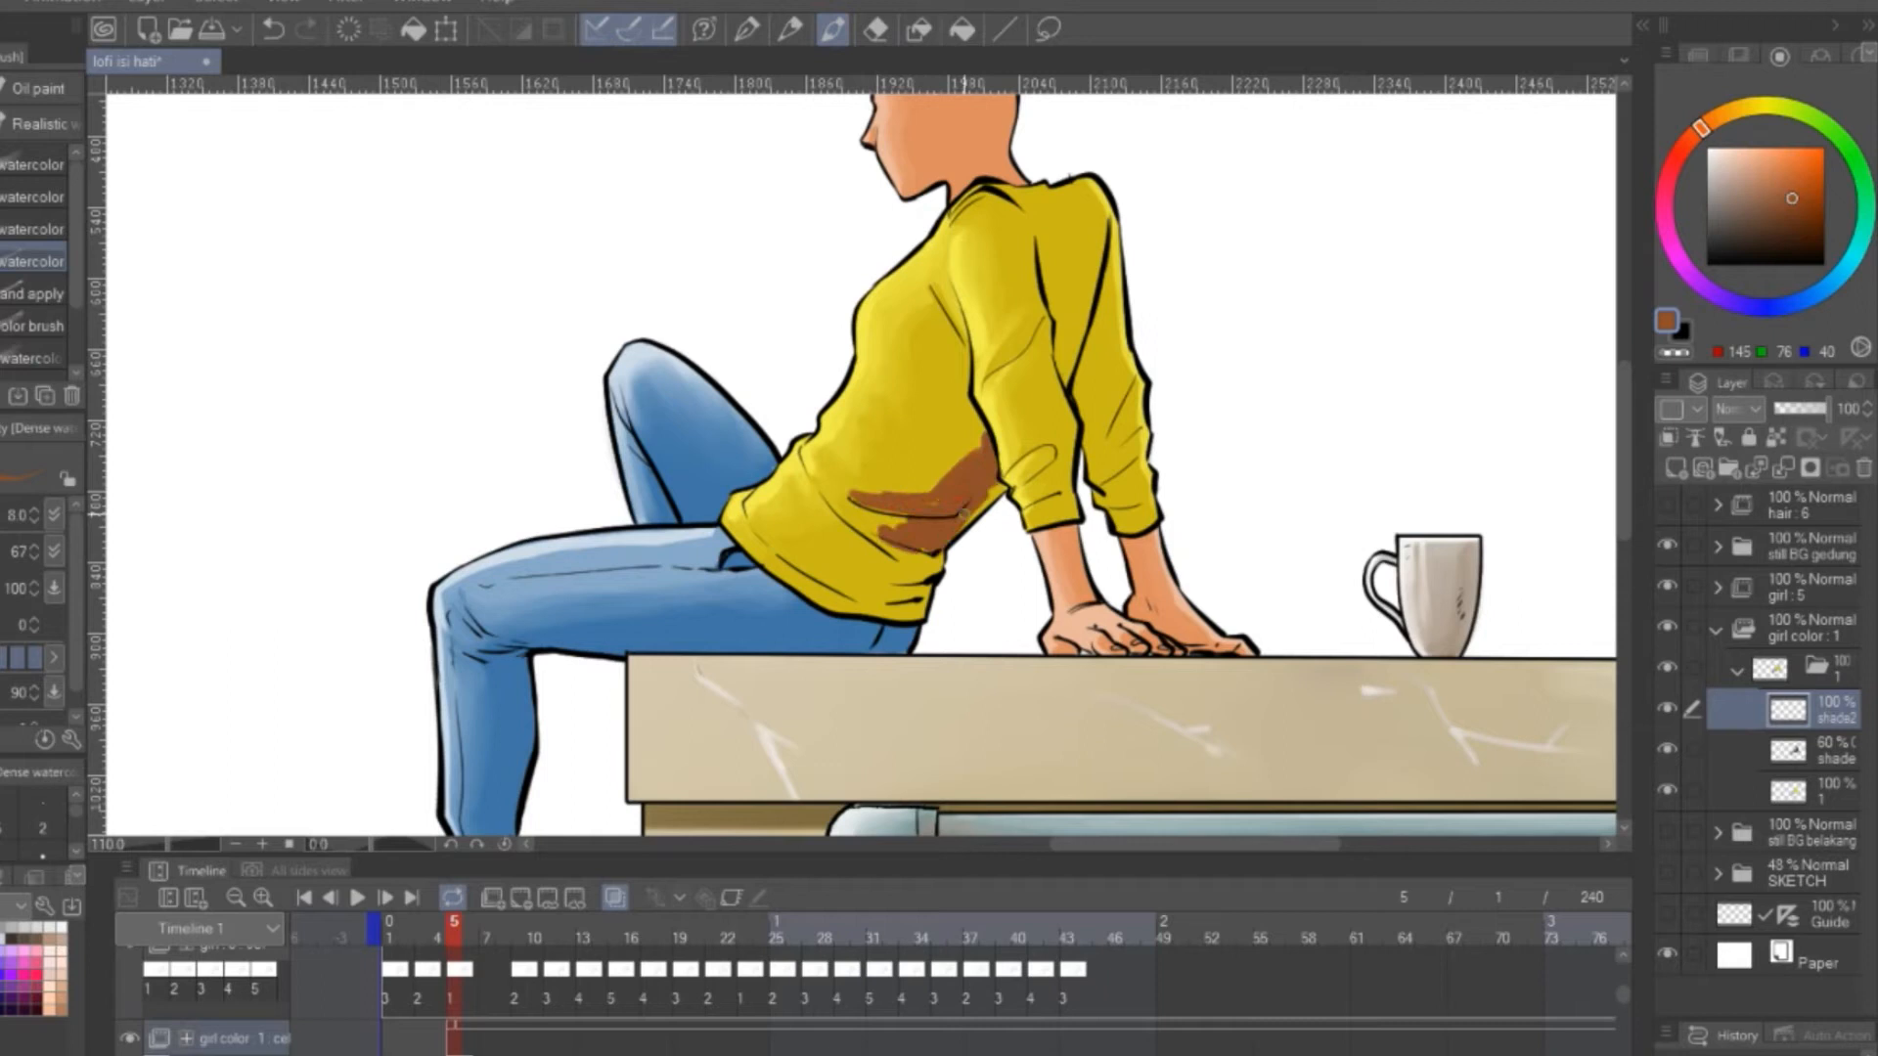
{"action": "mouse_move", "coordinate": [812, 513]}
{"action": "left_mouse_down"}
{"action": "mouse_move", "coordinate": [816, 574]}
{"action": "mouse_move", "coordinate": [922, 576]}
{"action": "mouse_move", "coordinate": [910, 618]}
{"action": "mouse_move", "coordinate": [821, 636]}
{"action": "left_mouse_up"}
{"action": "key", "text": "j"}
{"action": "mouse_move", "coordinate": [793, 551]}
{"action": "left_mouse_down"}
{"action": "mouse_move", "coordinate": [875, 533]}
{"action": "mouse_move", "coordinate": [852, 597]}
{"action": "left_mouse_up"}
{"action": "mouse_move", "coordinate": [928, 536]}
{"action": "left_mouse_down"}
{"action": "mouse_move", "coordinate": [955, 461]}
{"action": "mouse_move", "coordinate": [880, 475]}
{"action": "mouse_move", "coordinate": [958, 391]}
{"action": "mouse_move", "coordinate": [965, 422]}
{"action": "mouse_move", "coordinate": [917, 497]}
{"action": "mouse_move", "coordinate": [927, 567]}
{"action": "mouse_move", "coordinate": [963, 577]}
{"action": "left_mouse_up"}
{"action": "key", "text": "bracketright"}
{"action": "key", "text": "bracketright"}
{"action": "key", "text": "bracketright"}
{"action": "key", "text": "bracketright"}
{"action": "key", "text": "e"}
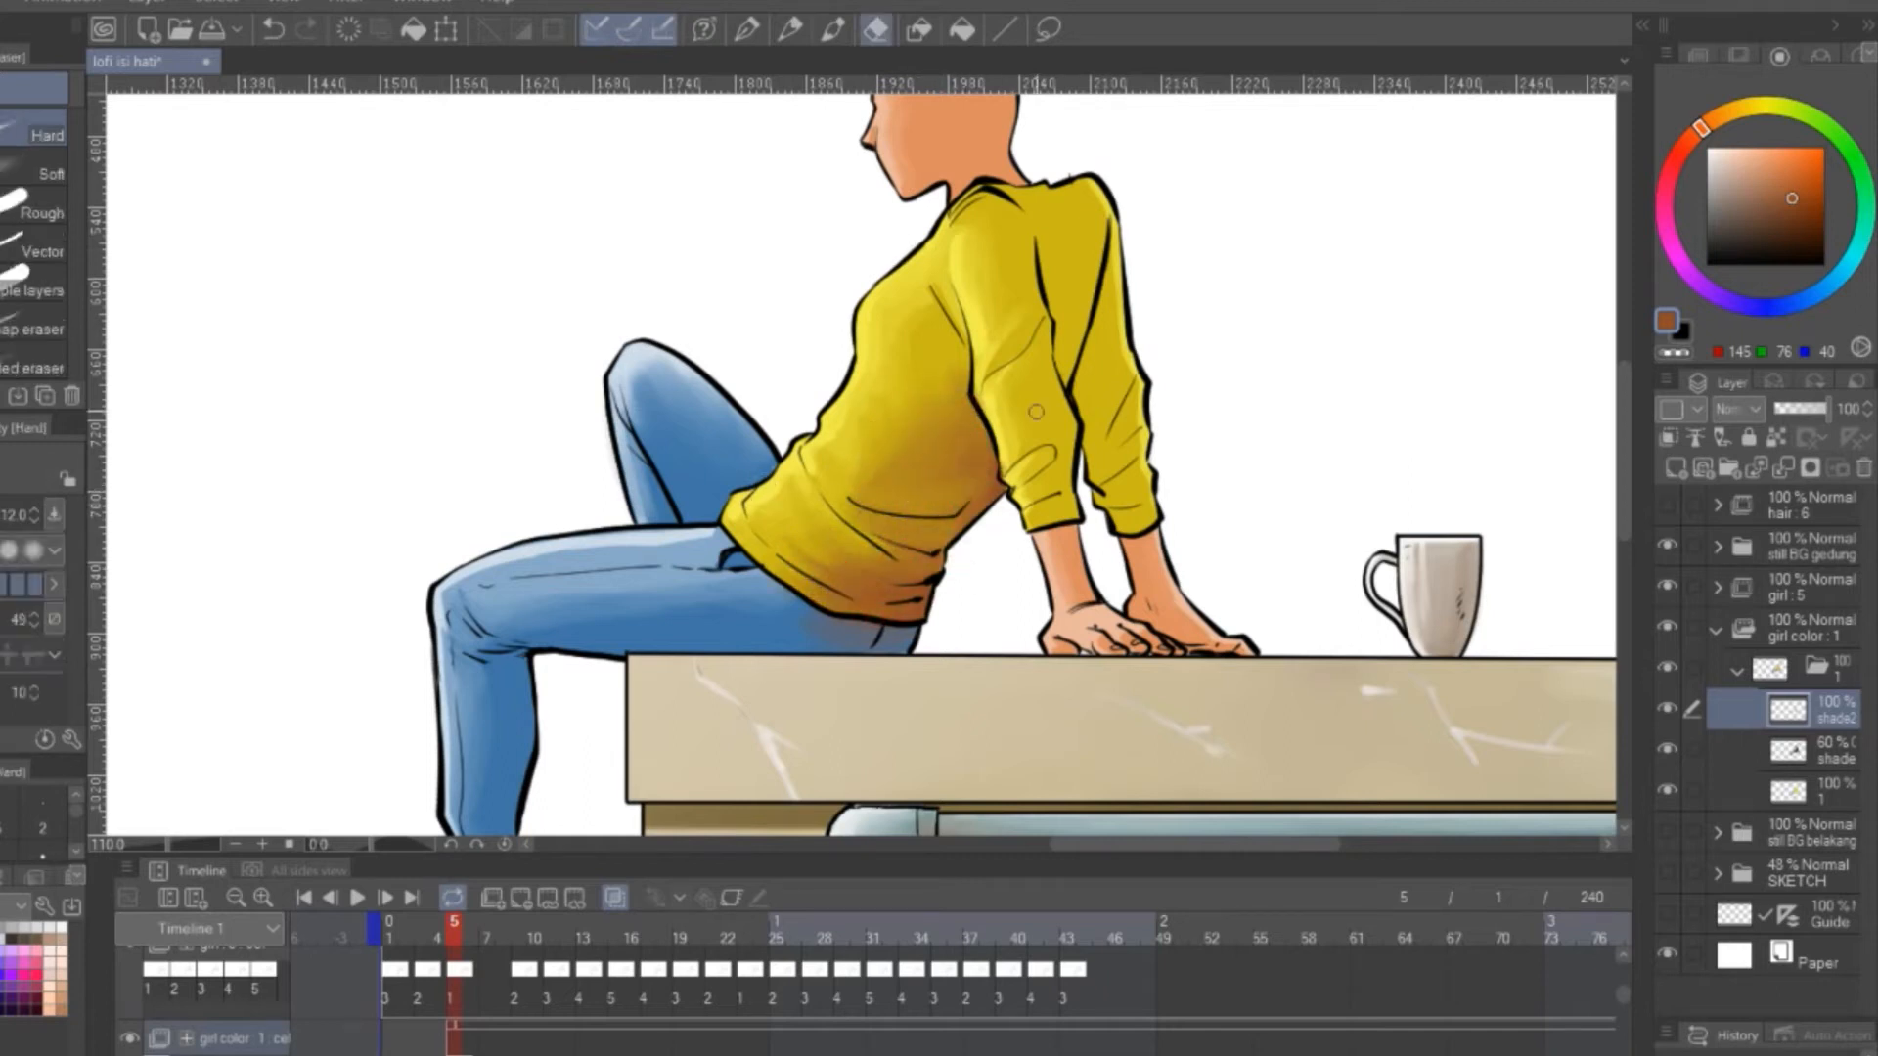
Paint reddish-brown shadows on the sweater's upper back and both sleeves and blend them in
{"action": "left_click", "coordinate": [833, 29]}
{"action": "left_click_drag", "start_coordinate": [1037, 323], "coordinate": [1064, 489]}
{"action": "mouse_move", "coordinate": [1046, 215]}
{"action": "left_mouse_down"}
{"action": "mouse_move", "coordinate": [1080, 237]}
{"action": "mouse_move", "coordinate": [1083, 423]}
{"action": "mouse_move", "coordinate": [1123, 445]}
{"action": "left_mouse_up"}
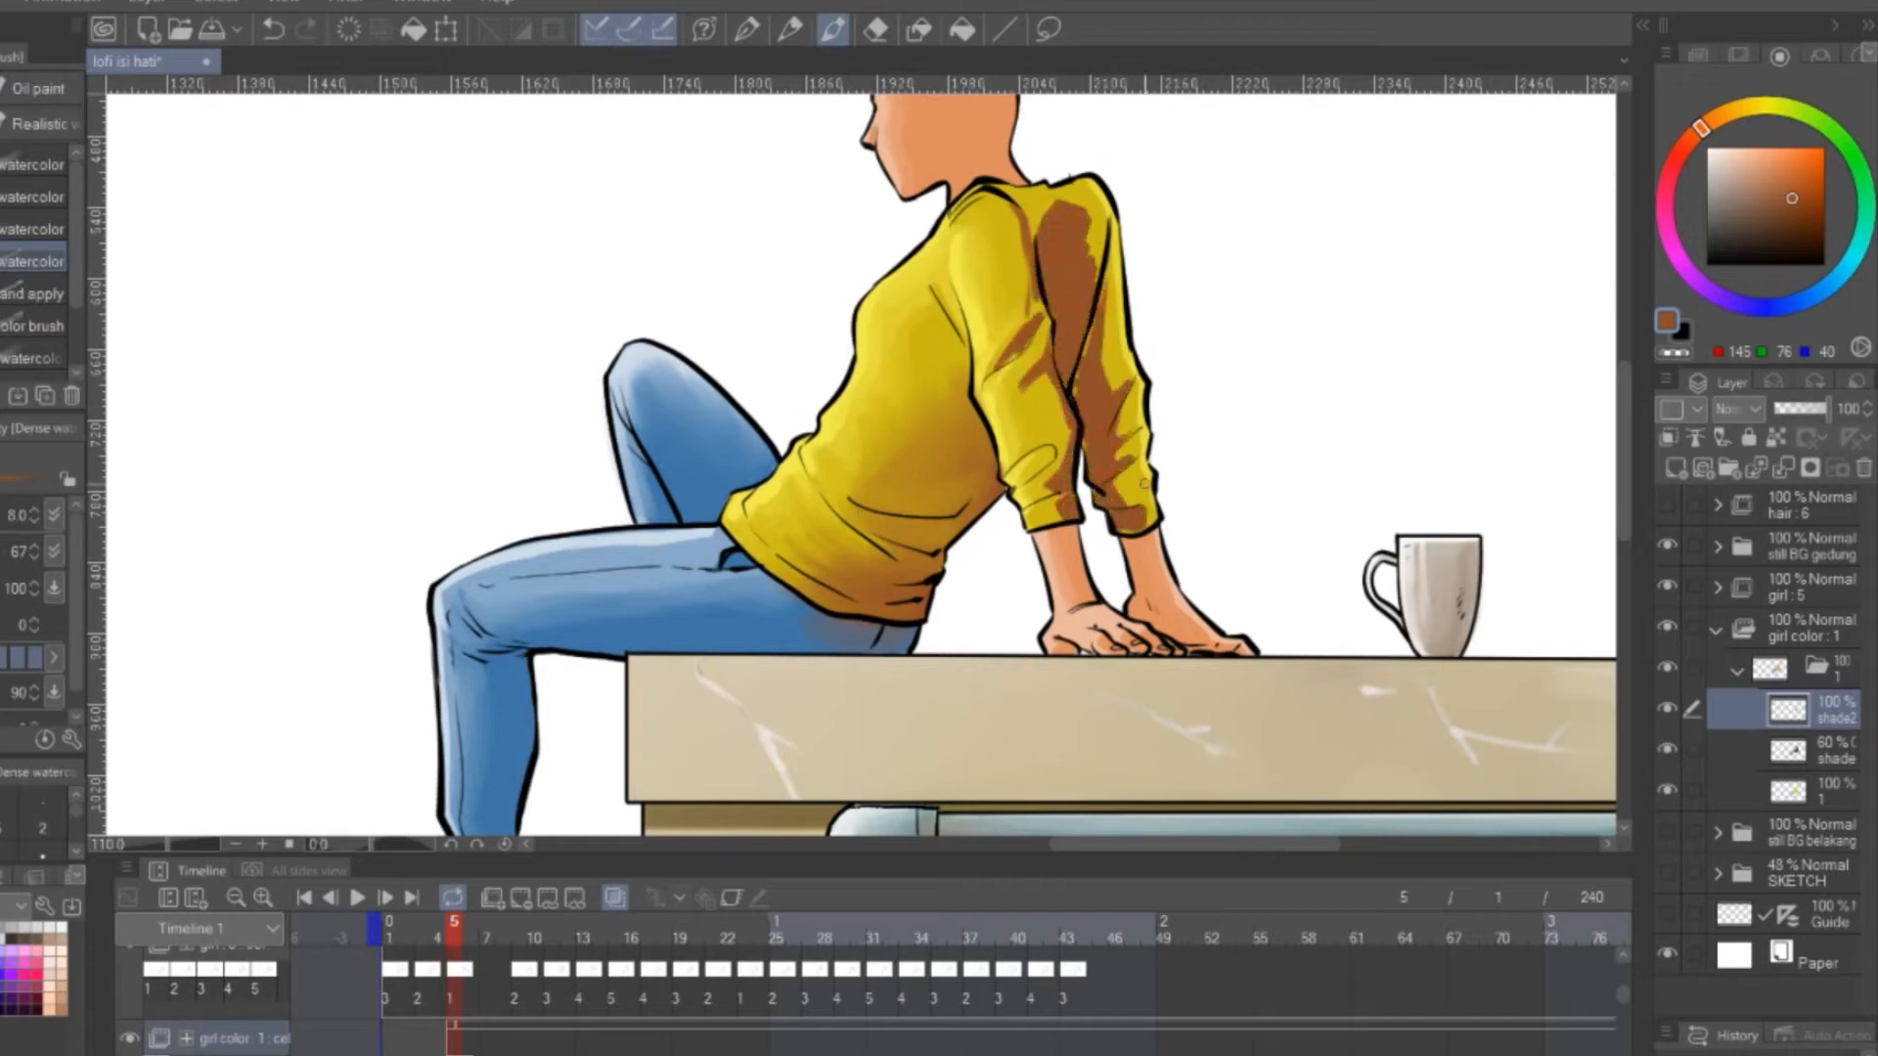
{"action": "key", "text": "j"}
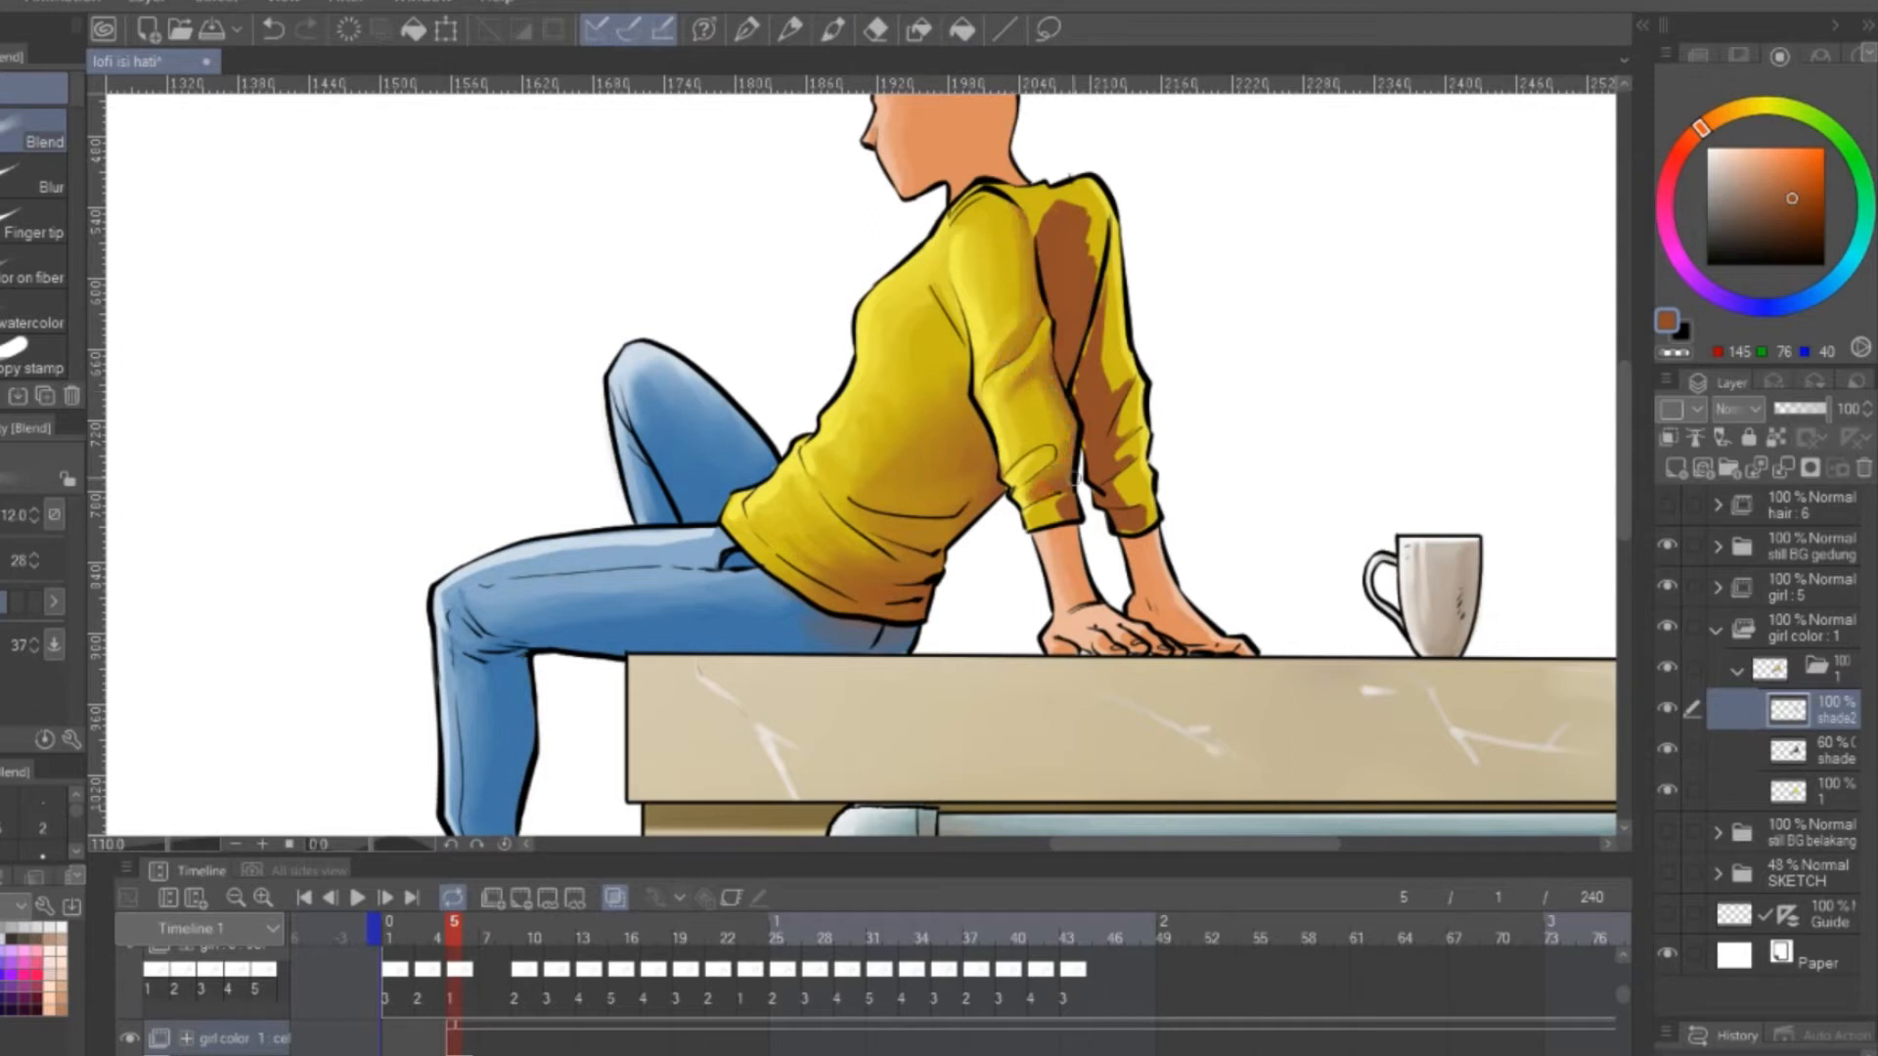
{"action": "left_click_drag", "start_coordinate": [1070, 211], "coordinate": [1084, 301]}
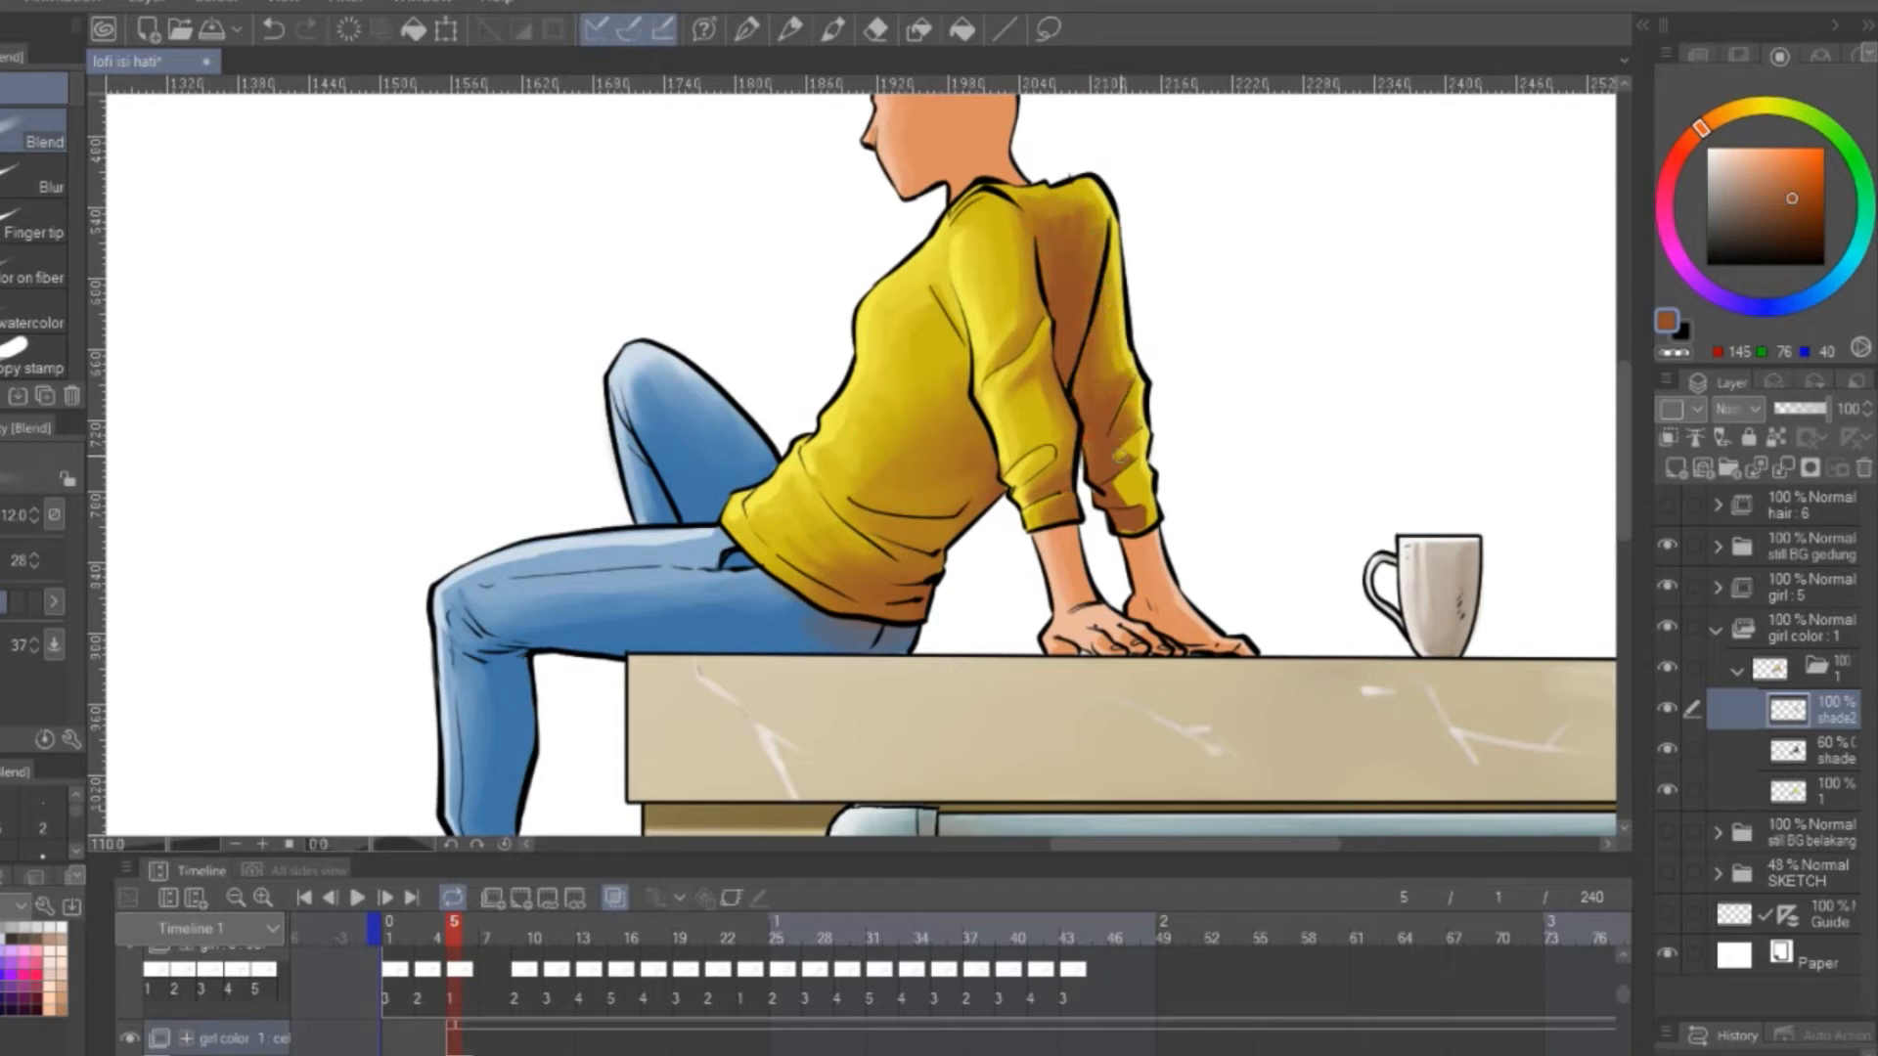
Paint white highlights along the sweater's chest, shoulder and sleeve folds and blend them softly
{"action": "mouse_move", "coordinate": [1200, 209]}
{"action": "left_mouse_down"}
{"action": "mouse_move", "coordinate": [1283, 340]}
{"action": "mouse_move", "coordinate": [1301, 188]}
{"action": "left_mouse_up"}
{"action": "key", "text": "b"}
{"action": "left_click_drag", "start_coordinate": [1201, 258], "coordinate": [1274, 342]}
{"action": "scroll", "coordinate": [1084, 269], "scroll_direction": "up", "scroll_amount": 3}
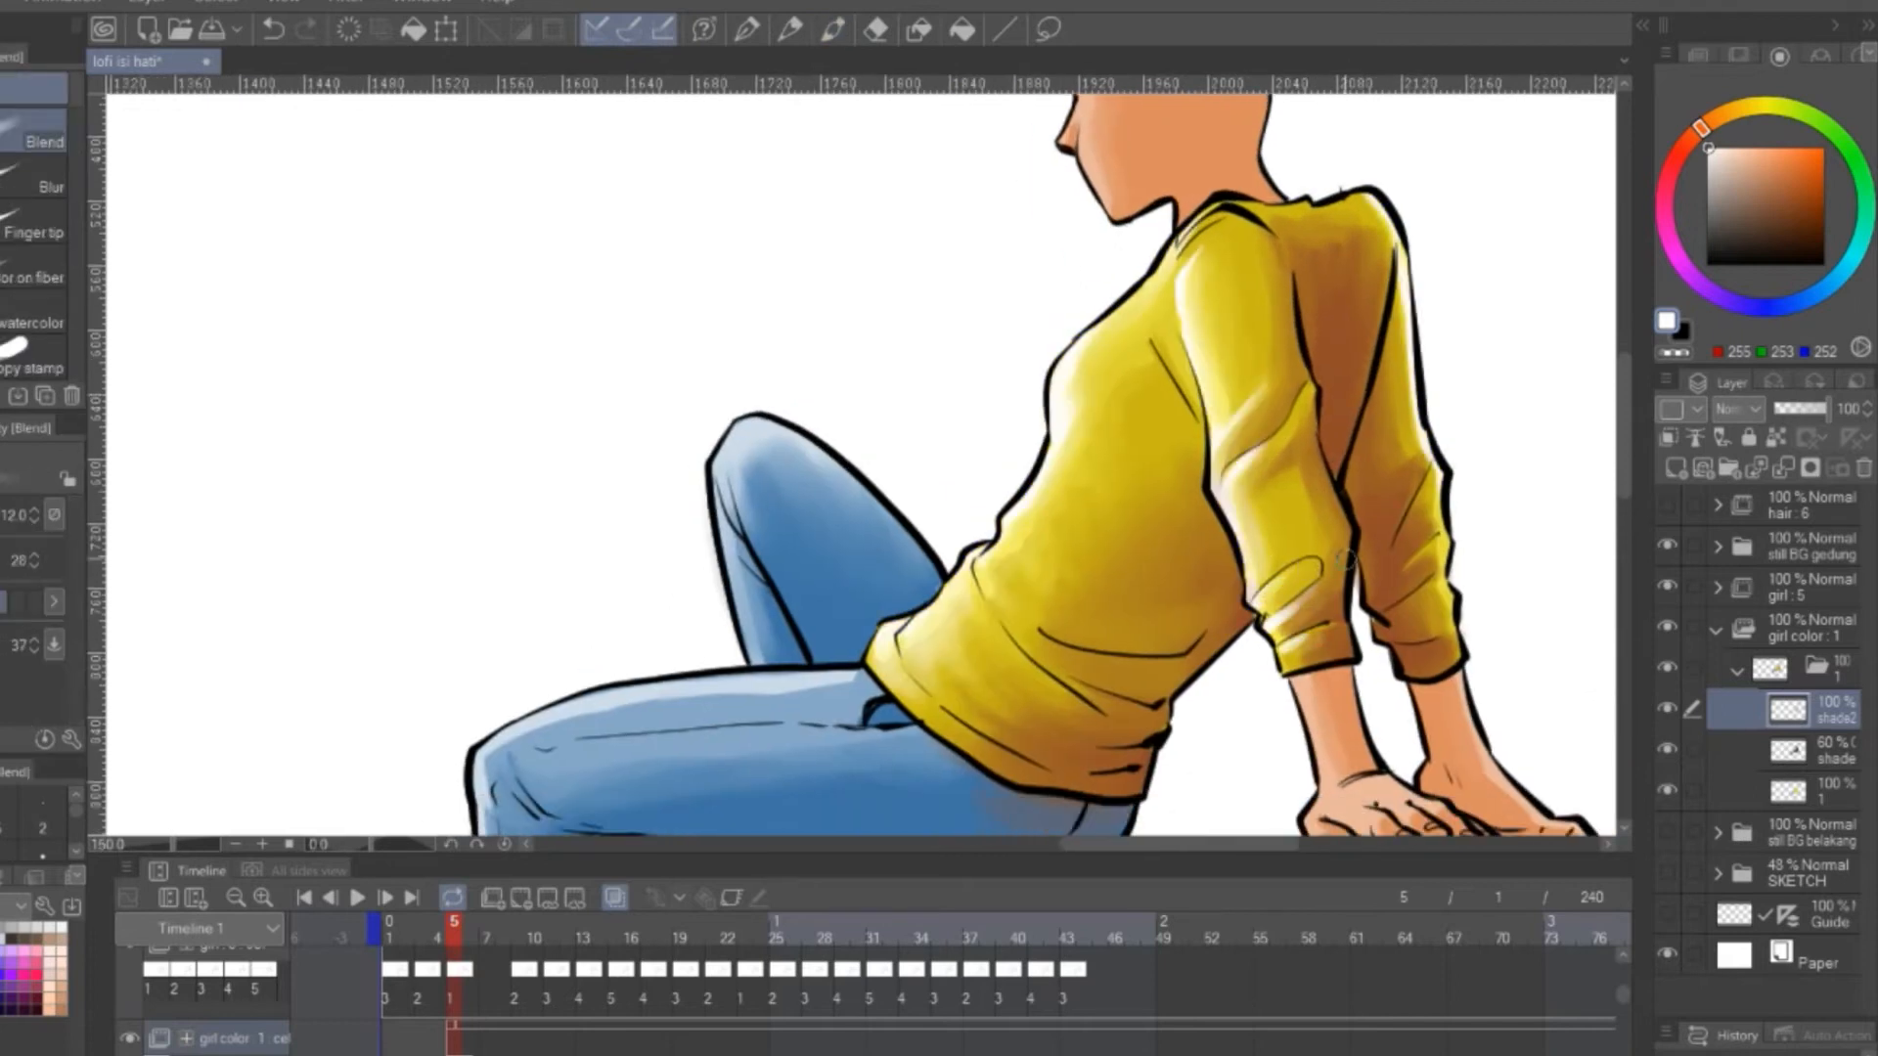
{"action": "scroll", "coordinate": [1346, 560], "scroll_direction": "down", "scroll_amount": 5}
{"action": "scroll", "coordinate": [1369, 519], "scroll_direction": "up", "scroll_amount": 5}
Paint highlights and grey-brown shading on the girl's sock, blend them, and save the file
{"action": "mouse_move", "coordinate": [430, 446]}
{"action": "left_mouse_down"}
{"action": "mouse_move", "coordinate": [905, 102]}
{"action": "mouse_move", "coordinate": [891, 194]}
{"action": "left_mouse_up"}
{"action": "key", "text": "b"}
{"action": "left_click_drag", "start_coordinate": [876, 565], "coordinate": [851, 797]}
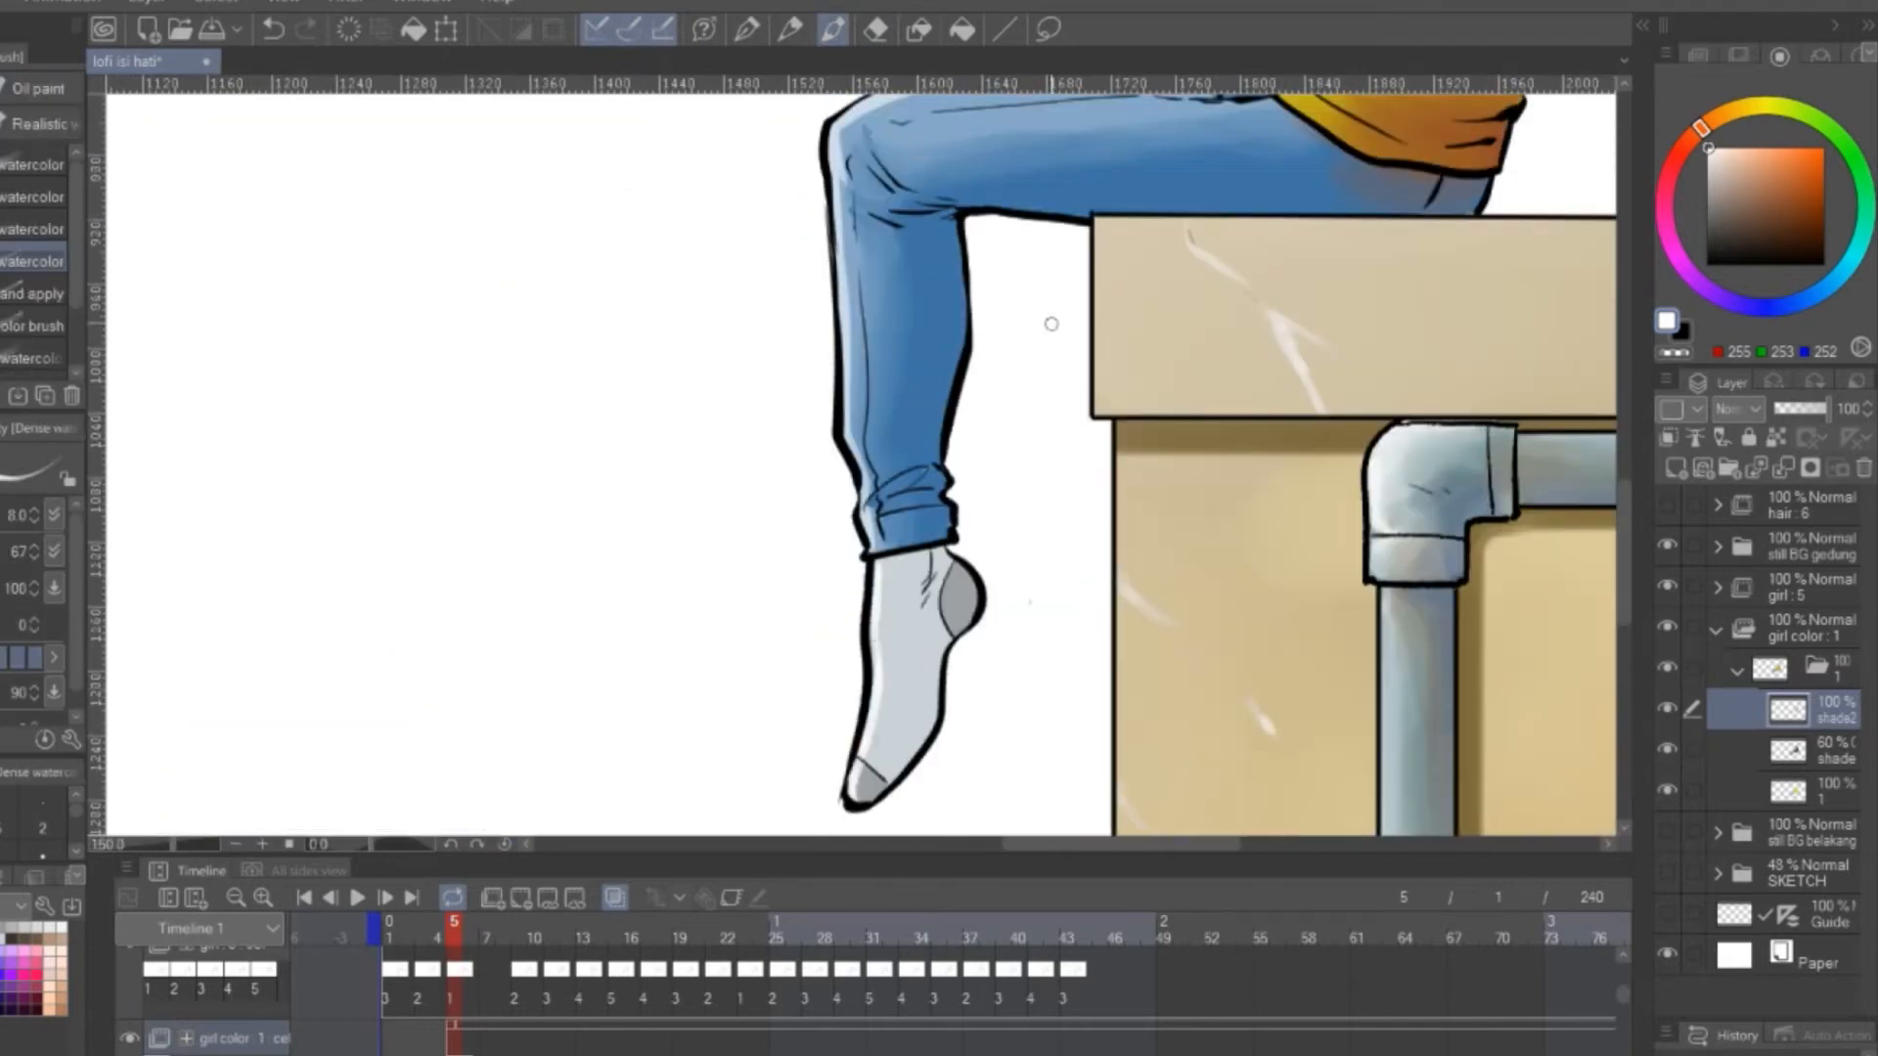
{"action": "mouse_move", "coordinate": [940, 558]}
{"action": "left_mouse_down"}
{"action": "mouse_move", "coordinate": [911, 749]}
{"action": "mouse_move", "coordinate": [875, 777]}
{"action": "left_mouse_up"}
{"action": "key", "text": "j"}
{"action": "mouse_move", "coordinate": [922, 591]}
{"action": "left_mouse_down"}
{"action": "mouse_move", "coordinate": [931, 675]}
{"action": "mouse_move", "coordinate": [875, 768]}
{"action": "left_mouse_up"}
{"action": "scroll", "coordinate": [873, 768], "scroll_direction": "down", "scroll_amount": 5}
{"action": "key", "text": "ctrl+s"}
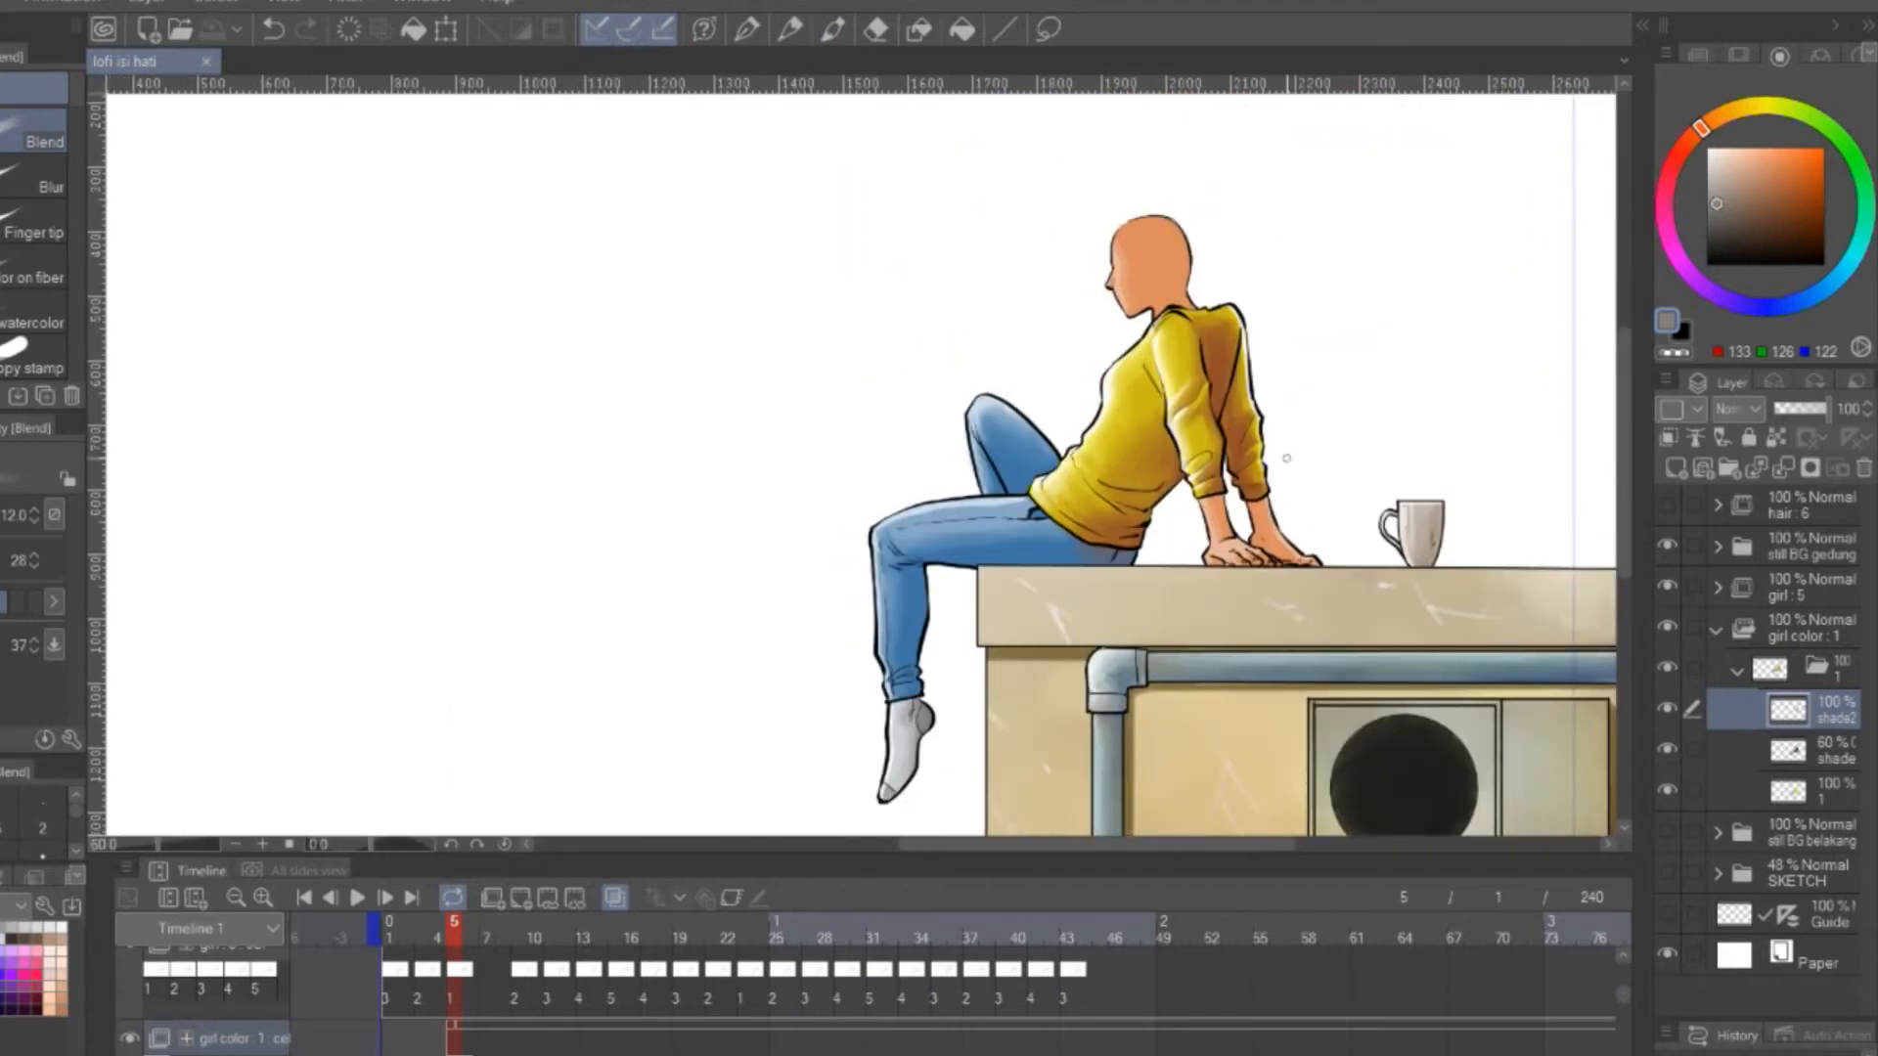
Duplicate the coloured cel folder 1 as folder 2 and go to frame 9 to edit it
{"action": "left_click", "coordinate": [1733, 673]}
{"action": "left_click_drag", "start_coordinate": [1760, 669], "coordinate": [1677, 473]}
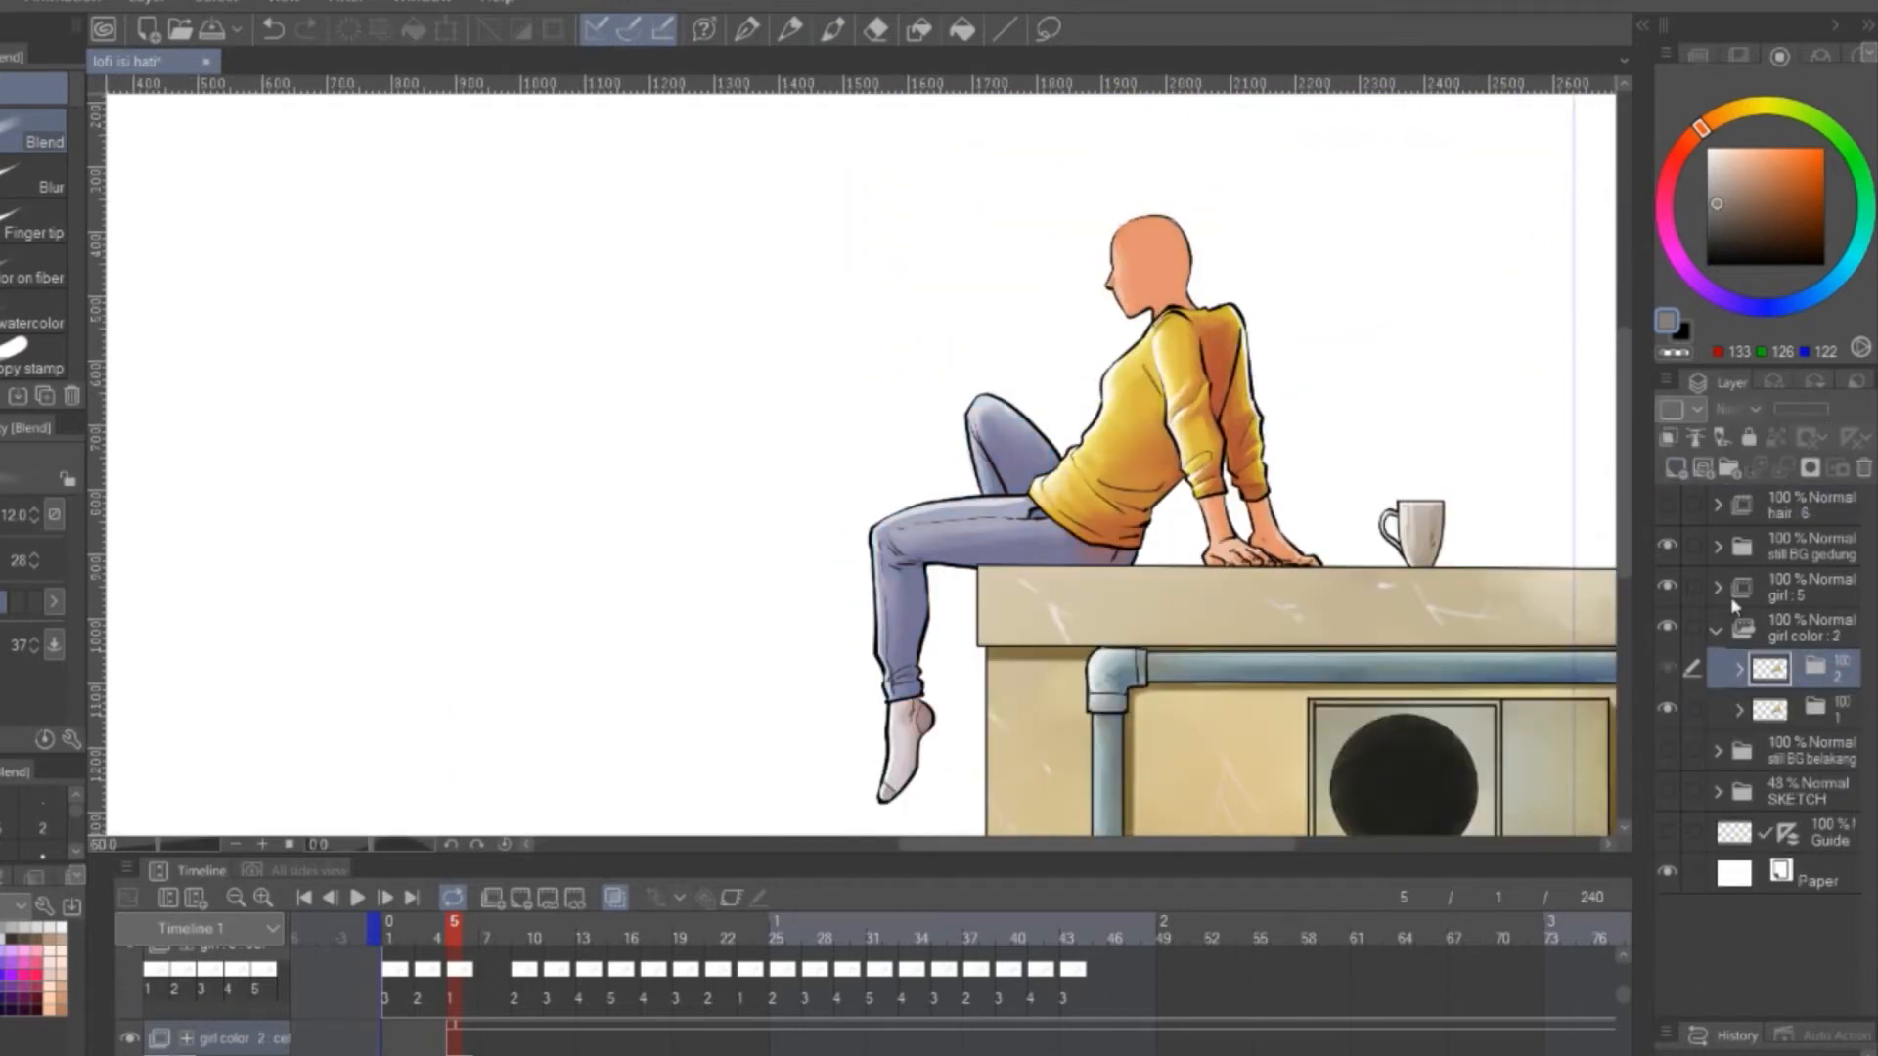
{"action": "left_click", "coordinate": [519, 924]}
{"action": "left_click", "coordinate": [1739, 669]}
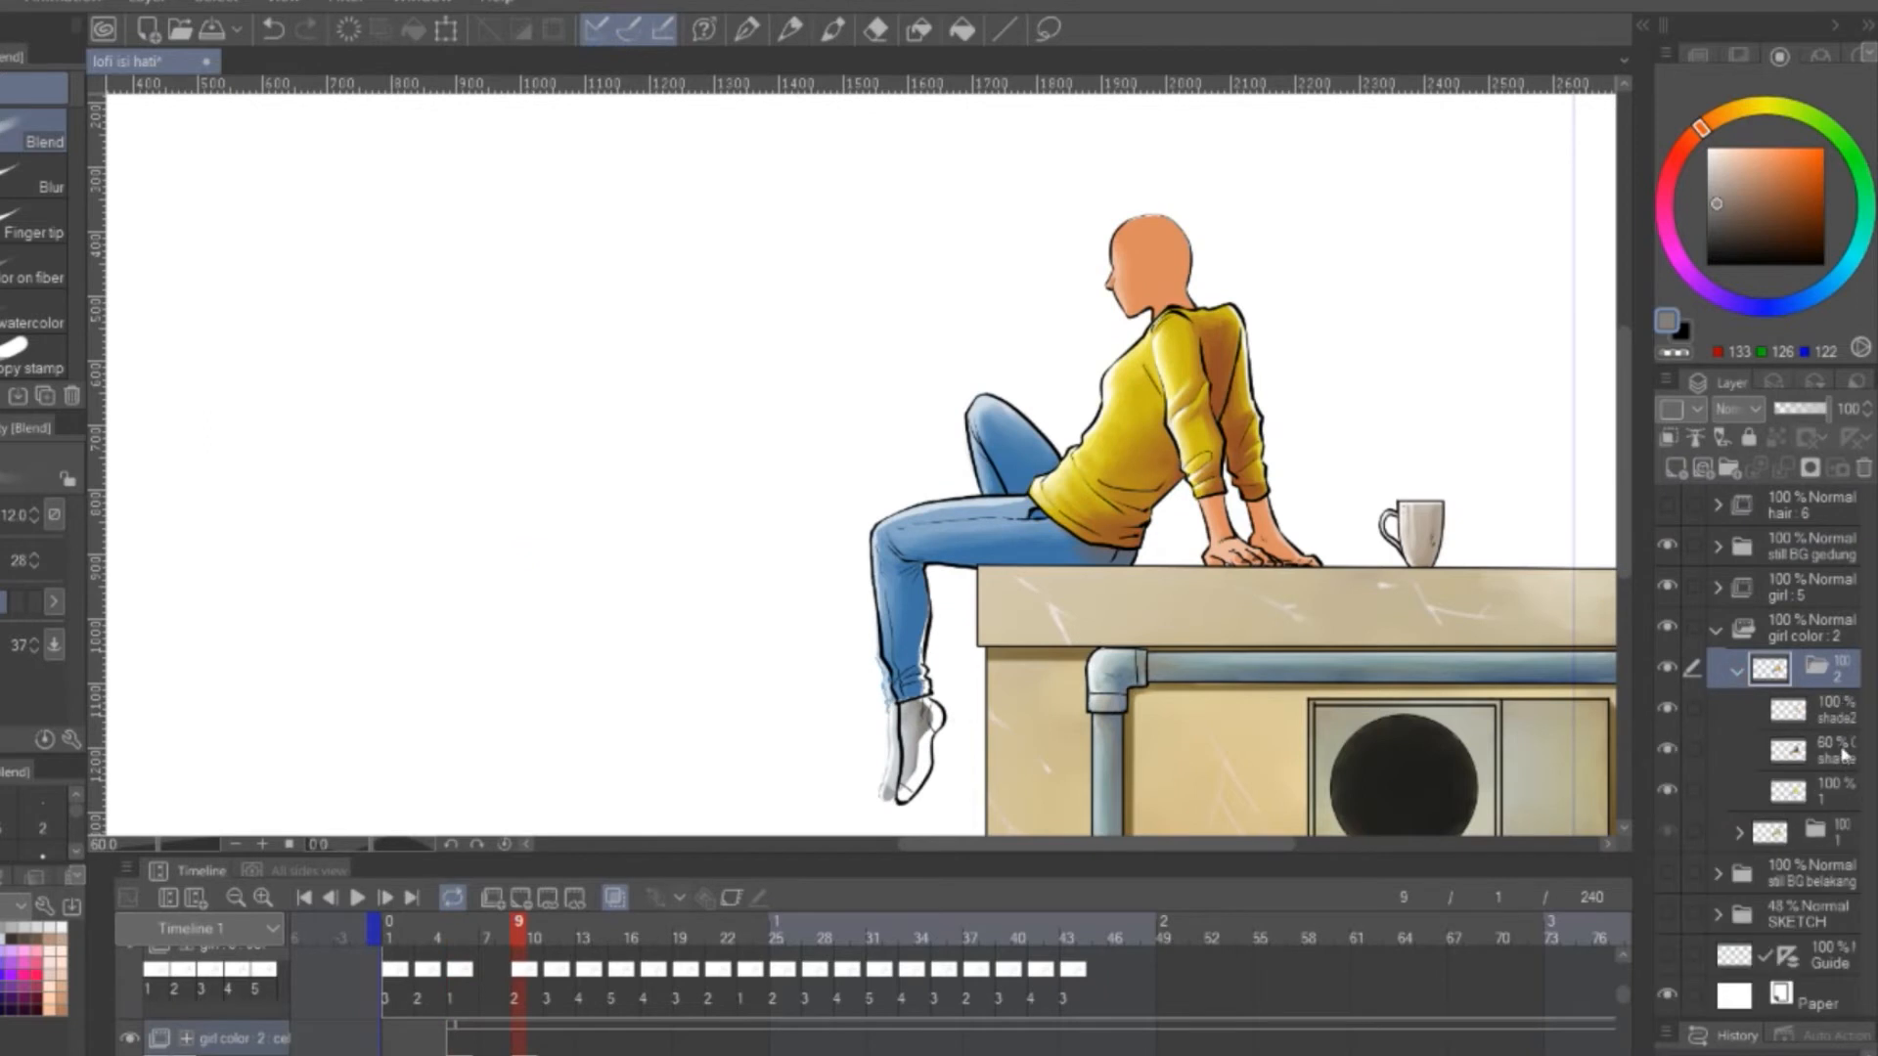
Try to erase the lower leg colour on the base layer of cel folder 2
{"action": "left_click", "coordinate": [1816, 790]}
{"action": "left_click_drag", "start_coordinate": [978, 629], "coordinate": [1018, 460]}
{"action": "scroll", "coordinate": [1018, 461], "scroll_direction": "up", "scroll_amount": 3}
{"action": "key", "text": "e"}
{"action": "left_click_drag", "start_coordinate": [846, 548], "coordinate": [891, 593]}
{"action": "mouse_move", "coordinate": [906, 504]}
{"action": "left_mouse_down"}
{"action": "mouse_move", "coordinate": [929, 622]}
{"action": "mouse_move", "coordinate": [985, 524]}
{"action": "left_mouse_up"}
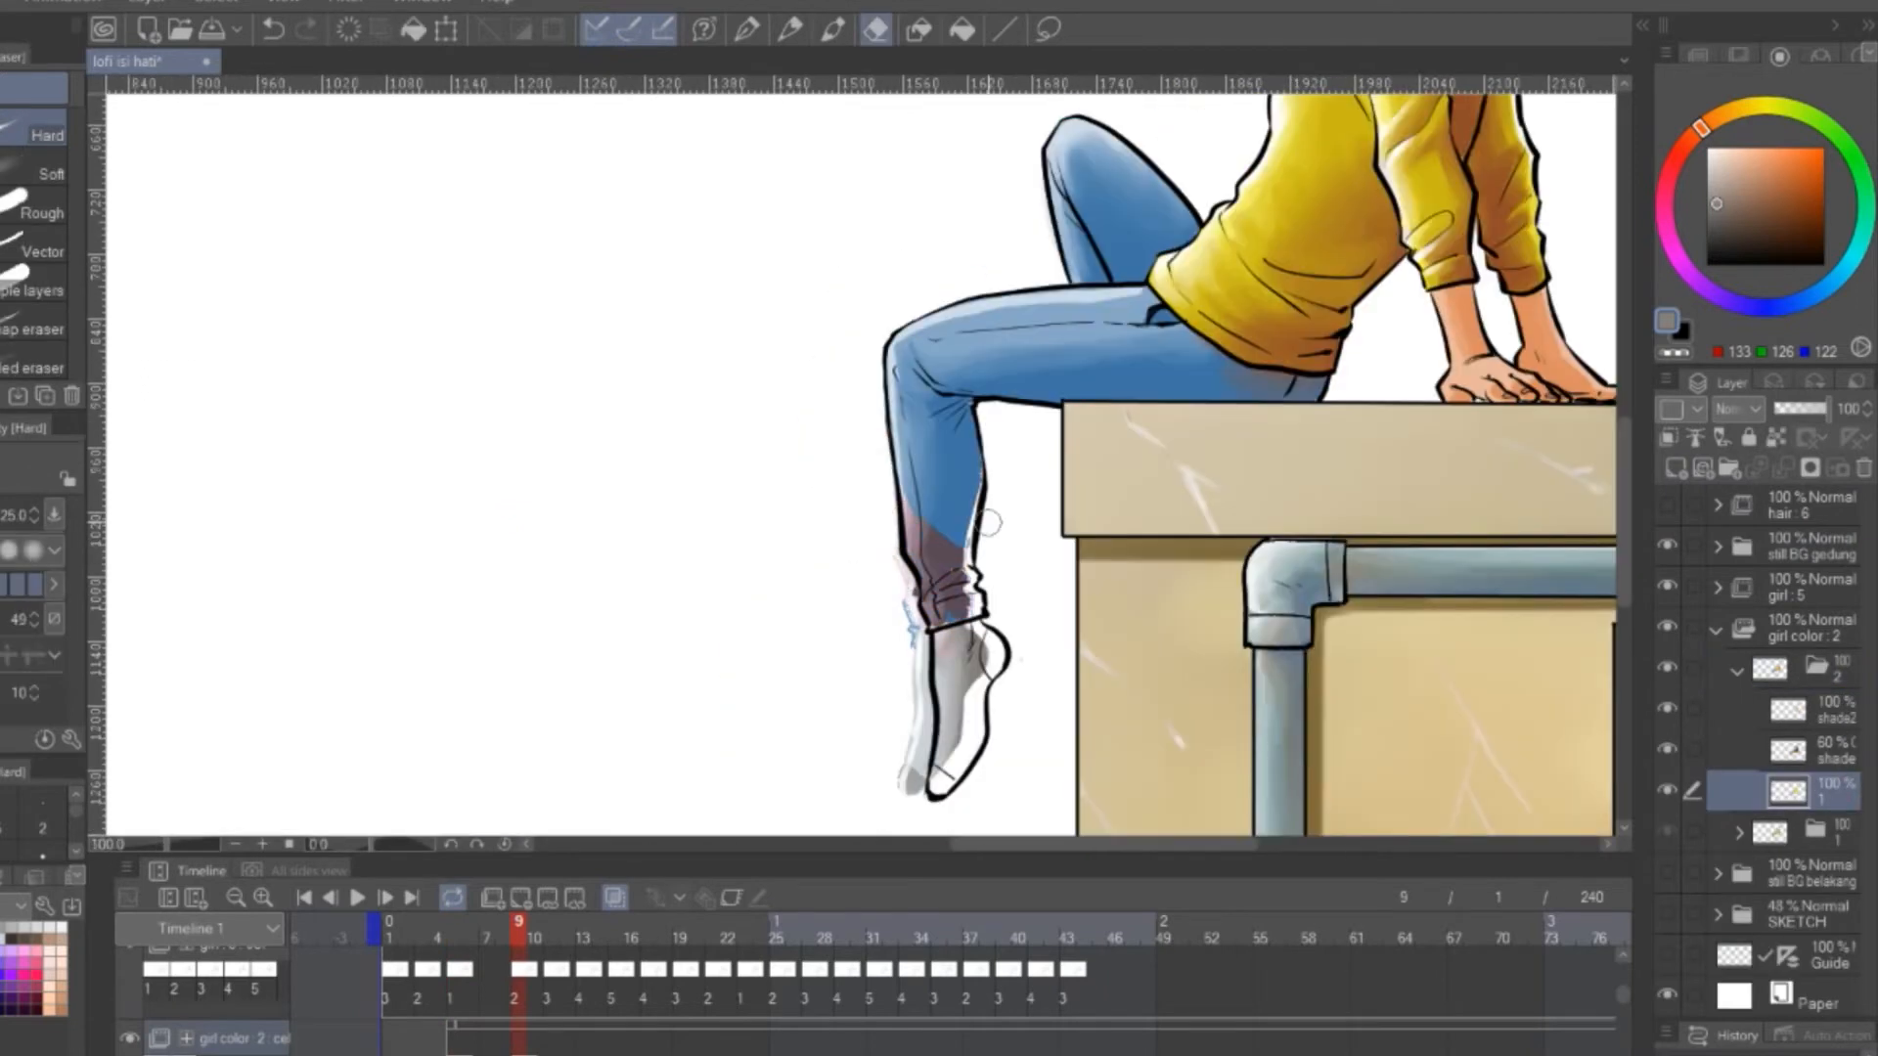
Turn off onion skinning and undo the lower leg erasing
{"action": "left_click", "coordinate": [614, 898]}
{"action": "key", "text": "ctrl+z"}
{"action": "key", "text": "ctrl+z"}
{"action": "key", "text": "ctrl+z"}
{"action": "key", "text": "ctrl+z"}
{"action": "key", "text": "ctrl+z"}
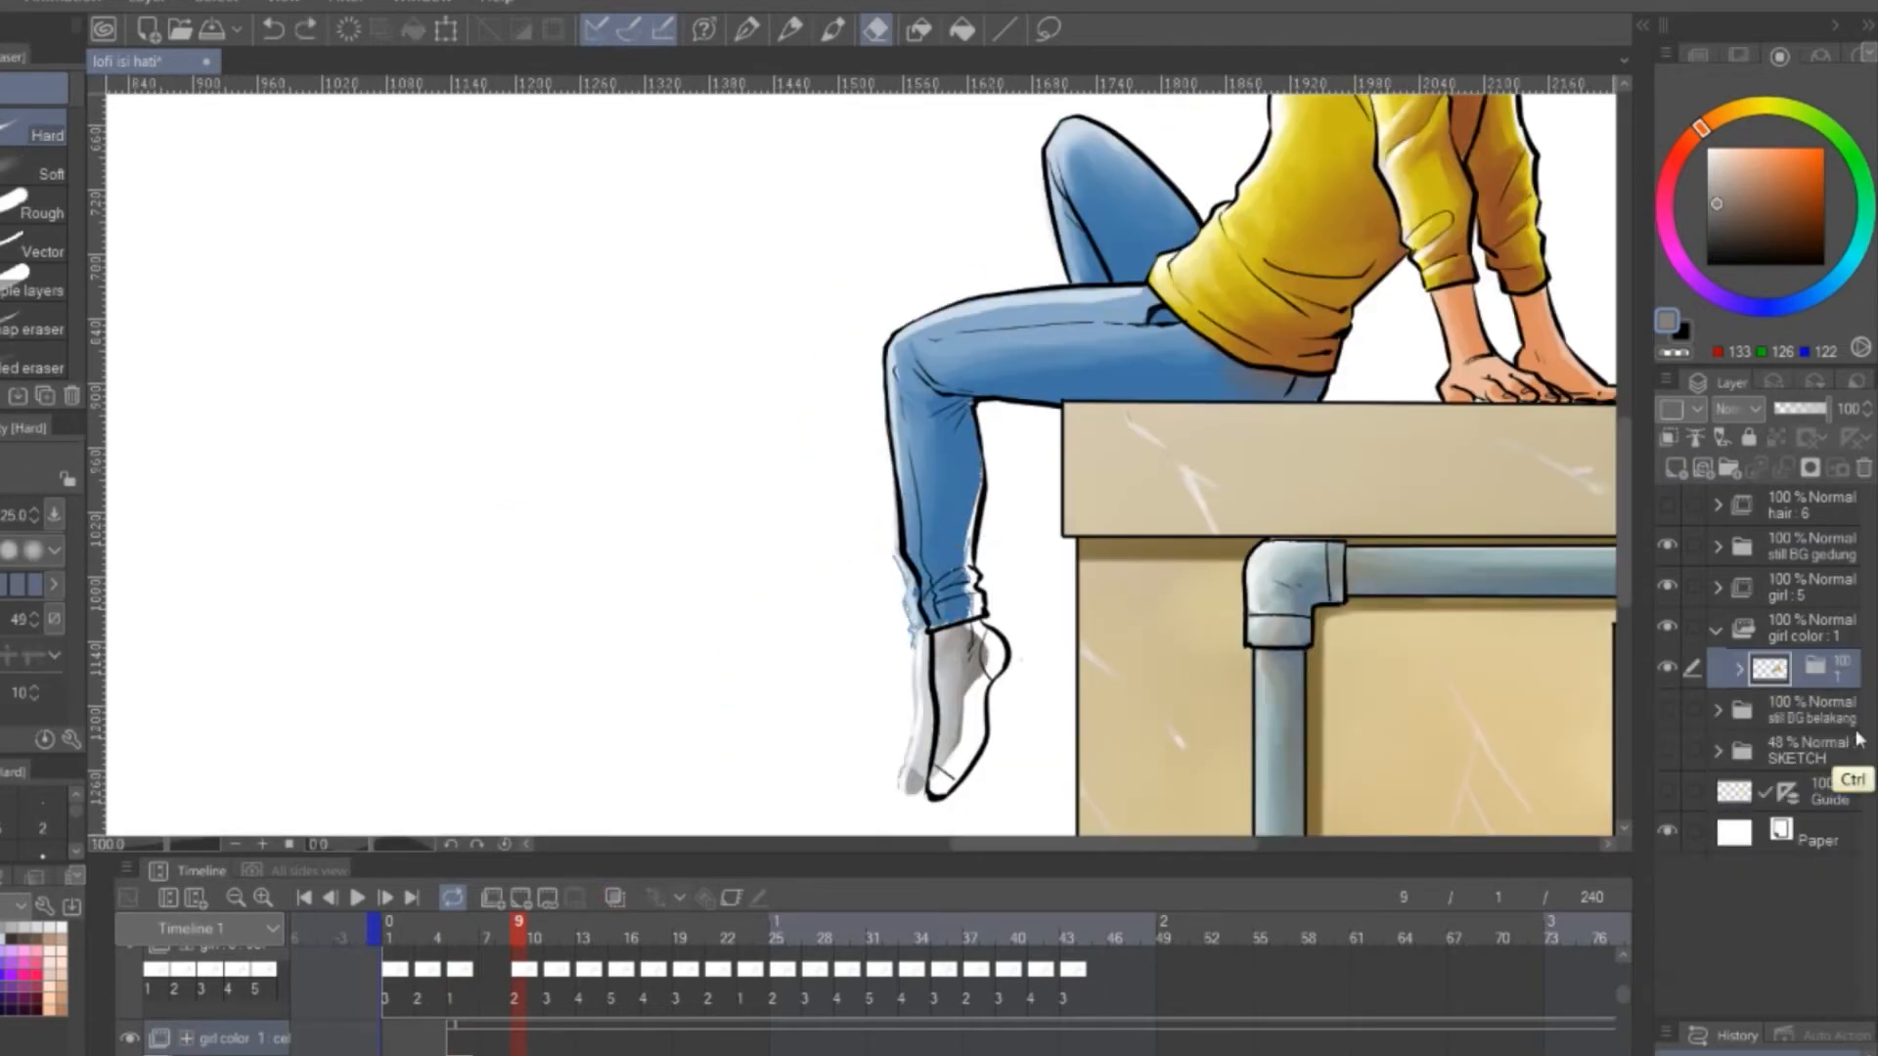
Restore the duplicated cel folder 2 and assign it to frame 9 in the girl color timeline track
{"action": "left_click", "coordinate": [307, 29]}
{"action": "right_click", "coordinate": [512, 1027]}
{"action": "left_click", "coordinate": [558, 545]}
Hide the shade and shade2 layers in cel folder 2 and select its base colour layer 1
{"action": "left_click", "coordinate": [1815, 751]}
{"action": "left_click", "coordinate": [1667, 709]}
{"action": "left_click", "coordinate": [1668, 709]}
{"action": "left_click_drag", "start_coordinate": [1668, 749], "coordinate": [1668, 722]}
{"action": "left_click", "coordinate": [1816, 790]}
{"action": "left_click_drag", "start_coordinate": [1044, 458], "coordinate": [1055, 374]}
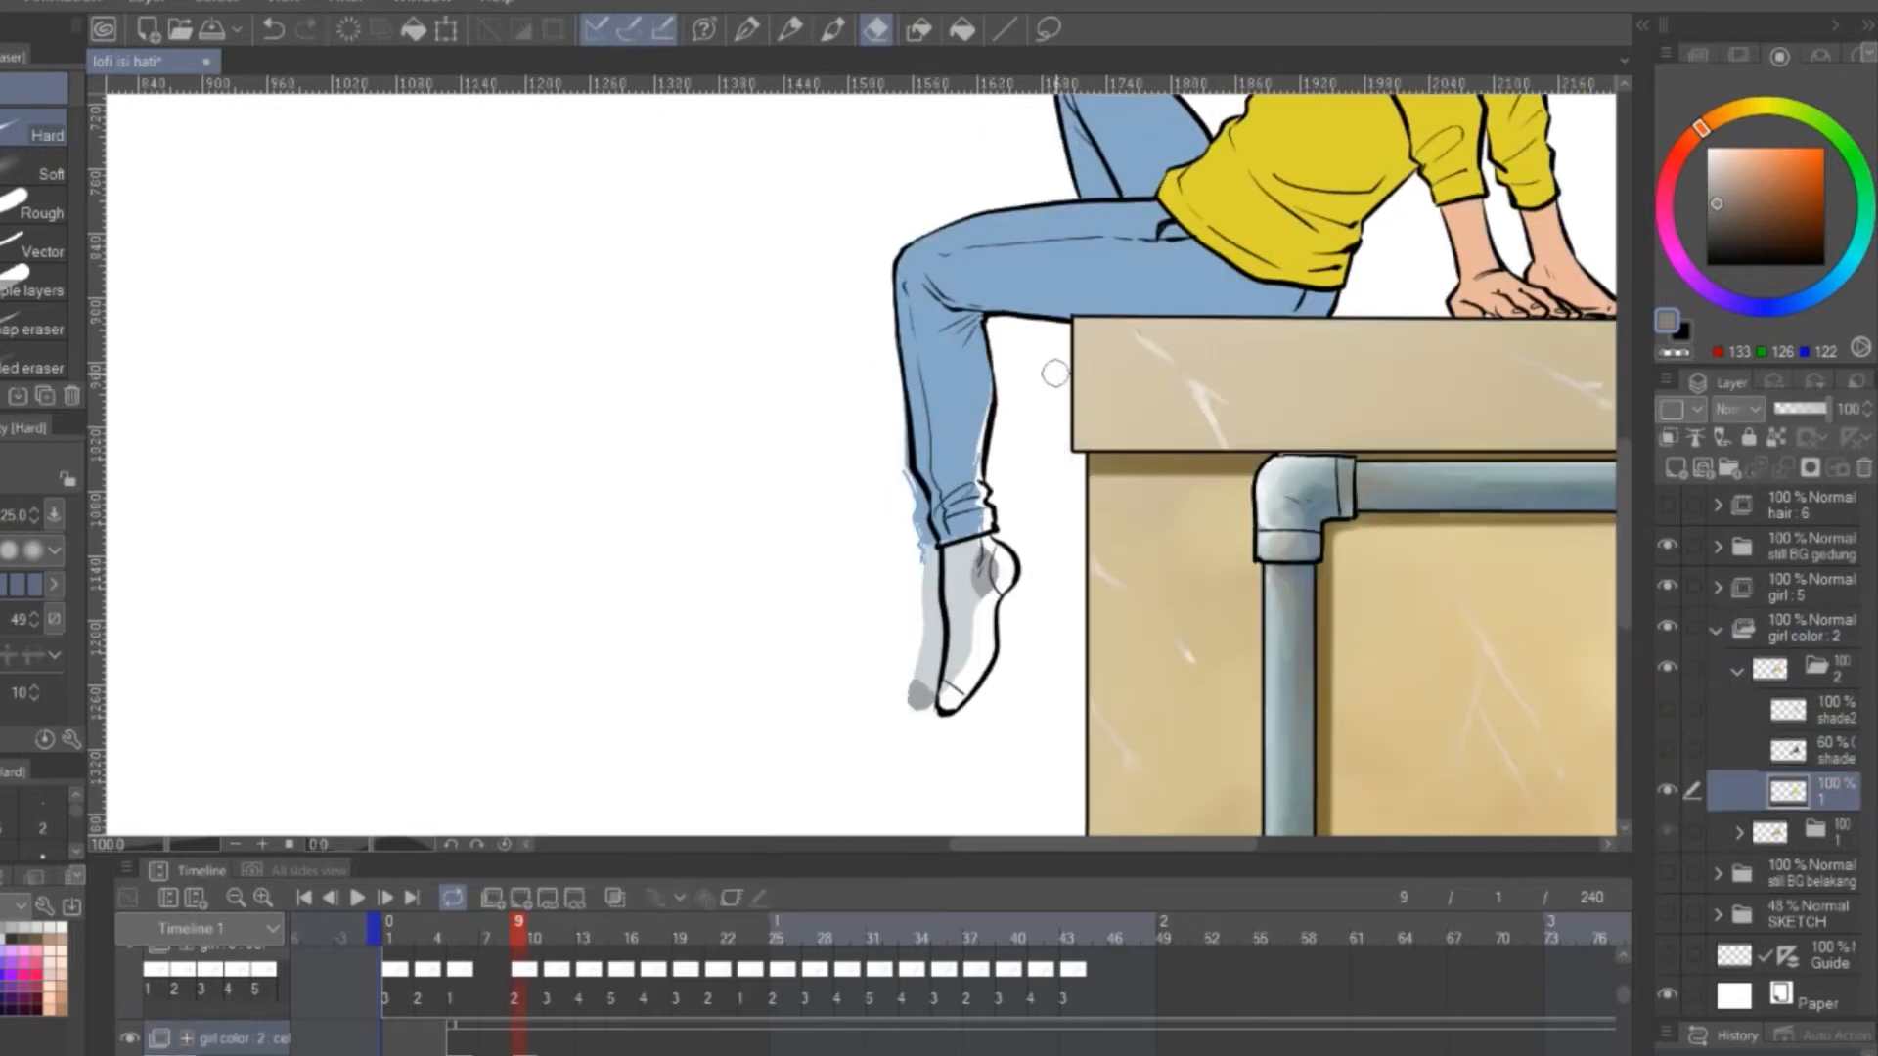
Recolour the lower trouser leg and sock on base layer 1 of cel folder 2 to fit the new leg line art
{"action": "scroll", "coordinate": [1095, 578], "scroll_direction": "up", "scroll_amount": 4}
{"action": "key", "text": "p"}
{"action": "left_click", "coordinate": [929, 560], "text": "alt"}
{"action": "left_click_drag", "start_coordinate": [958, 589], "coordinate": [968, 560]}
{"action": "left_click", "coordinate": [901, 585], "text": "alt"}
{"action": "mouse_move", "coordinate": [922, 557]}
{"action": "left_mouse_down"}
{"action": "mouse_move", "coordinate": [927, 675]}
{"action": "mouse_move", "coordinate": [894, 733]}
{"action": "left_mouse_up"}
{"action": "left_click", "coordinate": [958, 540], "text": "alt"}
Erase the base colour spilling outside the lower leg and touch up the remaining gaps in the blue trouser fill
{"action": "key", "text": "e"}
{"action": "left_click_drag", "start_coordinate": [833, 421], "coordinate": [843, 753]}
{"action": "left_click_drag", "start_coordinate": [838, 470], "coordinate": [847, 659]}
{"action": "key", "text": "b"}
{"action": "mouse_move", "coordinate": [981, 466]}
{"action": "left_mouse_down"}
{"action": "mouse_move", "coordinate": [989, 394]}
{"action": "mouse_move", "coordinate": [937, 543]}
{"action": "left_mouse_up"}
{"action": "left_click", "coordinate": [947, 391], "text": "alt"}
{"action": "mouse_move", "coordinate": [1180, 552]}
{"action": "left_mouse_down"}
{"action": "mouse_move", "coordinate": [1165, 411]}
{"action": "mouse_move", "coordinate": [1136, 461]}
{"action": "left_mouse_up"}
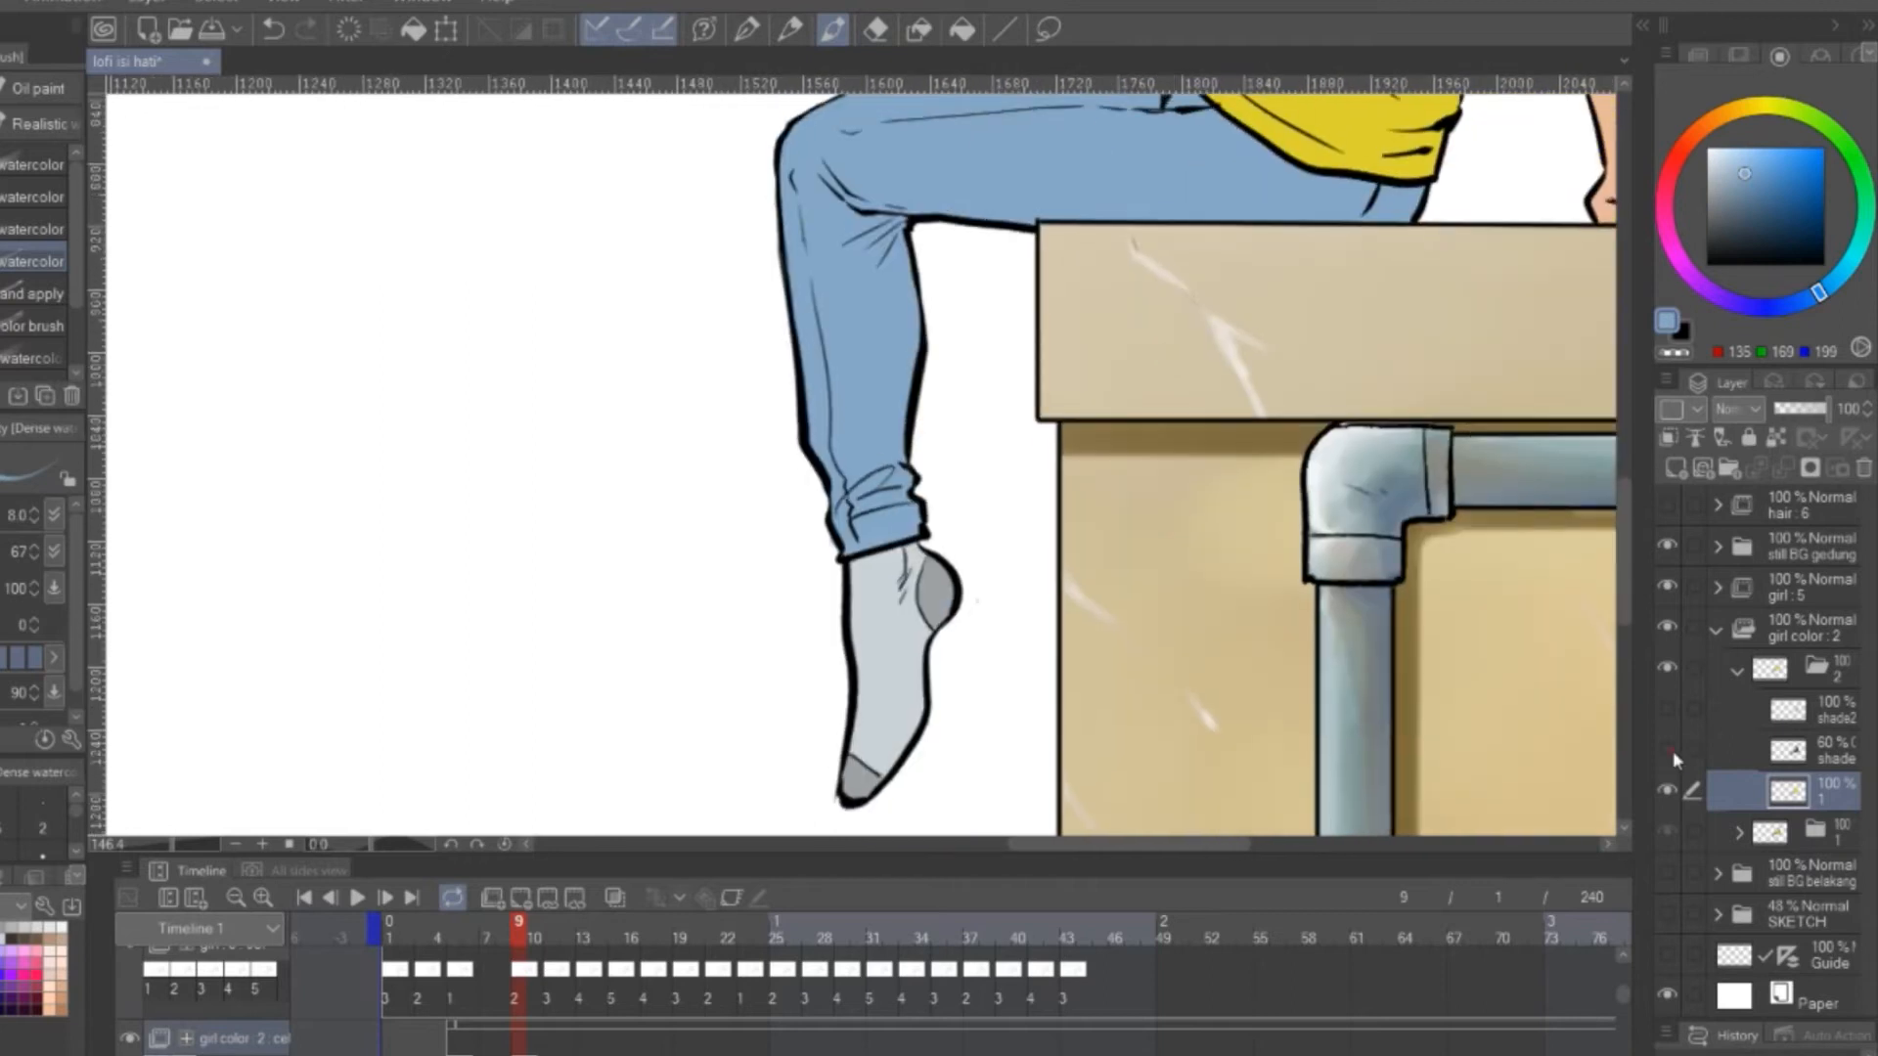
Show the shade layer of cel folder 2 and erase its shading outside the lower leg outline
{"action": "left_click", "coordinate": [1667, 751]}
{"action": "left_click_drag", "start_coordinate": [851, 333], "coordinate": [880, 433]}
{"action": "key", "text": "e"}
{"action": "left_click", "coordinate": [1831, 751]}
{"action": "left_click_drag", "start_coordinate": [813, 504], "coordinate": [852, 611]}
{"action": "left_click_drag", "start_coordinate": [814, 442], "coordinate": [879, 631]}
Paint white light along the front of the lower trouser leg on the shade layer and blend it into the shading
{"action": "key", "text": "b"}
{"action": "left_click_drag", "start_coordinate": [1719, 252], "coordinate": [1662, 342]}
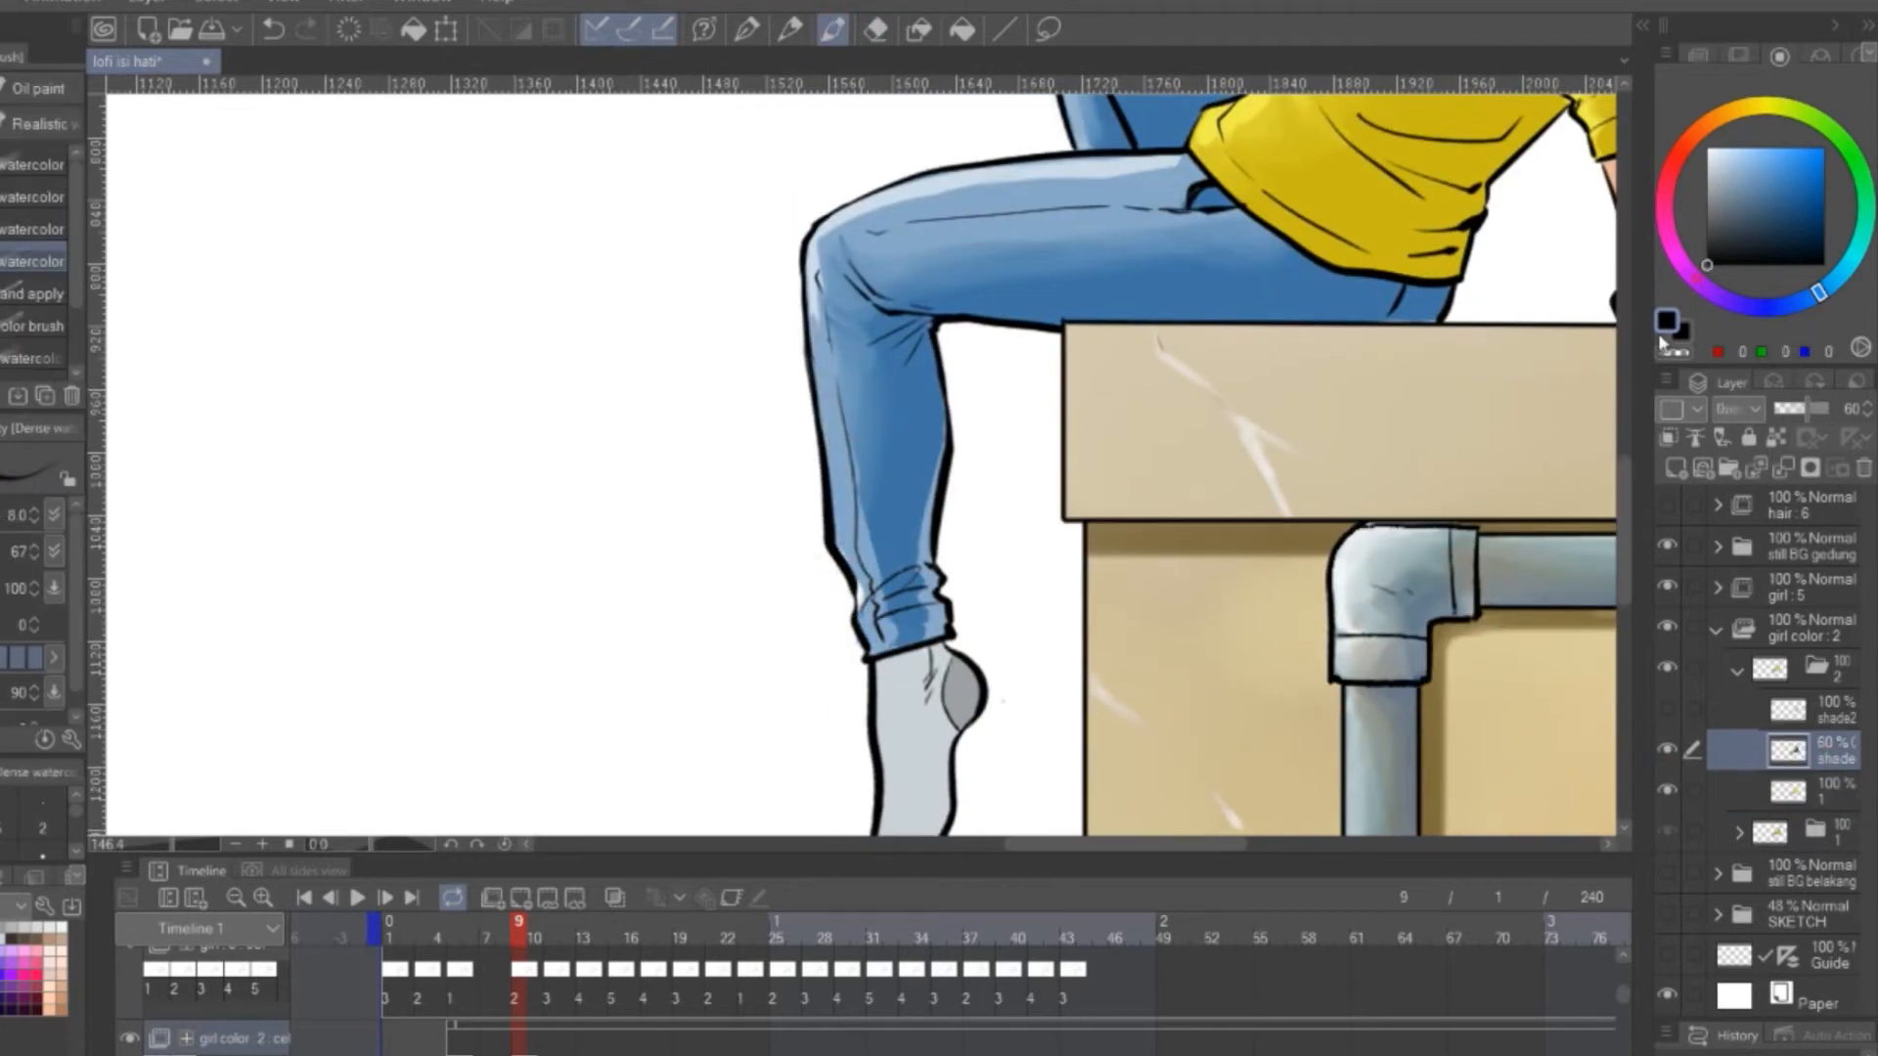
{"action": "left_click", "coordinate": [789, 325], "text": "alt"}
{"action": "left_click_drag", "start_coordinate": [818, 293], "coordinate": [842, 546]}
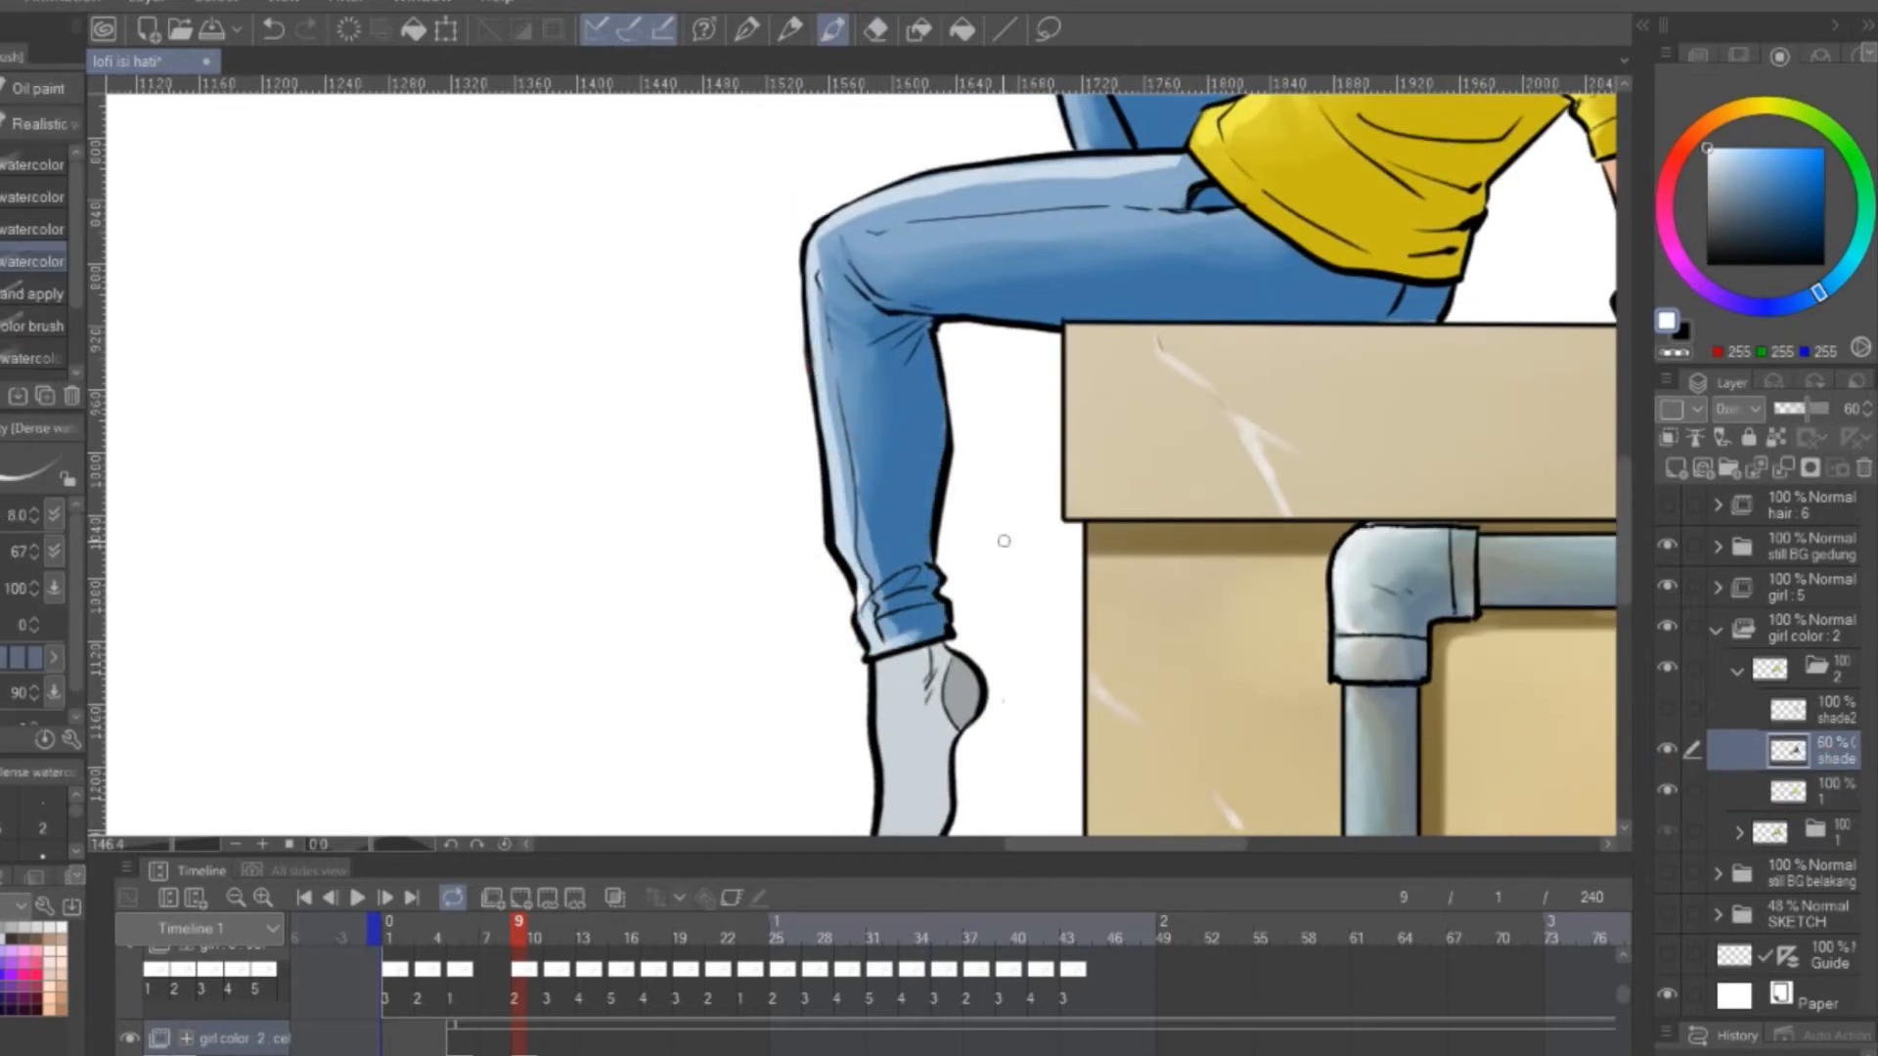
{"action": "key", "text": "j"}
{"action": "left_click_drag", "start_coordinate": [851, 481], "coordinate": [878, 572]}
{"action": "left_click_drag", "start_coordinate": [833, 400], "coordinate": [857, 543]}
{"action": "left_click_drag", "start_coordinate": [814, 262], "coordinate": [814, 342]}
{"action": "mouse_move", "coordinate": [875, 641]}
{"action": "left_mouse_down"}
{"action": "mouse_move", "coordinate": [929, 587]}
{"action": "mouse_move", "coordinate": [984, 416]}
{"action": "left_mouse_up"}
Show the shade2 layer of cel folder 2 and erase its stray shading around the lower leg and sock
{"action": "left_click", "coordinate": [1667, 708]}
{"action": "key", "text": "e"}
{"action": "mouse_move", "coordinate": [911, 473]}
{"action": "left_mouse_down"}
{"action": "mouse_move", "coordinate": [884, 467]}
{"action": "mouse_move", "coordinate": [880, 597]}
{"action": "left_mouse_up"}
{"action": "left_click", "coordinate": [1821, 712]}
{"action": "left_click_drag", "start_coordinate": [1125, 146], "coordinate": [1014, 414]}
Paint grey shading on the sock near the heel on the shade2 layer and blend it smoothly
{"action": "key", "text": "b"}
{"action": "mouse_move", "coordinate": [831, 811]}
{"action": "left_mouse_down"}
{"action": "mouse_move", "coordinate": [968, 404]}
{"action": "mouse_move", "coordinate": [895, 598]}
{"action": "left_mouse_up"}
{"action": "left_click", "coordinate": [1001, 418], "text": "alt"}
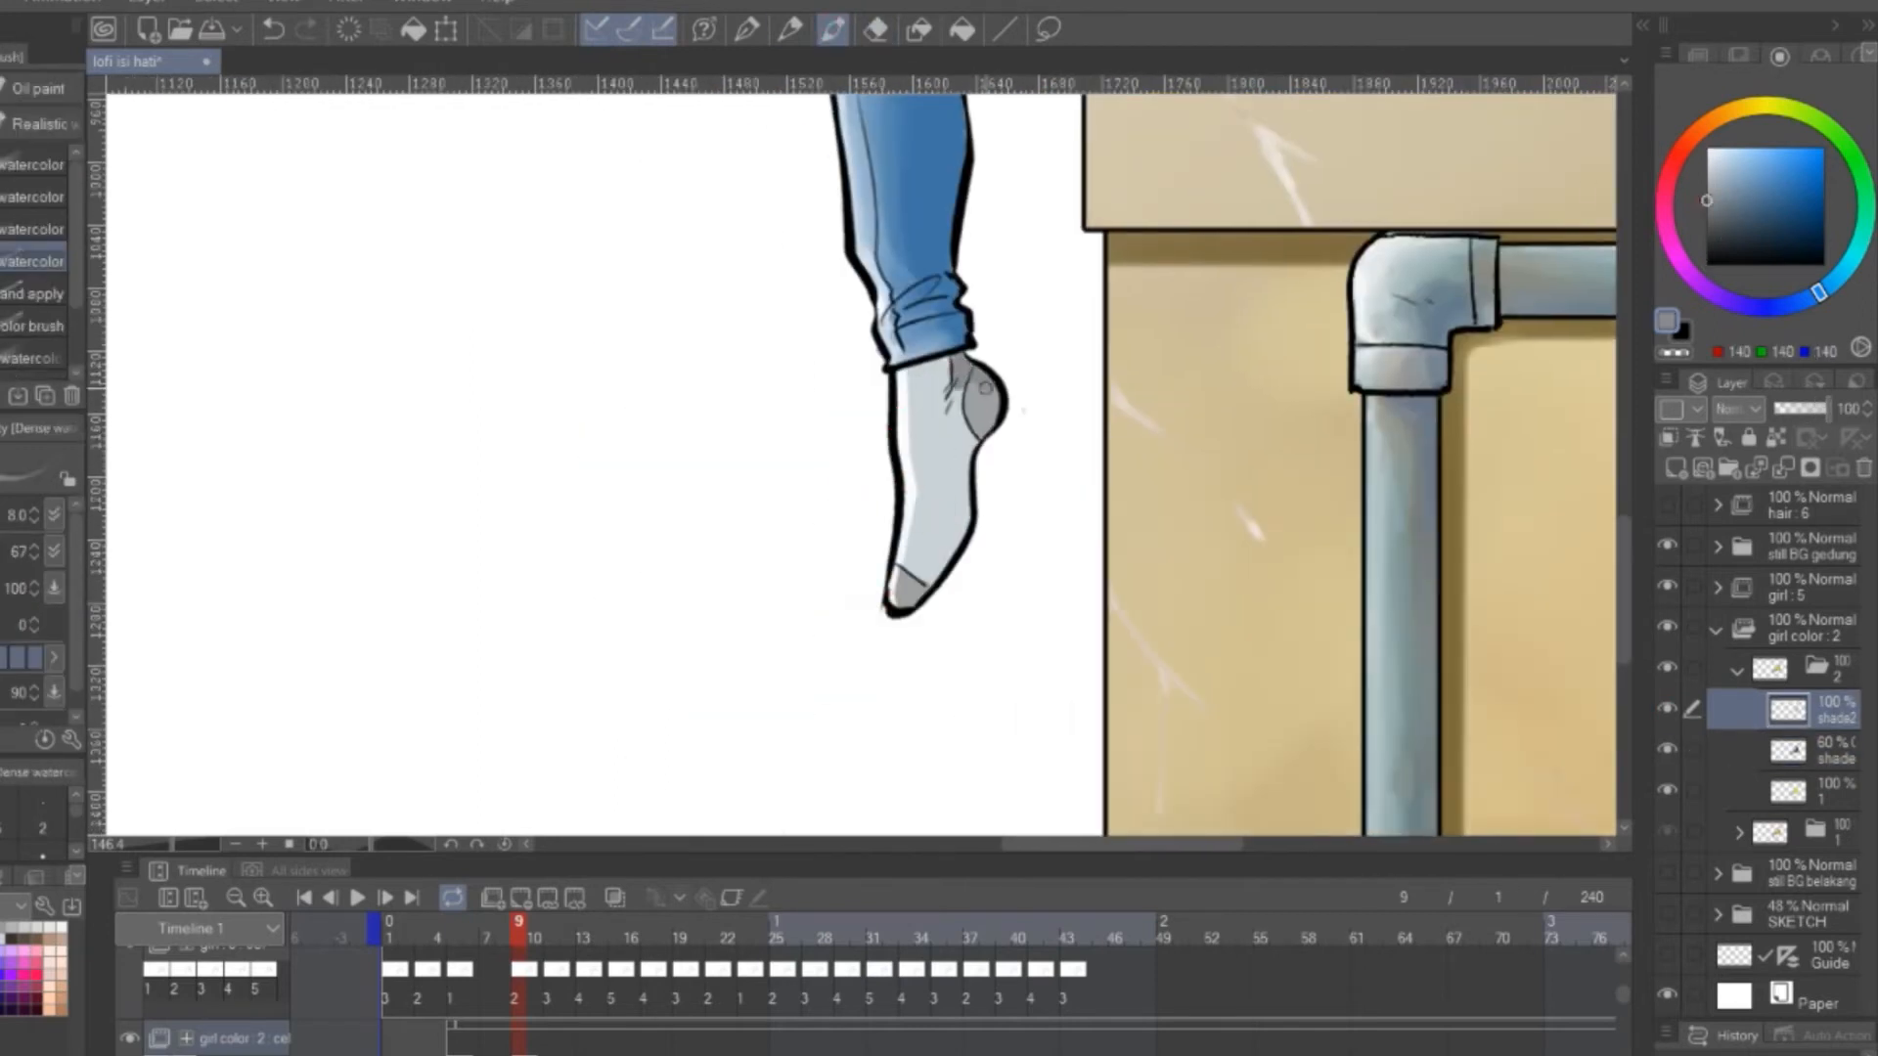
{"action": "left_click_drag", "start_coordinate": [993, 372], "coordinate": [948, 430]}
{"action": "left_click_drag", "start_coordinate": [974, 381], "coordinate": [954, 494]}
{"action": "key", "text": "j"}
{"action": "left_click_drag", "start_coordinate": [947, 421], "coordinate": [963, 470]}
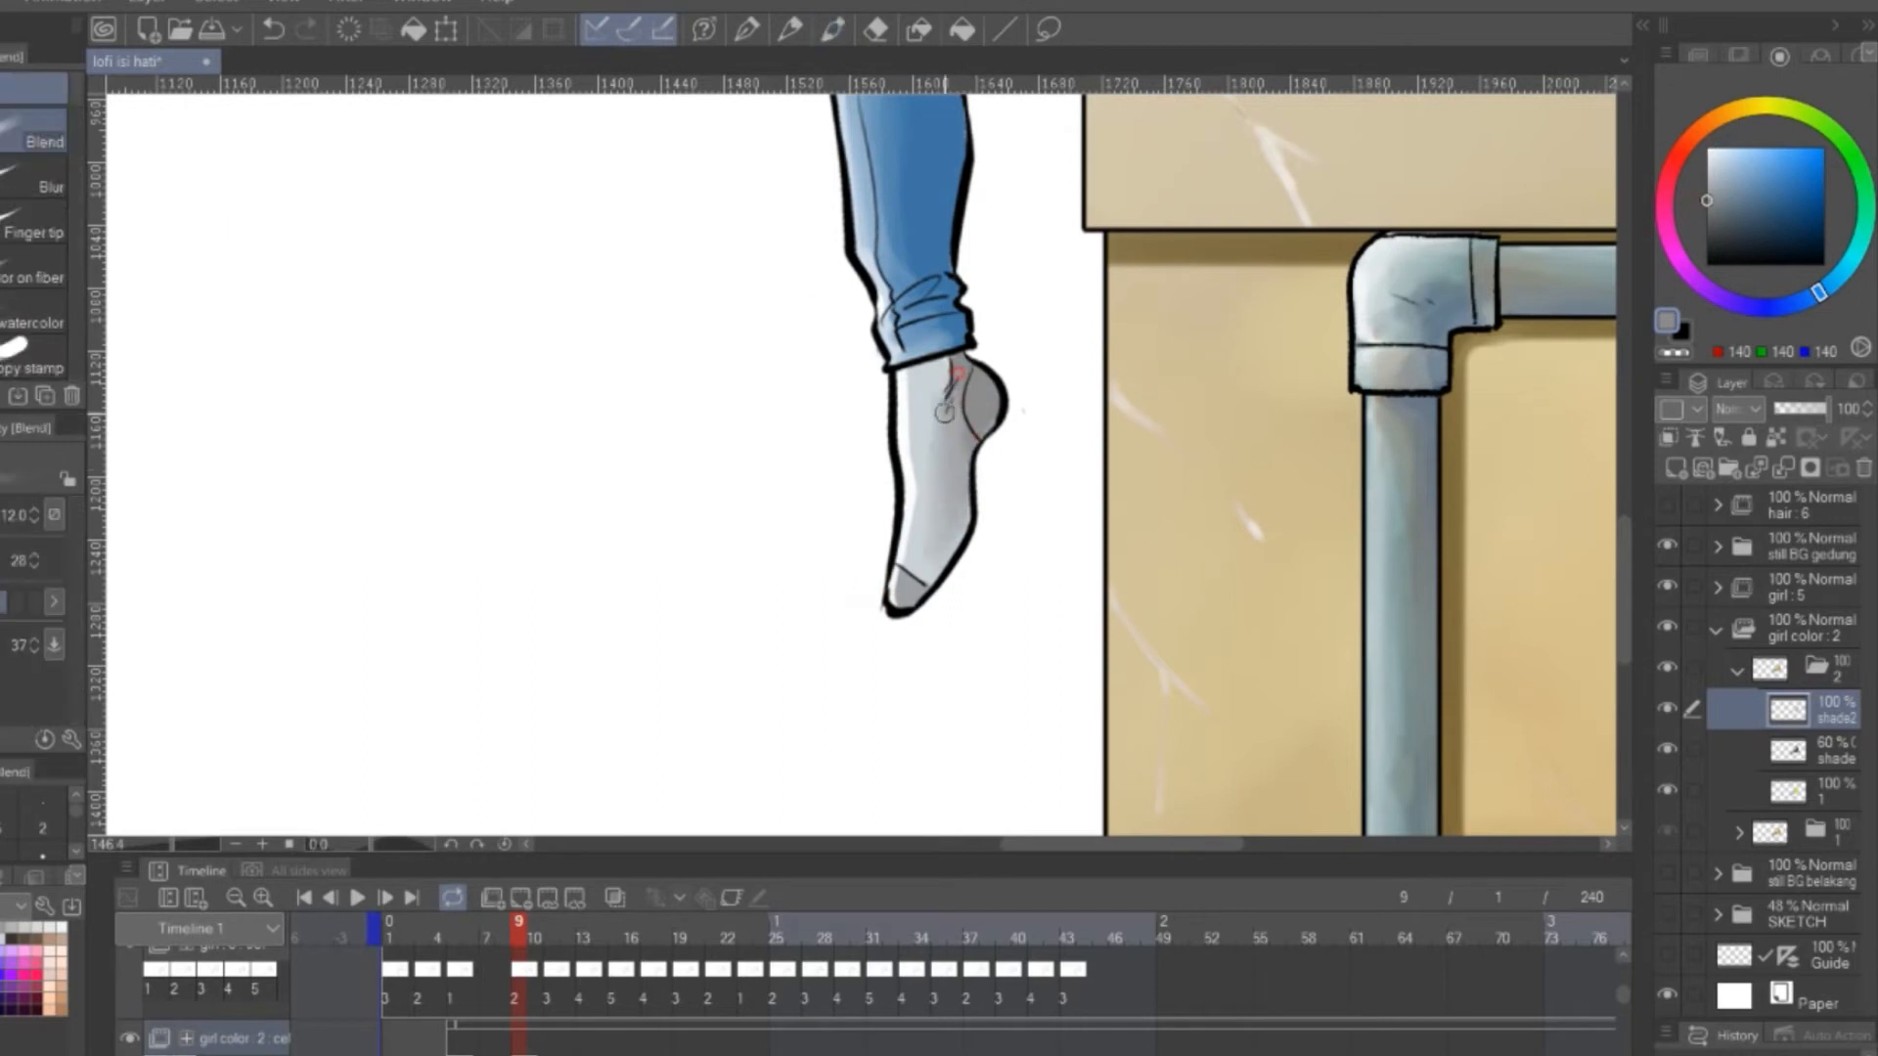
{"action": "left_click_drag", "start_coordinate": [1071, 193], "coordinate": [880, 558]}
Save the file, then duplicate cel folder 2 as cel 3 and assign it to frame 11 of the girl color track
{"action": "key", "text": "ctrl+s"}
{"action": "left_click", "coordinate": [1737, 671]}
{"action": "key", "text": "ctrl+g"}
{"action": "key", "text": "ctrl+z"}
{"action": "left_click_drag", "start_coordinate": [1843, 674], "coordinate": [1675, 468]}
{"action": "right_click", "coordinate": [551, 1033]}
{"action": "left_click", "coordinate": [590, 581]}
Hide the shade and shade2 layers in cel folder 3 and erase the excess lower leg colour on base layer 1
{"action": "left_click", "coordinate": [1738, 670]}
{"action": "left_click", "coordinate": [1667, 709]}
{"action": "left_click", "coordinate": [1666, 750]}
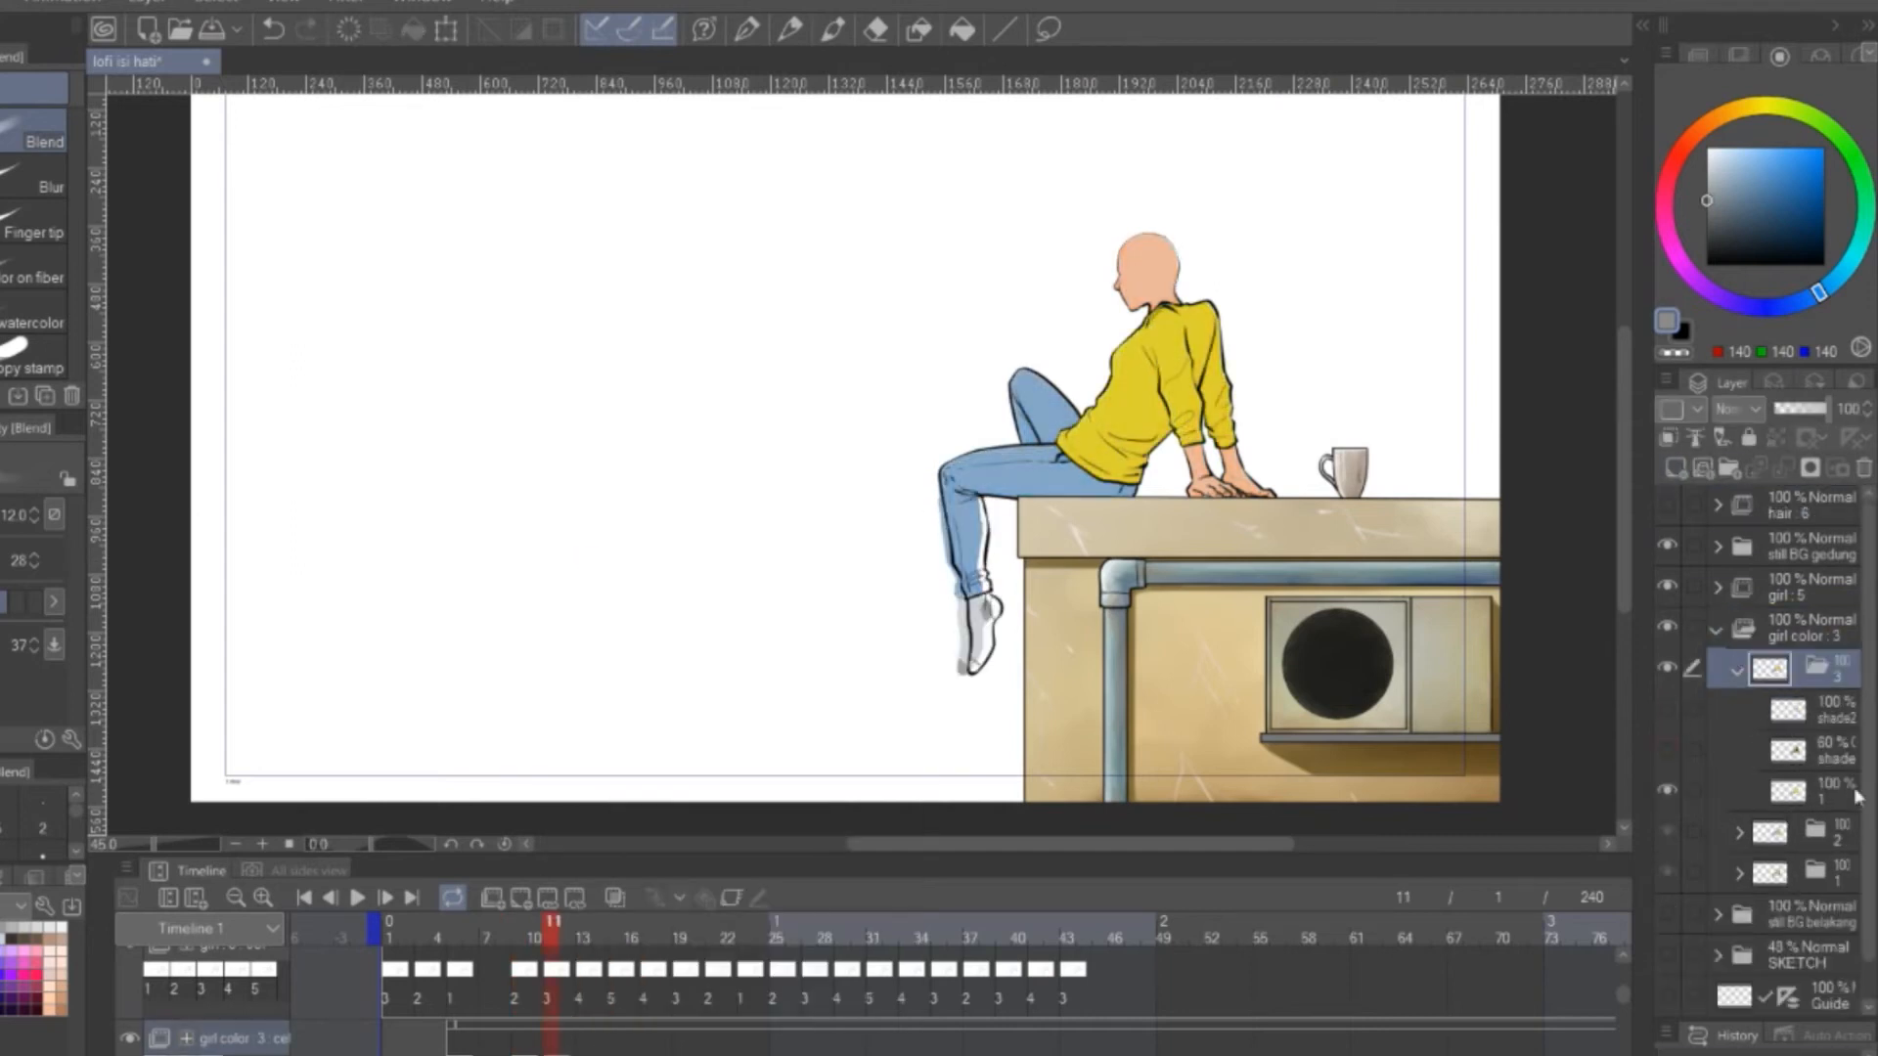
{"action": "left_click", "coordinate": [1831, 790]}
{"action": "scroll", "coordinate": [1179, 460], "scroll_direction": "up", "scroll_amount": 7}
{"action": "key", "text": "e"}
{"action": "left_click_drag", "start_coordinate": [693, 274], "coordinate": [745, 675]}
Recolour the lower trouser leg and sock on base layer 1 of cel folder 3 to fill the line art
{"action": "scroll", "coordinate": [884, 508], "scroll_direction": "up", "scroll_amount": 4}
{"action": "key", "text": "p"}
{"action": "left_click", "coordinate": [675, 295], "text": "alt"}
{"action": "mouse_move", "coordinate": [723, 146]}
{"action": "left_mouse_down"}
{"action": "mouse_move", "coordinate": [732, 431]}
{"action": "mouse_move", "coordinate": [777, 581]}
{"action": "left_mouse_up"}
{"action": "left_click", "coordinate": [735, 562], "text": "alt"}
{"action": "left_click_drag", "start_coordinate": [684, 778], "coordinate": [702, 762]}
{"action": "left_click", "coordinate": [701, 685], "text": "alt"}
{"action": "mouse_move", "coordinate": [709, 732]}
{"action": "left_mouse_down"}
{"action": "mouse_move", "coordinate": [742, 675]}
{"action": "mouse_move", "coordinate": [739, 547]}
{"action": "mouse_move", "coordinate": [748, 694]}
{"action": "left_mouse_up"}
{"action": "left_click_drag", "start_coordinate": [746, 501], "coordinate": [733, 537]}
{"action": "key", "text": "e"}
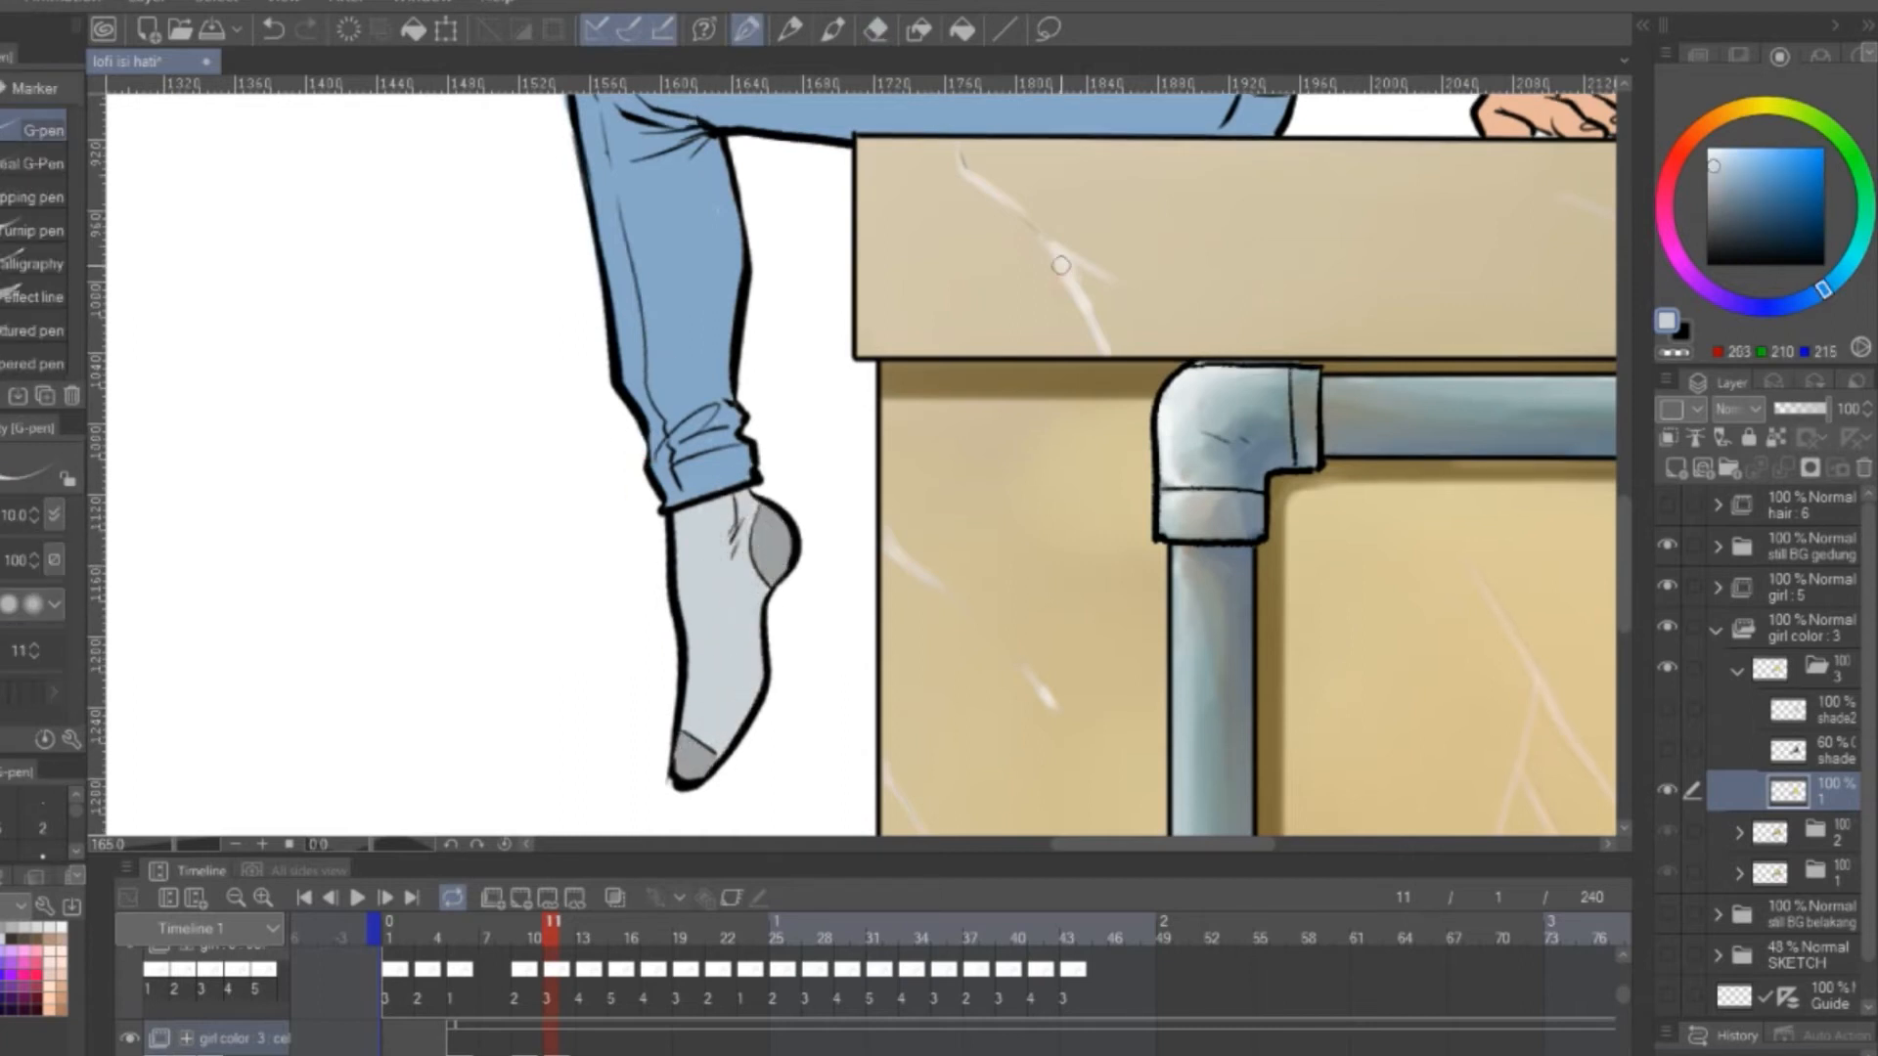
{"action": "scroll", "coordinate": [949, 685], "scroll_direction": "down", "scroll_amount": 5}
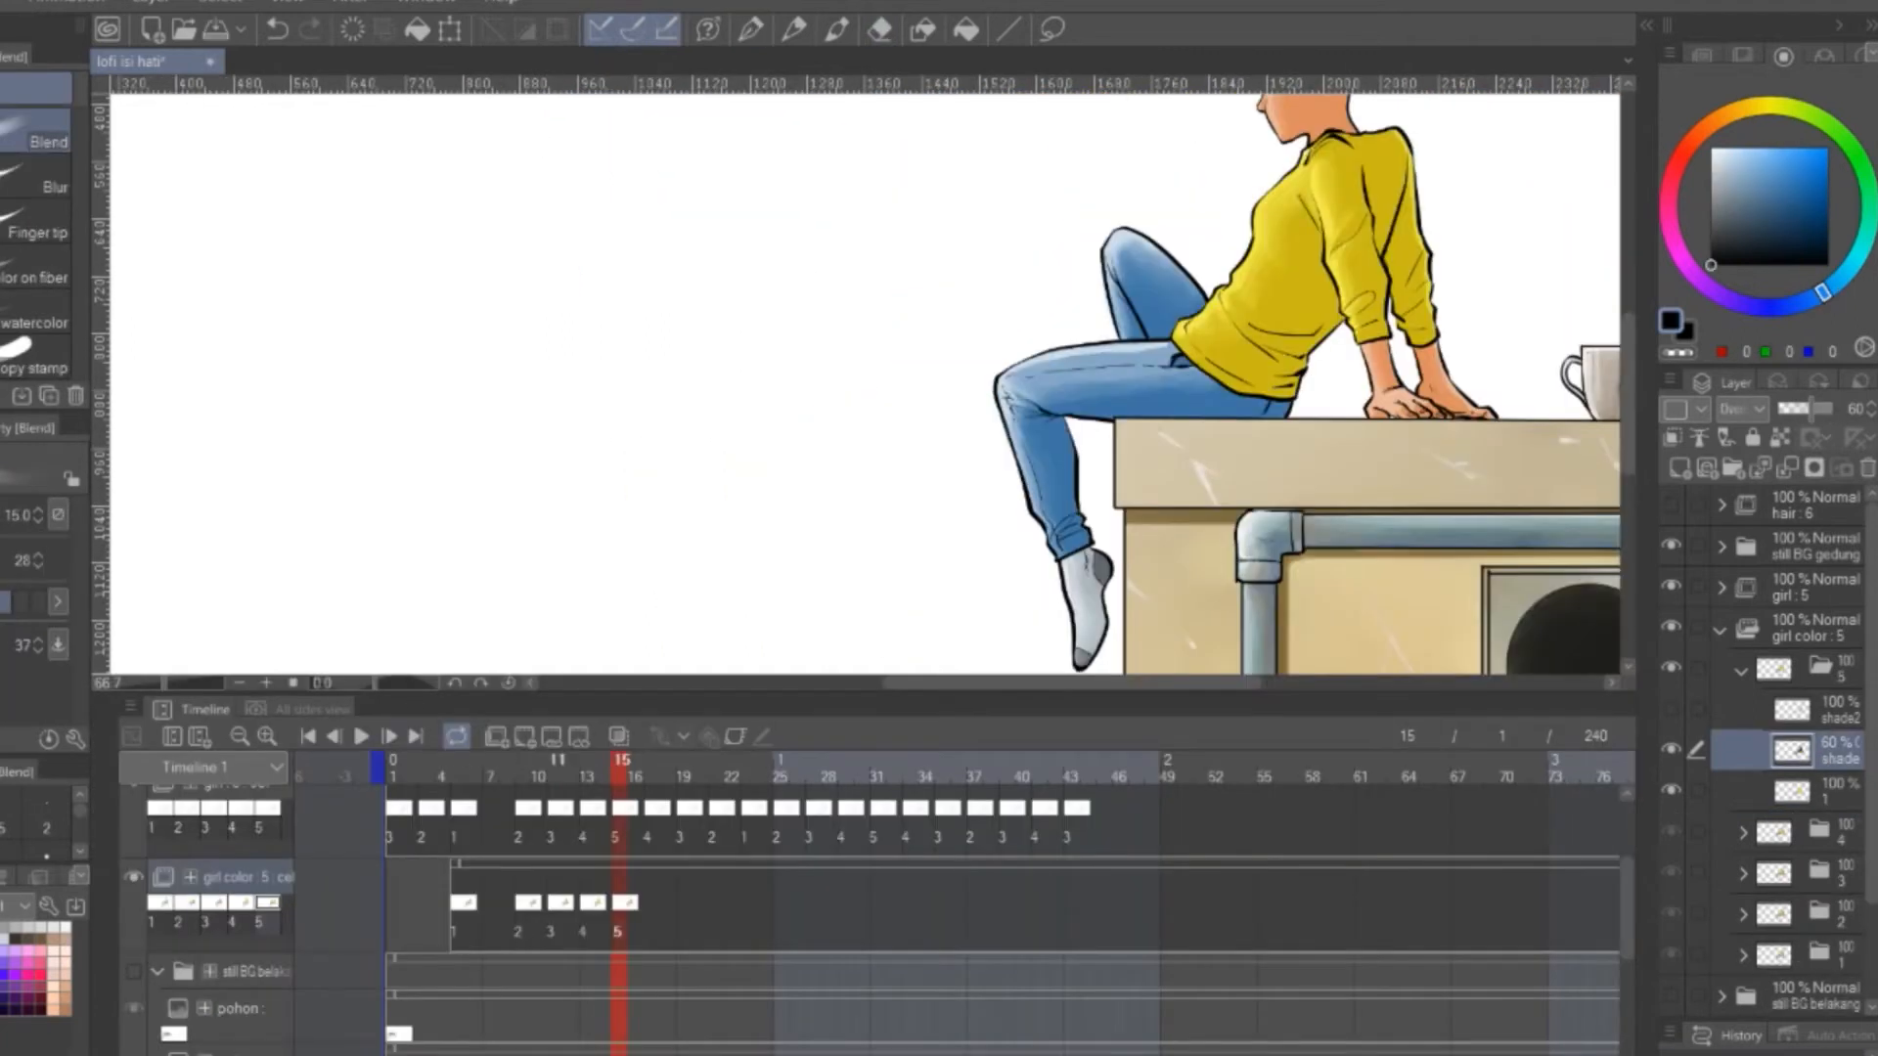
Assign girl color cels 2, 3, 4 and 3 to frames 3, 1, 17 and 19 respectively
{"action": "right_click", "coordinate": [423, 903]}
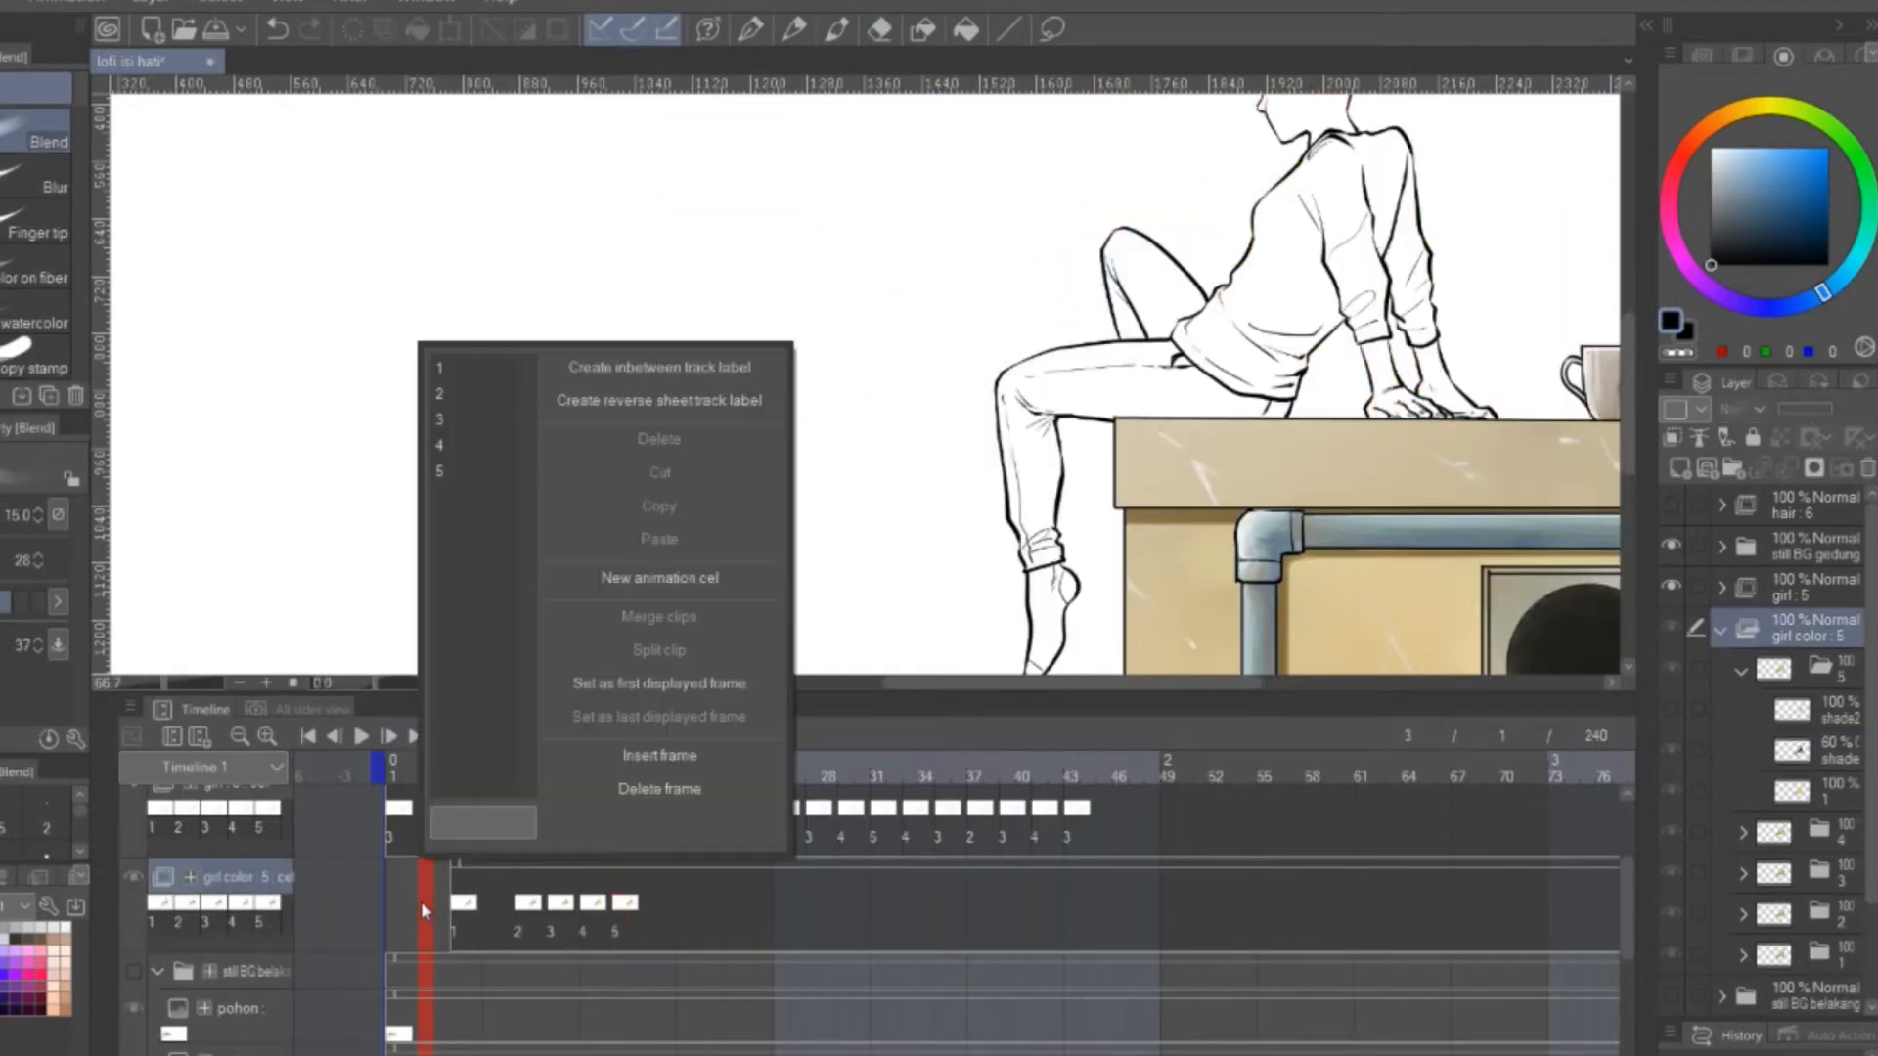
{"action": "left_click", "coordinate": [442, 394]}
{"action": "right_click", "coordinate": [392, 901]}
{"action": "left_click", "coordinate": [411, 419]}
{"action": "right_click", "coordinate": [650, 897]}
{"action": "left_click", "coordinate": [699, 445]}
{"action": "right_click", "coordinate": [680, 901]}
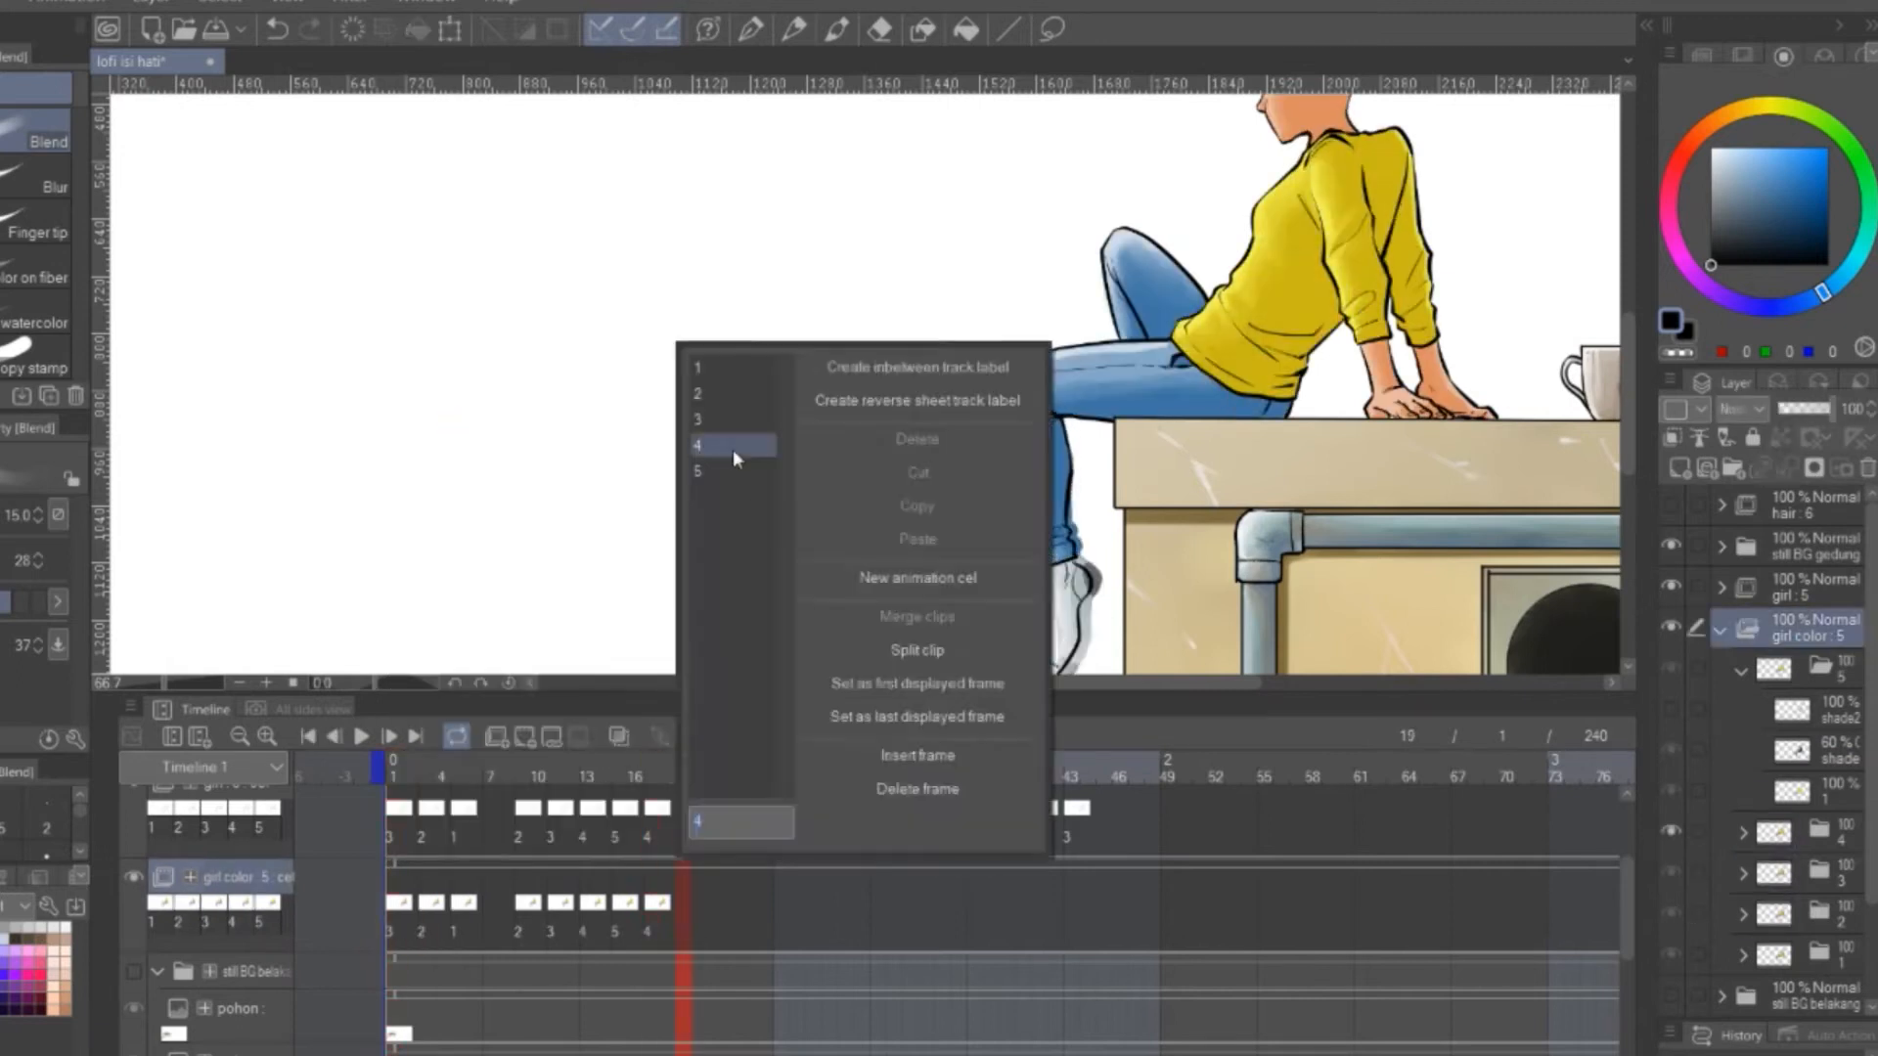
{"action": "left_click", "coordinate": [725, 420]}
Assign girl color cels 2, 1 and 2 to frames 21, 23 and 25
{"action": "right_click", "coordinate": [713, 903]}
{"action": "left_click", "coordinate": [745, 394]}
{"action": "right_click", "coordinate": [745, 904]}
{"action": "left_click", "coordinate": [777, 369]}
{"action": "right_click", "coordinate": [777, 908]}
{"action": "left_click", "coordinate": [796, 930]}
{"action": "right_click", "coordinate": [748, 907]}
{"action": "left_click", "coordinate": [763, 913]}
{"action": "right_click", "coordinate": [778, 908]}
{"action": "left_click", "coordinate": [797, 394]}
Assign girl color cels 3, 4 and 5 to frames 27, 29 and 31
{"action": "right_click", "coordinate": [812, 912]}
{"action": "left_click", "coordinate": [829, 420]}
{"action": "right_click", "coordinate": [844, 912]}
{"action": "left_click", "coordinate": [880, 445]}
{"action": "right_click", "coordinate": [876, 907]}
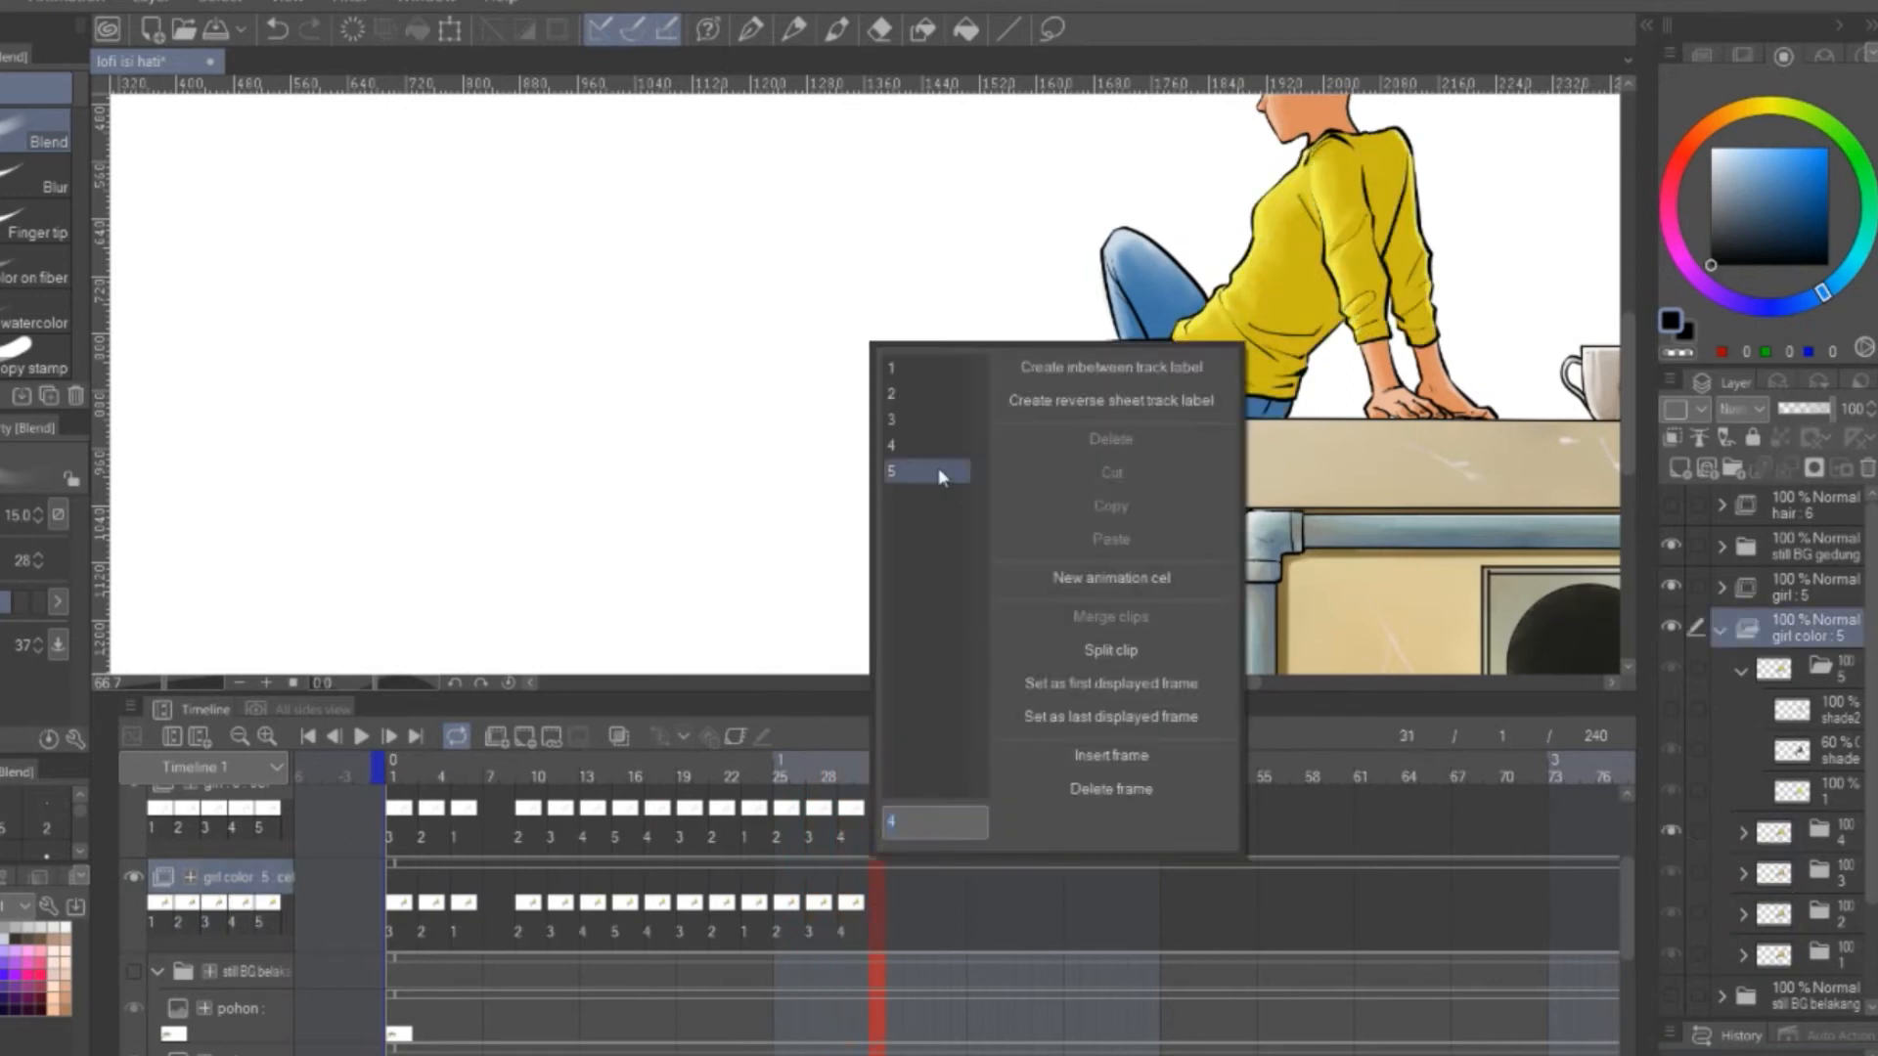
{"action": "left_click", "coordinate": [939, 471]}
Assign girl color cels 4, 3 and 2 to frames 33, 35 and 37
{"action": "right_click", "coordinate": [910, 908]}
{"action": "left_click", "coordinate": [937, 445]}
{"action": "right_click", "coordinate": [940, 906]}
{"action": "left_click", "coordinate": [966, 420]}
{"action": "right_click", "coordinate": [974, 905]}
{"action": "right_click", "coordinate": [984, 895]}
{"action": "left_click", "coordinate": [1003, 896]}
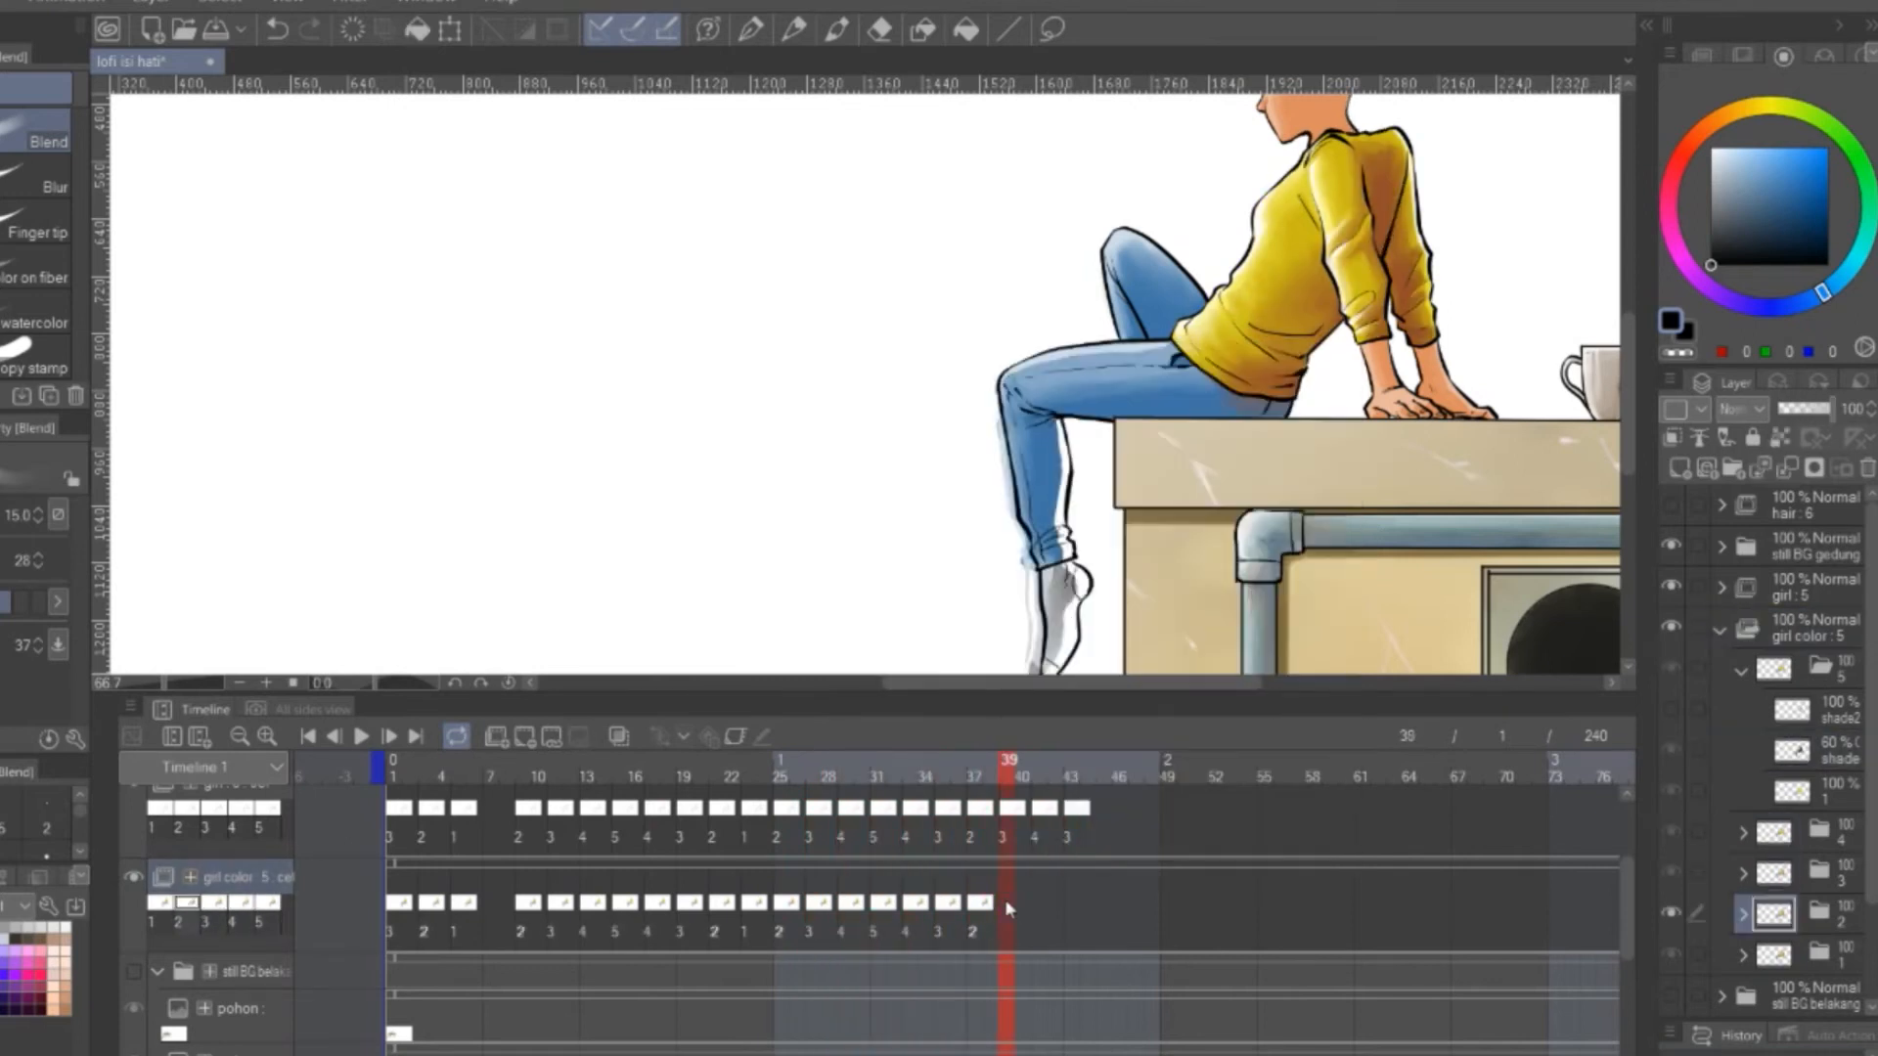
Assign girl color cels 3, 4 and 3 to frames 39, 41 and 43
{"action": "right_click", "coordinate": [1003, 896]}
{"action": "left_click", "coordinate": [1029, 419]}
{"action": "right_click", "coordinate": [1041, 888]}
{"action": "left_click", "coordinate": [1064, 445]}
{"action": "right_click", "coordinate": [1071, 896]}
{"action": "left_click", "coordinate": [1099, 419]}
Copy the girl color cel sequence of frames 1 to 43, paste it at frames 87 and 187, and play the animation
{"action": "left_click_drag", "start_coordinate": [368, 880], "coordinate": [1076, 922]}
{"action": "right_click", "coordinate": [1046, 904]}
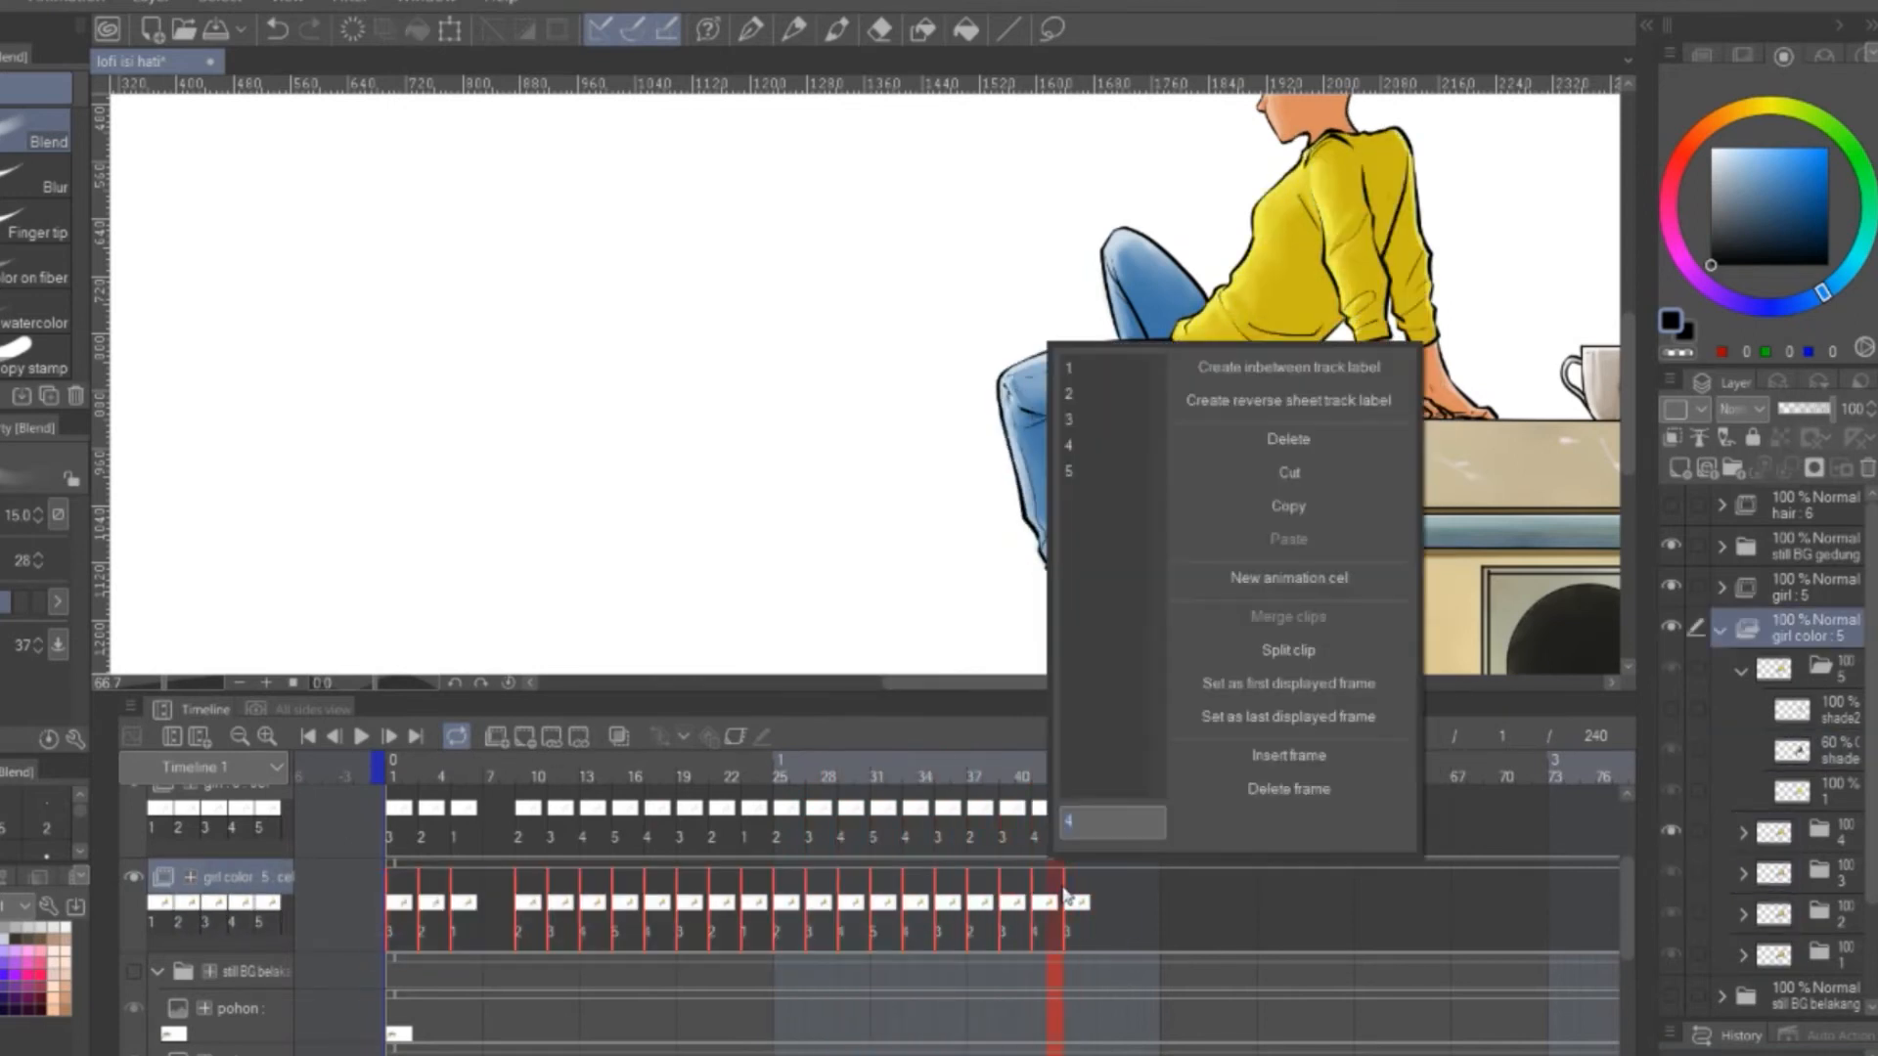
{"action": "left_click", "coordinate": [1277, 506]}
{"action": "scroll", "coordinate": [1212, 938], "scroll_direction": "right", "scroll_amount": 10}
{"action": "right_click", "coordinate": [1169, 905]}
{"action": "left_click", "coordinate": [1395, 448]}
{"action": "right_click", "coordinate": [812, 904]}
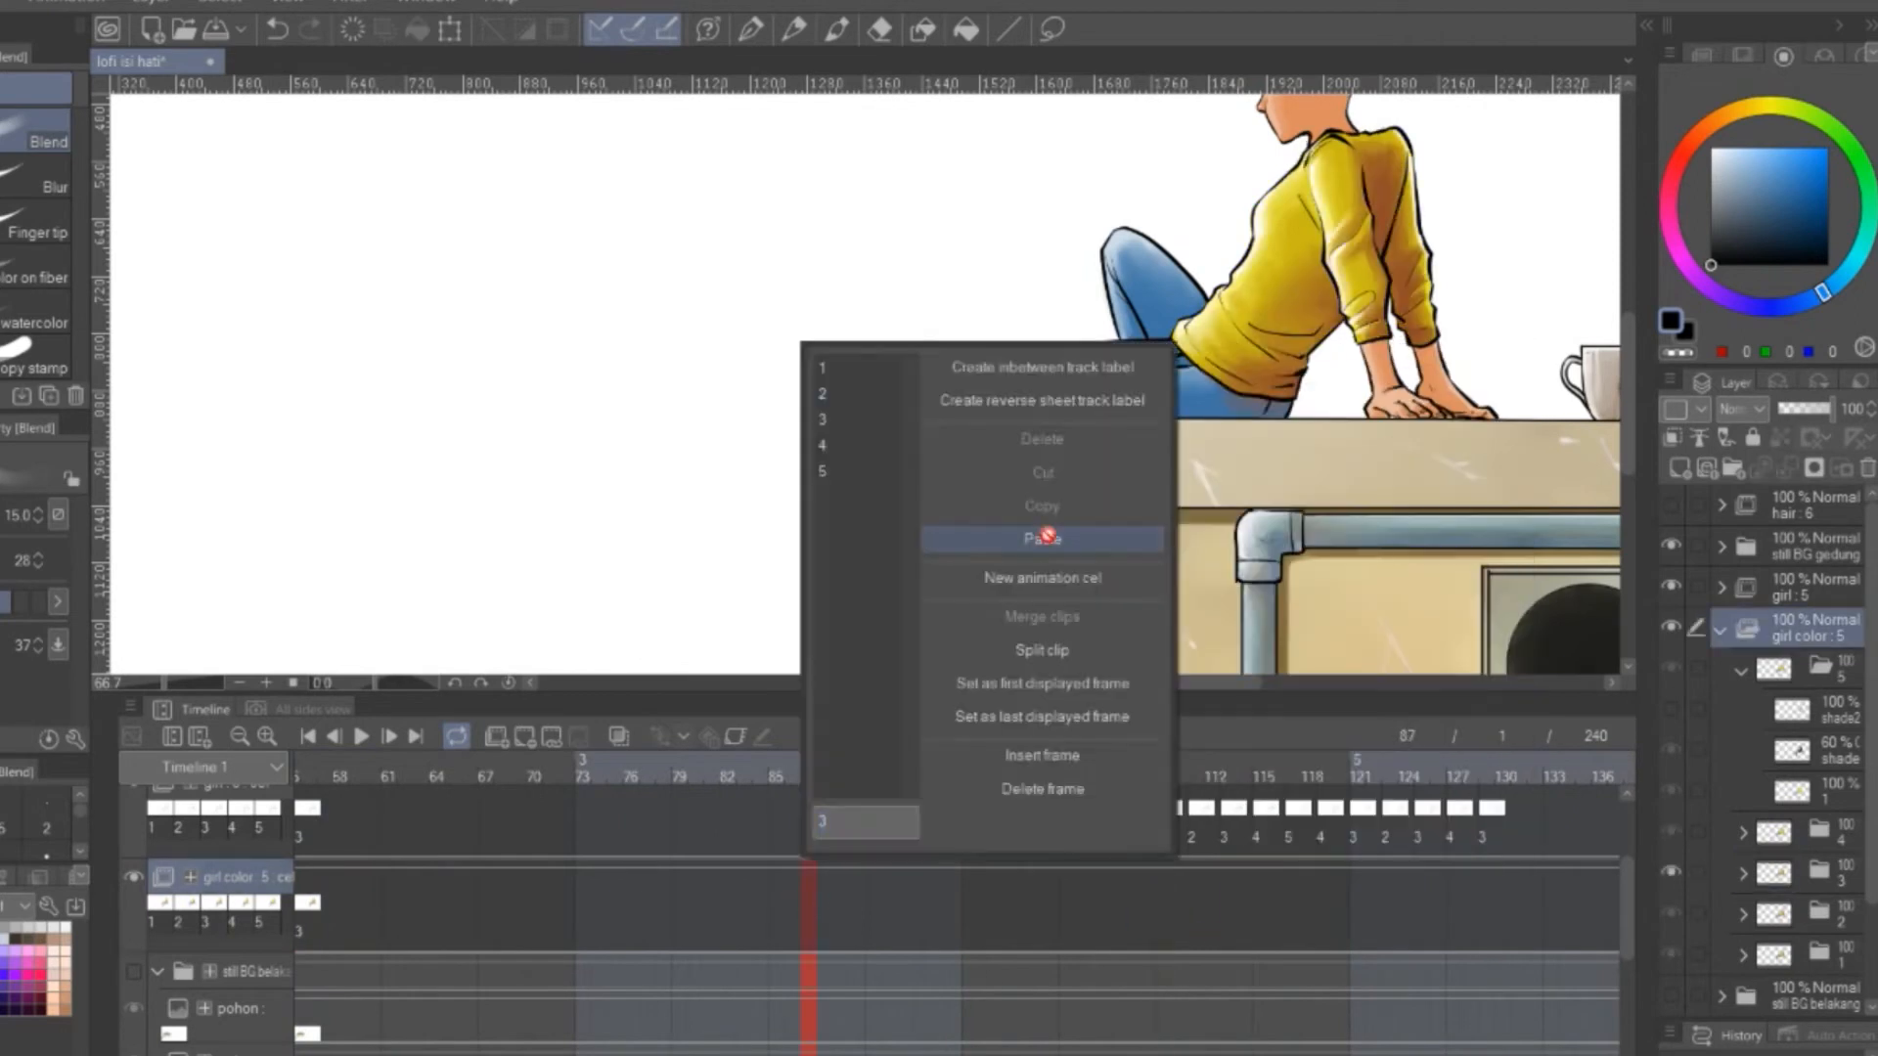
{"action": "left_click", "coordinate": [1047, 534]}
{"action": "scroll", "coordinate": [1154, 939], "scroll_direction": "right", "scroll_amount": 10}
{"action": "right_click", "coordinate": [1152, 904]}
{"action": "left_click", "coordinate": [1388, 534]}
{"action": "scroll", "coordinate": [1154, 939], "scroll_direction": "left", "scroll_amount": 10}
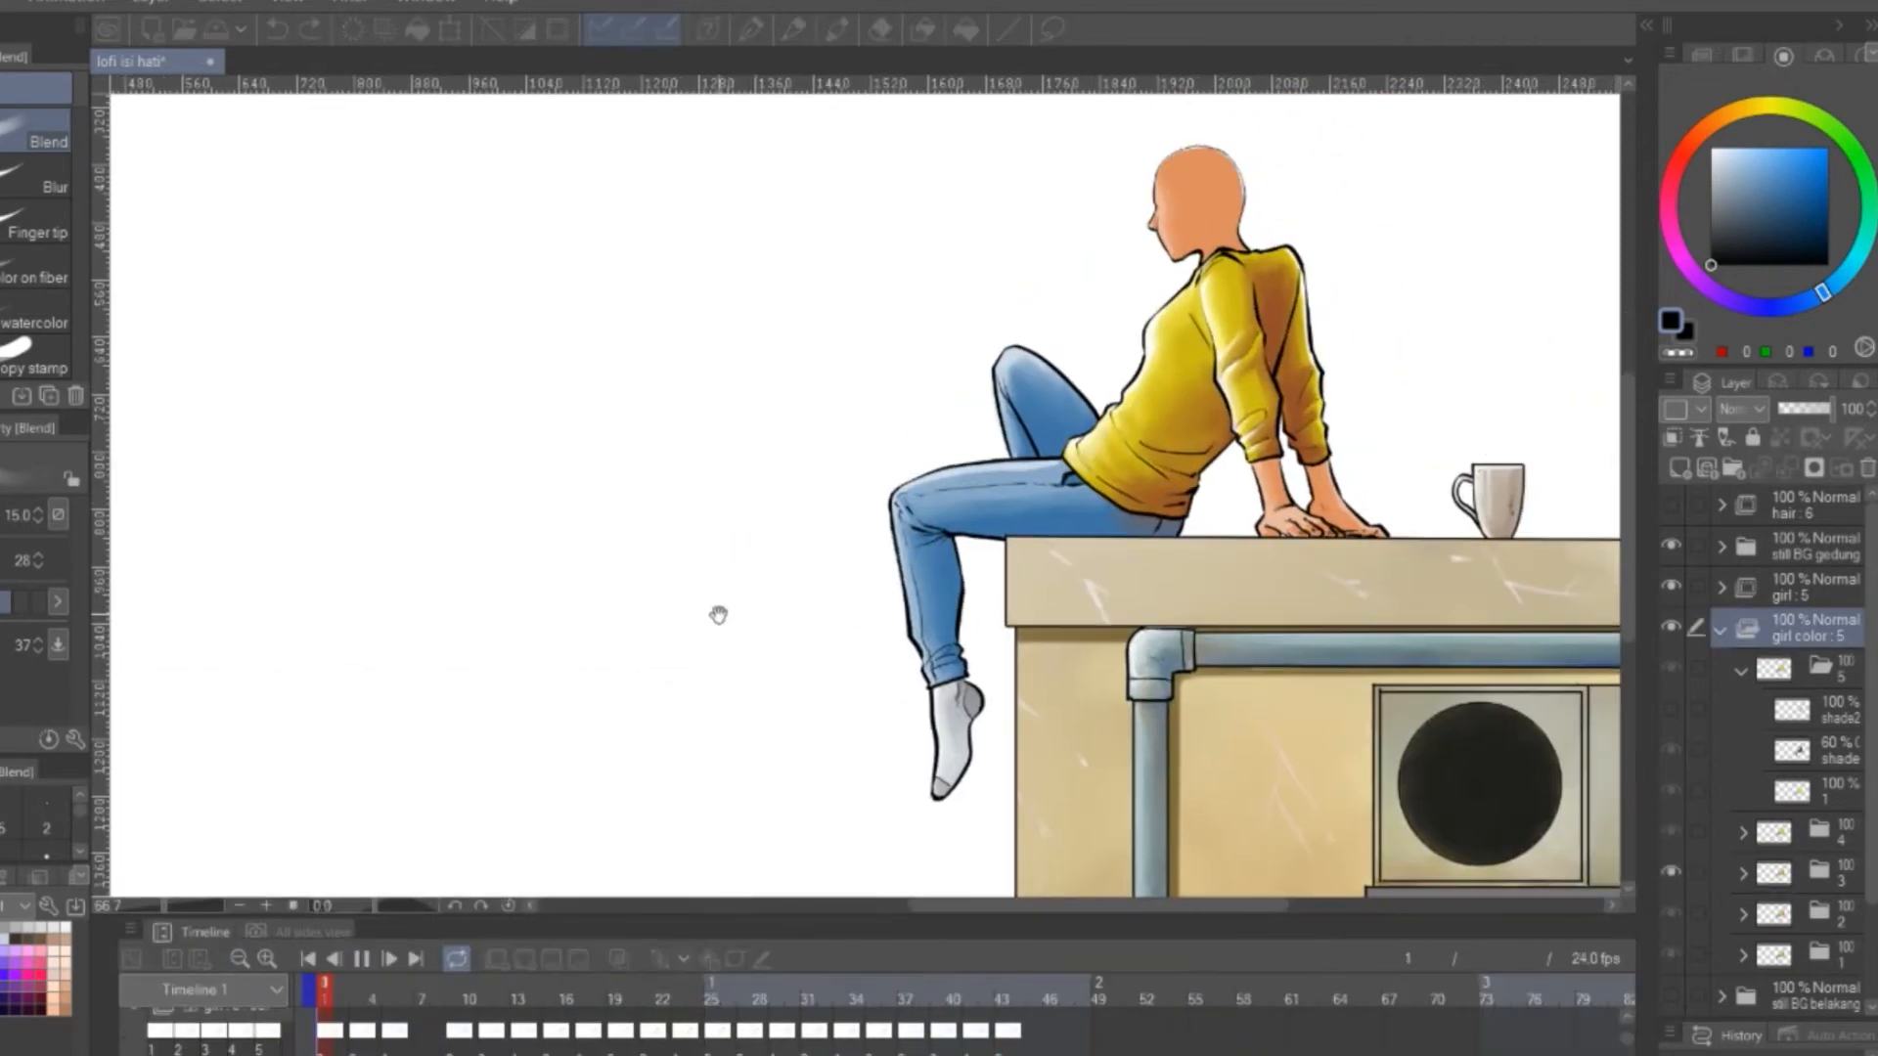
{"action": "left_click", "coordinate": [362, 961]}
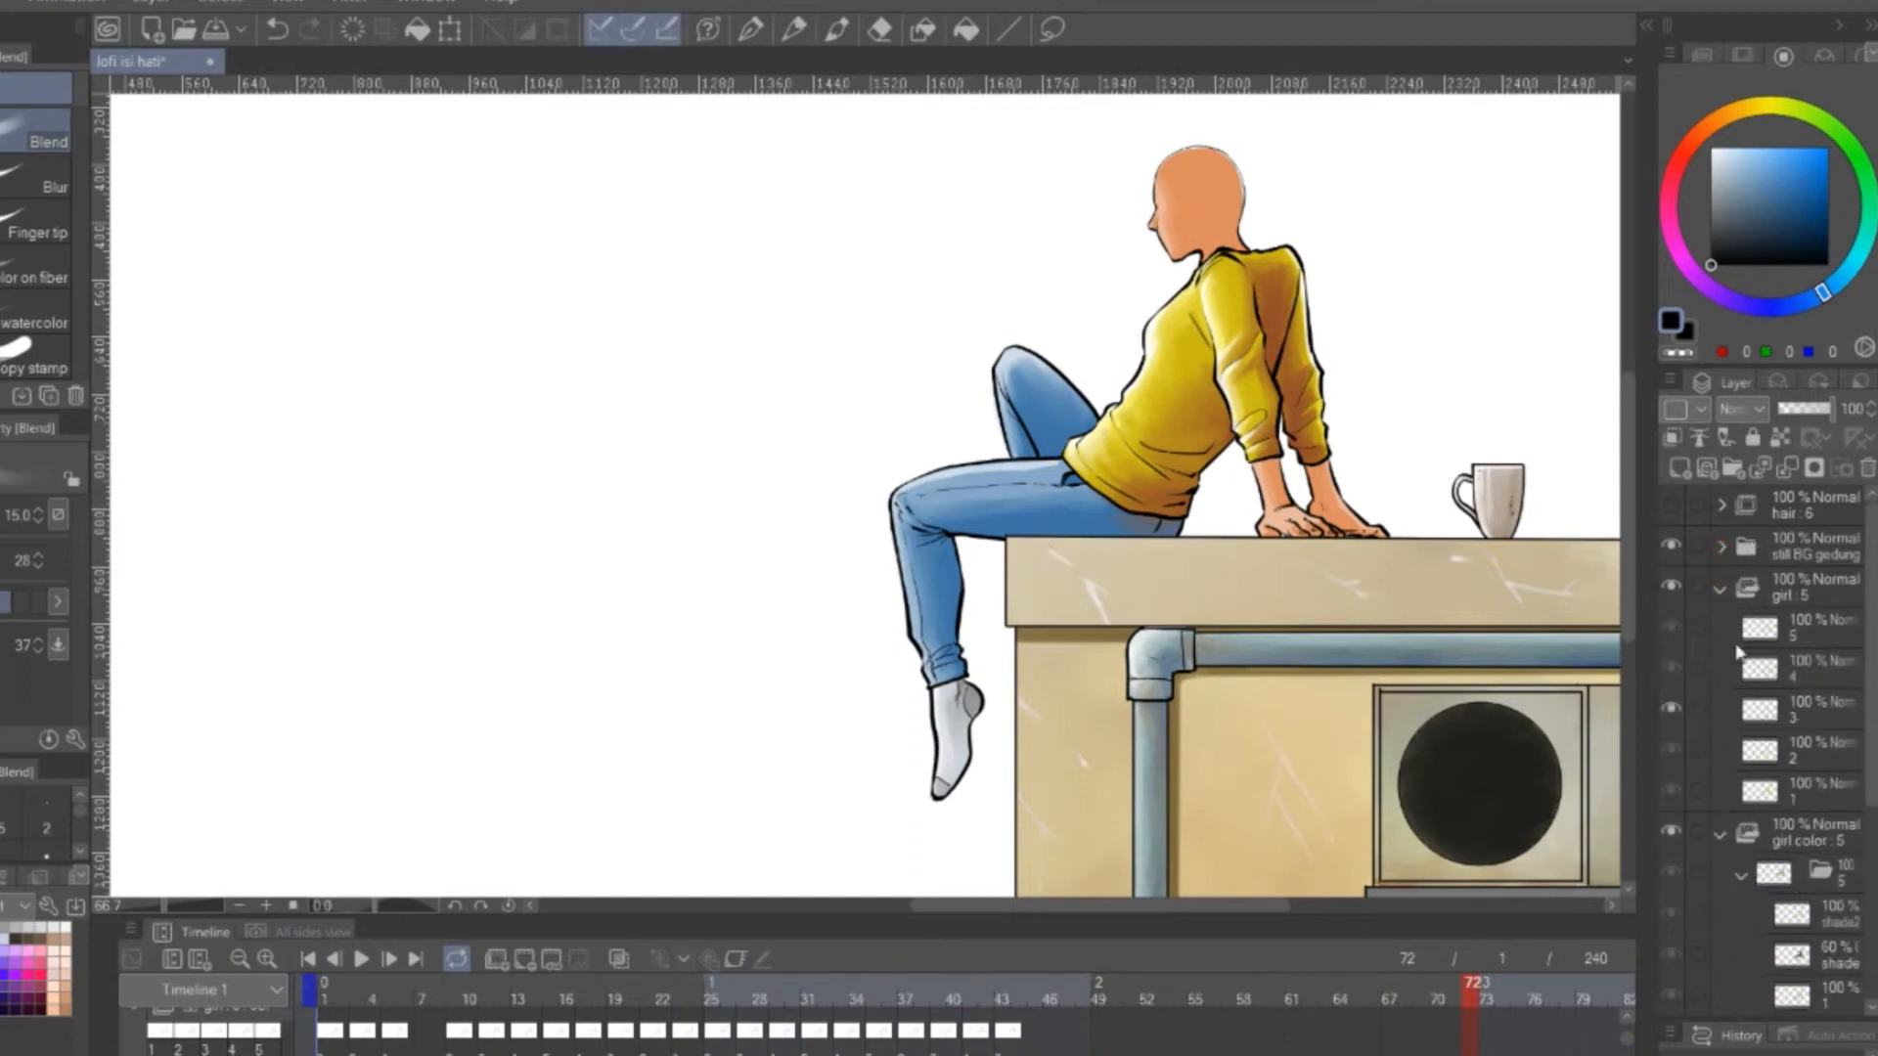
Erase the stray shading around the lower leg and sock on the shade2 layer of cel folder 4
{"action": "left_click", "coordinate": [1741, 672]}
{"action": "left_click", "coordinate": [1741, 672]}
{"action": "left_click", "coordinate": [1743, 874]}
{"action": "left_click_drag", "start_coordinate": [1872, 821], "coordinate": [1872, 872]}
{"action": "left_click", "coordinate": [1742, 752]}
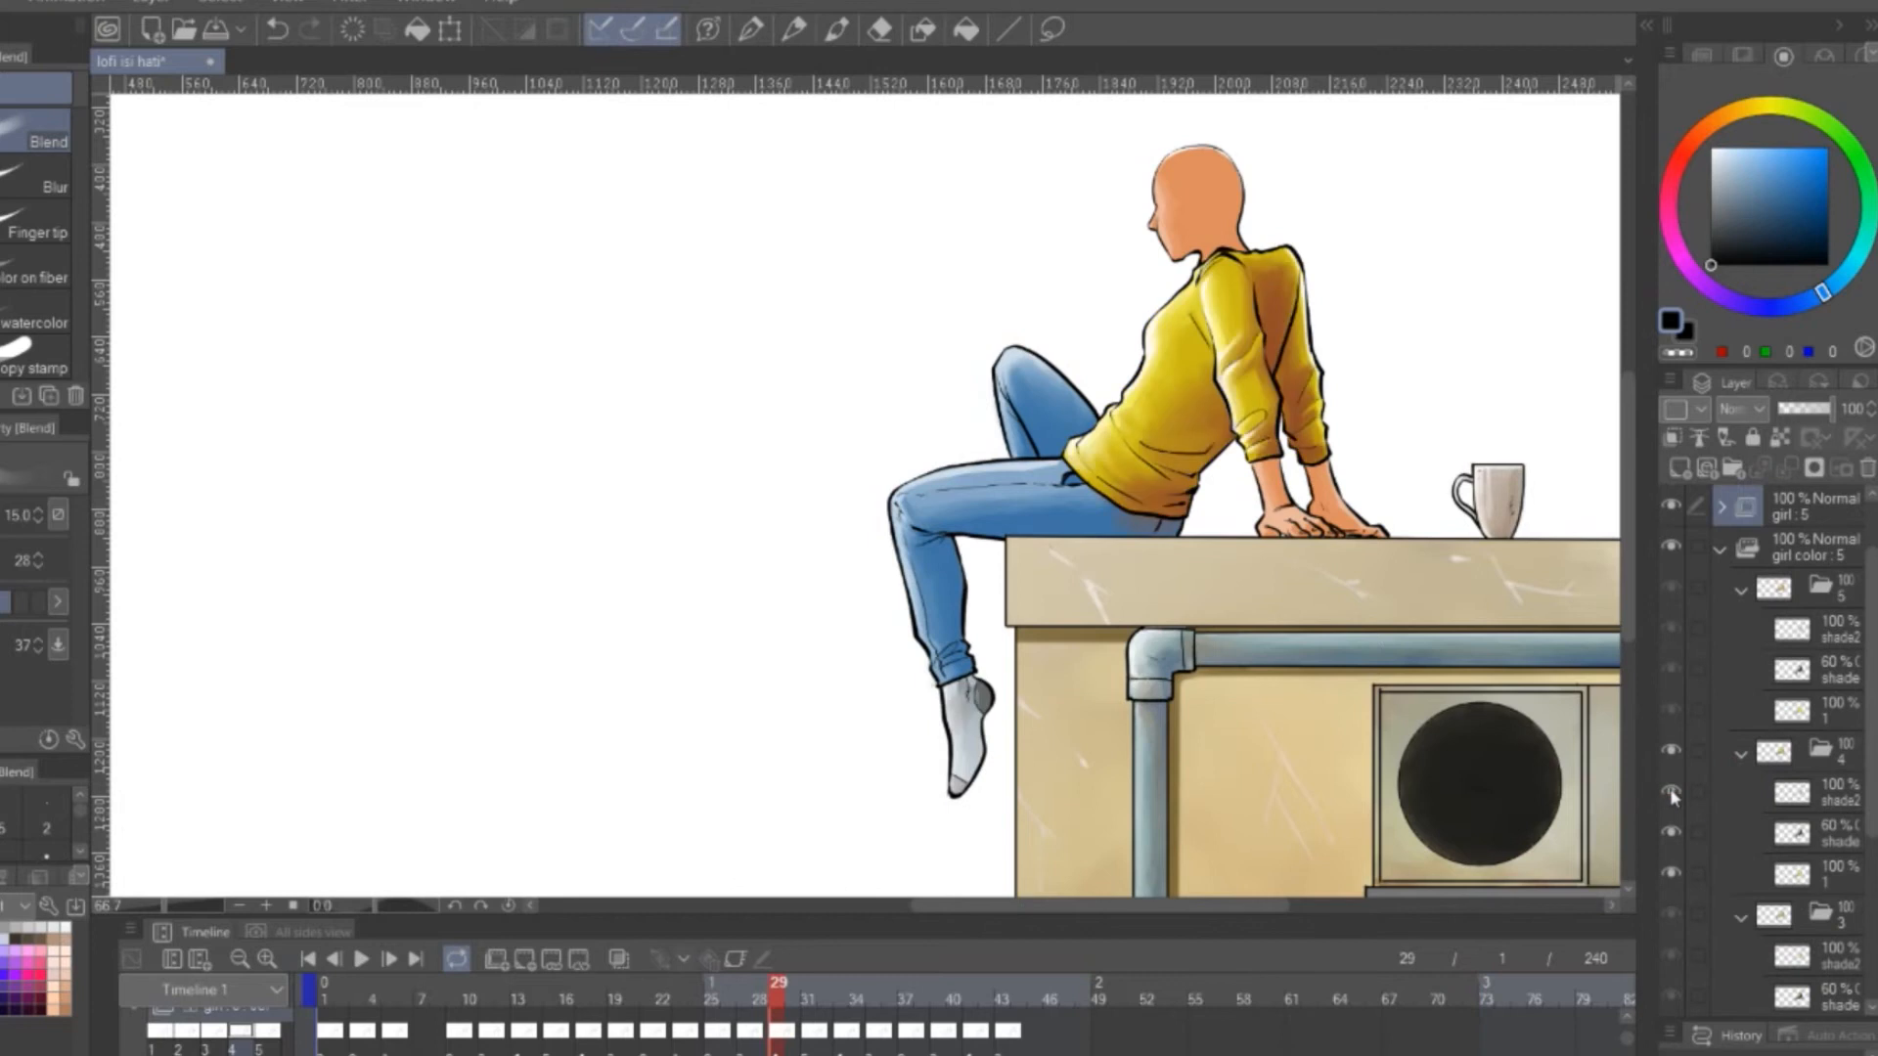
{"action": "key", "text": "e"}
{"action": "left_click", "coordinate": [1799, 802]}
{"action": "mouse_move", "coordinate": [961, 697]}
{"action": "left_mouse_down"}
{"action": "mouse_move", "coordinate": [954, 597]}
{"action": "mouse_move", "coordinate": [909, 545]}
{"action": "left_mouse_up"}
{"action": "scroll", "coordinate": [998, 611], "scroll_direction": "up", "scroll_amount": 3}
{"action": "key", "text": "j"}
{"action": "scroll", "coordinate": [932, 563], "scroll_direction": "down", "scroll_amount": 3}
Inspect the sock shading on the shade2 layer of cel folder 5 and collapse cel folders 5, 4 and 3
{"action": "left_click", "coordinate": [1839, 631]}
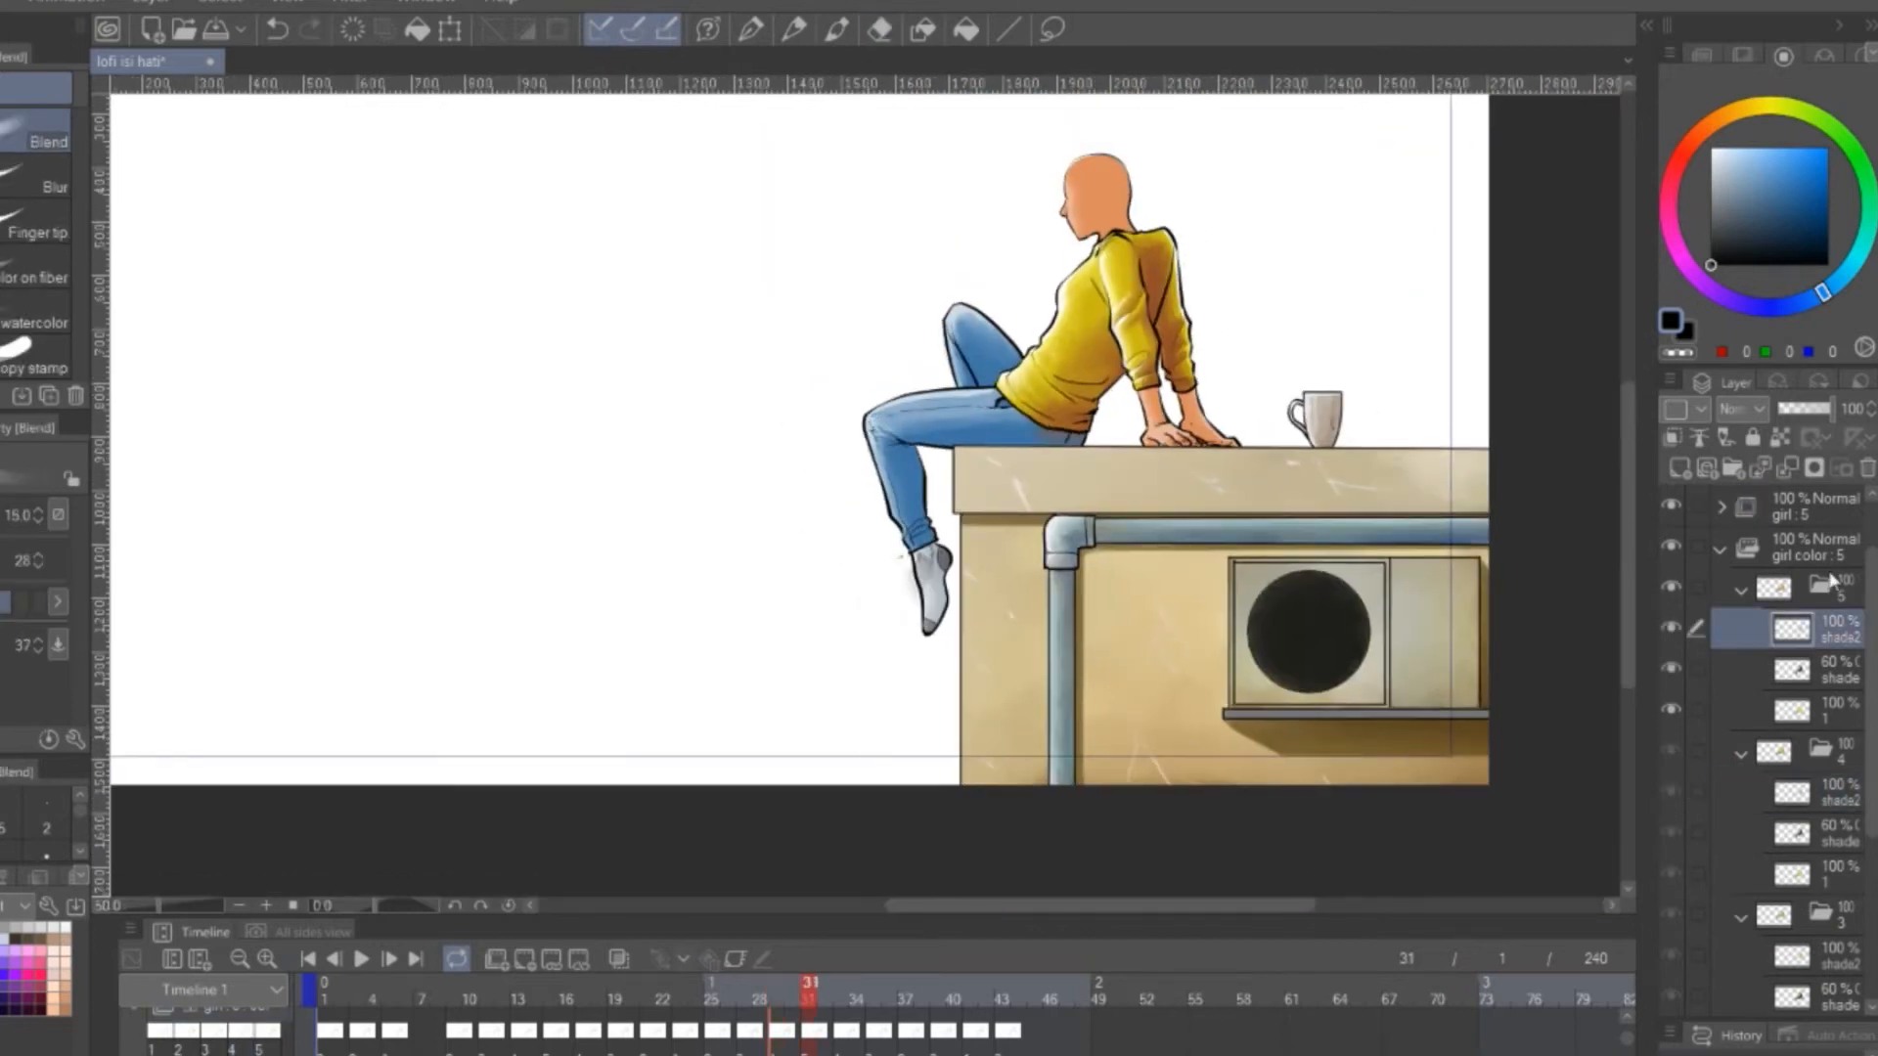
{"action": "scroll", "coordinate": [1832, 581], "scroll_direction": "up", "scroll_amount": 2}
{"action": "scroll", "coordinate": [1148, 524], "scroll_direction": "up", "scroll_amount": 2}
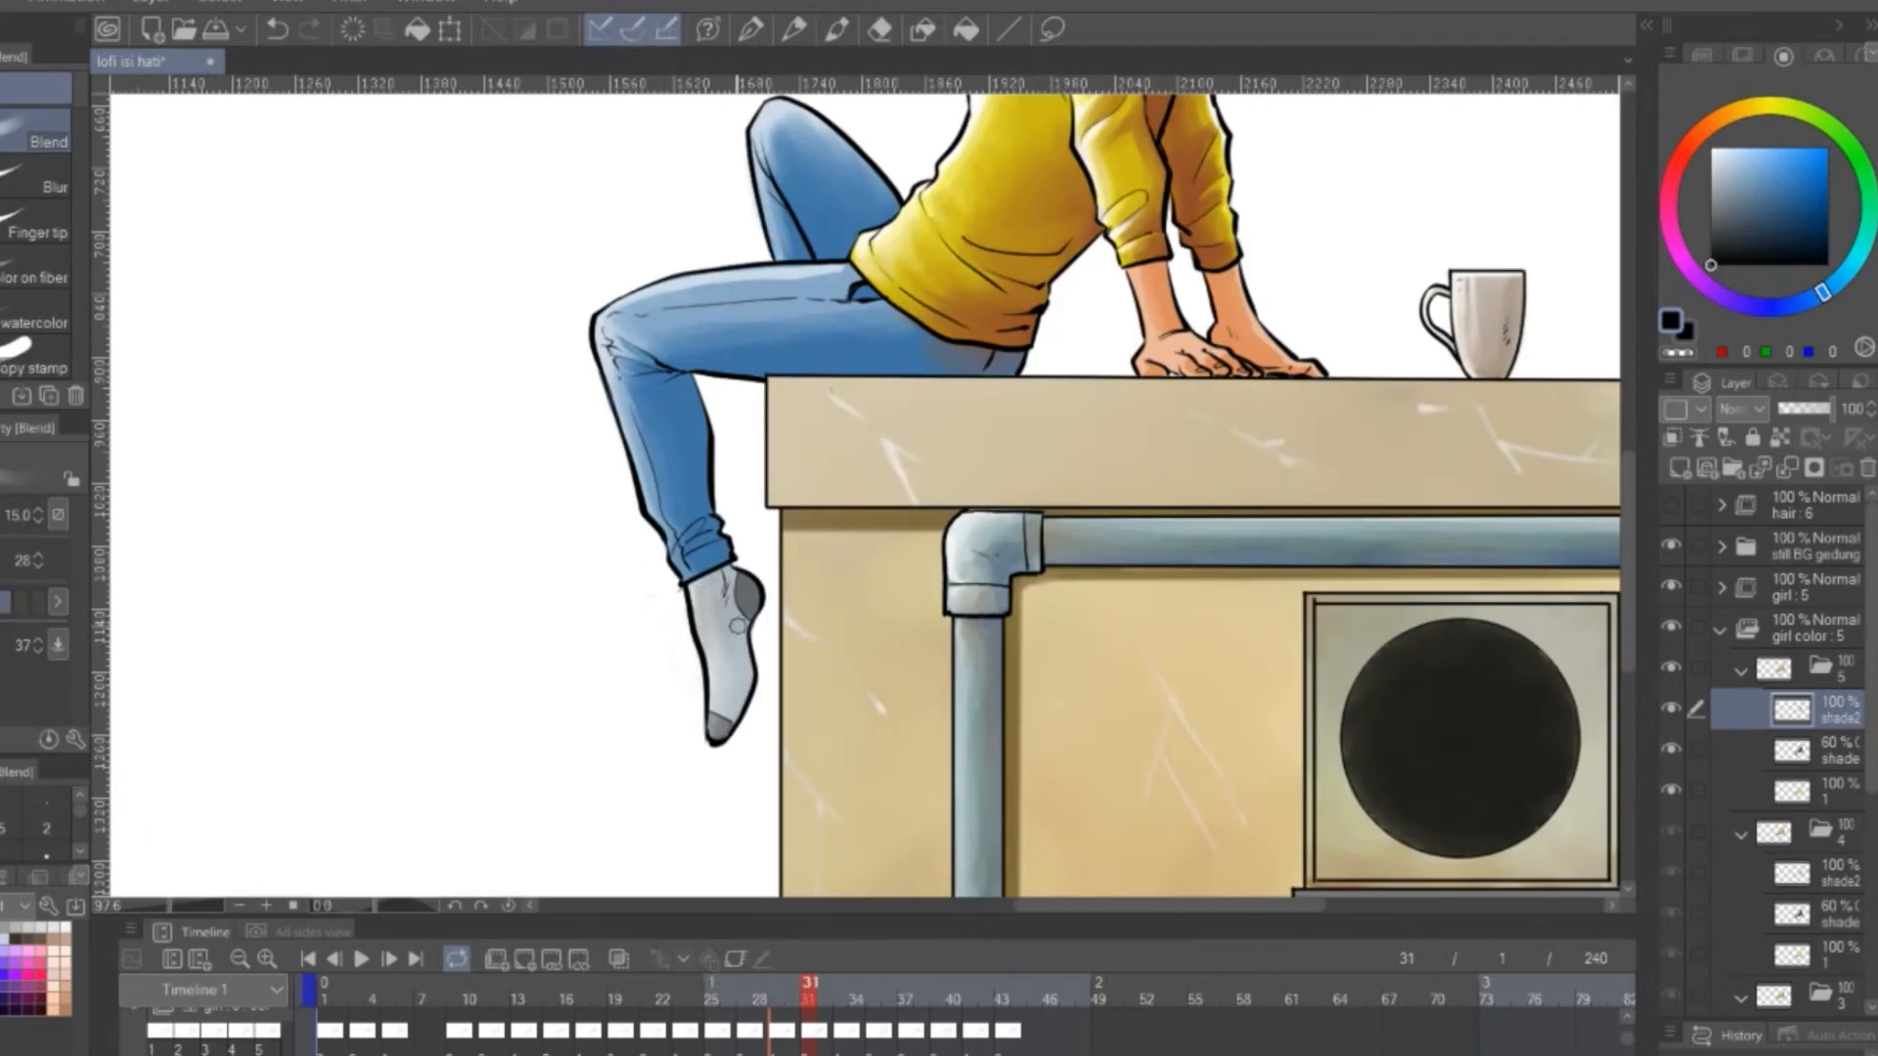
{"action": "scroll", "coordinate": [729, 628], "scroll_direction": "down", "scroll_amount": 3}
{"action": "left_click", "coordinate": [1741, 672]}
{"action": "left_click", "coordinate": [1833, 759]}
{"action": "left_click", "coordinate": [1741, 712]}
{"action": "left_click", "coordinate": [1831, 797]}
{"action": "left_click", "coordinate": [1741, 752]}
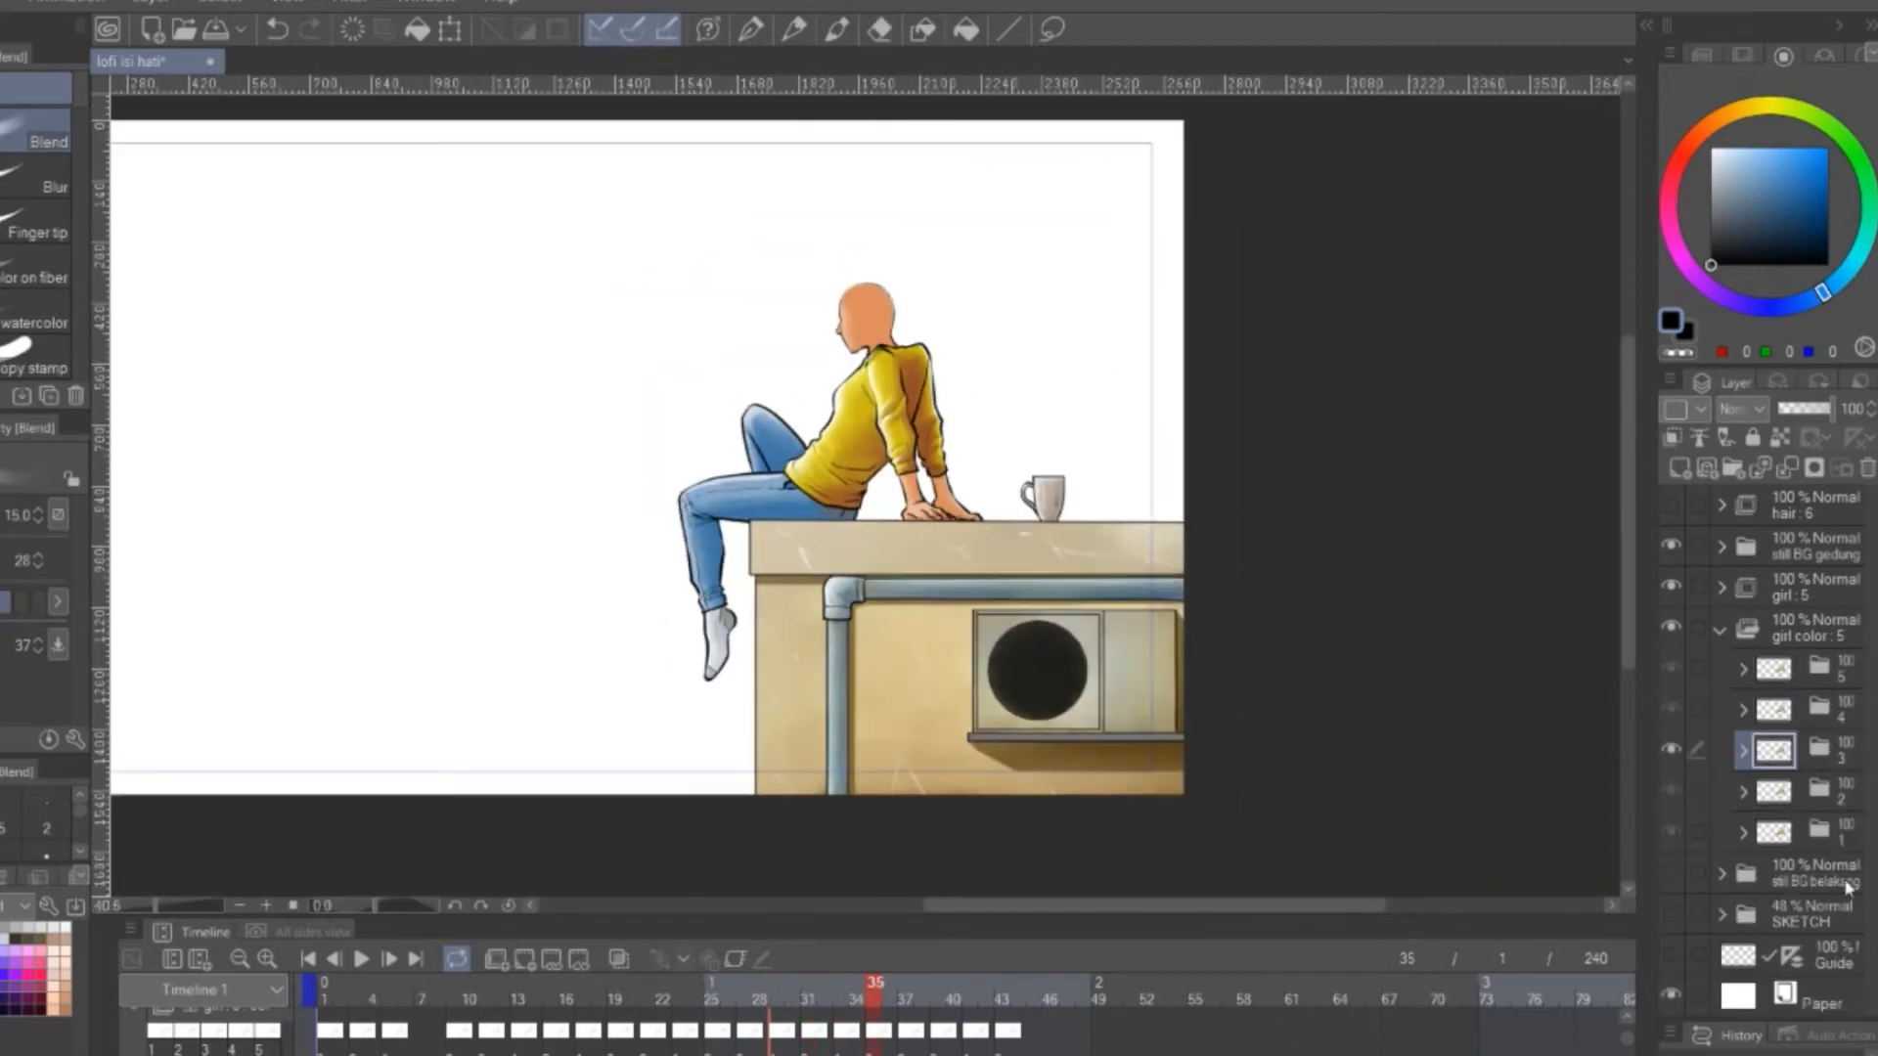
Play back the leg-swing animation, stop it, and collapse the girl color animation folder
{"action": "left_click", "coordinate": [360, 961]}
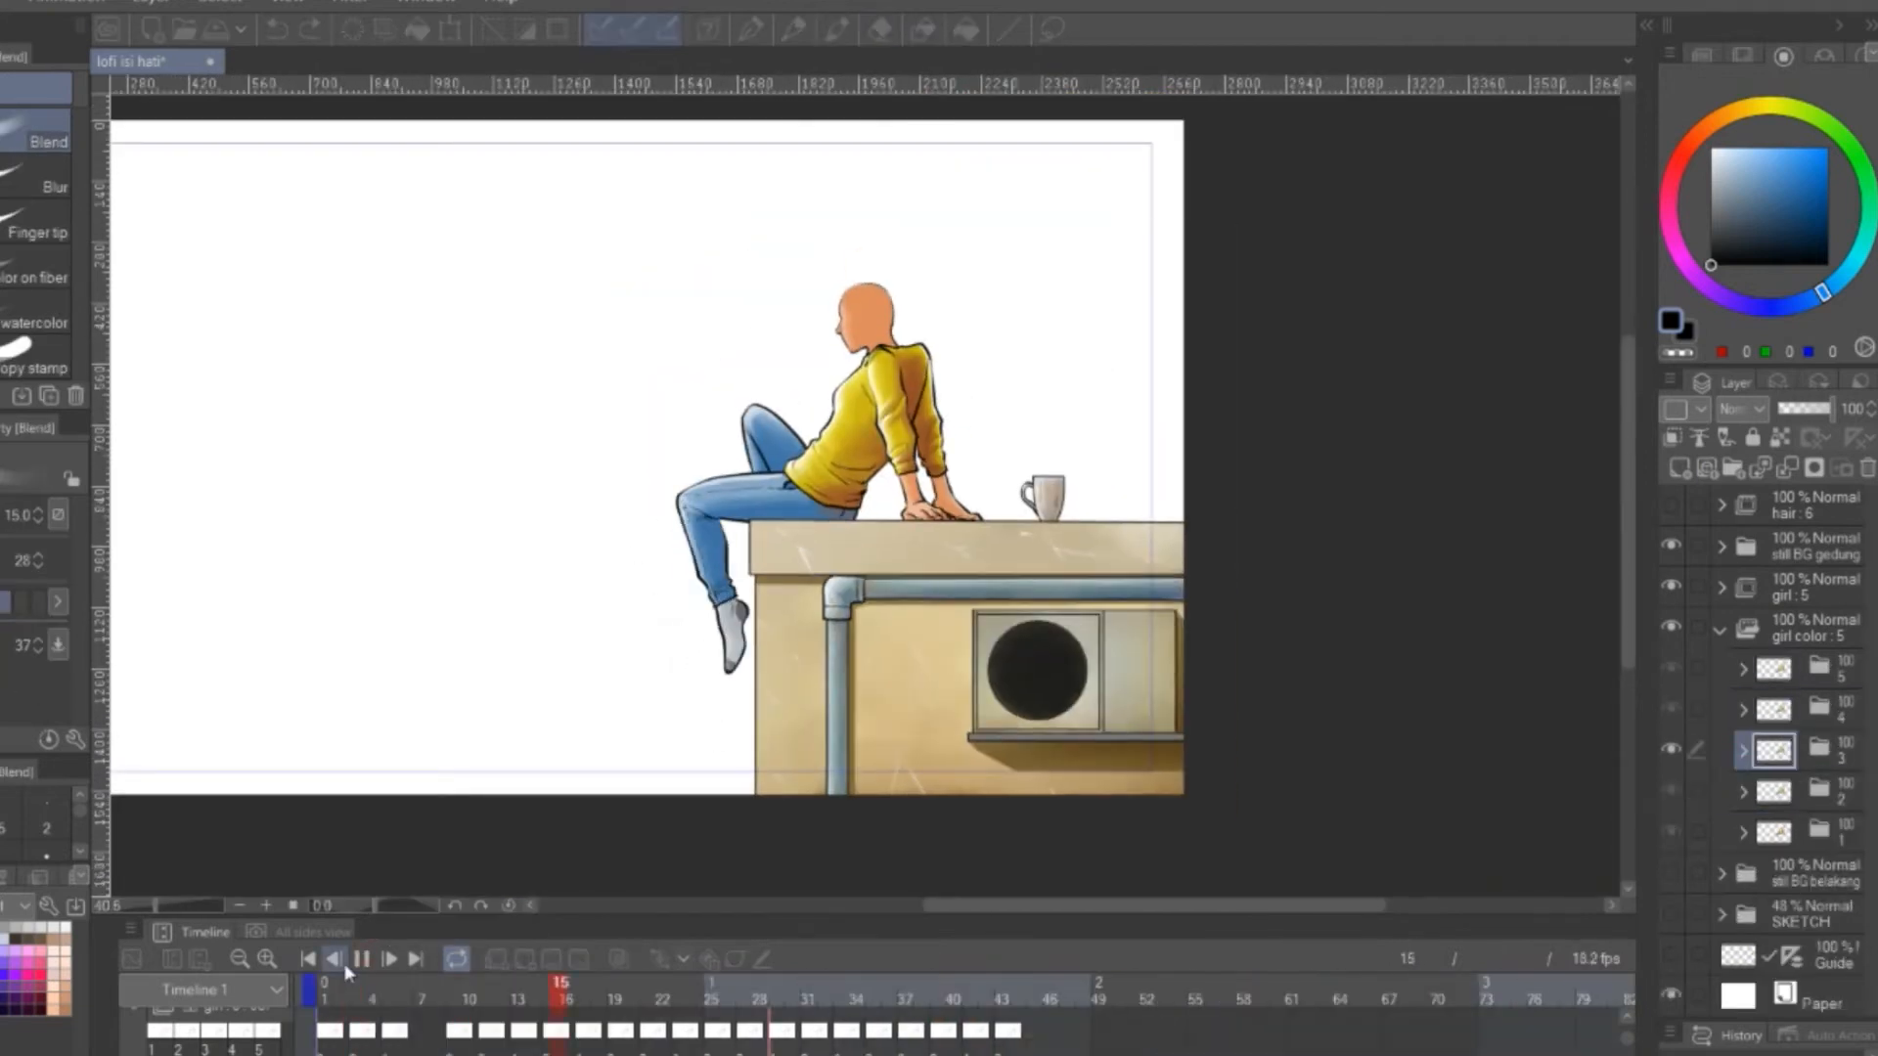
{"action": "left_click", "coordinate": [362, 962]}
{"action": "left_click", "coordinate": [1721, 628]}
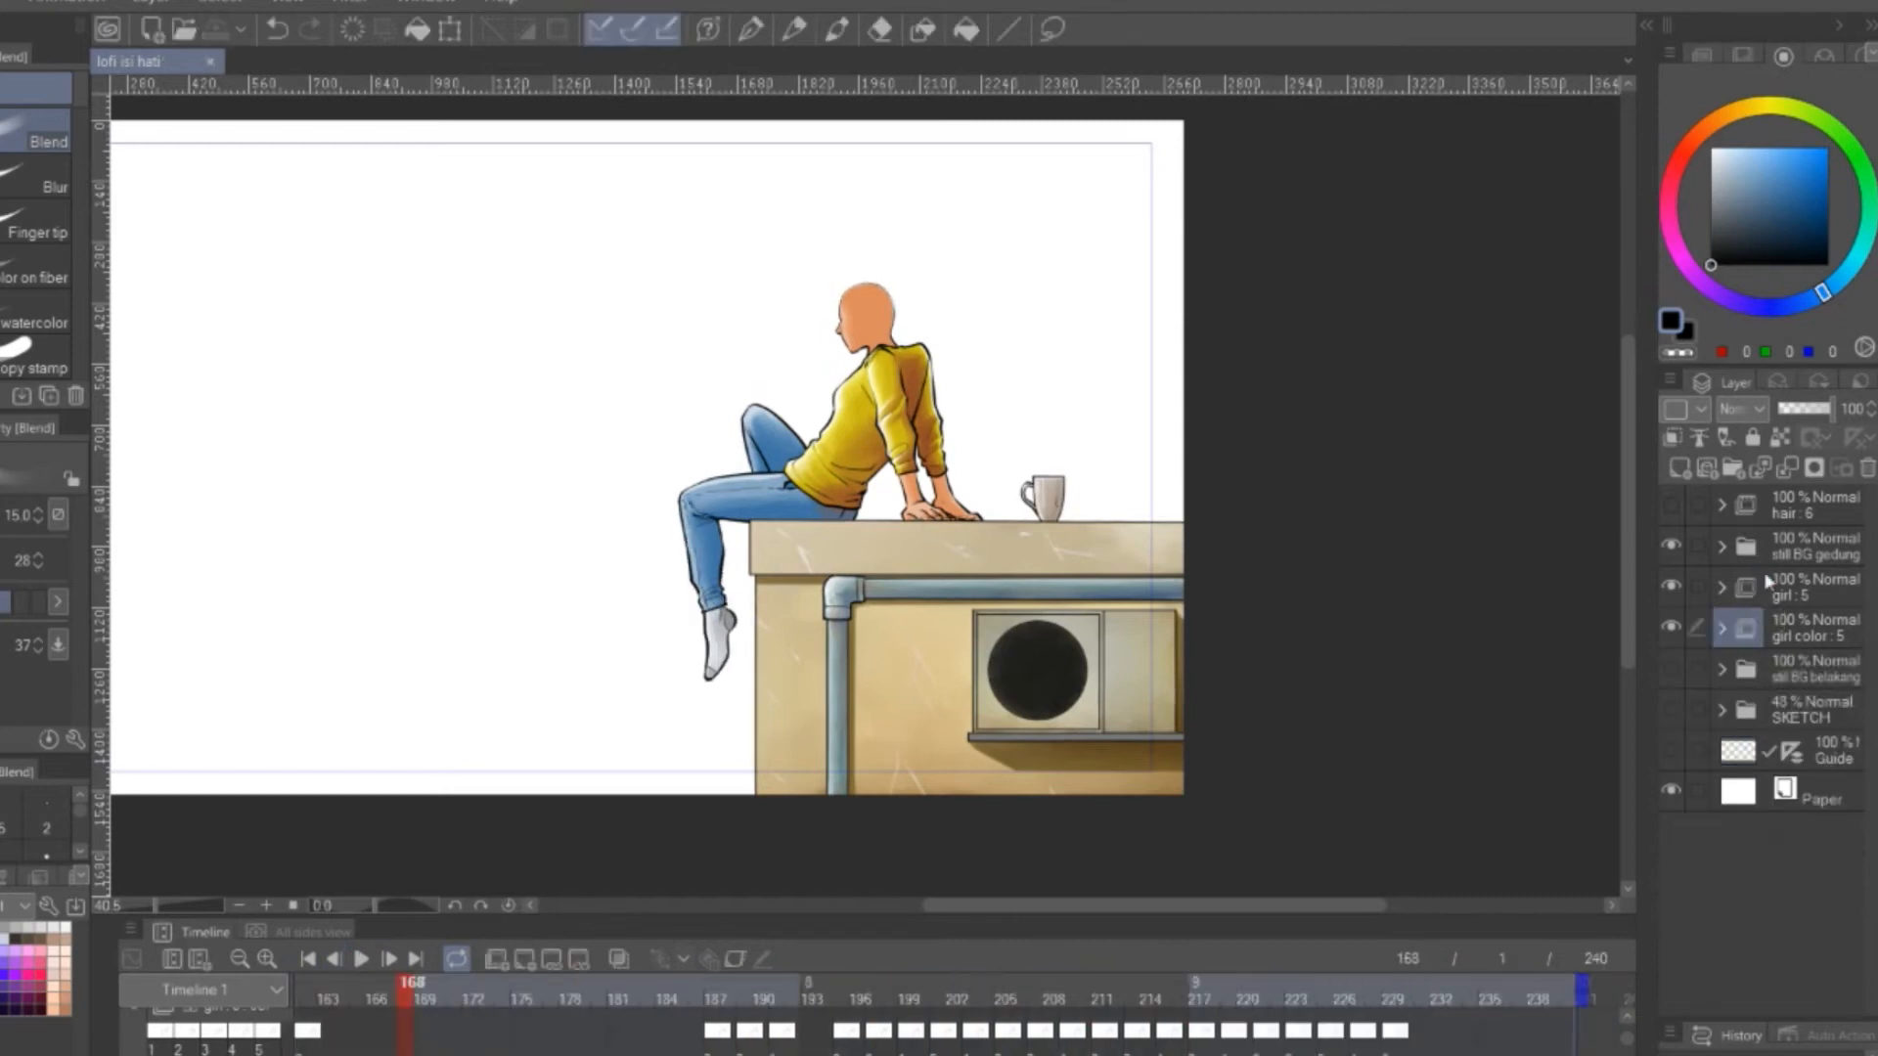
Show the still BG belakang background folder and toggle cel 3's visibility to check its colouring against the background
{"action": "left_click_drag", "start_coordinate": [1036, 470], "coordinate": [1246, 460]}
{"action": "left_click", "coordinate": [1670, 668]}
{"action": "left_click", "coordinate": [1721, 628]}
{"action": "left_click", "coordinate": [1671, 749]}
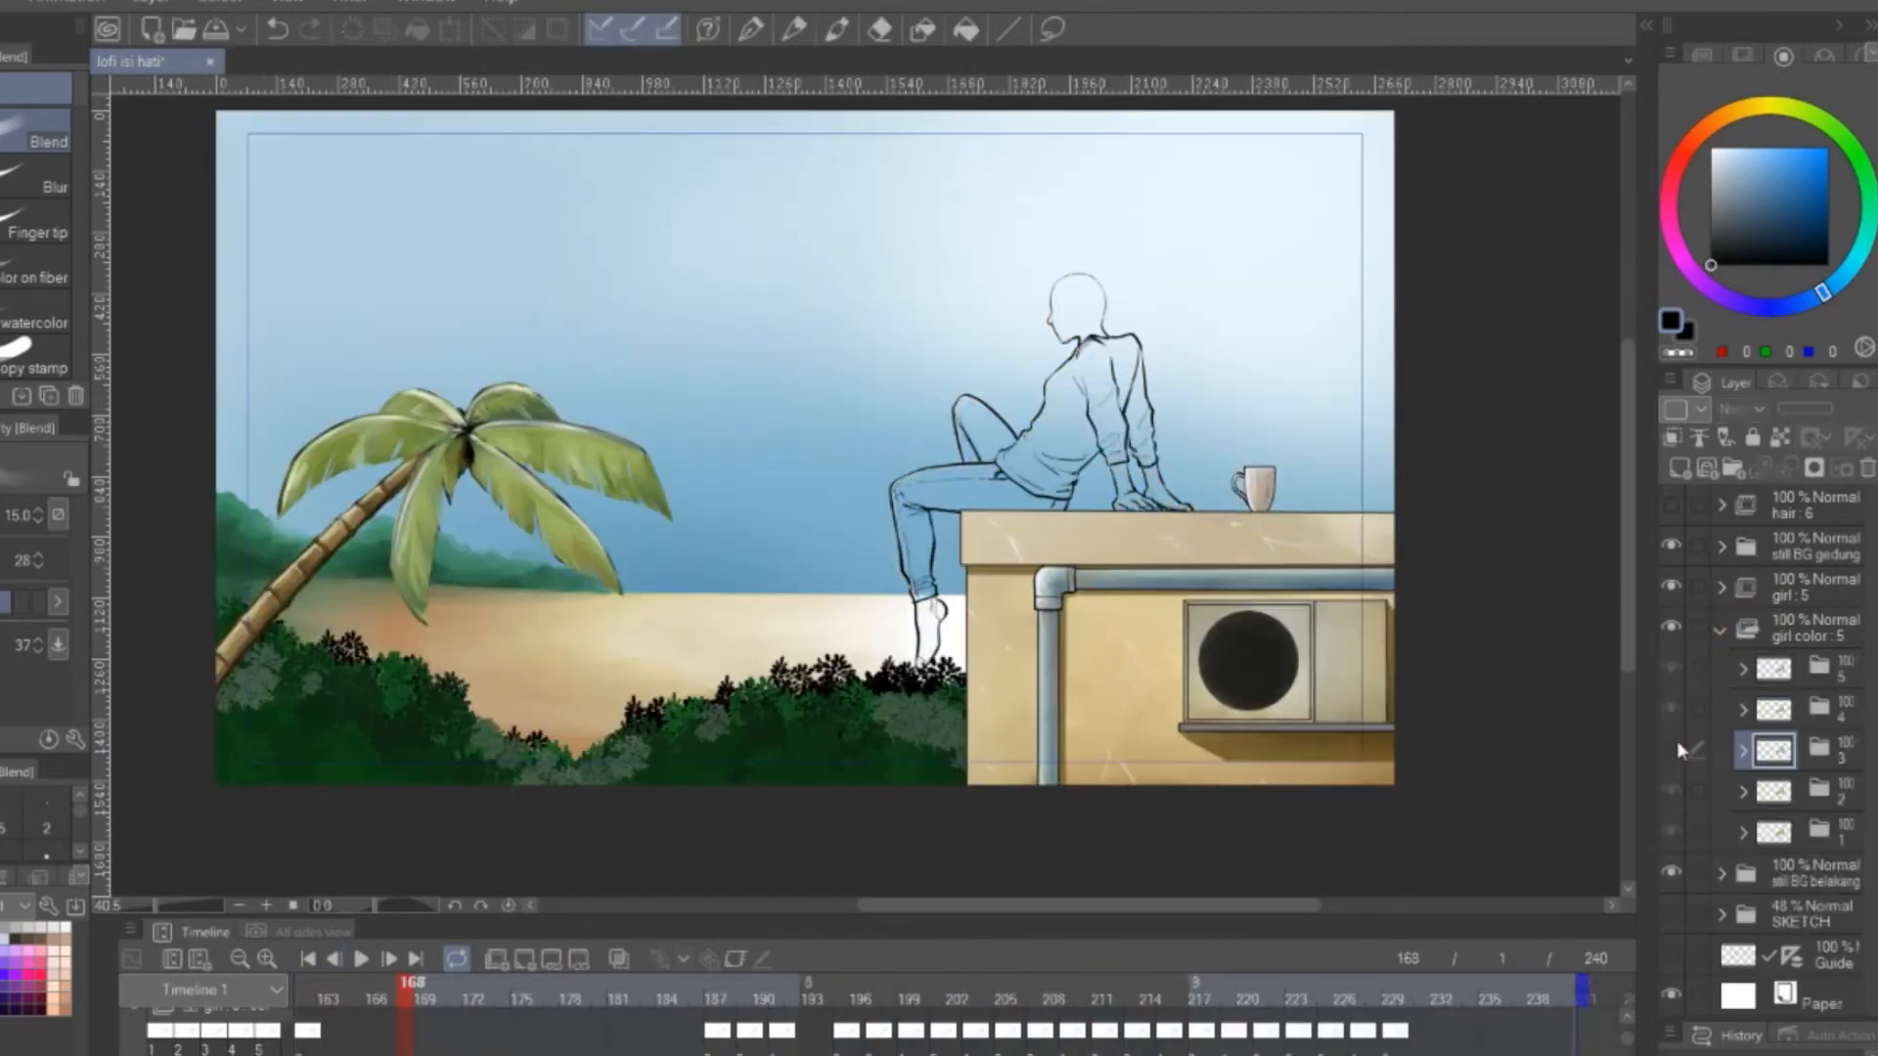
{"action": "left_click", "coordinate": [1672, 749]}
Erase the stray shading beside the shin on the shade layer of cel folder 3
{"action": "left_click", "coordinate": [1741, 752]}
{"action": "scroll", "coordinate": [891, 553], "scroll_direction": "up", "scroll_amount": 5}
{"action": "key", "text": "e"}
{"action": "left_click", "coordinate": [1821, 831]}
{"action": "left_click_drag", "start_coordinate": [896, 426], "coordinate": [943, 675]}
{"action": "left_click", "coordinate": [1824, 873]}
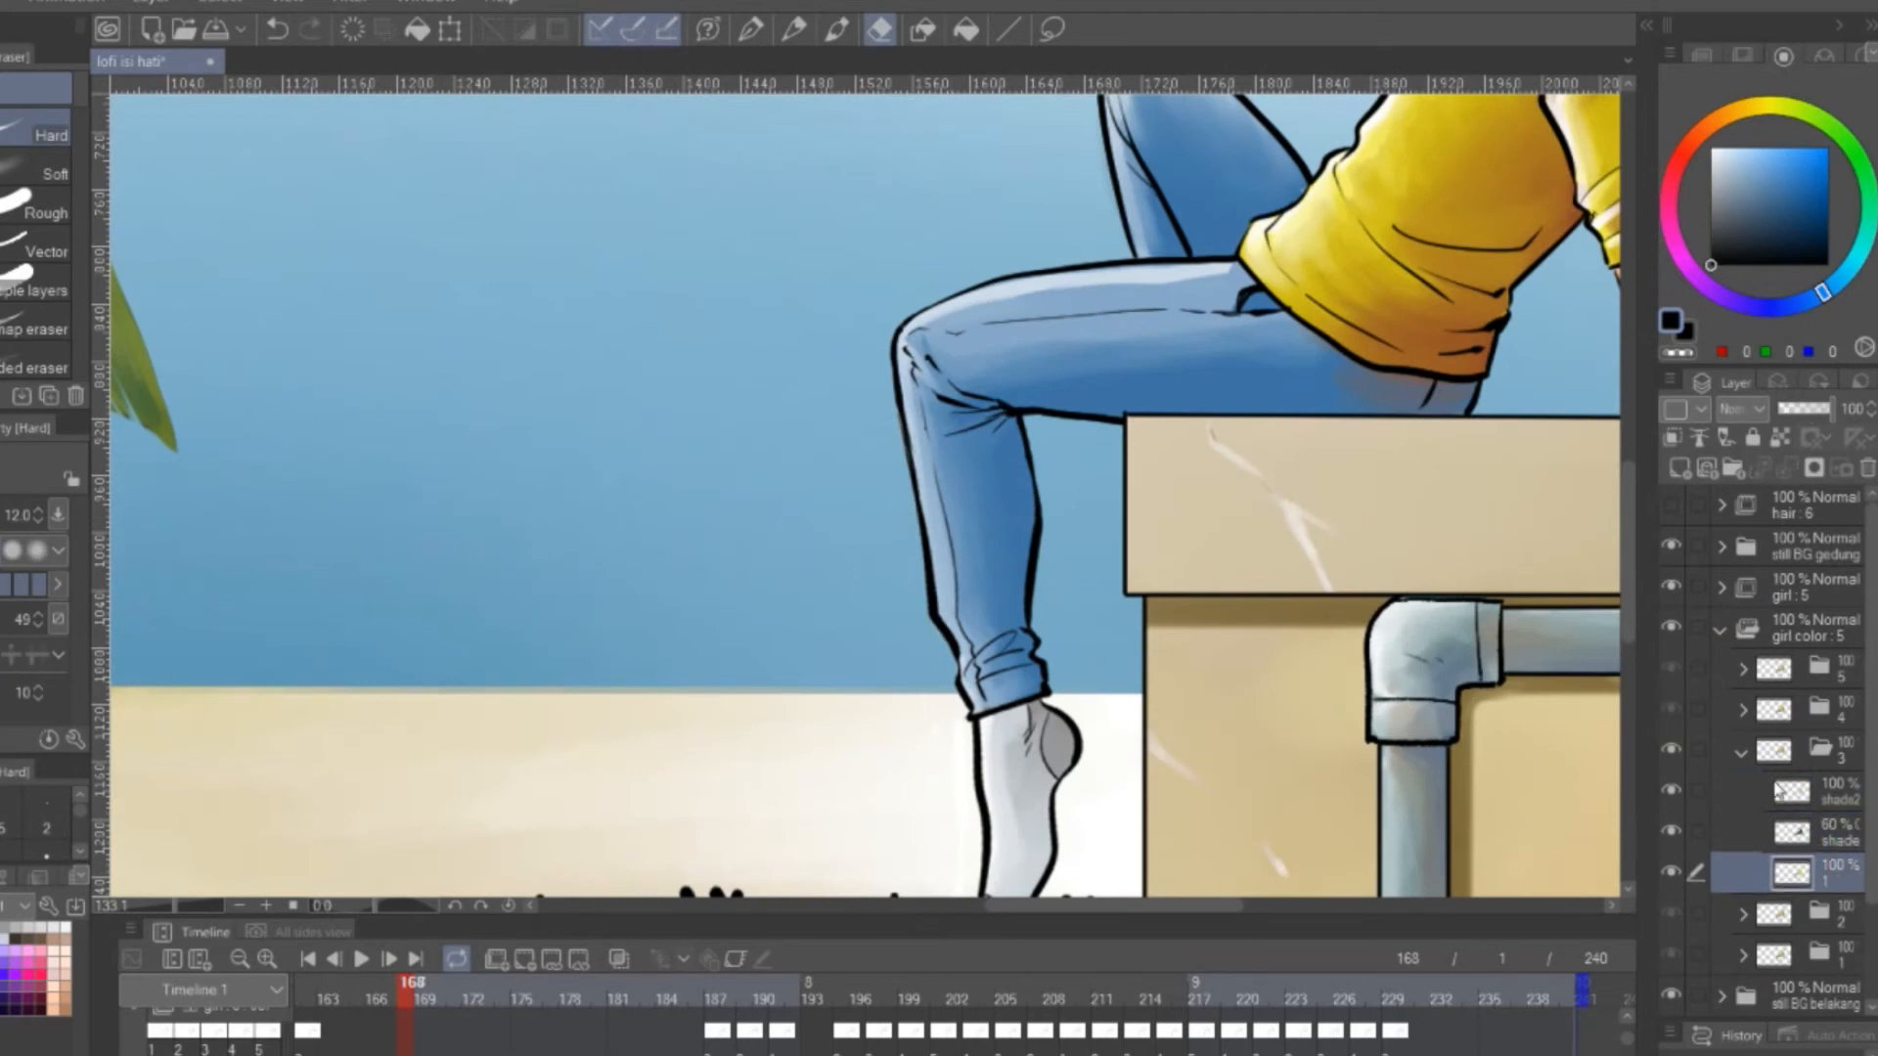
Step through the leg frames and inspect the shading layers of cel folders 2 and 3 for stray colour
{"action": "left_click", "coordinate": [1741, 752]}
{"action": "left_click", "coordinate": [1082, 1031]}
{"action": "left_click", "coordinate": [1743, 792]}
{"action": "left_click", "coordinate": [1819, 873]}
{"action": "left_click", "coordinate": [1743, 792]}
{"action": "left_click", "coordinate": [1137, 1049]}
{"action": "left_click", "coordinate": [1743, 751]}
{"action": "left_click", "coordinate": [1821, 794]}
{"action": "left_click", "coordinate": [1826, 837]}
{"action": "left_click", "coordinate": [1168, 1039]}
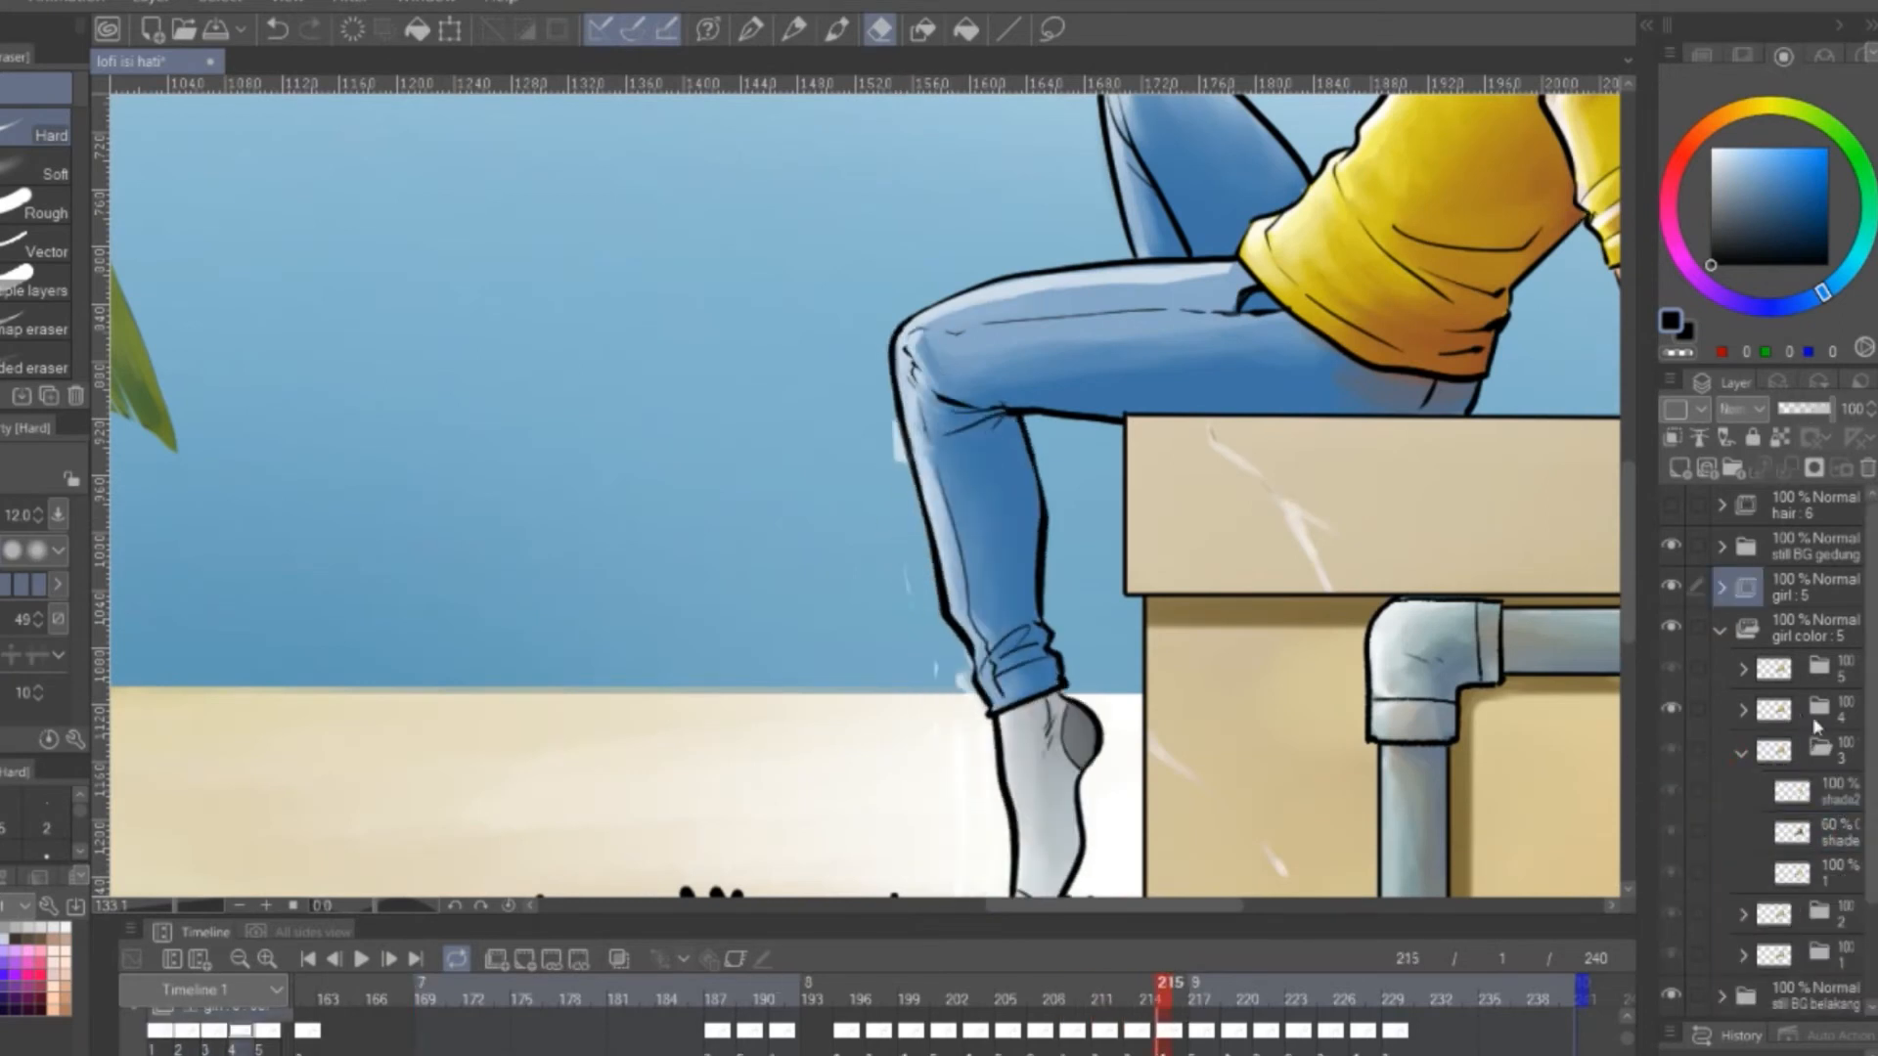
Erase the stray shading beside the knee and shin on the shade layer of cel folder 4
{"action": "left_click", "coordinate": [1742, 711]}
{"action": "left_click", "coordinate": [1826, 793]}
{"action": "left_click_drag", "start_coordinate": [897, 429], "coordinate": [901, 492]}
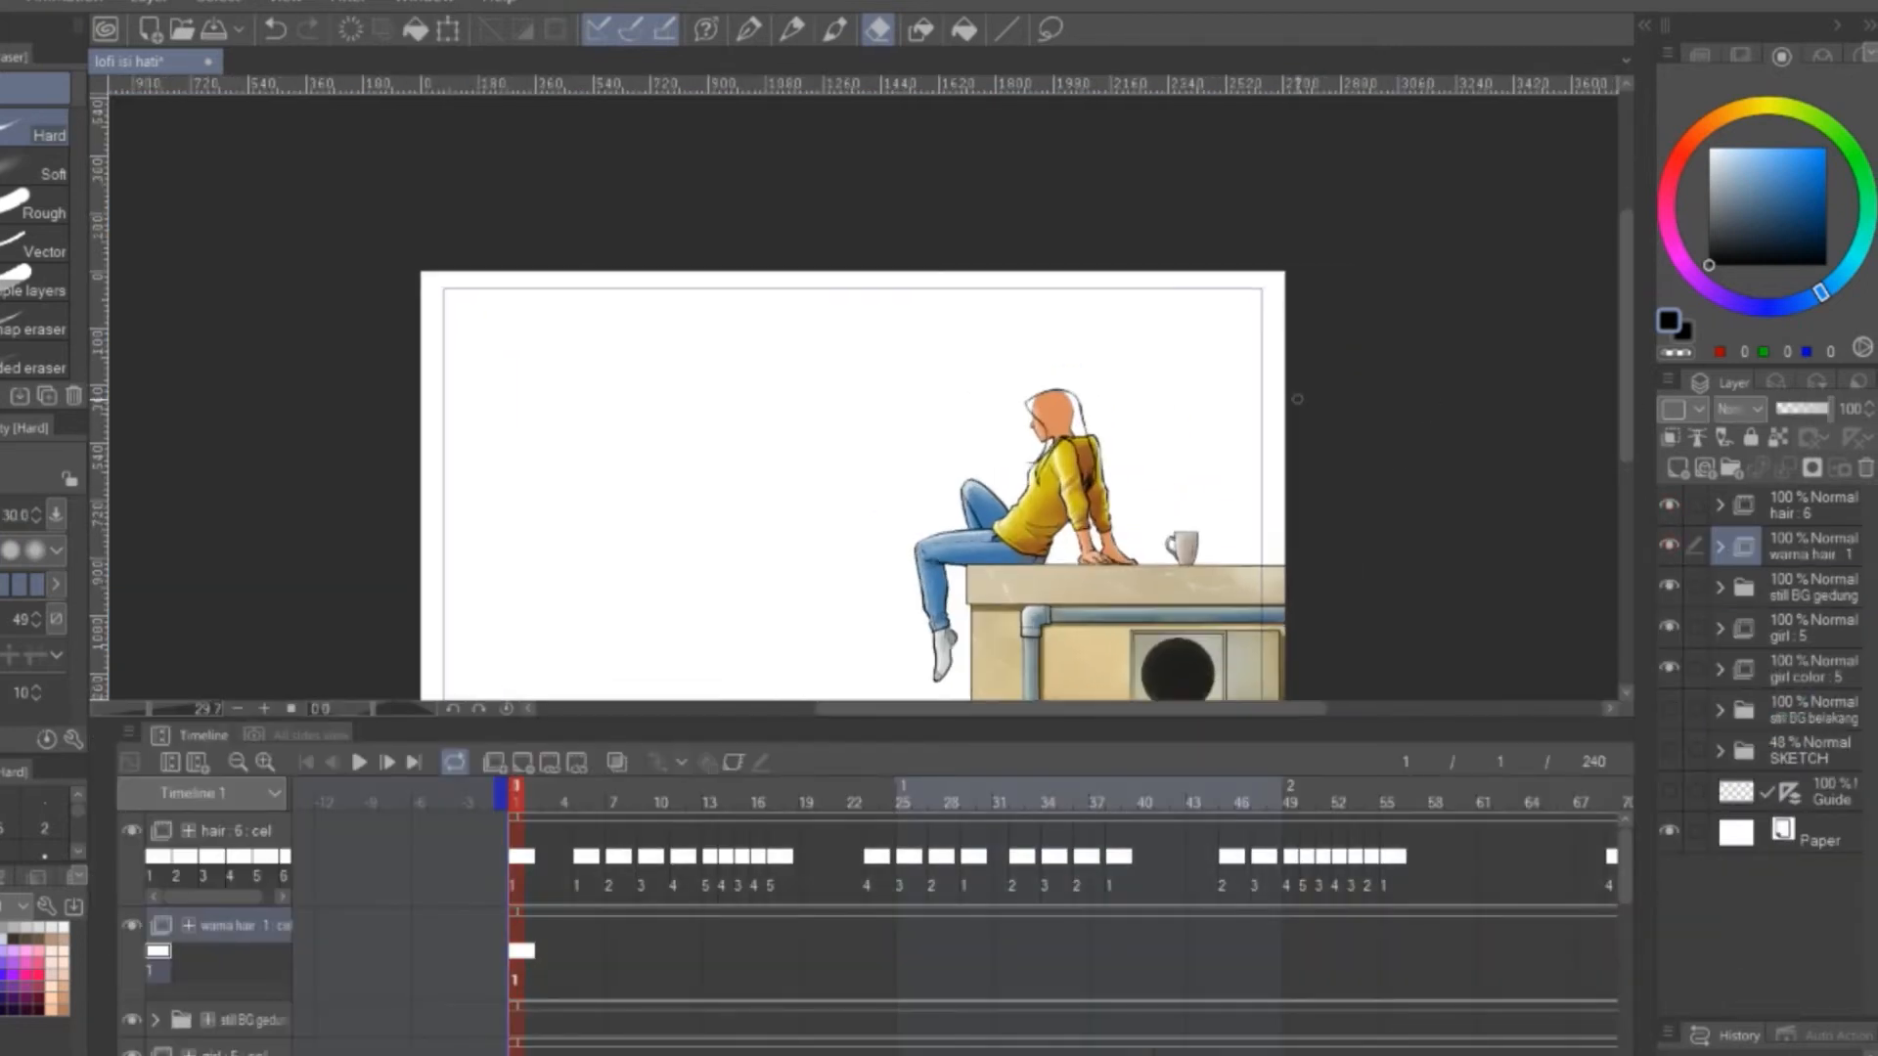
Show the hair line art, expand the warna hair folder, and hide the girl and girl color folders
{"action": "scroll", "coordinate": [1133, 509], "scroll_direction": "up", "scroll_amount": 3}
{"action": "left_click", "coordinate": [1669, 505]}
{"action": "left_click", "coordinate": [1668, 506]}
{"action": "left_click", "coordinate": [1719, 548]}
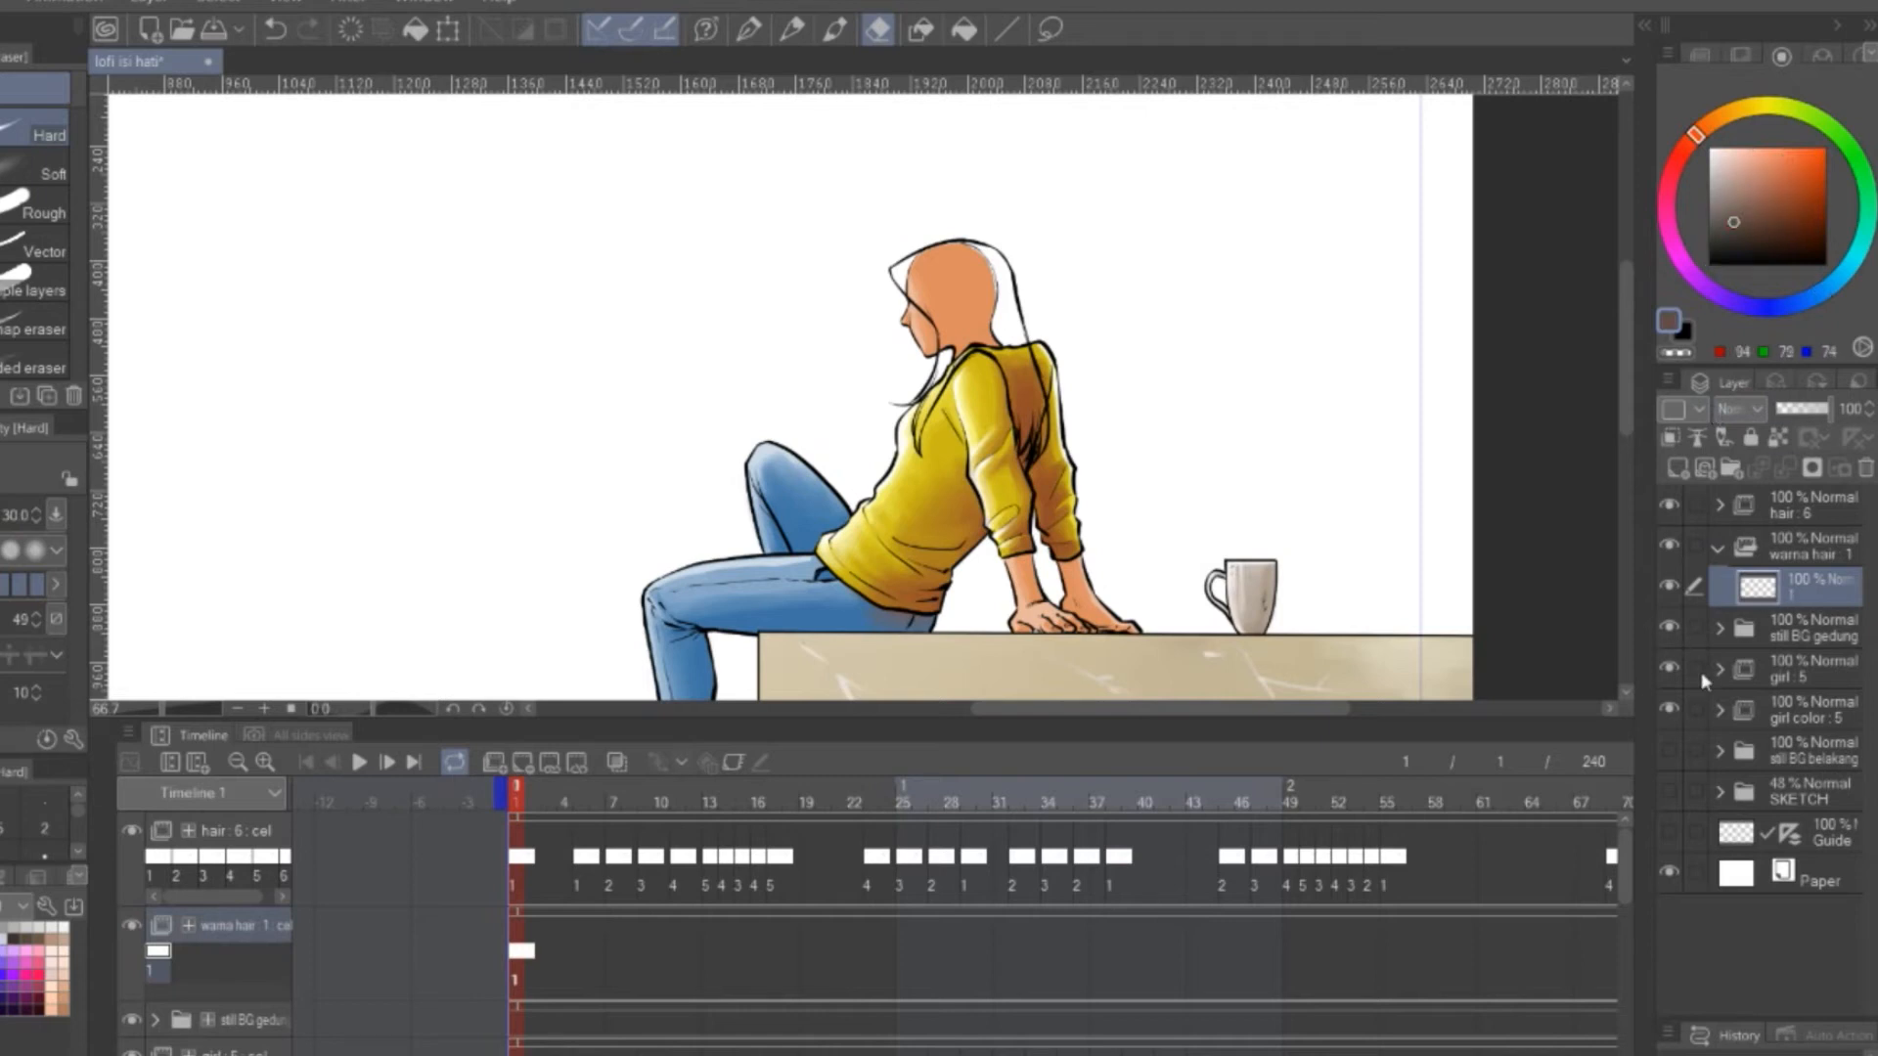
{"action": "left_click", "coordinate": [1668, 668]}
{"action": "left_click", "coordinate": [1669, 668]}
{"action": "left_click", "coordinate": [1668, 709]}
{"action": "left_click", "coordinate": [1668, 668]}
Fill the hair on warna hair cel 1 with dark brown (94, 79, 74), closing the gaps at the strand tips
{"action": "scroll", "coordinate": [999, 344], "scroll_direction": "up", "scroll_amount": 3}
{"action": "left_click", "coordinate": [964, 30]}
{"action": "left_click", "coordinate": [980, 251]}
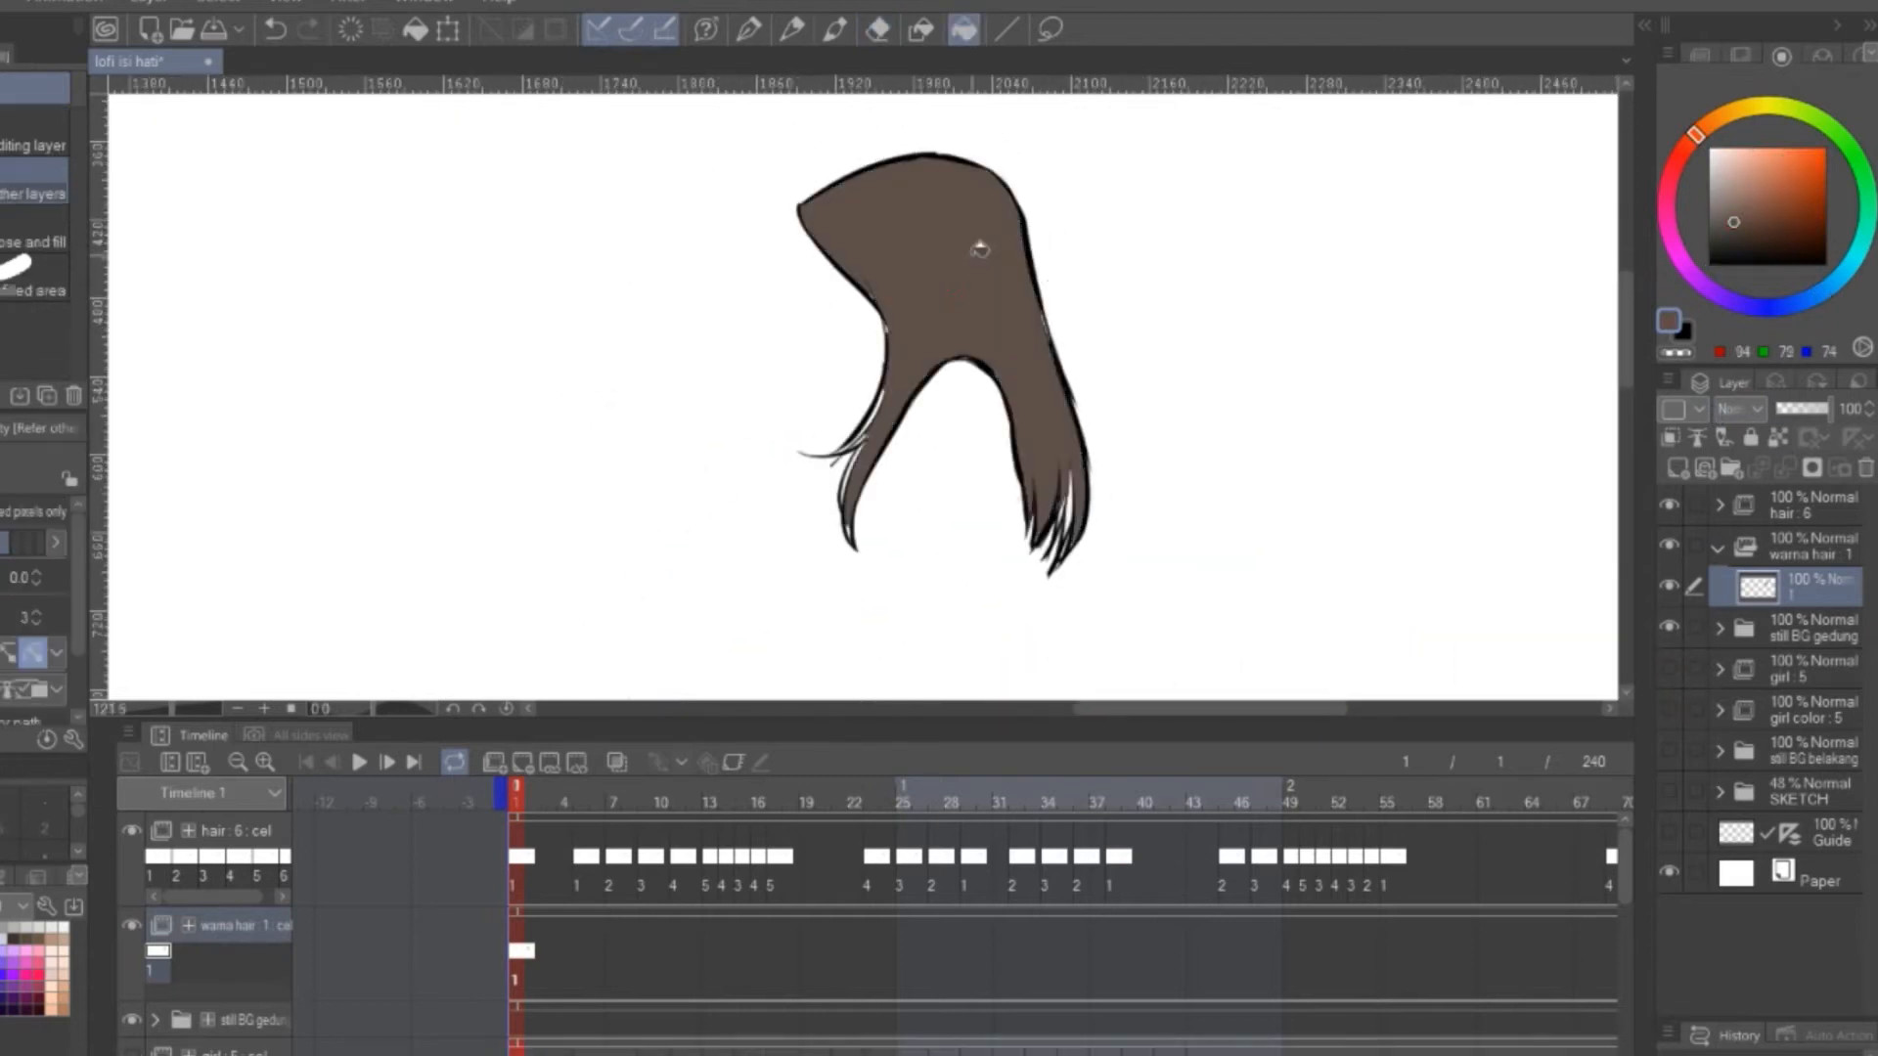
{"action": "left_click", "coordinate": [921, 30]}
{"action": "left_click_drag", "start_coordinate": [1107, 452], "coordinate": [1111, 440]}
Add warna hair cels 2 to 5 at frames 7, 9, 11 and 13 and fill each hair shape with the same brown
{"action": "right_click", "coordinate": [612, 914]}
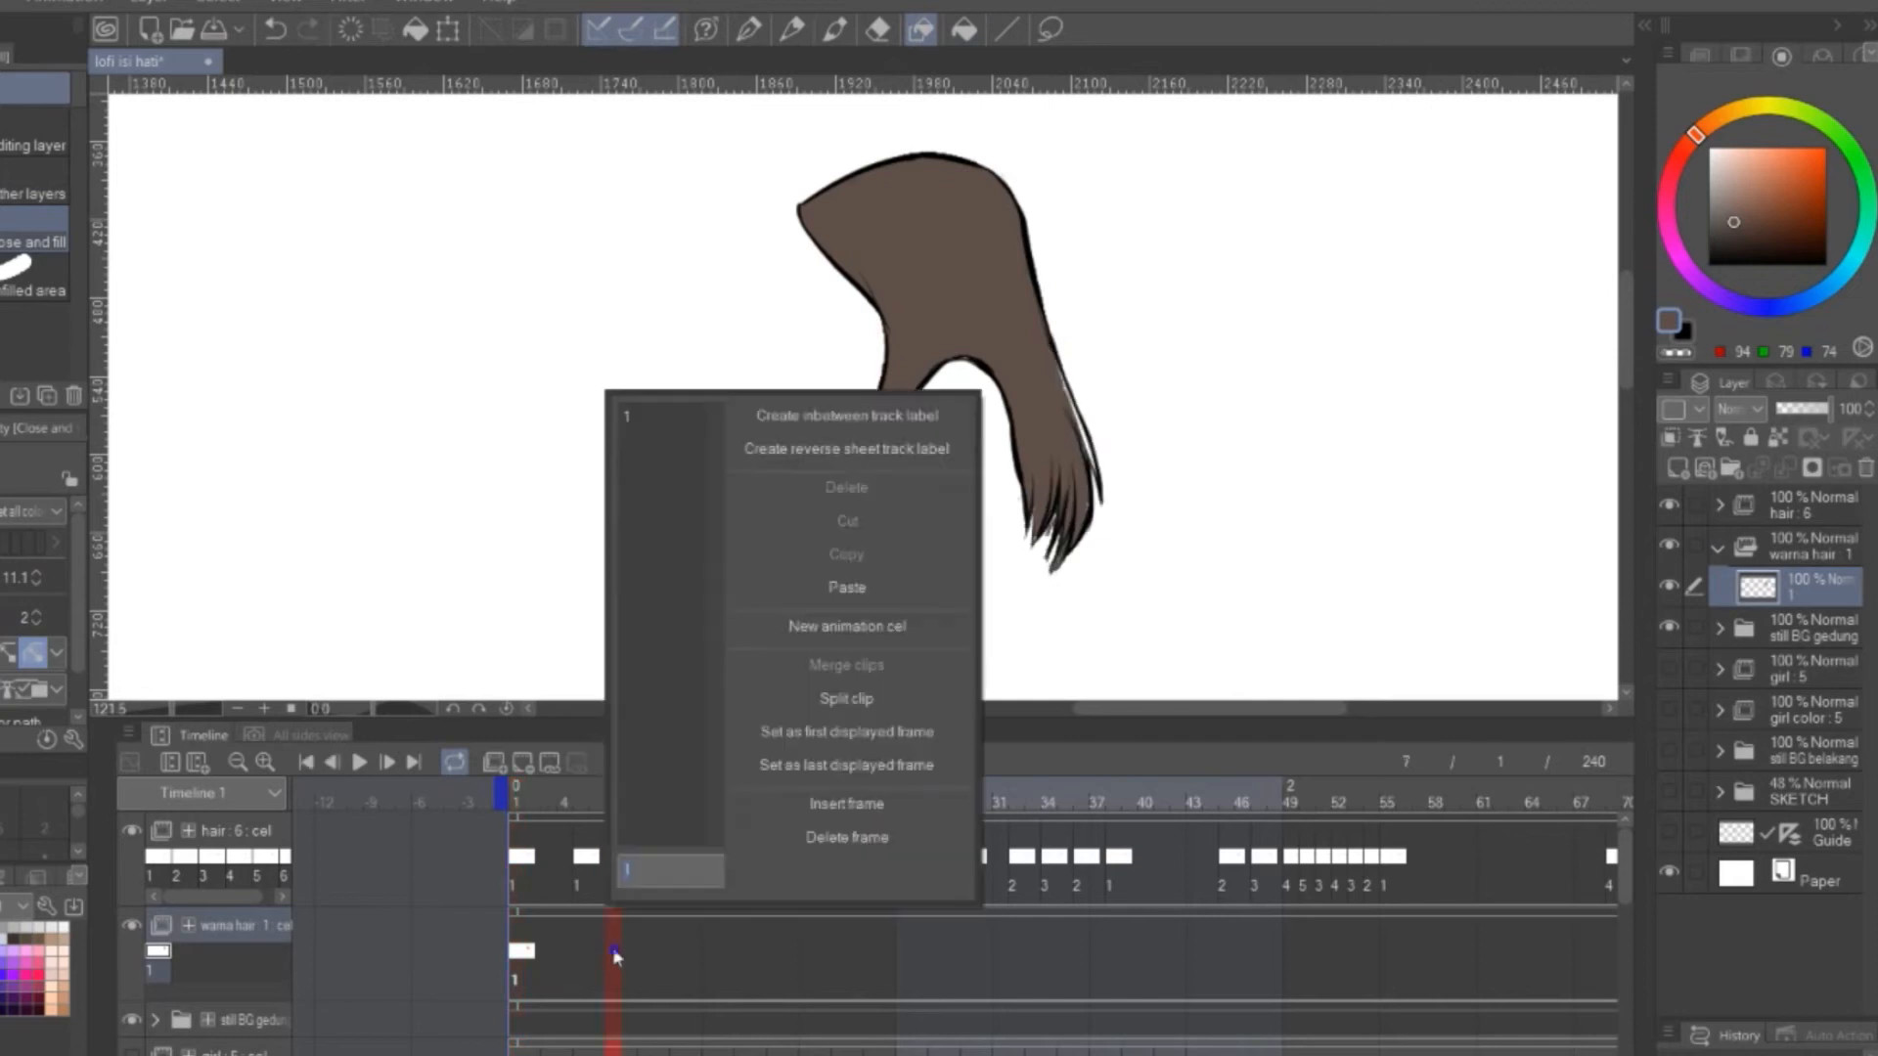
{"action": "left_click", "coordinate": [522, 760]}
{"action": "left_click", "coordinate": [646, 909]}
{"action": "mouse_move", "coordinate": [1161, 526]}
{"action": "left_mouse_down"}
{"action": "mouse_move", "coordinate": [867, 125]}
{"action": "mouse_move", "coordinate": [936, 126]}
{"action": "mouse_move", "coordinate": [904, 117]}
{"action": "left_mouse_up"}
{"action": "left_click", "coordinate": [522, 761]}
{"action": "left_click", "coordinate": [682, 899]}
{"action": "left_click", "coordinate": [522, 760]}
{"action": "left_click", "coordinate": [715, 908]}
{"action": "left_click", "coordinate": [536, 765]}
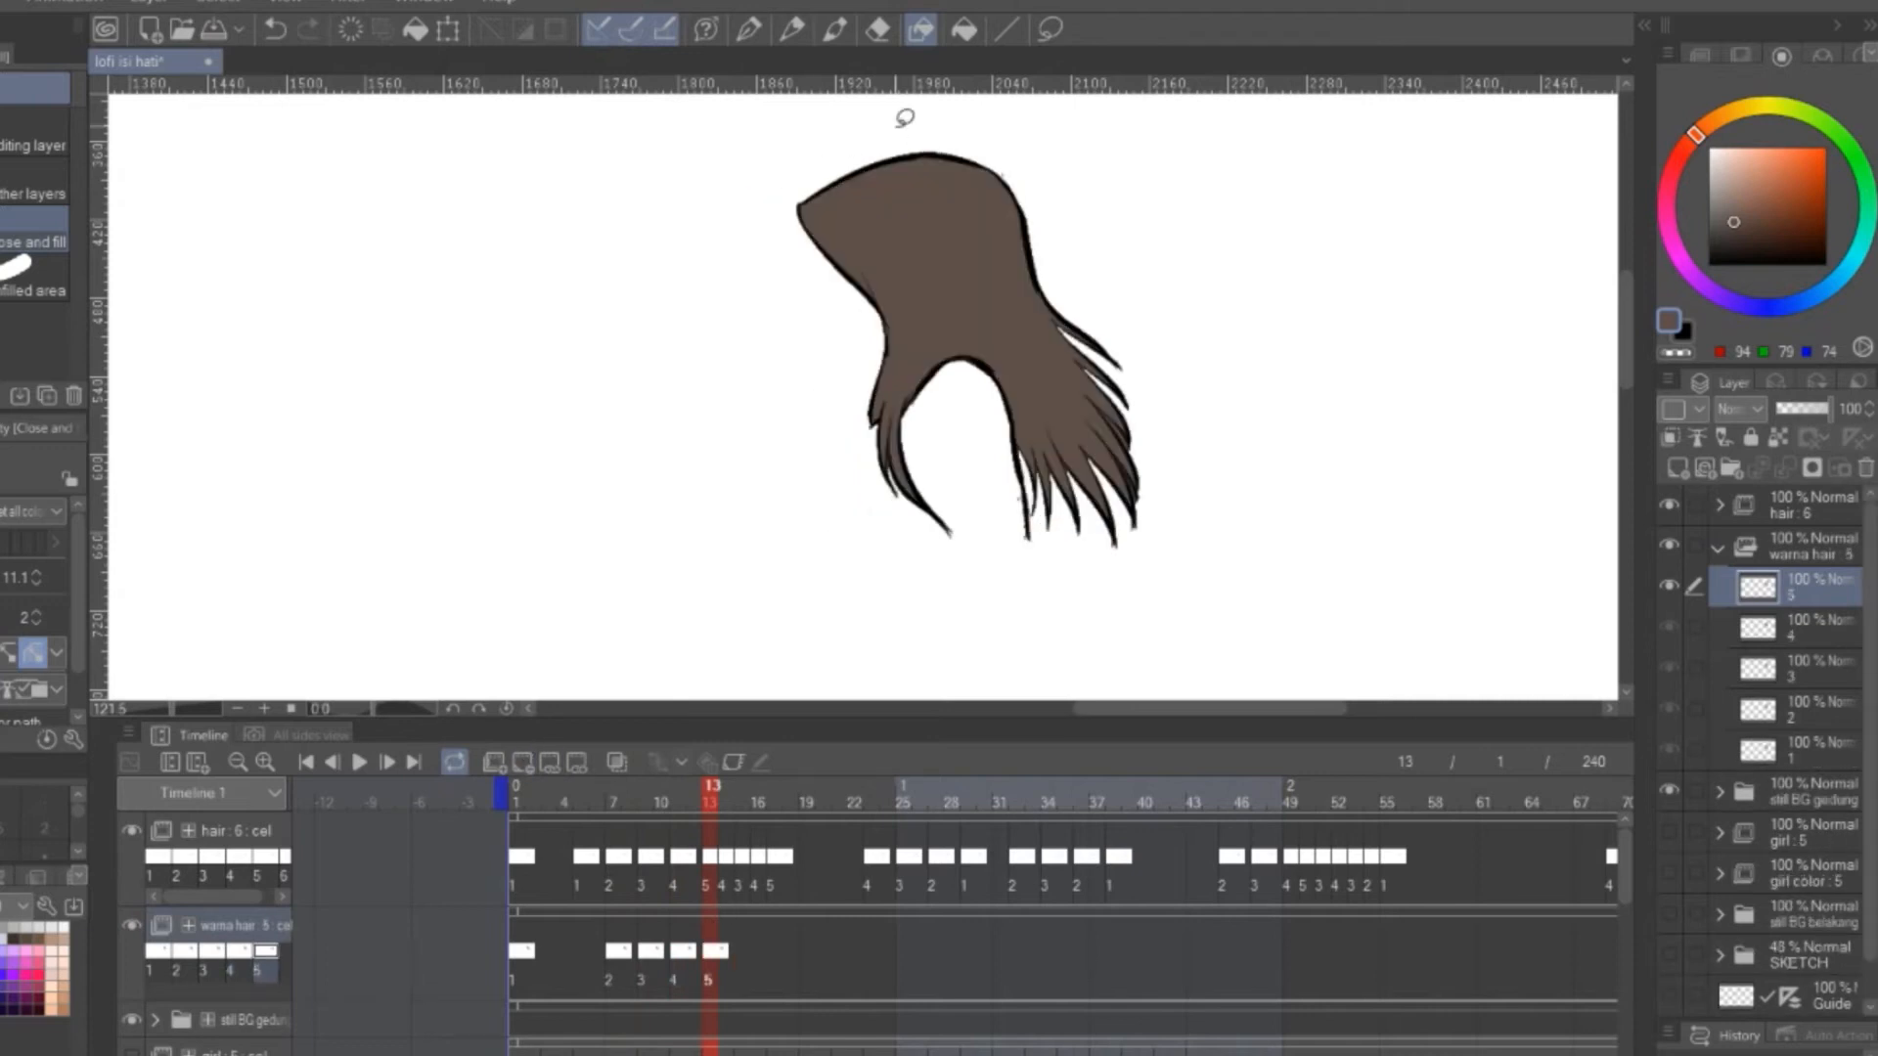
Put warna hair cel 1 in a folder and add a new layer clipped to its base colour
{"action": "left_click", "coordinate": [520, 947]}
{"action": "key", "text": "ctrl+g"}
{"action": "left_click", "coordinate": [1823, 788]}
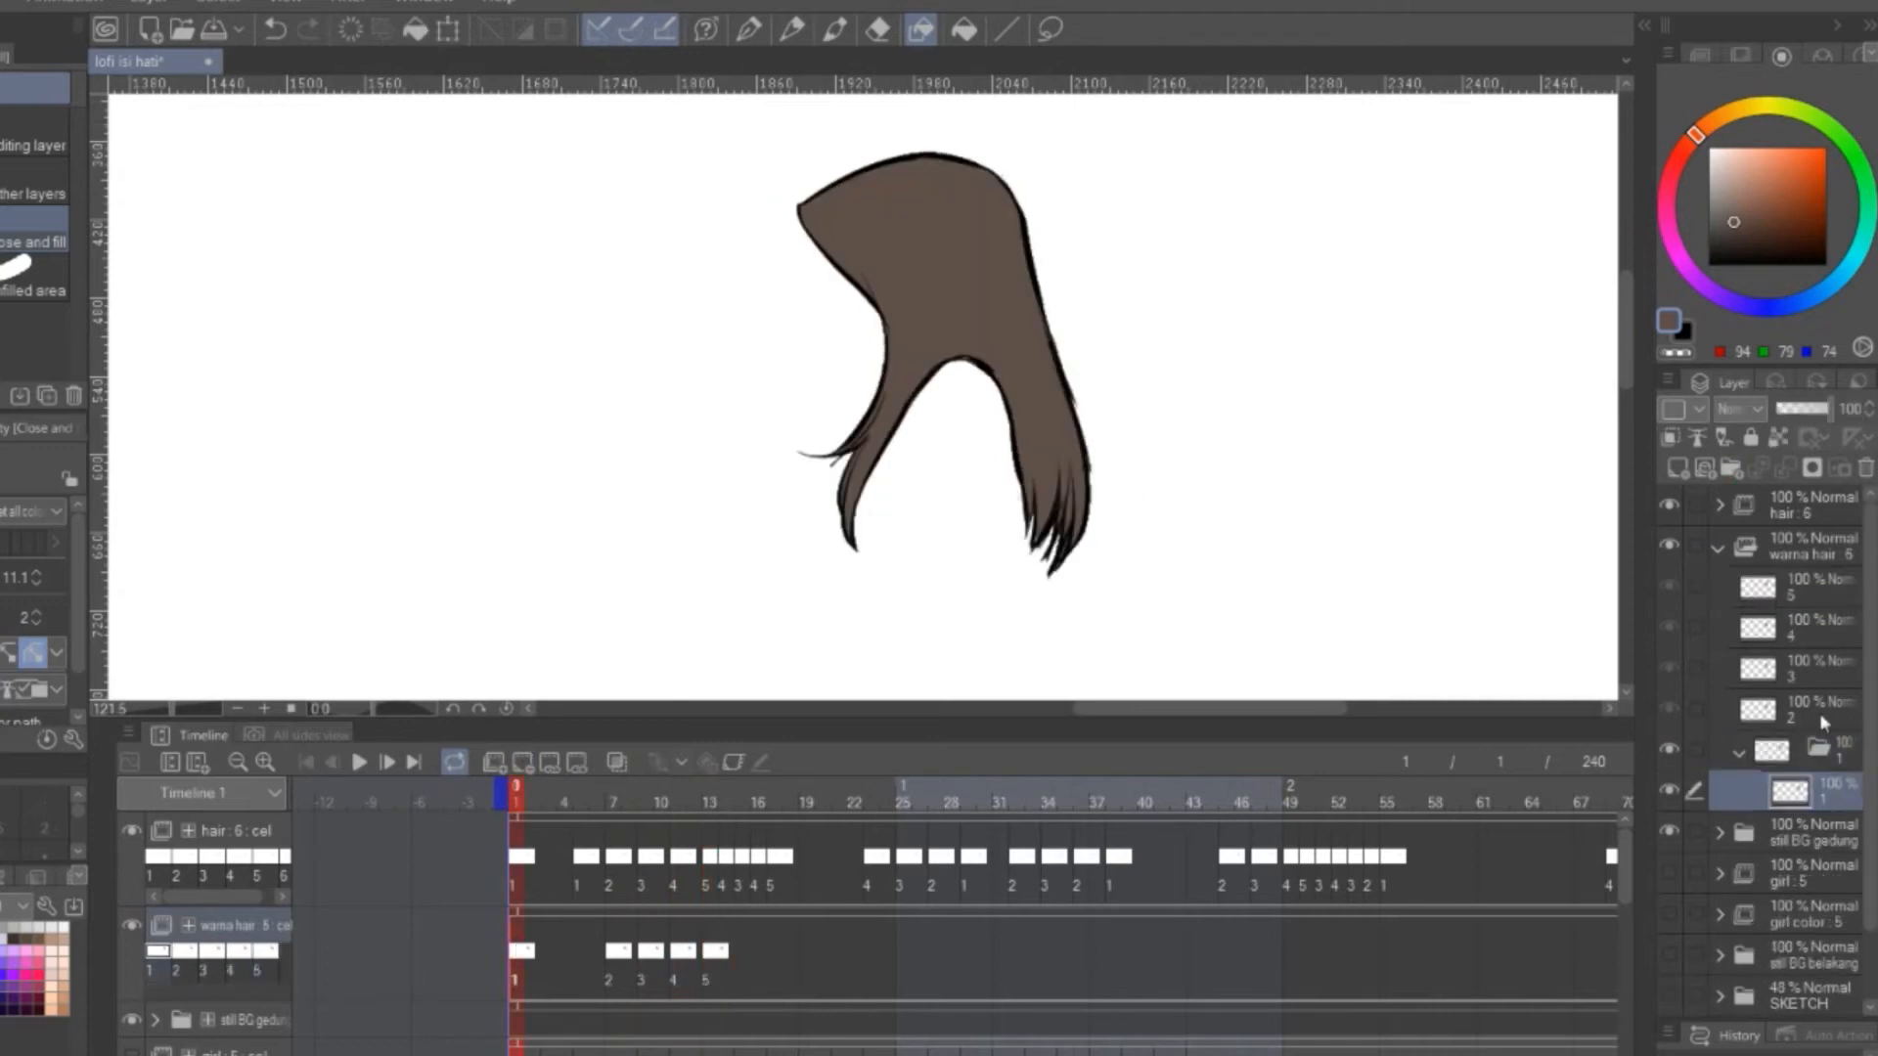
{"action": "left_click", "coordinate": [1679, 469]}
{"action": "left_click_drag", "start_coordinate": [957, 319], "coordinate": [974, 392]}
{"action": "left_click", "coordinate": [1672, 439]}
Paint black along the hair's front edge on the clipped layer and set the layer's blend mode to Overlay
{"action": "left_click", "coordinate": [791, 29]}
{"action": "left_click", "coordinate": [834, 29]}
{"action": "left_click_drag", "start_coordinate": [820, 282], "coordinate": [890, 369]}
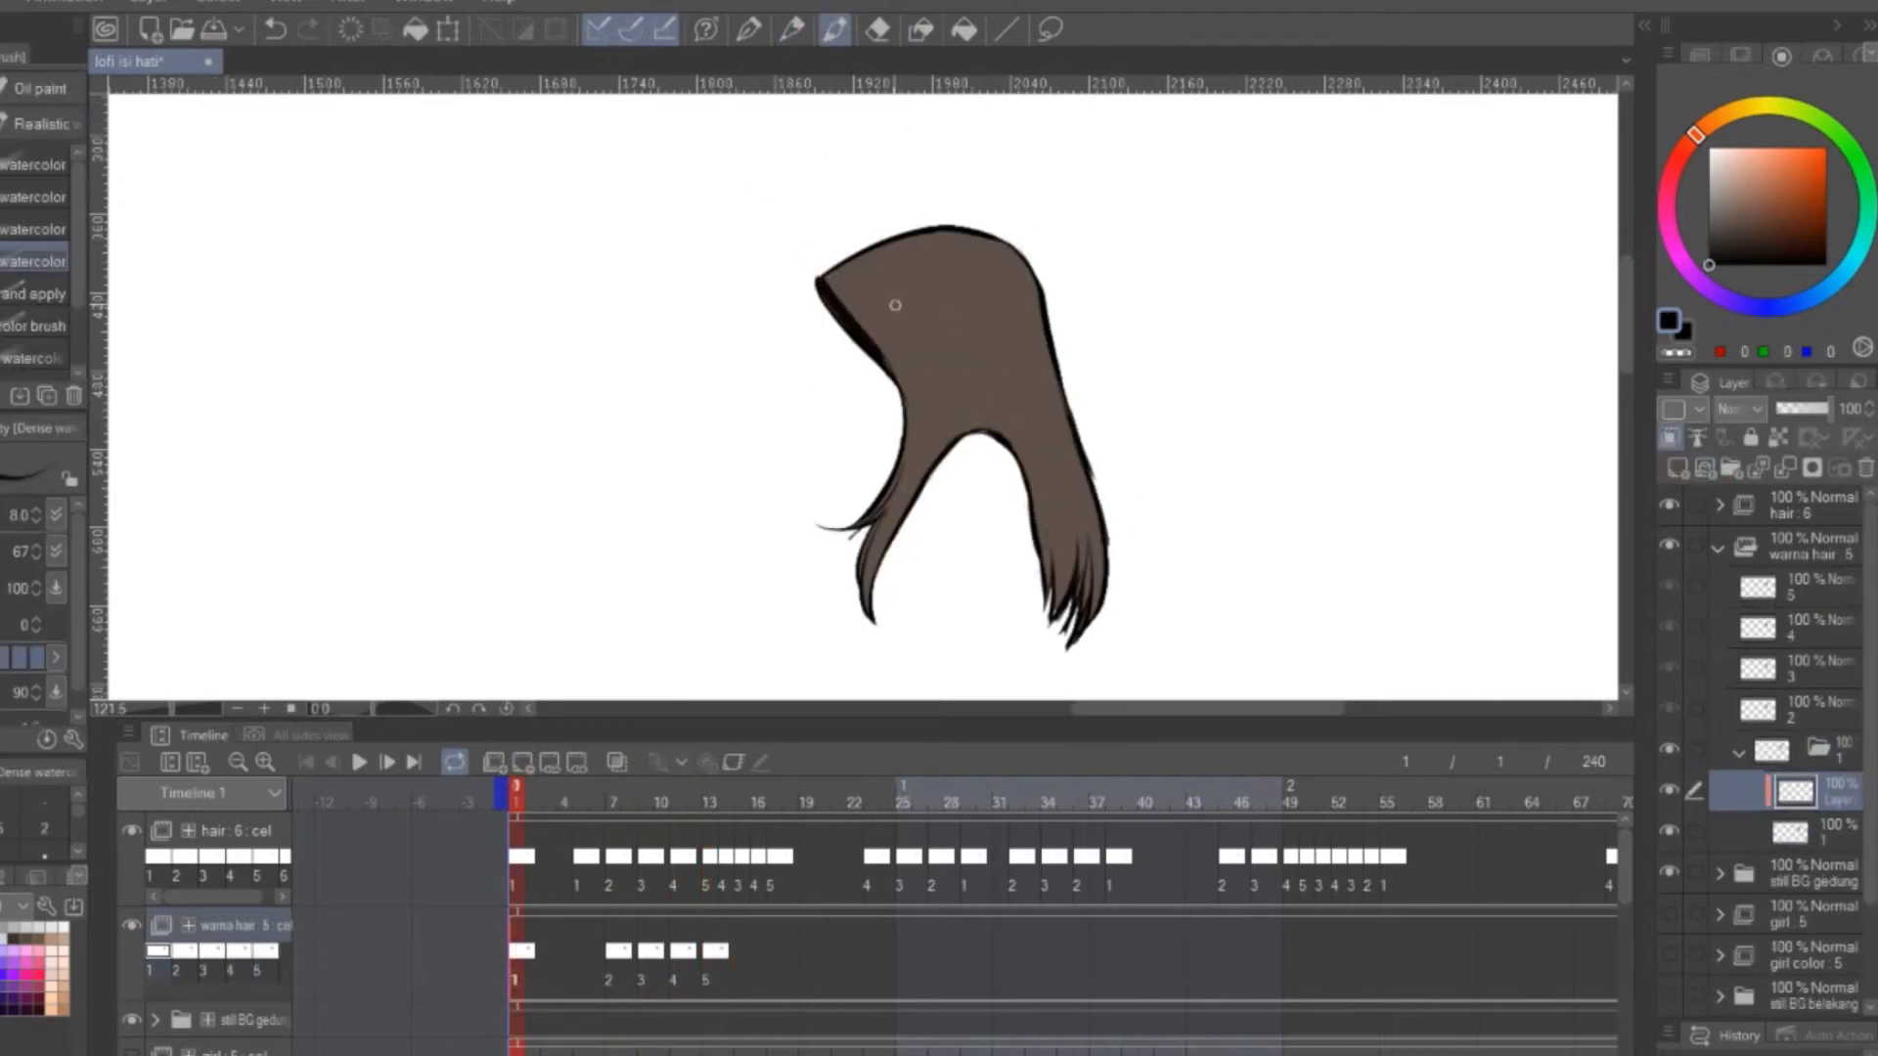
{"action": "left_click", "coordinate": [1763, 416]}
{"action": "left_click", "coordinate": [1763, 725]}
Erase the black from the front edge, paint dark strands through the crown and lengths, and blend them
{"action": "left_click", "coordinate": [878, 29]}
{"action": "left_click_drag", "start_coordinate": [826, 286], "coordinate": [888, 376]}
{"action": "left_click", "coordinate": [834, 30]}
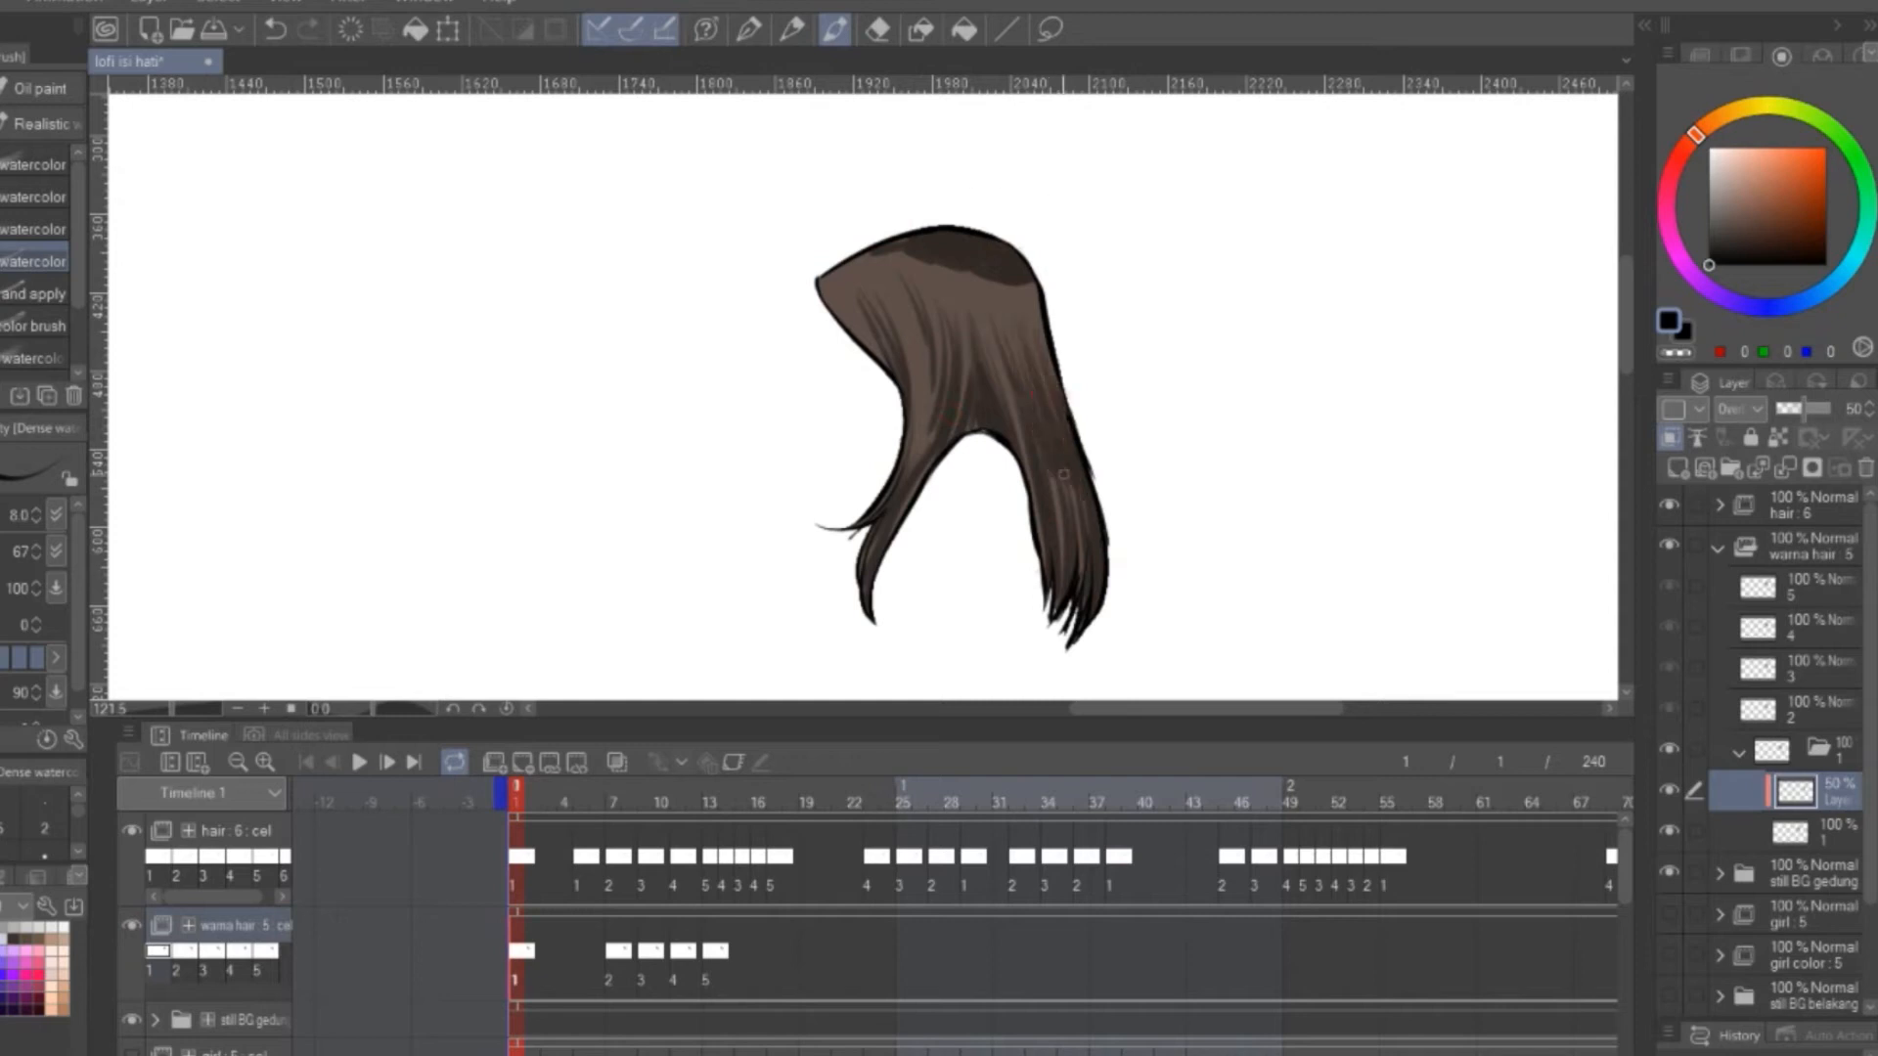
{"action": "key", "text": "j"}
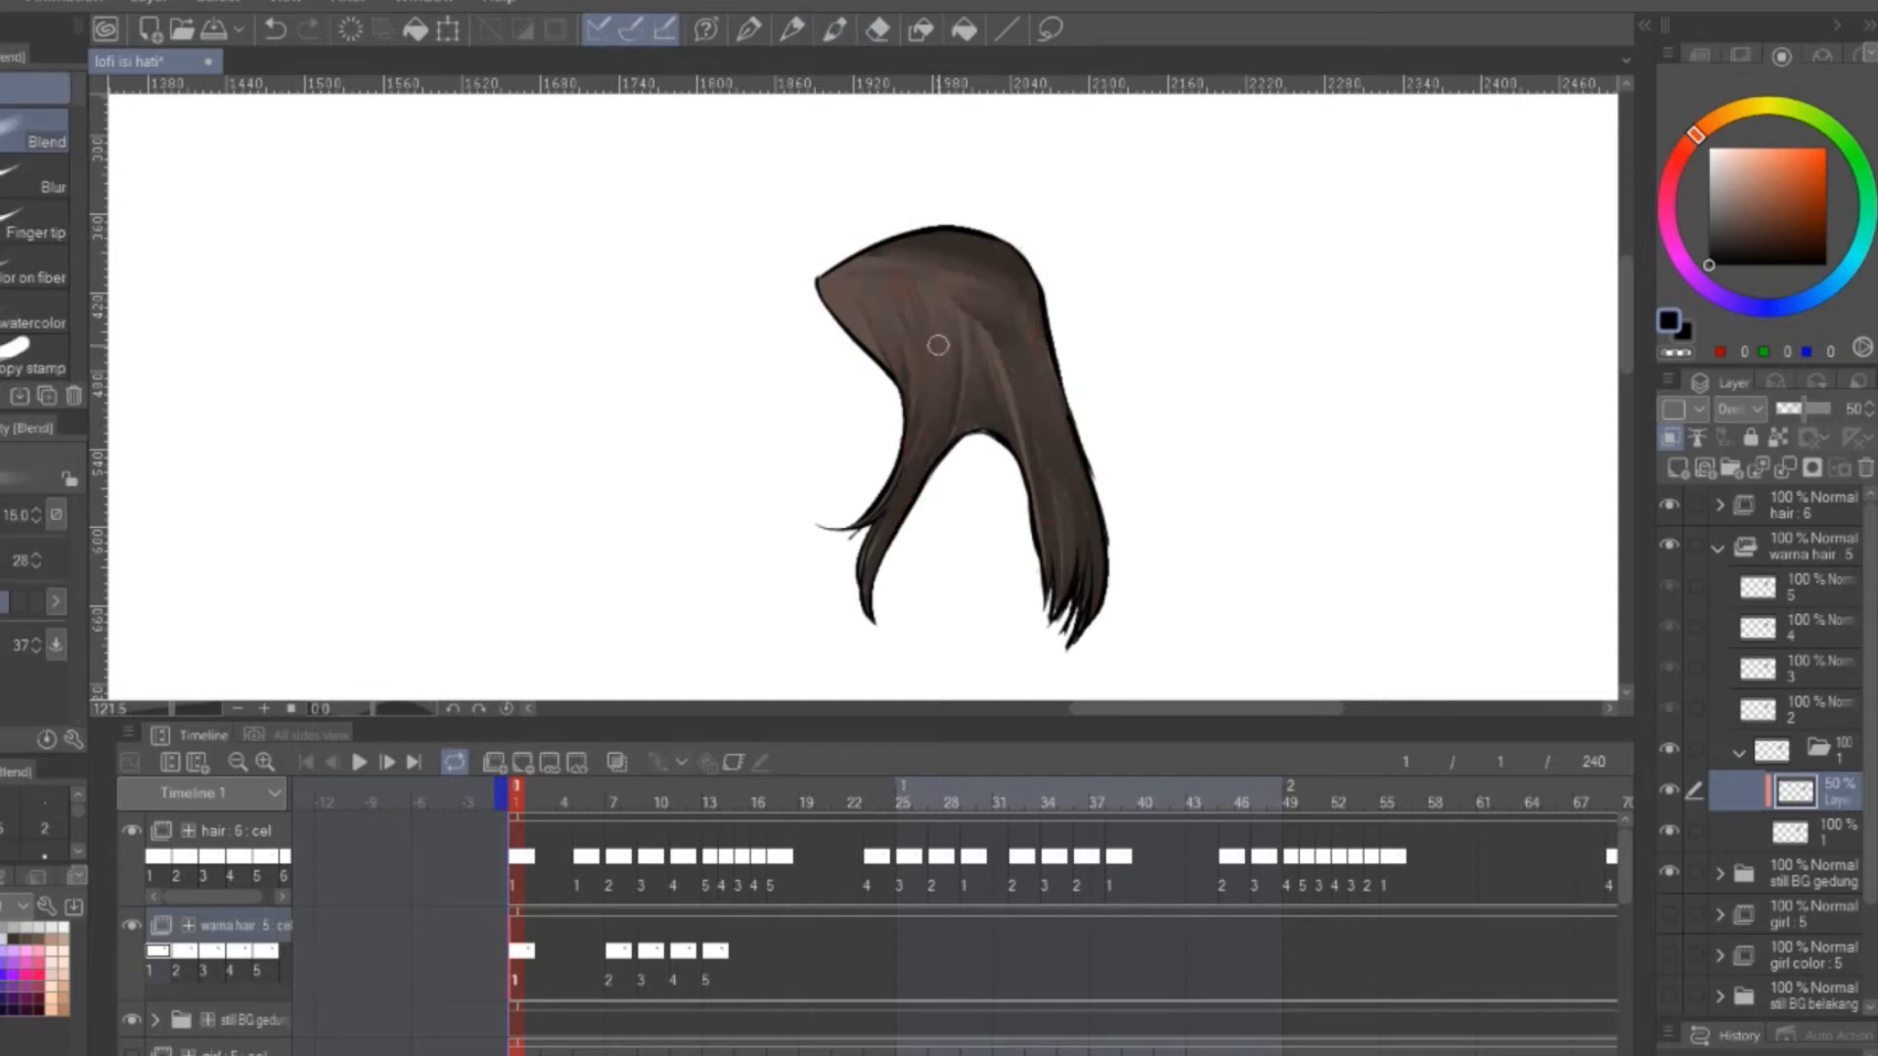
Paint white highlights and ochre (175, 155, 92) tints on the hair's overlay layer and blend them
{"action": "left_click", "coordinate": [837, 31]}
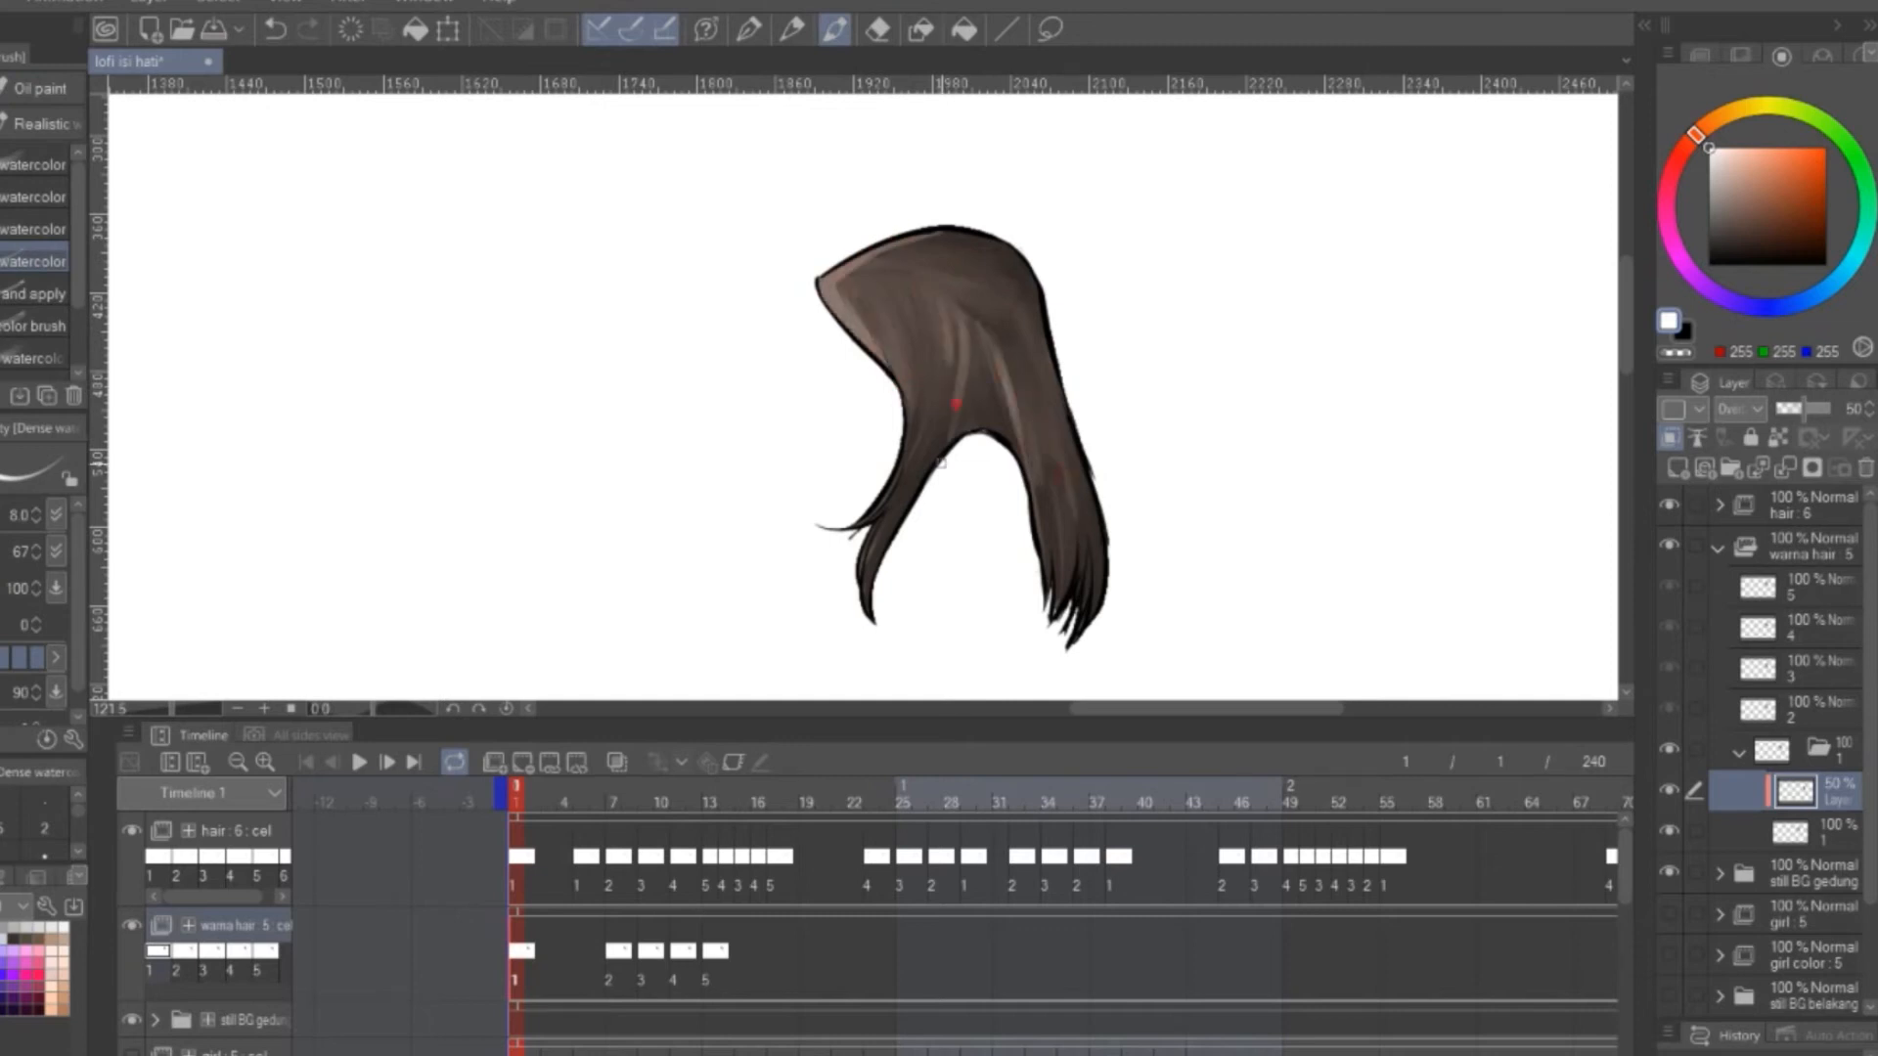
{"action": "left_click_drag", "start_coordinate": [959, 283], "coordinate": [1029, 295]}
{"action": "left_click_drag", "start_coordinate": [849, 280], "coordinate": [921, 283]}
{"action": "left_click_drag", "start_coordinate": [1698, 134], "coordinate": [1758, 99]}
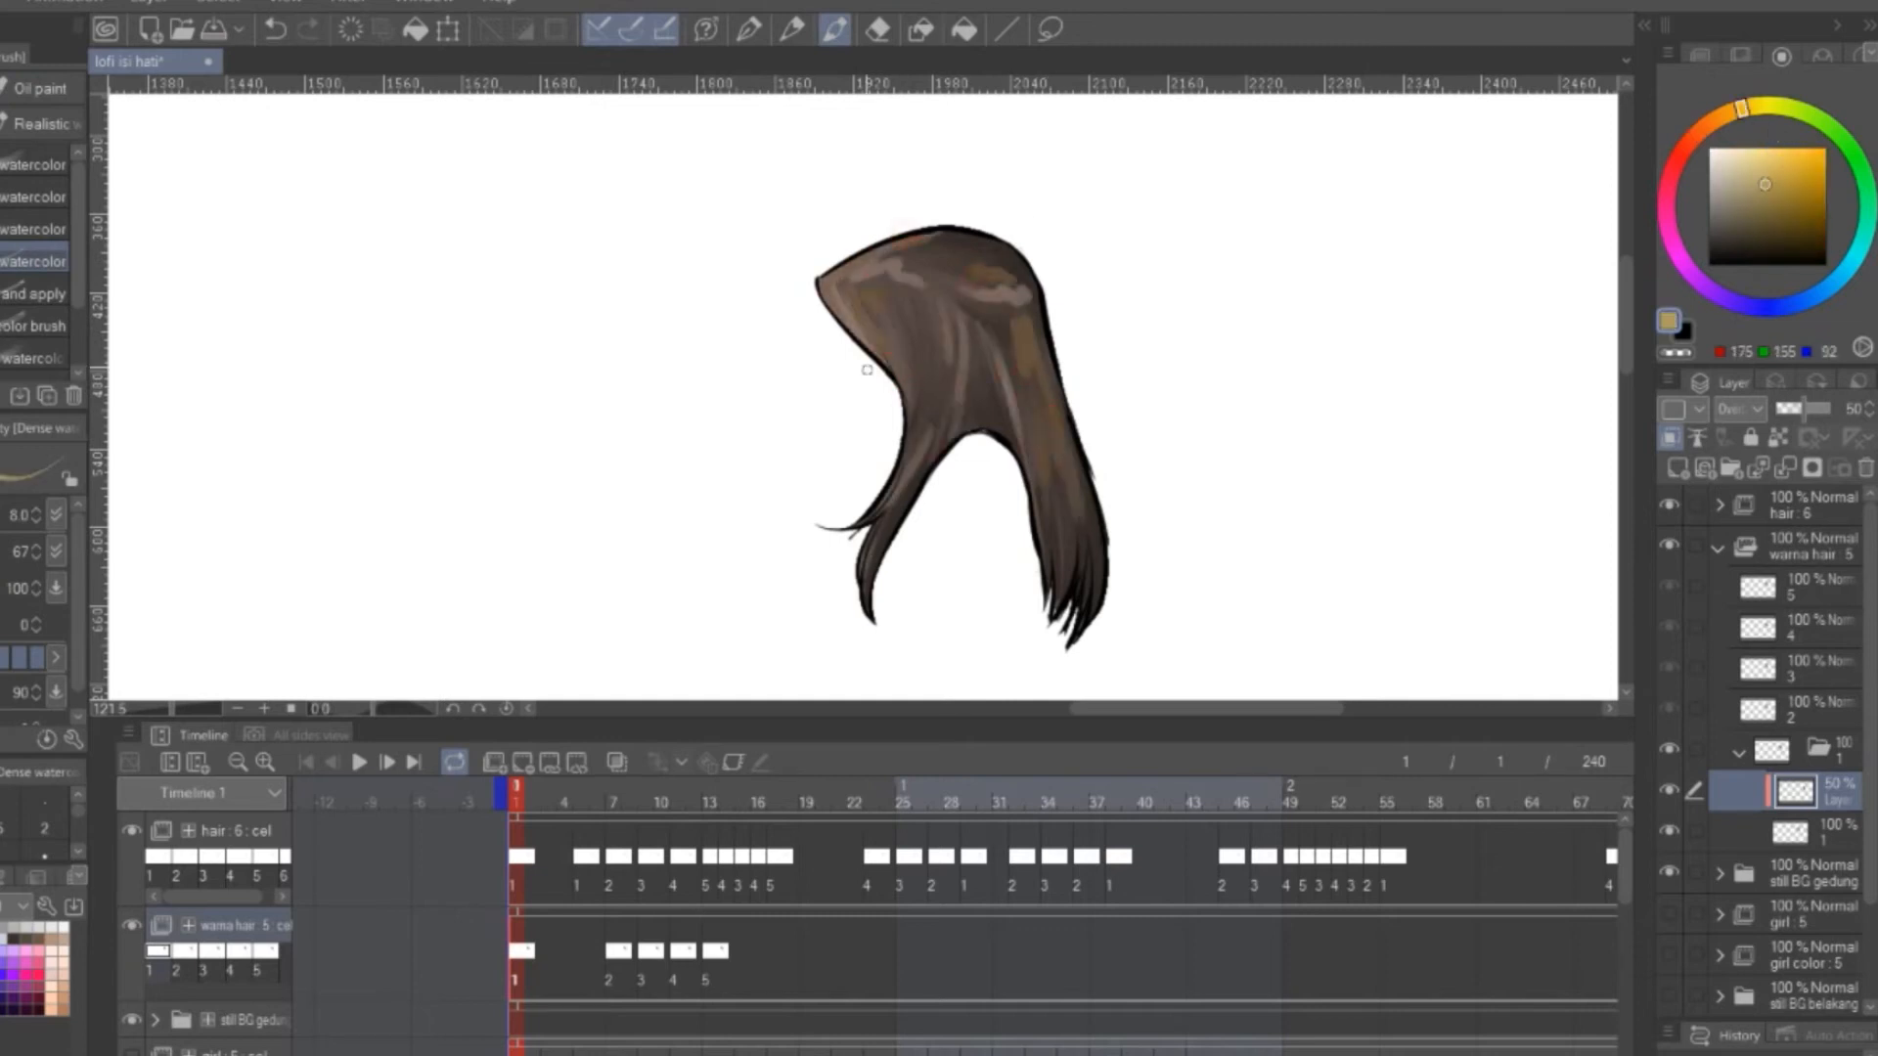
{"action": "key", "text": "j"}
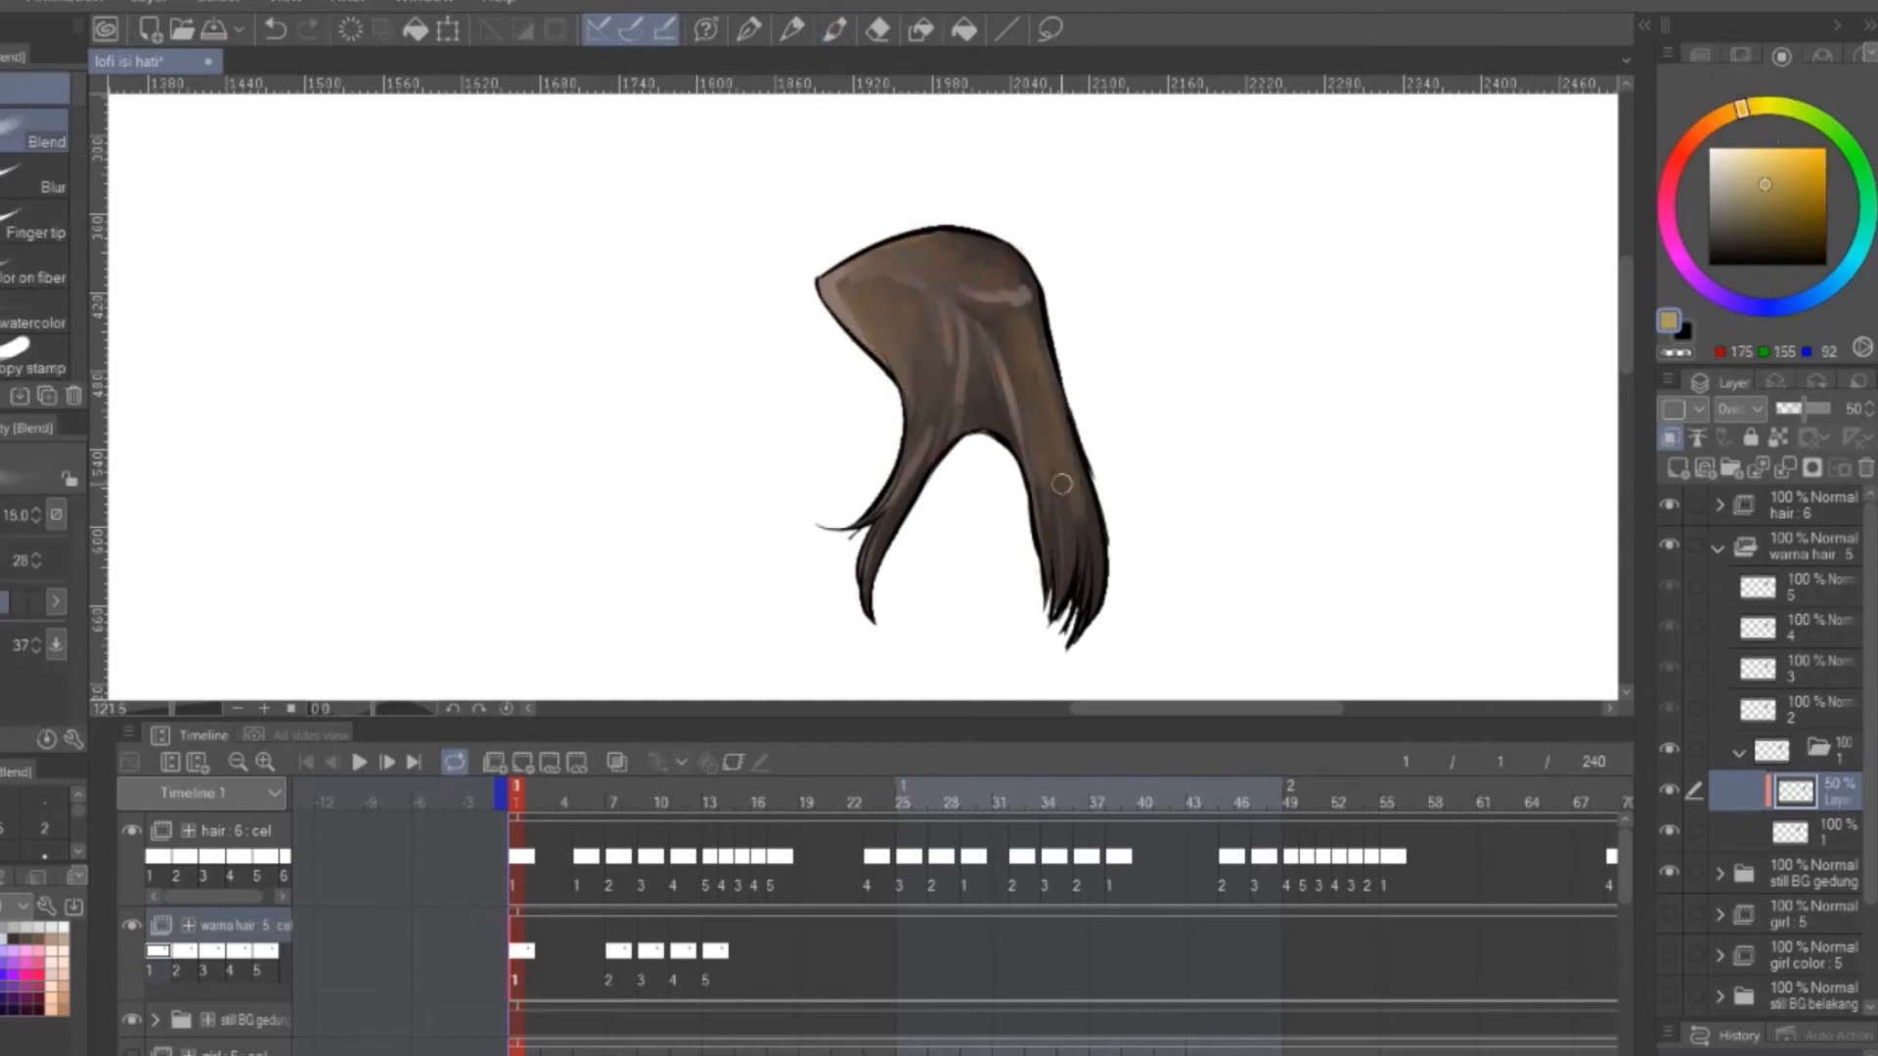
Add a normal layer above the overlay shading in cel folder 1 and select the outline of the base hair fill
{"action": "left_click", "coordinate": [1677, 468]}
{"action": "key", "text": "b"}
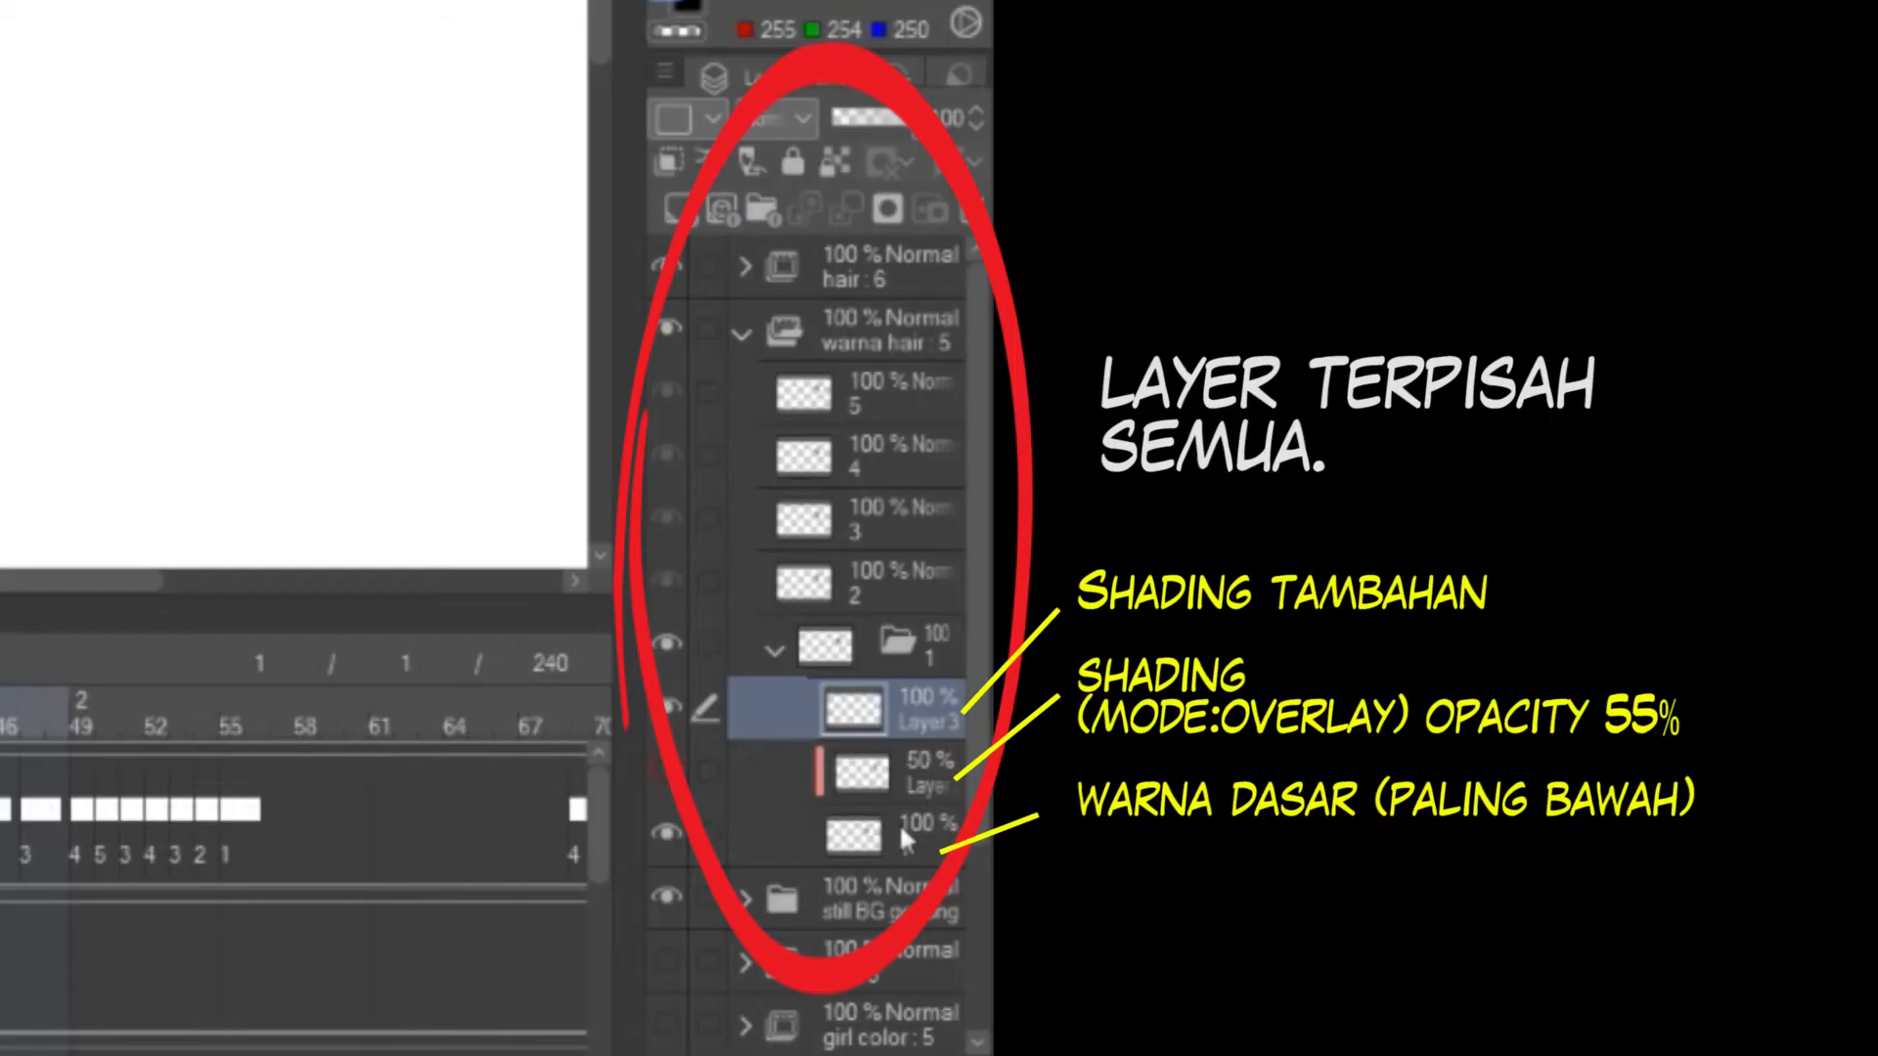
{"action": "left_click", "coordinate": [1822, 870]}
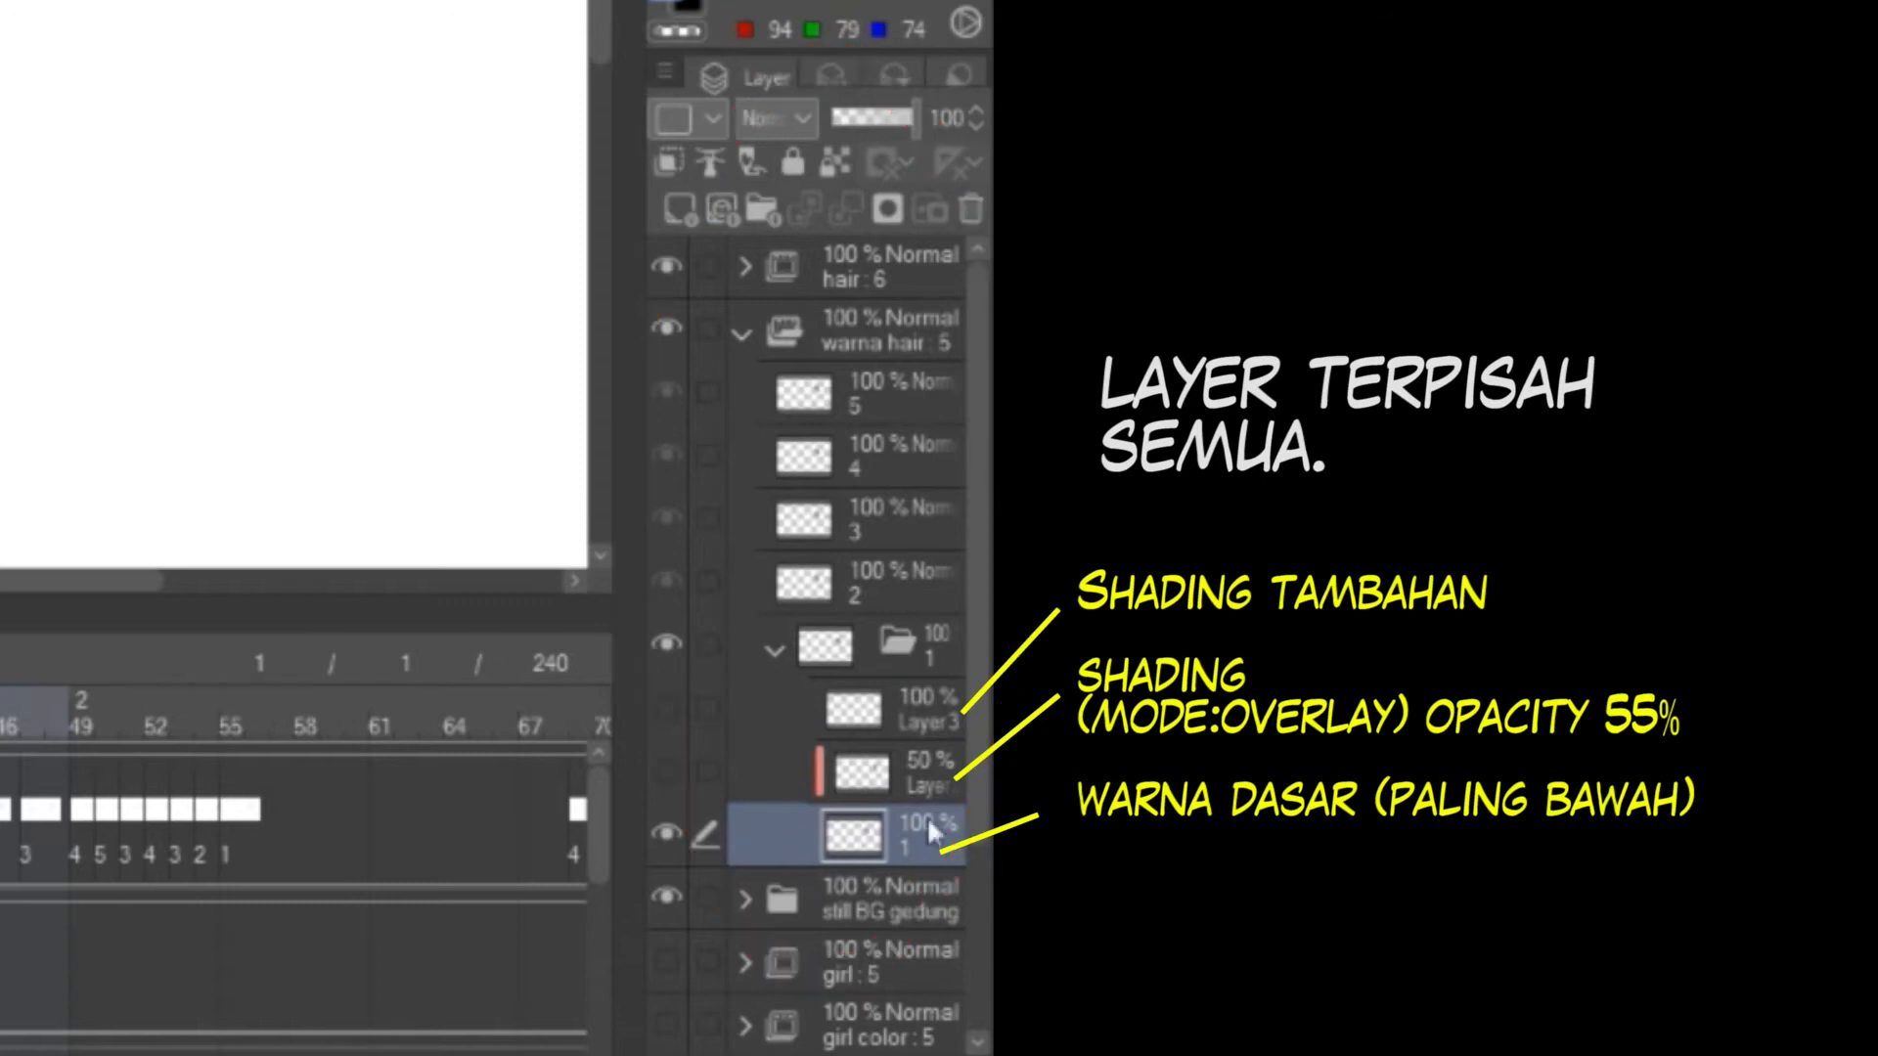
{"action": "left_click", "coordinate": [941, 707]}
{"action": "left_click", "coordinate": [929, 808]}
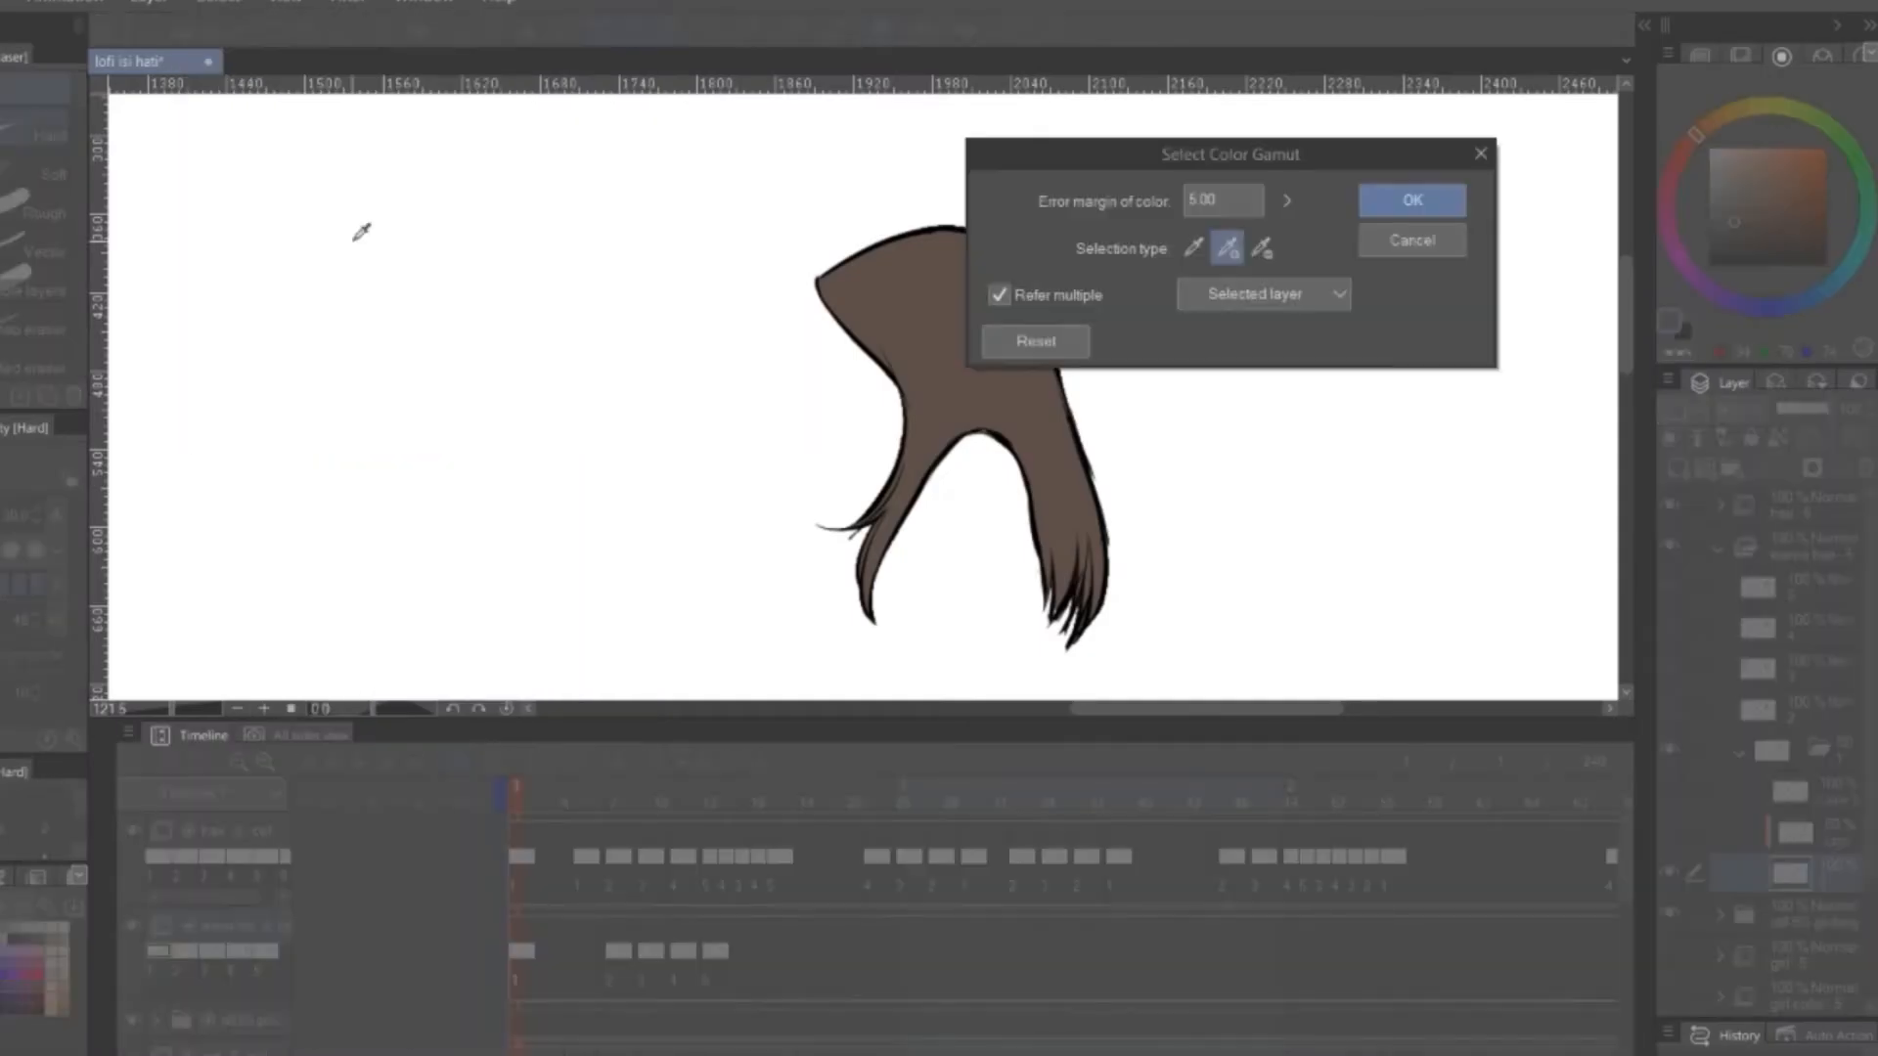
{"action": "left_click", "coordinate": [1417, 197]}
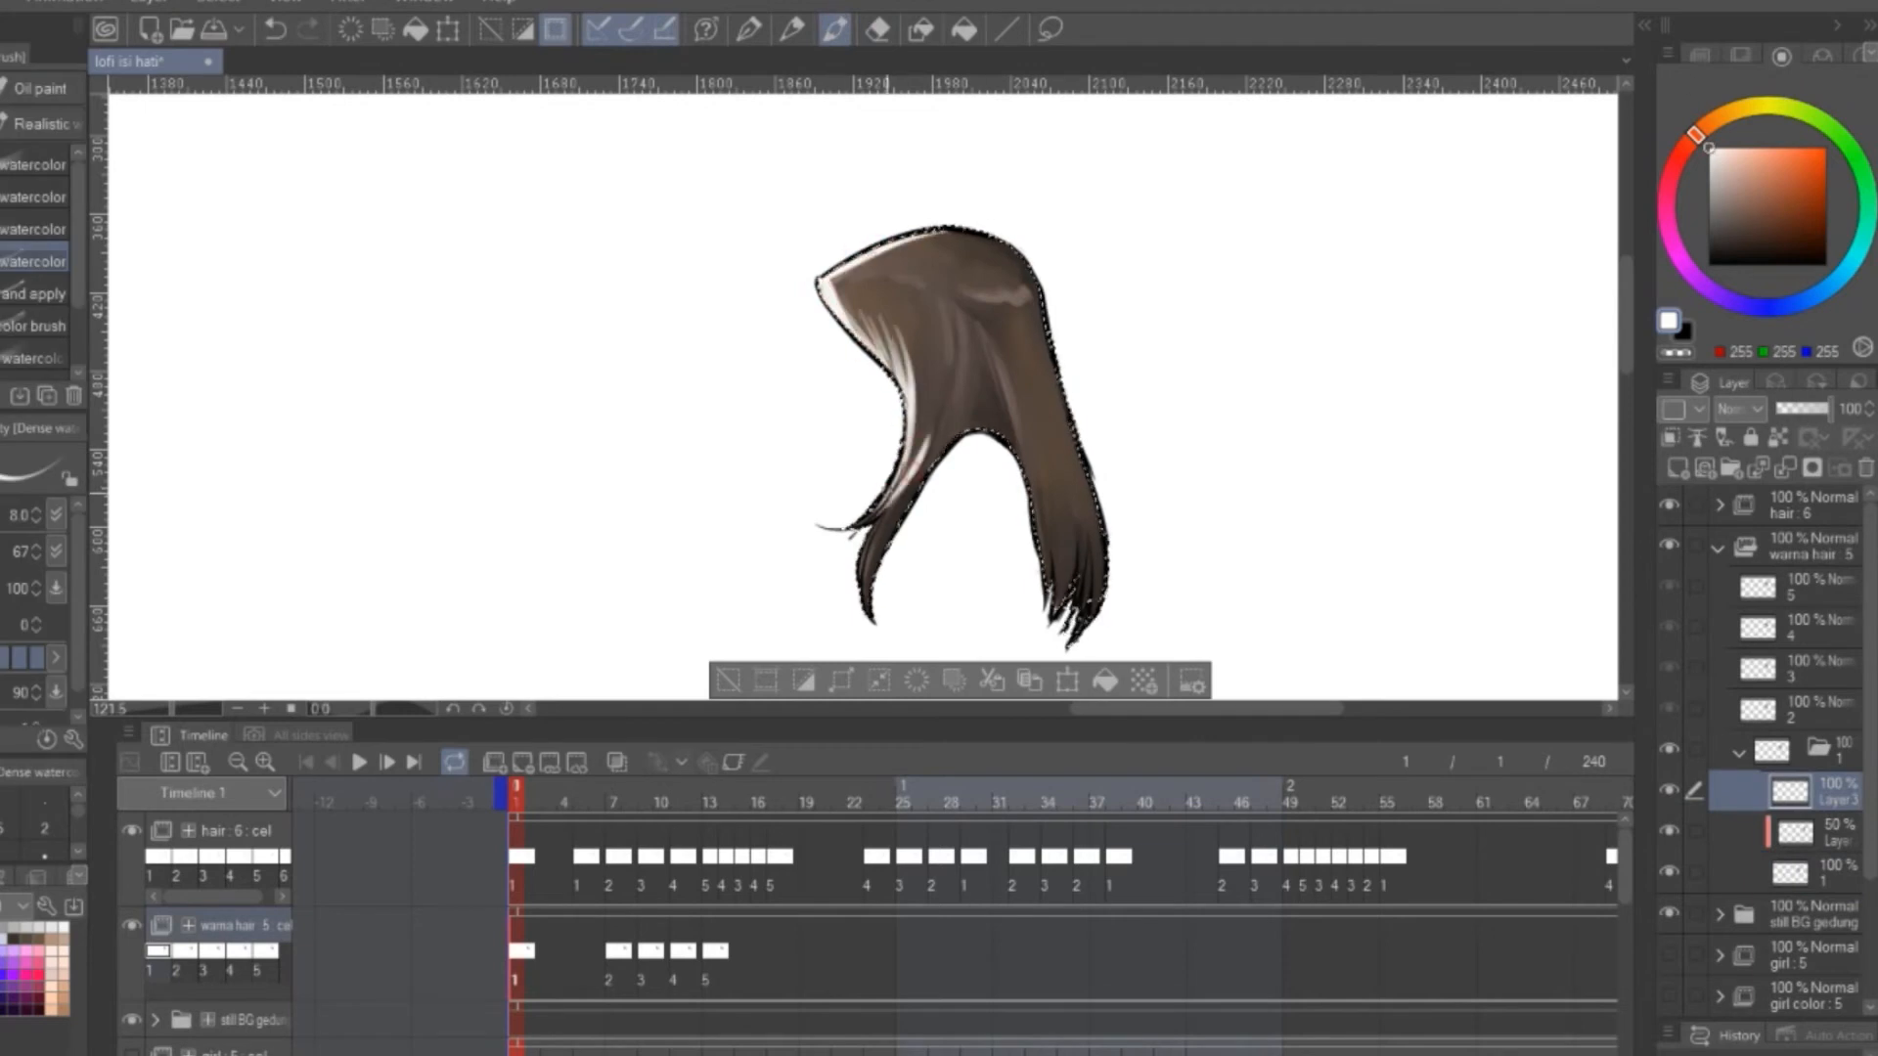
Paint white highlight strokes across the crown and down the long strands on Layer 3, inside the selection
{"action": "left_click_drag", "start_coordinate": [884, 259], "coordinate": [932, 268]}
{"action": "mouse_move", "coordinate": [958, 286]}
{"action": "left_mouse_down"}
{"action": "mouse_move", "coordinate": [1029, 305]}
{"action": "mouse_move", "coordinate": [1014, 399]}
{"action": "left_mouse_up"}
{"action": "left_click_drag", "start_coordinate": [1020, 369], "coordinate": [1042, 418]}
{"action": "left_click_drag", "start_coordinate": [1045, 430], "coordinate": [1058, 587]}
{"action": "left_click_drag", "start_coordinate": [1074, 479], "coordinate": [1090, 582]}
{"action": "left_click_drag", "start_coordinate": [1045, 290], "coordinate": [1066, 403]}
Blend the white highlights along the front edge, crown and strands of the hair
{"action": "key", "text": "j"}
{"action": "mouse_move", "coordinate": [843, 279]}
{"action": "left_mouse_down"}
{"action": "mouse_move", "coordinate": [927, 420]}
{"action": "mouse_move", "coordinate": [898, 492]}
{"action": "left_mouse_up"}
{"action": "left_click_drag", "start_coordinate": [992, 346], "coordinate": [1017, 390]}
{"action": "left_click_drag", "start_coordinate": [1049, 484], "coordinate": [1056, 577]}
{"action": "left_click_drag", "start_coordinate": [1027, 304], "coordinate": [988, 293]}
{"action": "left_click_drag", "start_coordinate": [888, 260], "coordinate": [946, 262]}
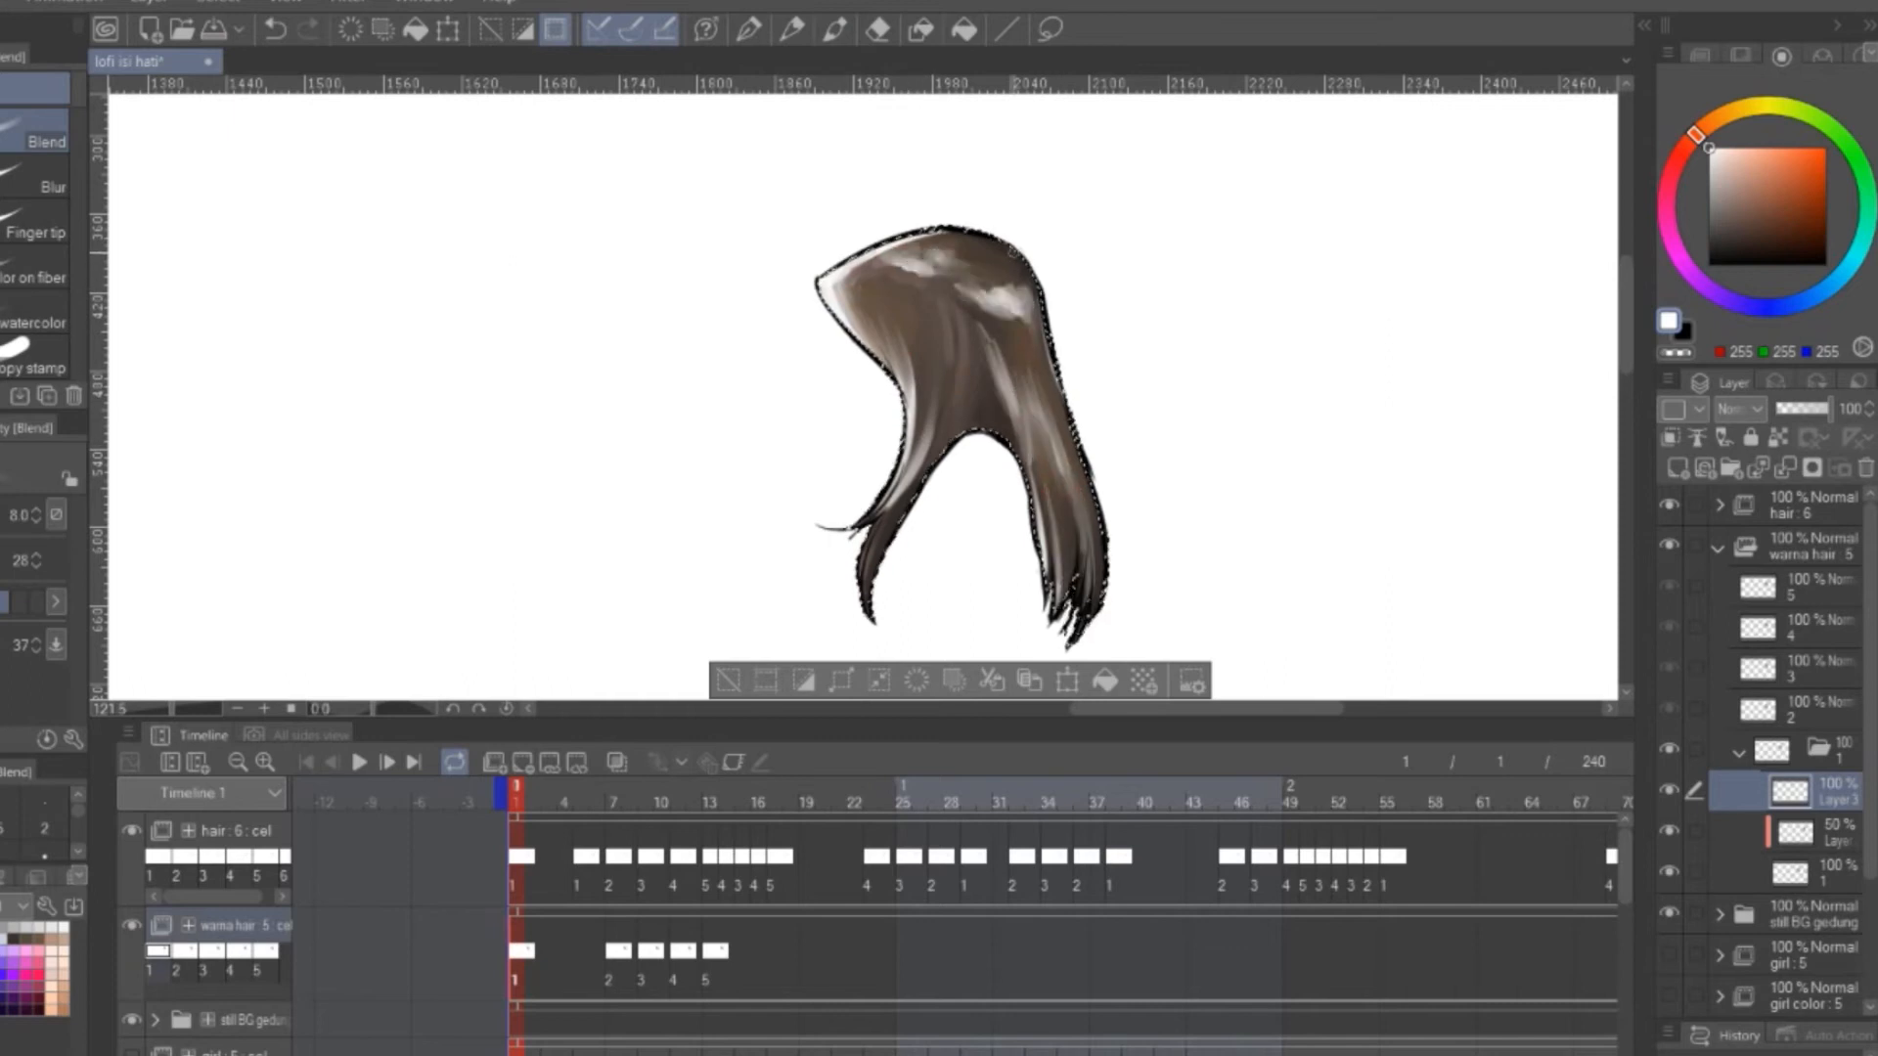
Collapse the warna hair folder, preview the hair animation, and clear the selection
{"action": "left_click", "coordinate": [1717, 547]}
{"action": "left_click", "coordinate": [359, 762]}
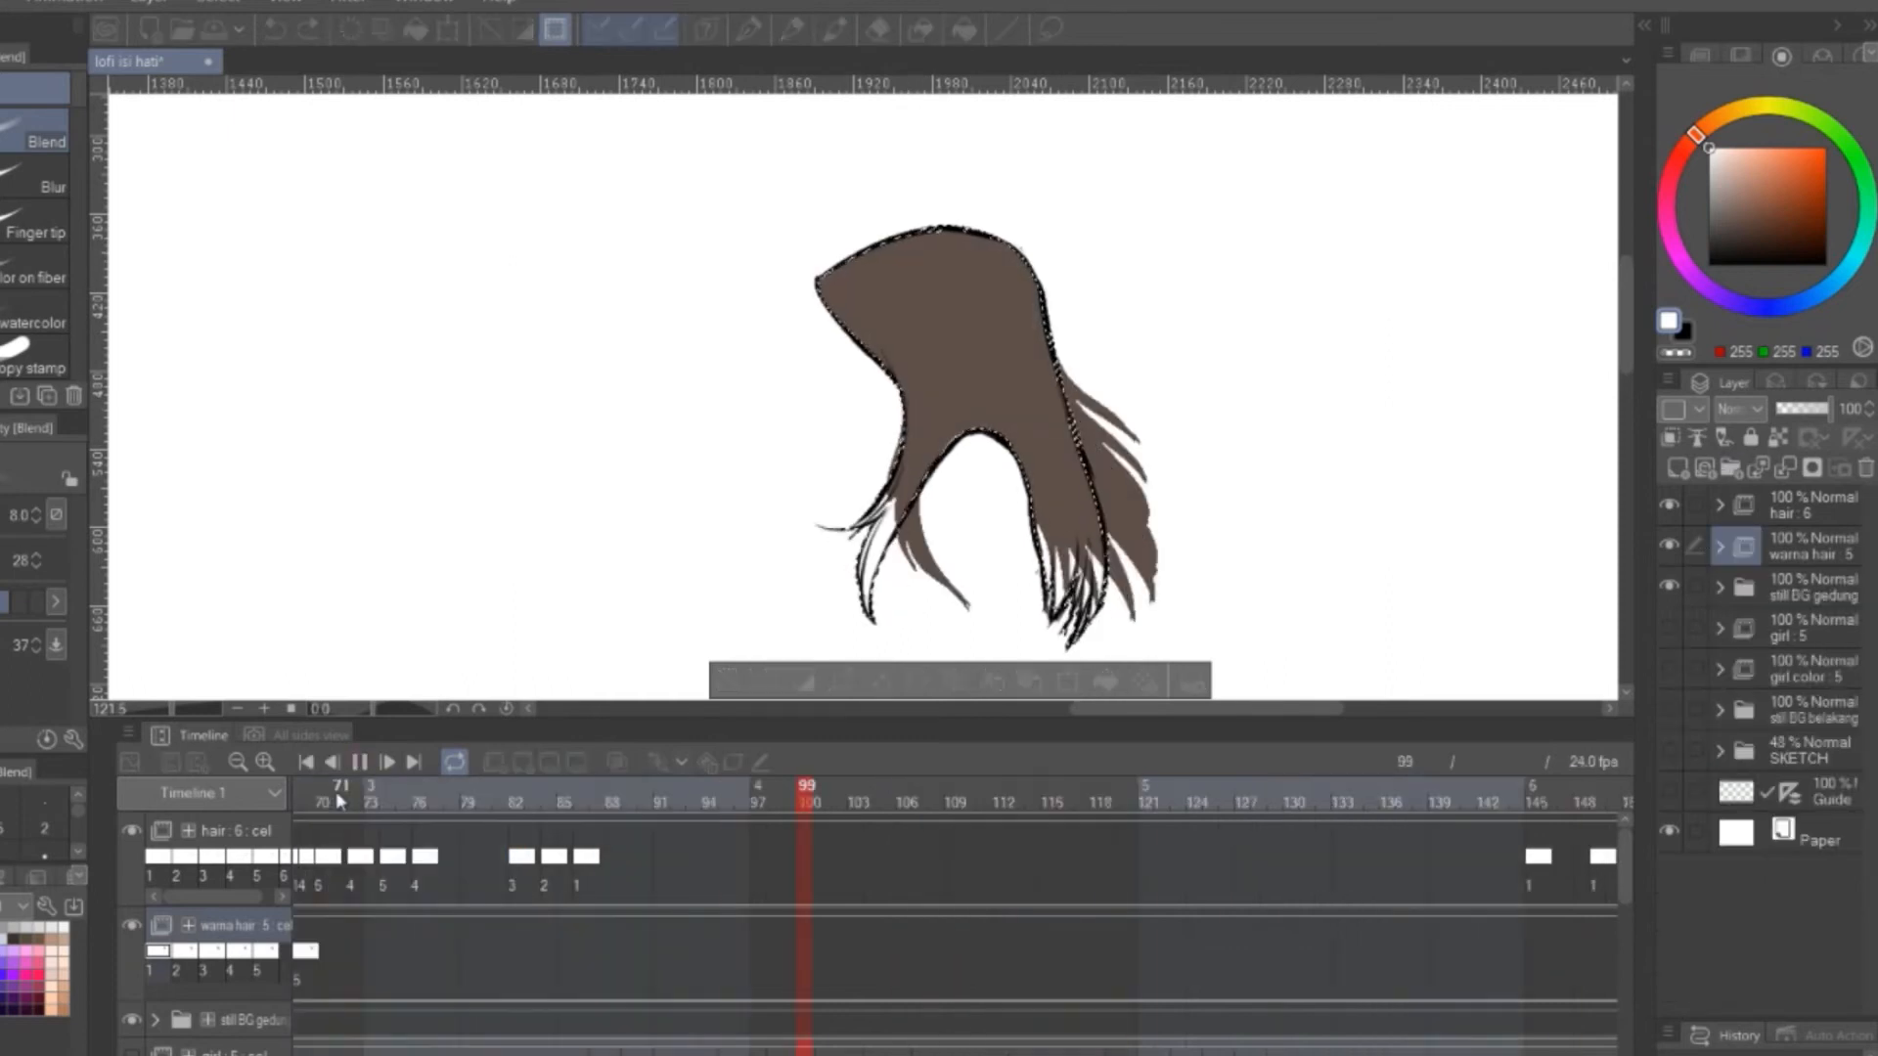
{"action": "left_click", "coordinate": [358, 759]}
{"action": "left_click", "coordinate": [729, 680]}
Show the girl and girl color folders and play back the animation with the coloured hair
{"action": "left_click", "coordinate": [1670, 628]}
{"action": "left_click", "coordinate": [1670, 664]}
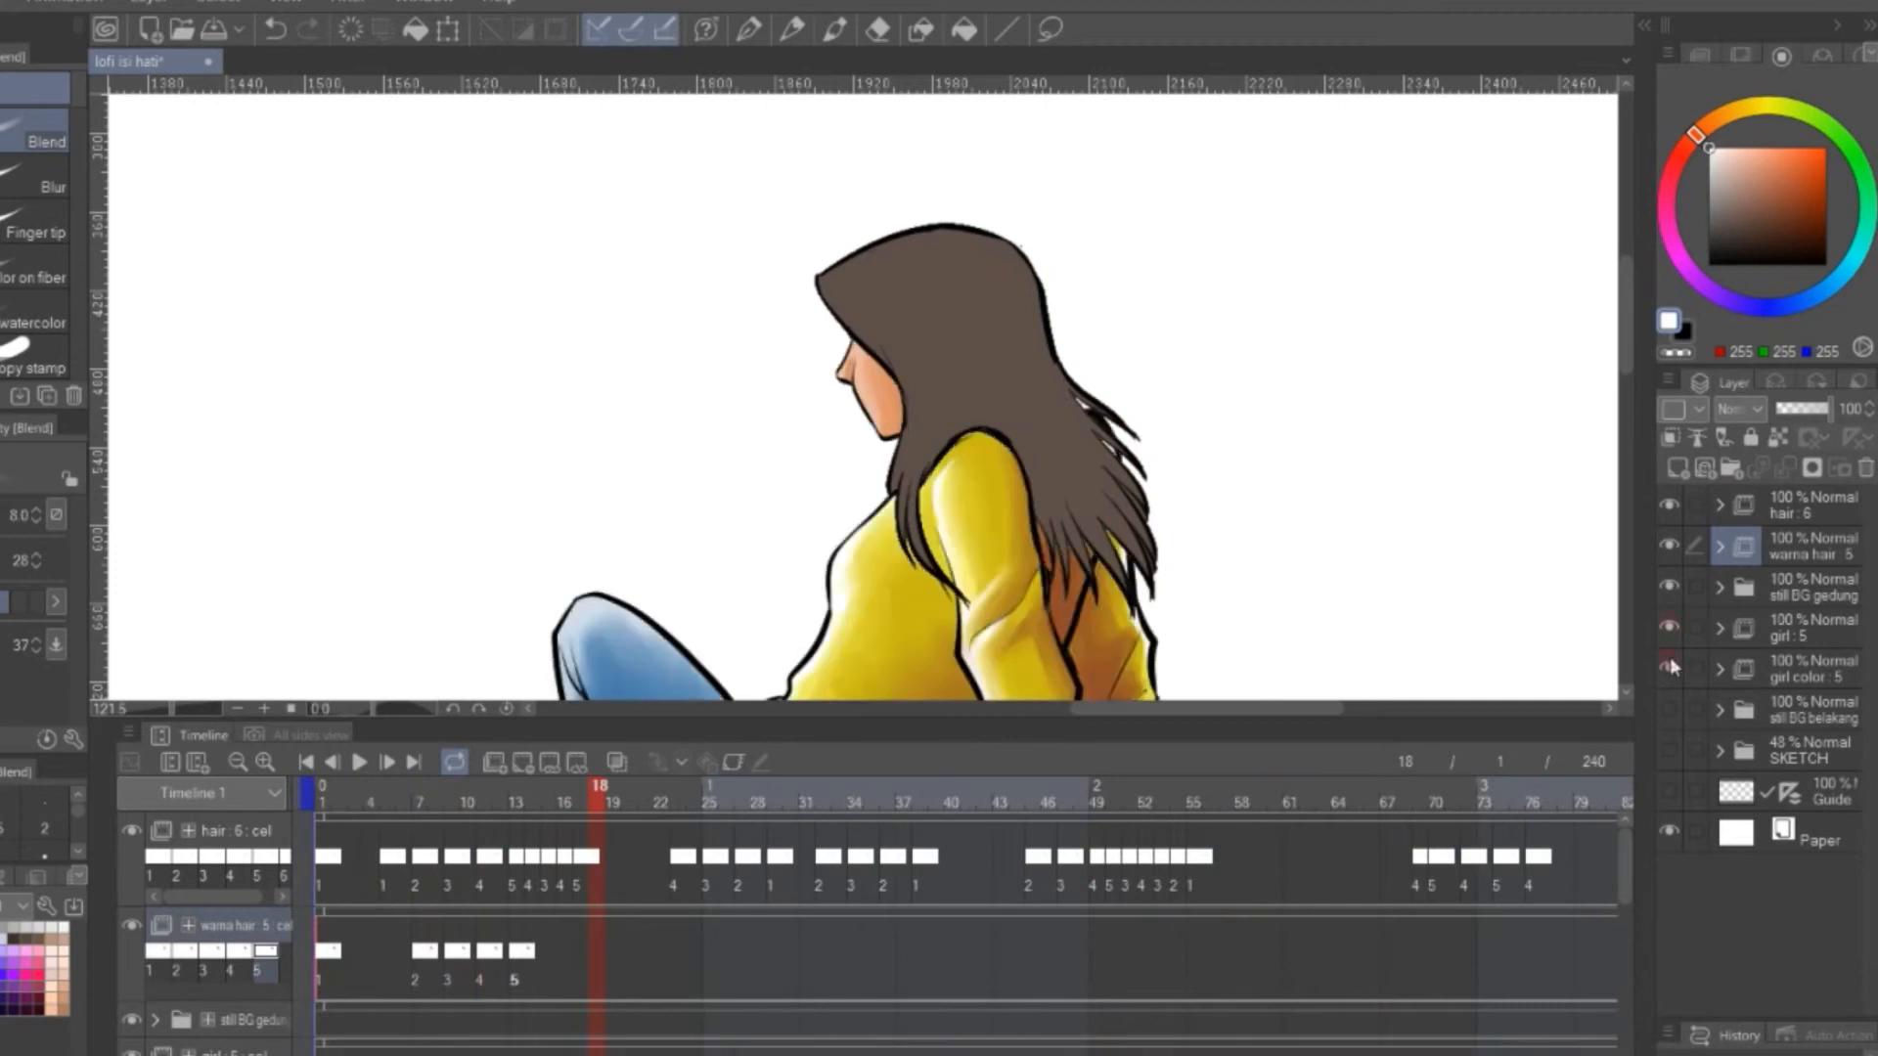
{"action": "scroll", "coordinate": [1257, 356], "scroll_direction": "down", "scroll_amount": 9}
{"action": "left_click", "coordinate": [358, 763]}
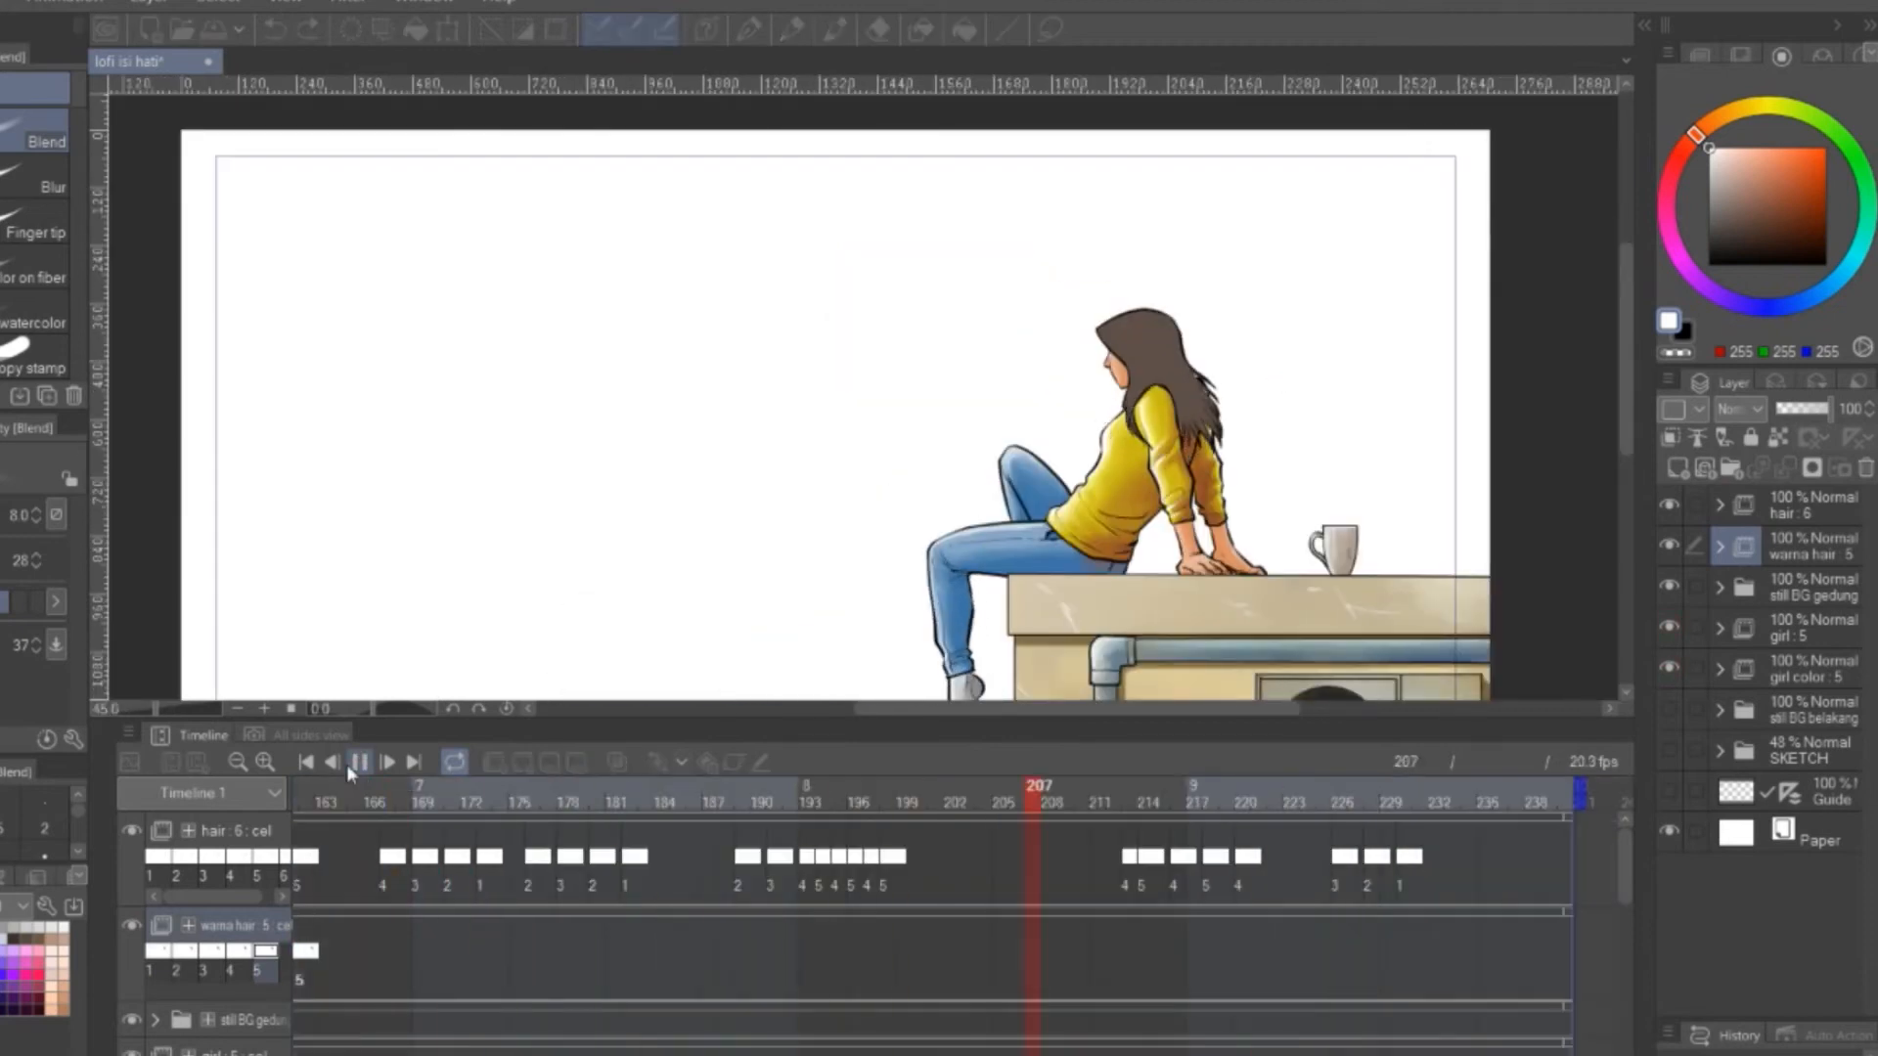
{"action": "left_click", "coordinate": [349, 763]}
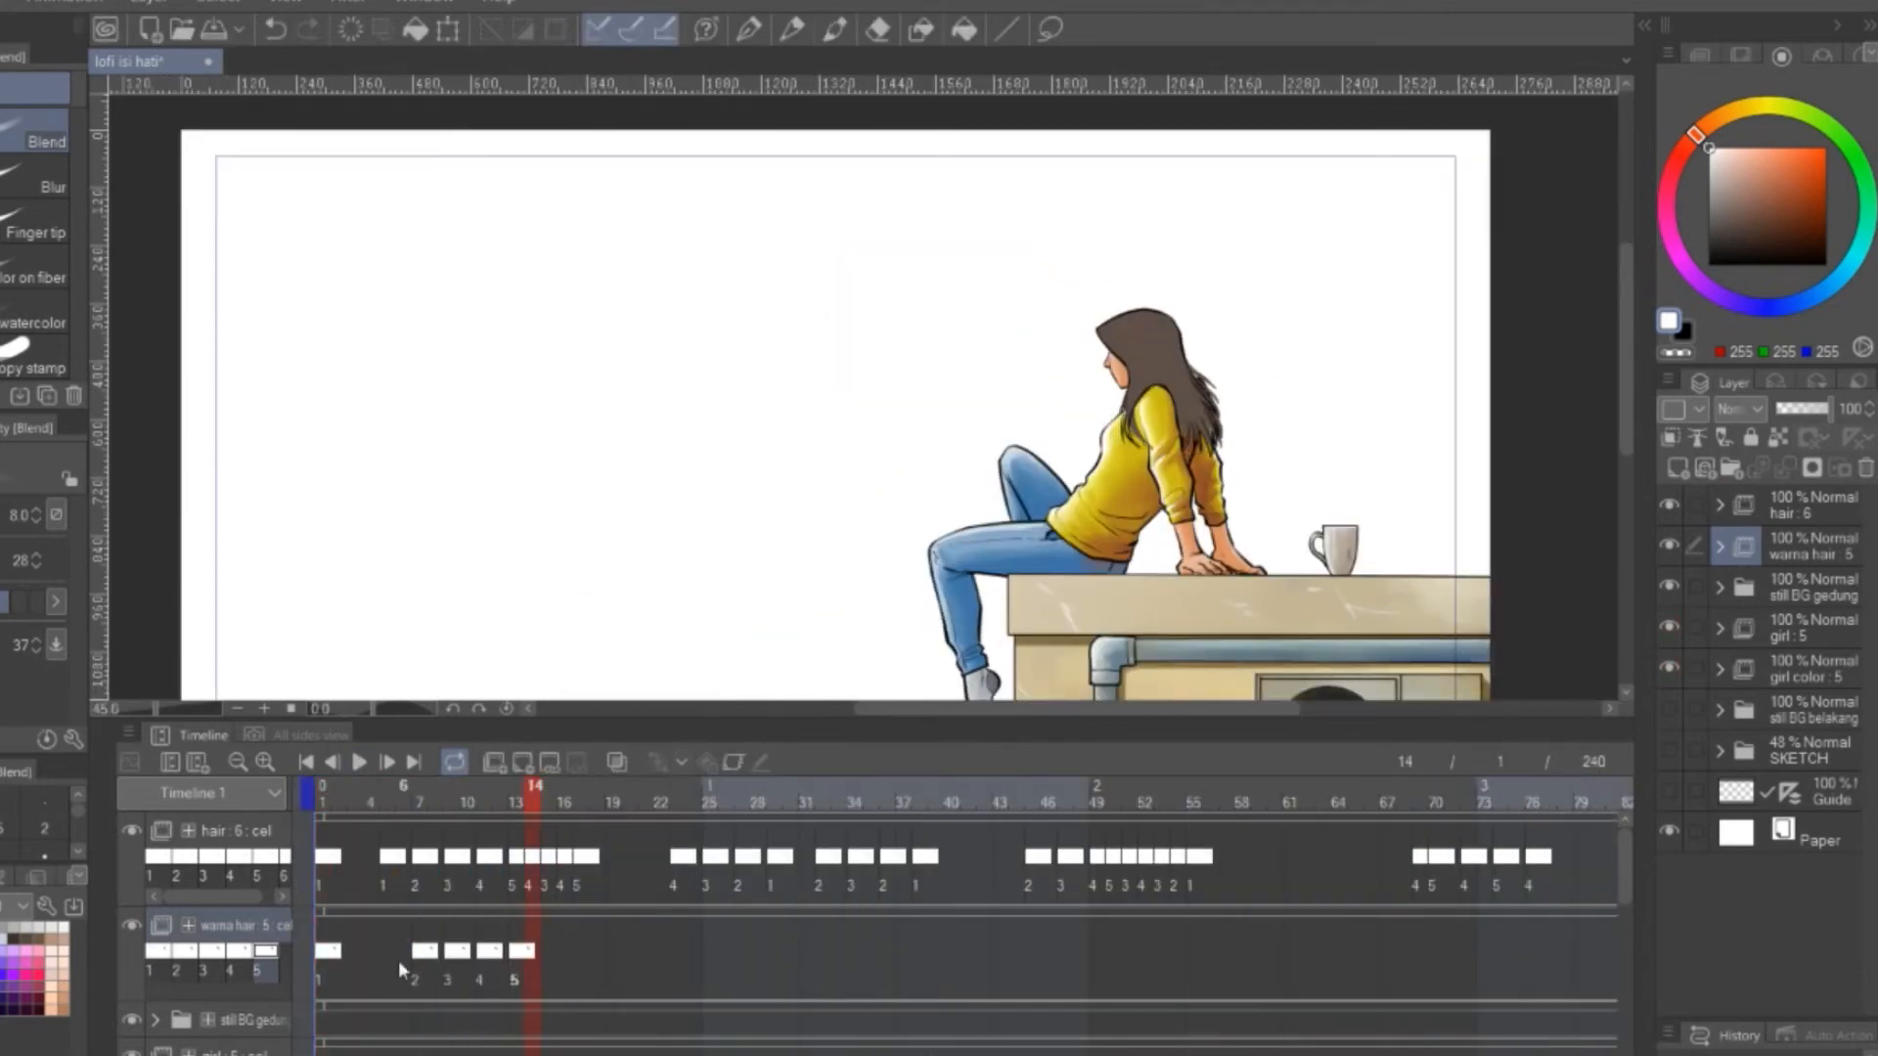
Assign cels 4, 3, 4 and 5 to frames 14 to 17 of the warna hair track, matching the hair line art
{"action": "left_click", "coordinate": [391, 954]}
{"action": "right_click", "coordinate": [538, 954]}
{"action": "left_click", "coordinate": [572, 497]}
{"action": "right_click", "coordinate": [554, 956]}
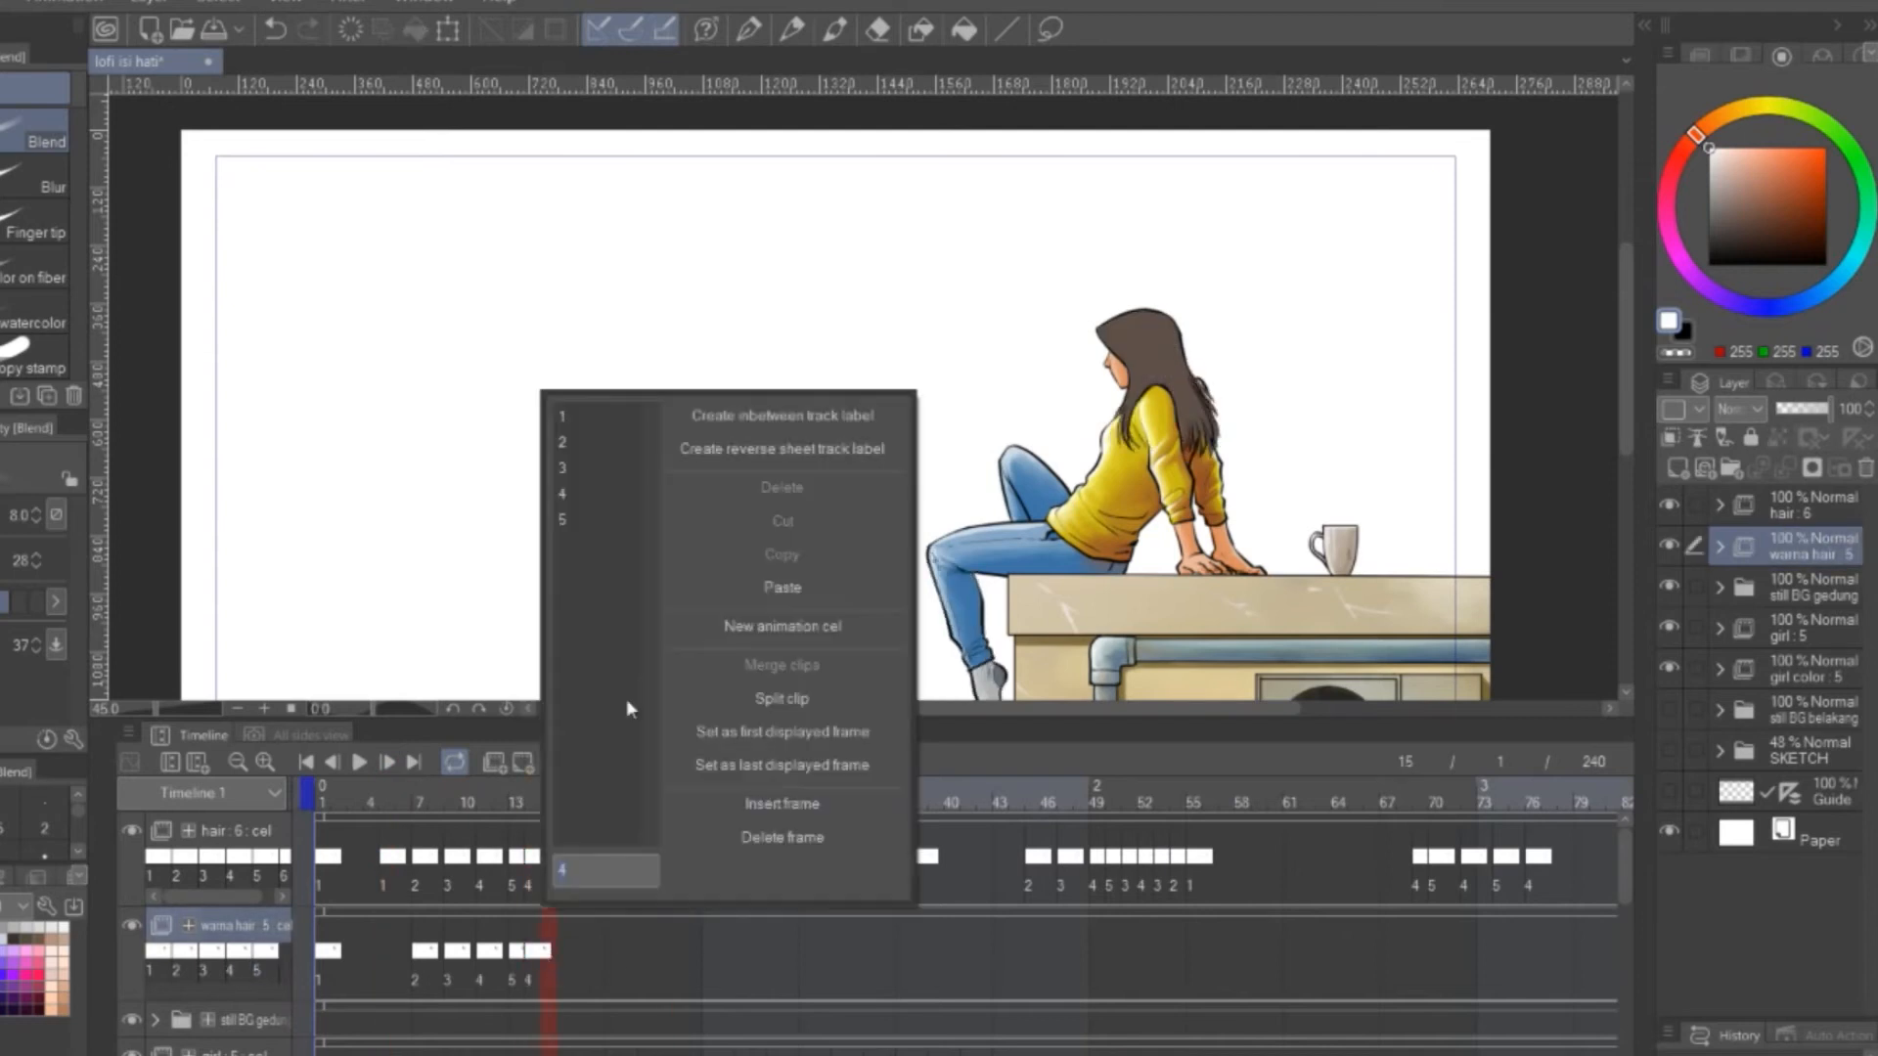
{"action": "left_click", "coordinate": [582, 470]}
{"action": "right_click", "coordinate": [570, 957]}
{"action": "left_click", "coordinate": [598, 497]}
{"action": "right_click", "coordinate": [577, 955]}
{"action": "left_click", "coordinate": [609, 523]}
Assign cels 4, 3, 2 and 1 to frames 23, 25, 27 and 29 of the warna hair track
{"action": "right_click", "coordinate": [677, 955]}
{"action": "left_click", "coordinate": [719, 501]}
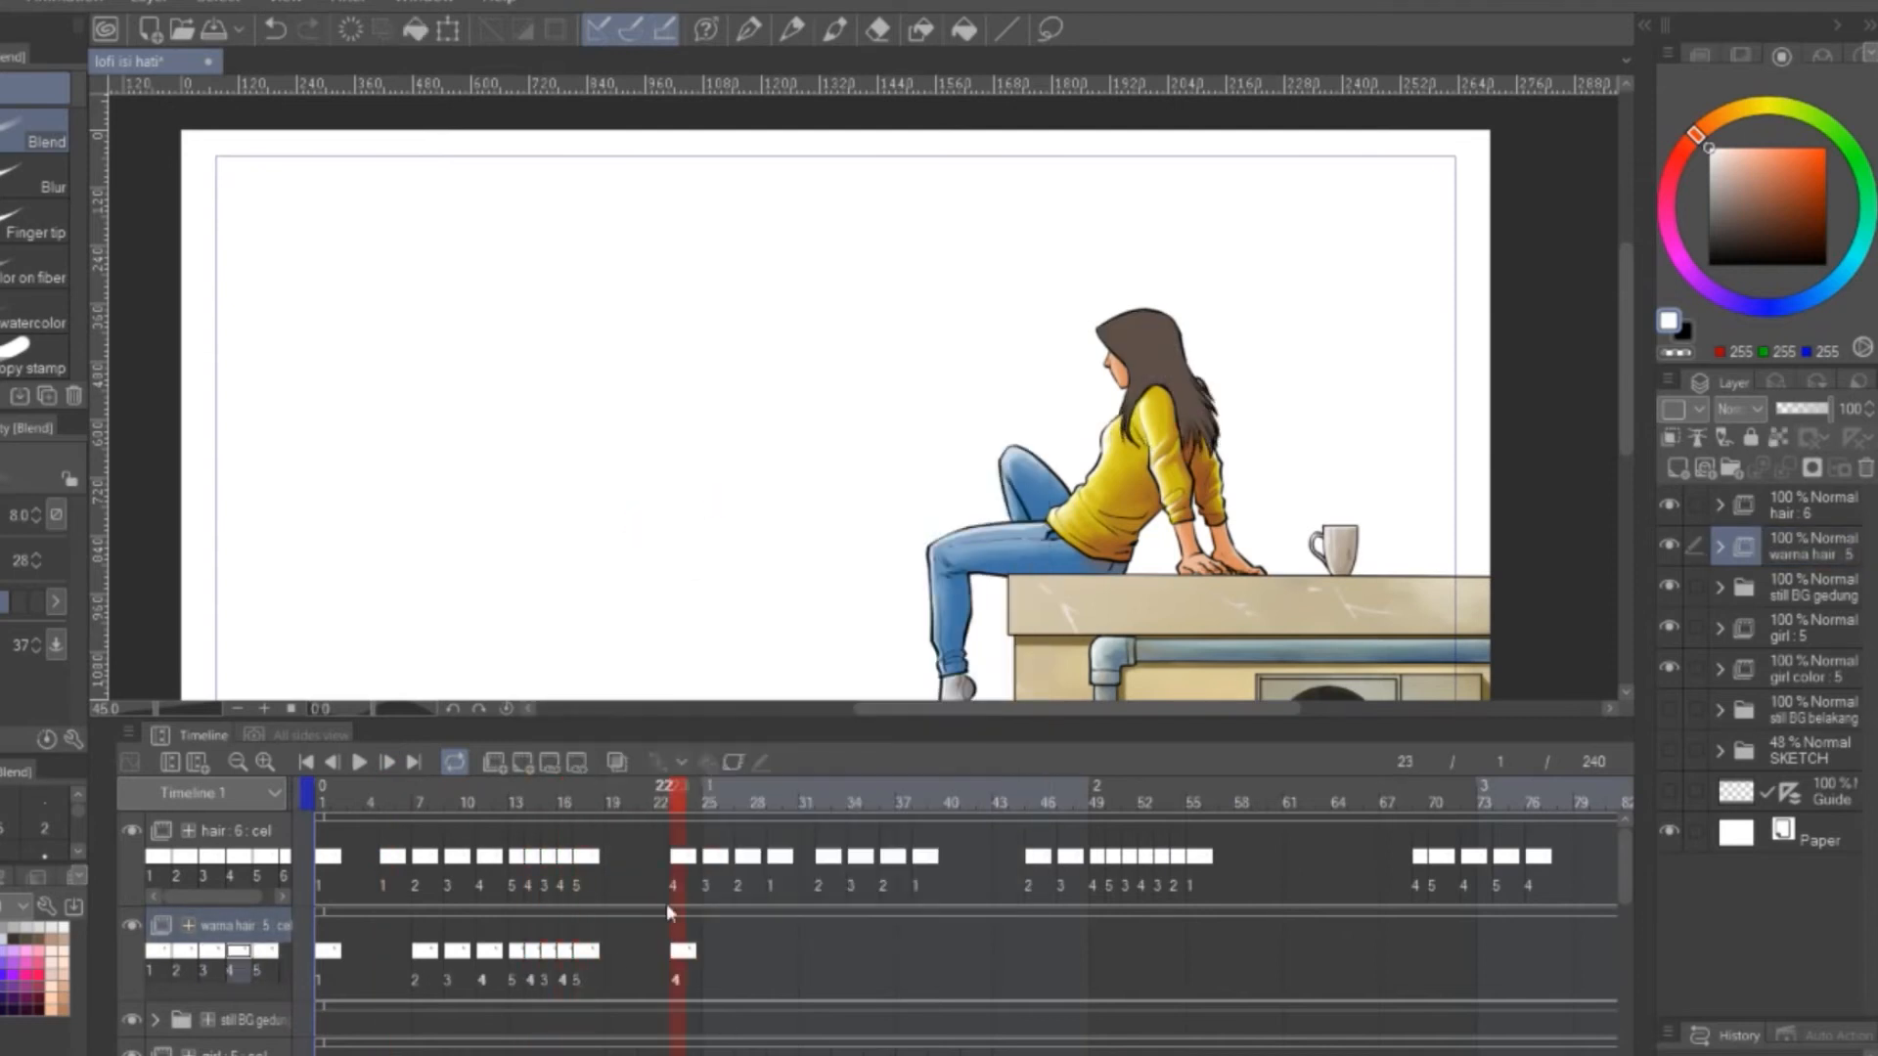
{"action": "right_click", "coordinate": [712, 953]}
{"action": "left_click", "coordinate": [763, 478]}
{"action": "right_click", "coordinate": [744, 954]}
{"action": "left_click", "coordinate": [761, 453]}
{"action": "right_click", "coordinate": [776, 954]}
{"action": "left_click", "coordinate": [808, 423]}
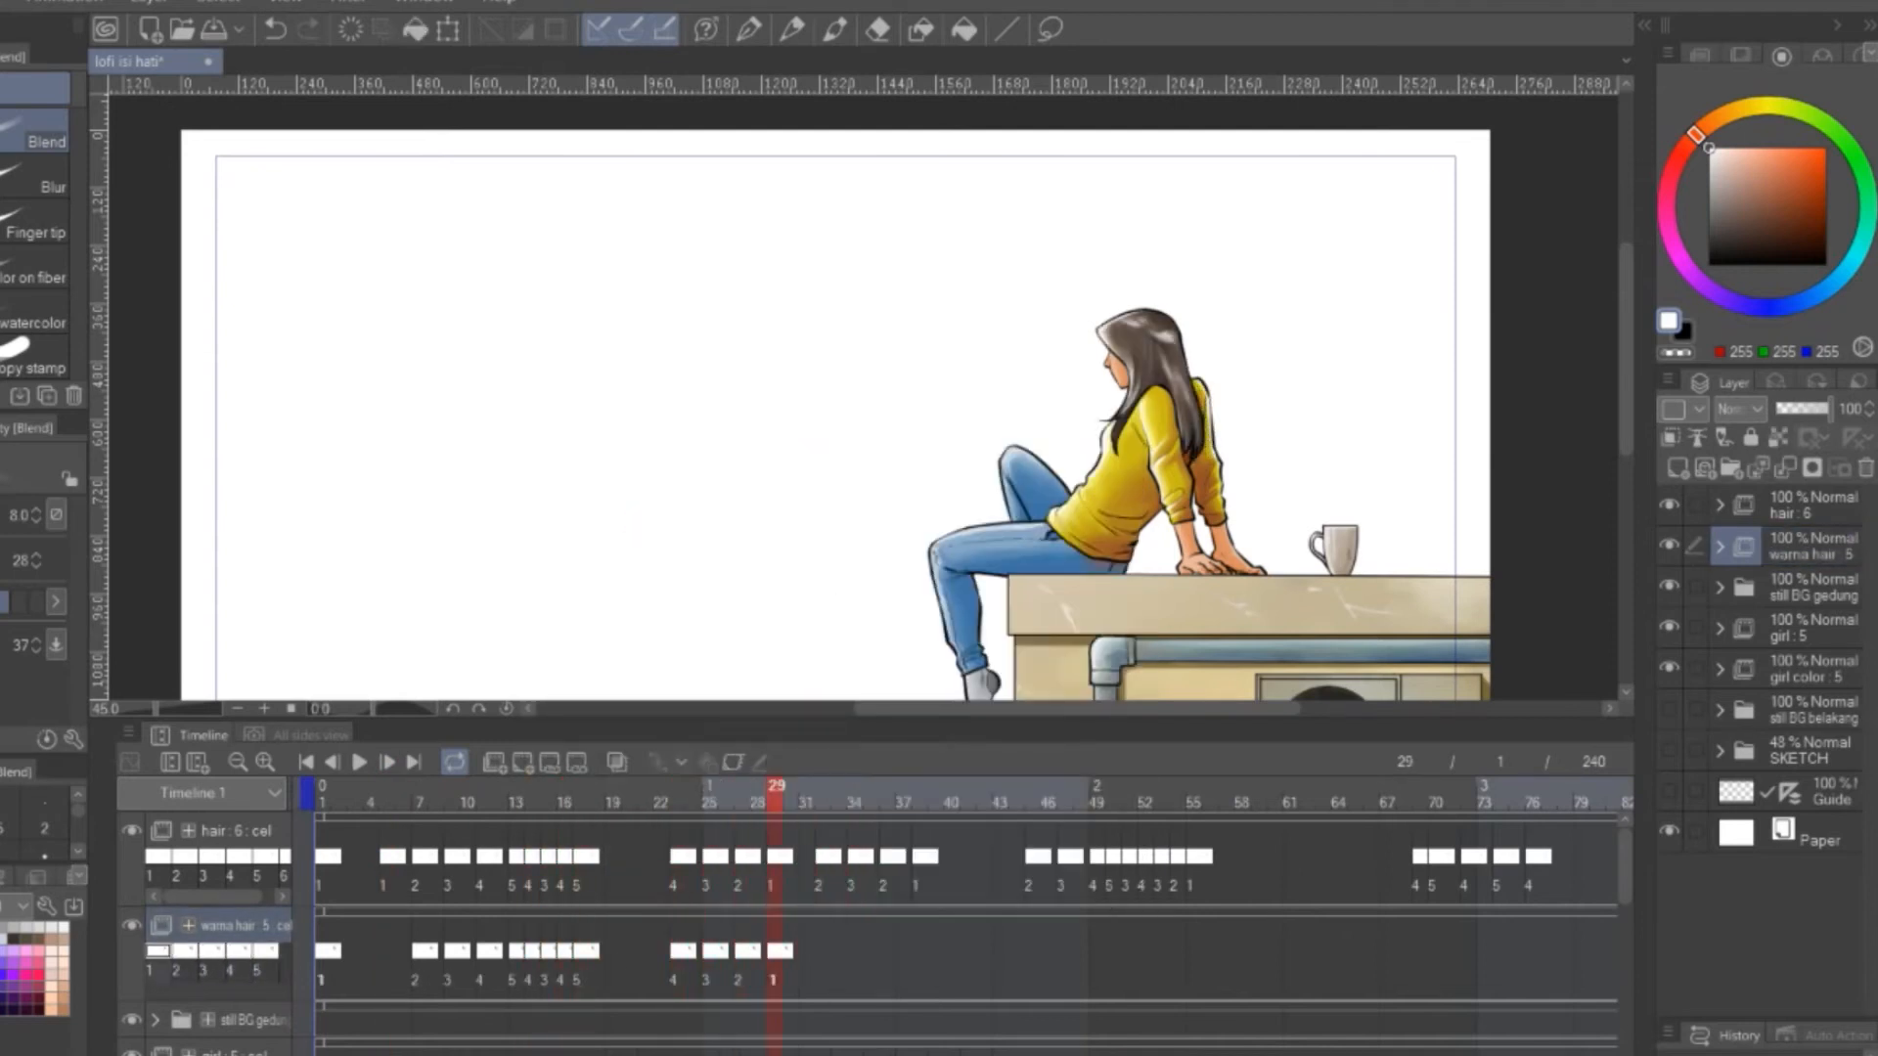
Assign cels 2, 3, 2 and 1 to frames 32, 34, 36 and 38 of the warna hair track
{"action": "scroll", "coordinate": [871, 954], "scroll_direction": "right", "scroll_amount": 5}
{"action": "scroll", "coordinate": [870, 953], "scroll_direction": "left", "scroll_amount": 4}
{"action": "right_click", "coordinate": [675, 952]}
{"action": "left_click", "coordinate": [694, 442]}
{"action": "right_click", "coordinate": [708, 952]}
{"action": "left_click", "coordinate": [729, 469]}
{"action": "right_click", "coordinate": [732, 953]}
{"action": "right_click", "coordinate": [740, 953]}
{"action": "left_click", "coordinate": [759, 443]}
{"action": "right_click", "coordinate": [773, 955]}
{"action": "left_click", "coordinate": [792, 421]}
Assign cels 2, 3, 4 and 5 to frames 45, 47, 49 and 50 of the warna hair track
{"action": "right_click", "coordinate": [886, 954]}
{"action": "left_click", "coordinate": [902, 444]}
{"action": "right_click", "coordinate": [918, 954]}
{"action": "left_click", "coordinate": [962, 474]}
{"action": "right_click", "coordinate": [947, 955]}
{"action": "left_click", "coordinate": [971, 494]}
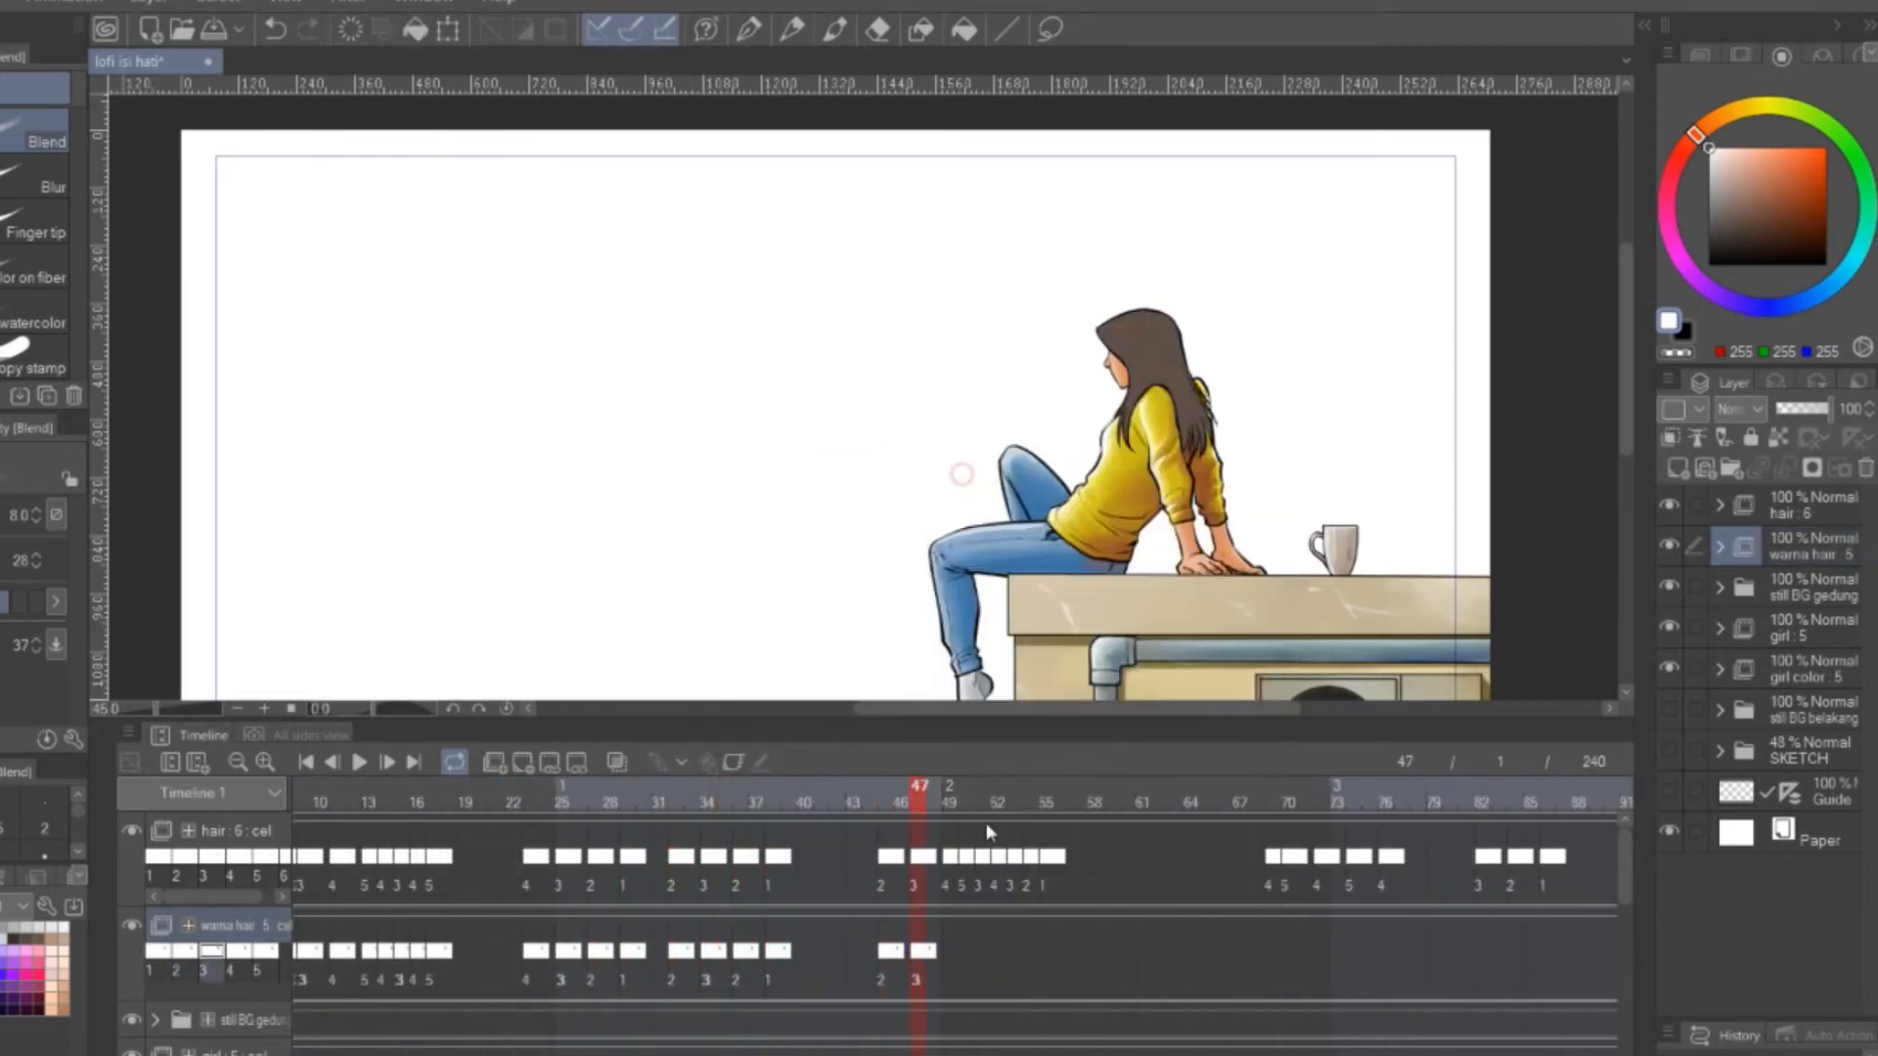
{"action": "right_click", "coordinate": [964, 954]}
{"action": "left_click", "coordinate": [987, 520]}
Assign cels 3, 4, 3, 2 and 1 to frames 51 to 55 of the warna hair track
{"action": "right_click", "coordinate": [981, 955]}
{"action": "left_click", "coordinate": [1004, 469]}
{"action": "right_click", "coordinate": [995, 953]}
{"action": "right_click", "coordinate": [1012, 954]}
{"action": "left_click", "coordinate": [1031, 470]}
{"action": "right_click", "coordinate": [1027, 953]}
{"action": "left_click", "coordinate": [1048, 443]}
{"action": "right_click", "coordinate": [1045, 954]}
{"action": "left_click", "coordinate": [1064, 421]}
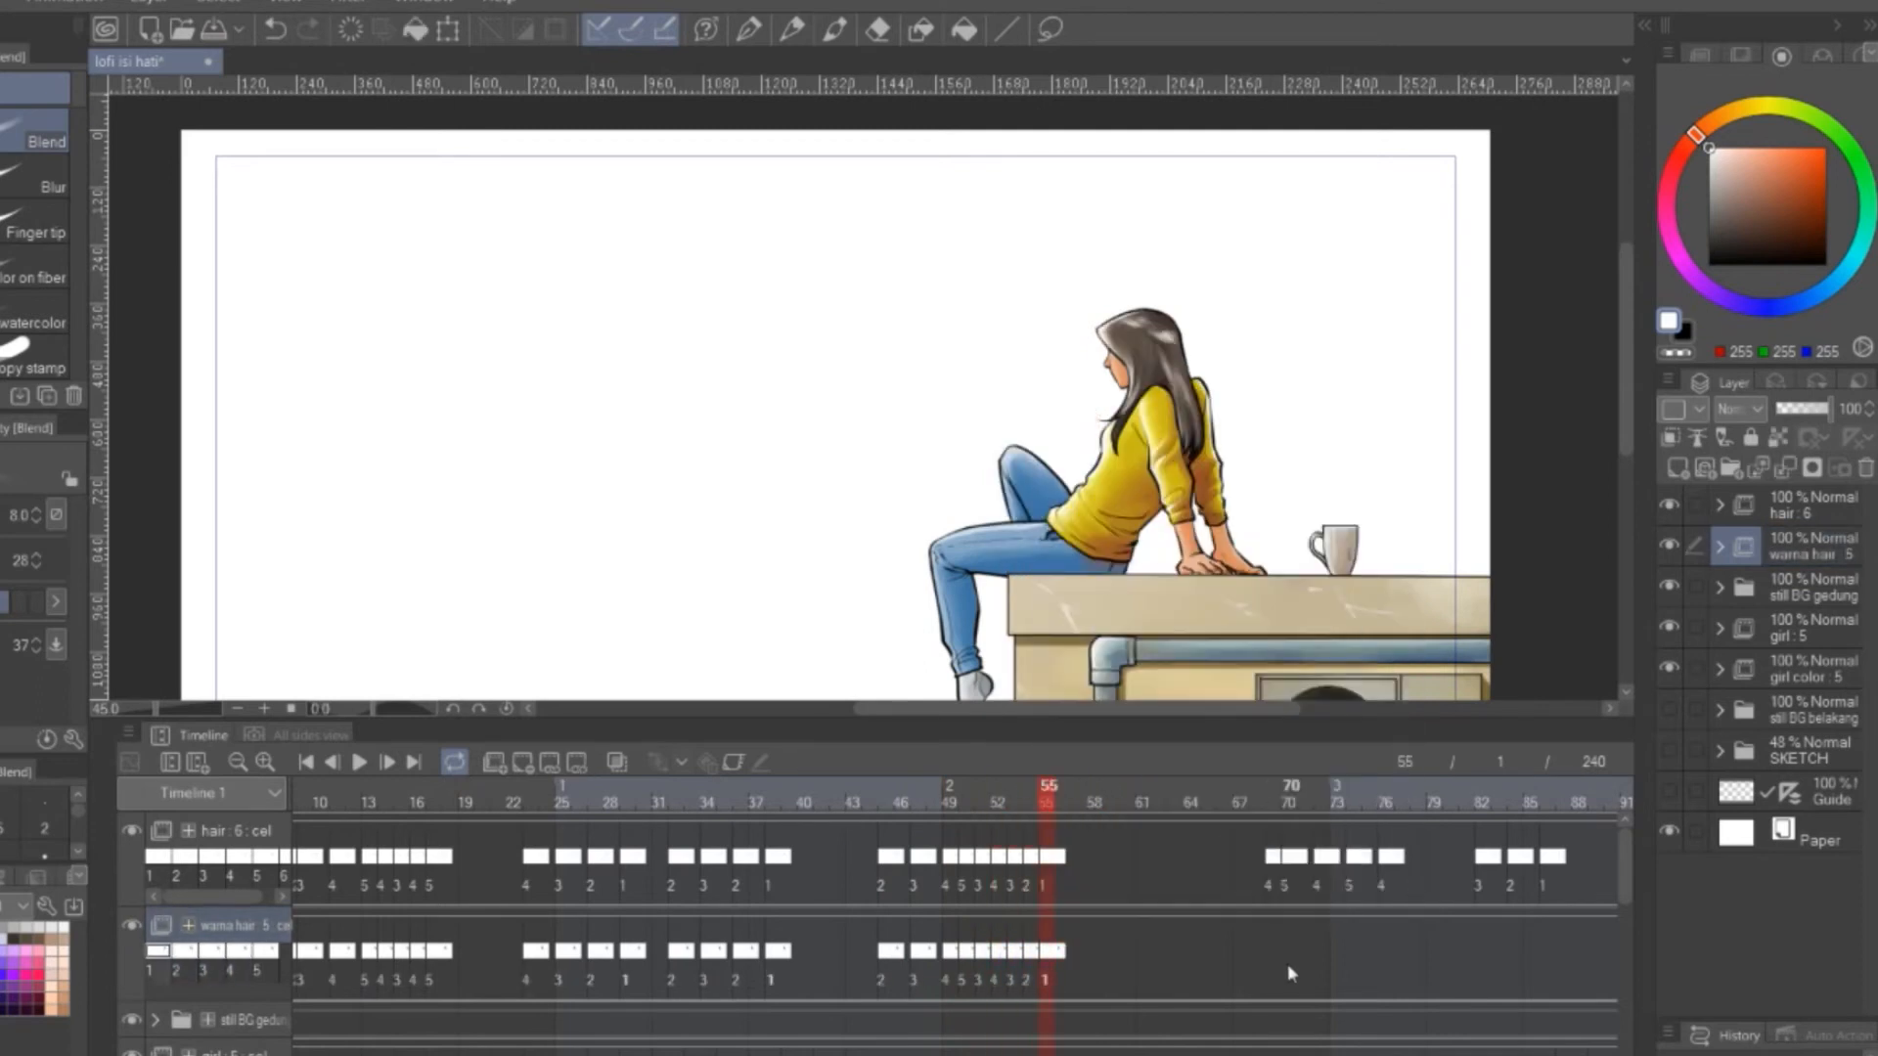
Assign cels 4, 5, 4 and 5 to frames 69, 70, 72 and 74 of the warna hair track
{"action": "left_click", "coordinate": [1292, 494]}
{"action": "right_click", "coordinate": [1285, 955]}
{"action": "left_click", "coordinate": [1308, 520]}
{"action": "right_click", "coordinate": [1319, 955]}
{"action": "left_click", "coordinate": [1347, 496]}
{"action": "right_click", "coordinate": [1353, 955]}
{"action": "left_click", "coordinate": [1372, 519]}
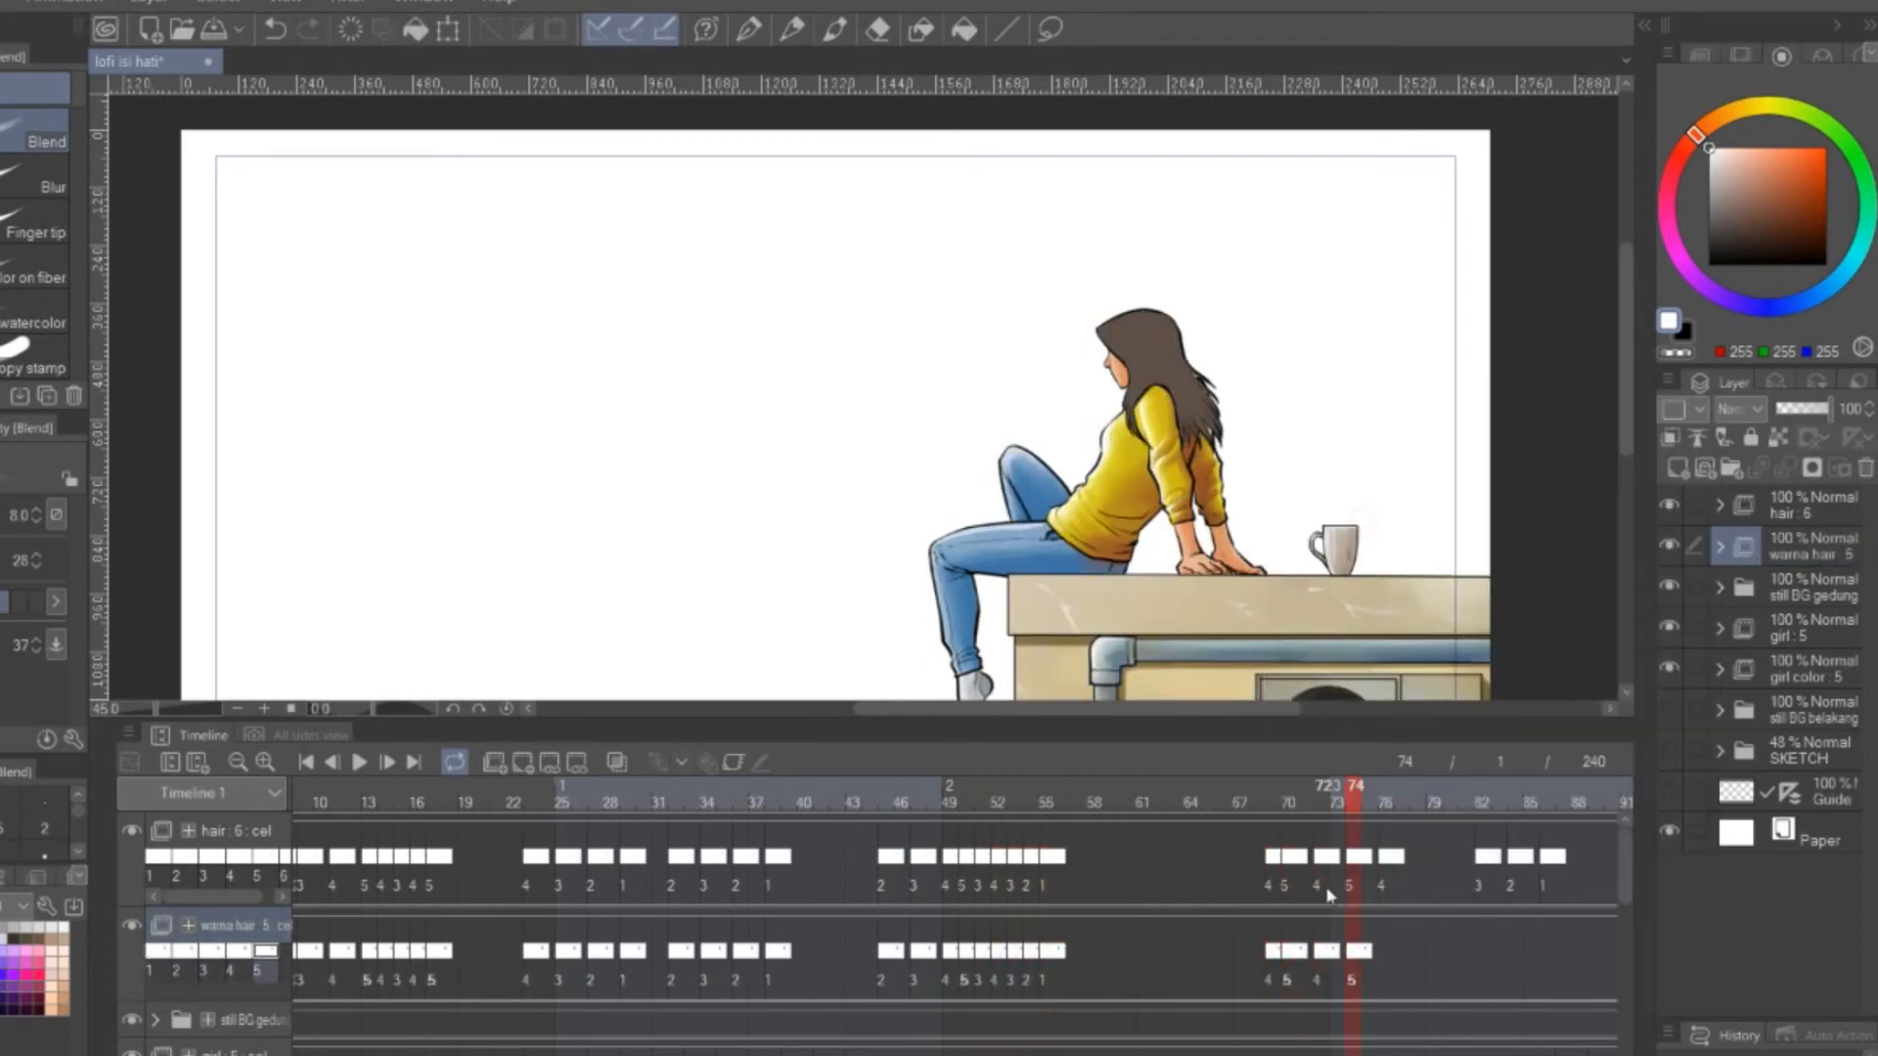
Assign cels 3, 2 and 1 to frames 82, 84 and 86 of the warna hair track
{"action": "right_click", "coordinate": [1483, 955]}
{"action": "left_click", "coordinate": [1502, 470]}
{"action": "right_click", "coordinate": [1515, 954]}
{"action": "left_click", "coordinate": [1535, 445]}
{"action": "right_click", "coordinate": [1546, 954]}
{"action": "left_click", "coordinate": [1566, 421]}
Copy the assigned run of warna hair frames and paste it further along the same track
{"action": "left_click_drag", "start_coordinate": [867, 1055], "coordinate": [1023, 1055]}
{"action": "left_click_drag", "start_coordinate": [1195, 960], "coordinate": [202, 987]}
{"action": "right_click", "coordinate": [750, 931]}
{"action": "left_click", "coordinate": [975, 559]}
{"action": "left_click_drag", "start_coordinate": [665, 1055], "coordinate": [1244, 1055]}
{"action": "right_click", "coordinate": [981, 953]}
{"action": "left_click", "coordinate": [1189, 590]}
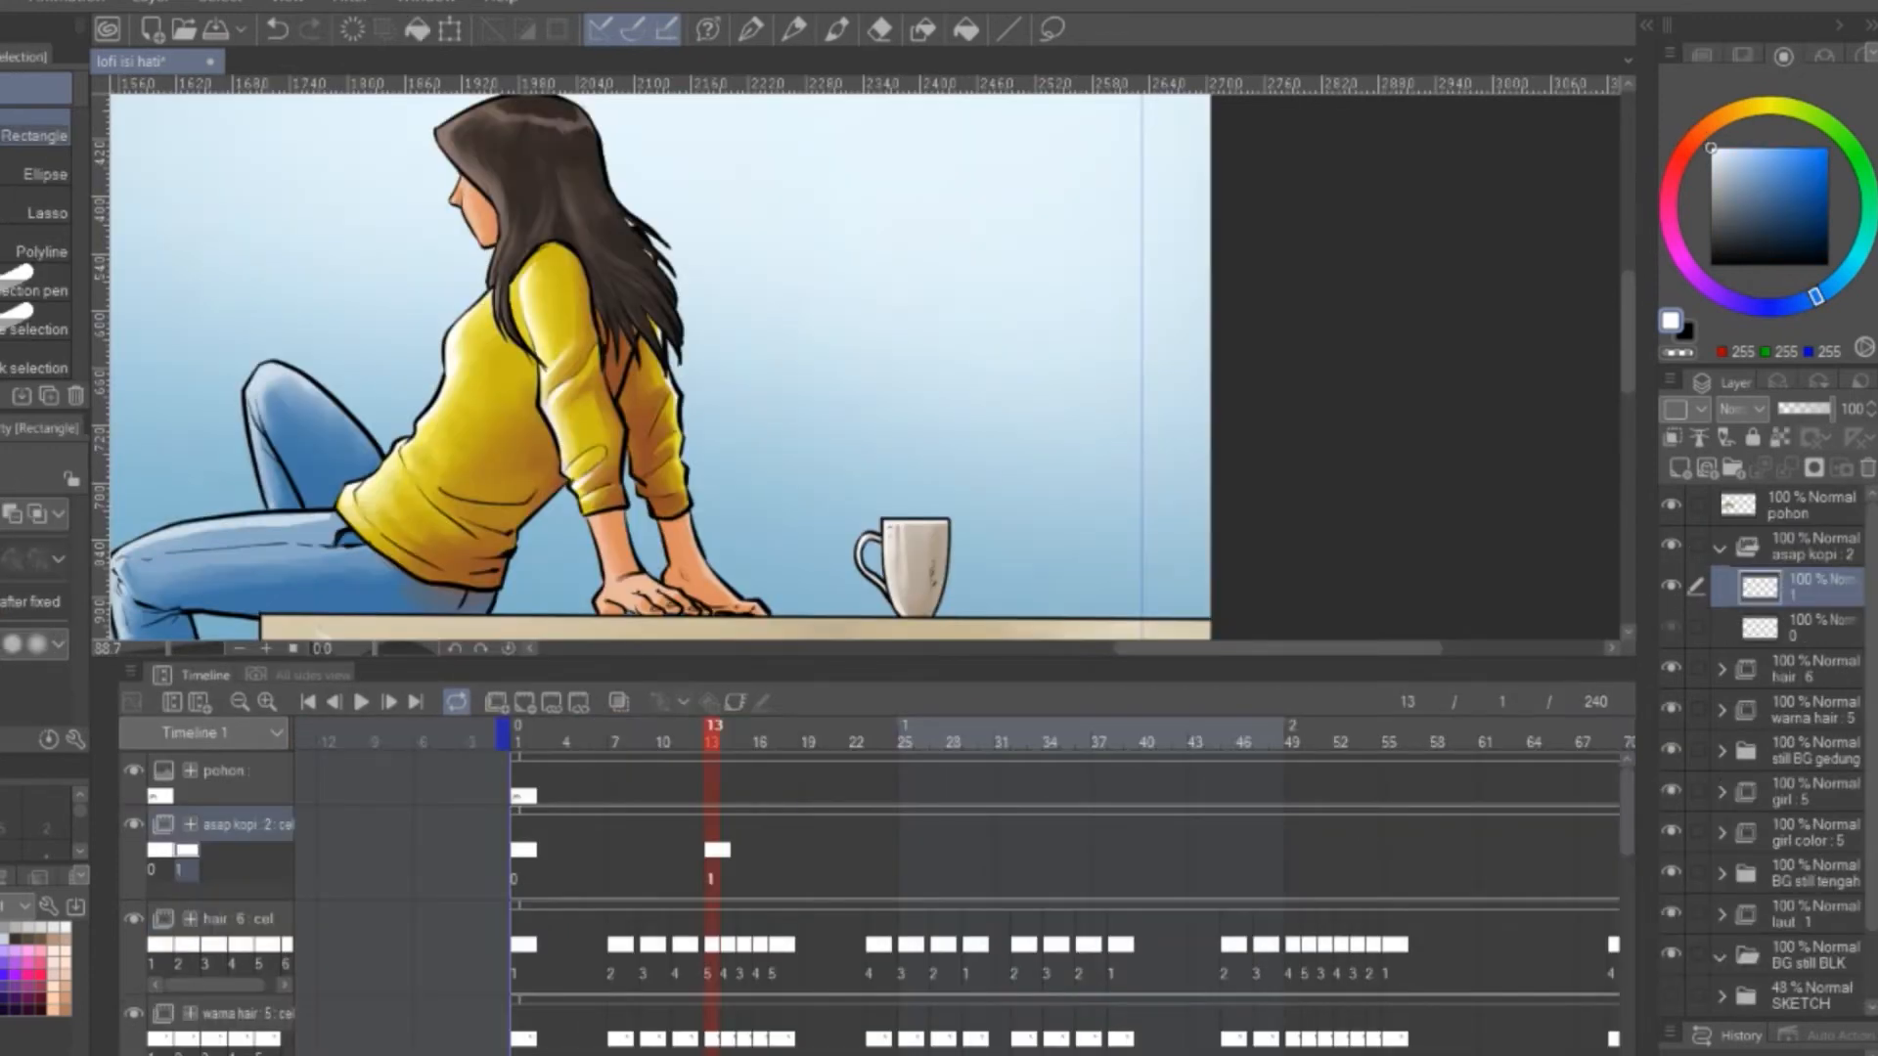
Paint white steam rising from the mug on the asap kopi track, adding new cels at frames 15 and 17
{"action": "key", "text": "b"}
{"action": "scroll", "coordinate": [952, 323], "scroll_direction": "up", "scroll_amount": 3}
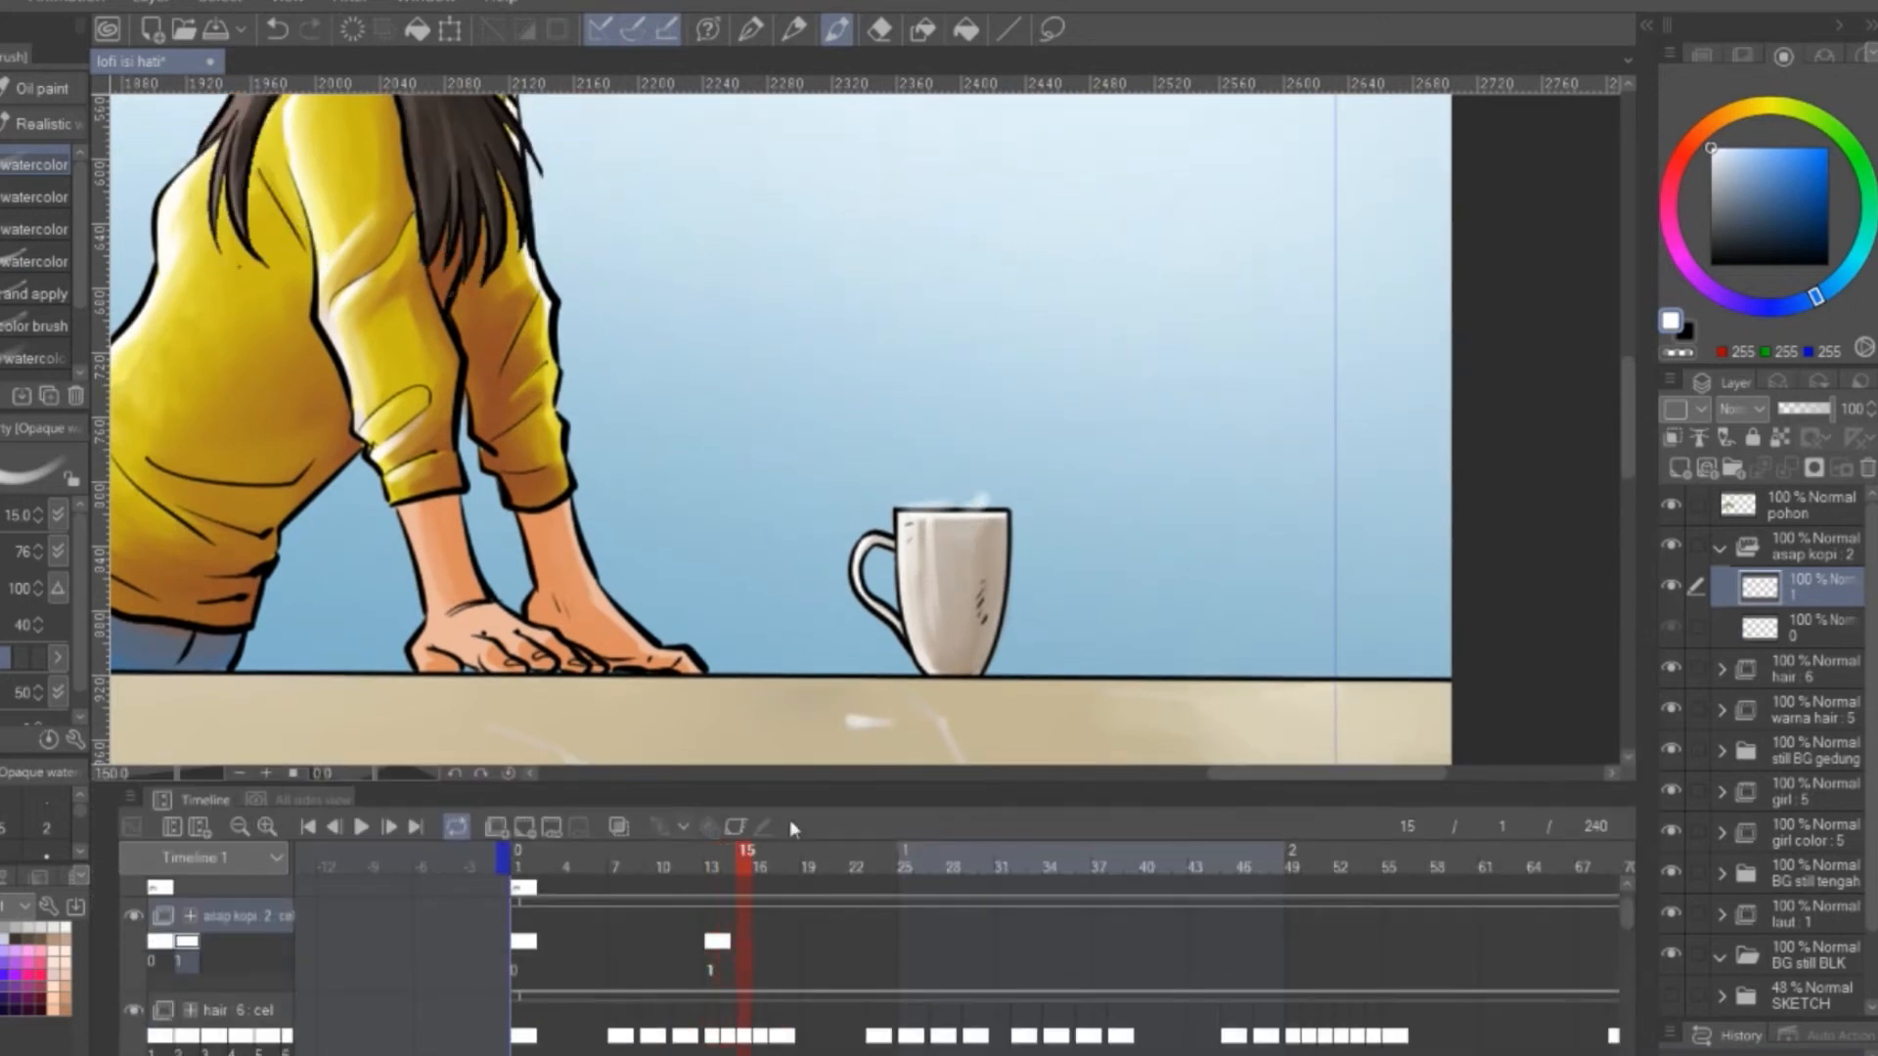
{"action": "left_click_drag", "start_coordinate": [967, 498], "coordinate": [987, 483]}
{"action": "key", "text": "Right"}
{"action": "key", "text": "Right"}
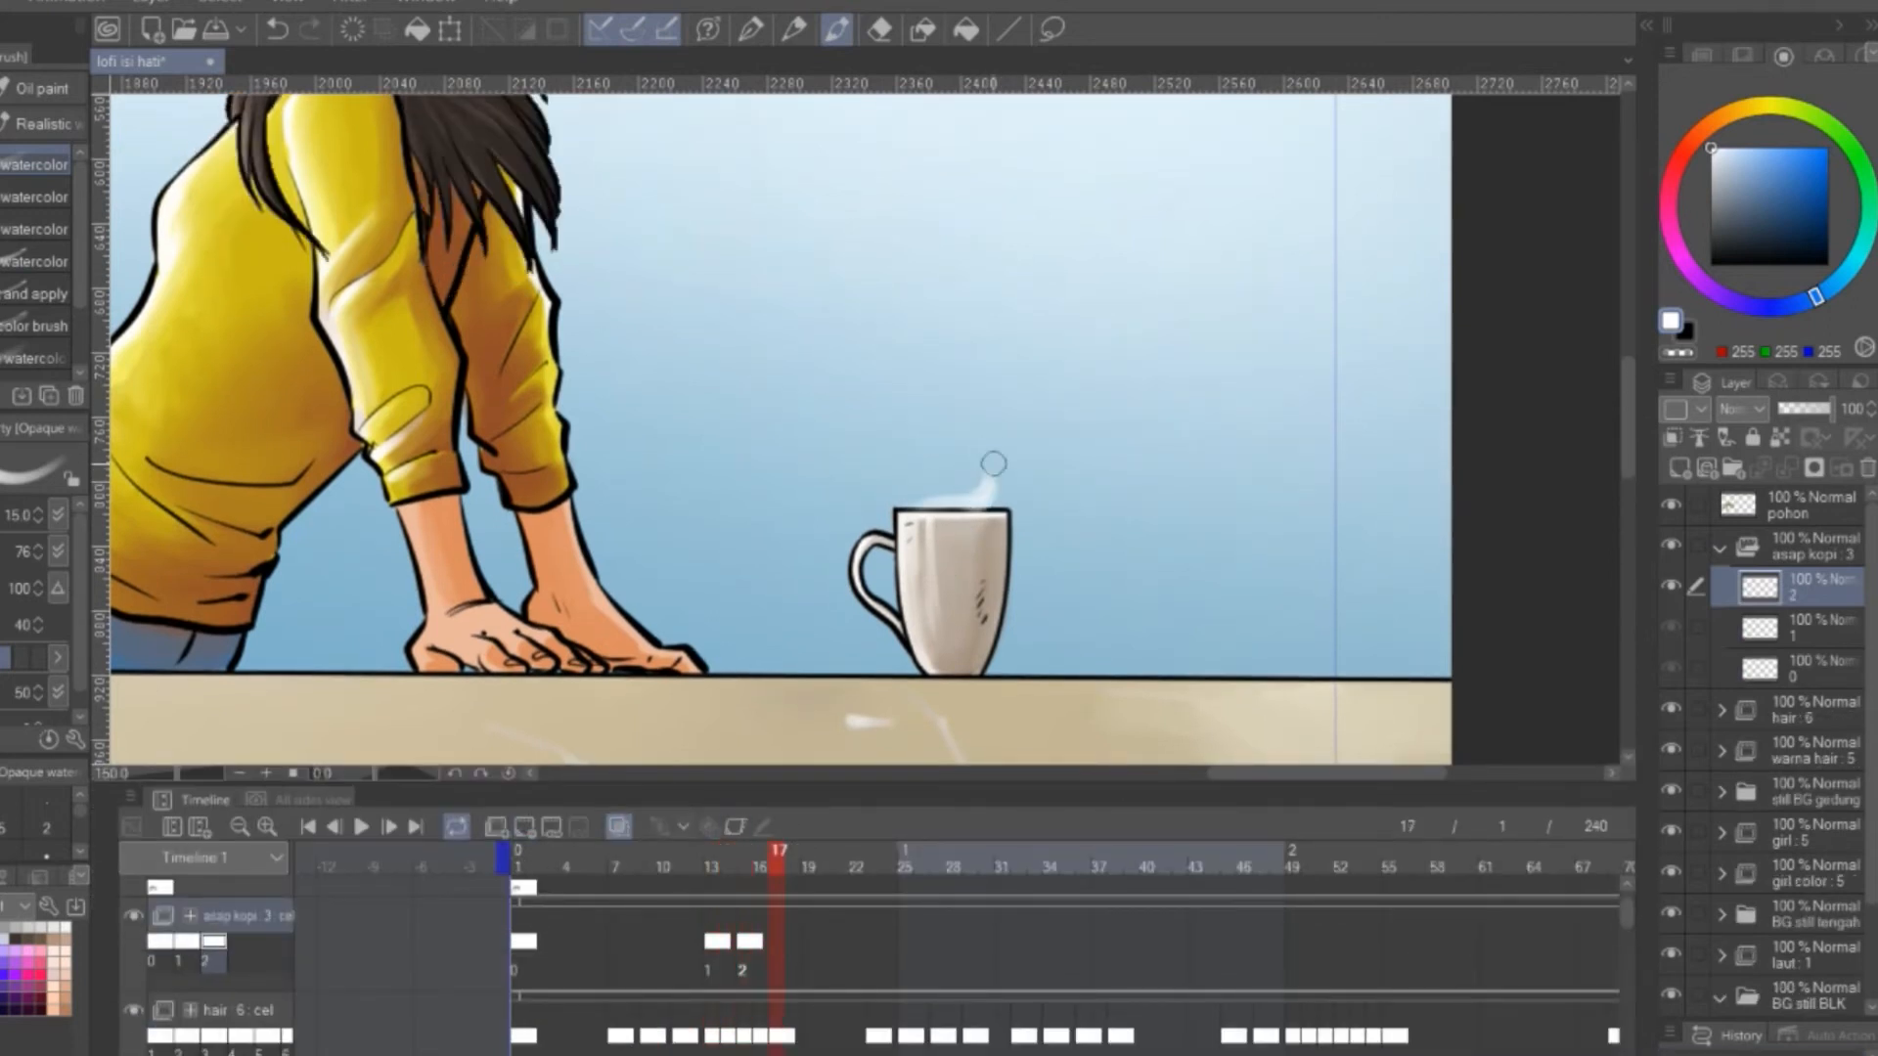
{"action": "left_click", "coordinate": [526, 830]}
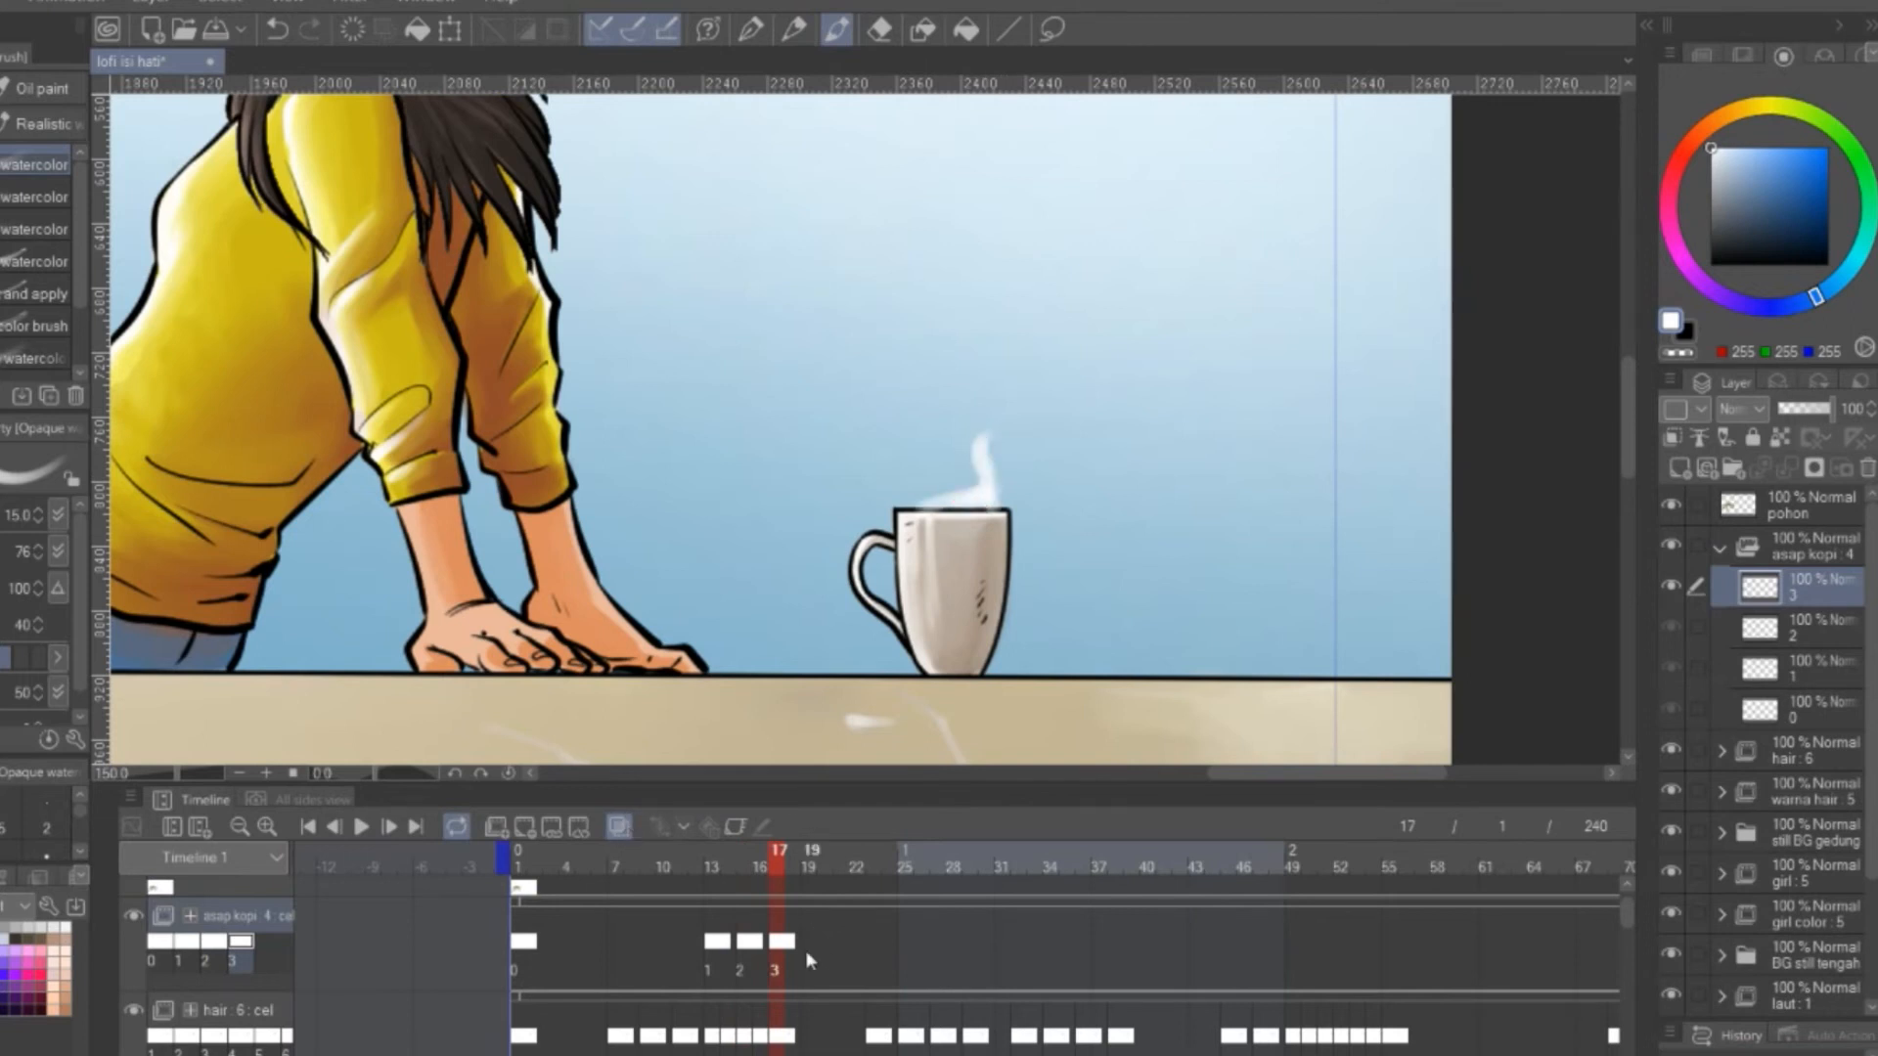
Add new asap kopi cels at frames 19 and 21 and paint the white steam rising higher above the mug
{"action": "left_click", "coordinate": [808, 955]}
{"action": "left_click", "coordinate": [526, 829]}
{"action": "left_click", "coordinate": [842, 945]}
{"action": "left_click", "coordinate": [527, 830]}
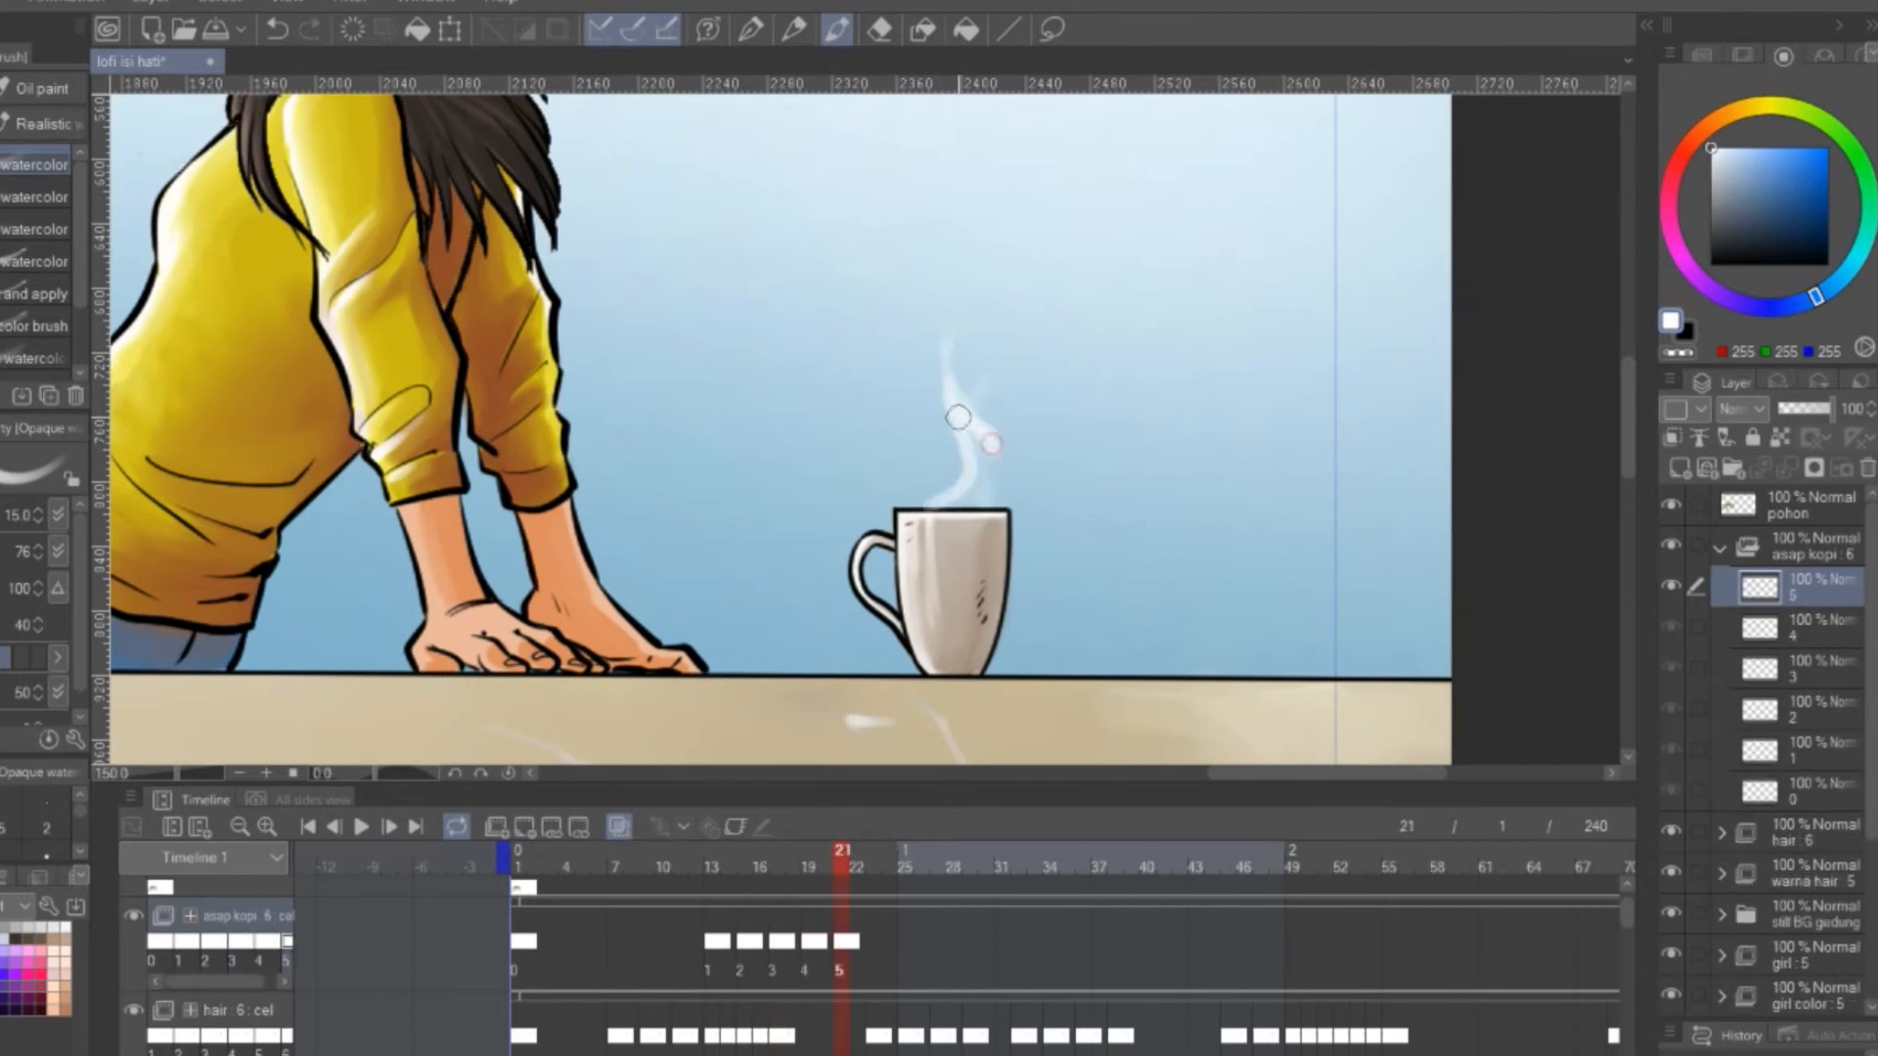
{"action": "left_click_drag", "start_coordinate": [958, 417], "coordinate": [982, 500]}
Add asap kopi cels at frames 23 and 25 and paint thinner steam wisps drifting up from the mug
{"action": "left_click", "coordinate": [874, 945]}
{"action": "left_click", "coordinate": [526, 830]}
{"action": "left_click_drag", "start_coordinate": [966, 254], "coordinate": [940, 313]}
{"action": "left_click_drag", "start_coordinate": [962, 350], "coordinate": [964, 449]}
{"action": "left_click", "coordinate": [907, 945]}
{"action": "left_click", "coordinate": [526, 830]}
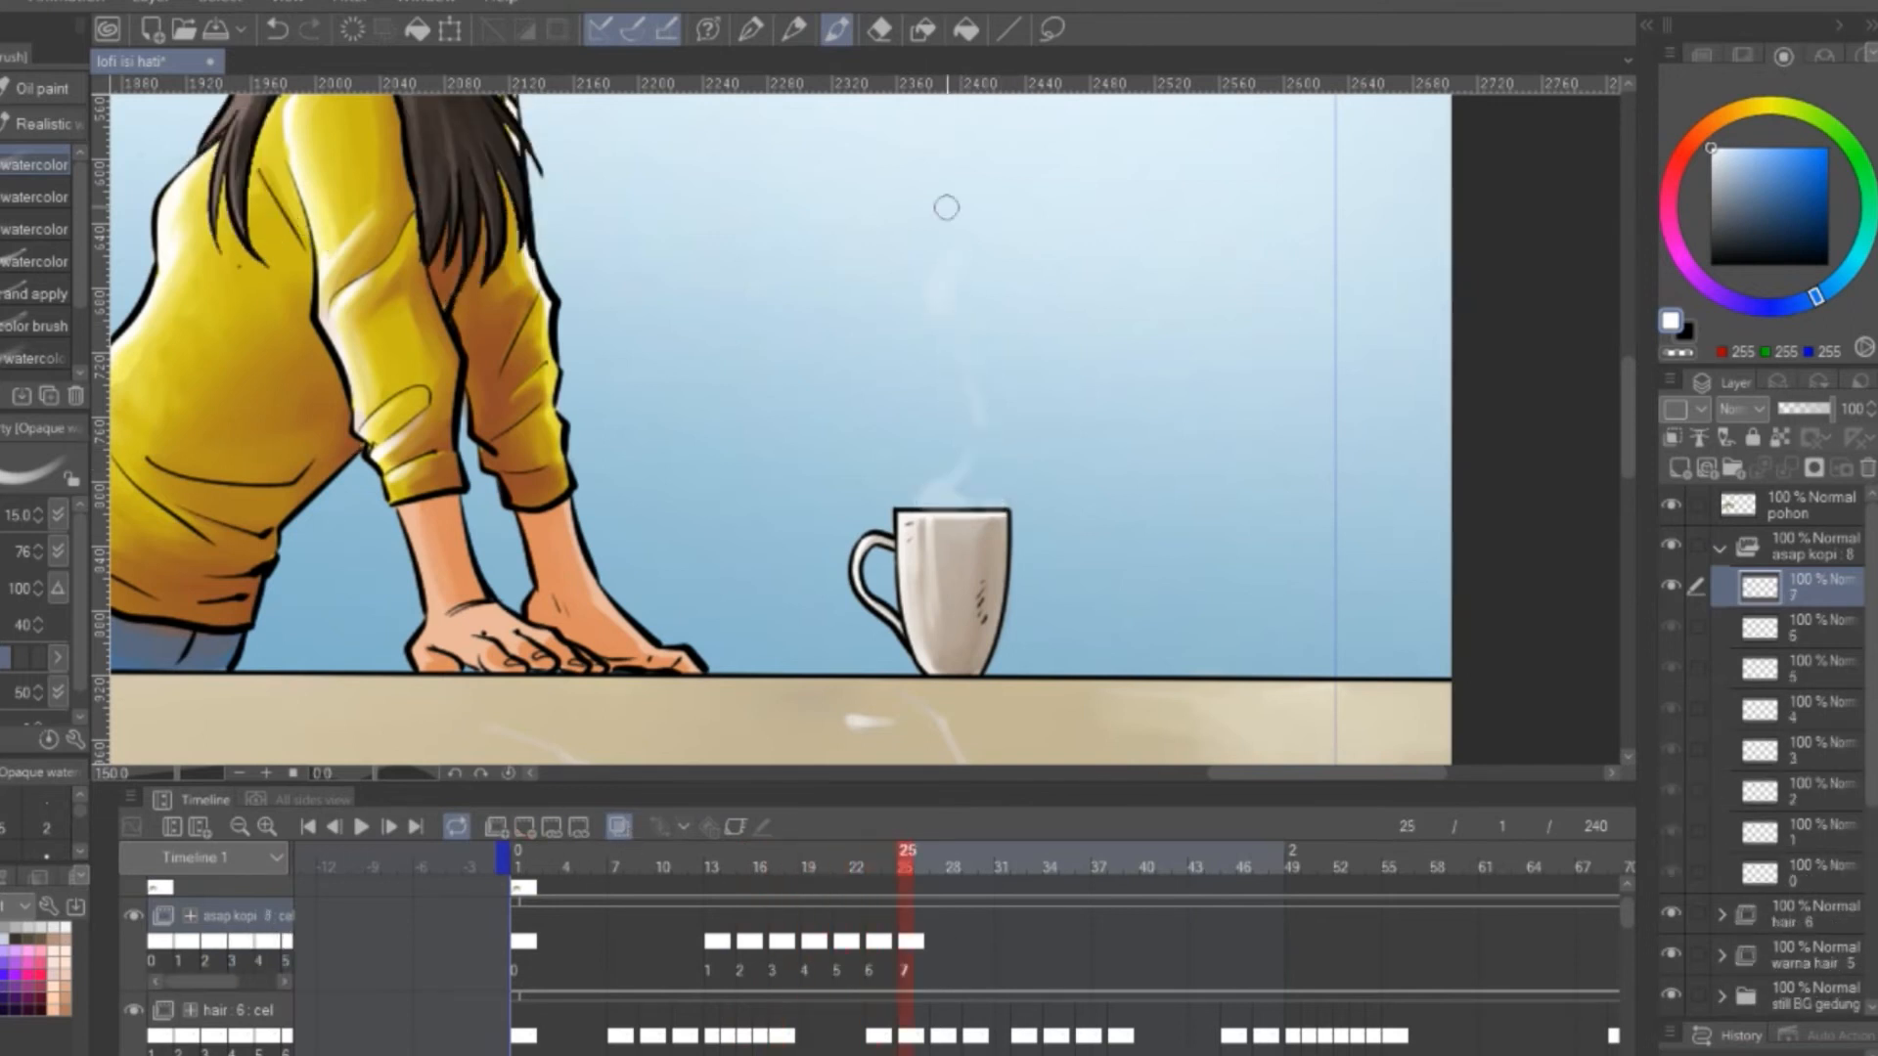
Add an asap kopi cel at frame 27 and paint a tall curling steam trail with a fresh wisp at the rim
{"action": "left_click", "coordinate": [939, 944]}
{"action": "left_click", "coordinate": [526, 829]}
{"action": "left_click_drag", "start_coordinate": [1023, 273], "coordinate": [1004, 400]}
{"action": "left_click_drag", "start_coordinate": [932, 476], "coordinate": [914, 525]}
{"action": "left_click_drag", "start_coordinate": [891, 554], "coordinate": [936, 612]}
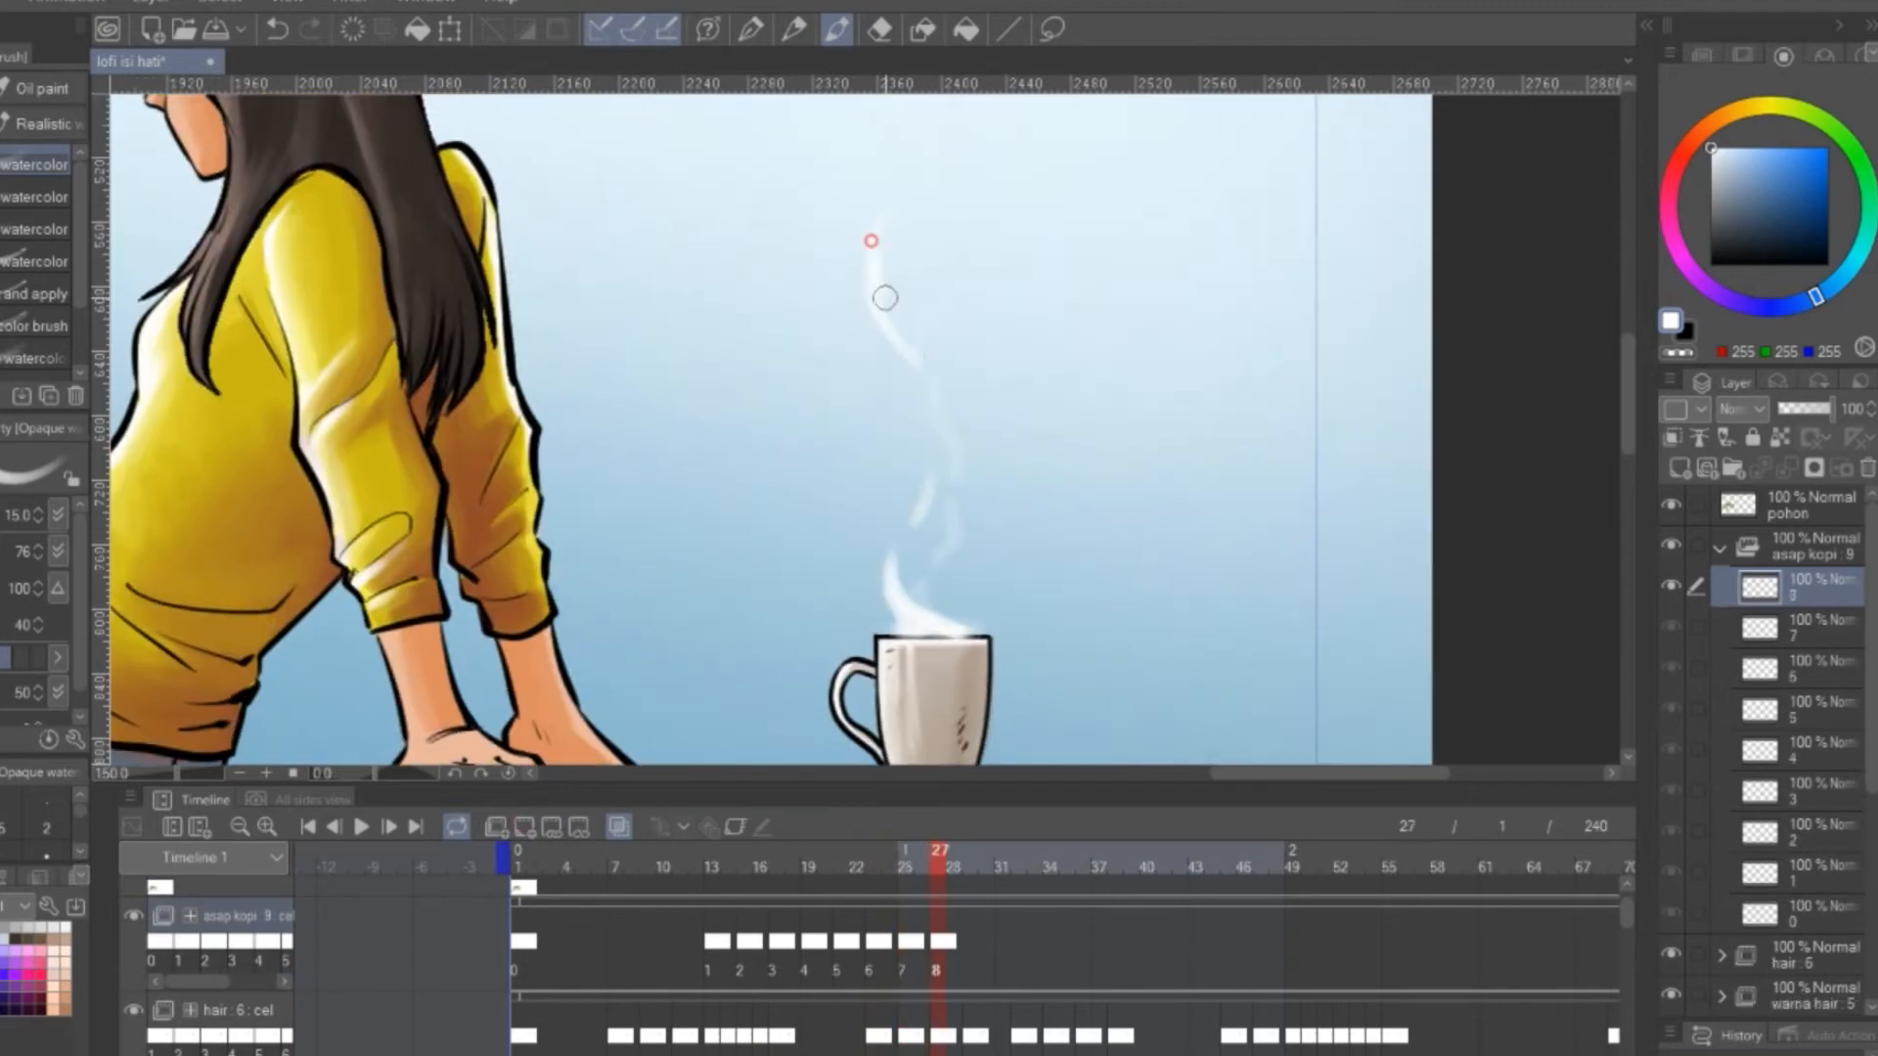
Add asap kopi cels at frames 29 and 31 and paint the steam curling over at its top
{"action": "left_click", "coordinate": [971, 945]}
{"action": "left_click", "coordinate": [526, 829]}
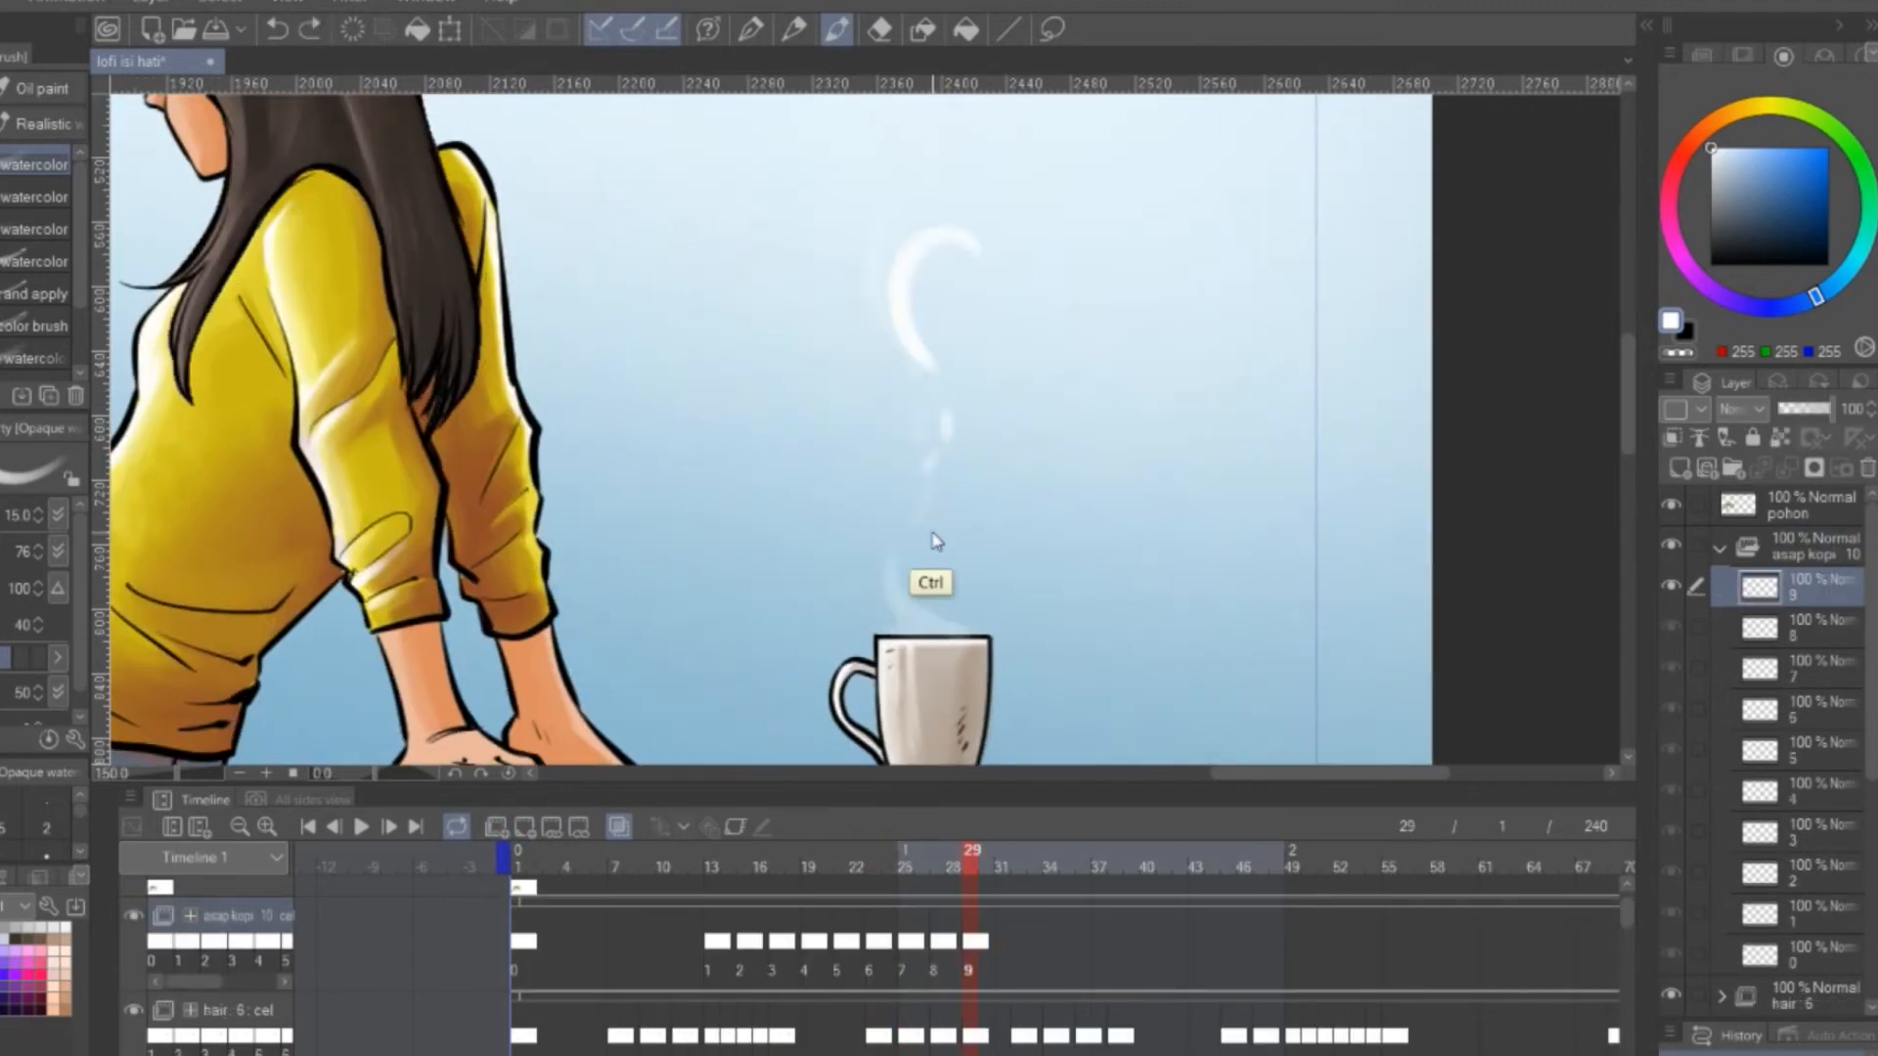
{"action": "left_click", "coordinate": [1003, 944]}
{"action": "left_click", "coordinate": [526, 830]}
{"action": "left_click_drag", "start_coordinate": [1004, 259], "coordinate": [958, 422]}
Add asap kopi cels at frames 33 and 35 and paint the steam breaking into small separate puffs
{"action": "left_click", "coordinate": [1036, 944]}
{"action": "left_click", "coordinate": [527, 830]}
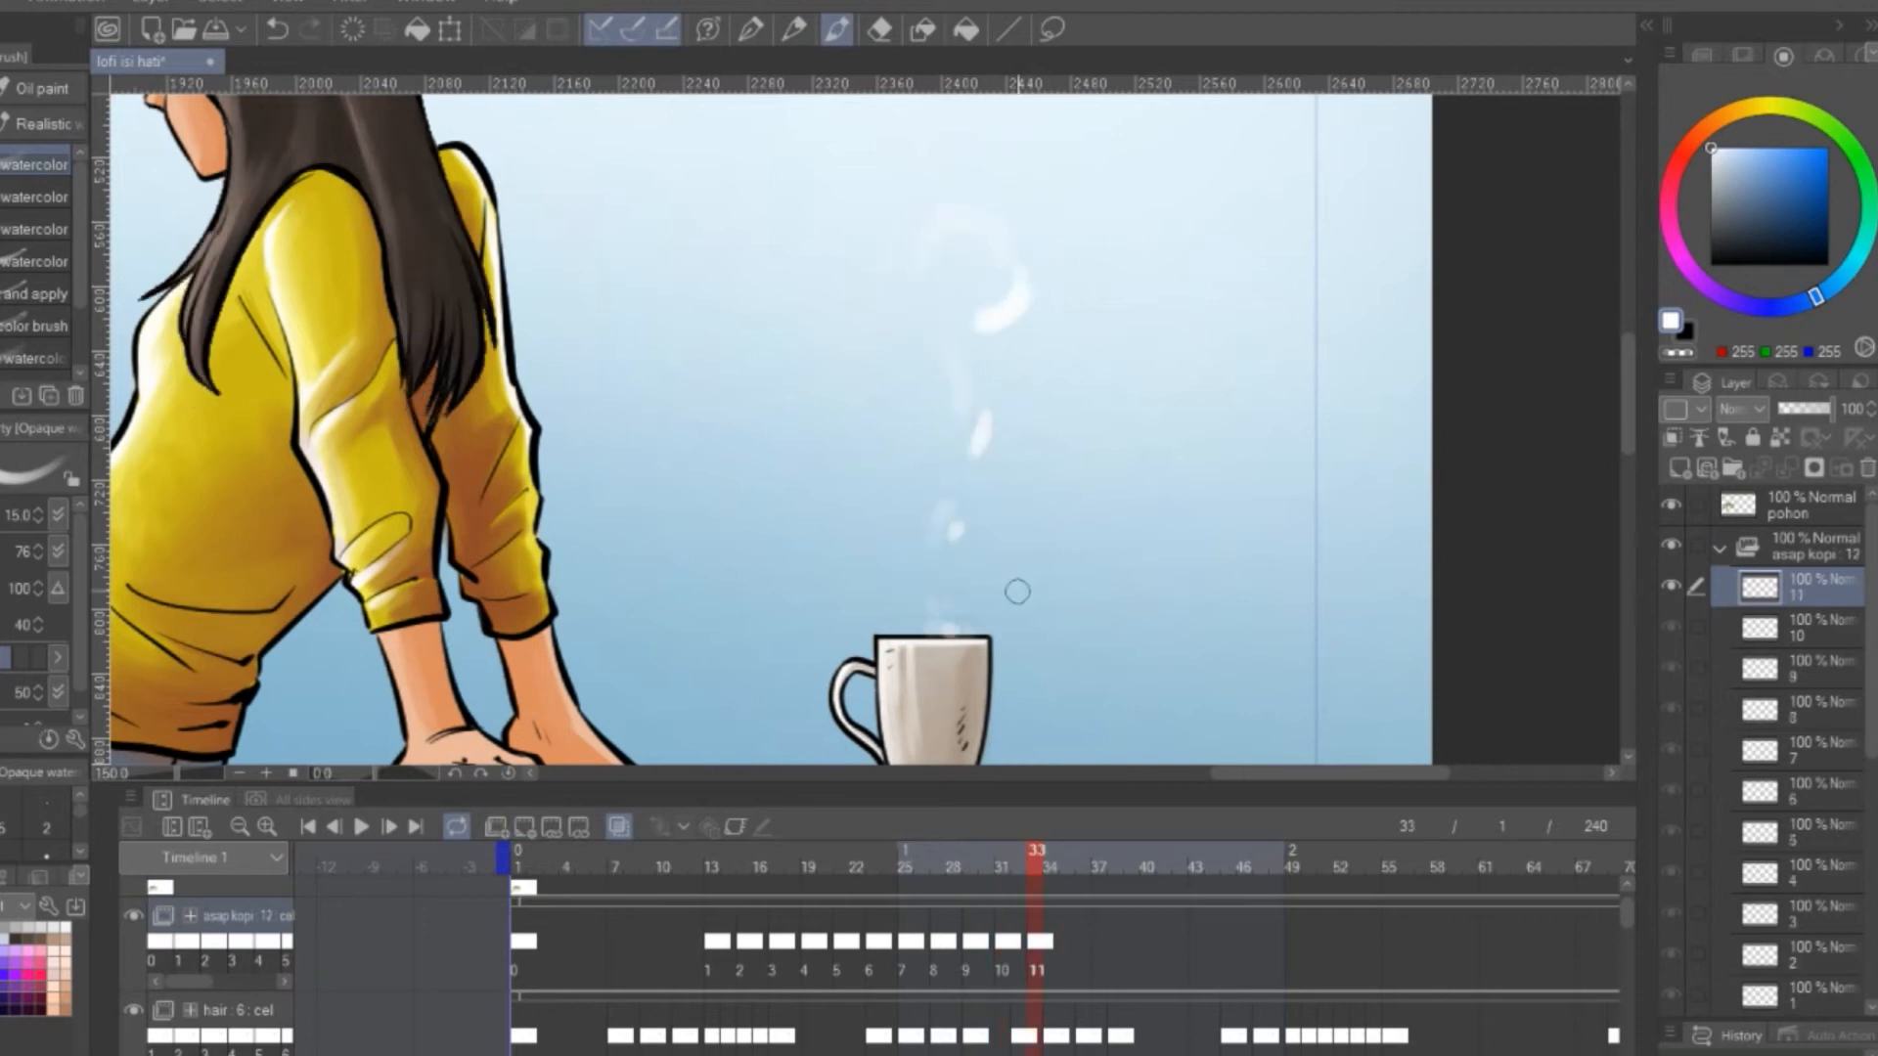
{"action": "left_click", "coordinate": [1068, 945]}
{"action": "left_click", "coordinate": [526, 830]}
{"action": "left_click", "coordinate": [939, 612]}
{"action": "left_click", "coordinate": [995, 550]}
{"action": "left_click", "coordinate": [998, 510]}
{"action": "left_click_drag", "start_coordinate": [1019, 418], "coordinate": [1004, 454]}
Add an asap kopi cel at frame 37 for the last steam puffs, undo the last stroke and play the animation from the start
{"action": "left_click", "coordinate": [1096, 941]}
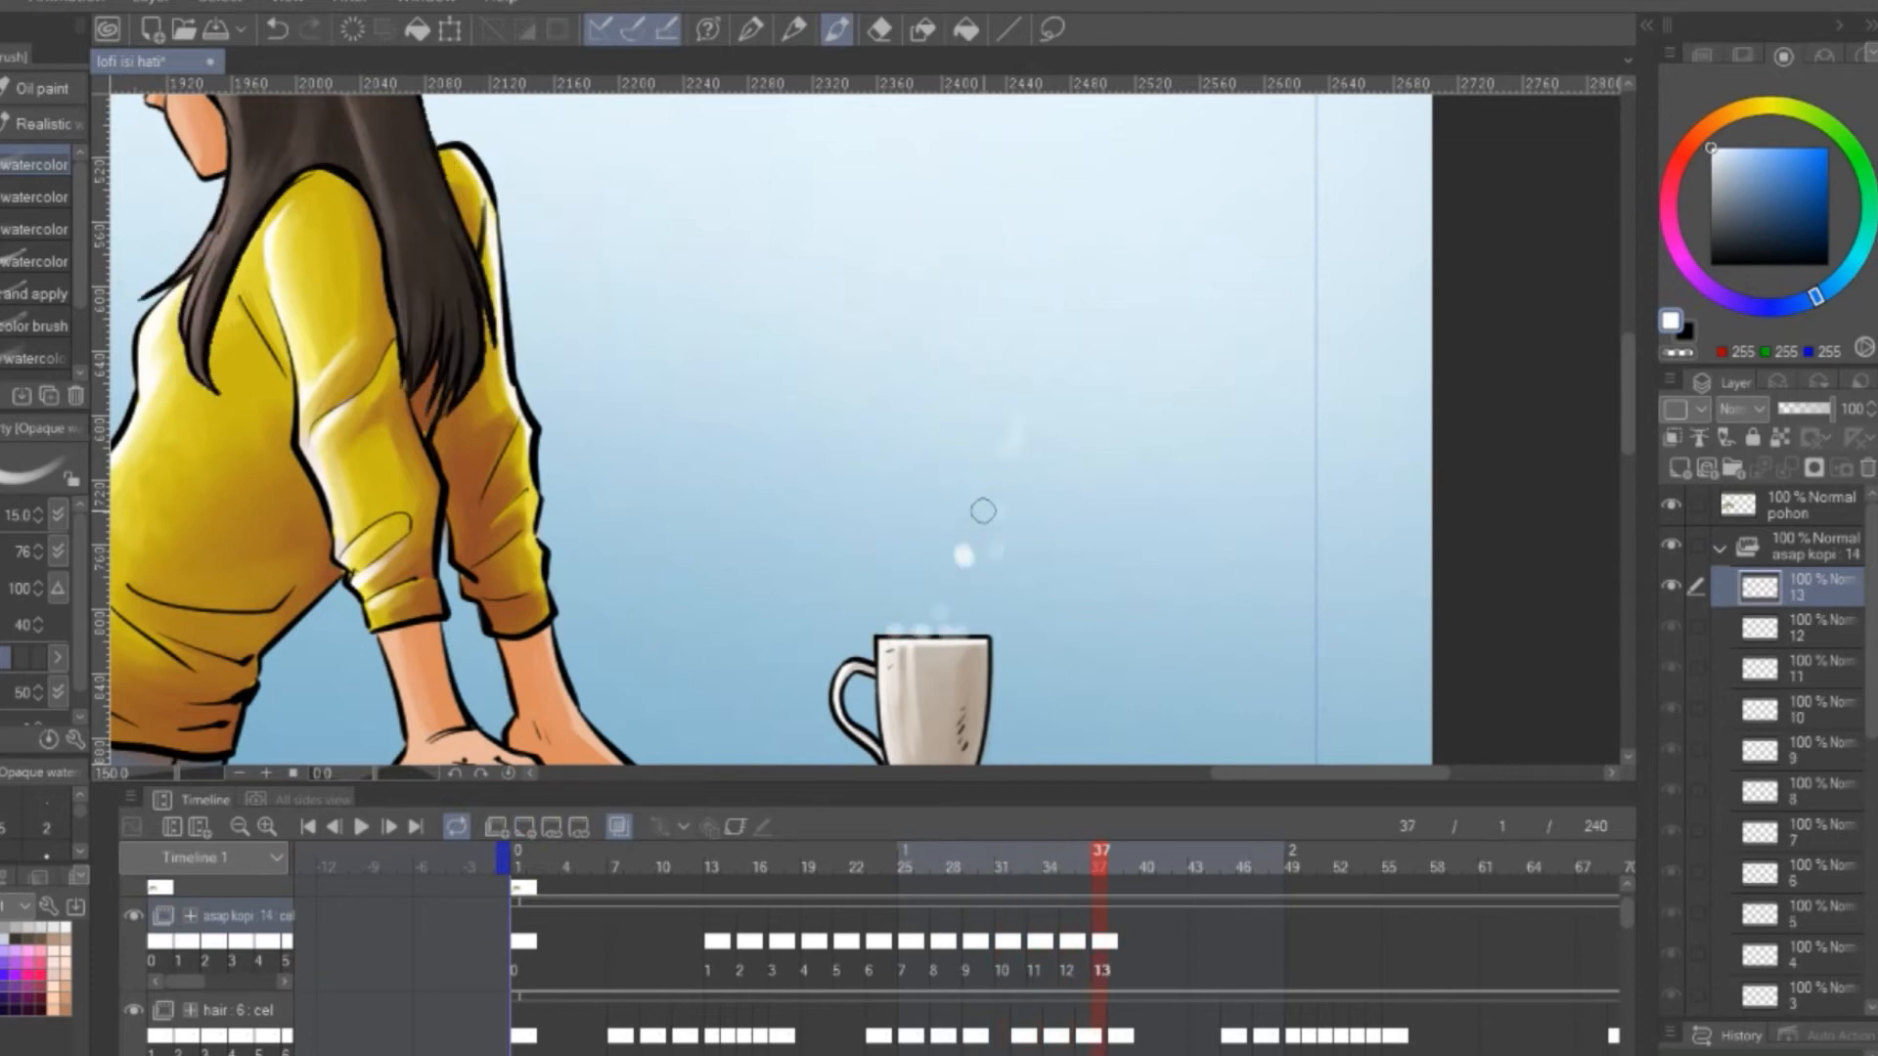
{"action": "key", "text": "ctrl+z"}
{"action": "scroll", "coordinate": [981, 571], "scroll_direction": "down", "scroll_amount": 5}
{"action": "left_click", "coordinate": [308, 828]}
{"action": "left_click", "coordinate": [361, 828]}
{"action": "left_click", "coordinate": [361, 827]}
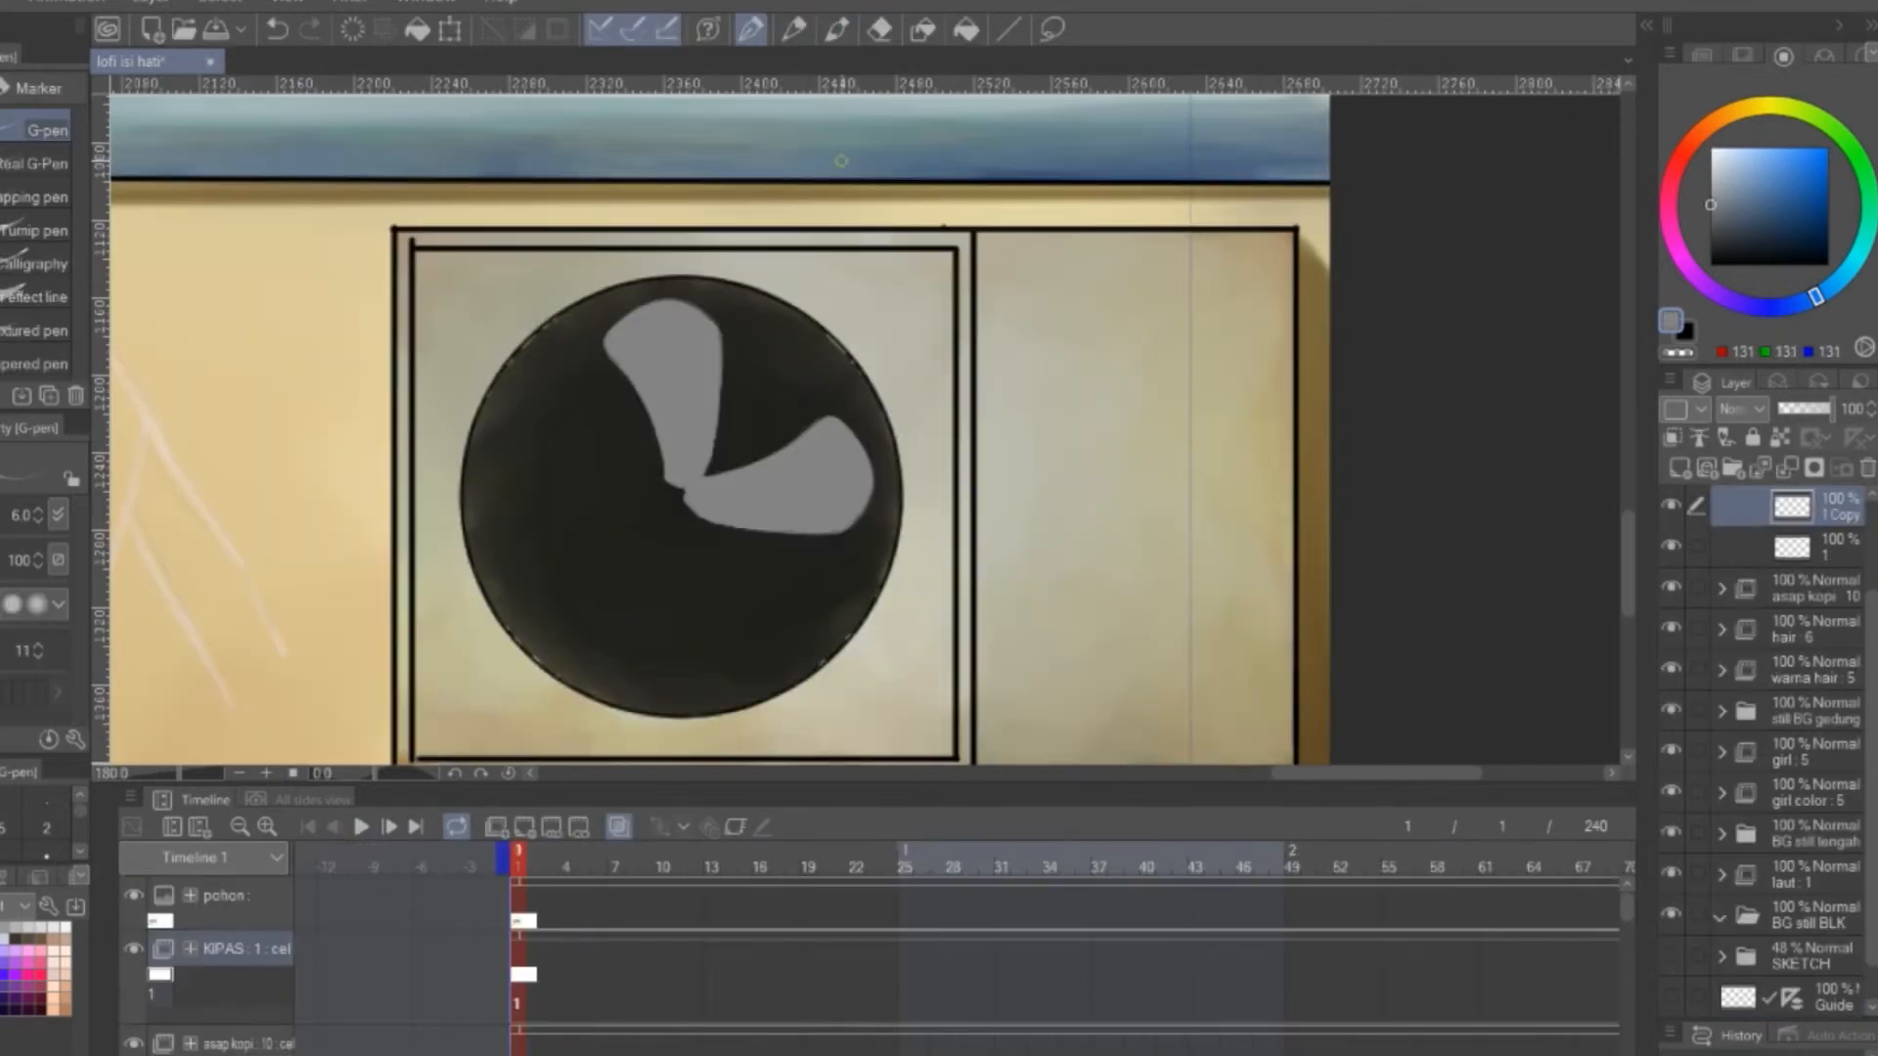
Duplicate the fan blade layers in the KIPAS cel and rotate the copies around the centre to form a four-blade fan
{"action": "left_click", "coordinate": [1843, 552], "text": "shift"}
{"action": "left_click_drag", "start_coordinate": [1843, 553], "coordinate": [1681, 469]}
{"action": "key", "text": "ctrl+t"}
{"action": "left_click_drag", "start_coordinate": [924, 489], "coordinate": [558, 322]}
{"action": "left_click_drag", "start_coordinate": [801, 400], "coordinate": [693, 548]}
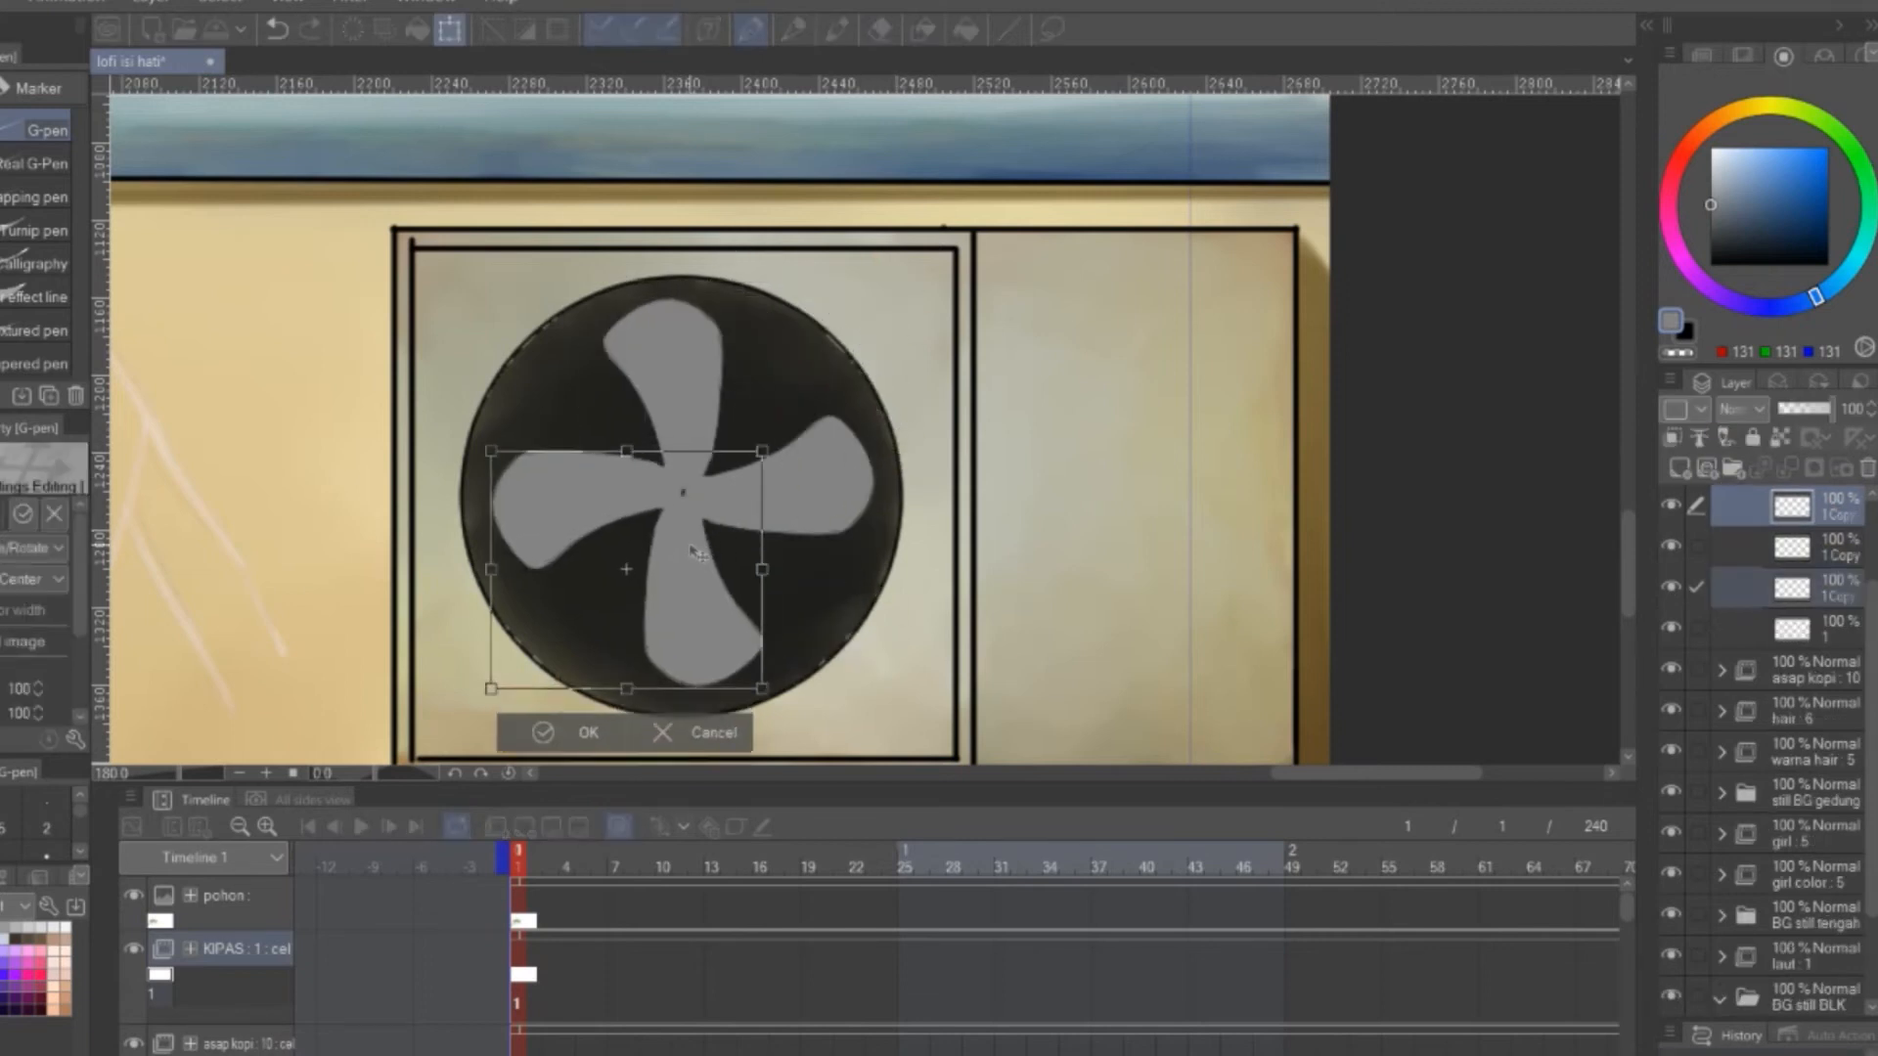
{"action": "left_click", "coordinate": [579, 725]}
Merge the fan blade layers of the KIPAS cel into one layer and duplicate the merged fan
{"action": "scroll", "coordinate": [1837, 523], "scroll_direction": "up", "scroll_amount": 2}
{"action": "left_click", "coordinate": [1844, 628]}
{"action": "key", "text": "ctrl+e"}
{"action": "key", "text": "ctrl+e"}
{"action": "key", "text": "ctrl+e"}
{"action": "left_click_drag", "start_coordinate": [1841, 626], "coordinate": [1681, 469]}
{"action": "key", "text": "ctrl+t"}
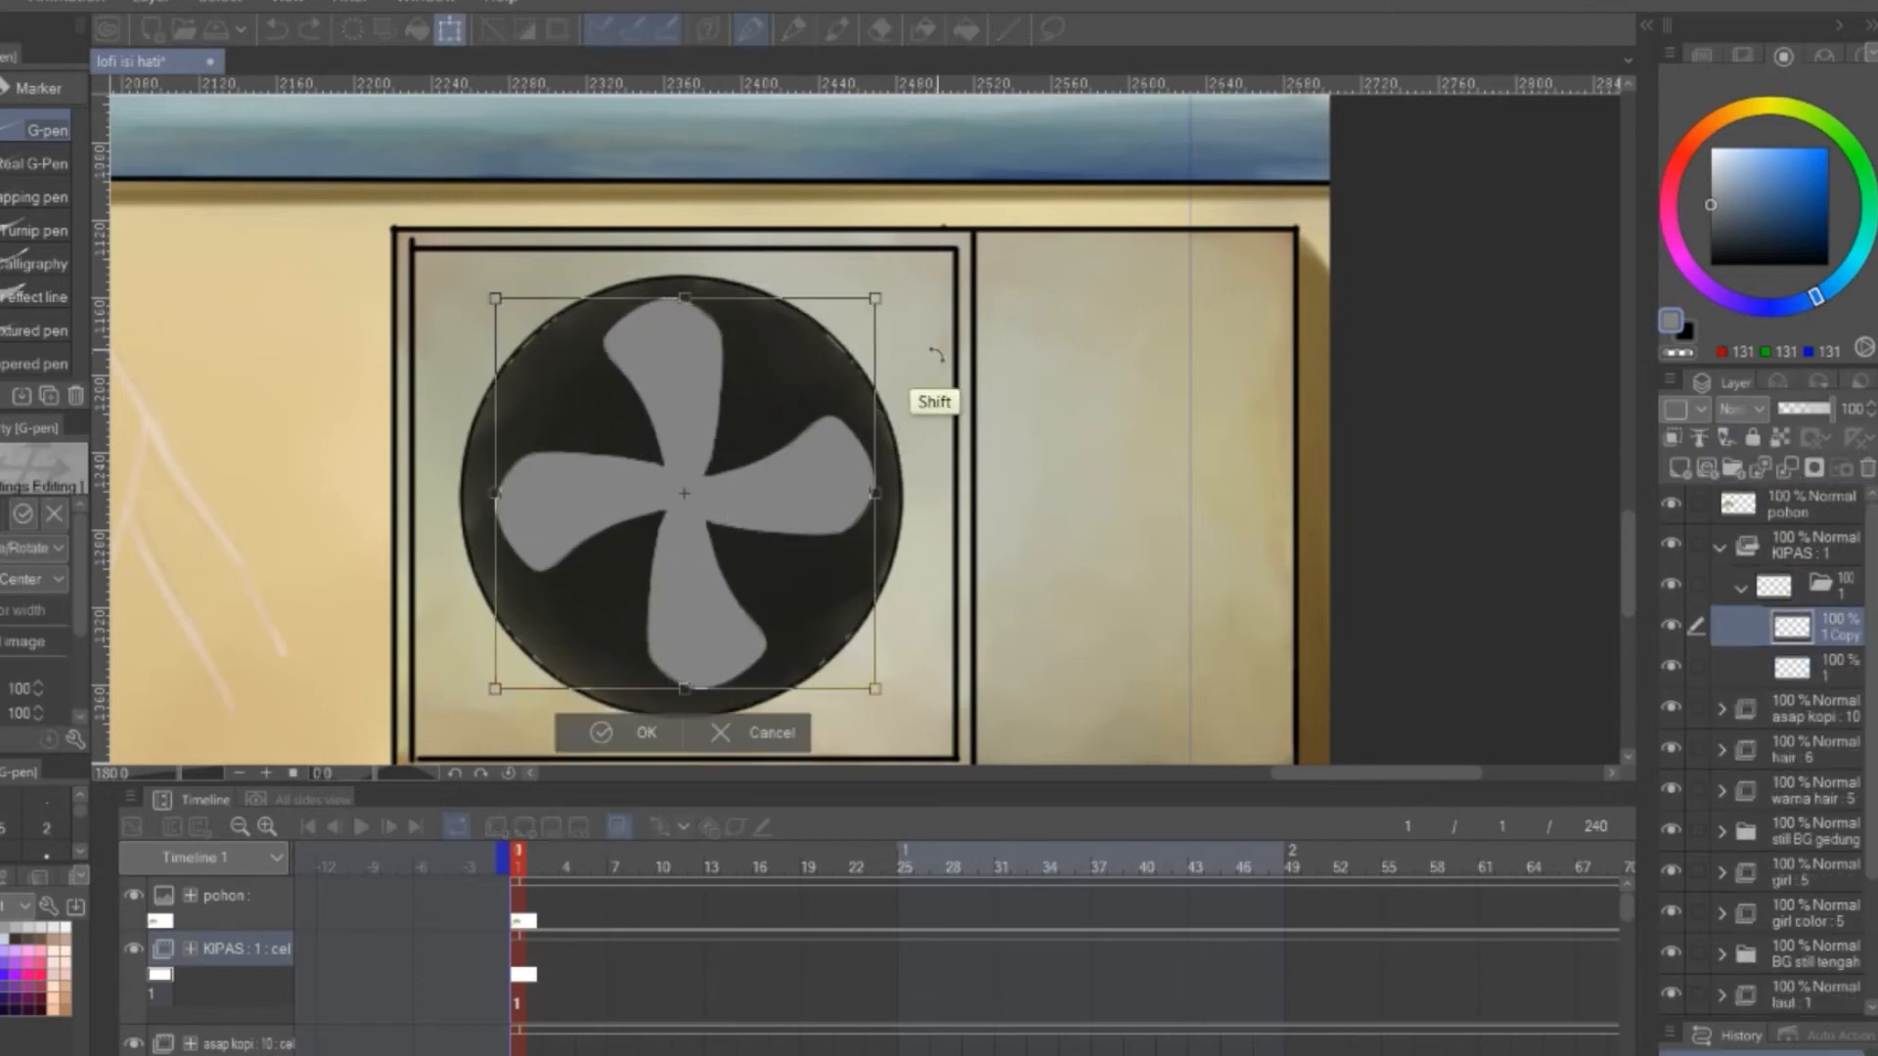
{"action": "left_click_drag", "start_coordinate": [897, 280], "coordinate": [936, 449]}
{"action": "key", "text": "ctrl+z"}
{"action": "left_click", "coordinate": [758, 733]}
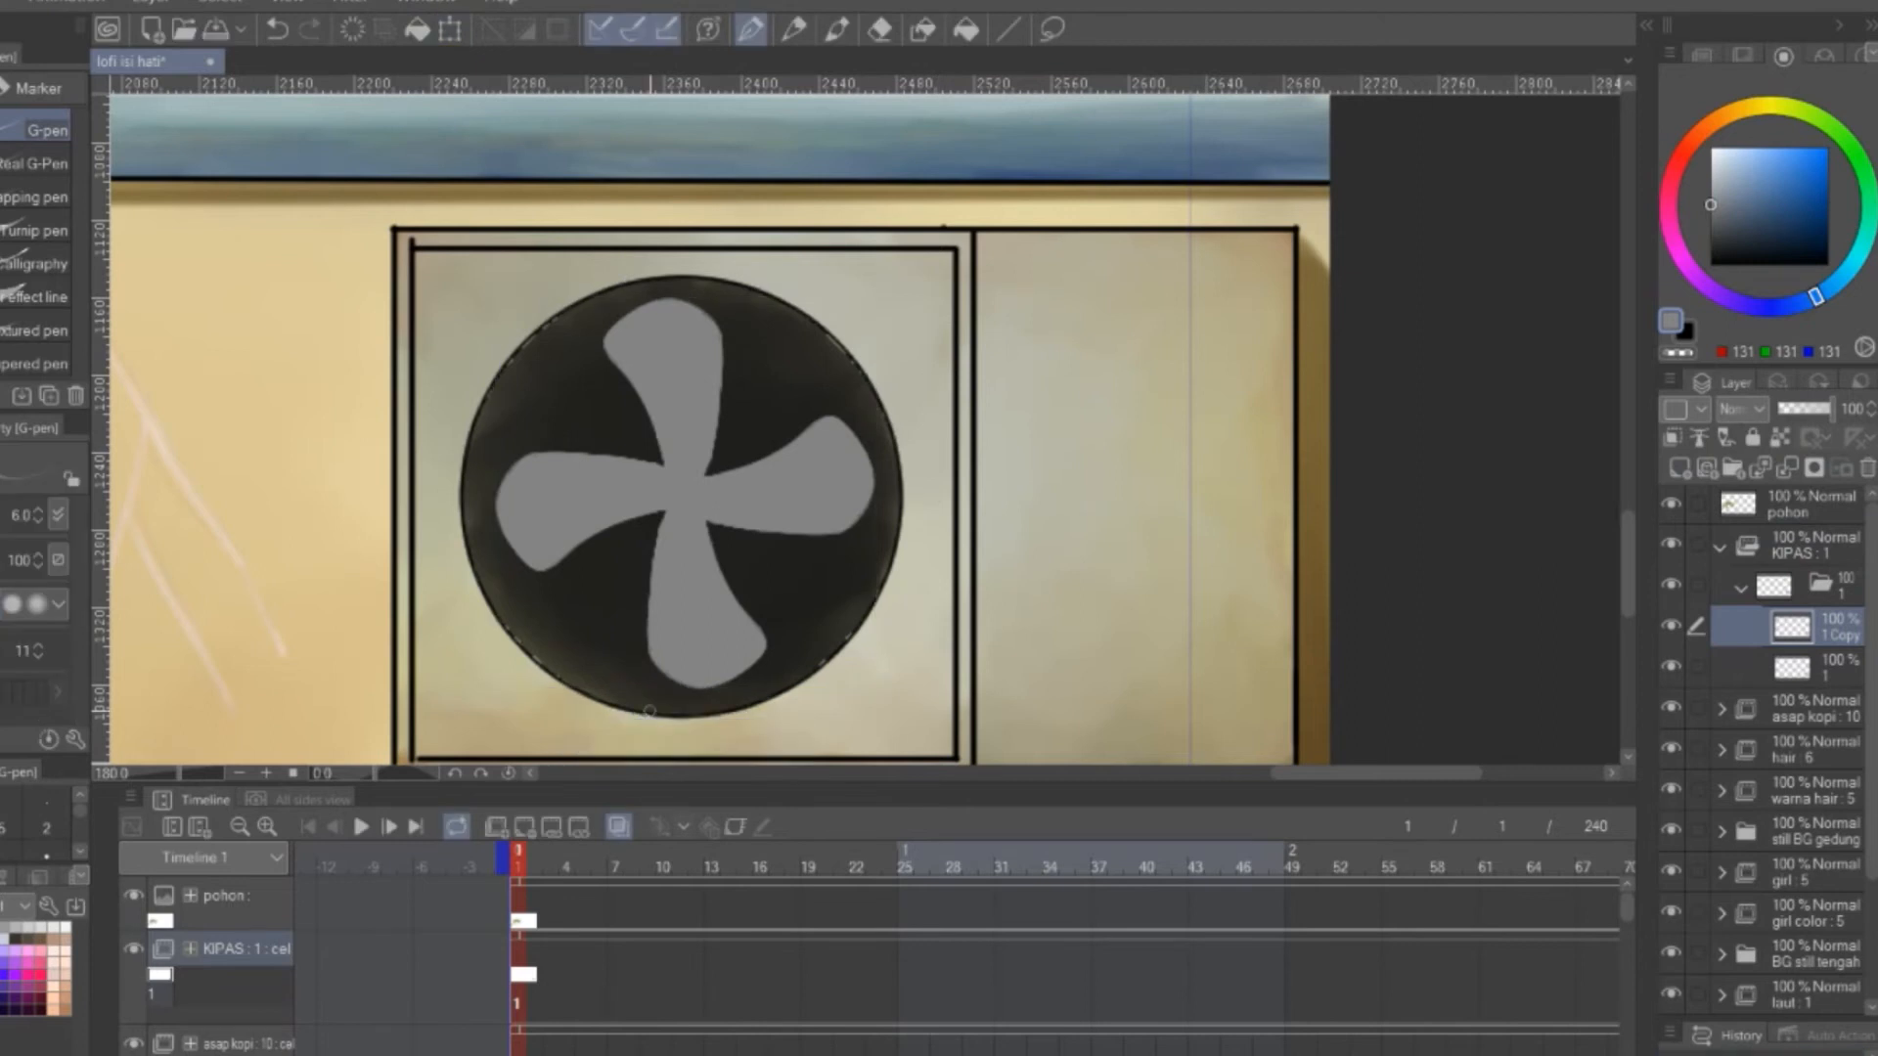
Hide the fan copy, lock the original fan layer's transparent pixels and shade its blades with dark grey watercolor (RGB 77, 77, 77)
{"action": "left_click", "coordinate": [1839, 667]}
{"action": "left_click", "coordinate": [1672, 626]}
{"action": "left_click", "coordinate": [1780, 437]}
{"action": "left_click", "coordinate": [1710, 230]}
{"action": "key", "text": "b"}
{"action": "left_click_drag", "start_coordinate": [647, 481], "coordinate": [591, 509]}
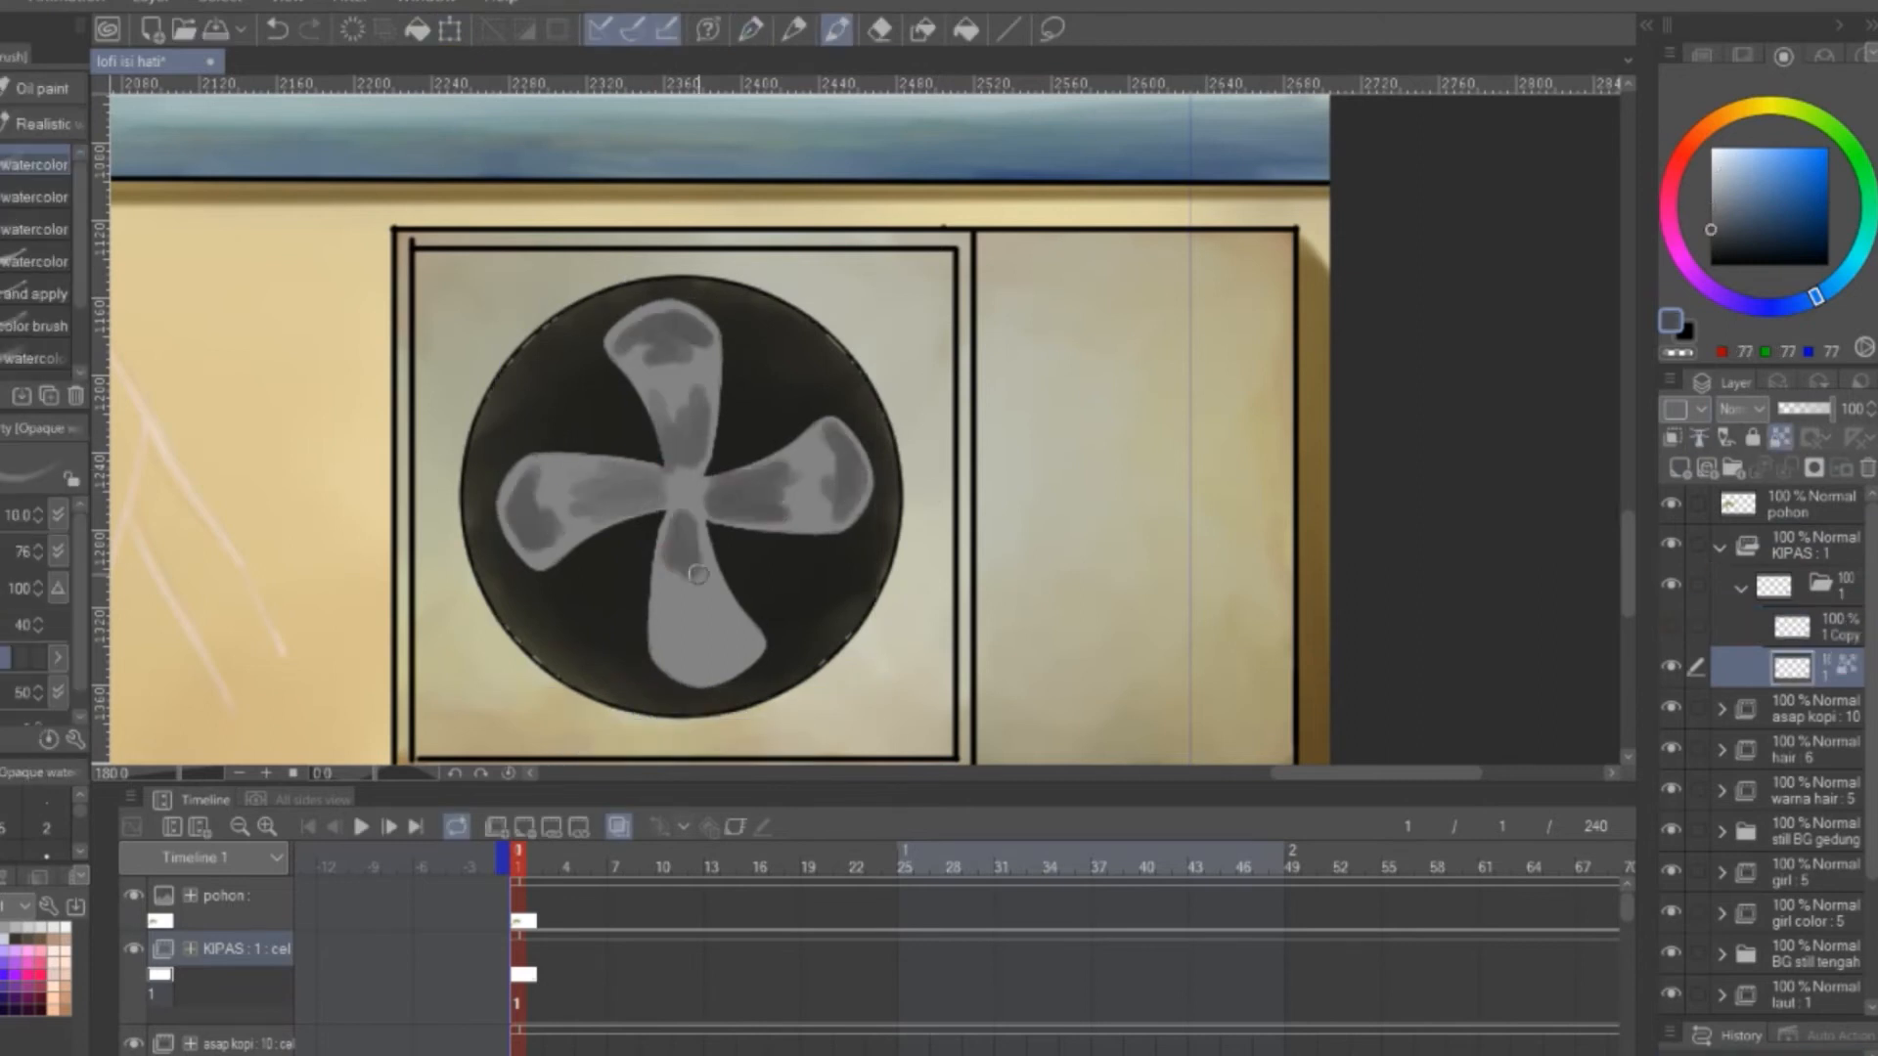
{"action": "left_click_drag", "start_coordinate": [697, 574], "coordinate": [680, 593]}
{"action": "left_click_drag", "start_coordinate": [665, 640], "coordinate": [745, 638]}
{"action": "left_click_drag", "start_coordinate": [796, 360], "coordinate": [834, 319]}
Blend the shading on all four fan blades and paint a dark grey hub (RGB 56, 56, 56) at the centre
{"action": "scroll", "coordinate": [834, 319], "scroll_direction": "up", "scroll_amount": 3}
{"action": "key", "text": "j"}
{"action": "left_click_drag", "start_coordinate": [646, 318], "coordinate": [607, 299]}
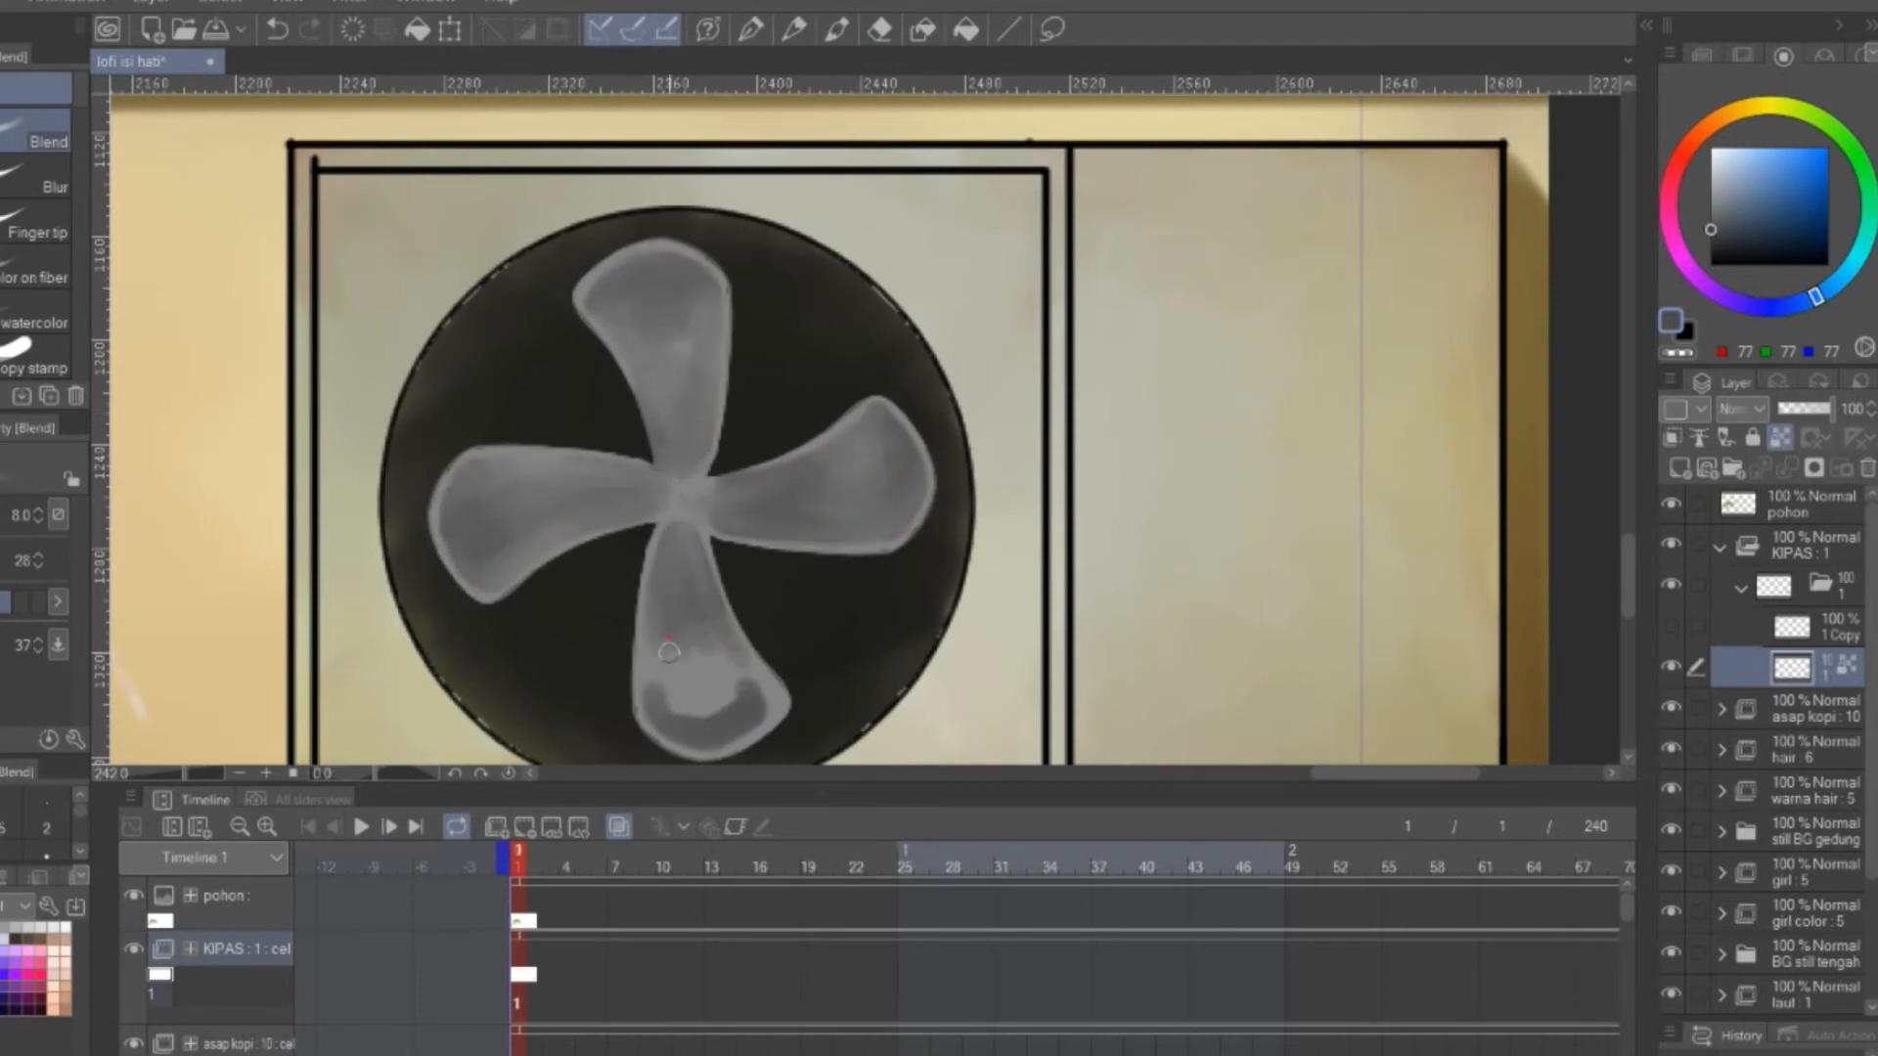
{"action": "left_click", "coordinate": [847, 23]}
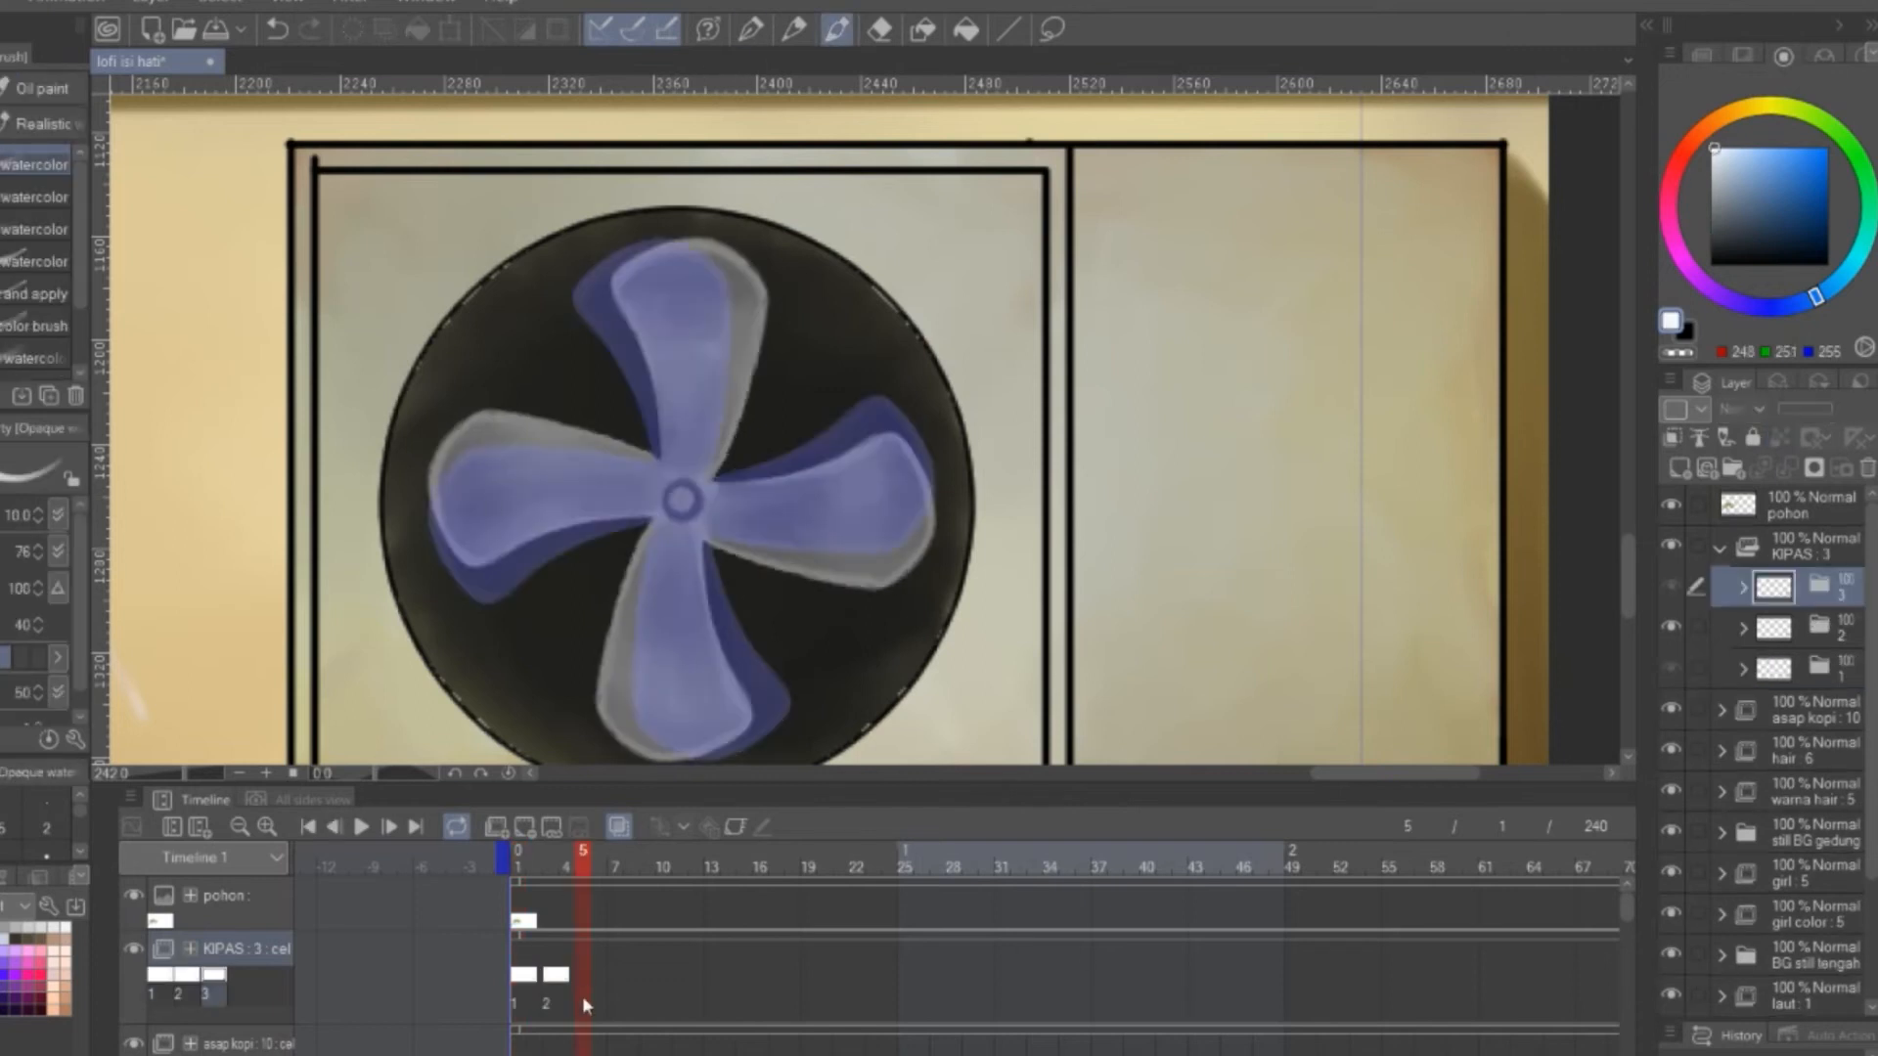
Rotate the fan in KIPAS cel 3 slightly clockwise from the previous cel
{"action": "key", "text": "ctrl+t"}
{"action": "left_click_drag", "start_coordinate": [953, 211], "coordinate": [988, 293]}
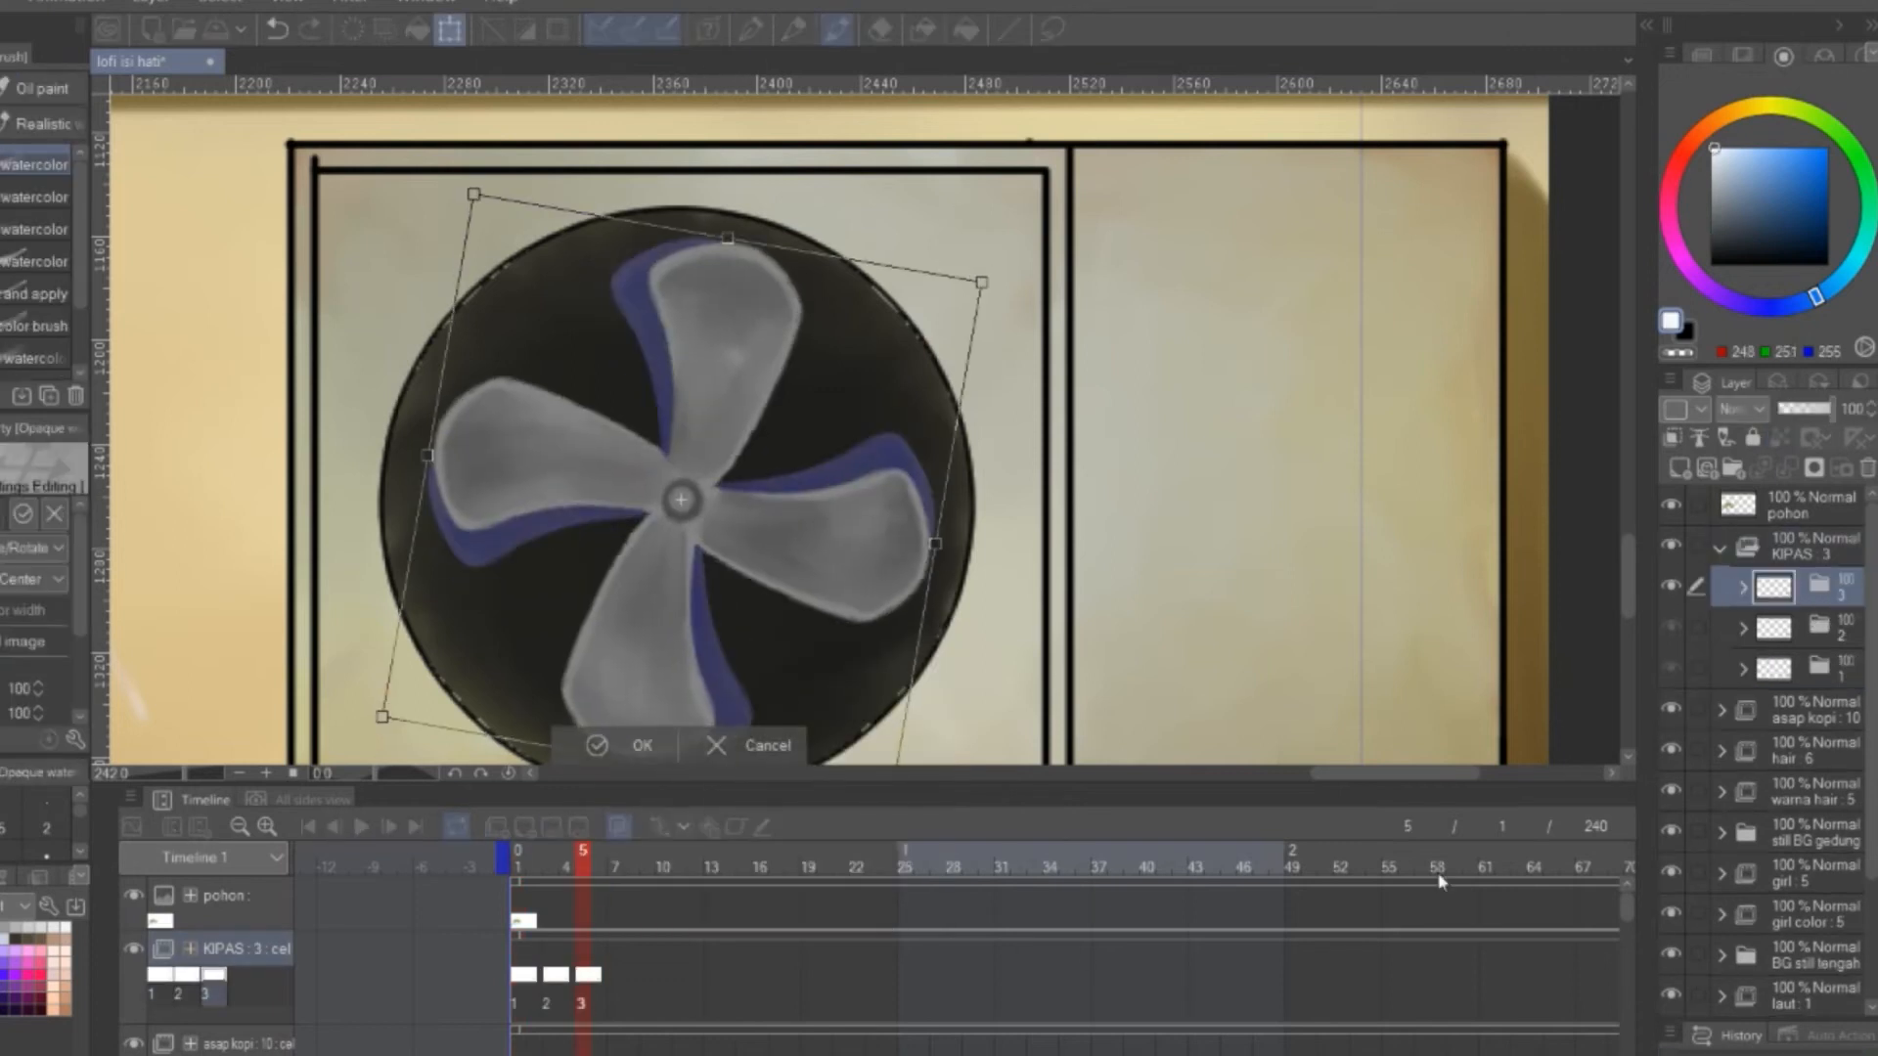
{"action": "left_click", "coordinate": [1729, 442]}
{"action": "key", "text": "Return"}
Assign cel 4 to frame 7 of the KIPAS track and rotate its fan further clockwise
{"action": "right_click", "coordinate": [611, 978]}
{"action": "left_click", "coordinate": [700, 518]}
{"action": "key", "text": "ctrl+t"}
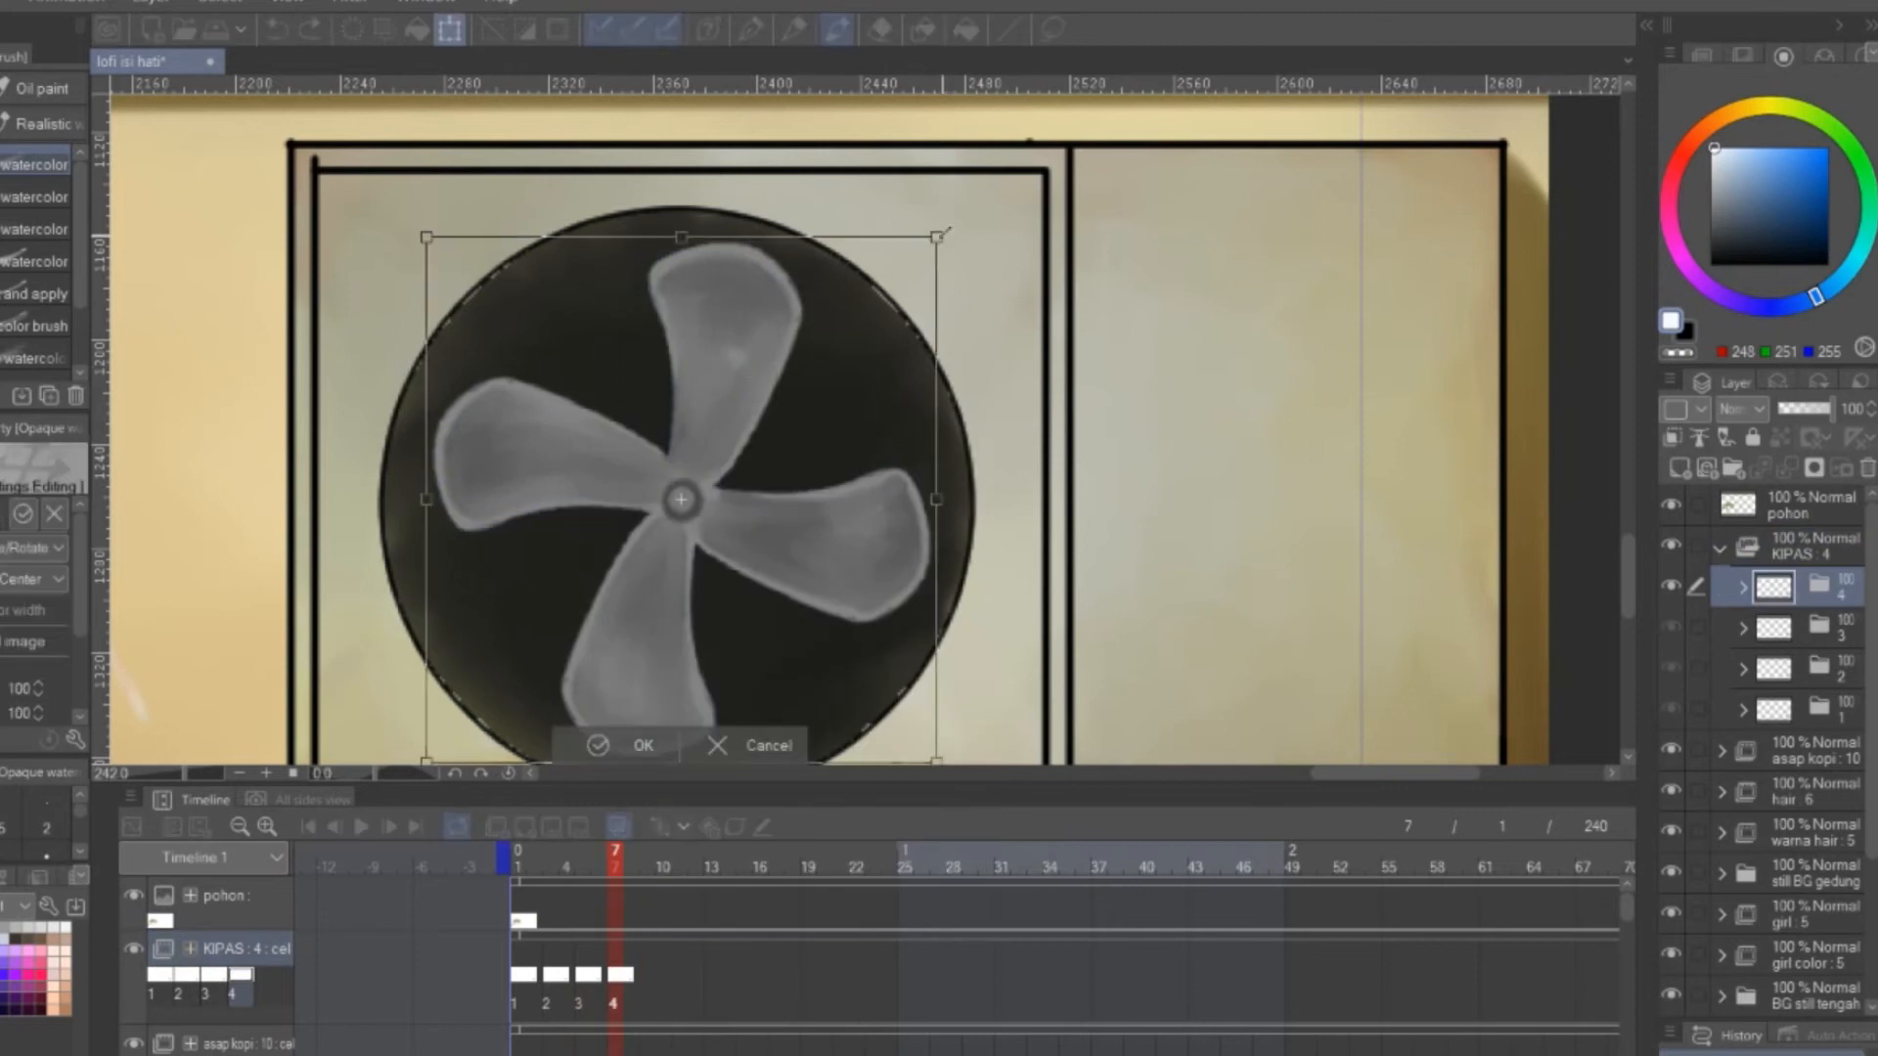
{"action": "left_click_drag", "start_coordinate": [958, 220], "coordinate": [1008, 293]}
{"action": "key", "text": "Return"}
Duplicate KIPAS cel 4 as cel 5, assign it to frame 9 and rotate its fan further clockwise
{"action": "left_click_drag", "start_coordinate": [1729, 589], "coordinate": [1680, 469]}
{"action": "right_click", "coordinate": [643, 978]}
{"action": "left_click", "coordinate": [736, 545]}
{"action": "key", "text": "ctrl+t"}
{"action": "left_click_drag", "start_coordinate": [943, 230], "coordinate": [1005, 311]}
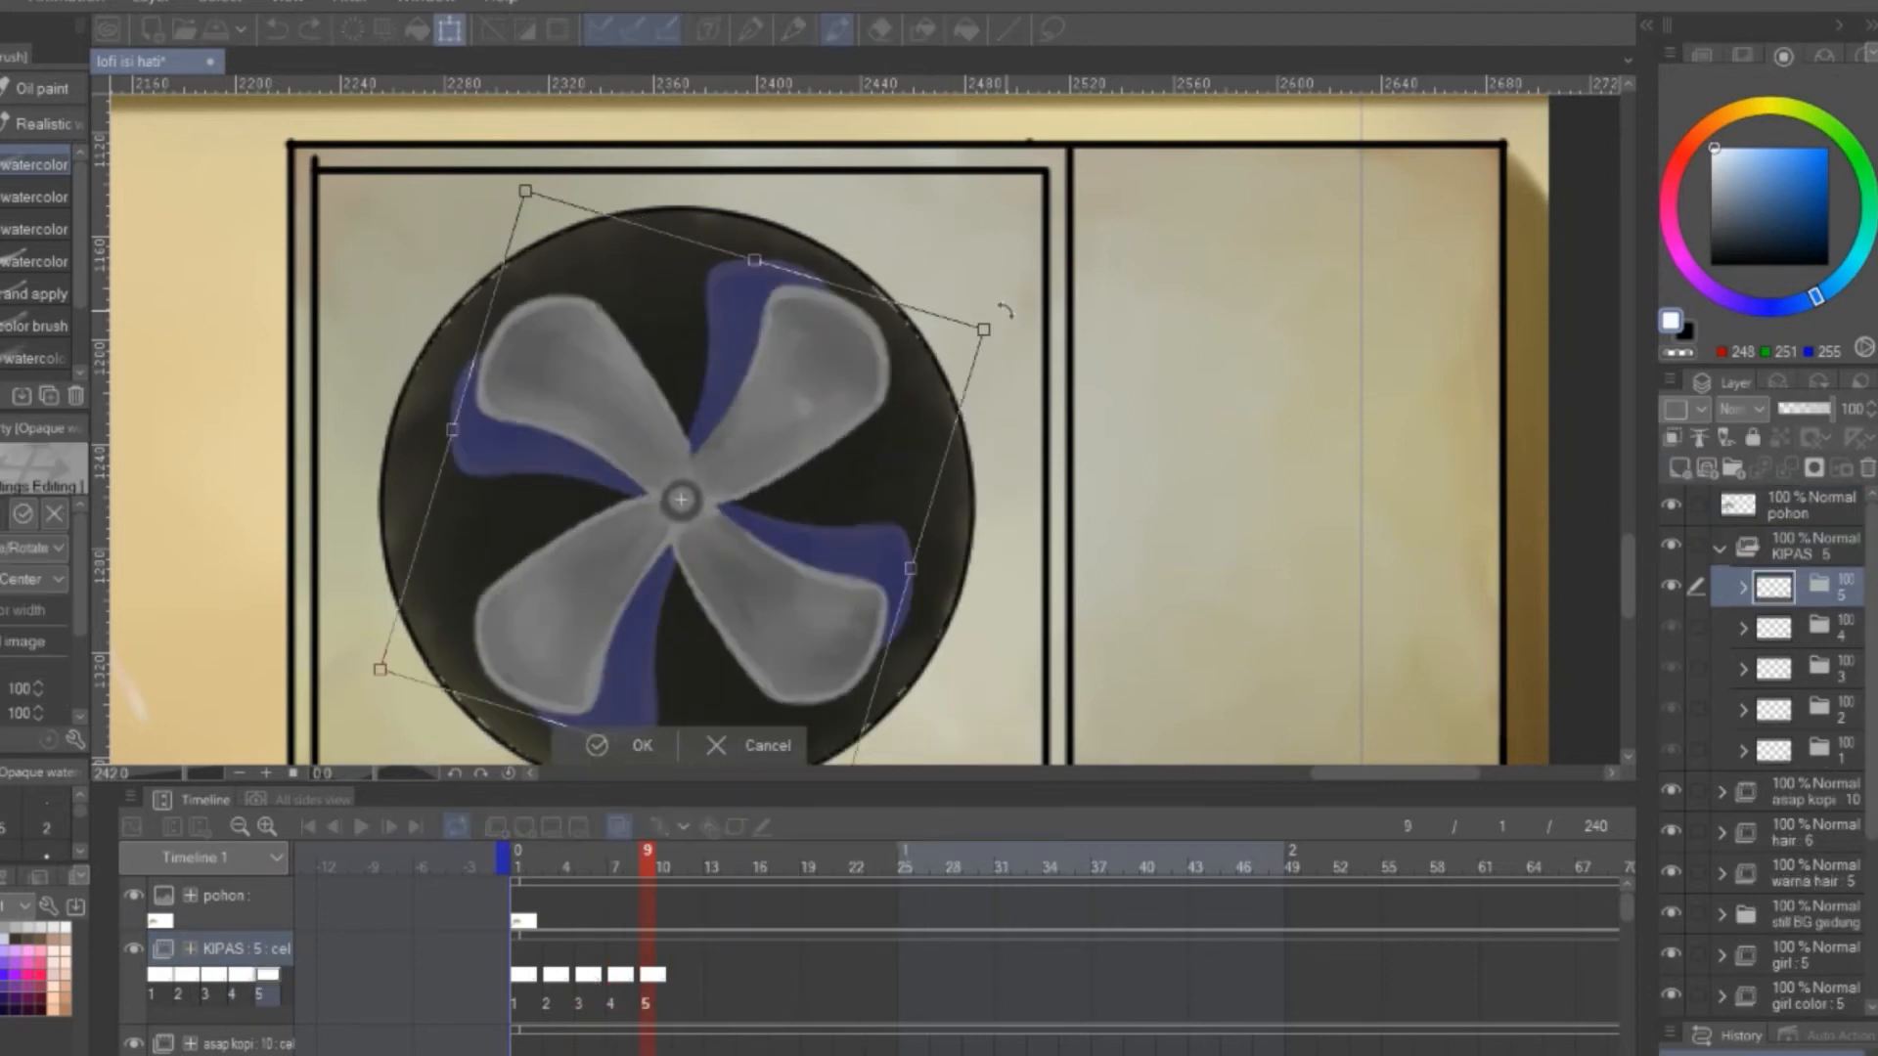
{"action": "key", "text": "Return"}
Duplicate KIPAS cel 5 as cel 6, assign it to frame 11 and rotate its fan further clockwise
{"action": "left_click_drag", "start_coordinate": [1729, 589], "coordinate": [1680, 469]}
{"action": "right_click", "coordinate": [676, 978]}
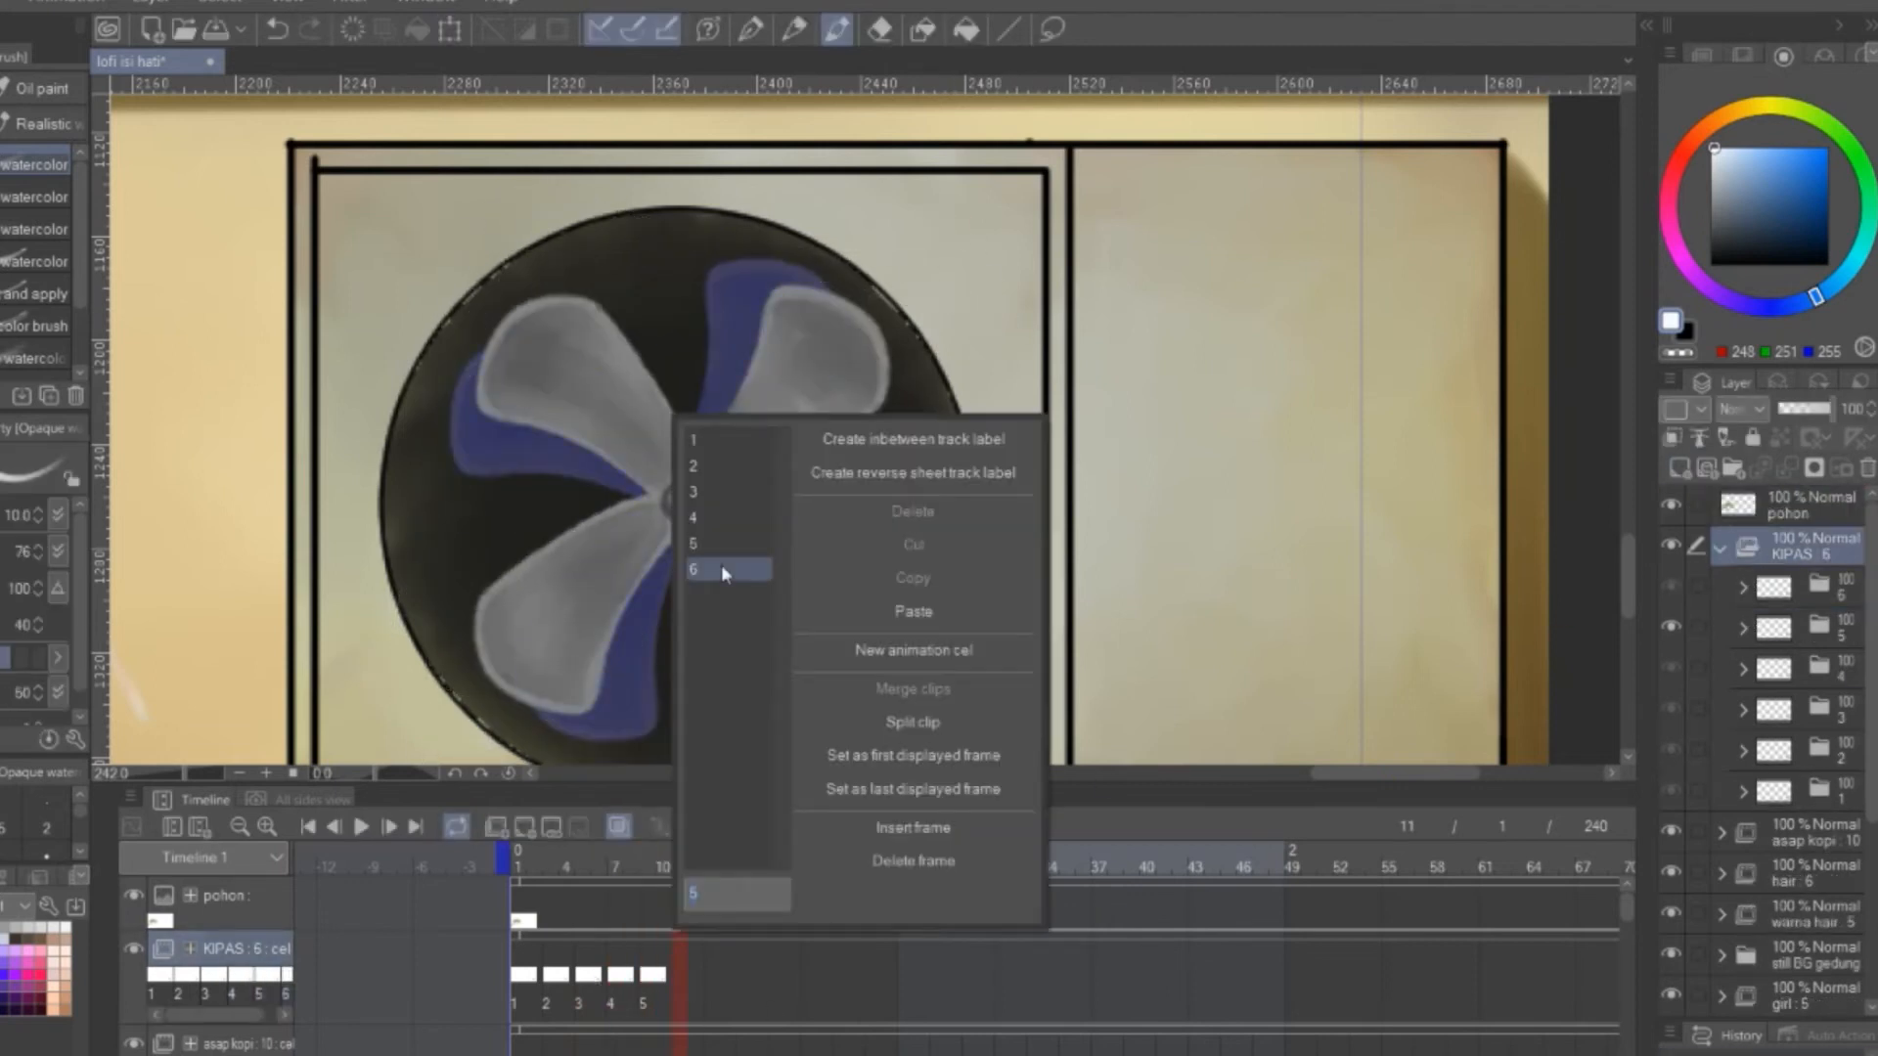
{"action": "left_click", "coordinate": [721, 573]}
{"action": "key", "text": "ctrl+t"}
{"action": "left_click_drag", "start_coordinate": [925, 264], "coordinate": [978, 335]}
{"action": "key", "text": "Return"}
Copy the assigned run of fan cels on the KIPAS track and paste it at frame 13
{"action": "left_click_drag", "start_coordinate": [708, 999], "coordinate": [550, 988]}
{"action": "right_click", "coordinate": [549, 978]}
{"action": "left_click", "coordinate": [823, 578]}
{"action": "left_click", "coordinate": [706, 976]}
{"action": "right_click", "coordinate": [706, 977]}
{"action": "left_click", "coordinate": [939, 612]}
Copy the longer run of fan cels and paste it repeatedly along the KIPAS track, ending with pastes at frames 169 and 193
{"action": "left_click_drag", "start_coordinate": [712, 849], "coordinate": [467, 846]}
{"action": "left_click_drag", "start_coordinate": [502, 996], "coordinate": [873, 988]}
{"action": "right_click", "coordinate": [870, 978]}
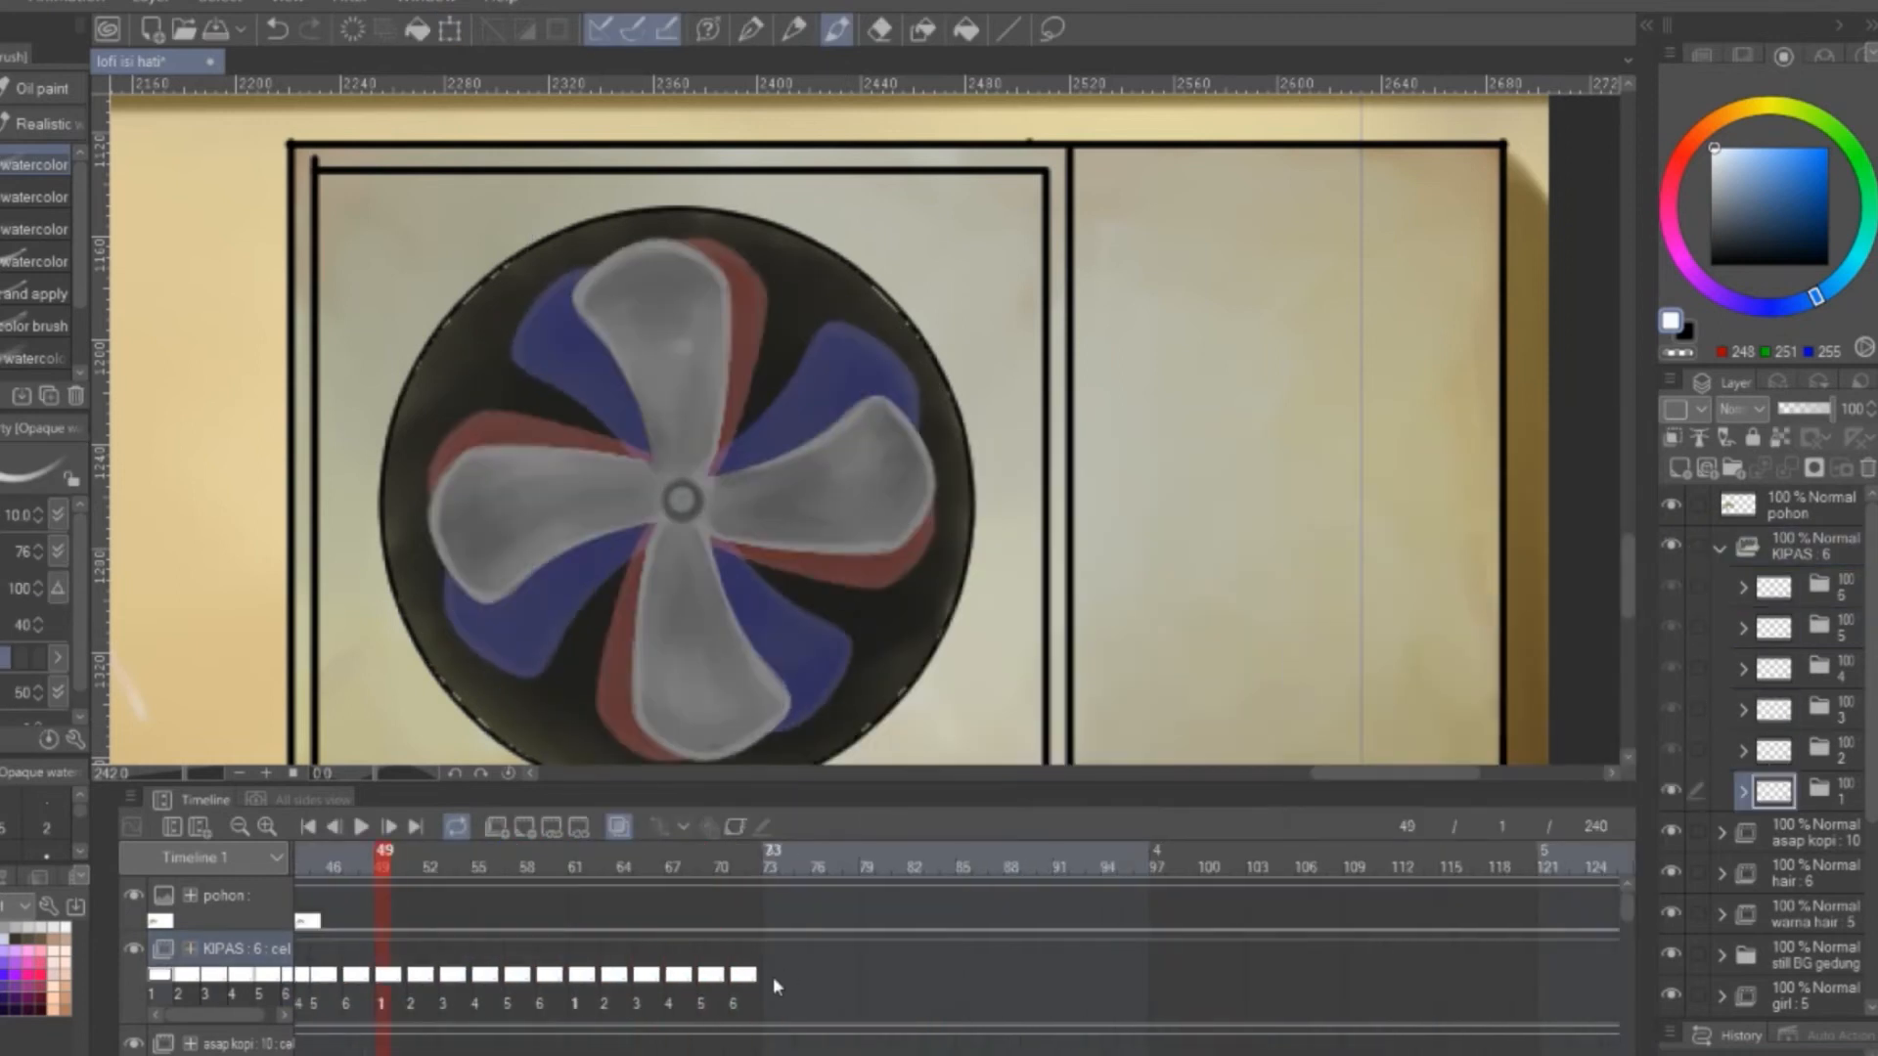
{"action": "right_click", "coordinate": [1159, 978]}
{"action": "left_click", "coordinate": [1401, 604]}
{"action": "right_click", "coordinate": [778, 976]}
{"action": "left_click", "coordinate": [1014, 612]}
{"action": "right_click", "coordinate": [1164, 974]}
{"action": "left_click", "coordinate": [1404, 611]}
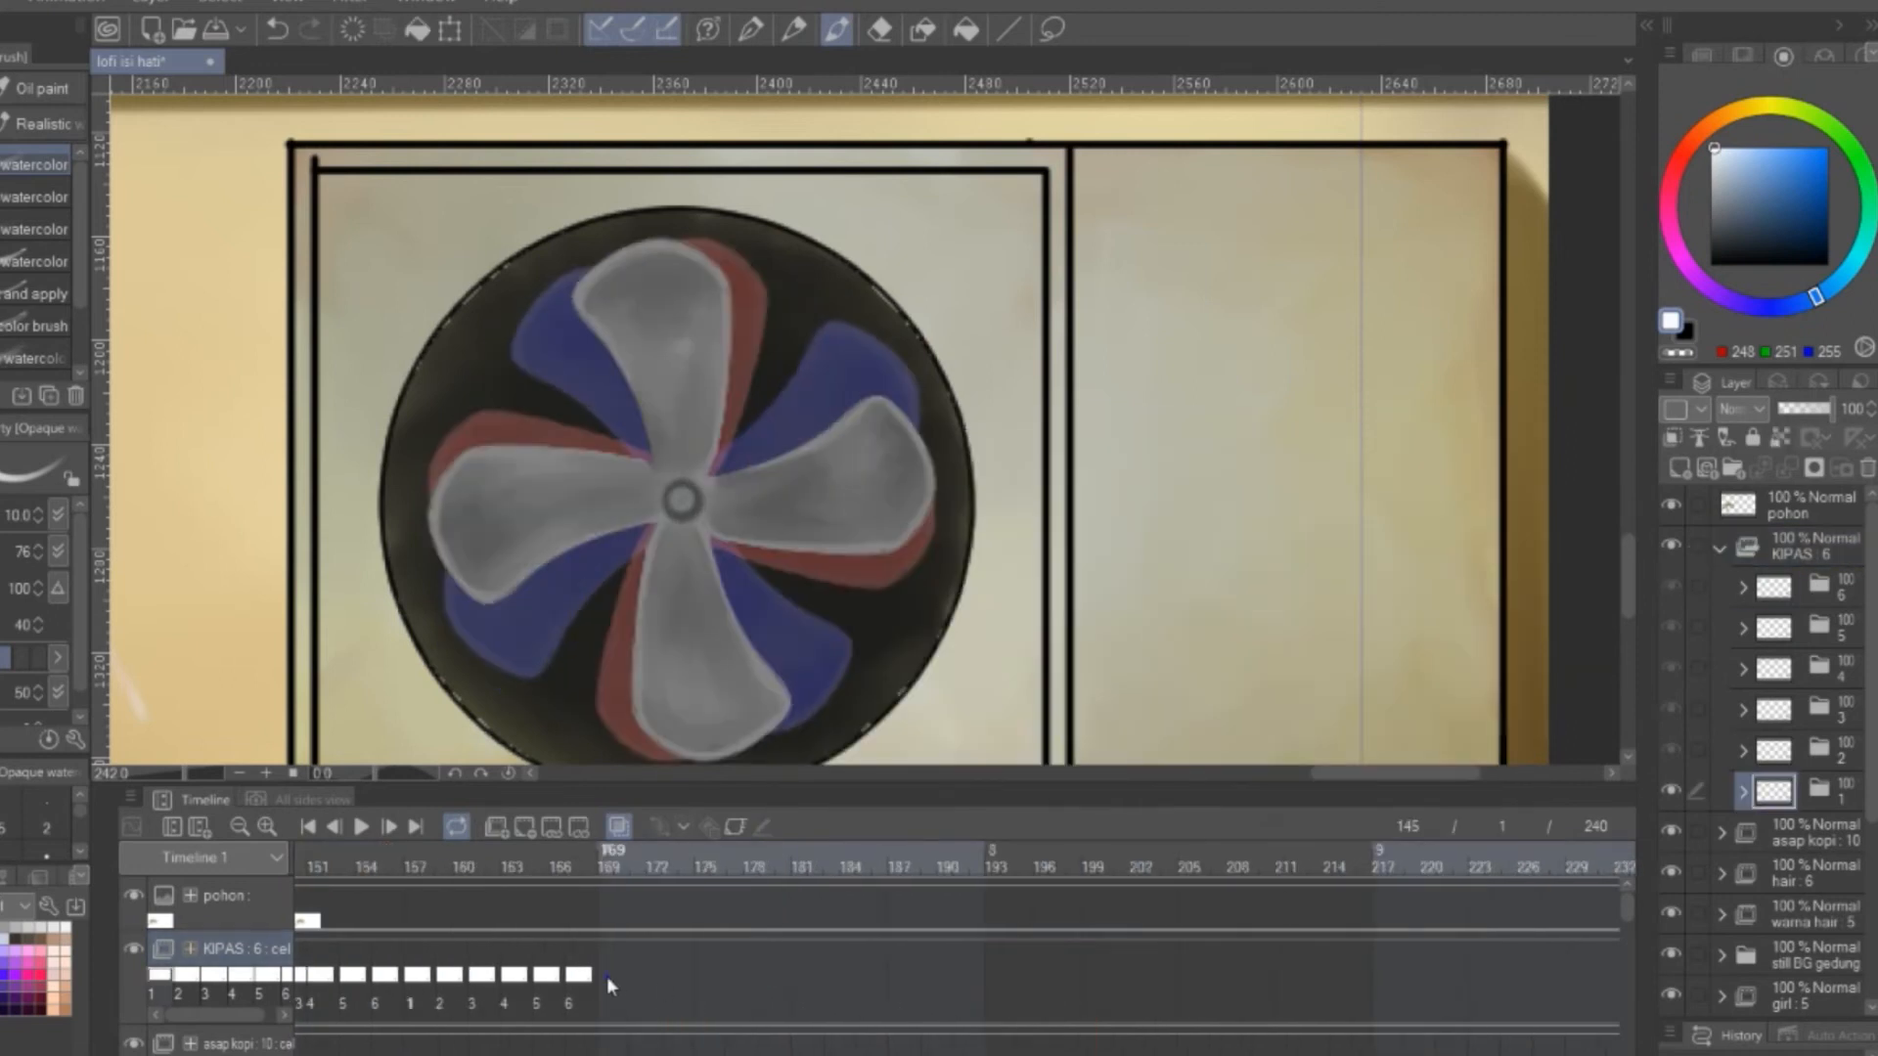
{"action": "right_click", "coordinate": [606, 976]}
{"action": "right_click", "coordinate": [987, 978]}
{"action": "left_click", "coordinate": [1223, 614]}
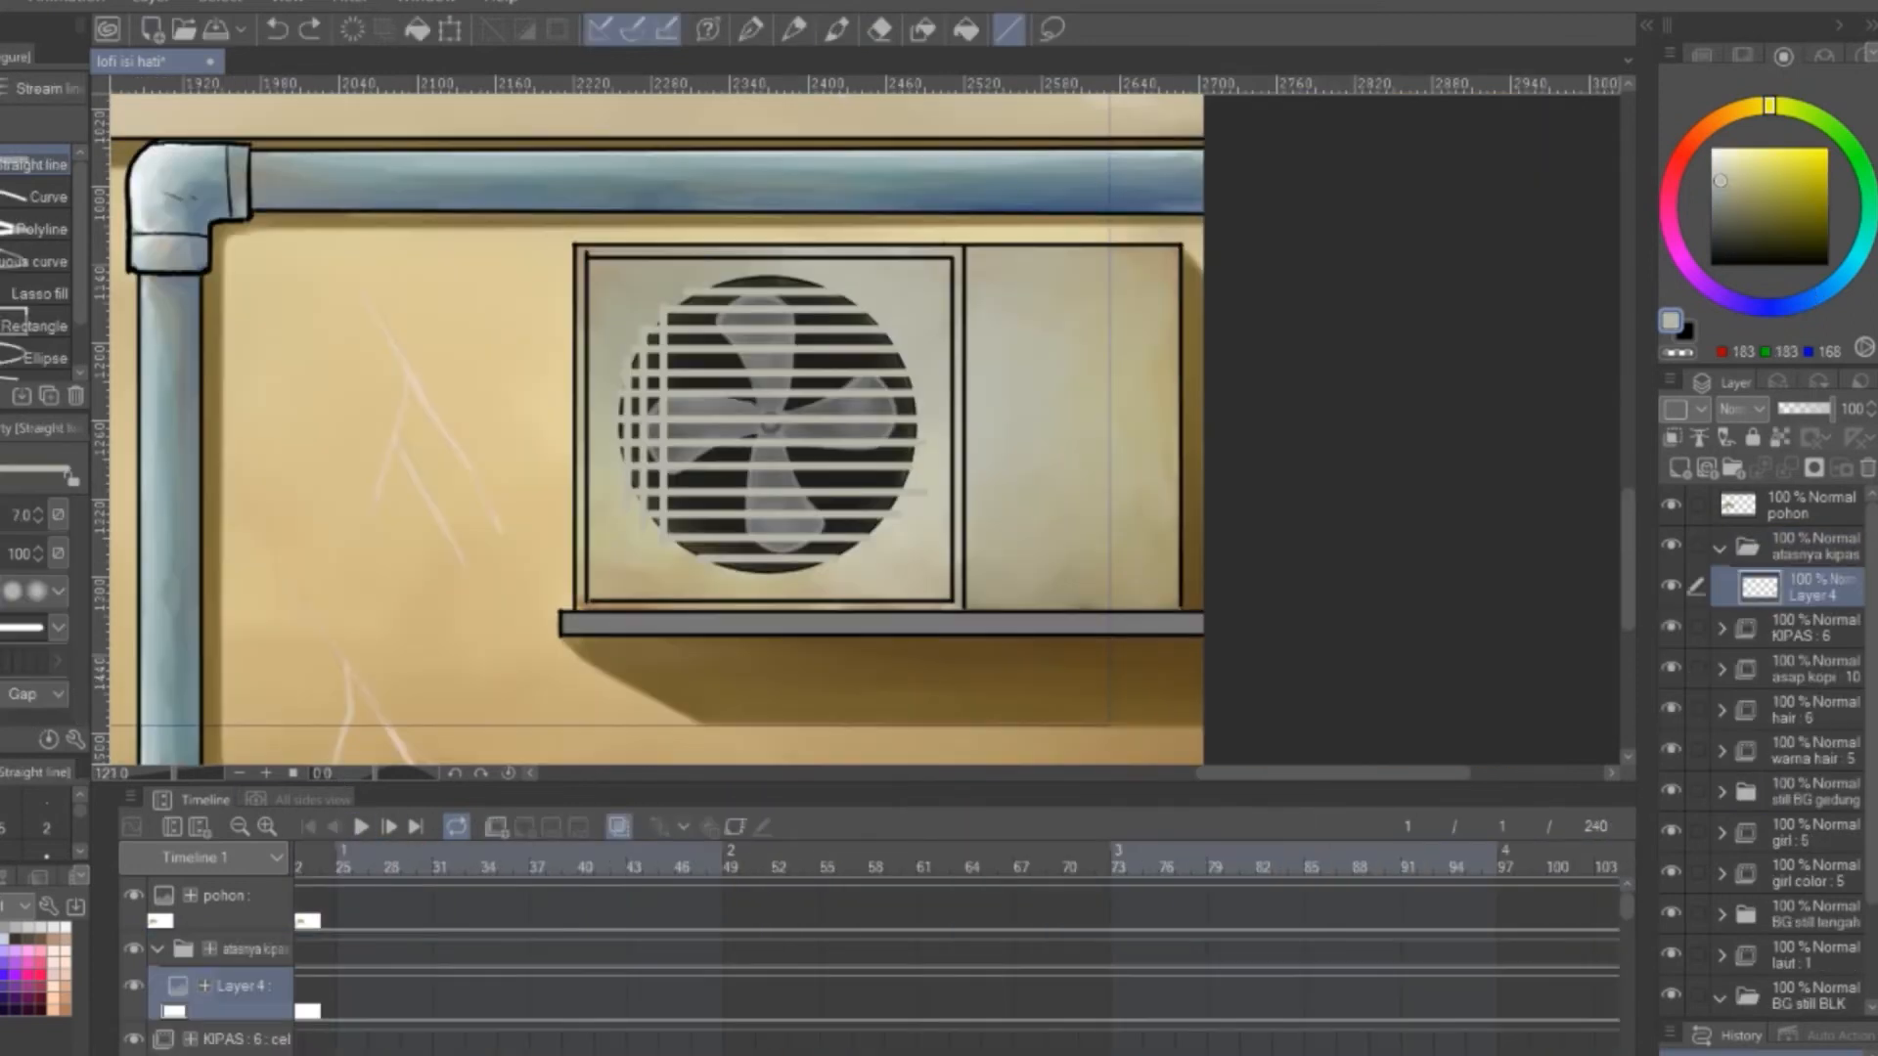
Undo several of the grille lines drawn over the fan on Layer 4 and redo them
{"action": "key", "text": "ctrl+z"}
{"action": "key", "text": "ctrl+z"}
{"action": "key", "text": "ctrl+z"}
{"action": "key", "text": "ctrl+z"}
{"action": "key", "text": "ctrl+z"}
{"action": "key", "text": "ctrl+z"}
{"action": "key", "text": "ctrl+z"}
{"action": "key", "text": "ctrl+z"}
{"action": "key", "text": "ctrl+z"}
{"action": "key", "text": "ctrl+z"}
{"action": "key", "text": "ctrl+z"}
{"action": "key", "text": "ctrl+z"}
{"action": "key", "text": "ctrl+z"}
{"action": "key", "text": "ctrl+z"}
{"action": "key", "text": "ctrl+z"}
{"action": "key", "text": "ctrl+z"}
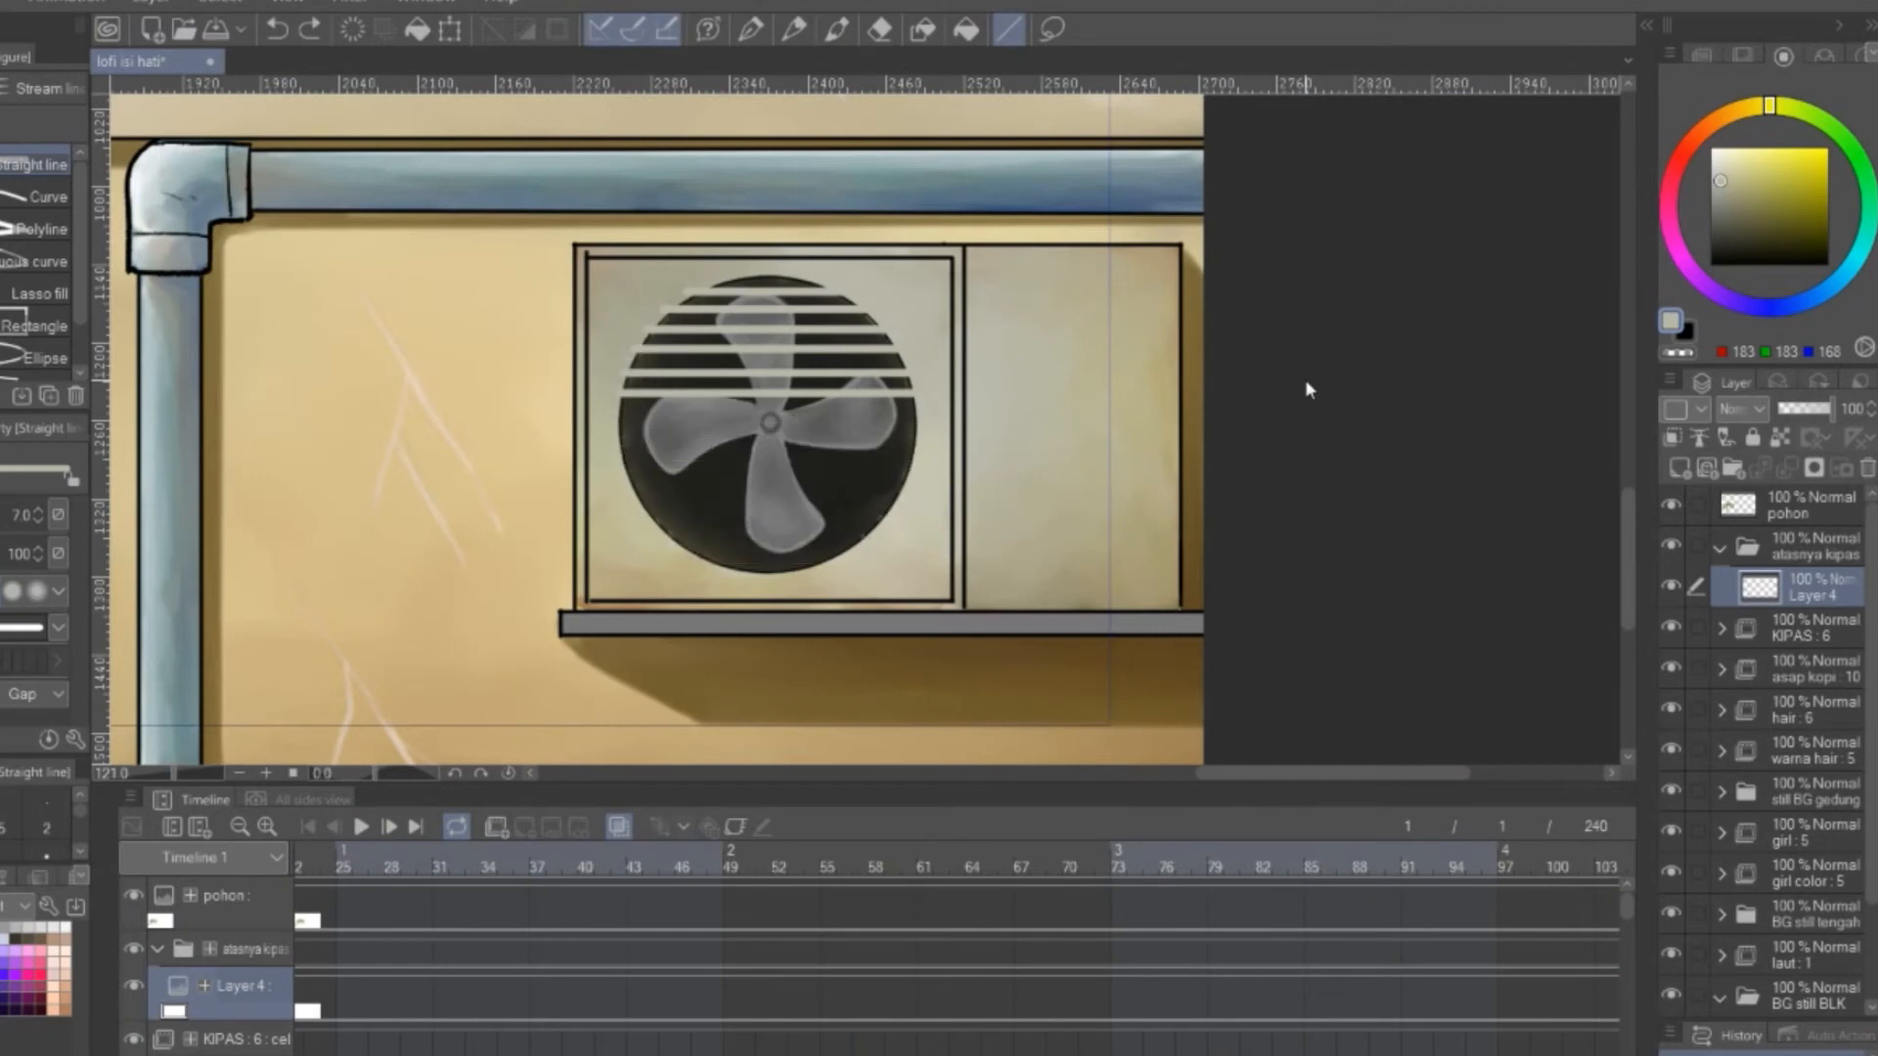
{"action": "left_click", "coordinate": [313, 32]}
{"action": "left_click", "coordinate": [313, 31]}
{"action": "left_click", "coordinate": [313, 32]}
{"action": "left_click", "coordinate": [313, 32]}
{"action": "left_click", "coordinate": [313, 31]}
{"action": "left_click", "coordinate": [313, 32]}
{"action": "left_click", "coordinate": [313, 32]}
{"action": "left_click", "coordinate": [313, 31]}
{"action": "left_click", "coordinate": [313, 31]}
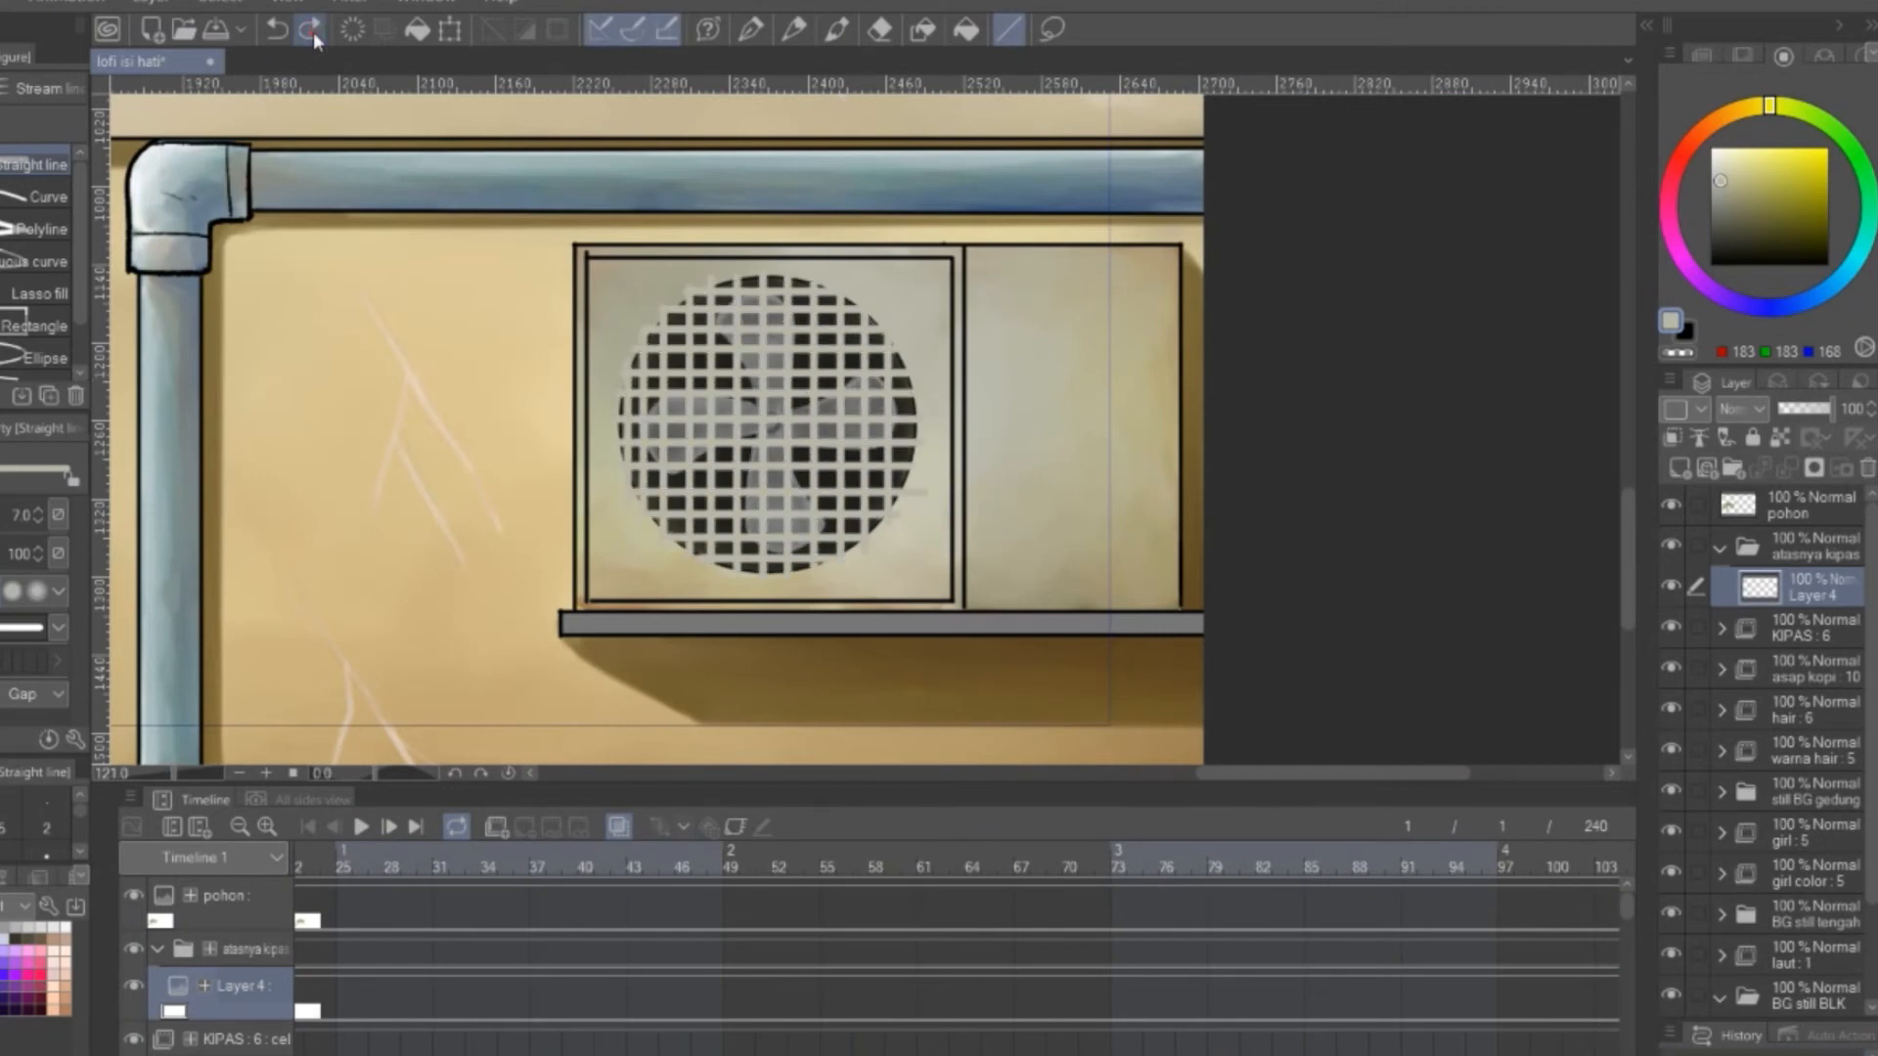
{"action": "left_click", "coordinate": [313, 31]}
{"action": "key", "text": "Return"}
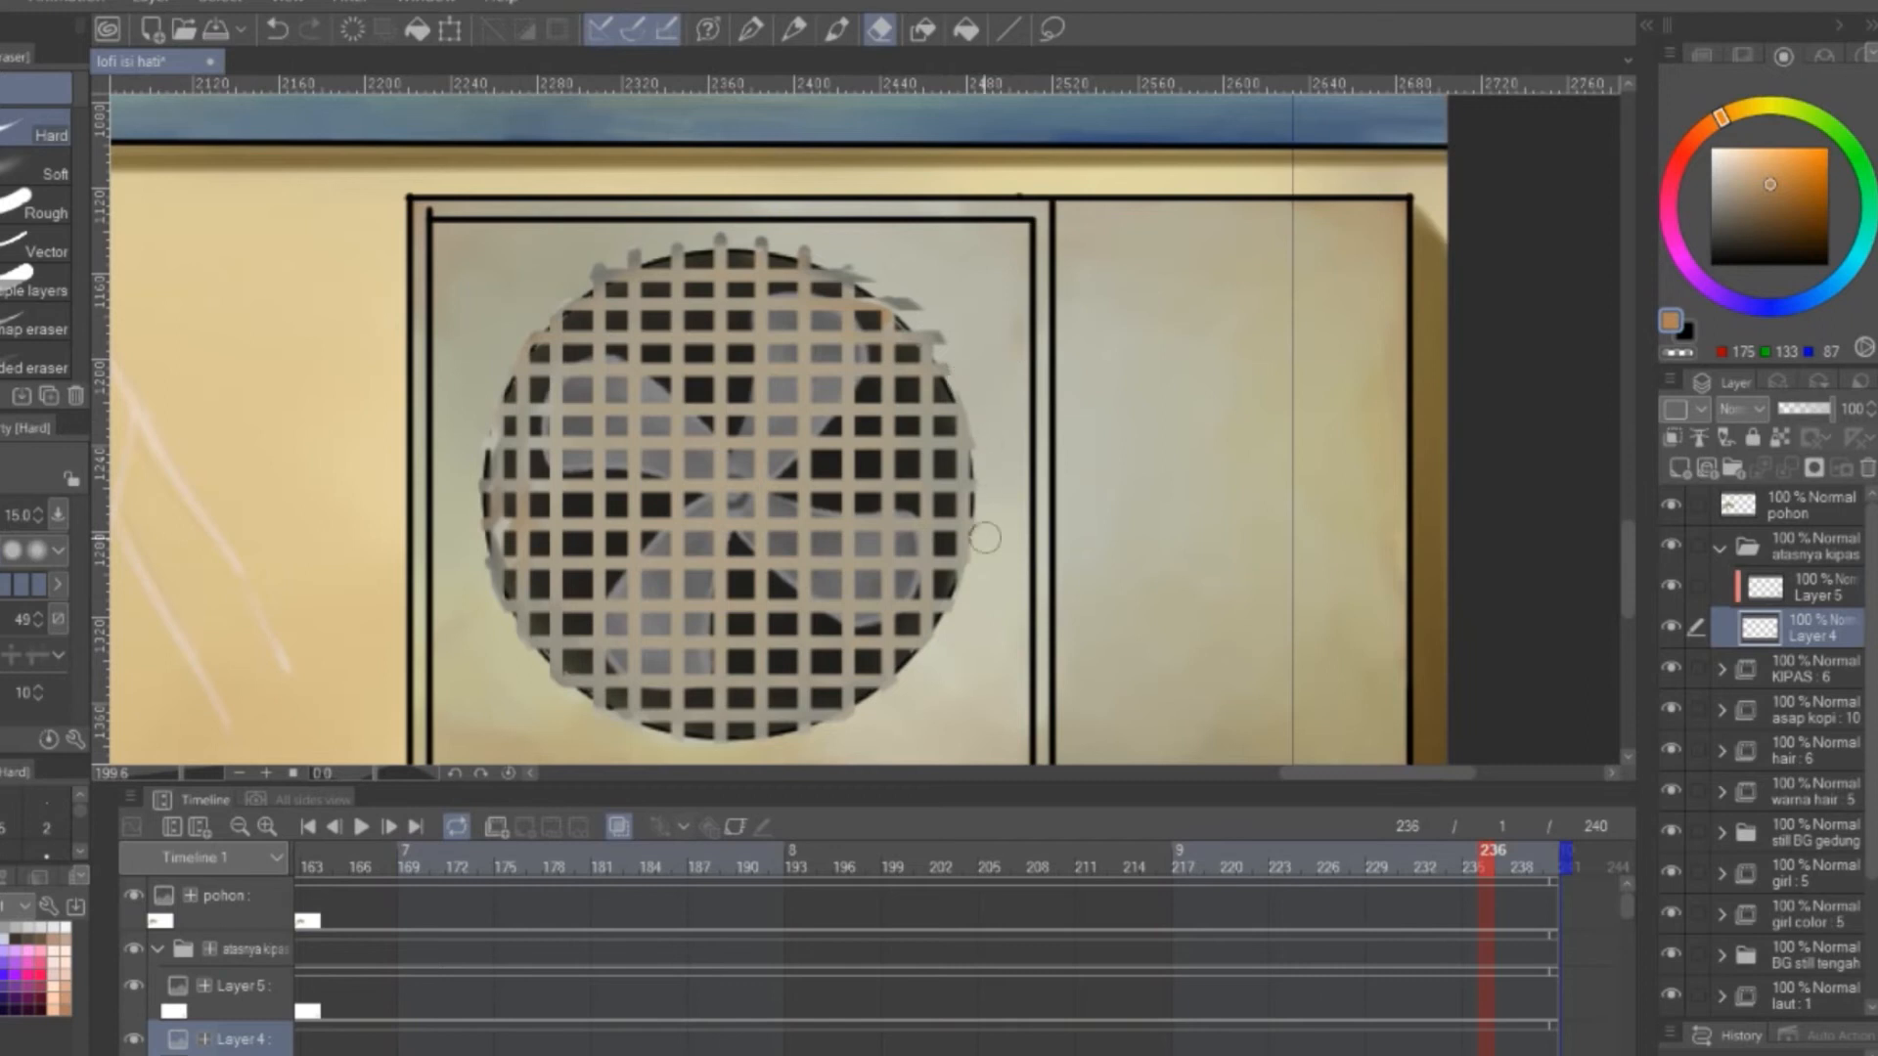
Erase the grille line ends that stick out past the fan opening's round edge on Layer 4
{"action": "scroll", "coordinate": [958, 523], "scroll_direction": "up", "scroll_amount": 3}
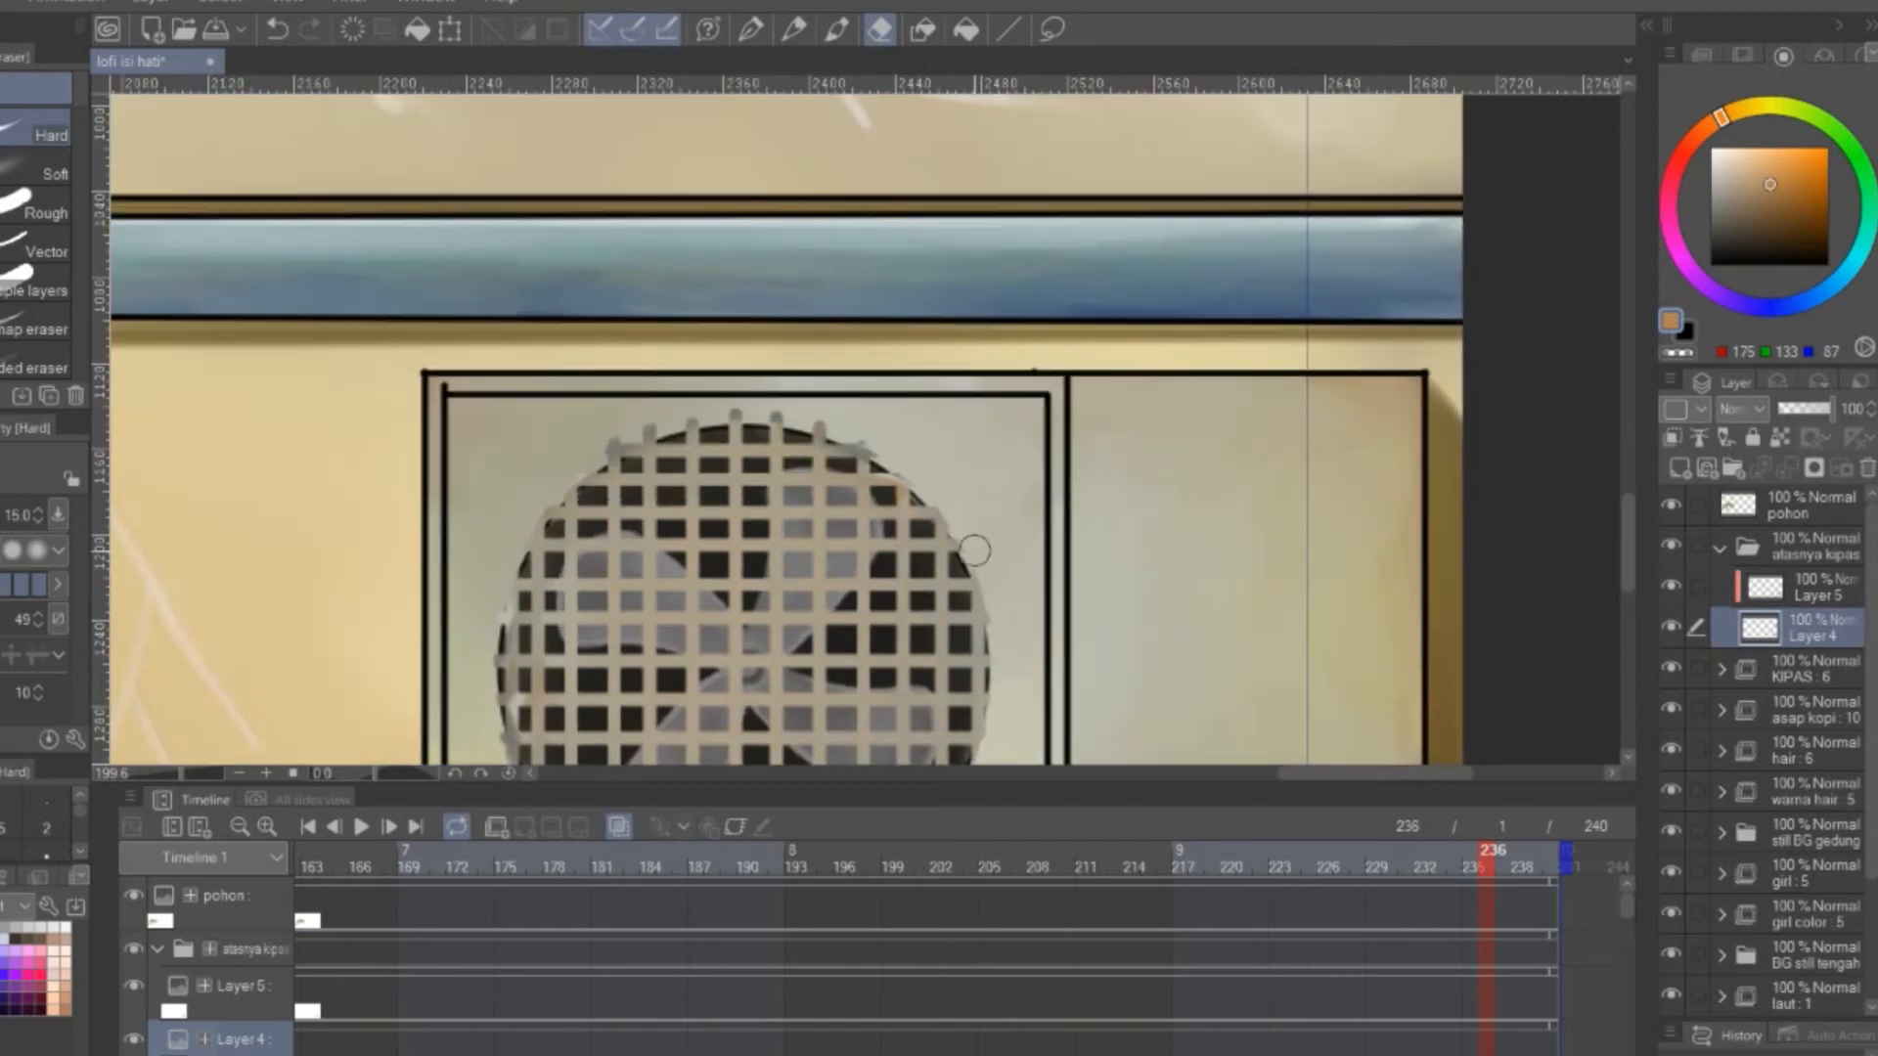
{"action": "scroll", "coordinate": [880, 513], "scroll_direction": "left", "scroll_amount": 2}
{"action": "left_click_drag", "start_coordinate": [1047, 526], "coordinate": [1018, 385]}
{"action": "left_click_drag", "start_coordinate": [1141, 516], "coordinate": [1135, 400]}
Shade the fan grille with brown (RGB 117, 90, 60) on the clipped Layer 5, undoing the last blending stroke
{"action": "left_click", "coordinate": [1817, 587]}
{"action": "left_click", "coordinate": [1767, 210]}
{"action": "left_click", "coordinate": [838, 30]}
{"action": "left_click_drag", "start_coordinate": [1022, 516], "coordinate": [885, 693]}
{"action": "key", "text": "j"}
{"action": "key", "text": "ctrl+z"}
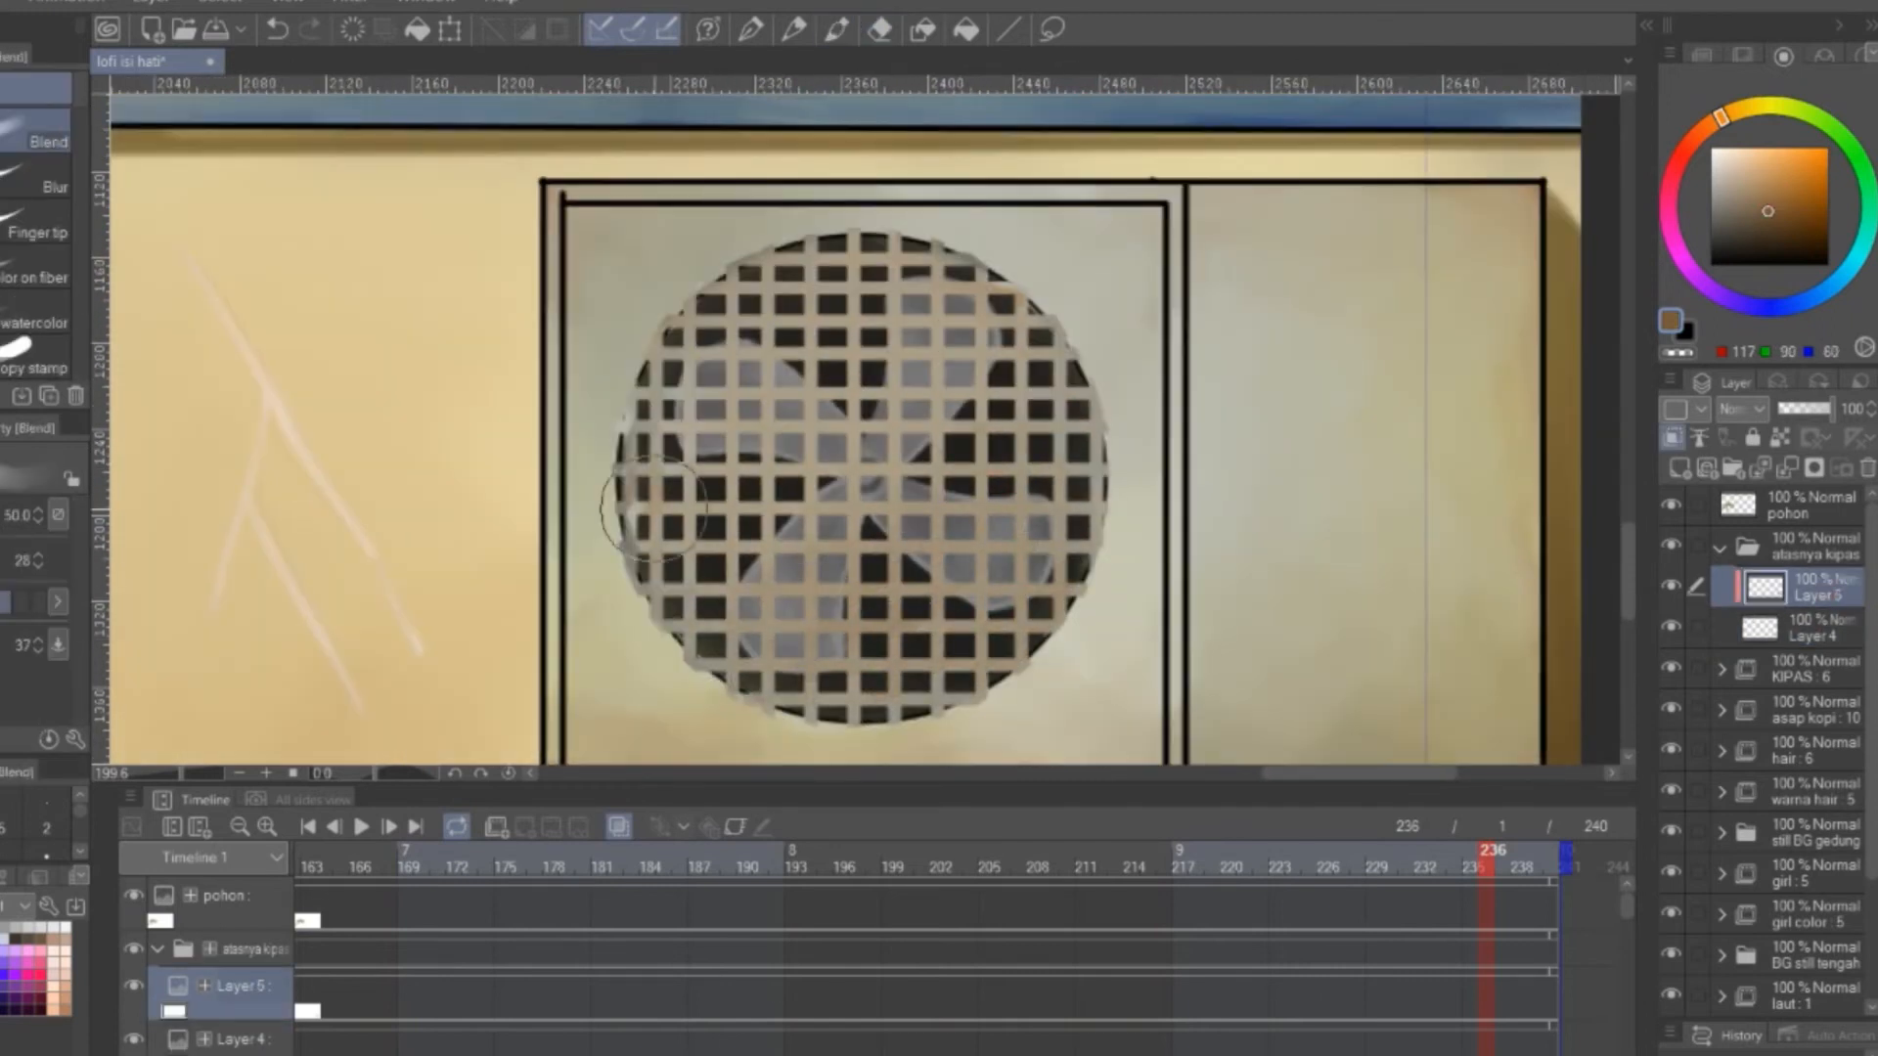
Paint broad grey cloud masses (RGB 171, 171, 171) across the whole sky on the awan layer with the opaque watercolor brush
{"action": "scroll", "coordinate": [1076, 577], "scroll_direction": "down", "scroll_amount": 3}
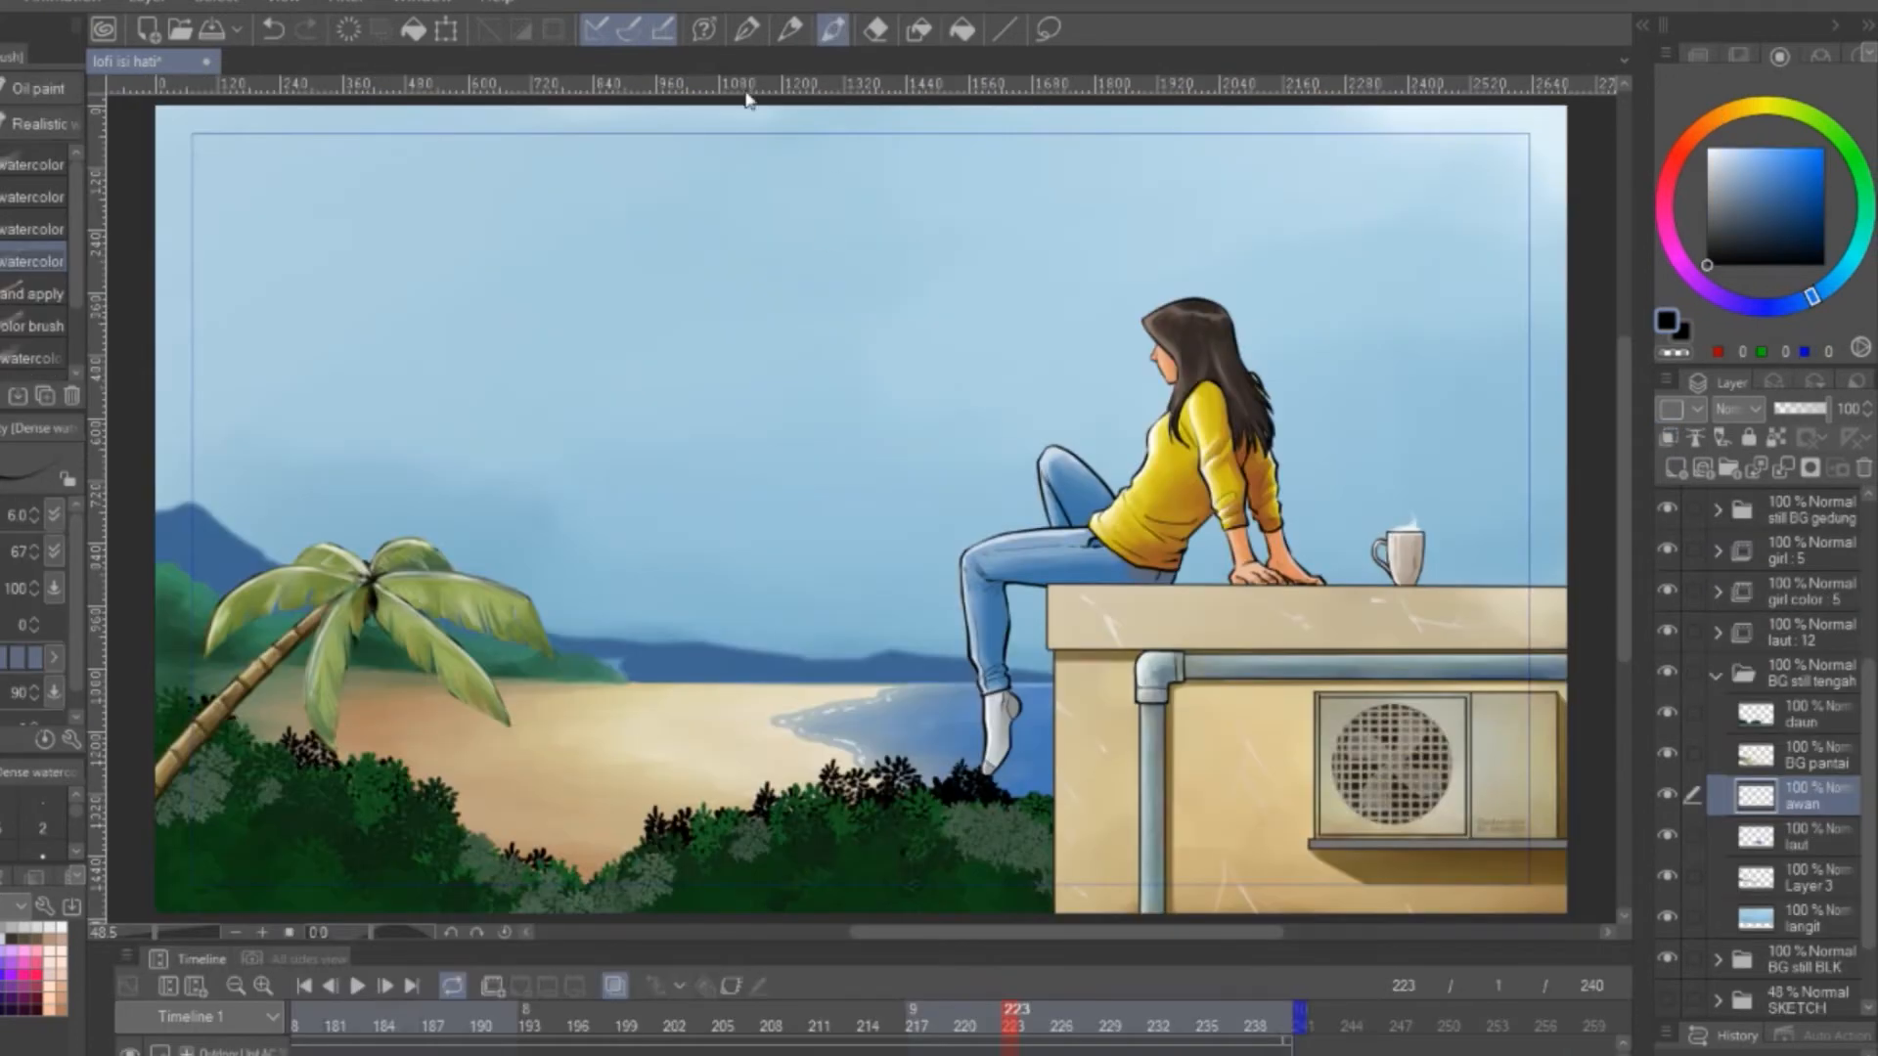
{"action": "left_click", "coordinate": [32, 165]}
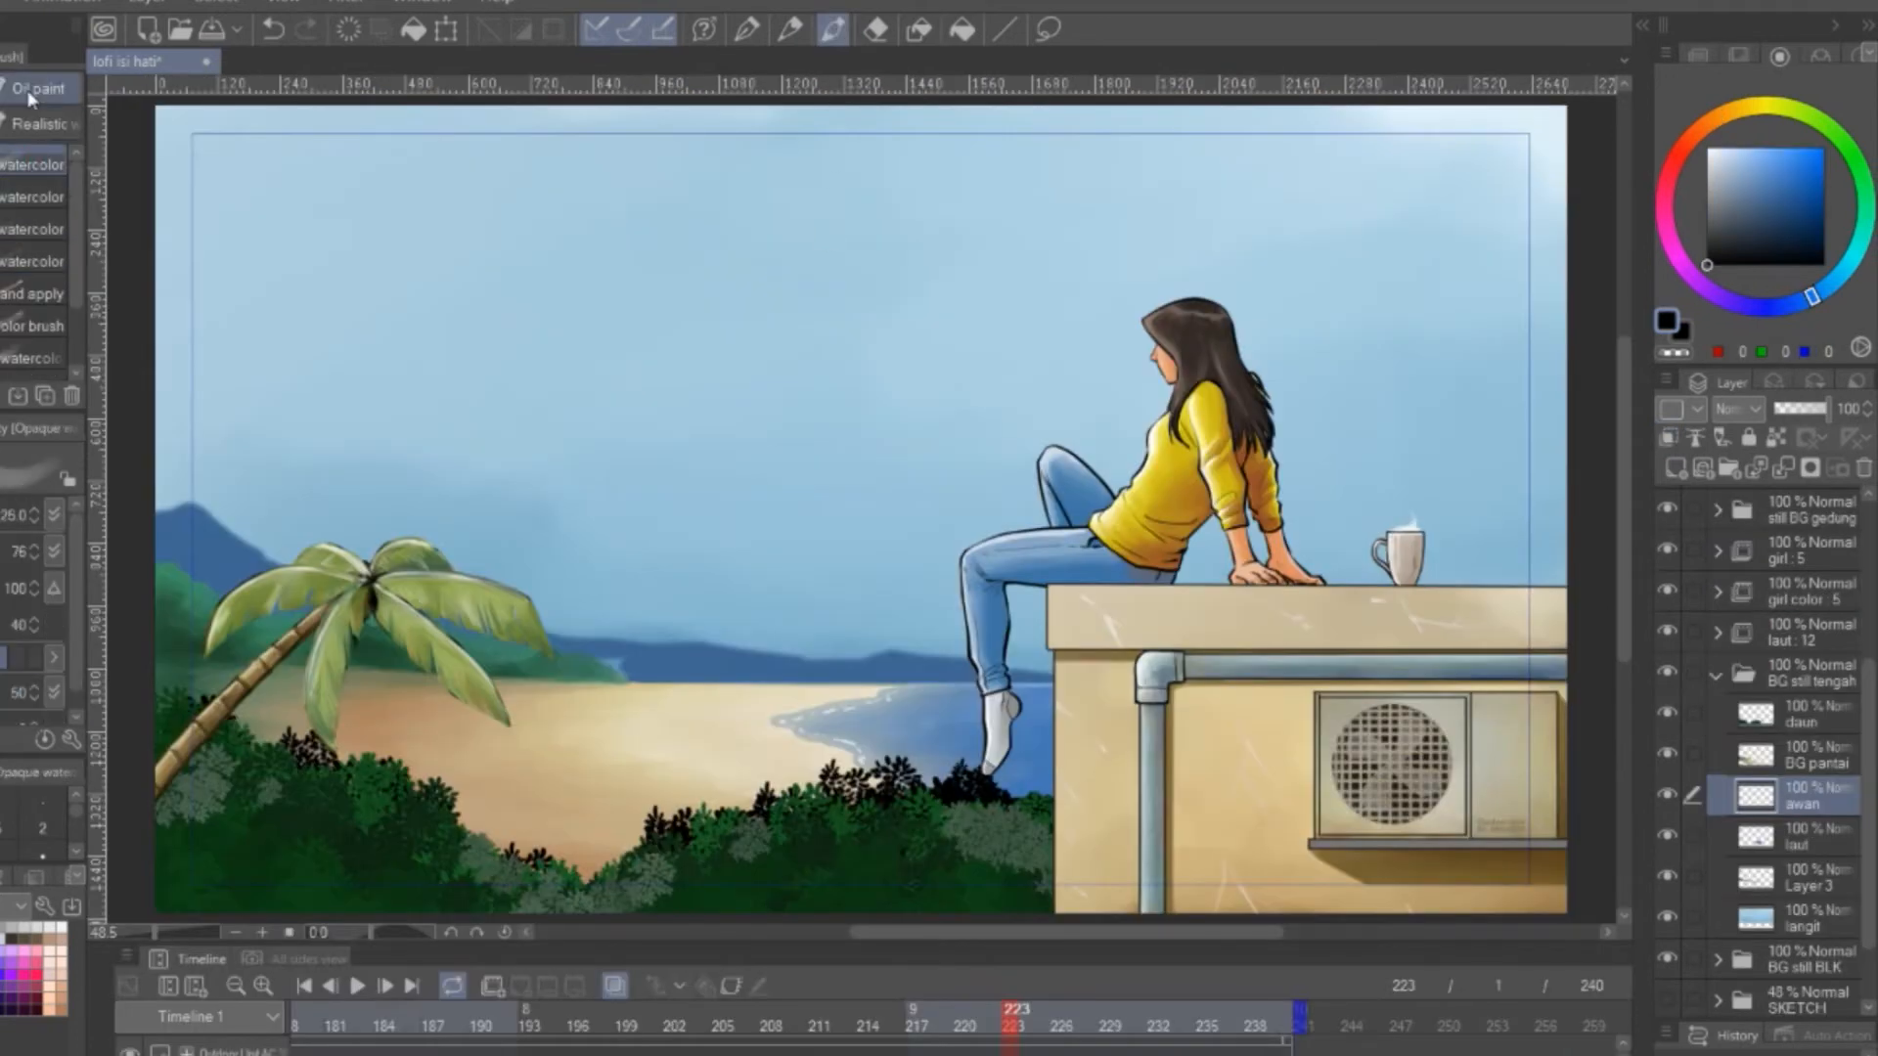
{"action": "mouse_move", "coordinate": [254, 284]}
{"action": "left_mouse_down"}
{"action": "mouse_move", "coordinate": [402, 411]}
{"action": "mouse_move", "coordinate": [678, 344]}
{"action": "mouse_move", "coordinate": [507, 495]}
{"action": "left_mouse_up"}
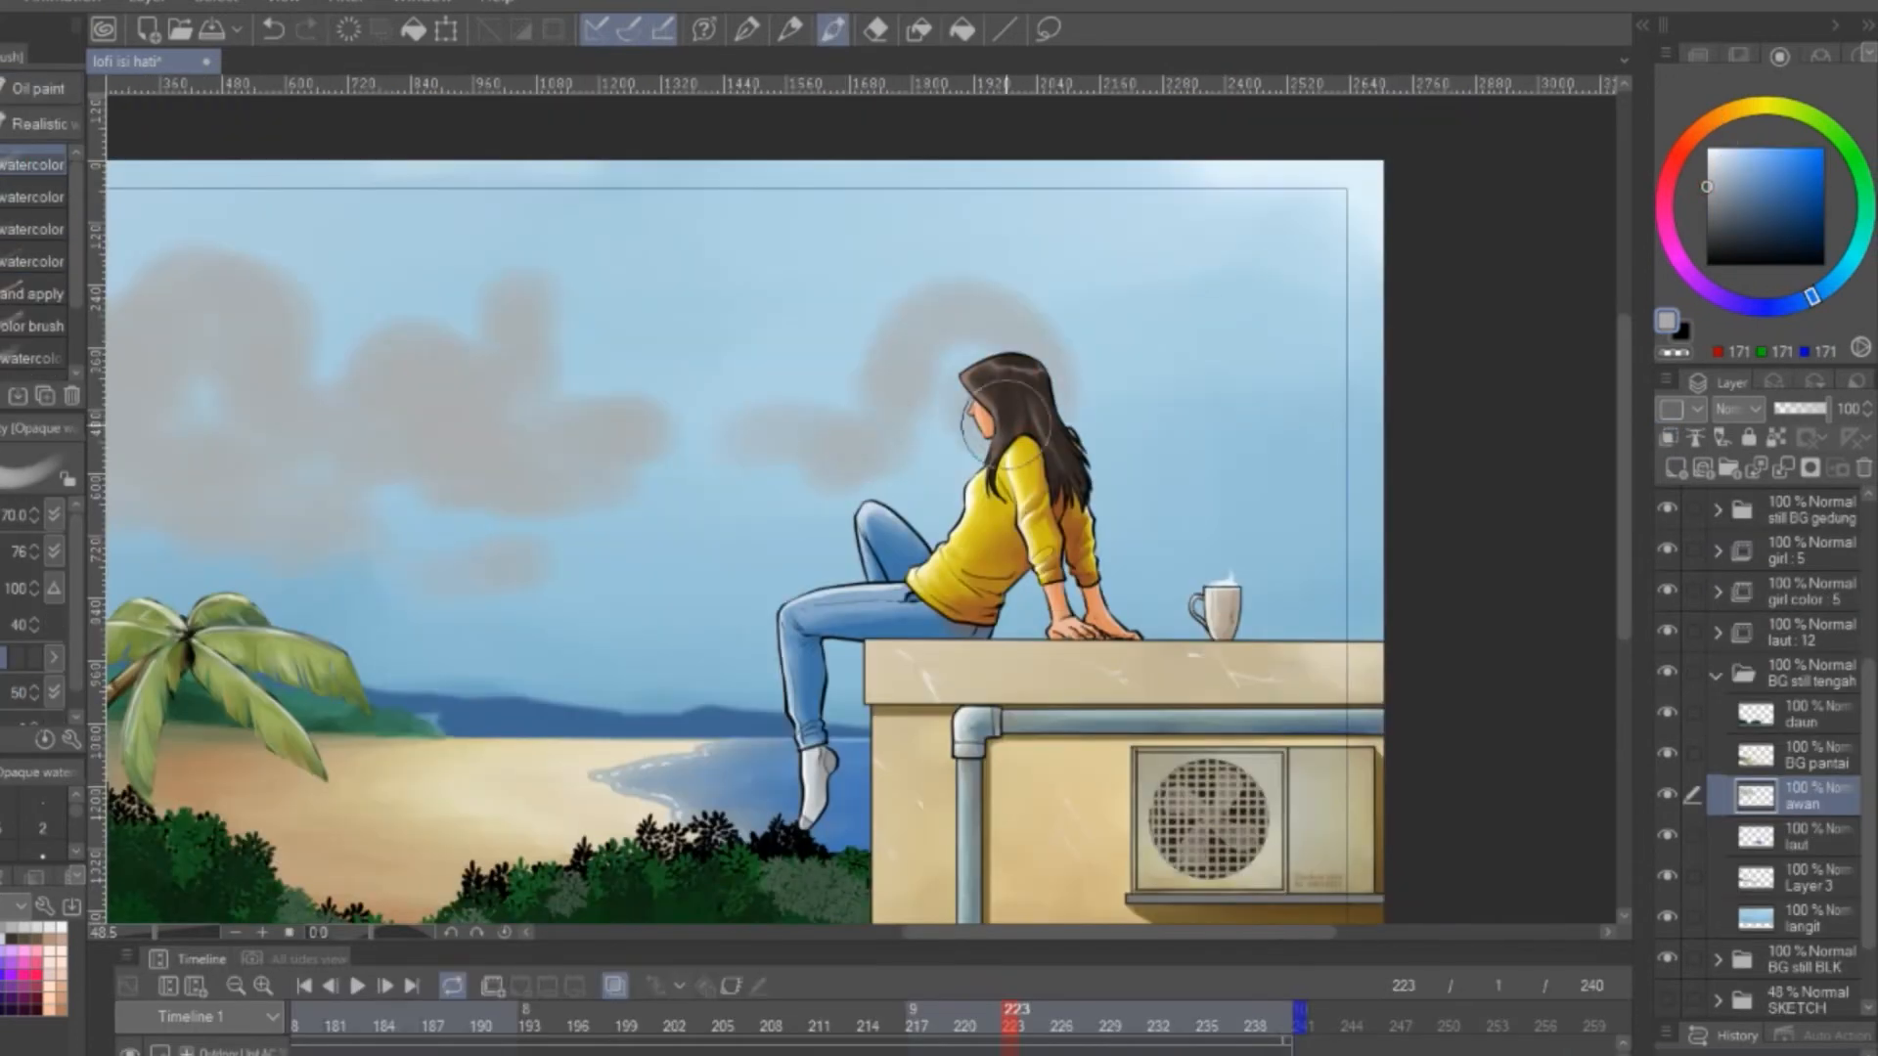
{"action": "mouse_move", "coordinate": [1008, 413]}
{"action": "left_mouse_down"}
{"action": "mouse_move", "coordinate": [1194, 419]}
{"action": "mouse_move", "coordinate": [553, 519]}
{"action": "mouse_move", "coordinate": [1115, 520]}
{"action": "left_mouse_up"}
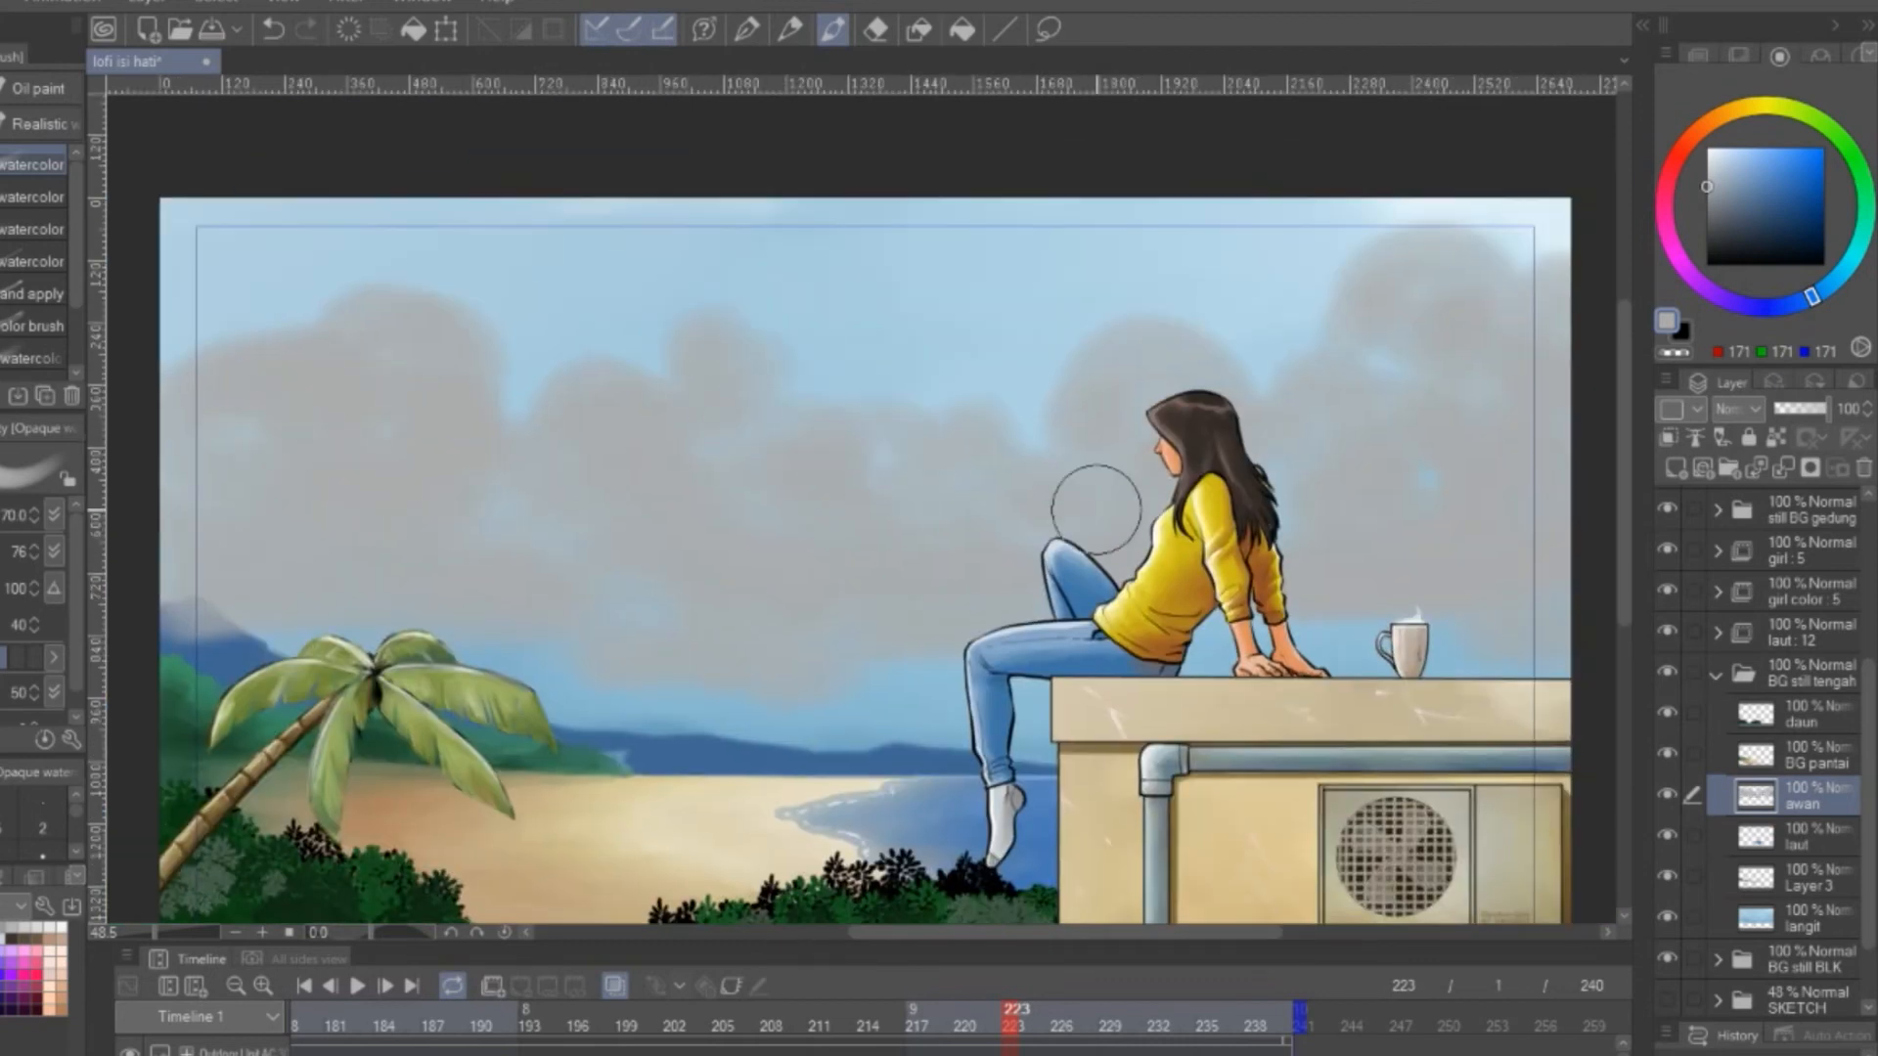
{"action": "left_click_drag", "start_coordinate": [1083, 474], "coordinate": [1479, 492]}
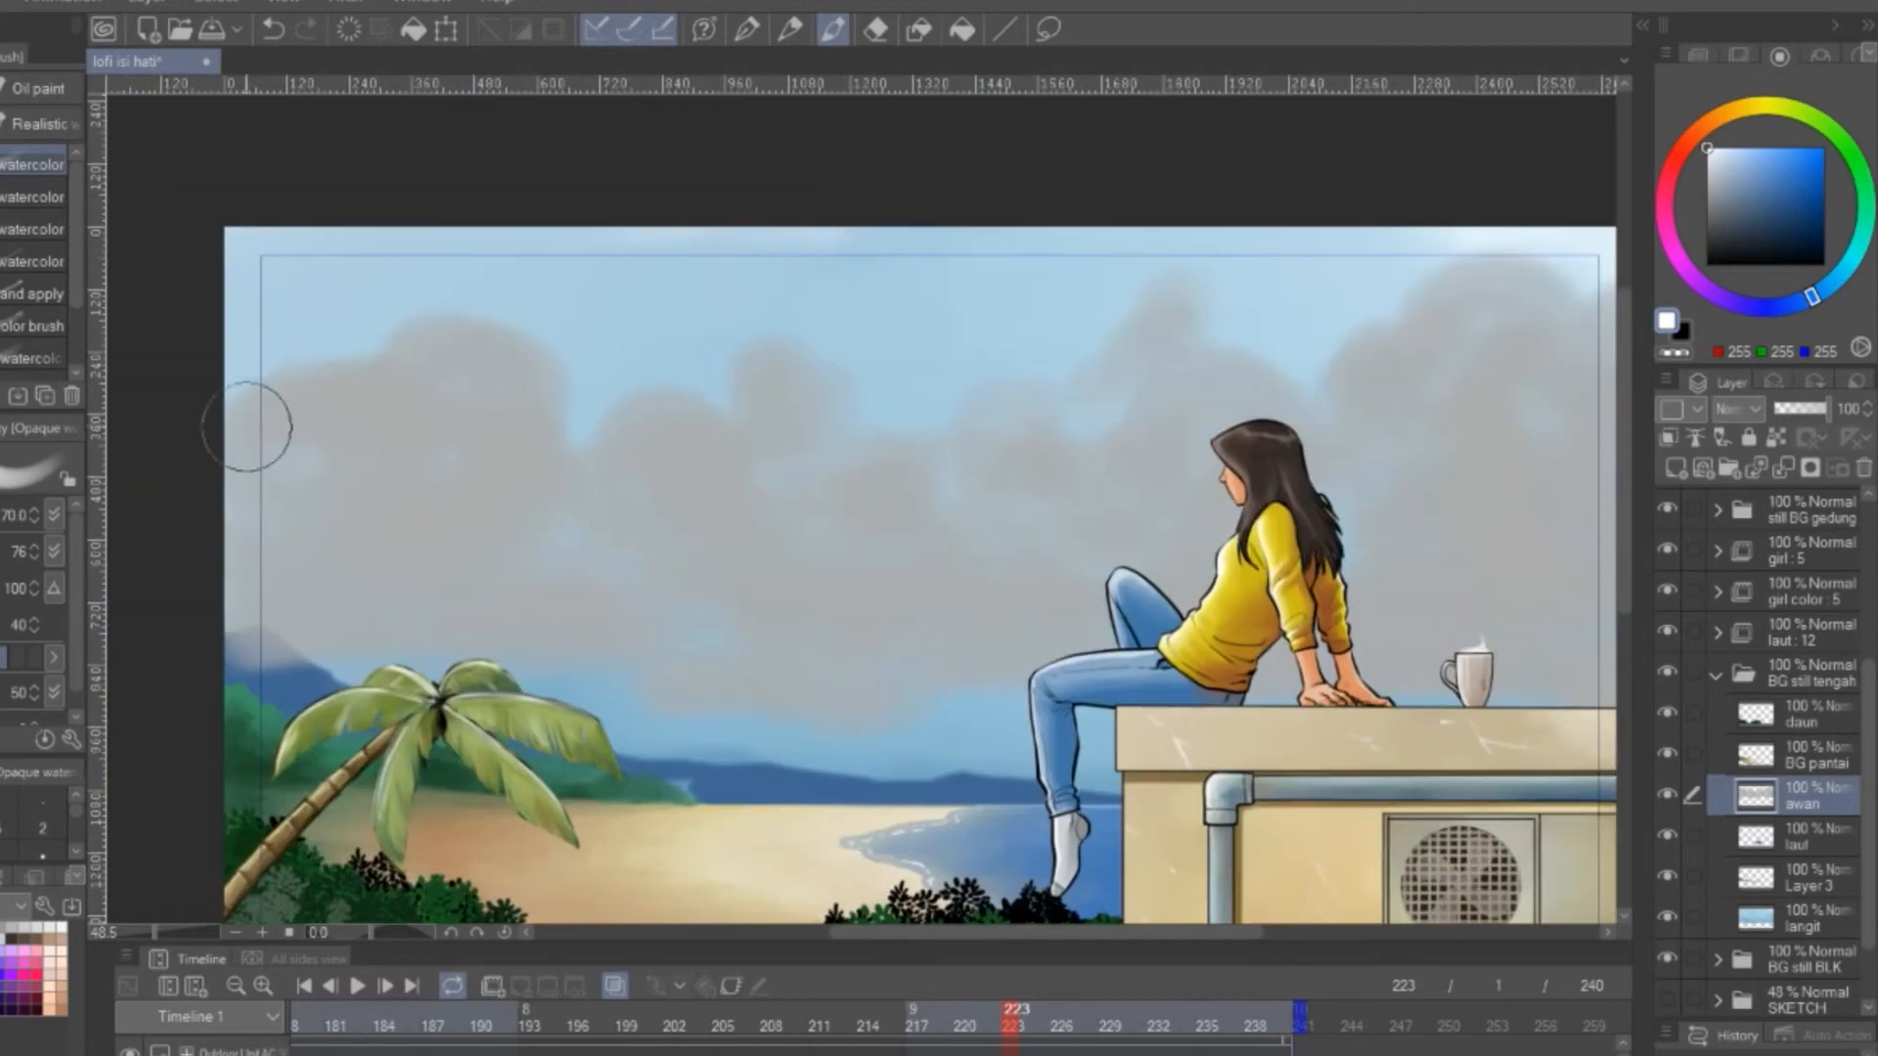
Paint white rounded billows over the grey cloud masses with the dense watercolor brush, leaving grey shadows between them
{"action": "left_click", "coordinate": [20, 261]}
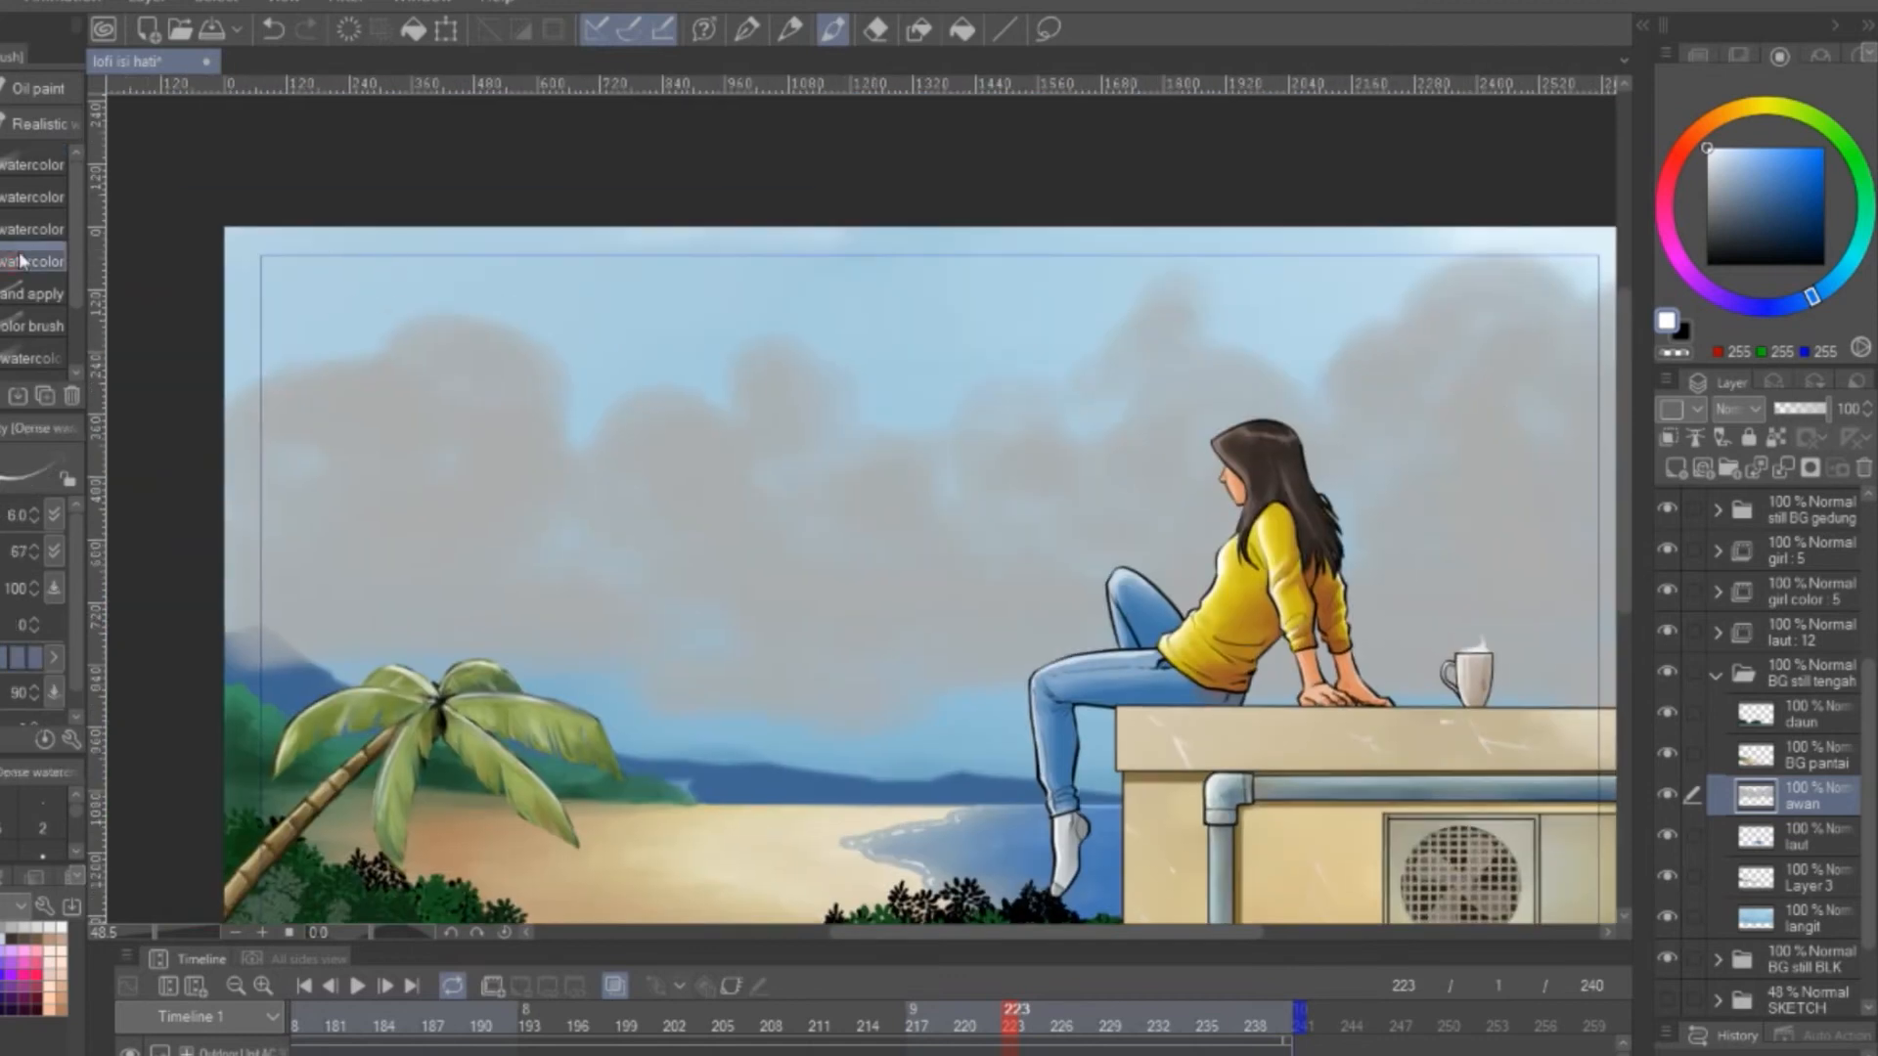
{"action": "mouse_move", "coordinate": [355, 387]}
{"action": "left_mouse_down"}
{"action": "mouse_move", "coordinate": [420, 367]}
{"action": "mouse_move", "coordinate": [533, 430]}
{"action": "mouse_move", "coordinate": [294, 430]}
{"action": "mouse_move", "coordinate": [826, 486]}
{"action": "mouse_move", "coordinate": [1170, 369]}
{"action": "mouse_move", "coordinate": [1111, 505]}
{"action": "mouse_move", "coordinate": [797, 516]}
{"action": "left_mouse_up"}
{"action": "mouse_move", "coordinate": [1052, 386]}
{"action": "left_mouse_down"}
{"action": "mouse_move", "coordinate": [1183, 319]}
{"action": "mouse_move", "coordinate": [1282, 348]}
{"action": "mouse_move", "coordinate": [1161, 427]}
{"action": "mouse_move", "coordinate": [1088, 602]}
{"action": "mouse_move", "coordinate": [1330, 486]}
{"action": "mouse_move", "coordinate": [1248, 600]}
{"action": "left_mouse_up"}
{"action": "mouse_move", "coordinate": [954, 577]}
{"action": "left_mouse_down"}
{"action": "mouse_move", "coordinate": [1352, 500]}
{"action": "mouse_move", "coordinate": [792, 574]}
{"action": "mouse_move", "coordinate": [855, 457]}
{"action": "mouse_move", "coordinate": [368, 537]}
{"action": "mouse_move", "coordinate": [479, 518]}
{"action": "left_mouse_up"}
{"action": "mouse_move", "coordinate": [1395, 652]}
{"action": "left_mouse_down"}
{"action": "mouse_move", "coordinate": [881, 667]}
{"action": "mouse_move", "coordinate": [1325, 675]}
{"action": "left_mouse_up"}
Blend the white billows into the grey cloud masses across the sky with the Blend tool
{"action": "key", "text": "j"}
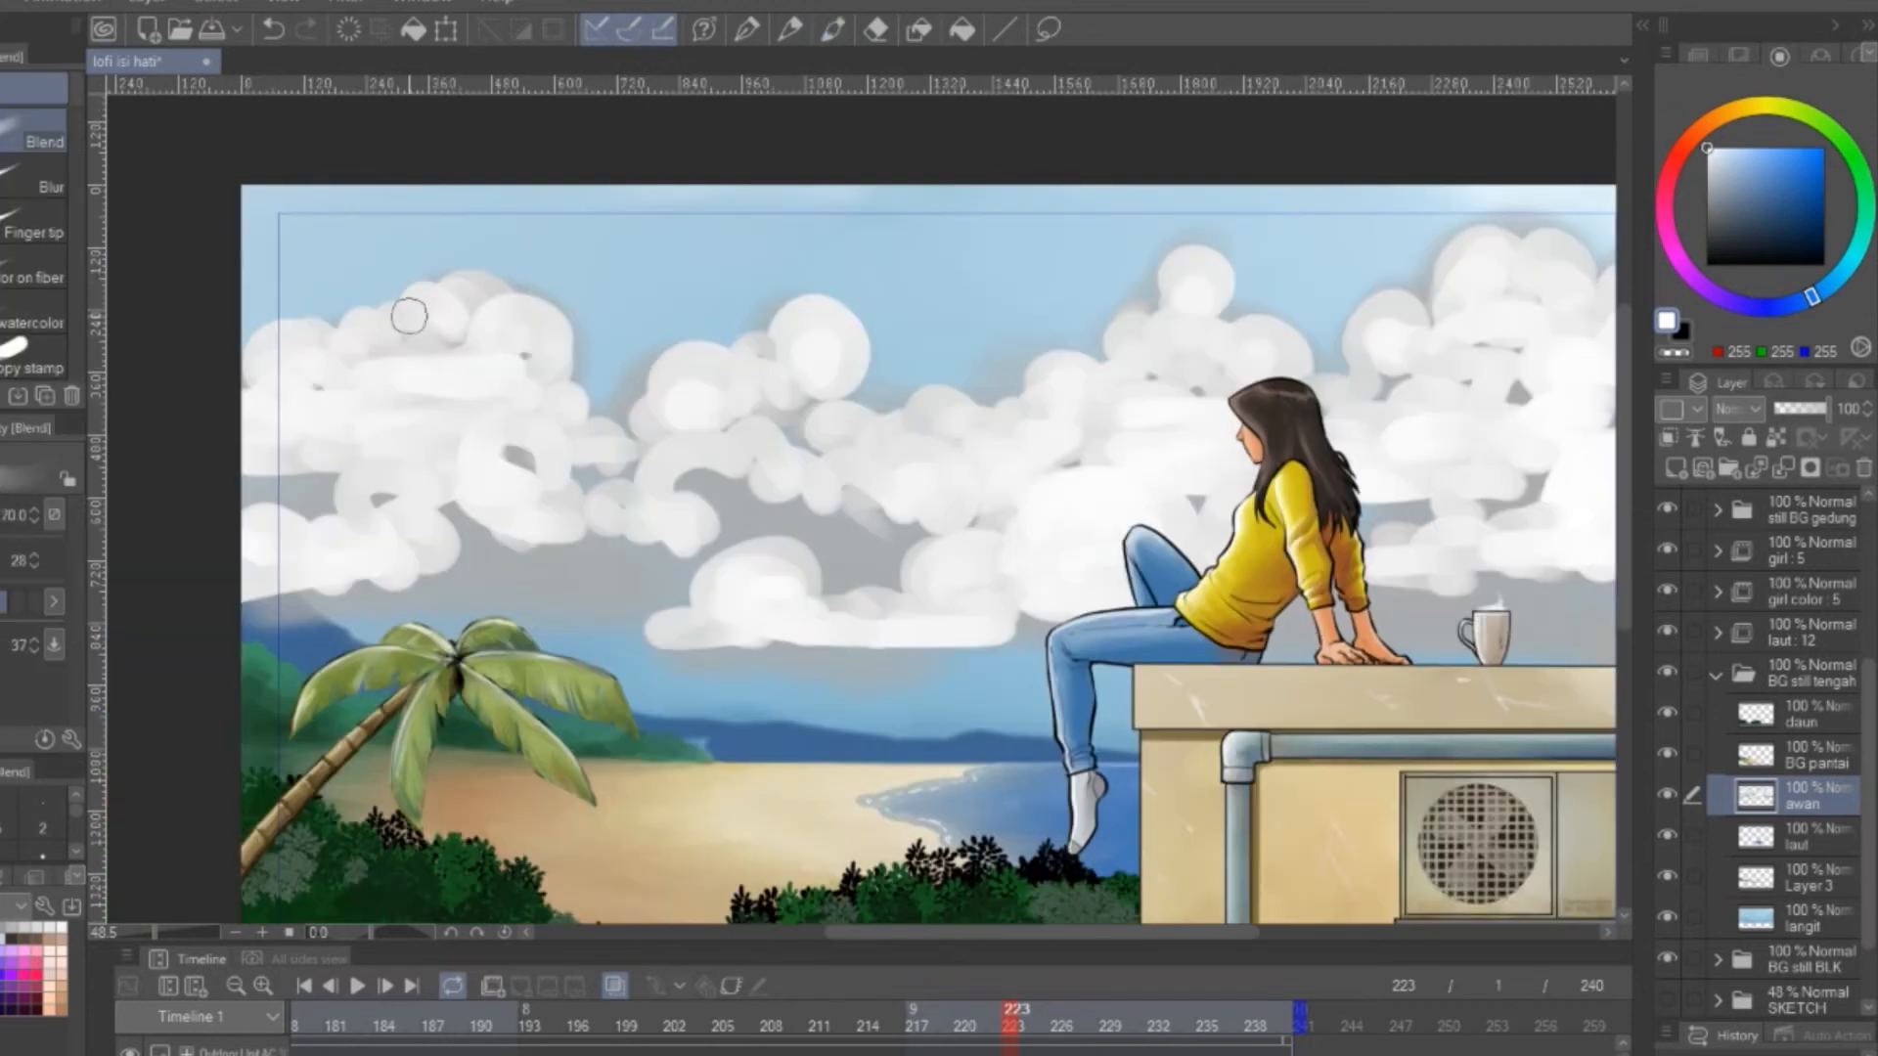
{"action": "left_click_drag", "start_coordinate": [352, 377], "coordinate": [378, 502]}
{"action": "mouse_move", "coordinate": [482, 324]}
{"action": "left_mouse_down"}
{"action": "mouse_move", "coordinate": [746, 381]}
{"action": "mouse_move", "coordinate": [671, 537]}
{"action": "mouse_move", "coordinate": [1006, 583]}
{"action": "left_mouse_up"}
{"action": "mouse_move", "coordinate": [429, 517]}
{"action": "left_mouse_down"}
{"action": "mouse_move", "coordinate": [313, 597]}
{"action": "mouse_move", "coordinate": [563, 511]}
{"action": "left_mouse_up"}
{"action": "mouse_move", "coordinate": [714, 526]}
{"action": "left_mouse_down"}
{"action": "mouse_move", "coordinate": [818, 558]}
{"action": "mouse_move", "coordinate": [919, 654]}
{"action": "mouse_move", "coordinate": [1203, 477]}
{"action": "left_mouse_up"}
{"action": "mouse_move", "coordinate": [1193, 315]}
{"action": "left_mouse_down"}
{"action": "mouse_move", "coordinate": [1154, 331]}
{"action": "mouse_move", "coordinate": [1165, 391]}
{"action": "left_mouse_up"}
{"action": "mouse_move", "coordinate": [1418, 345]}
{"action": "left_mouse_down"}
{"action": "mouse_move", "coordinate": [897, 398]}
{"action": "mouse_move", "coordinate": [1069, 322]}
{"action": "mouse_move", "coordinate": [1026, 558]}
{"action": "mouse_move", "coordinate": [1061, 658]}
{"action": "mouse_move", "coordinate": [1085, 587]}
{"action": "mouse_move", "coordinate": [1060, 658]}
{"action": "mouse_move", "coordinate": [1054, 604]}
{"action": "left_mouse_up"}
Soften the upper edges and billows of the clouds from behind the girl across the sky with the running-color-on-fiber blender
{"action": "left_click", "coordinate": [33, 268]}
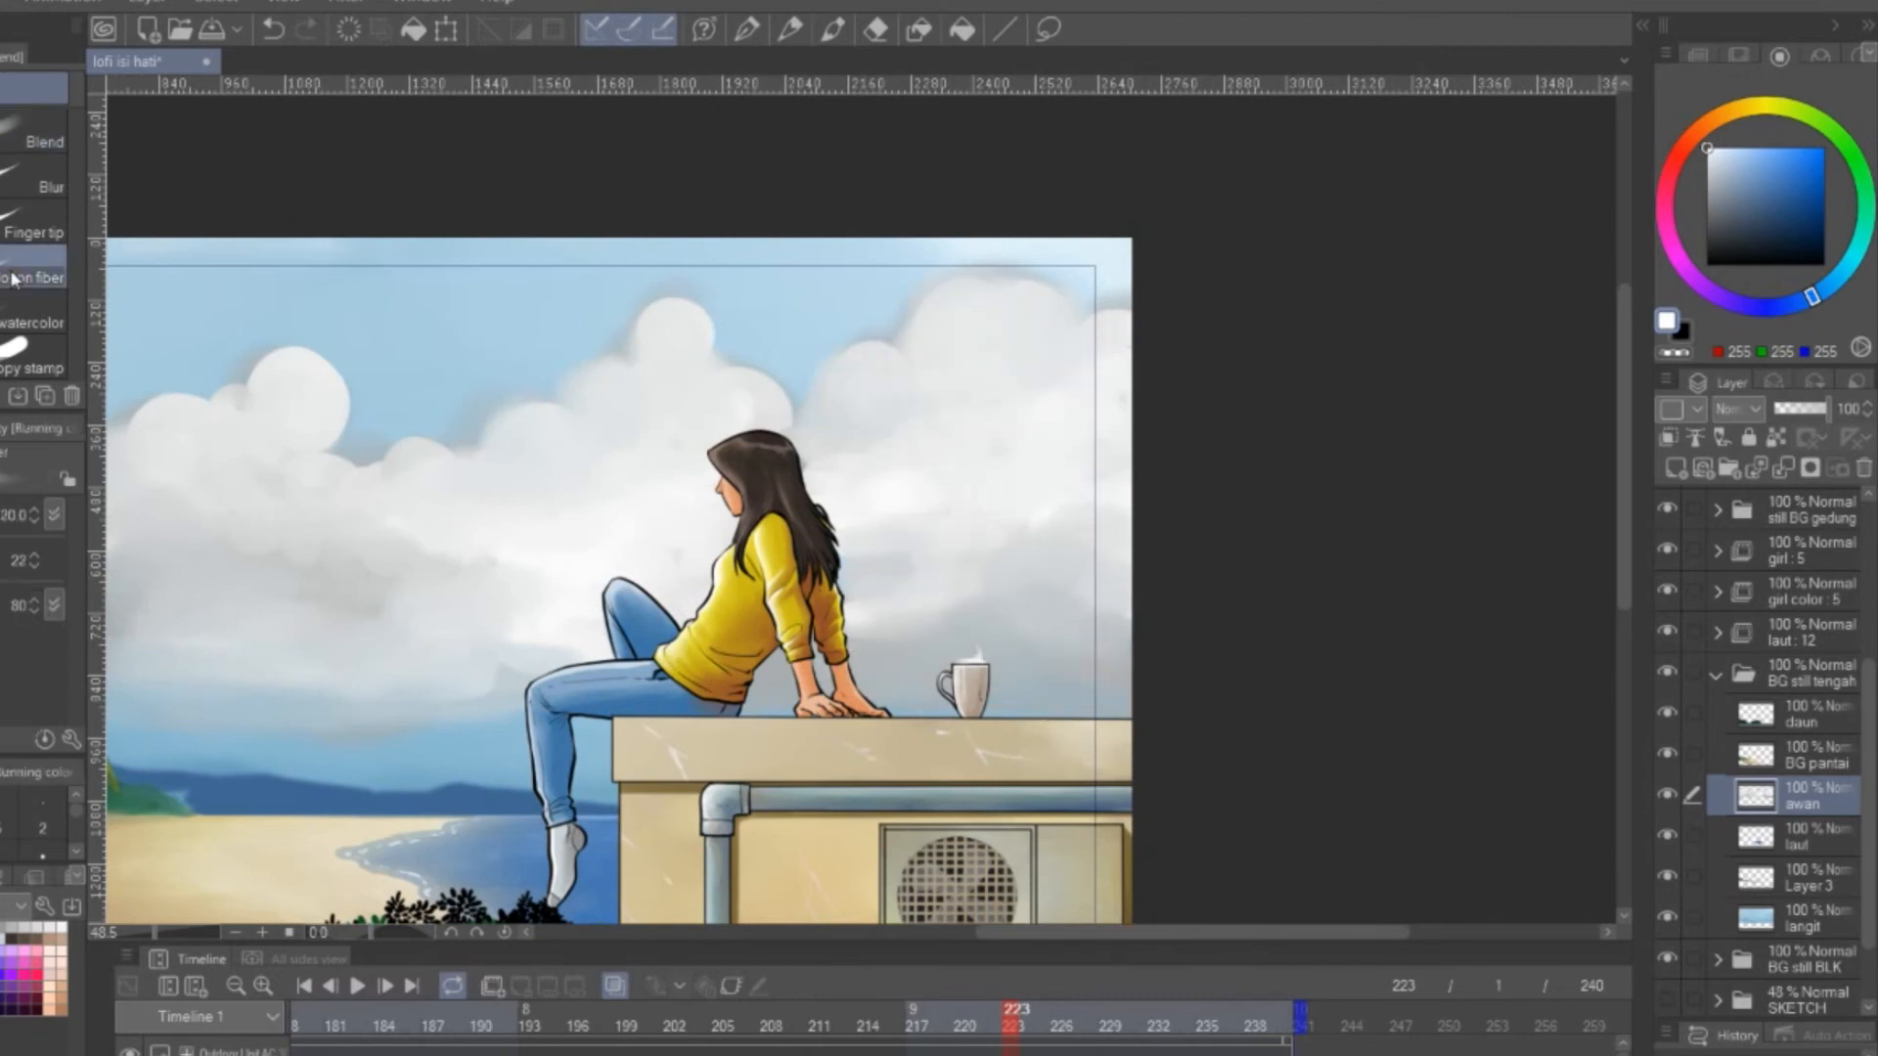
{"action": "mouse_move", "coordinate": [1131, 325]}
{"action": "left_mouse_down"}
{"action": "mouse_move", "coordinate": [1011, 313]}
{"action": "mouse_move", "coordinate": [763, 442]}
{"action": "mouse_move", "coordinate": [756, 376]}
{"action": "mouse_move", "coordinate": [914, 476]}
{"action": "mouse_move", "coordinate": [904, 433]}
{"action": "mouse_move", "coordinate": [1089, 474]}
{"action": "left_mouse_up"}
{"action": "mouse_move", "coordinate": [674, 311]}
{"action": "left_mouse_down"}
{"action": "mouse_move", "coordinate": [657, 343]}
{"action": "mouse_move", "coordinate": [651, 305]}
{"action": "mouse_move", "coordinate": [456, 460]}
{"action": "mouse_move", "coordinate": [338, 464]}
{"action": "left_mouse_up"}
{"action": "left_click_drag", "start_coordinate": [498, 508], "coordinate": [754, 448]}
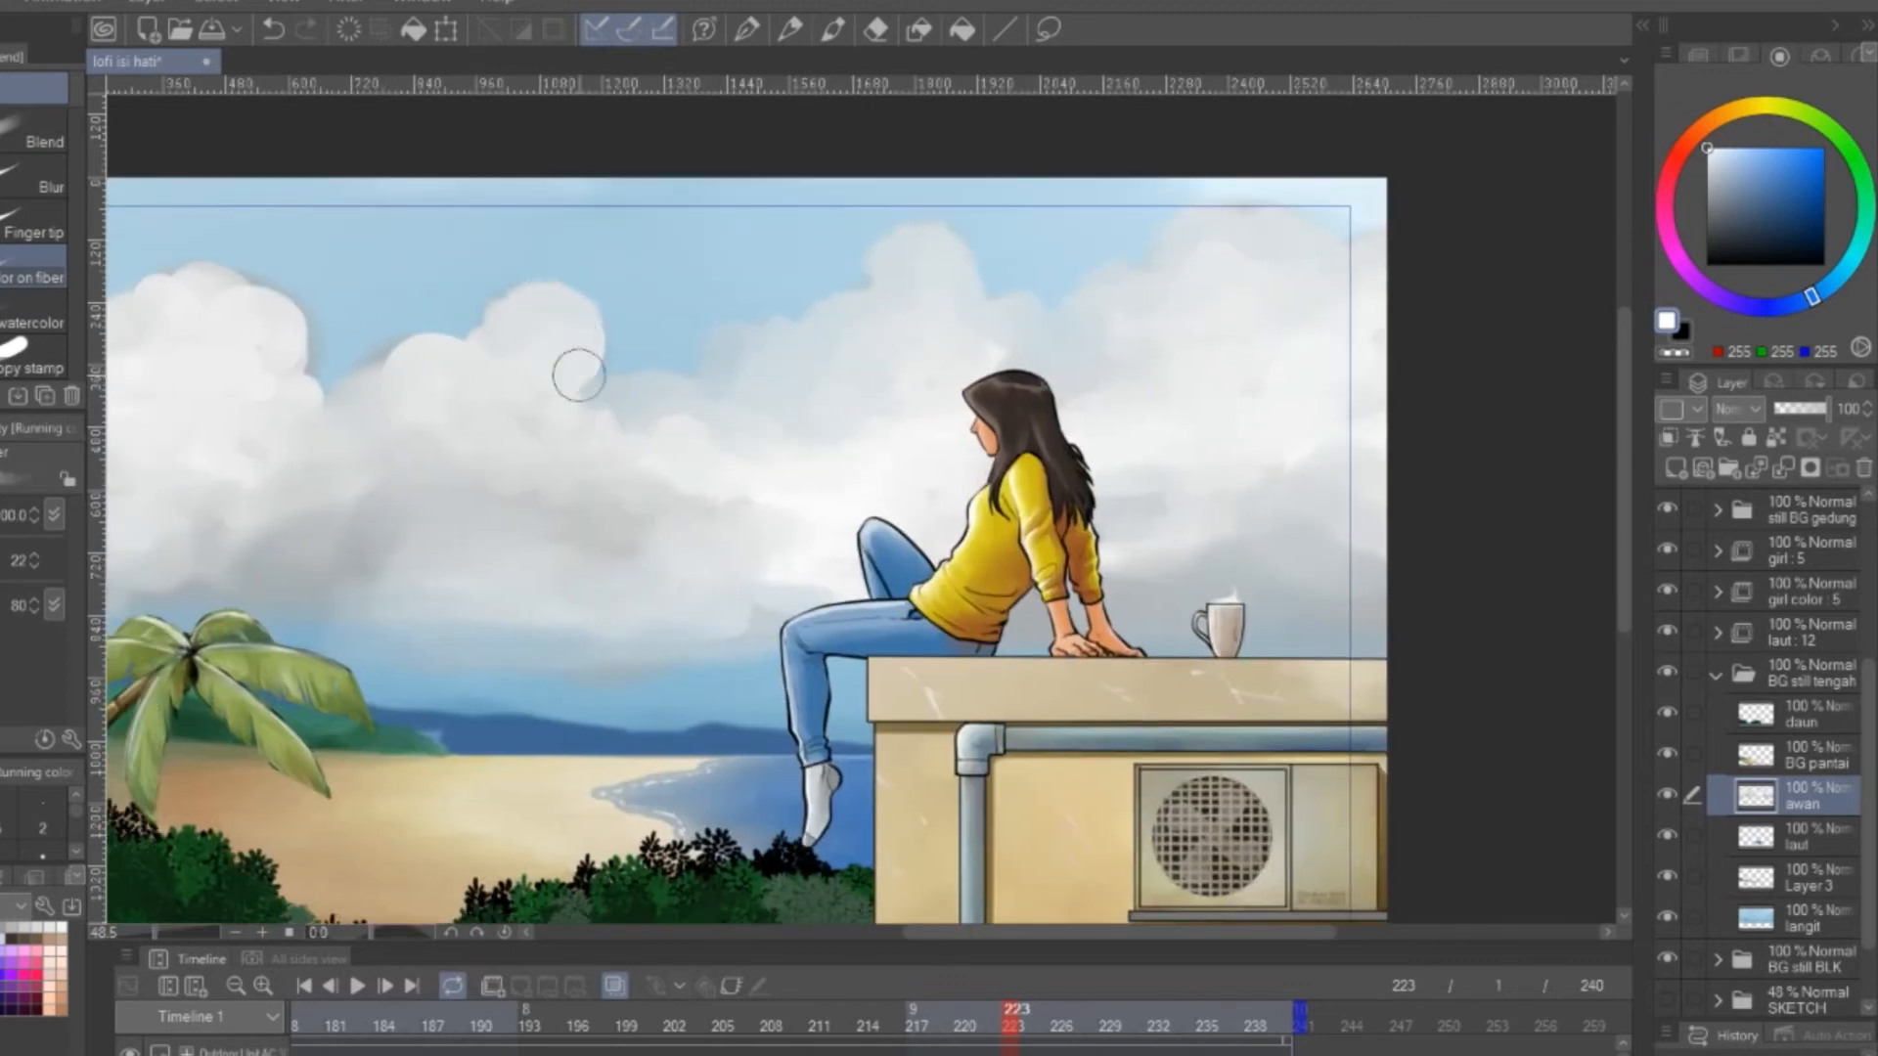
{"action": "left_click_drag", "start_coordinate": [283, 366], "coordinate": [692, 357]}
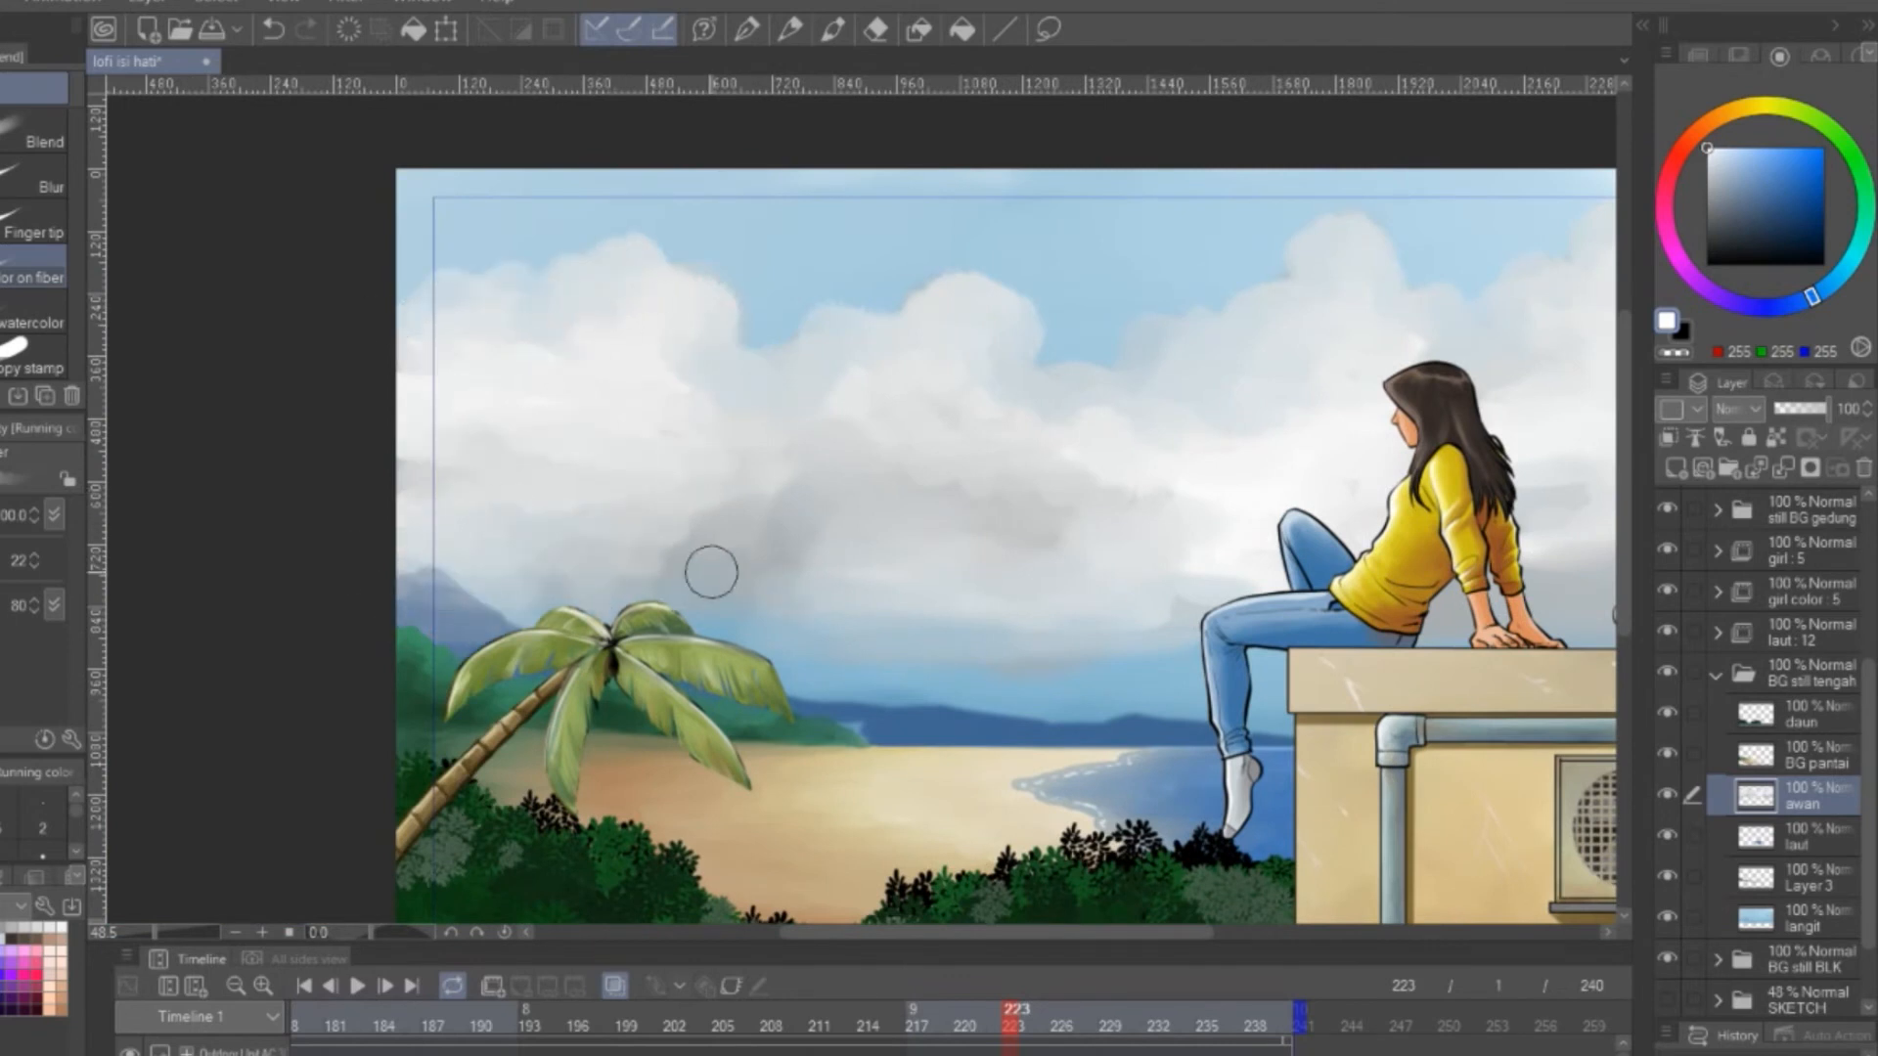
Smooth the grey lower parts of the clouds above the palm tree and the distant hills
{"action": "left_click_drag", "start_coordinate": [731, 530], "coordinate": [524, 532]}
{"action": "left_click_drag", "start_coordinate": [730, 524], "coordinate": [596, 540]}
{"action": "left_click_drag", "start_coordinate": [738, 492], "coordinate": [662, 486]}
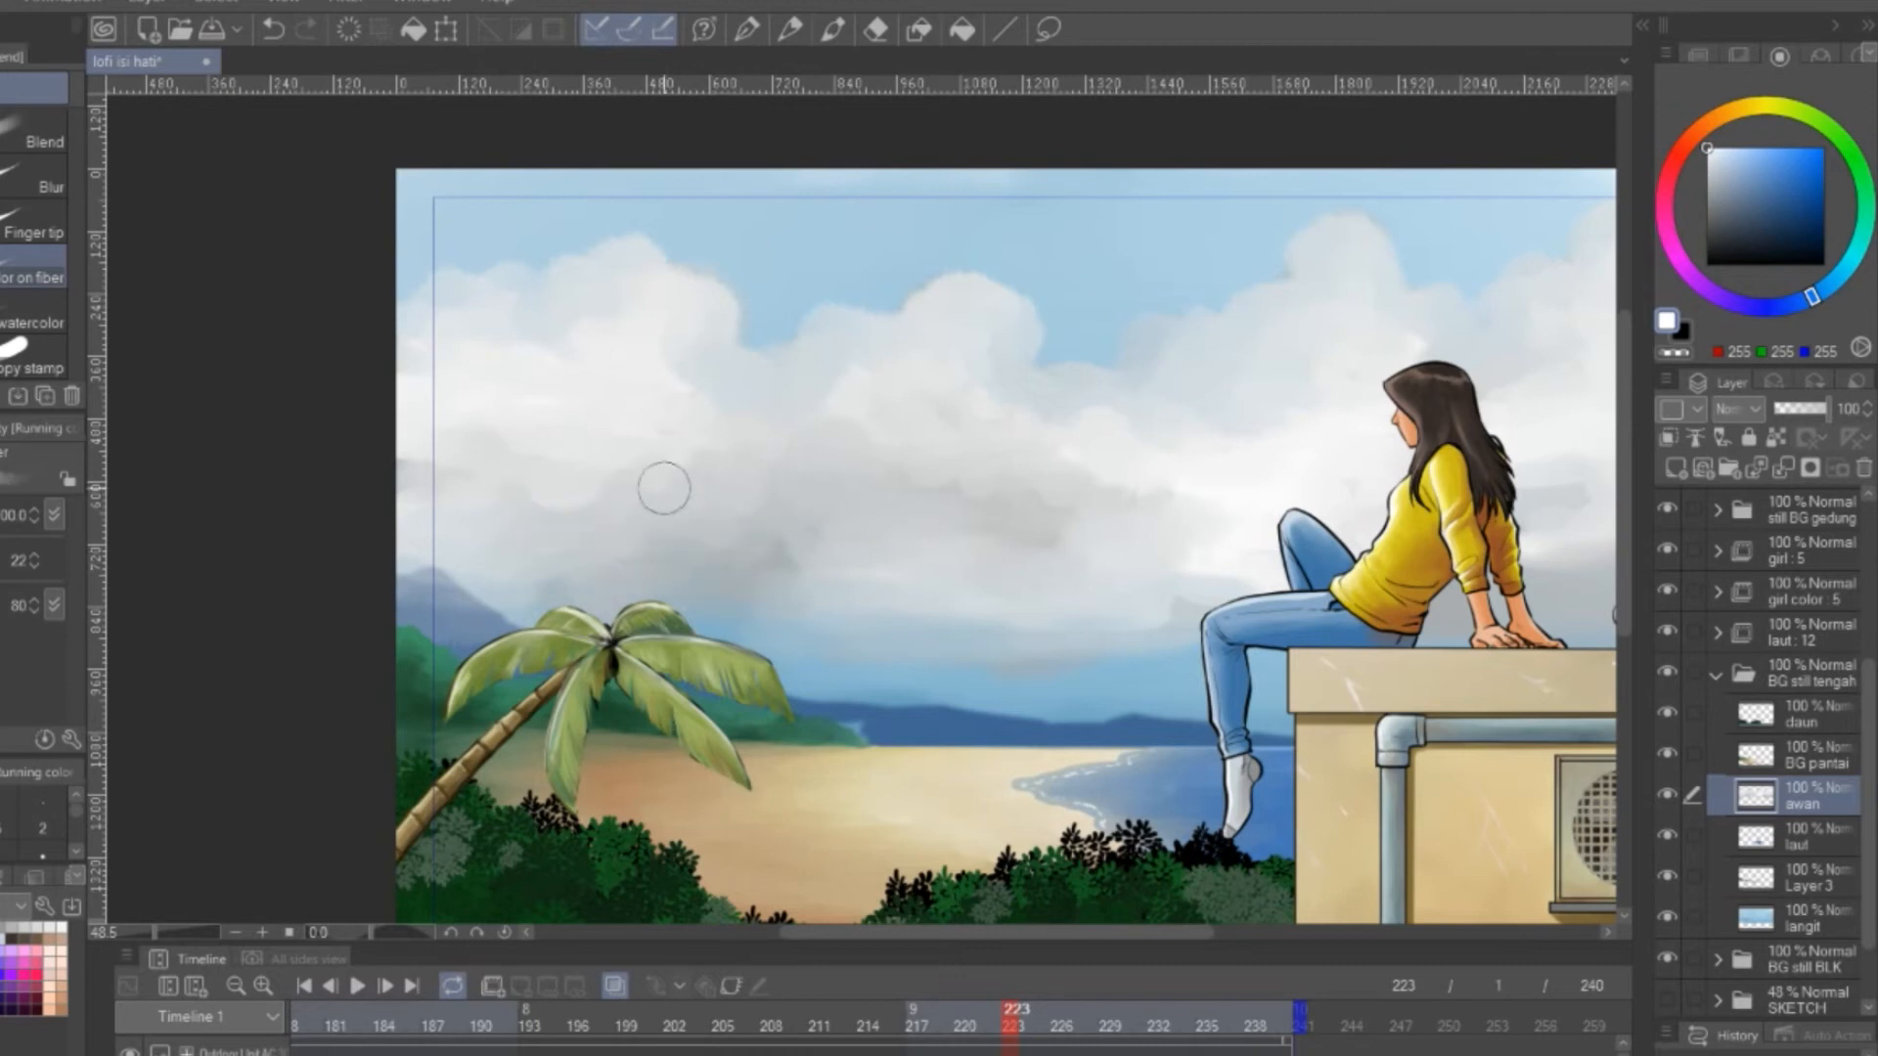
{"action": "left_click_drag", "start_coordinate": [906, 590], "coordinate": [699, 609]}
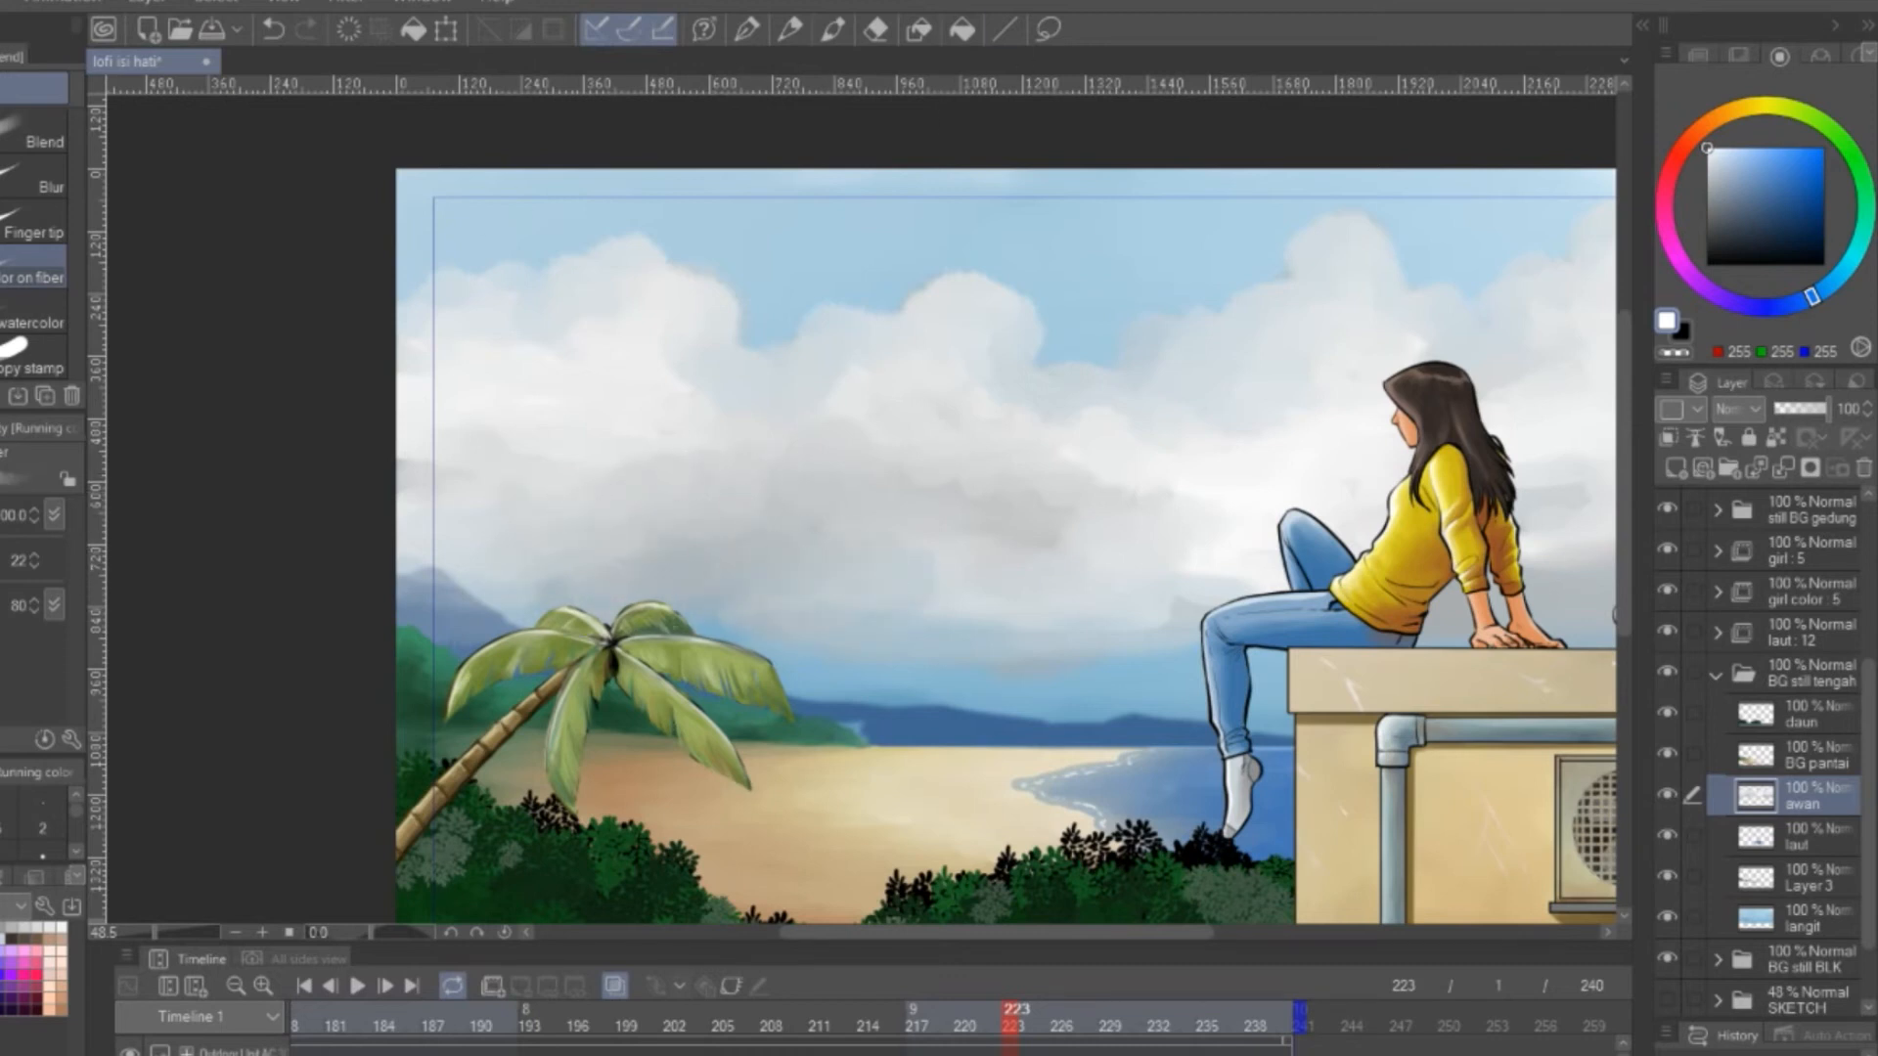
Smooth the grey undersides of the clouds above the sea and the palm tree with the running-color-on-fiber blender
{"action": "left_click_drag", "start_coordinate": [1025, 619], "coordinate": [892, 652]}
{"action": "left_click_drag", "start_coordinate": [1211, 601], "coordinate": [954, 630]}
{"action": "left_click_drag", "start_coordinate": [1090, 649], "coordinate": [1162, 579]}
{"action": "left_click_drag", "start_coordinate": [685, 549], "coordinate": [438, 573]}
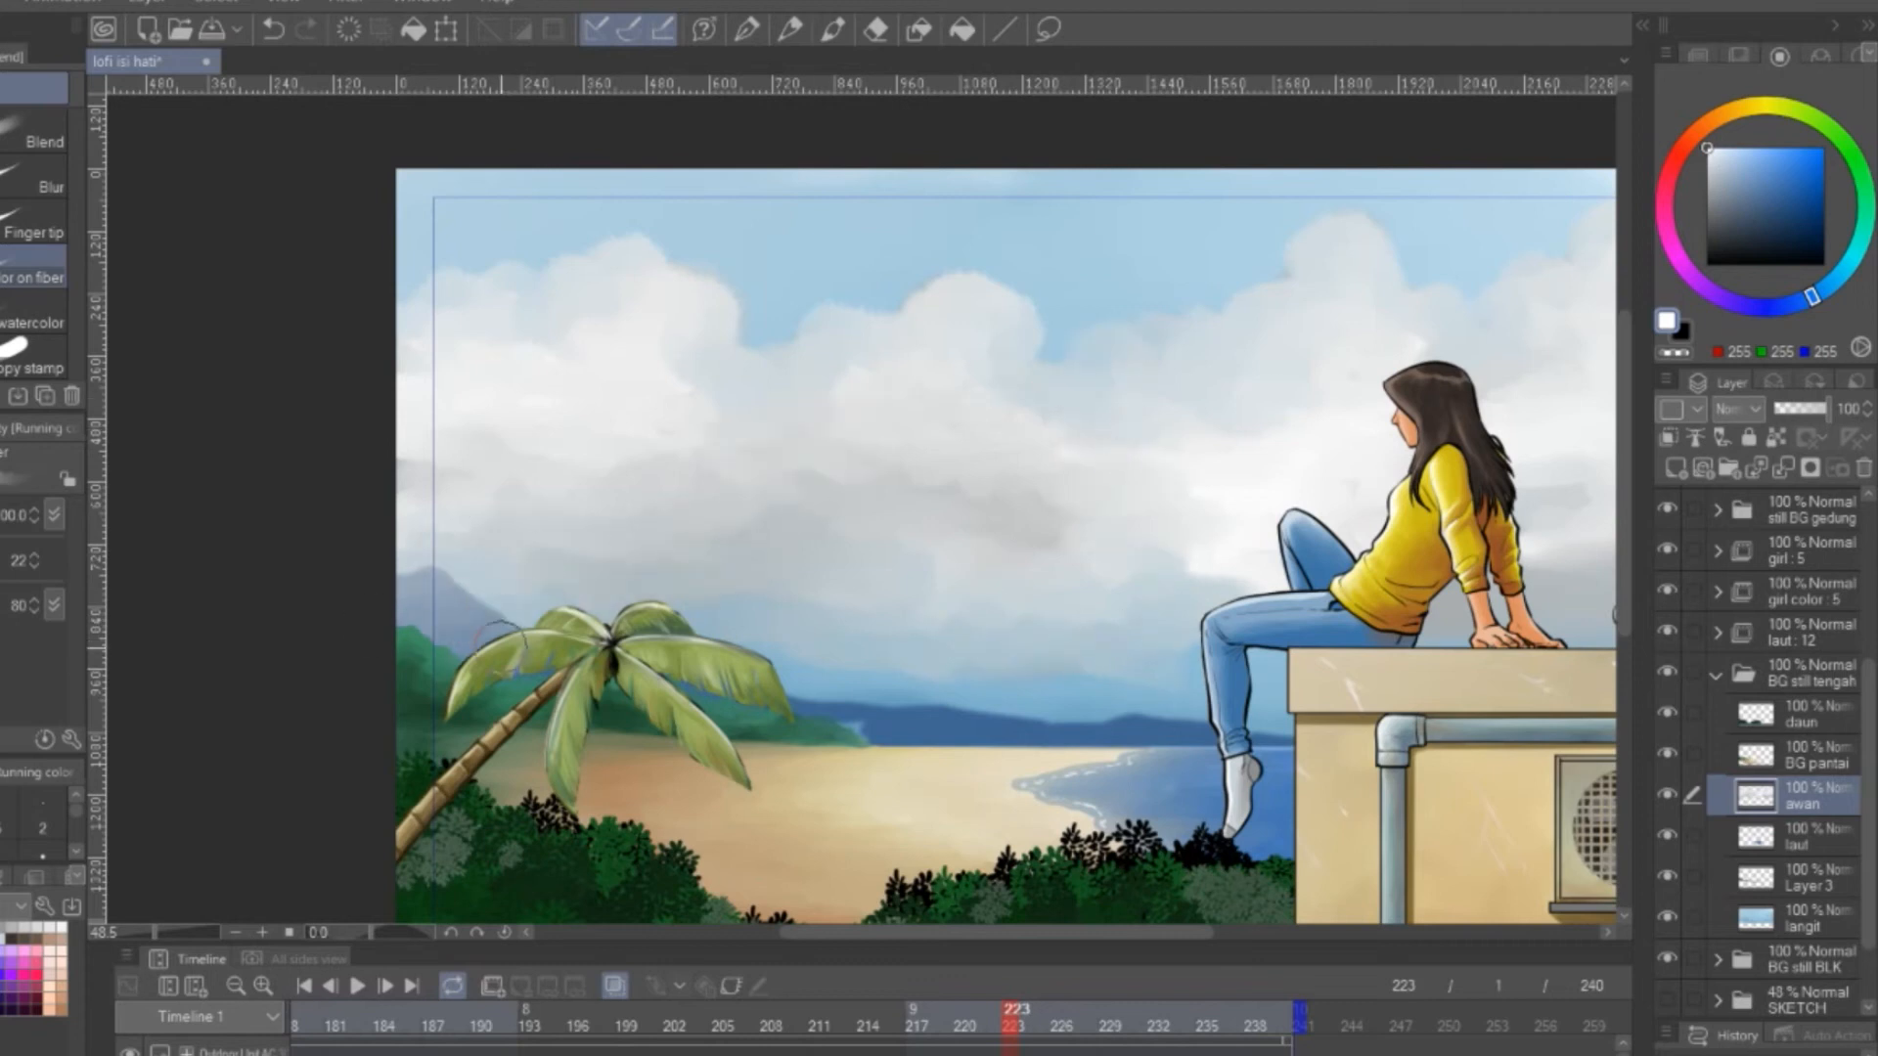
{"action": "left_click_drag", "start_coordinate": [1347, 707], "coordinate": [882, 687]}
{"action": "left_click_drag", "start_coordinate": [627, 498], "coordinate": [541, 512]}
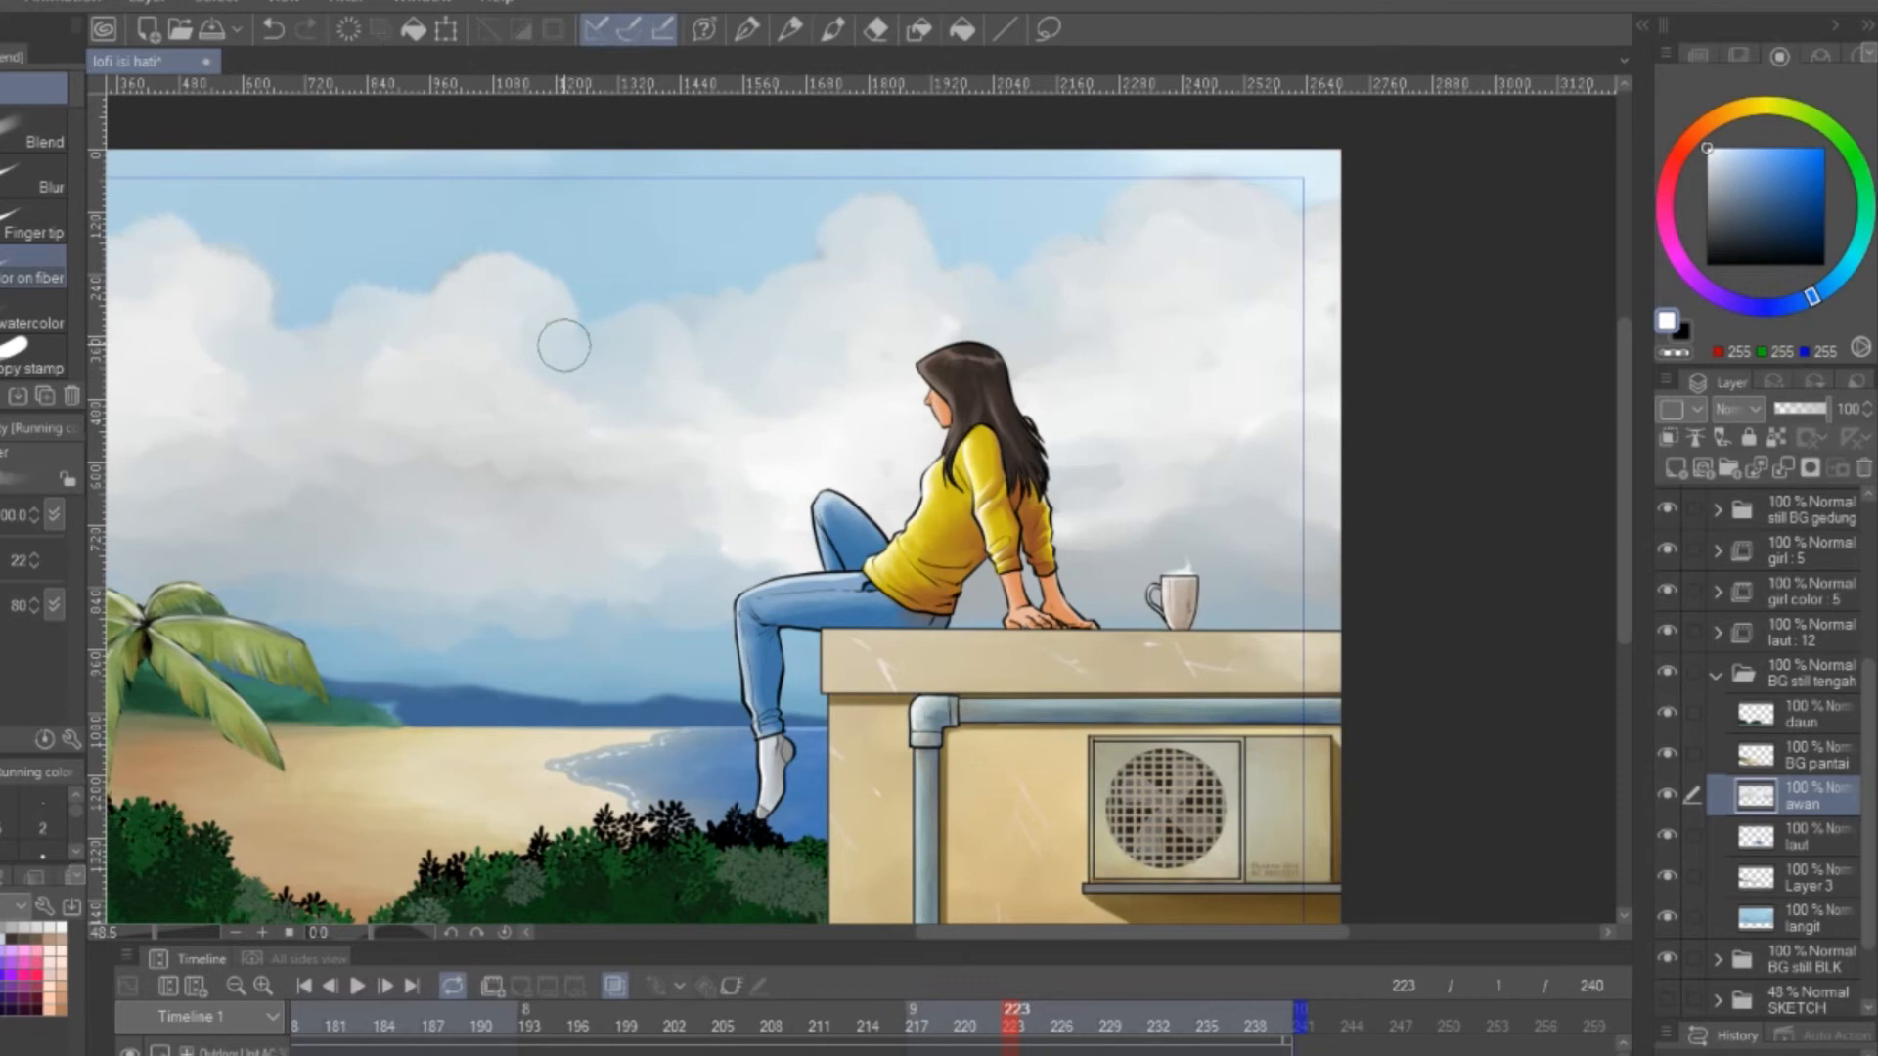
Soften the cloud billows and edges around the girl and over the open sky on both sides of her
{"action": "left_click_drag", "start_coordinate": [333, 348], "coordinate": [626, 465]}
{"action": "left_click_drag", "start_coordinate": [1187, 419], "coordinate": [1130, 180]}
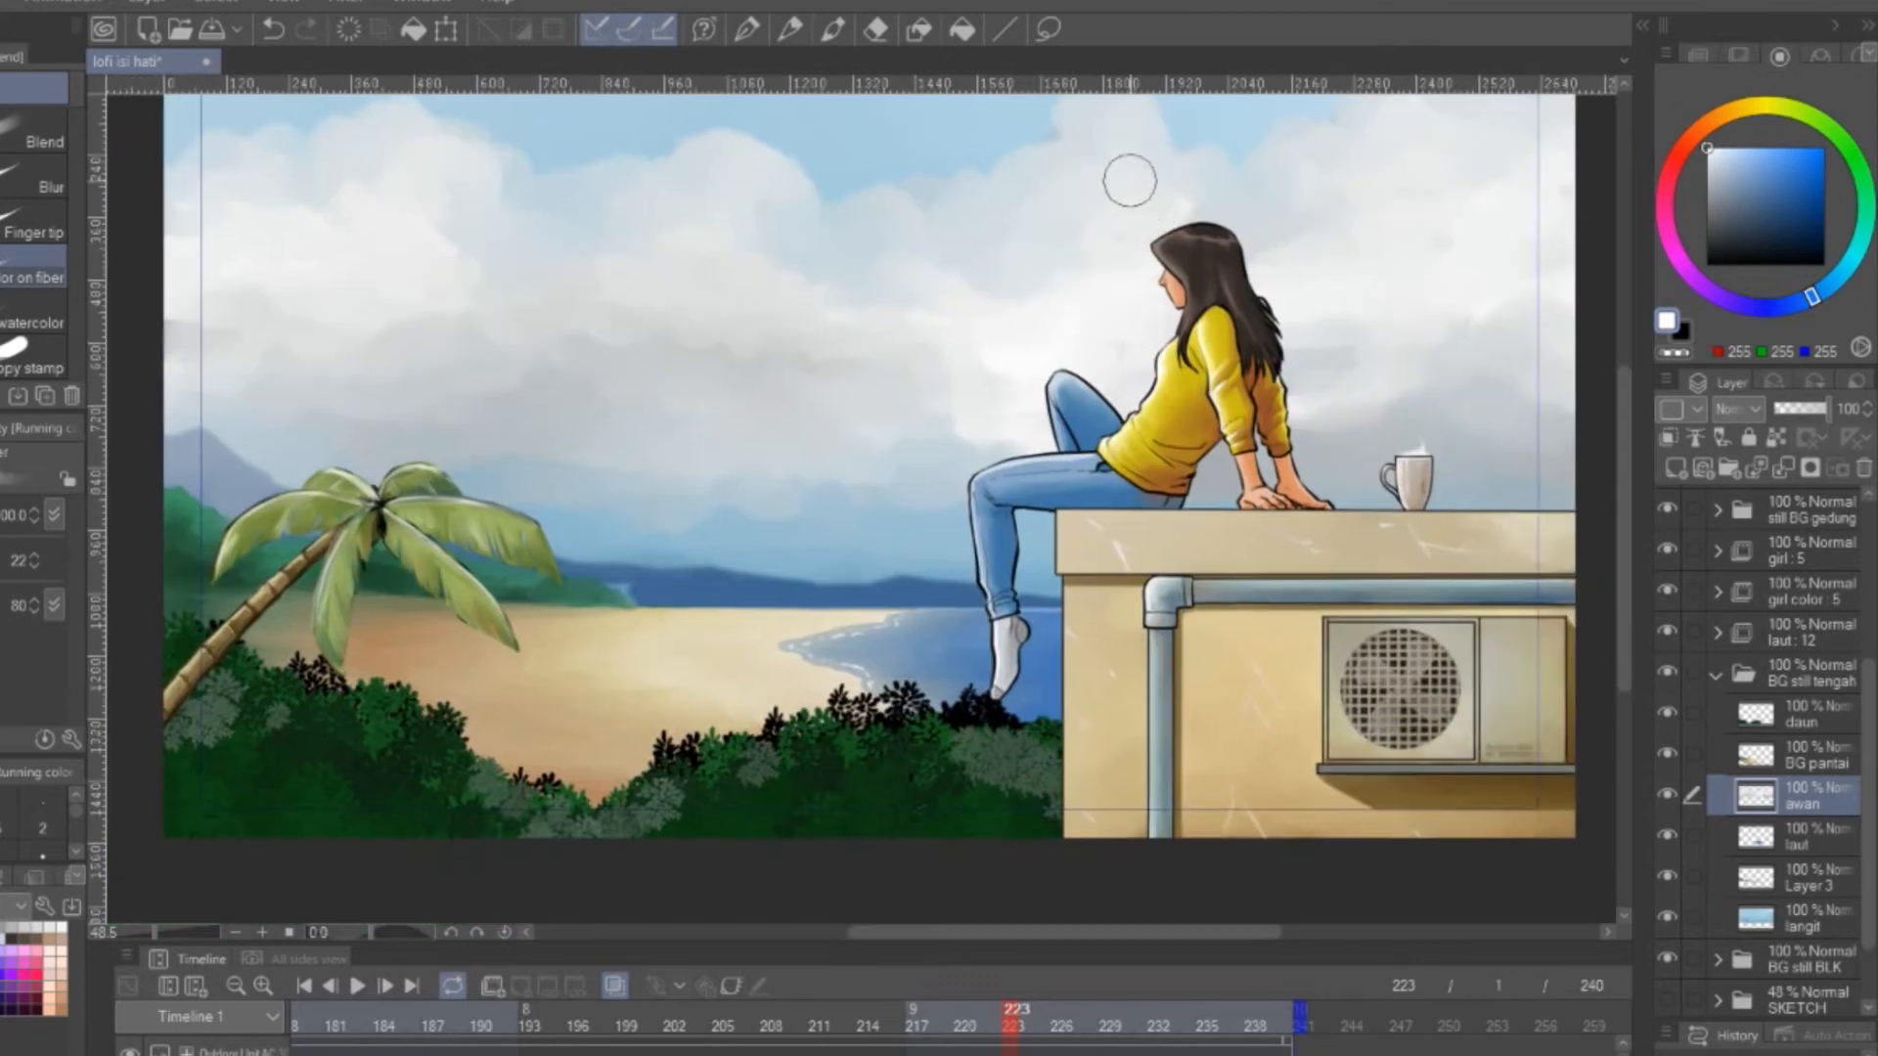
{"action": "mouse_move", "coordinate": [1135, 324]}
{"action": "left_mouse_down"}
{"action": "mouse_move", "coordinate": [818, 363]}
{"action": "mouse_move", "coordinate": [665, 430]}
{"action": "left_mouse_up"}
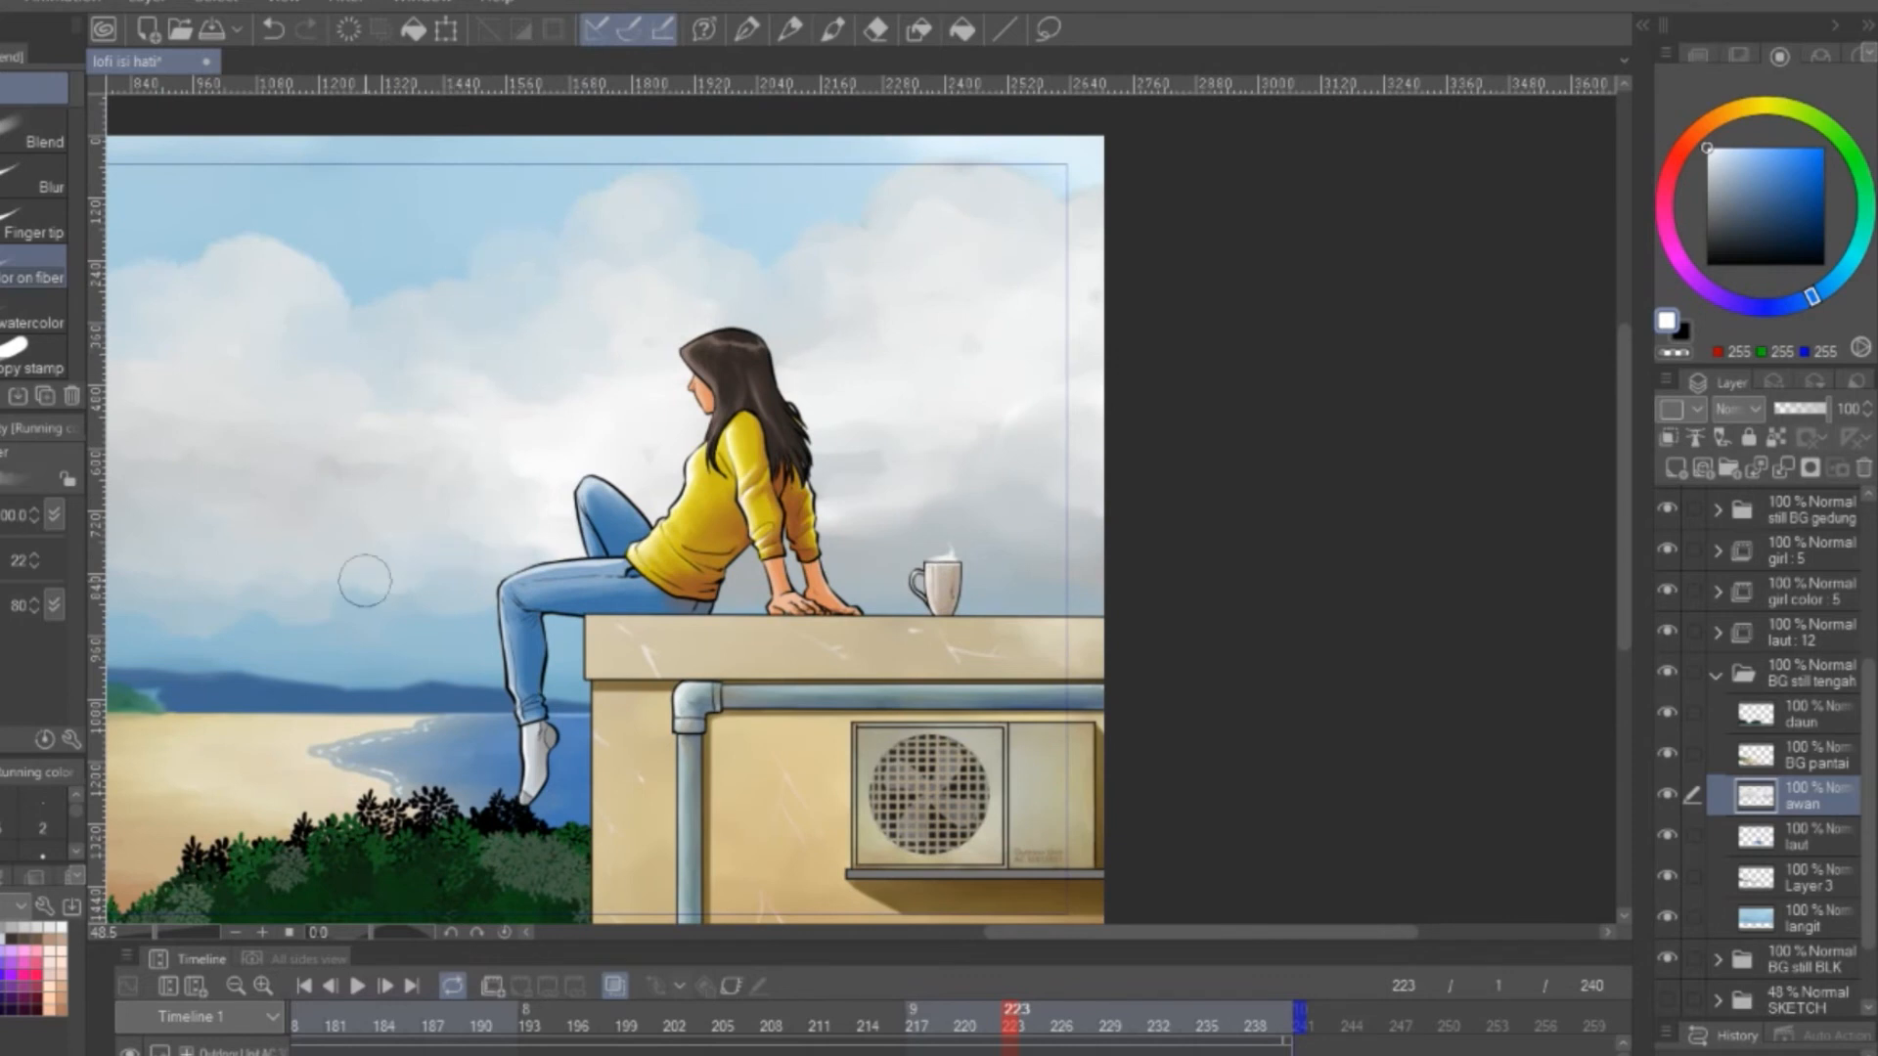
{"action": "left_click_drag", "start_coordinate": [282, 609], "coordinate": [613, 566]}
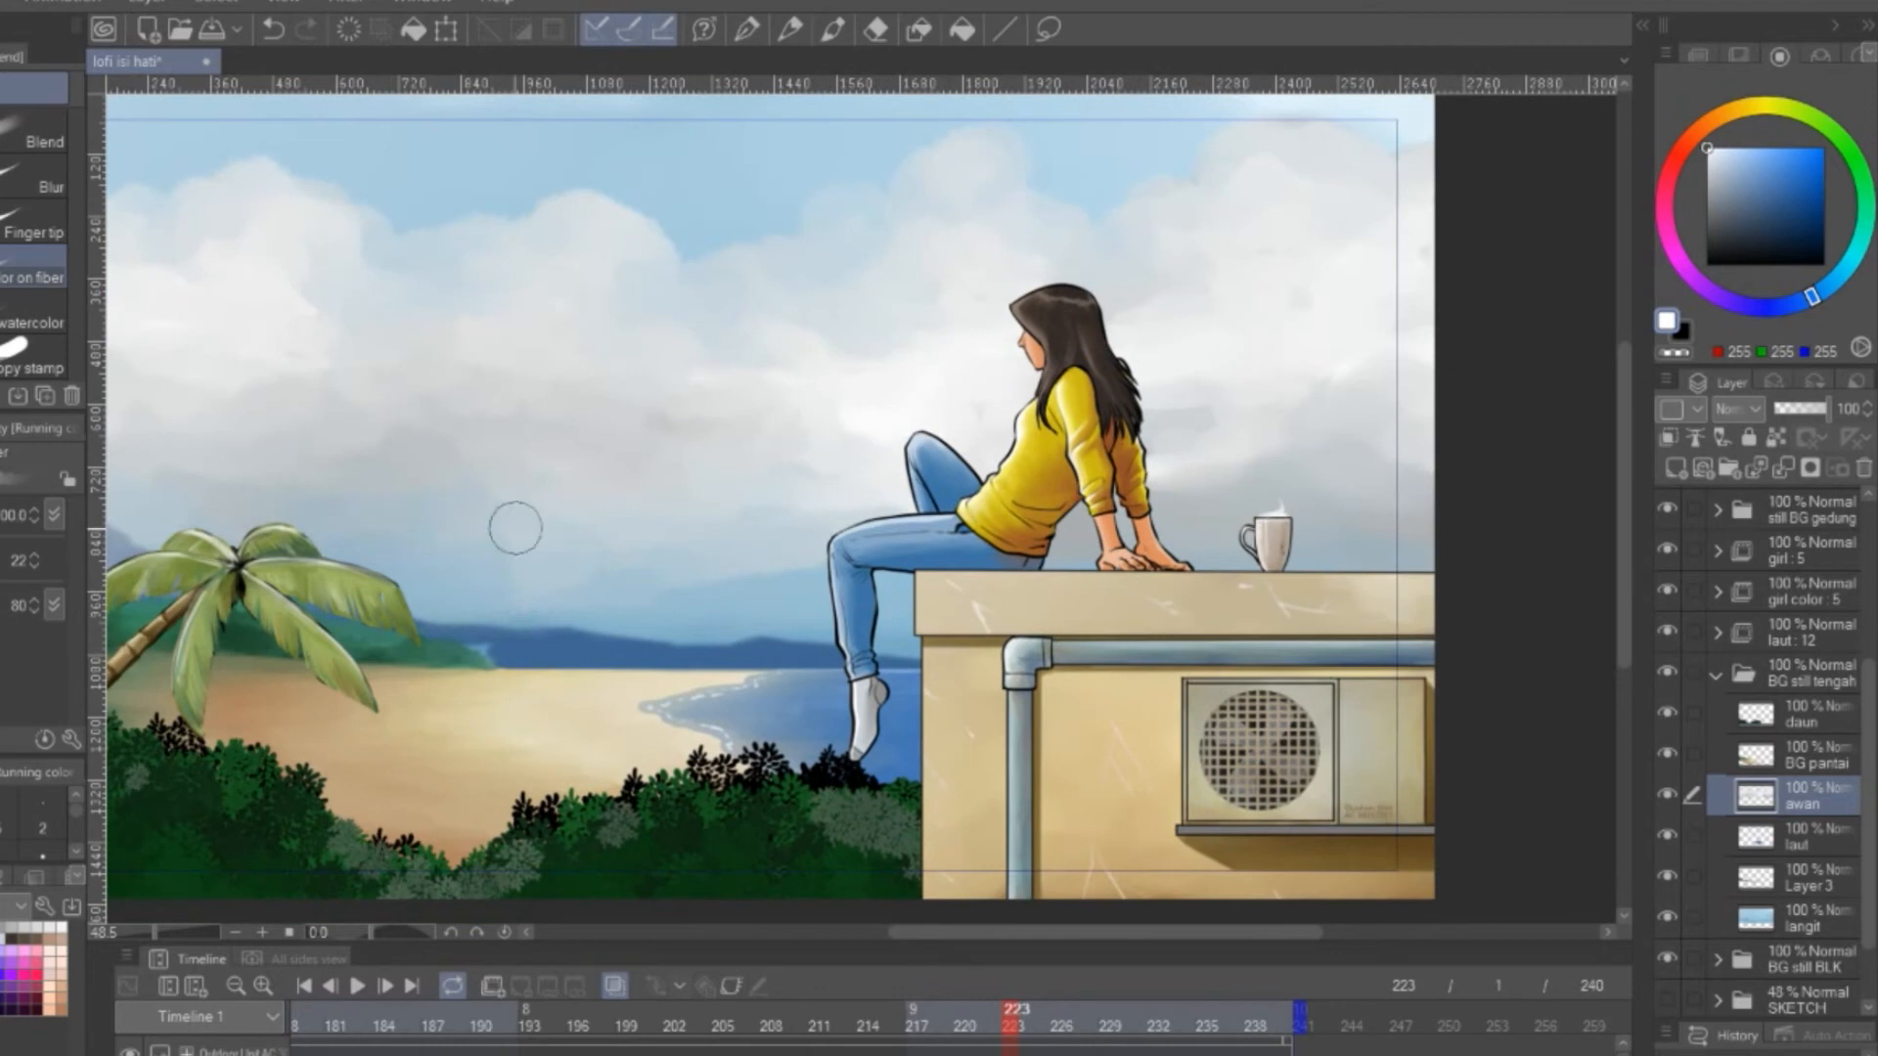
{"action": "mouse_move", "coordinate": [442, 615]}
{"action": "left_mouse_down"}
{"action": "mouse_move", "coordinate": [638, 631]}
{"action": "mouse_move", "coordinate": [447, 575]}
{"action": "left_mouse_up"}
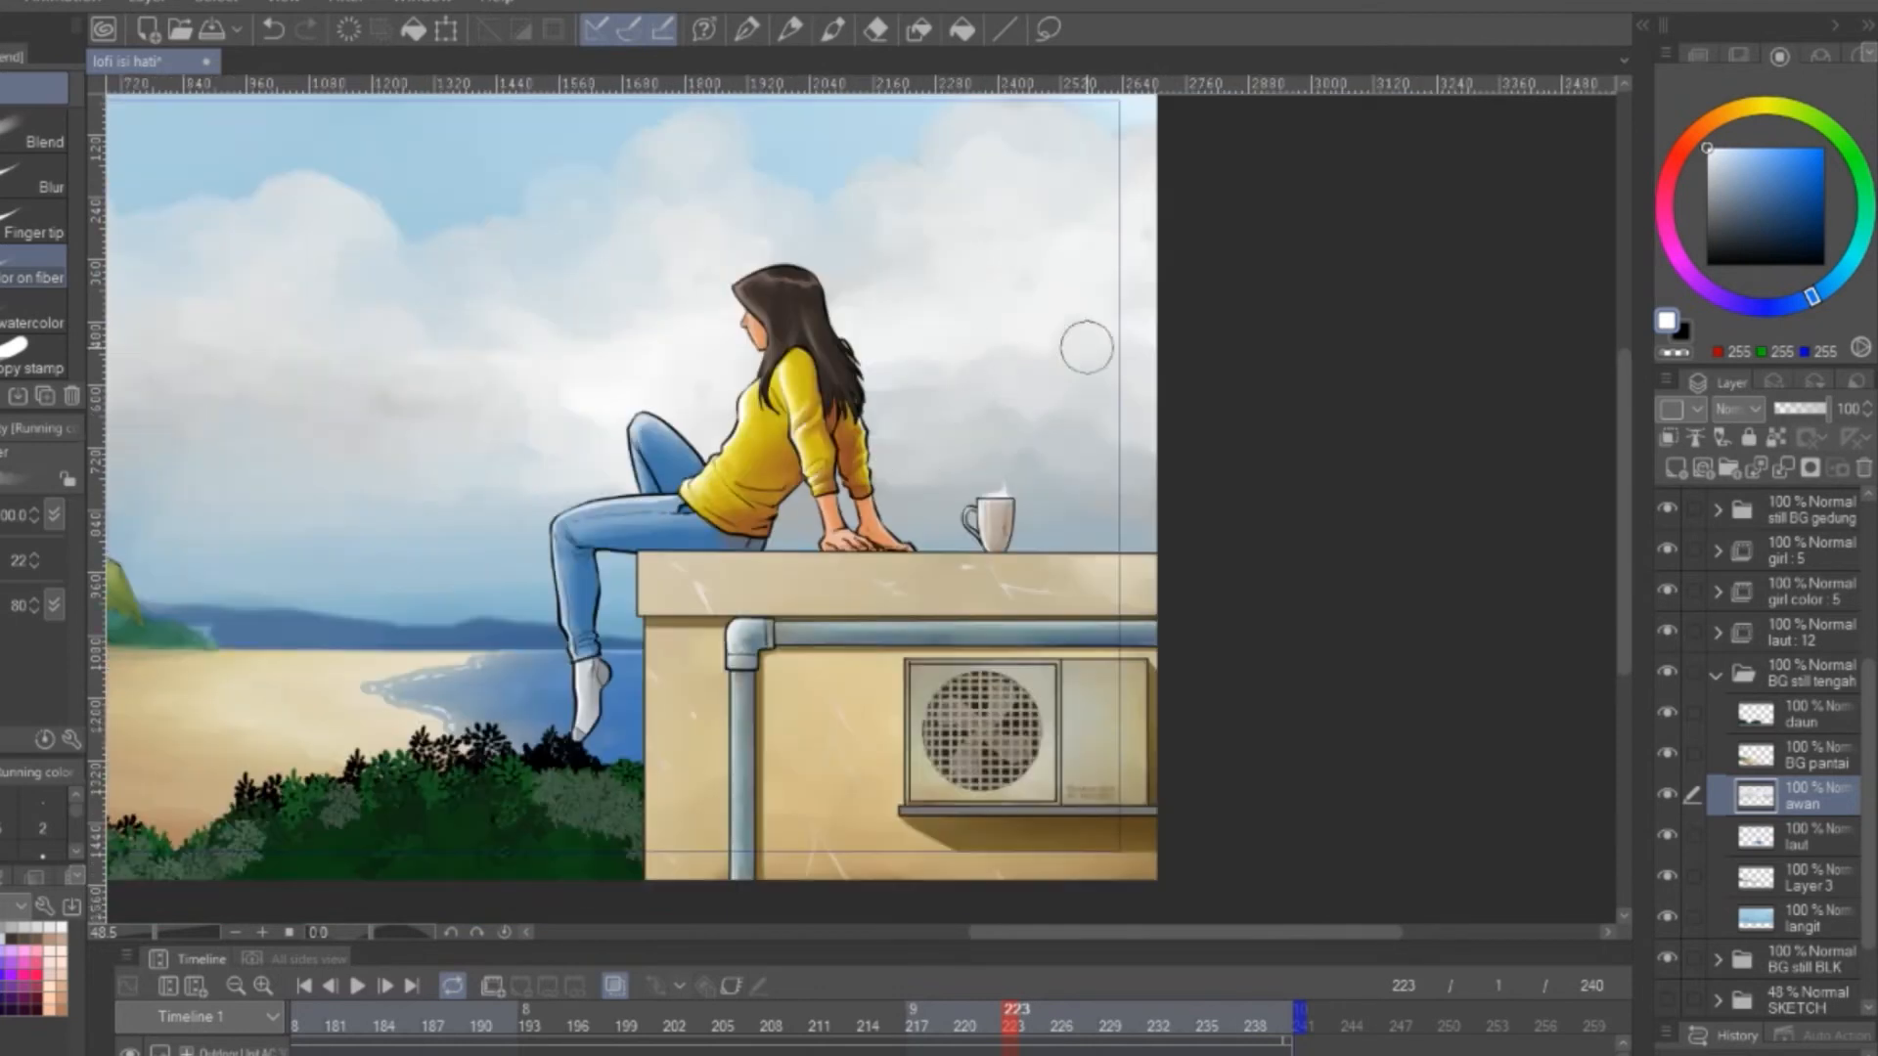
{"action": "left_click_drag", "start_coordinate": [1106, 262], "coordinate": [863, 373]}
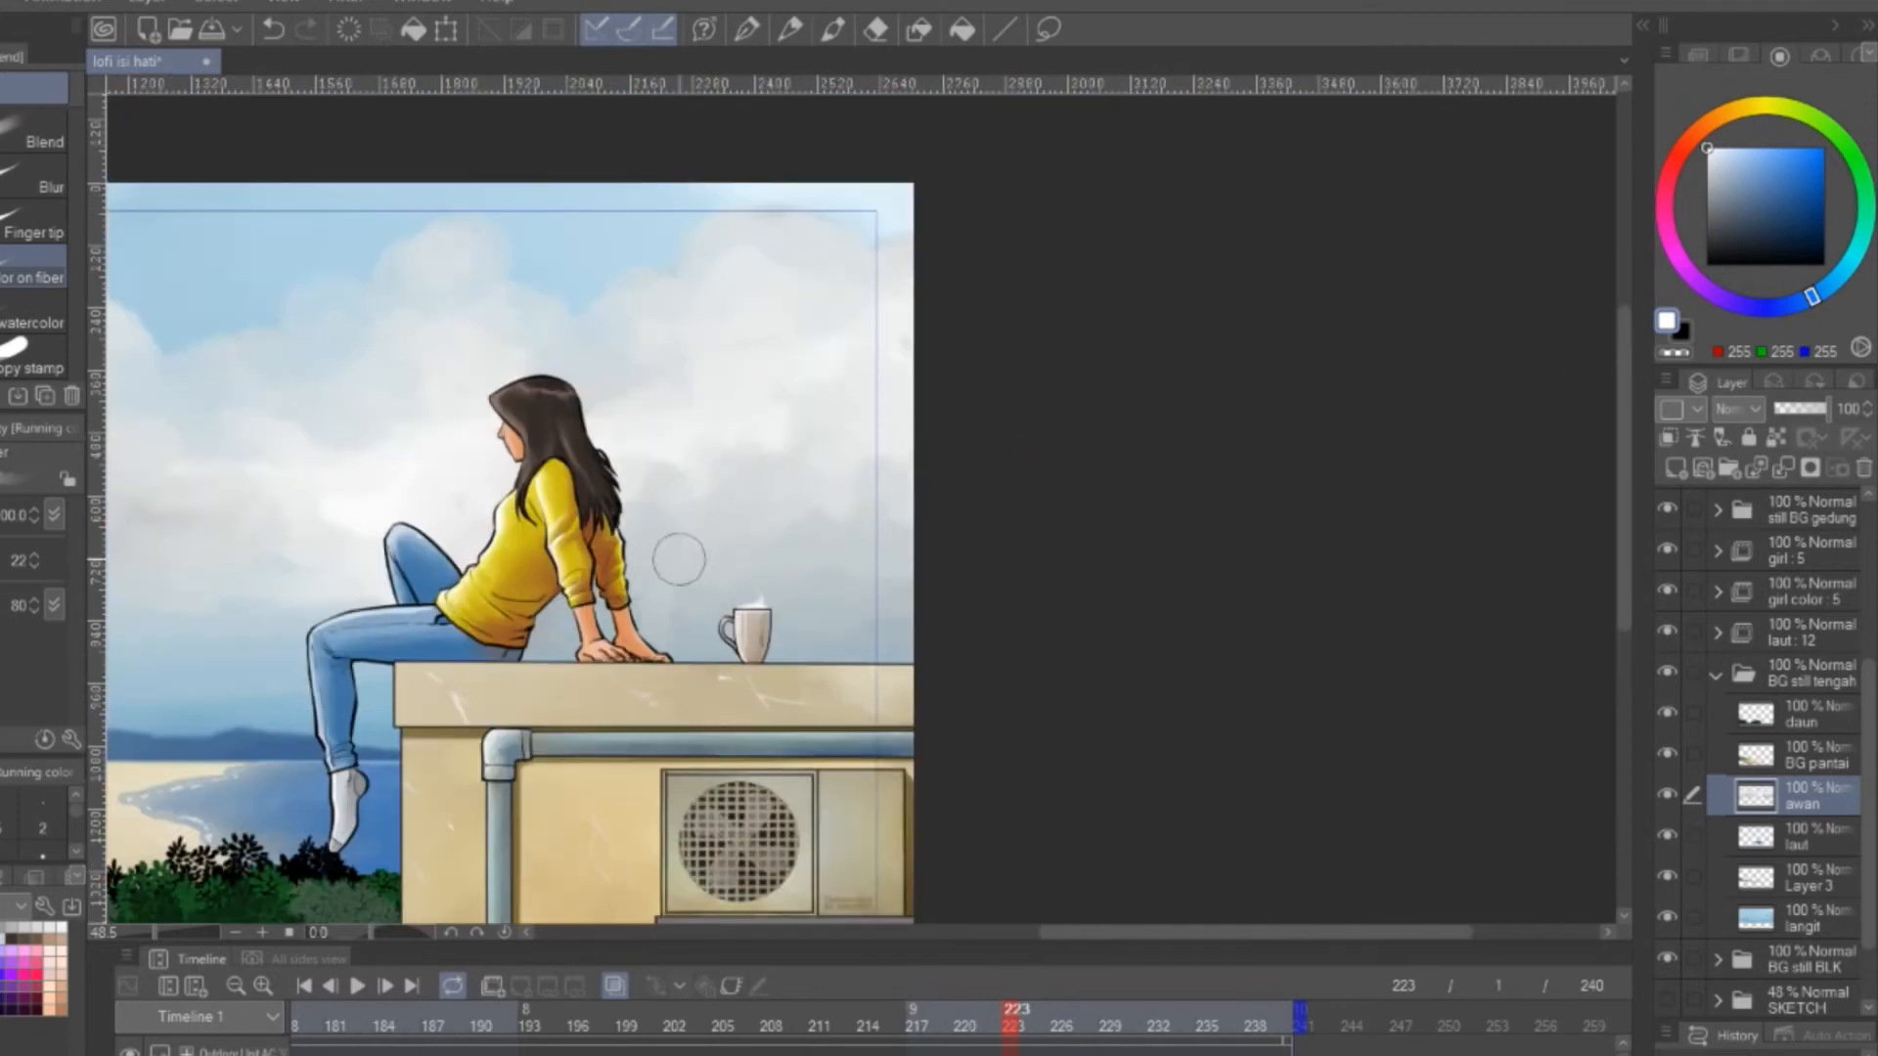
Fade the lowest part of the clouds into the blue haze between the palm tree and the girl's legs
{"action": "scroll", "coordinate": [1153, 554], "scroll_direction": "down", "scroll_amount": 4}
{"action": "left_click_drag", "start_coordinate": [323, 574], "coordinate": [1024, 662]}
{"action": "scroll", "coordinate": [1153, 554], "scroll_direction": "up", "scroll_amount": 1}
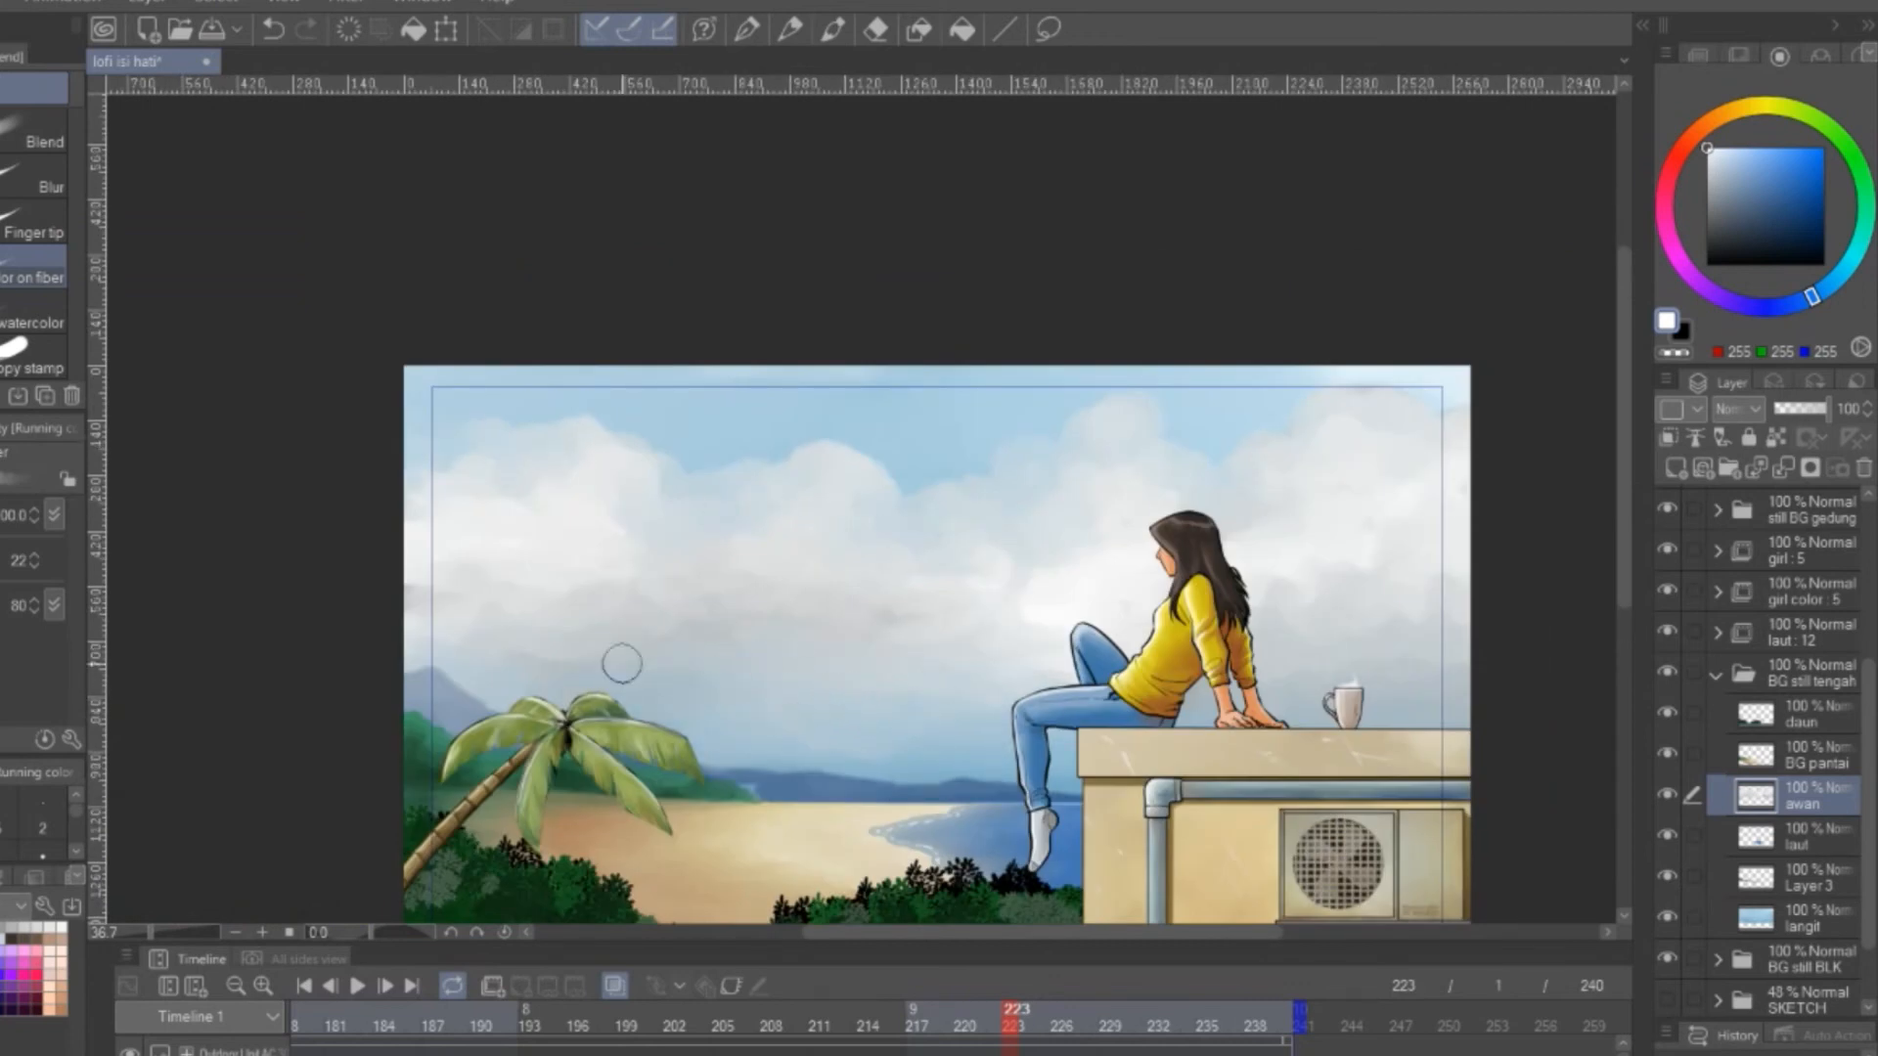
{"action": "left_click_drag", "start_coordinate": [754, 664], "coordinate": [888, 734]}
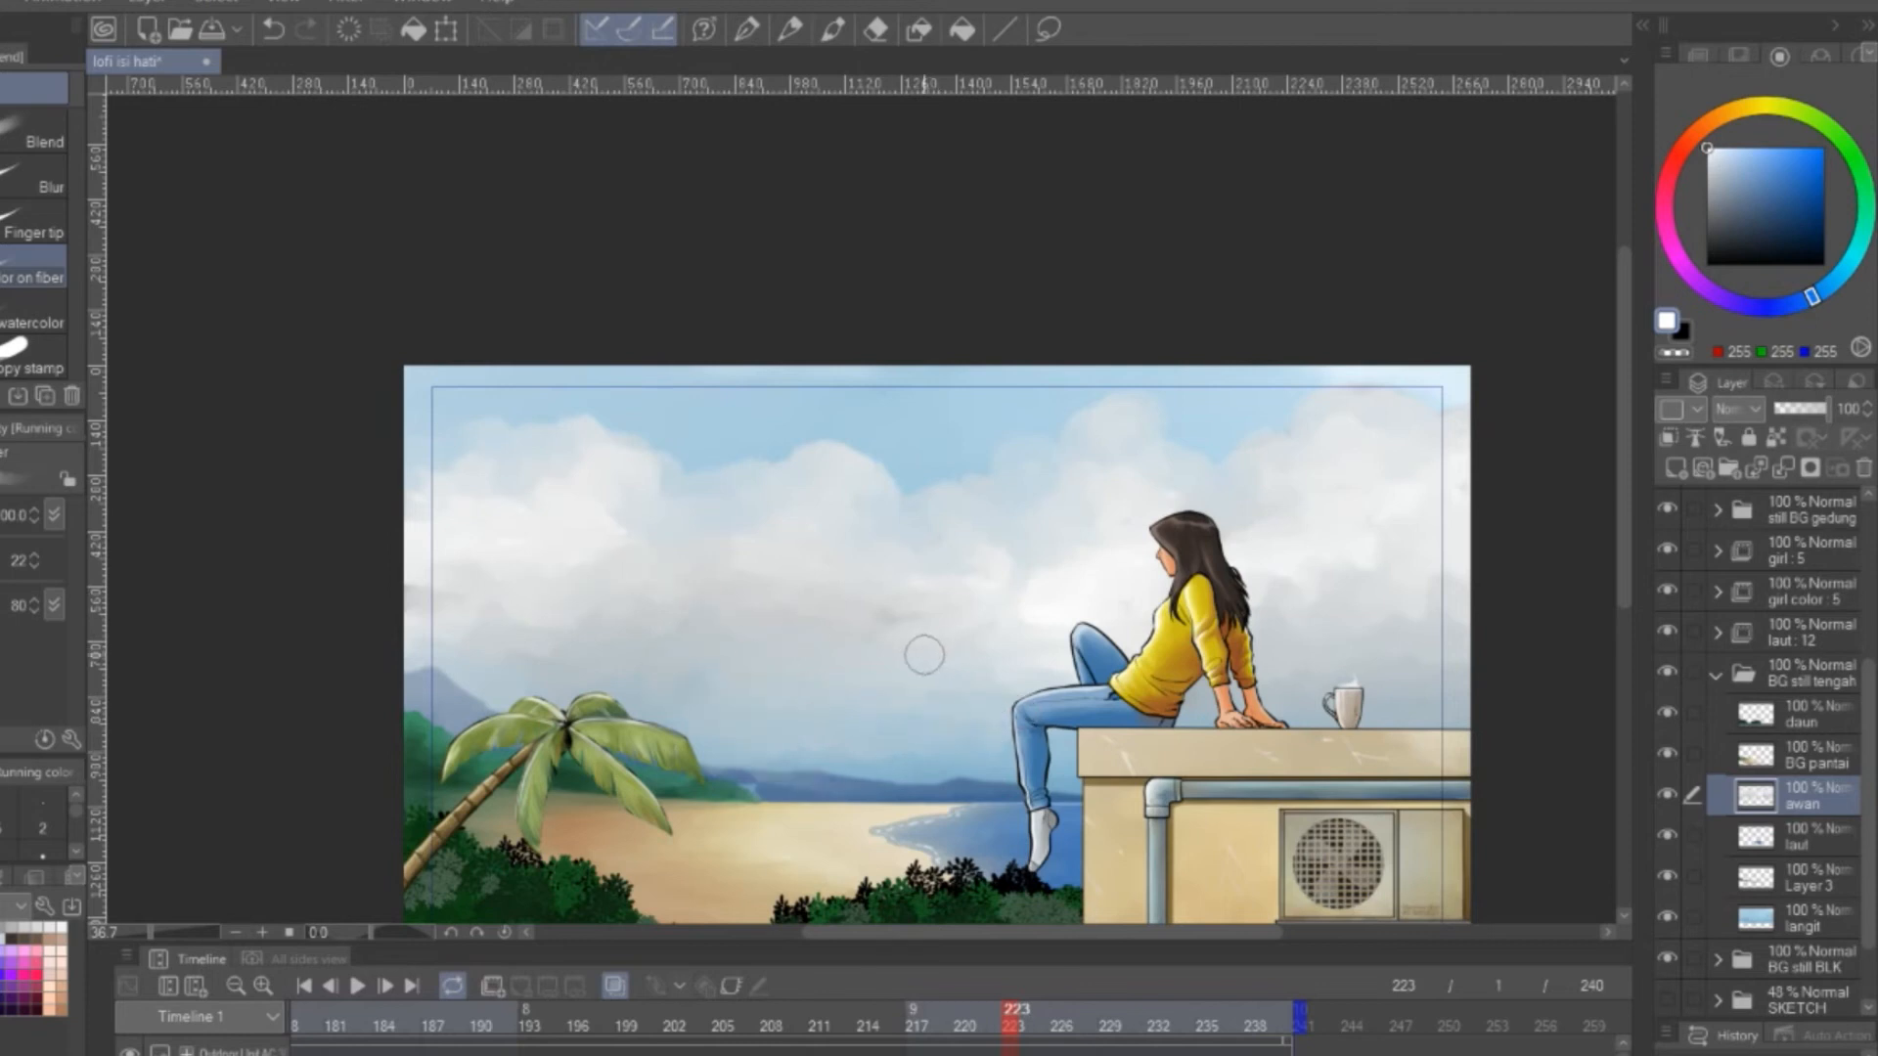
Paint white highlight strokes along the cloud tops and inner billows with the dense watercolor brush
{"action": "key", "text": "b"}
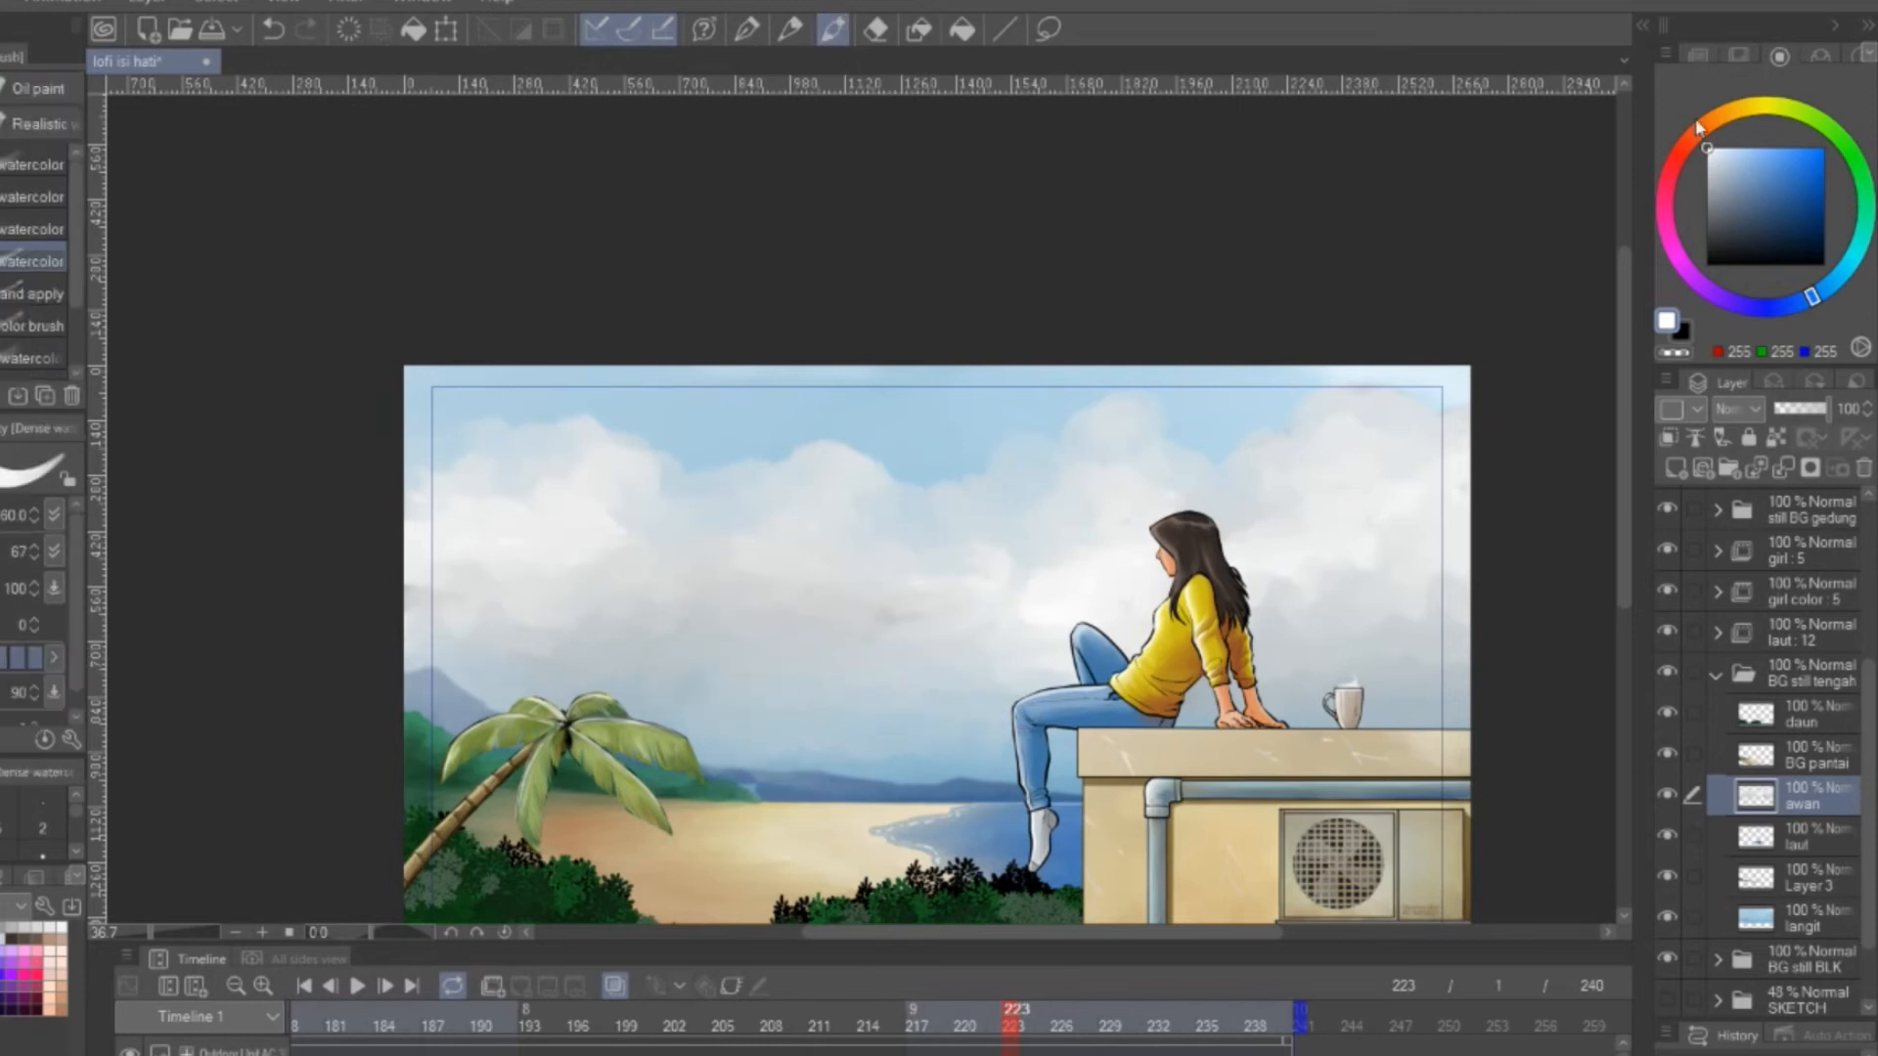
{"action": "mouse_move", "coordinate": [536, 423]}
{"action": "left_mouse_down"}
{"action": "mouse_move", "coordinate": [711, 478]}
{"action": "mouse_move", "coordinate": [802, 465]}
{"action": "mouse_move", "coordinate": [1049, 447]}
{"action": "left_mouse_up"}
{"action": "mouse_move", "coordinate": [1236, 463]}
{"action": "left_mouse_down"}
{"action": "mouse_move", "coordinate": [1315, 397]}
{"action": "mouse_move", "coordinate": [1337, 446]}
{"action": "left_mouse_up"}
{"action": "left_click_drag", "start_coordinate": [1075, 495], "coordinate": [1000, 591]}
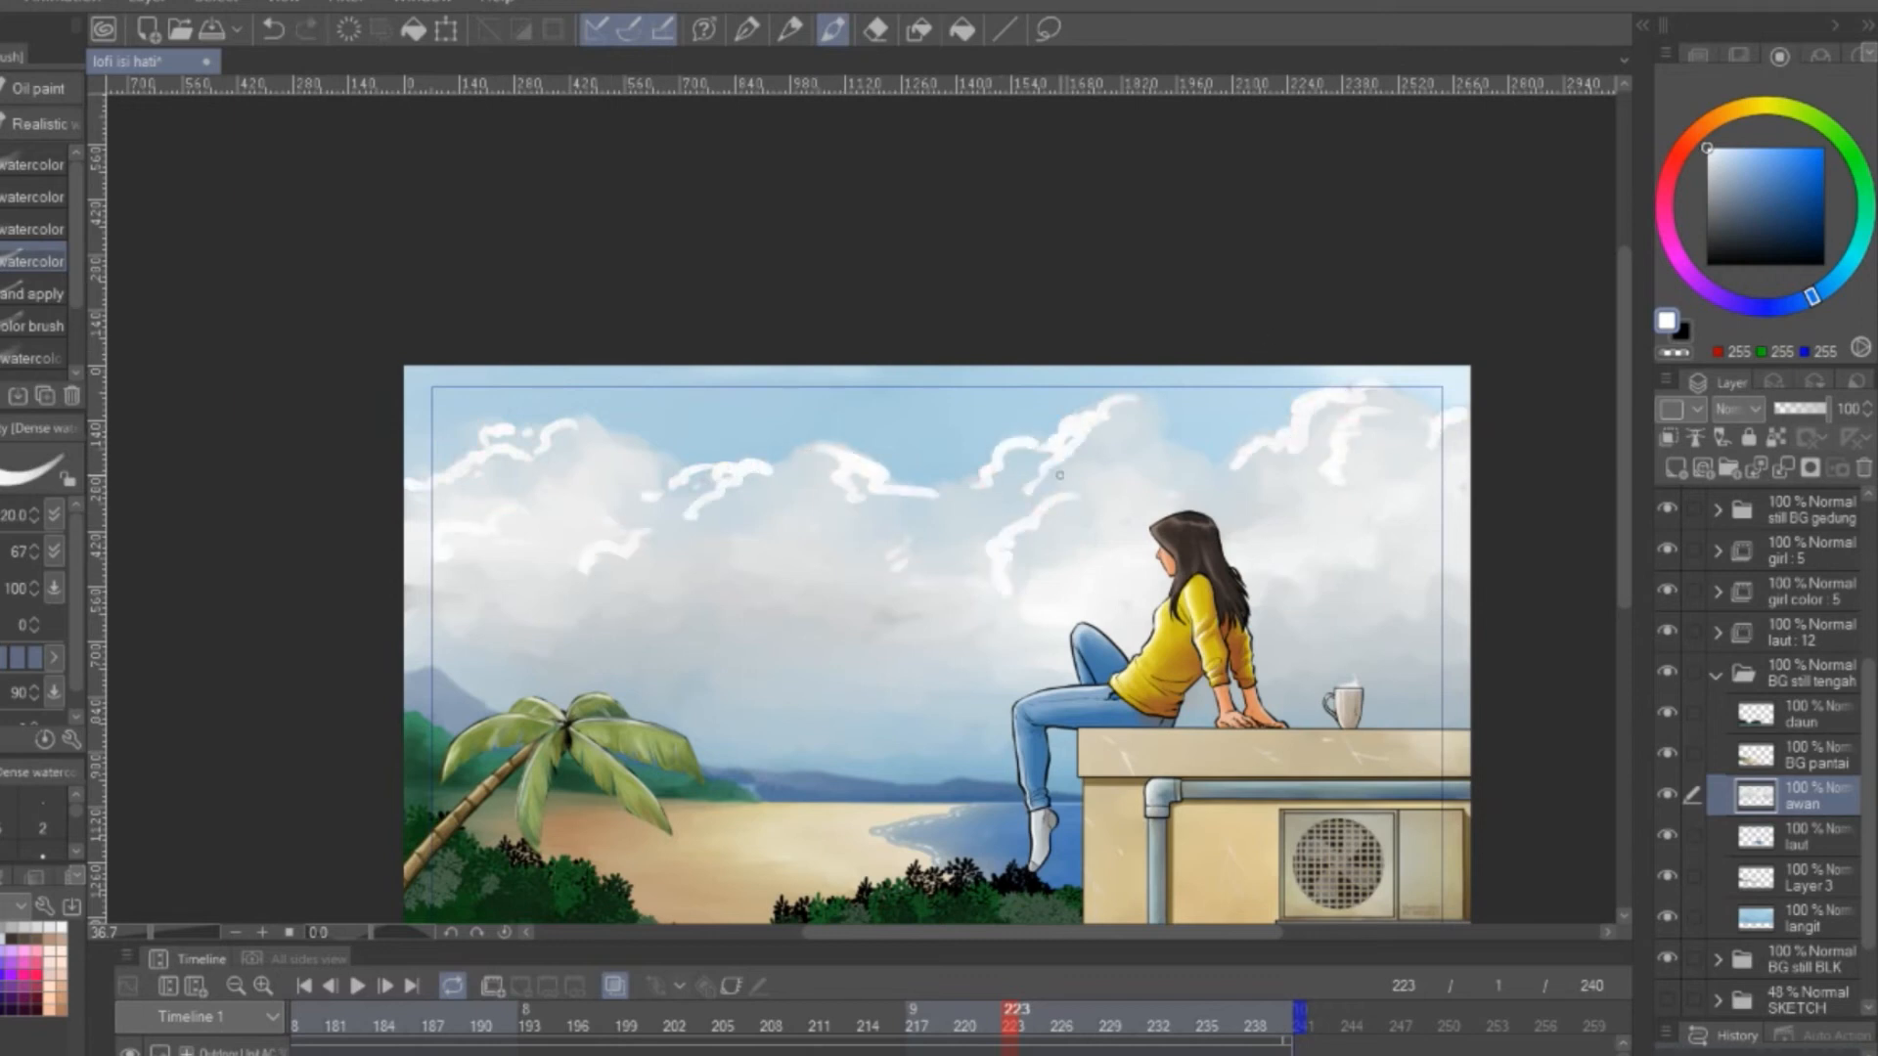
{"action": "left_click_drag", "start_coordinate": [516, 582], "coordinate": [426, 636]}
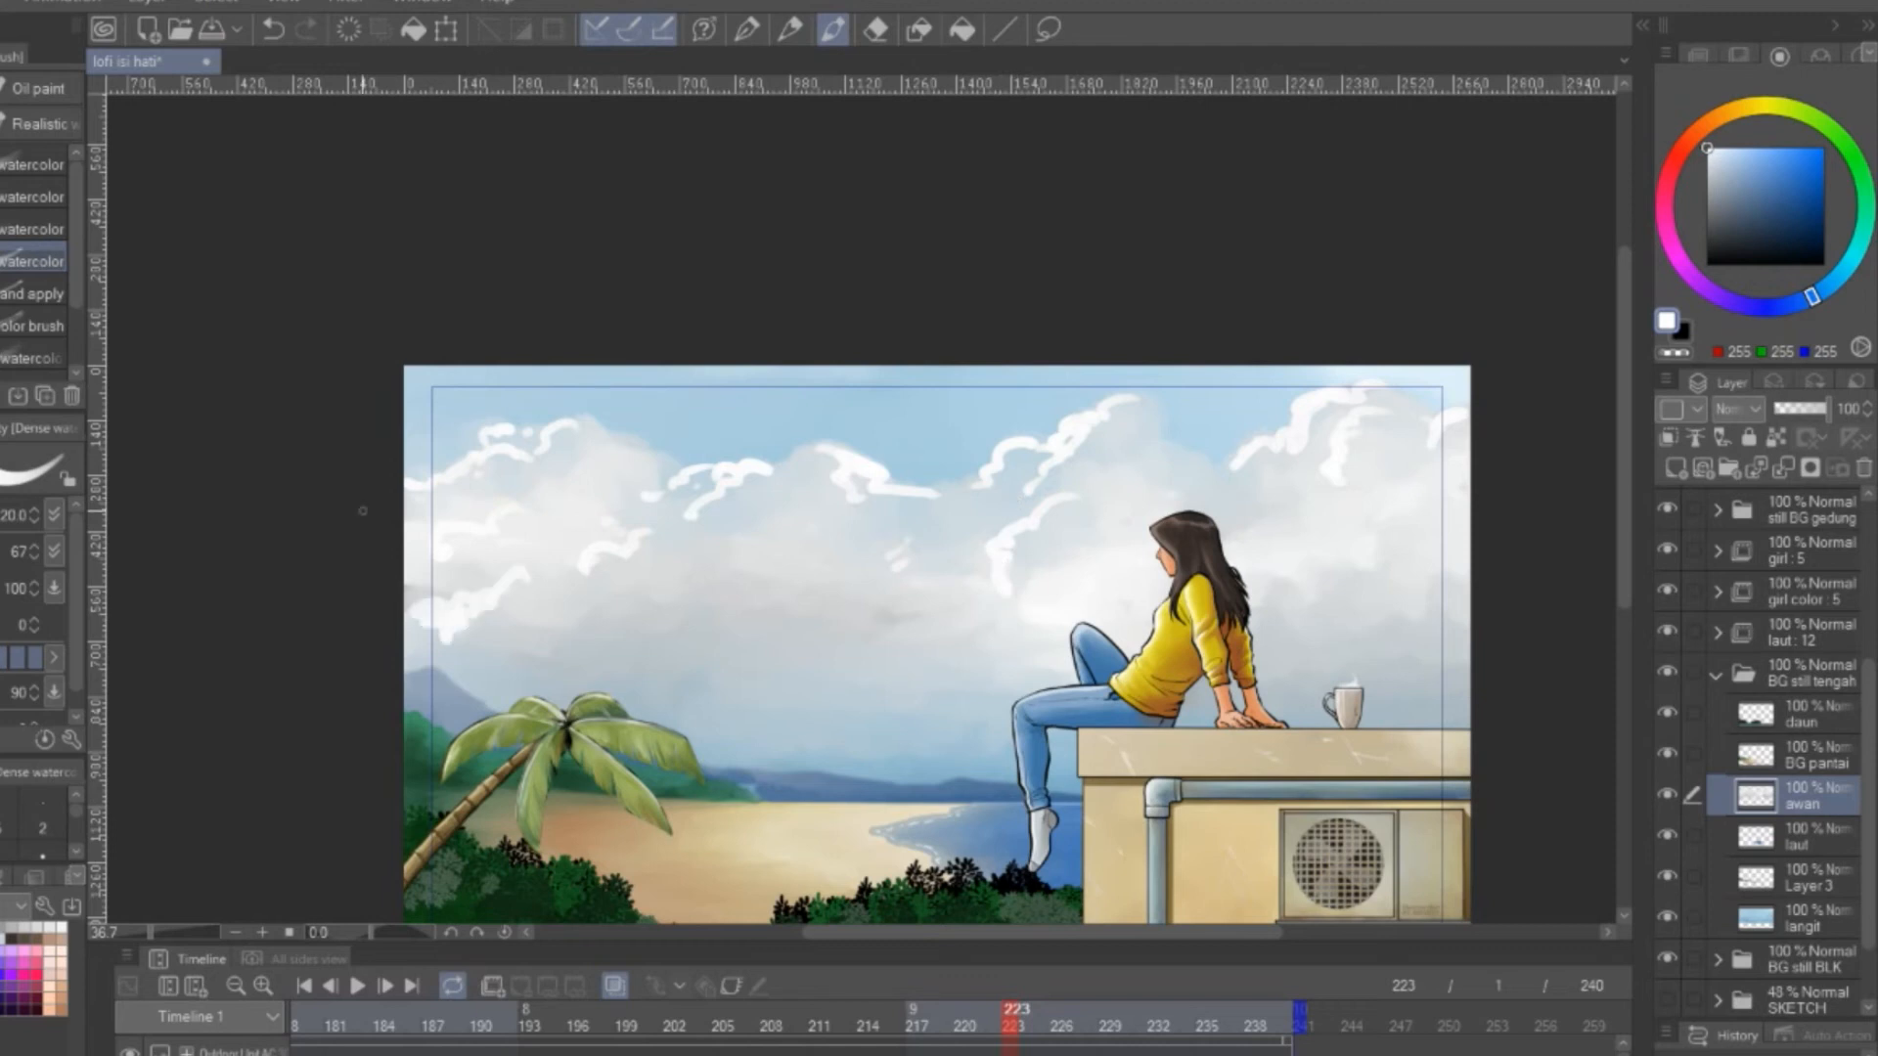
Blend the white highlight strokes into the clouds across the whole sky with the running-color-on-fiber blender
{"action": "key", "text": "j"}
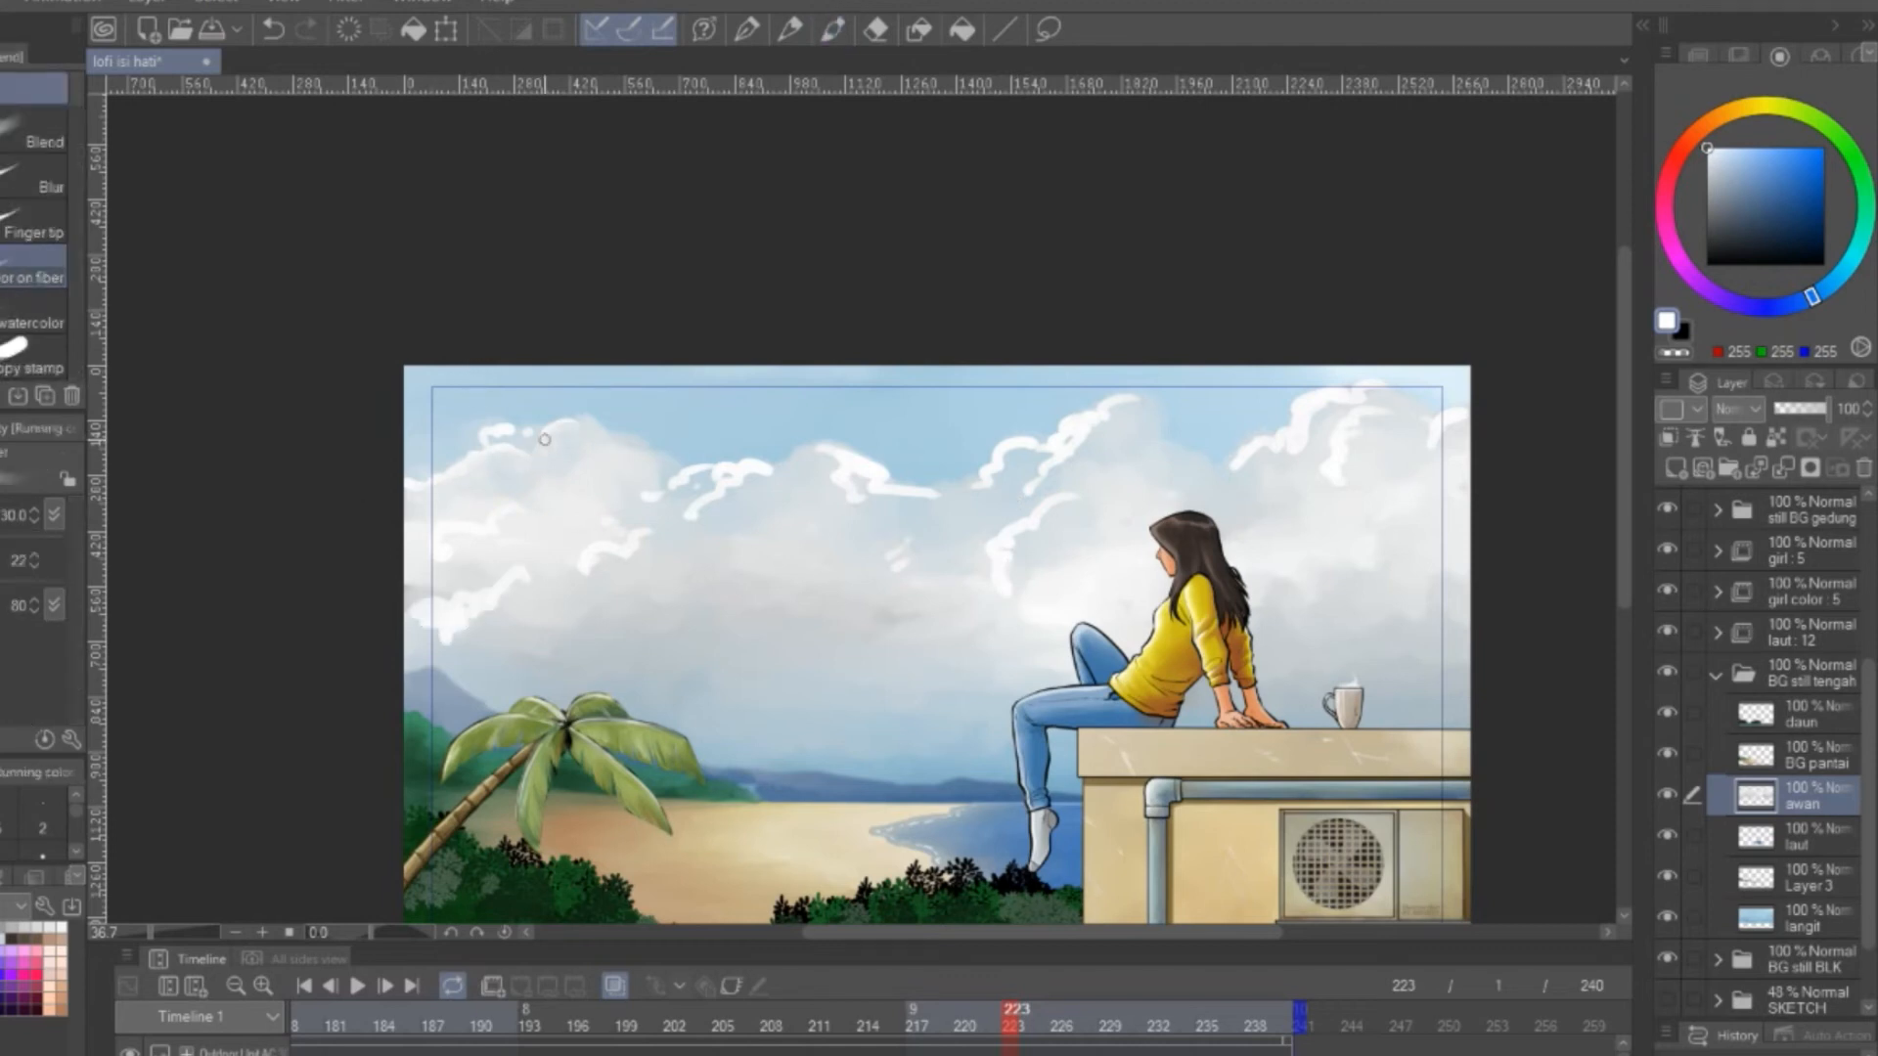
{"action": "key", "text": "bracketright"}
{"action": "key", "text": "bracketright"}
{"action": "mouse_move", "coordinate": [526, 583]}
{"action": "left_mouse_down"}
{"action": "mouse_move", "coordinate": [448, 617]}
{"action": "mouse_move", "coordinate": [509, 593]}
{"action": "left_mouse_up"}
{"action": "scroll", "coordinate": [822, 436], "scroll_direction": "up", "scroll_amount": 2}
{"action": "key", "text": "bracketleft"}
{"action": "key", "text": "bracketleft"}
{"action": "key", "text": "bracketleft"}
{"action": "key", "text": "bracketleft"}
{"action": "key", "text": "bracketleft"}
{"action": "left_click_drag", "start_coordinate": [822, 436], "coordinate": [1022, 436]}
{"action": "mouse_move", "coordinate": [699, 521]}
{"action": "left_mouse_down"}
{"action": "mouse_move", "coordinate": [666, 527]}
{"action": "mouse_move", "coordinate": [772, 406]}
{"action": "left_mouse_up"}
{"action": "left_click_drag", "start_coordinate": [1047, 337], "coordinate": [1212, 403]}
{"action": "mouse_move", "coordinate": [1400, 342]}
{"action": "left_mouse_down"}
{"action": "mouse_move", "coordinate": [1186, 339]}
{"action": "mouse_move", "coordinate": [1148, 494]}
{"action": "mouse_move", "coordinate": [1160, 577]}
{"action": "left_mouse_up"}
{"action": "left_click_drag", "start_coordinate": [1565, 431], "coordinate": [990, 411]}
{"action": "mouse_move", "coordinate": [1115, 259]}
{"action": "left_mouse_down"}
{"action": "mouse_move", "coordinate": [1157, 289]}
{"action": "mouse_move", "coordinate": [1232, 239]}
{"action": "left_mouse_up"}
{"action": "left_click_drag", "start_coordinate": [1195, 283], "coordinate": [1181, 357]}
{"action": "left_click_drag", "start_coordinate": [1361, 294], "coordinate": [1414, 246]}
{"action": "scroll", "coordinate": [1265, 508], "scroll_direction": "down", "scroll_amount": 2}
{"action": "mouse_move", "coordinate": [1348, 470]}
{"action": "left_mouse_down"}
{"action": "mouse_move", "coordinate": [1471, 340]}
{"action": "mouse_move", "coordinate": [1374, 284]}
{"action": "left_mouse_up"}
{"action": "left_click_drag", "start_coordinate": [848, 226], "coordinate": [823, 350]}
{"action": "left_click_drag", "start_coordinate": [1120, 328], "coordinate": [1201, 262]}
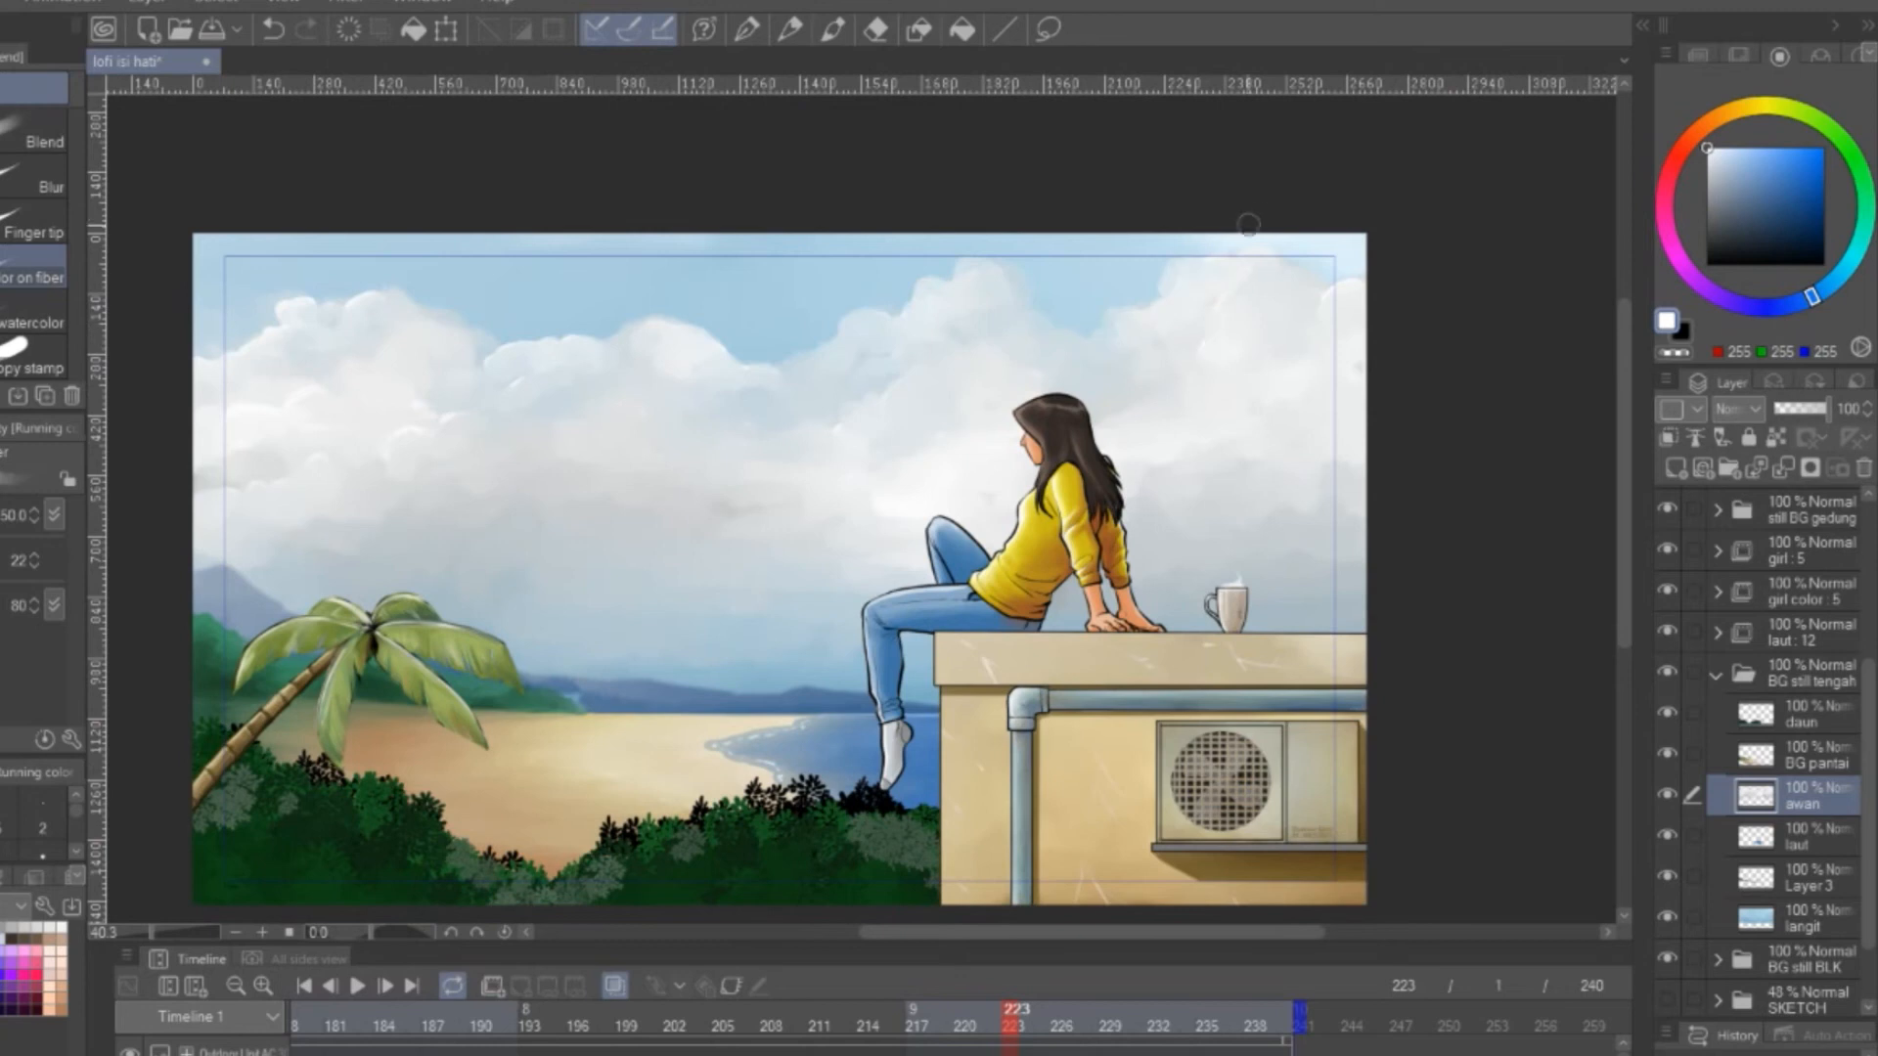
Paint grey shading into the lower clouds between the palm tree and the girl and blend it in
{"action": "left_click", "coordinate": [833, 30]}
{"action": "left_click", "coordinate": [1707, 198]}
{"action": "left_click_drag", "start_coordinate": [459, 596], "coordinate": [826, 626]}
{"action": "key", "text": "j"}
{"action": "mouse_move", "coordinate": [720, 503]}
{"action": "left_mouse_down"}
{"action": "mouse_move", "coordinate": [590, 654]}
{"action": "mouse_move", "coordinate": [685, 610]}
{"action": "mouse_move", "coordinate": [656, 646]}
{"action": "left_mouse_up"}
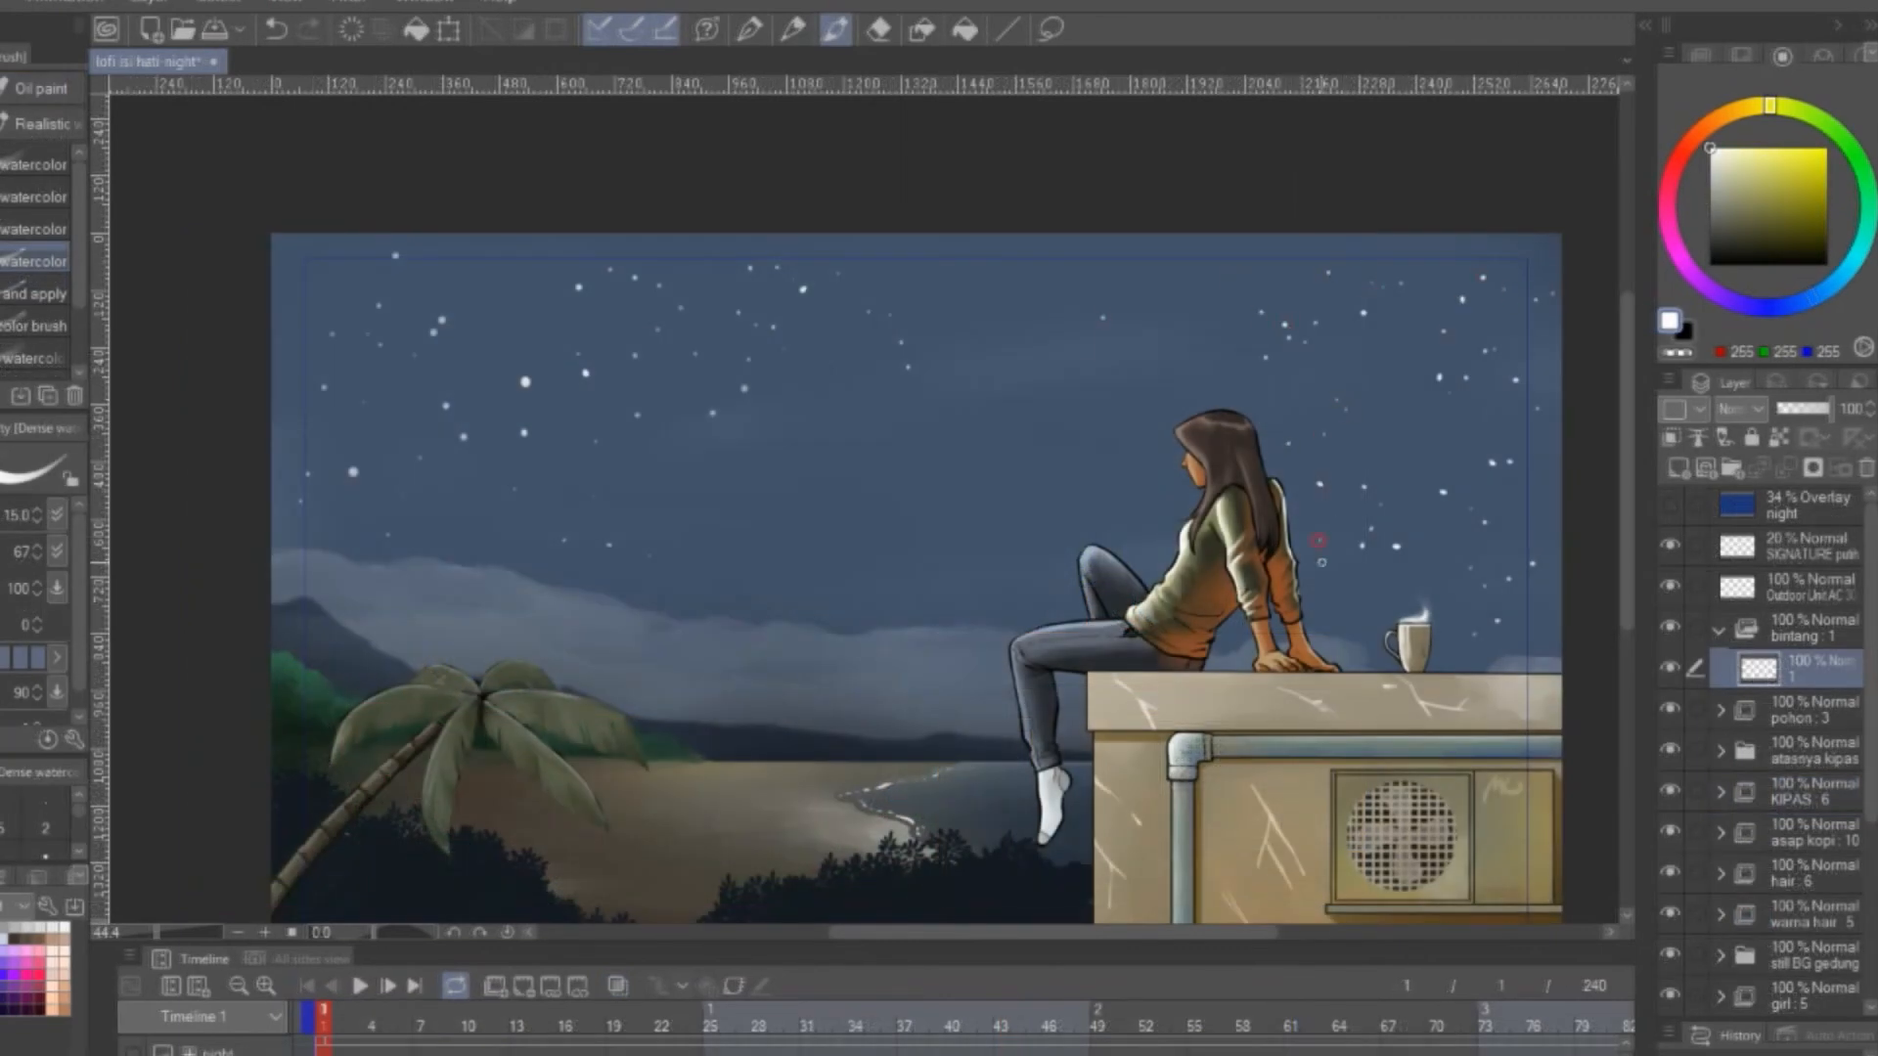
Dot small white stars across the night sky around the girl on the bintang cel with the dense watercolor brush
{"action": "left_click_drag", "start_coordinate": [1452, 414], "coordinate": [1501, 484]}
{"action": "left_click", "coordinate": [994, 330]}
{"action": "left_click", "coordinate": [1005, 352]}
{"action": "left_click", "coordinate": [1016, 370]}
{"action": "left_click", "coordinate": [1058, 350]}
{"action": "left_click", "coordinate": [1038, 363]}
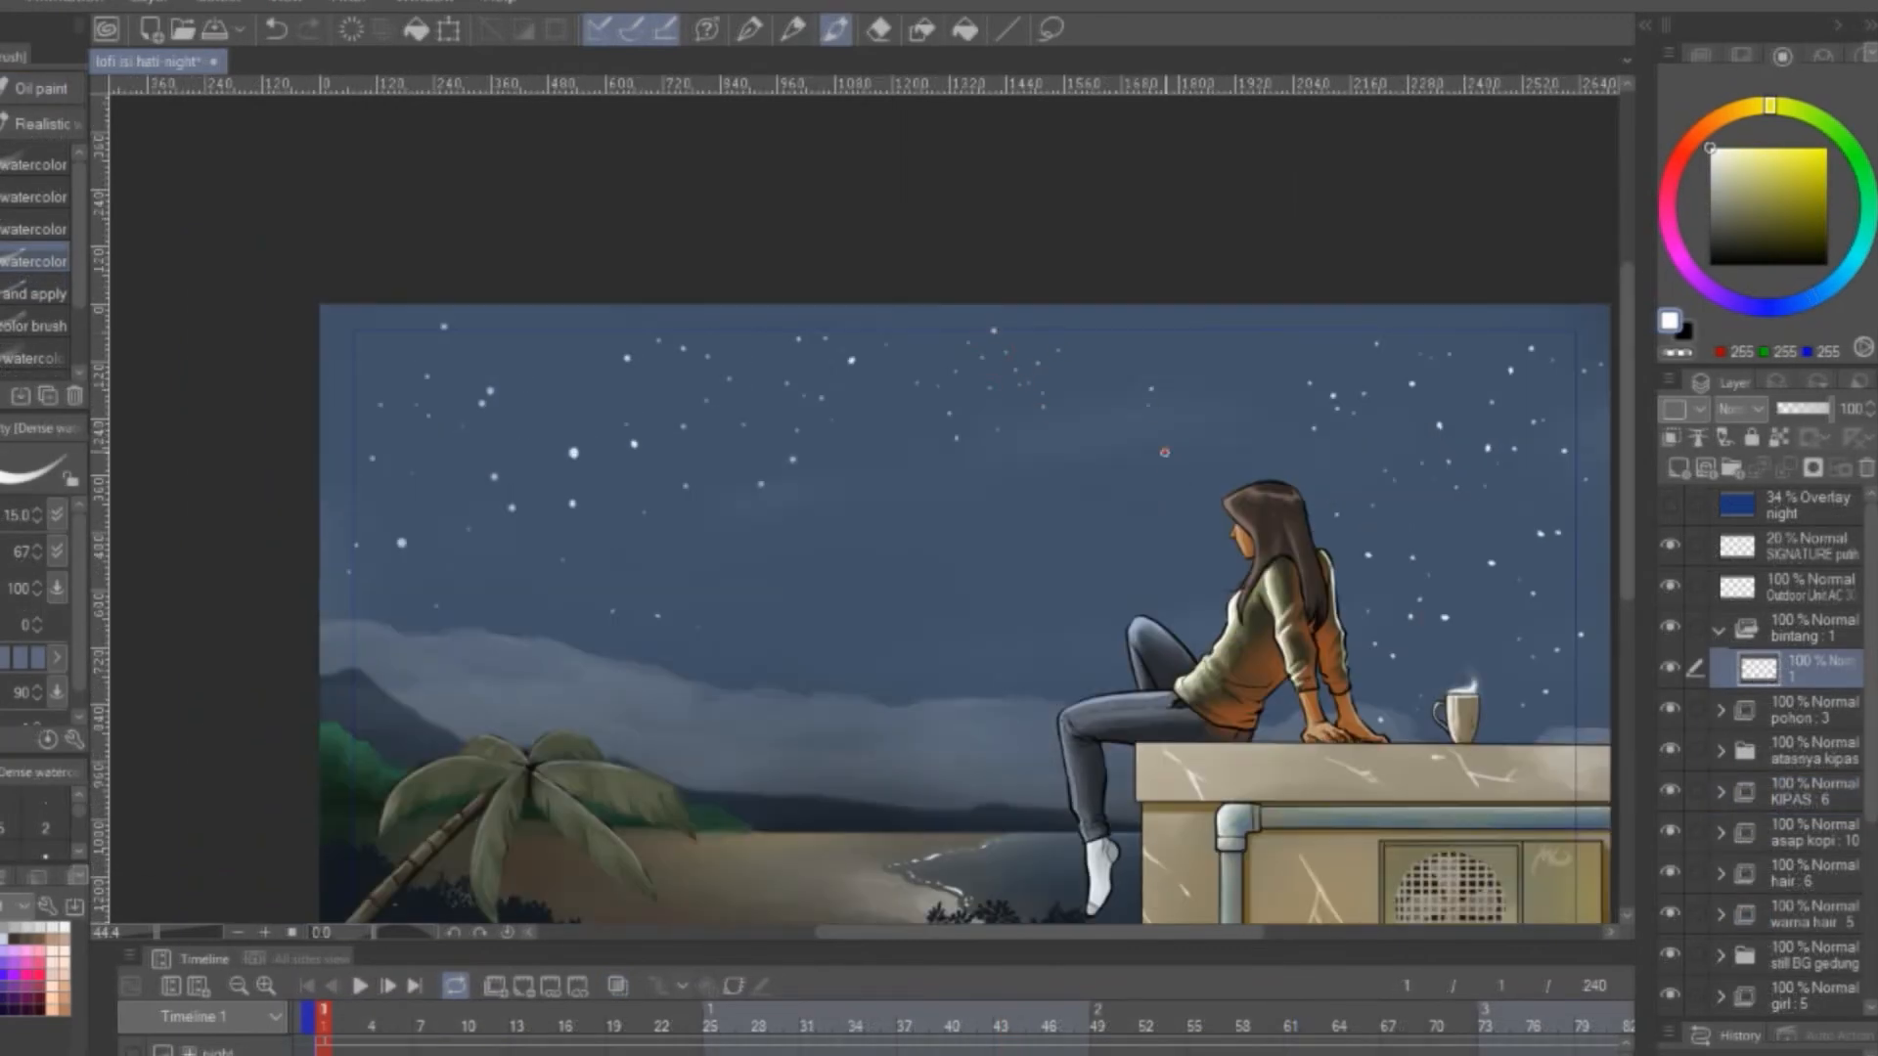
{"action": "left_click", "coordinate": [1114, 443]}
{"action": "left_click", "coordinate": [1123, 428]}
{"action": "left_click", "coordinate": [1125, 417]}
{"action": "left_click_drag", "start_coordinate": [1502, 304], "coordinate": [1201, 151]}
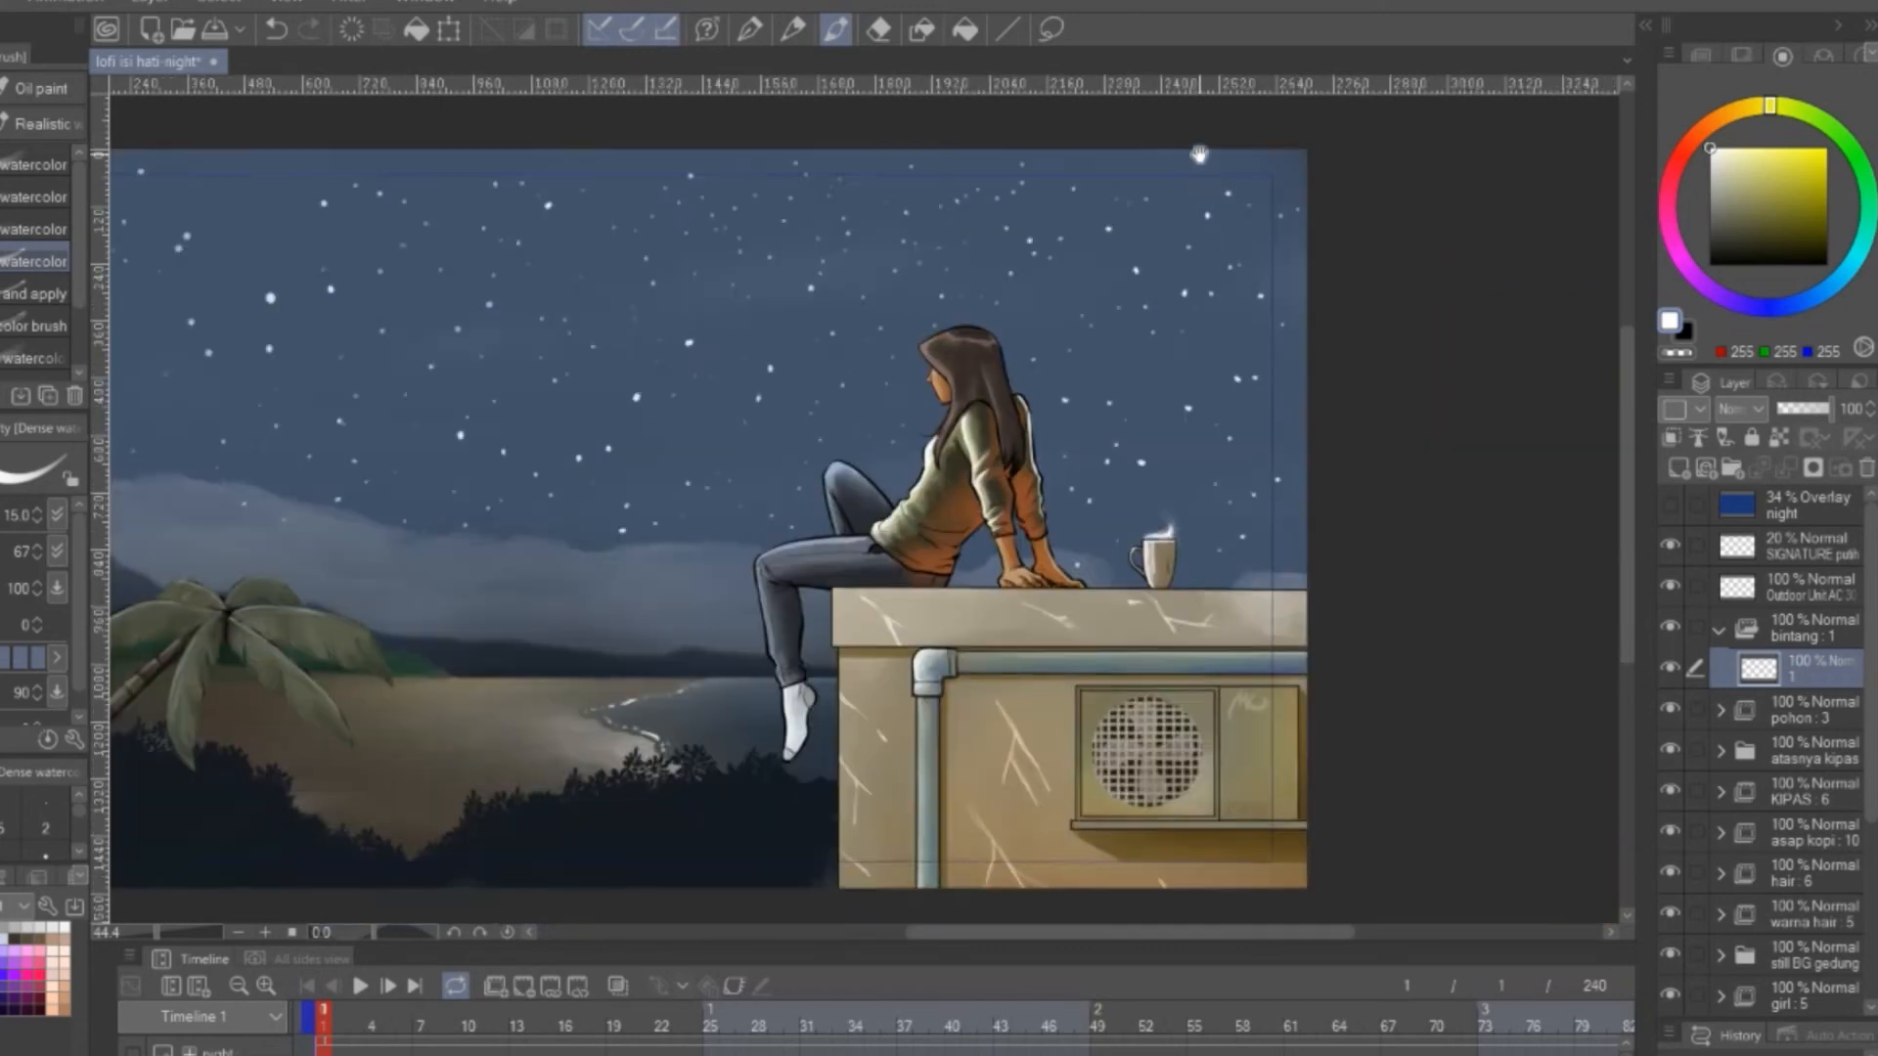
Set the star cel's opacity to 52% and trim stars across the sky with the Hard eraser
{"action": "scroll", "coordinate": [1201, 151], "scroll_direction": "down", "scroll_amount": 2}
{"action": "scroll", "coordinate": [769, 203], "scroll_direction": "up", "scroll_amount": 5}
{"action": "left_click", "coordinate": [1816, 410]}
{"action": "left_click_drag", "start_coordinate": [1815, 409], "coordinate": [1805, 409]}
{"action": "mouse_move", "coordinate": [387, 609]}
{"action": "left_mouse_down"}
{"action": "mouse_move", "coordinate": [981, 575]}
{"action": "mouse_move", "coordinate": [1030, 743]}
{"action": "left_mouse_up"}
{"action": "key", "text": "e"}
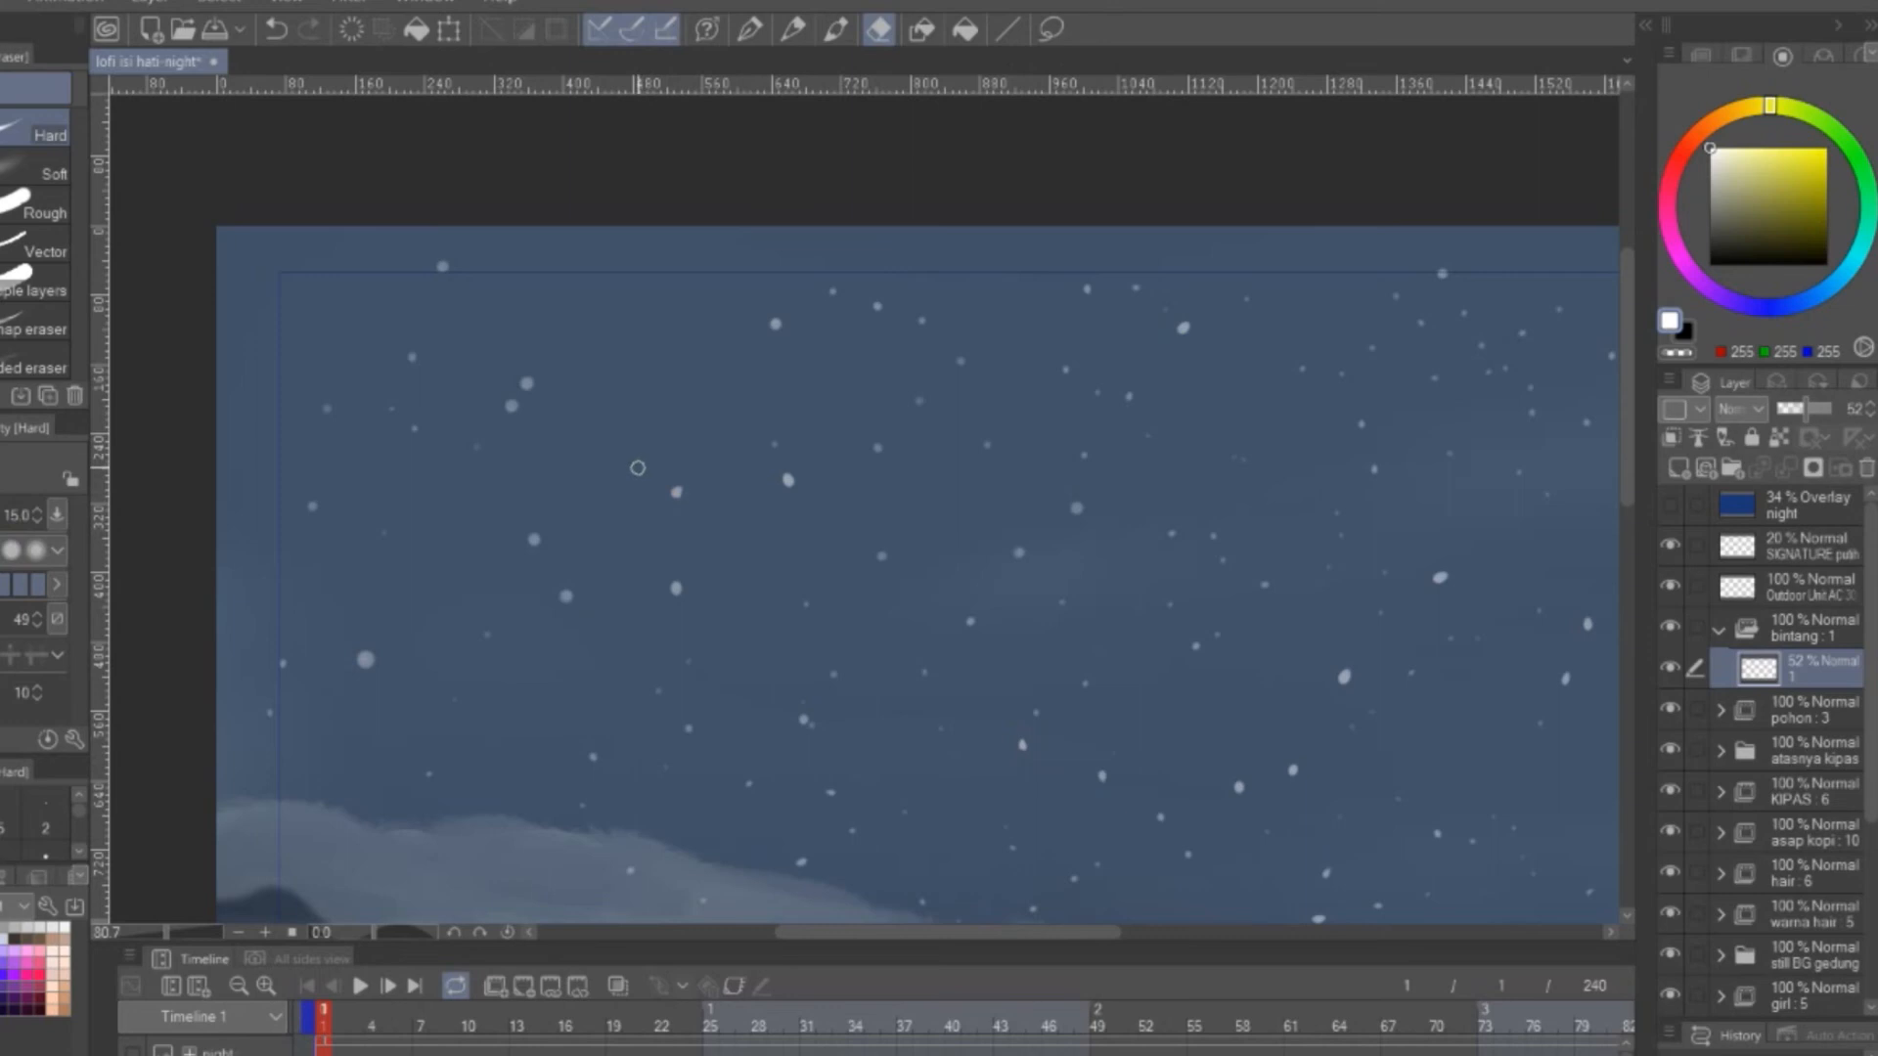
{"action": "left_click_drag", "start_coordinate": [1189, 481], "coordinate": [468, 503]}
{"action": "left_click_drag", "start_coordinate": [1366, 436], "coordinate": [870, 340]}
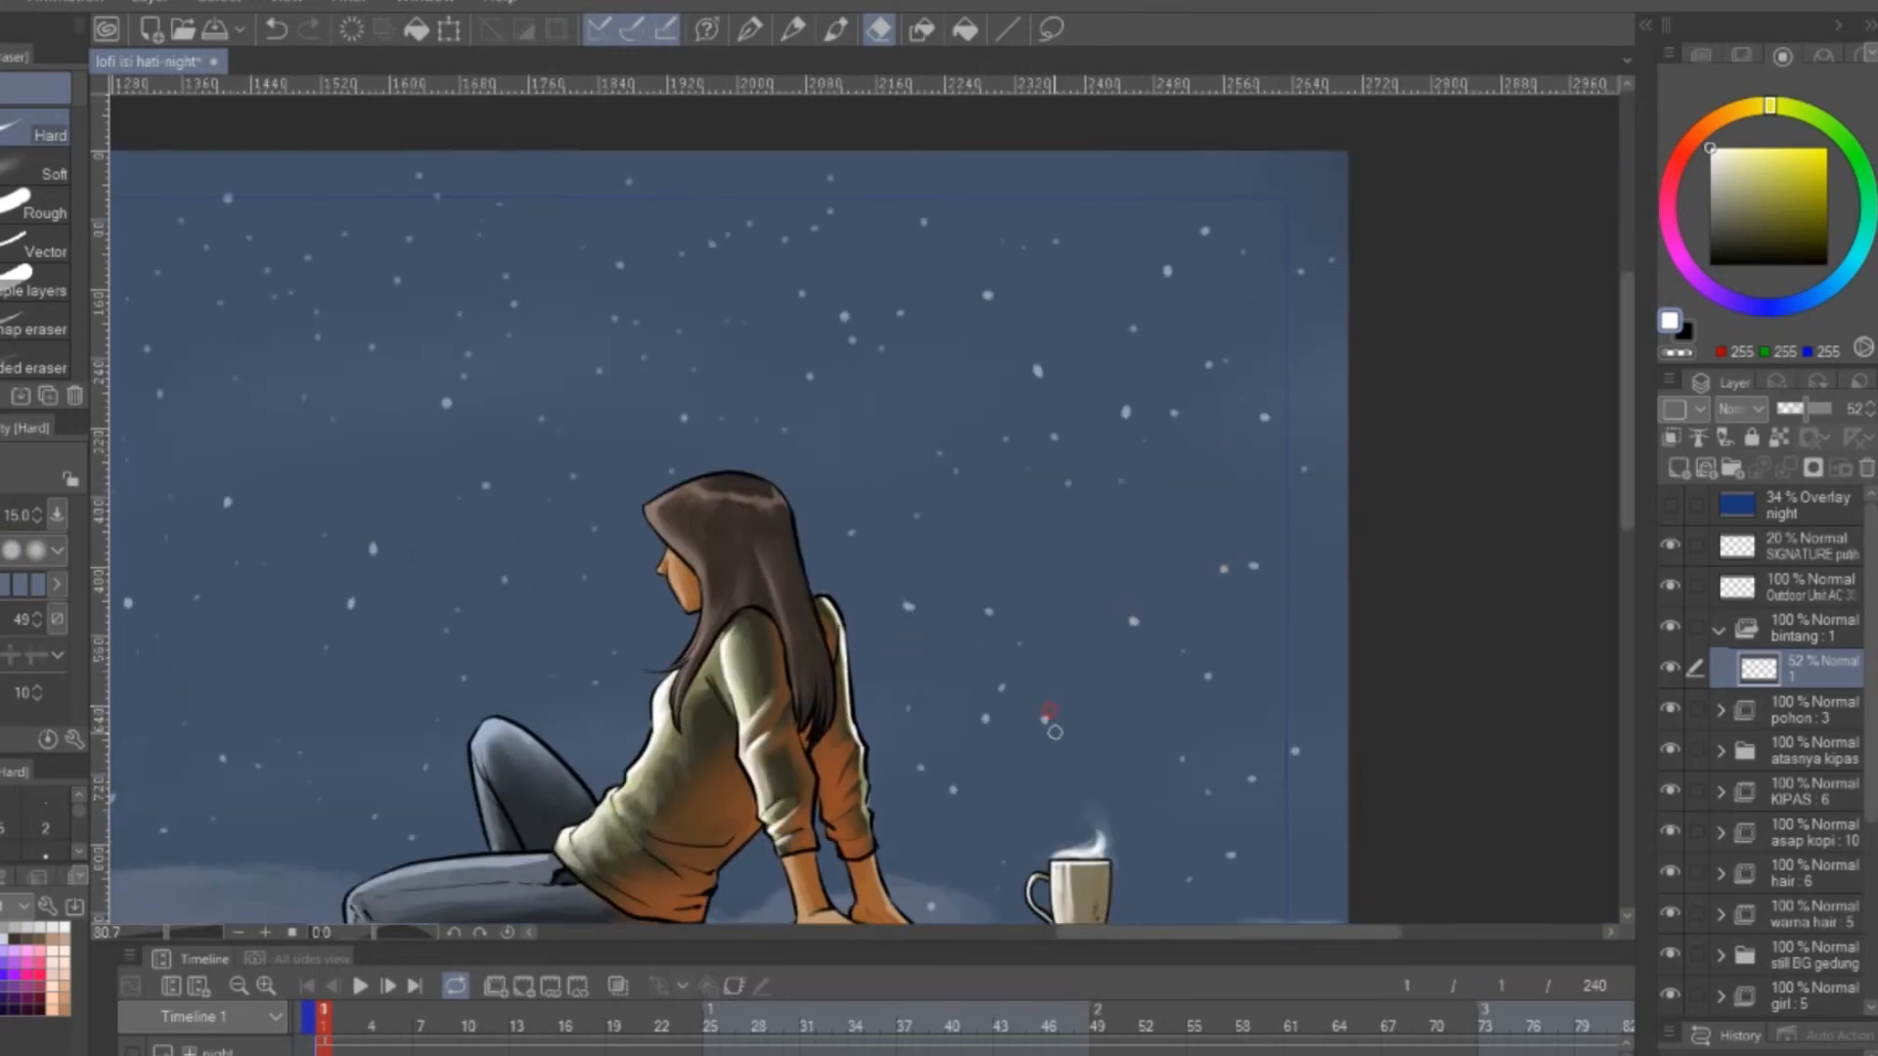
Add a second star cel at 52% opacity to the bintang folder and assign it to frame 12
{"action": "scroll", "coordinate": [1301, 352], "scroll_direction": "down", "scroll_amount": 3}
{"action": "left_click", "coordinate": [1679, 469]}
{"action": "left_click", "coordinate": [1805, 410]}
{"action": "left_click", "coordinate": [503, 1008]}
{"action": "left_click_drag", "start_coordinate": [780, 942], "coordinate": [809, 501]}
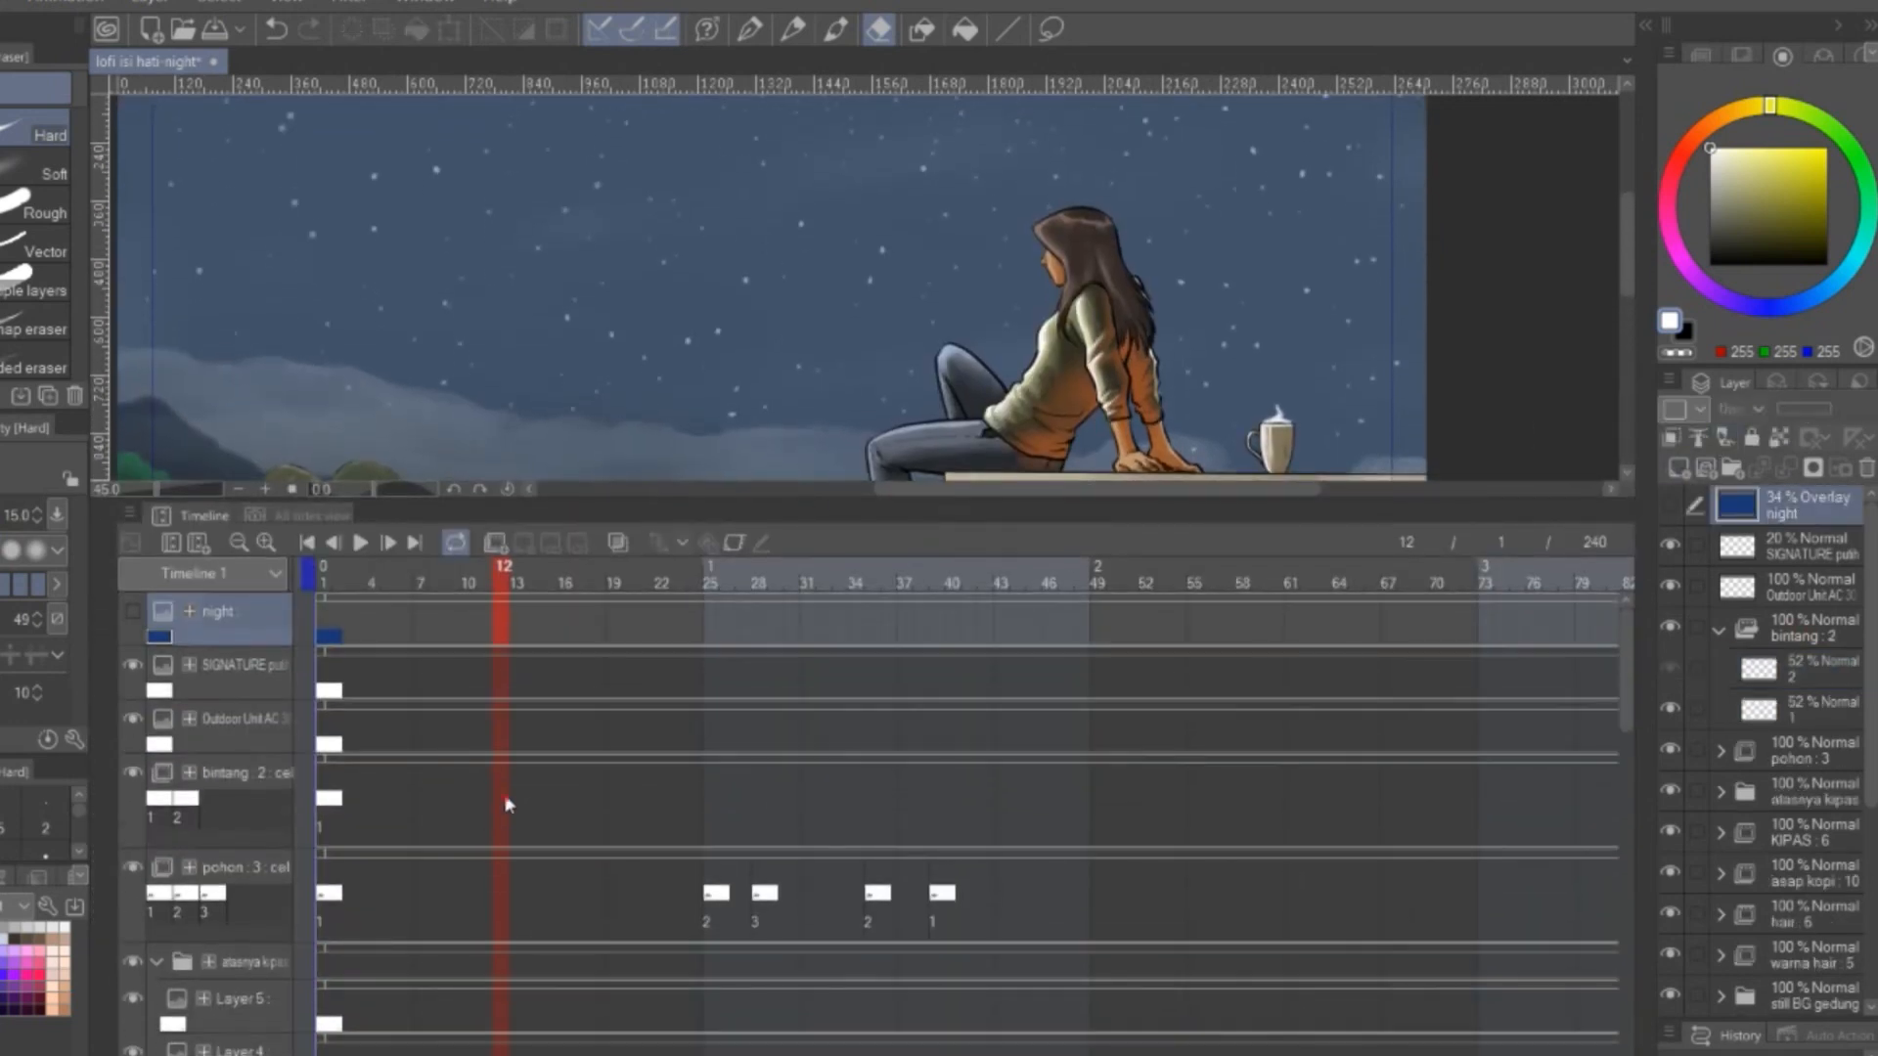
{"action": "right_click", "coordinate": [507, 799]}
{"action": "left_click", "coordinate": [557, 745]}
{"action": "mouse_move", "coordinate": [1626, 657]}
{"action": "left_mouse_down"}
{"action": "mouse_move", "coordinate": [1628, 758]}
{"action": "mouse_move", "coordinate": [1629, 672]}
{"action": "left_mouse_up"}
{"action": "left_click_drag", "start_coordinate": [1161, 501], "coordinate": [1161, 839]}
{"action": "left_click_drag", "start_coordinate": [1628, 958], "coordinate": [1627, 963]}
Trim individual stars on bintang cel 2 in the sky above the palm tree with the Hard eraser for a twinkle
{"action": "left_click_drag", "start_coordinate": [547, 469], "coordinate": [838, 532]}
{"action": "scroll", "coordinate": [832, 543], "scroll_direction": "up", "scroll_amount": 3}
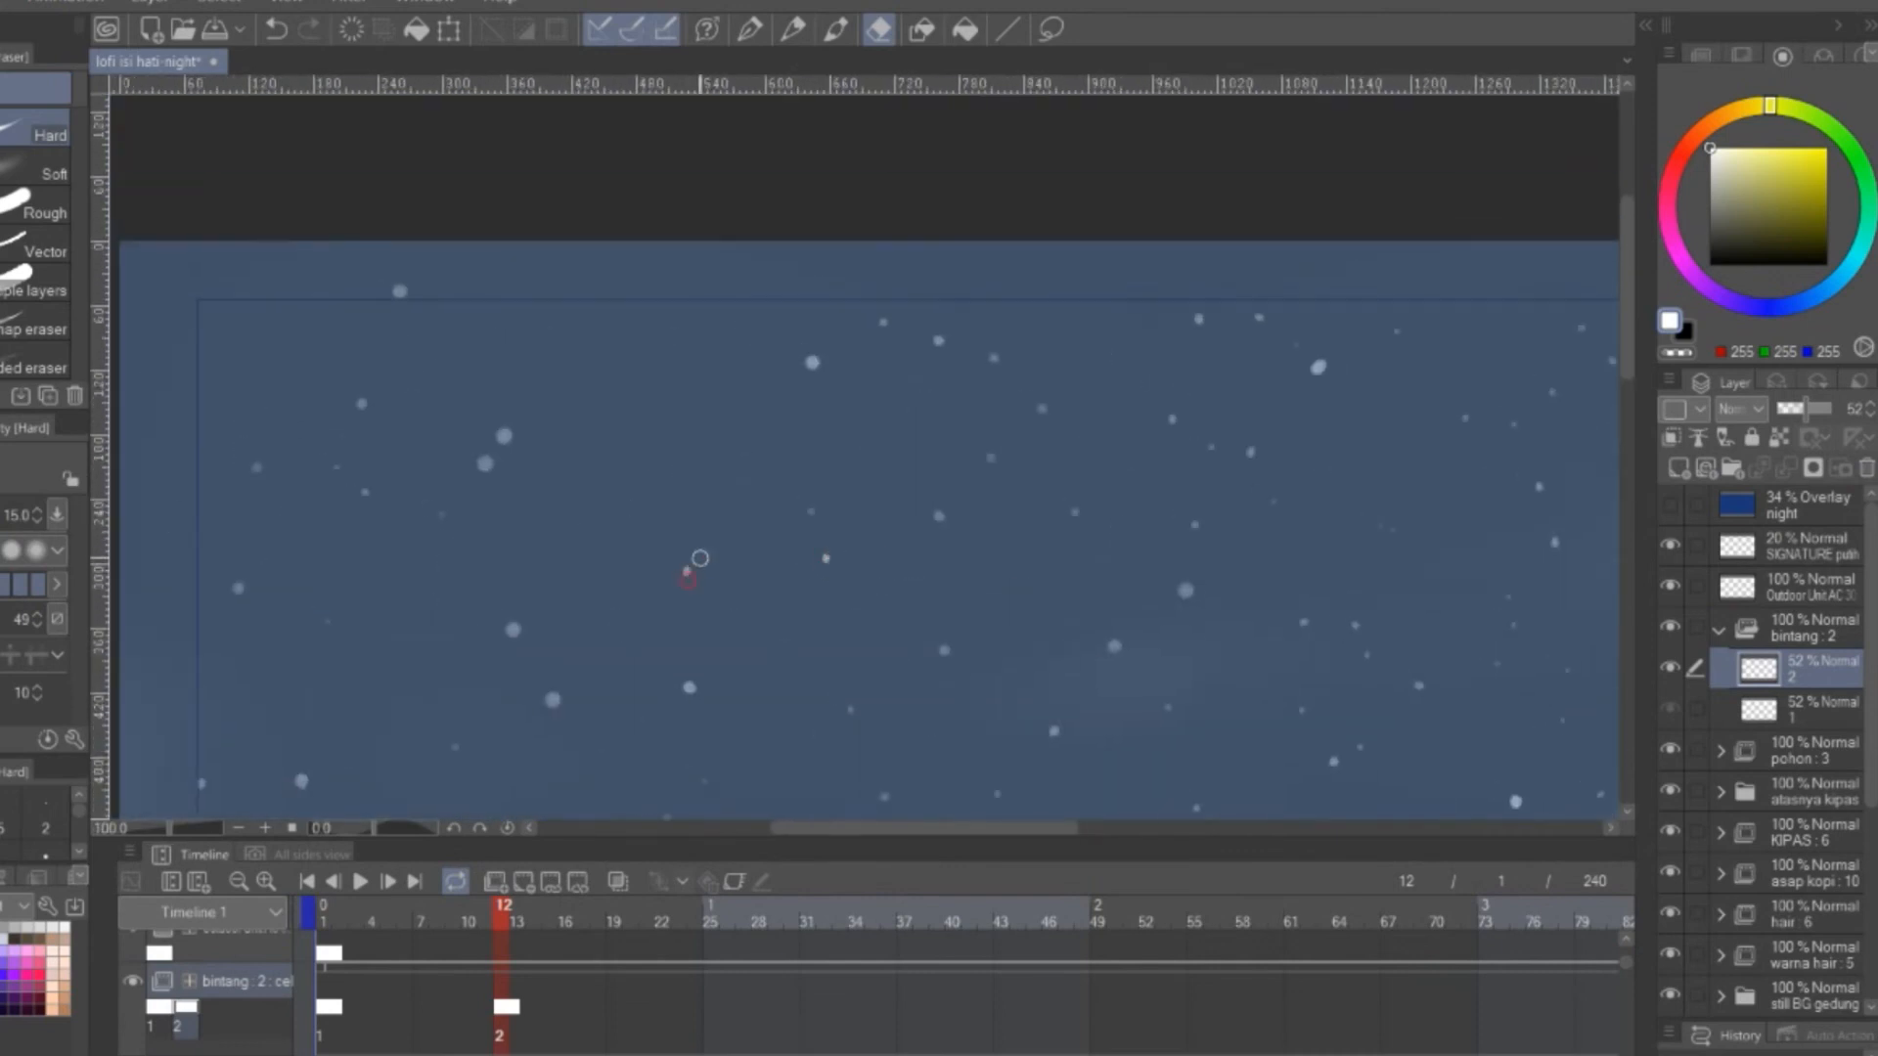
{"action": "left_click_drag", "start_coordinate": [1185, 587], "coordinate": [953, 444]}
{"action": "left_click_drag", "start_coordinate": [947, 438], "coordinate": [955, 443]}
{"action": "left_click_drag", "start_coordinate": [1086, 235], "coordinate": [945, 396]}
{"action": "left_click_drag", "start_coordinate": [933, 385], "coordinate": [940, 398]}
{"action": "left_click_drag", "start_coordinate": [235, 762], "coordinate": [1025, 489]}
{"action": "left_click_drag", "start_coordinate": [714, 527], "coordinate": [724, 518]}
{"action": "left_click_drag", "start_coordinate": [927, 392], "coordinate": [723, 551]}
{"action": "left_click_drag", "start_coordinate": [739, 534], "coordinate": [722, 562]}
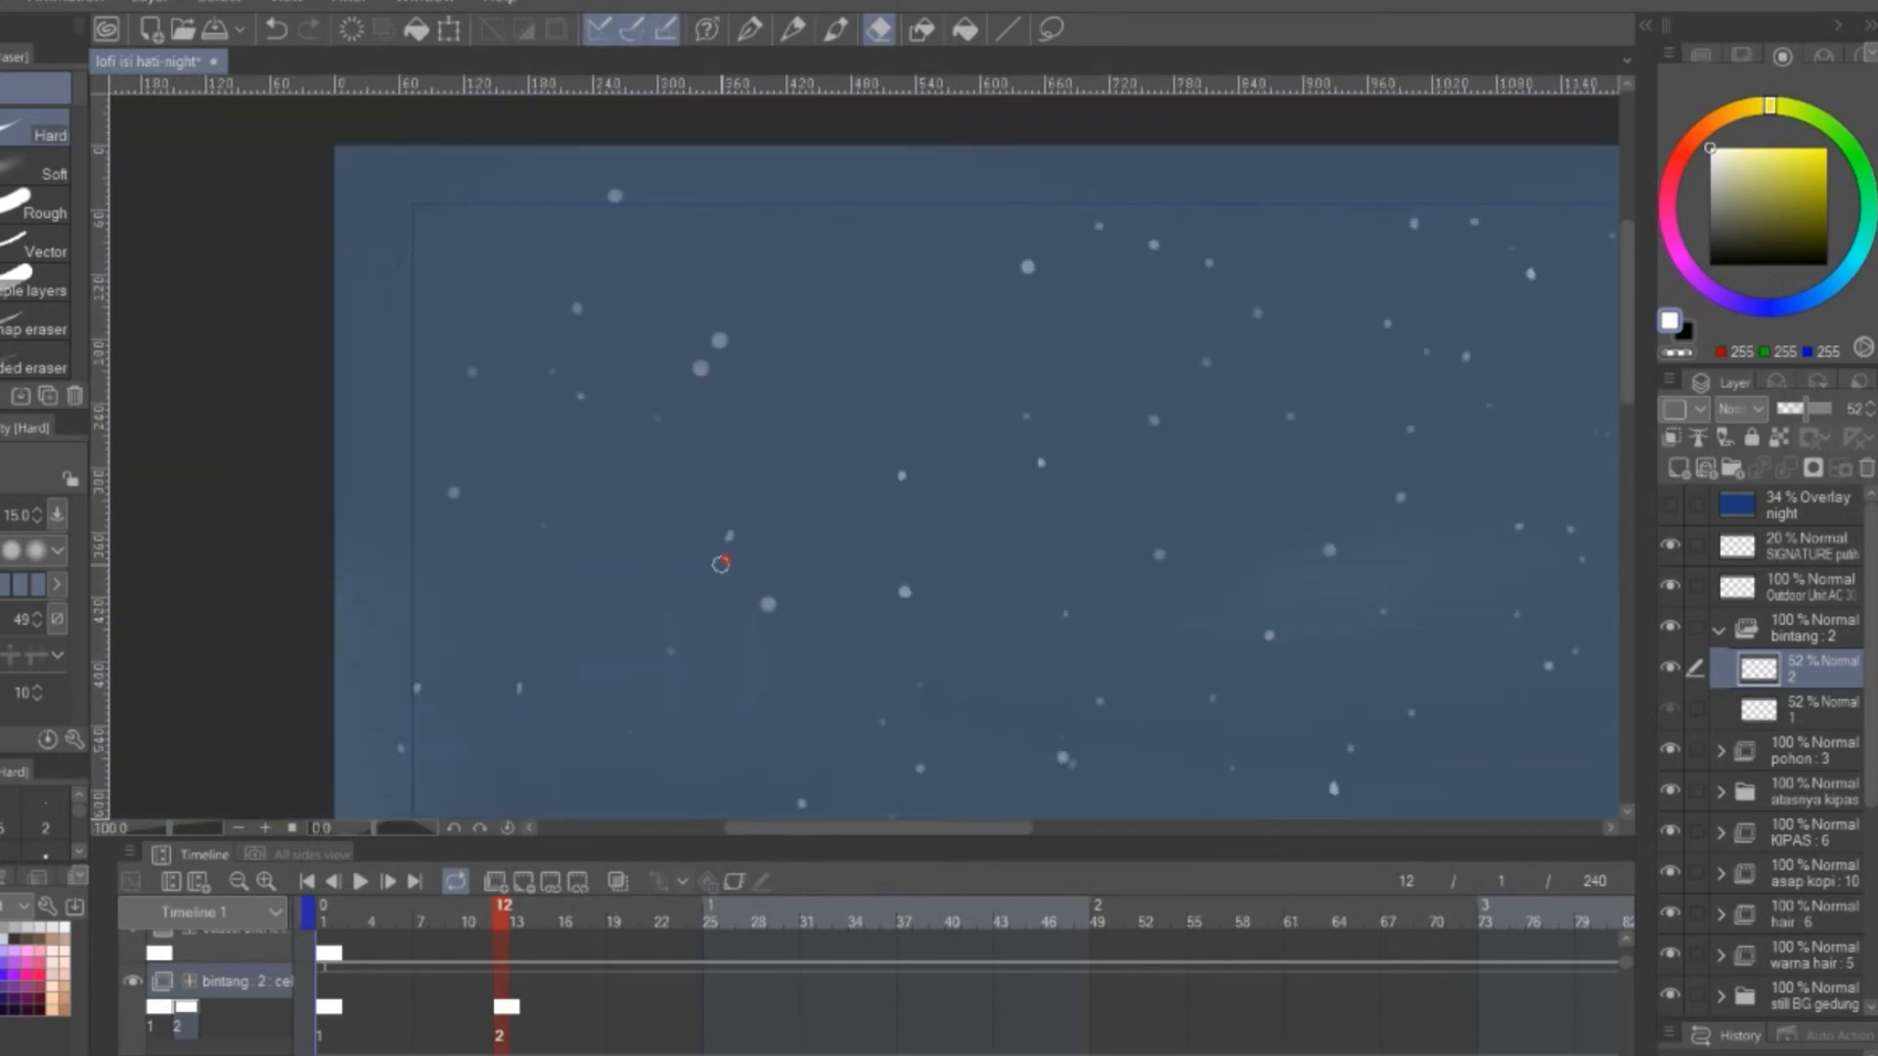
Trim more stars on bintang cel 2 in the sky above and behind the girl
{"action": "left_click_drag", "start_coordinate": [1448, 479], "coordinate": [308, 291]}
{"action": "left_click_drag", "start_coordinate": [988, 253], "coordinate": [749, 318]}
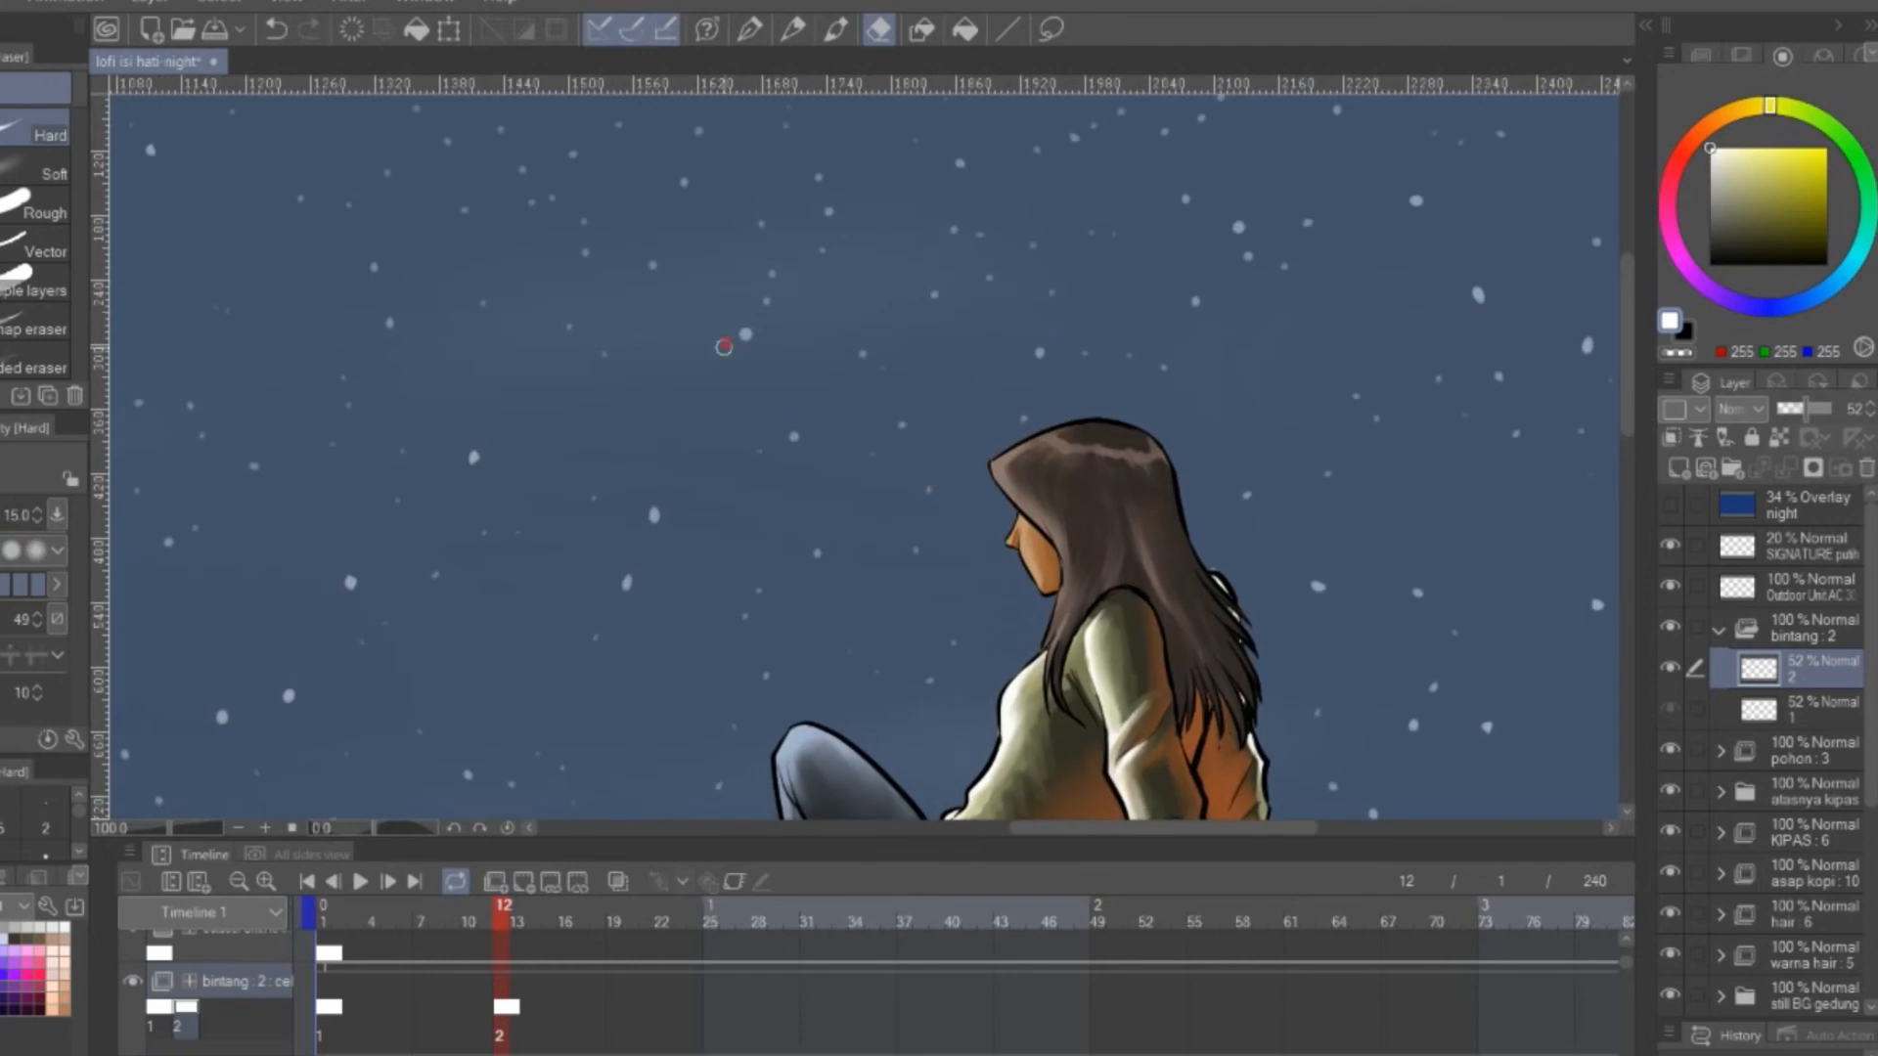
{"action": "left_click_drag", "start_coordinate": [1294, 610], "coordinate": [937, 635]}
{"action": "left_click_drag", "start_coordinate": [1376, 401], "coordinate": [1100, 499]}
{"action": "left_click_drag", "start_coordinate": [945, 456], "coordinate": [965, 456]}
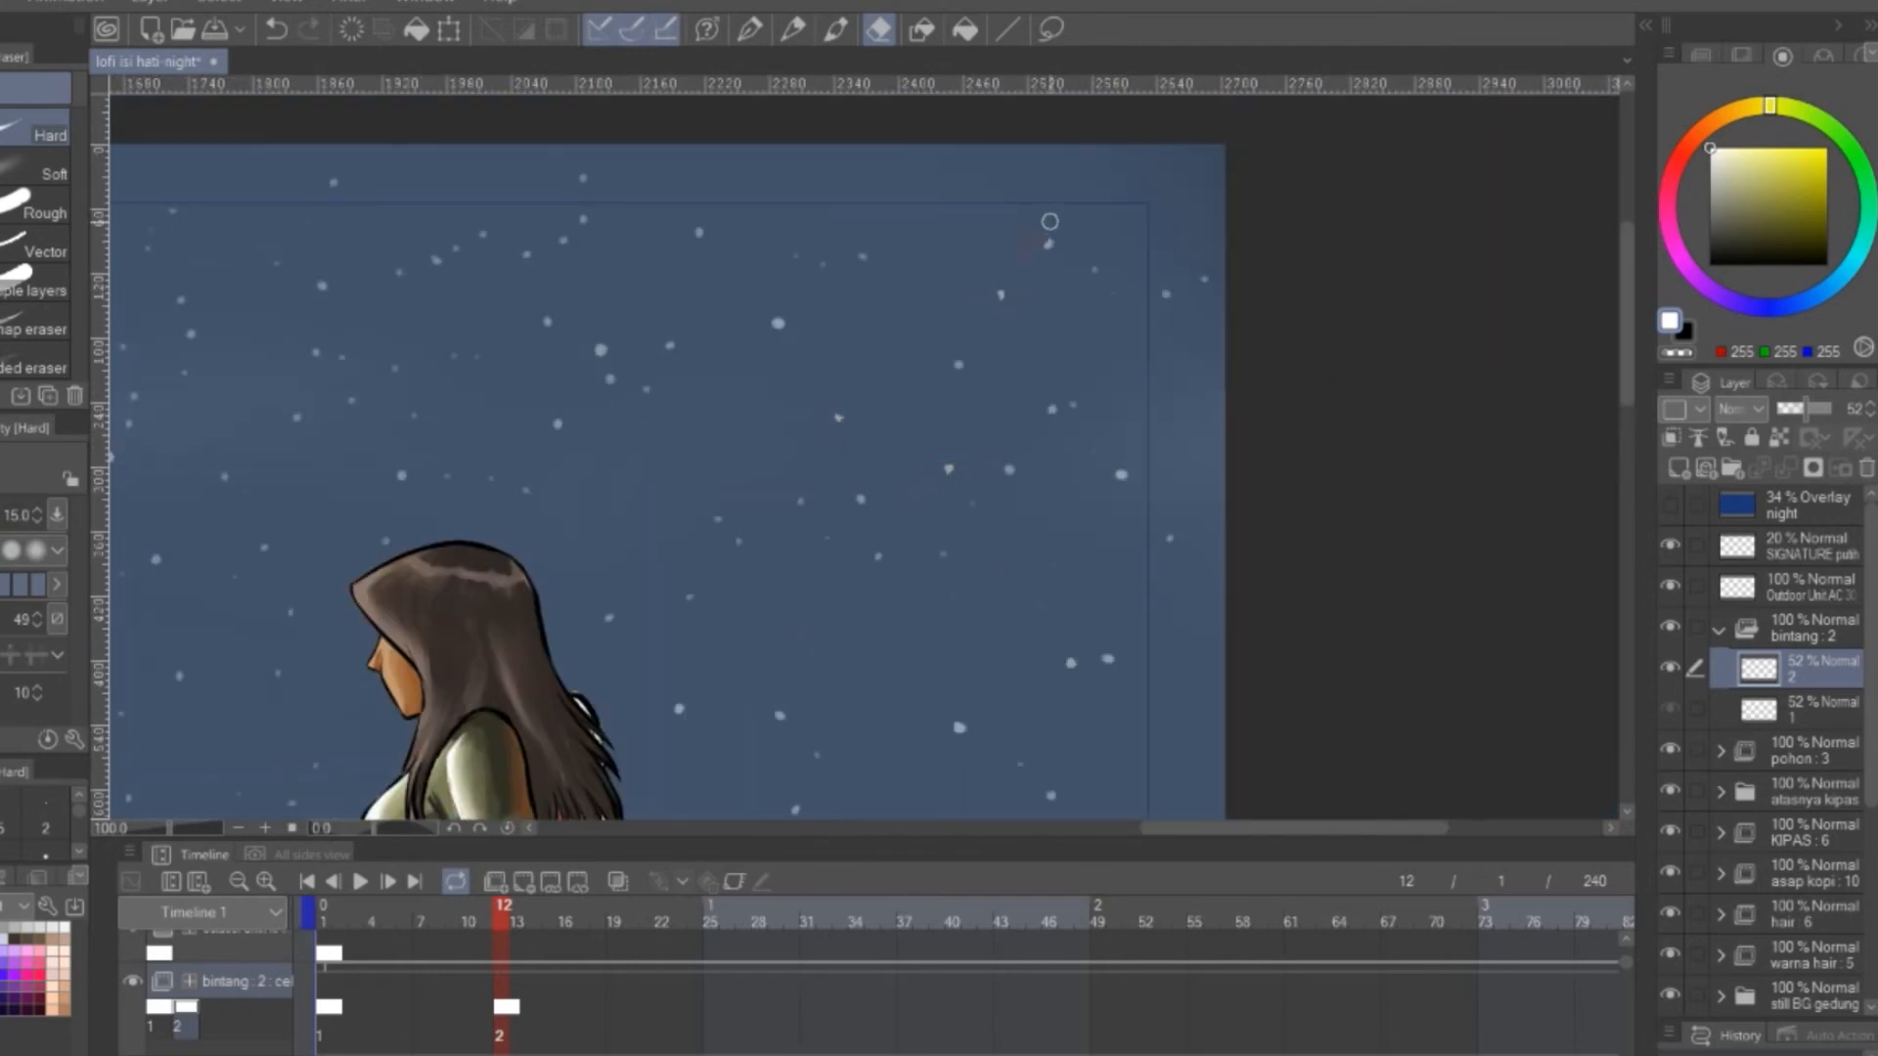
{"action": "scroll", "coordinate": [1066, 587], "scroll_direction": "down", "scroll_amount": 5}
{"action": "scroll", "coordinate": [1056, 620], "scroll_direction": "up", "scroll_amount": 5}
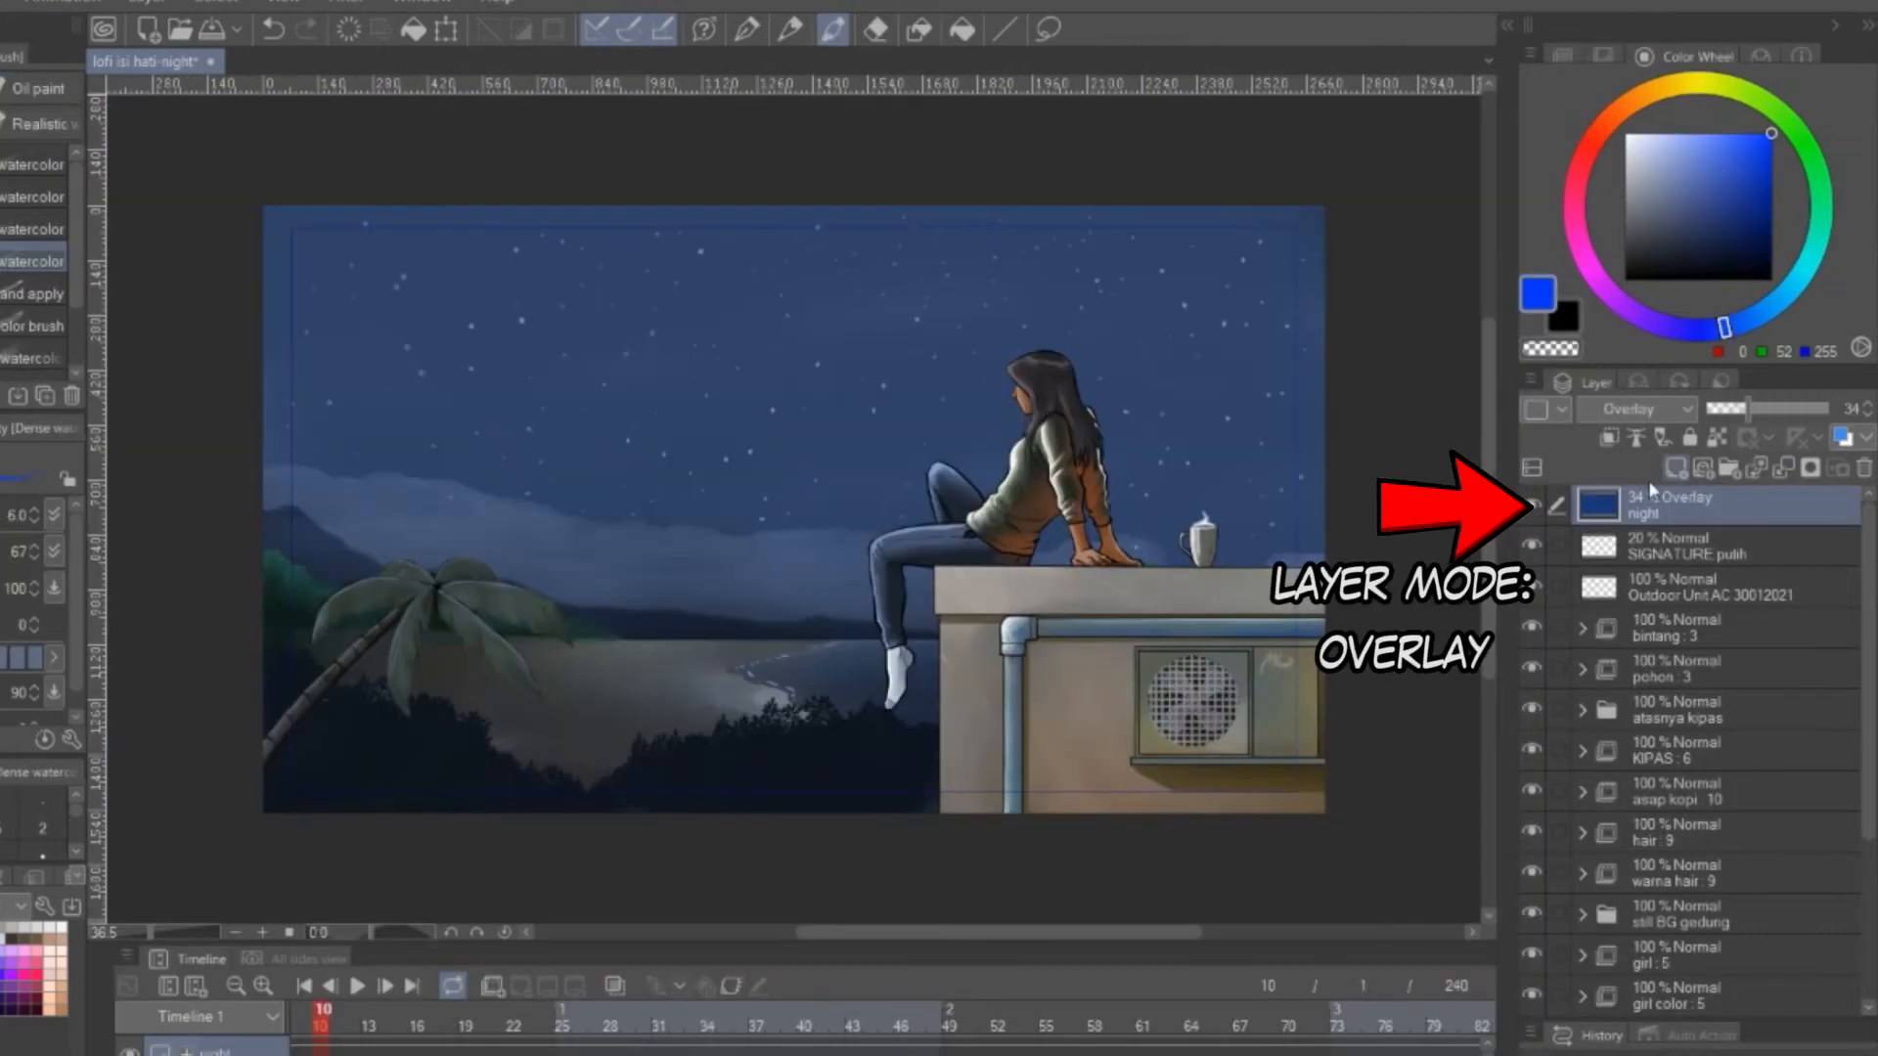
Compare the night scene with and without the blue Overlay layer named night by toggling its visibility
{"action": "left_click", "coordinate": [1533, 505]}
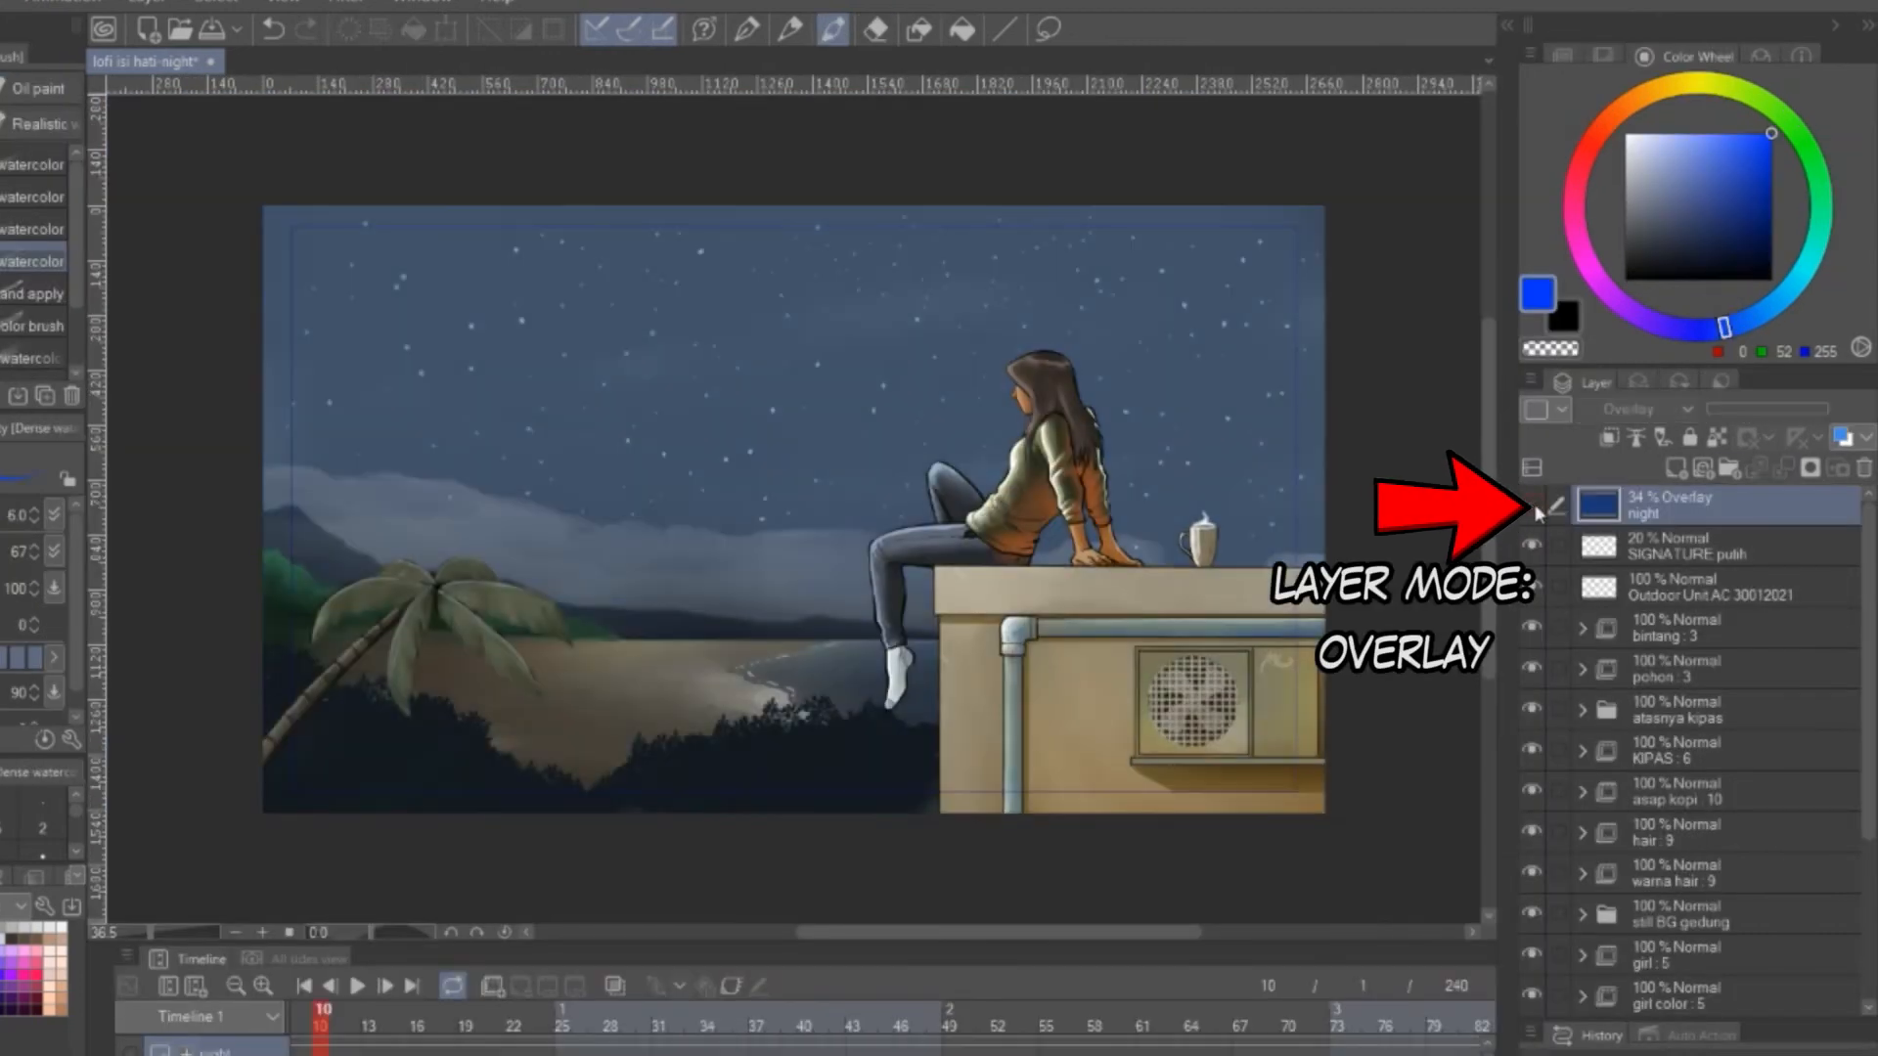
{"action": "left_click", "coordinate": [1532, 506]}
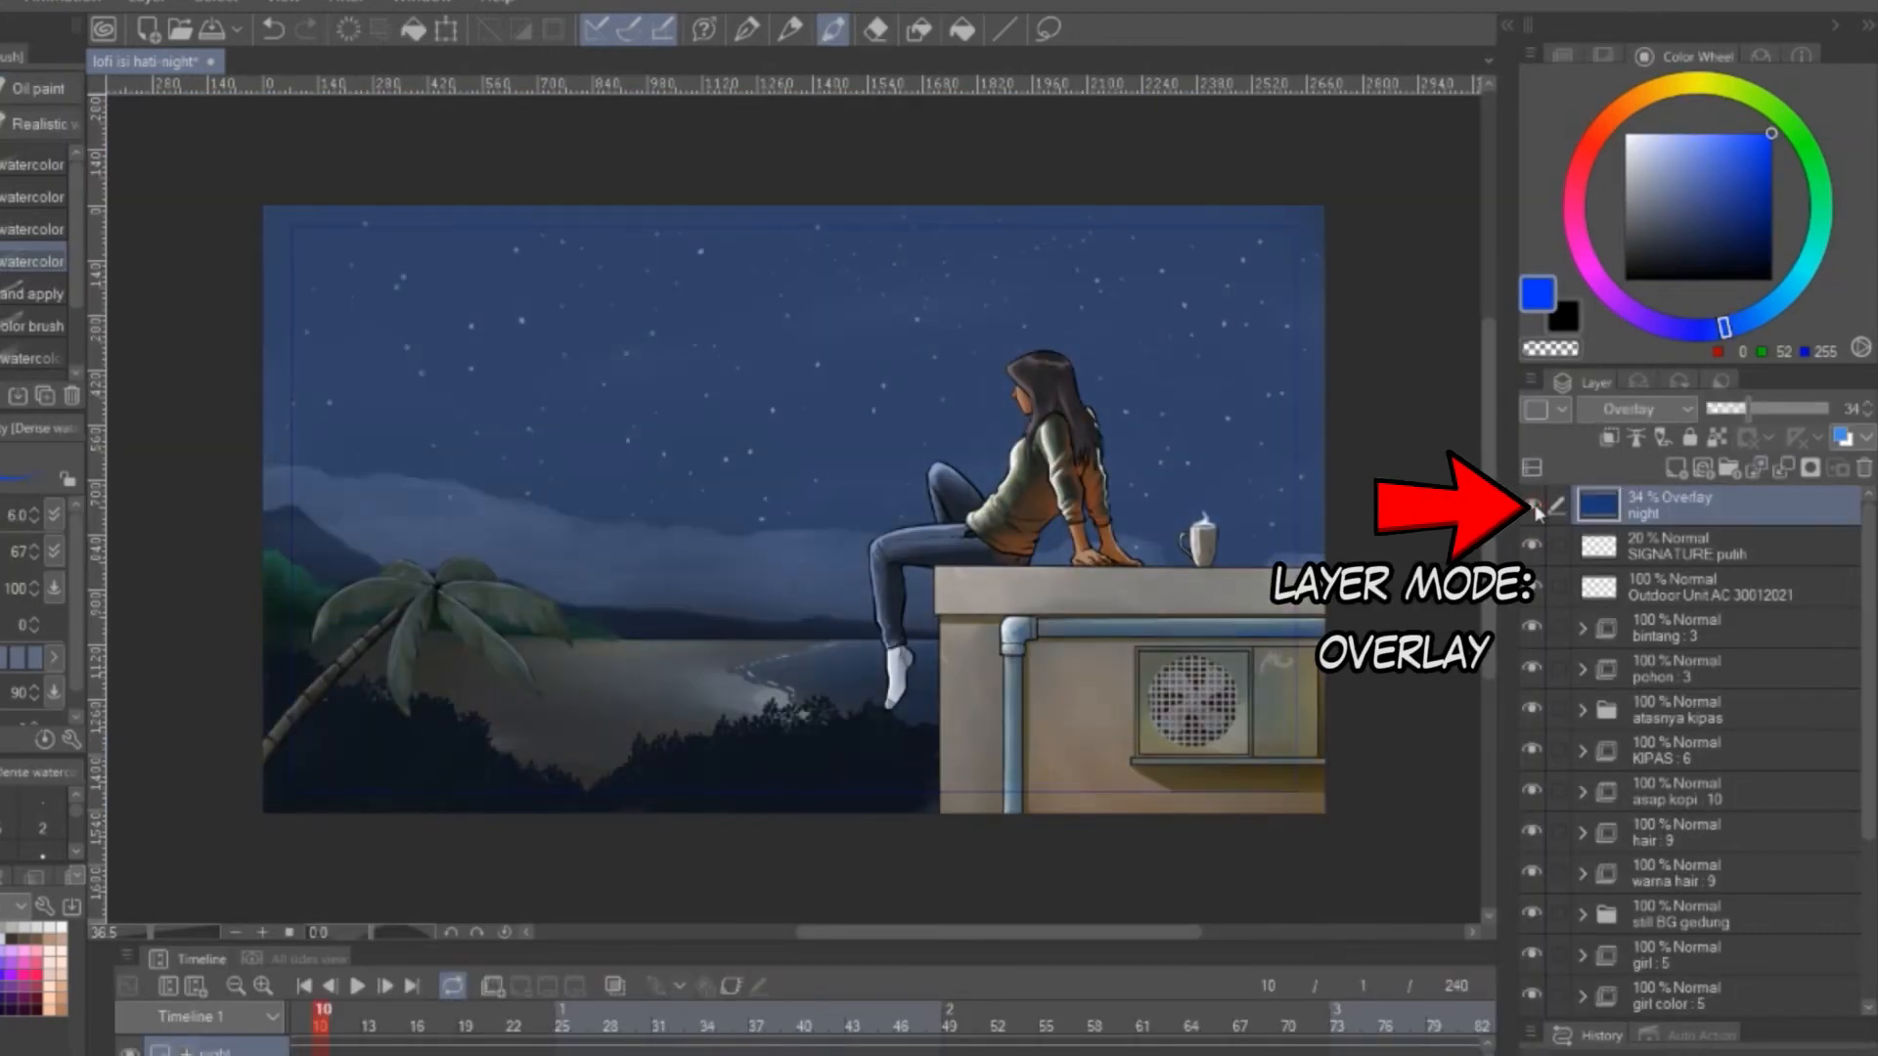
{"action": "left_click", "coordinate": [1534, 506]}
{"action": "left_click", "coordinate": [1534, 507]}
{"action": "left_click", "coordinate": [1533, 506]}
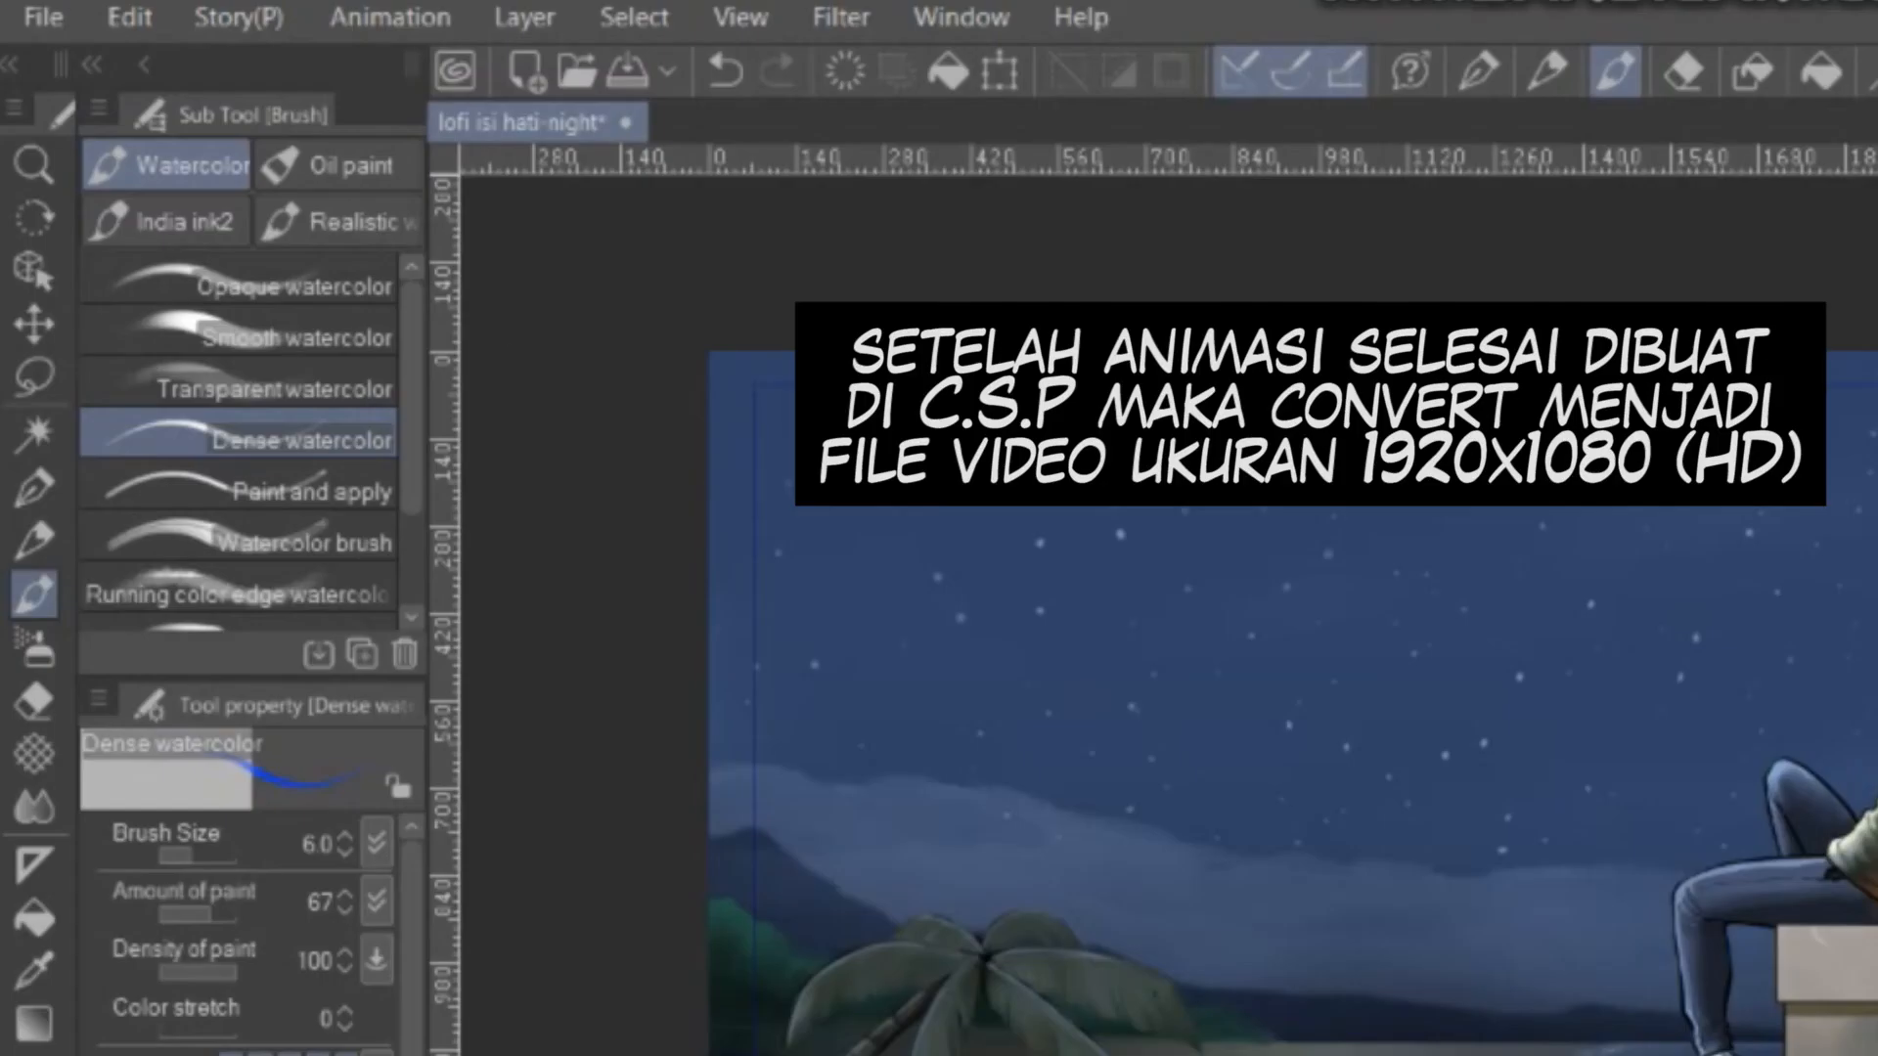
Export the animation as an MP4 movie named lofi night-2.mp4 in the LOFI ISI HATI folder
{"action": "left_click", "coordinate": [49, 20]}
{"action": "mouse_move", "coordinate": [401, 637]}
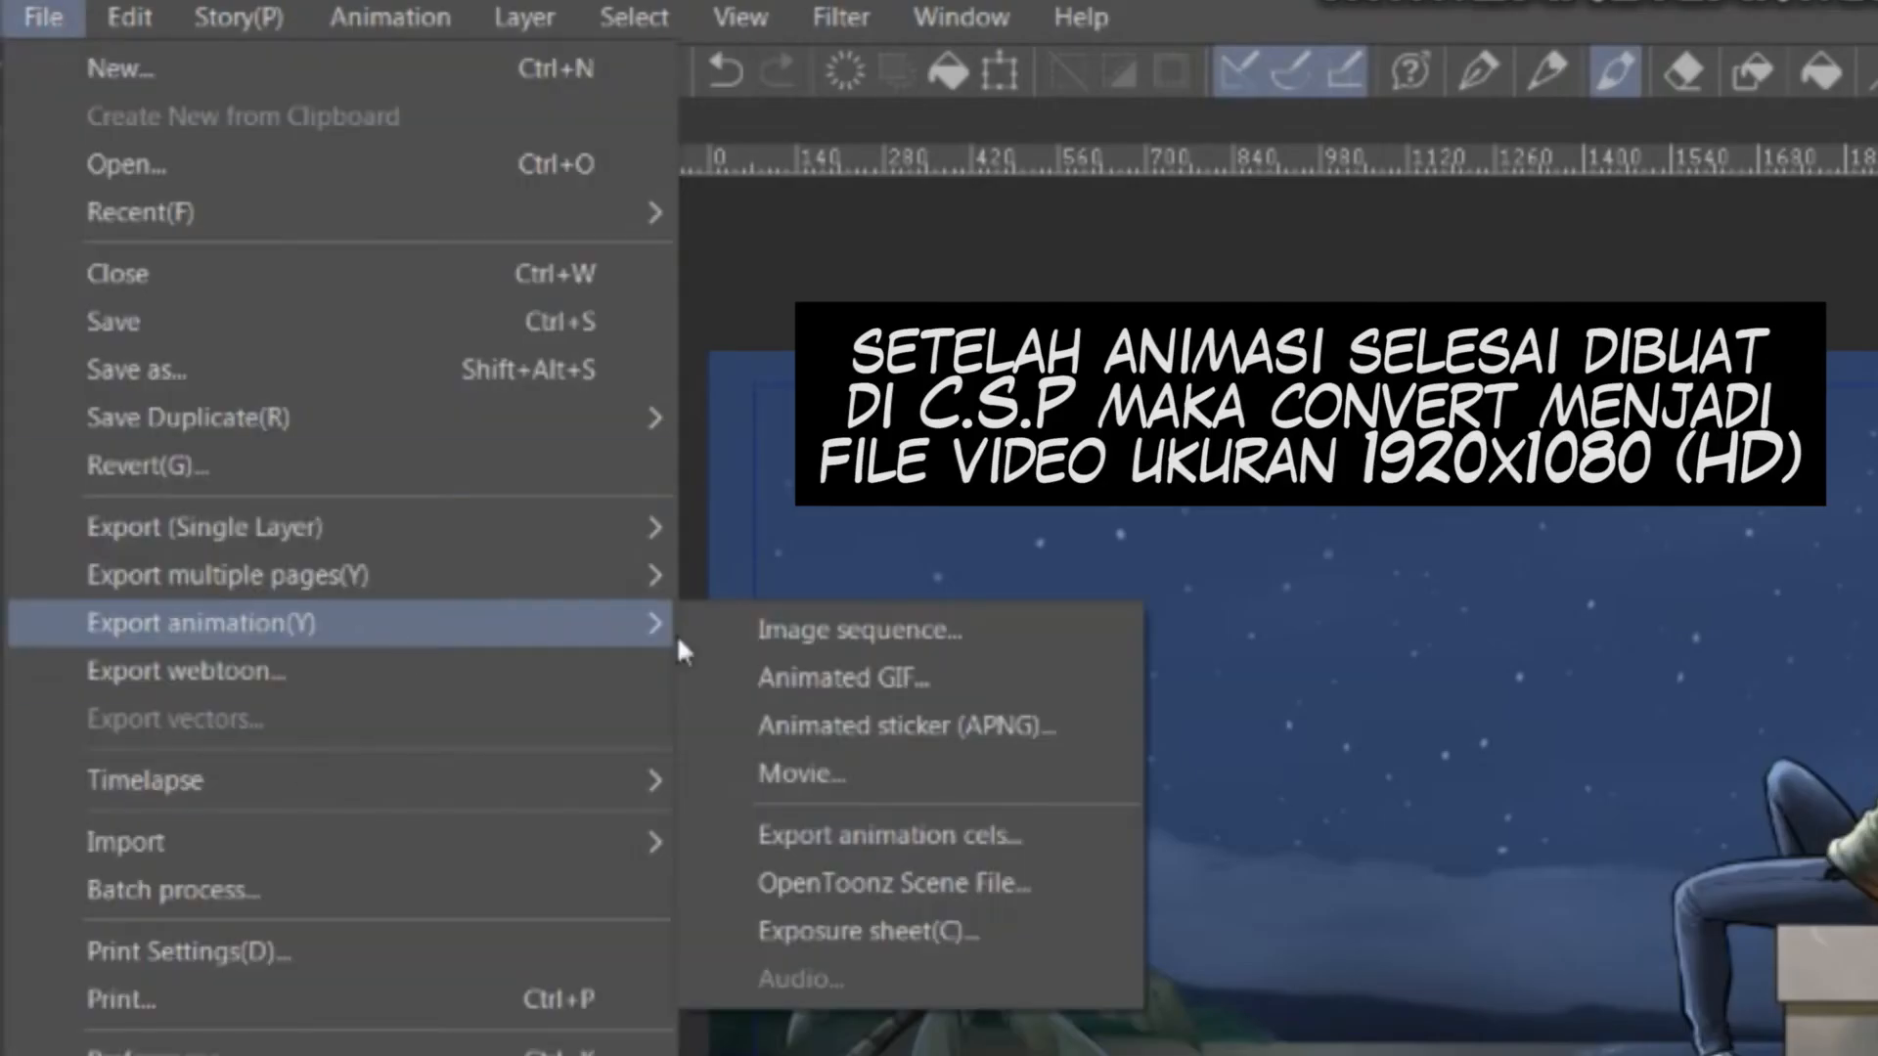
{"action": "left_click", "coordinate": [867, 772]}
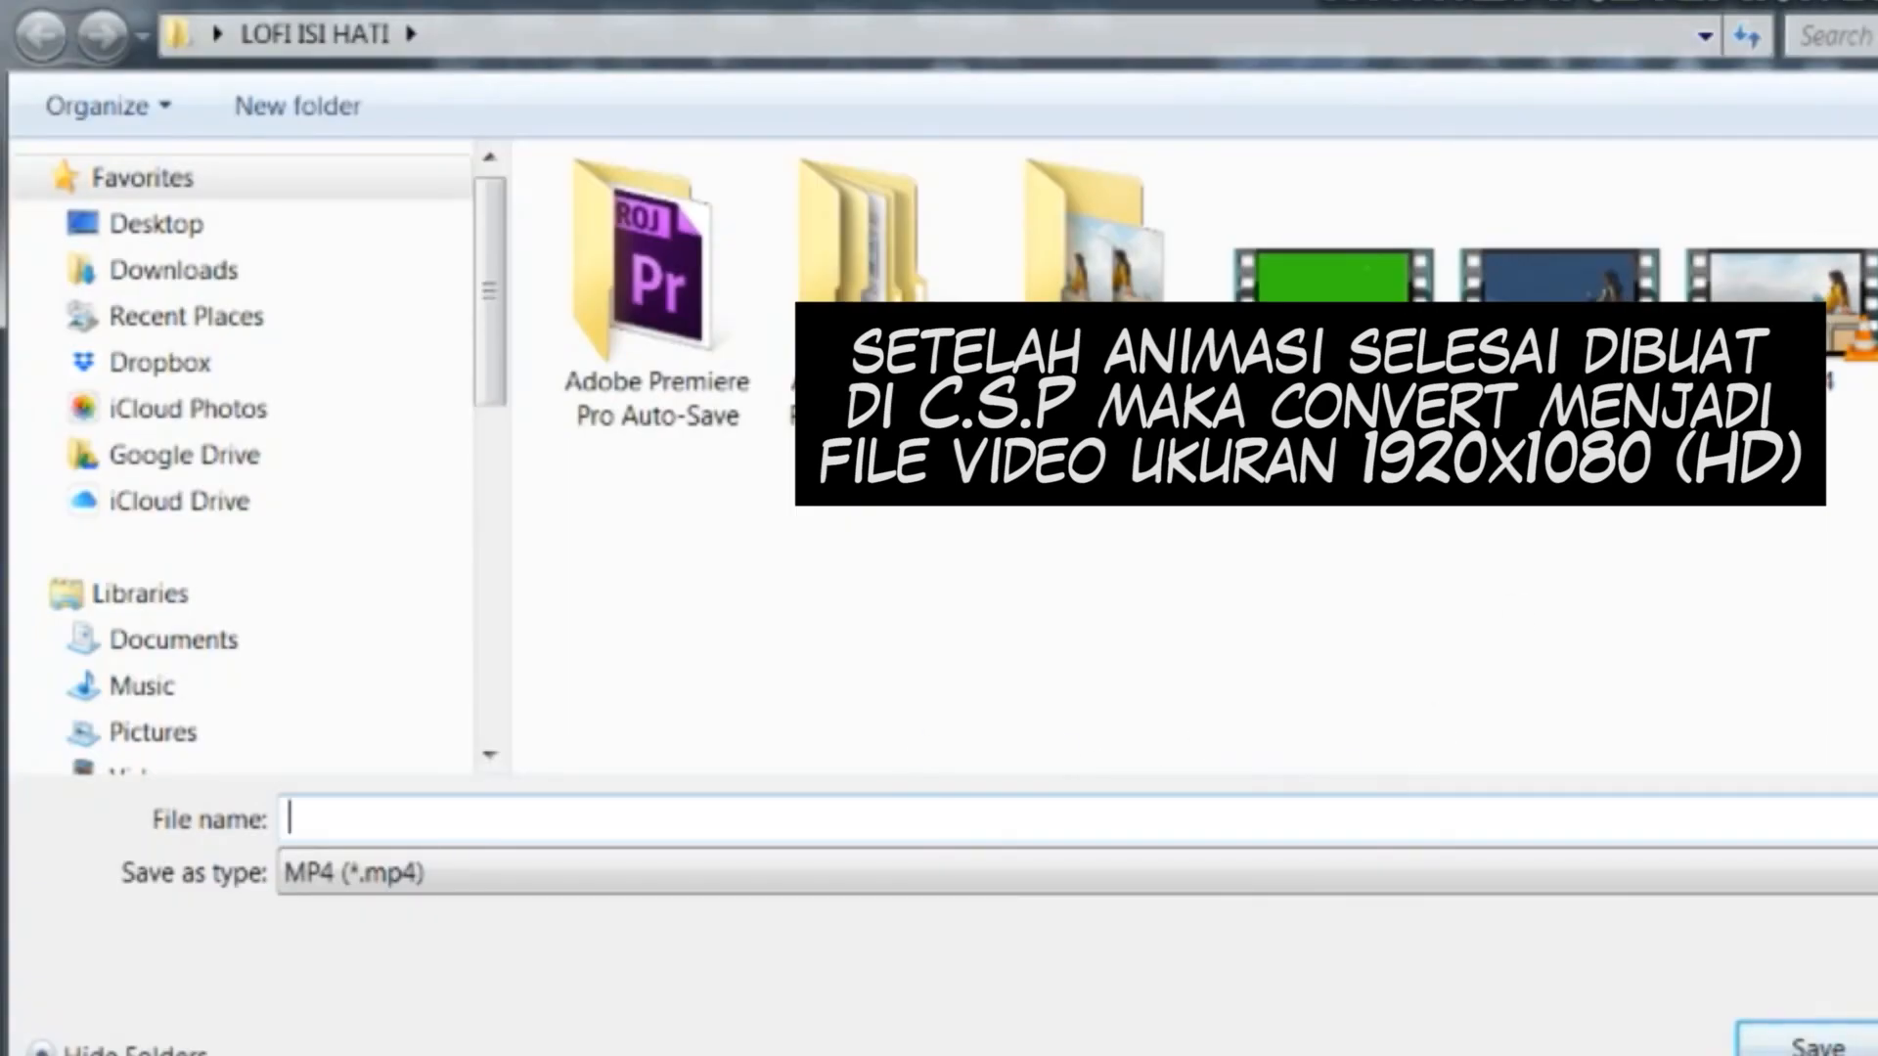
{"action": "type", "text": "lofi night.mp4-2"}
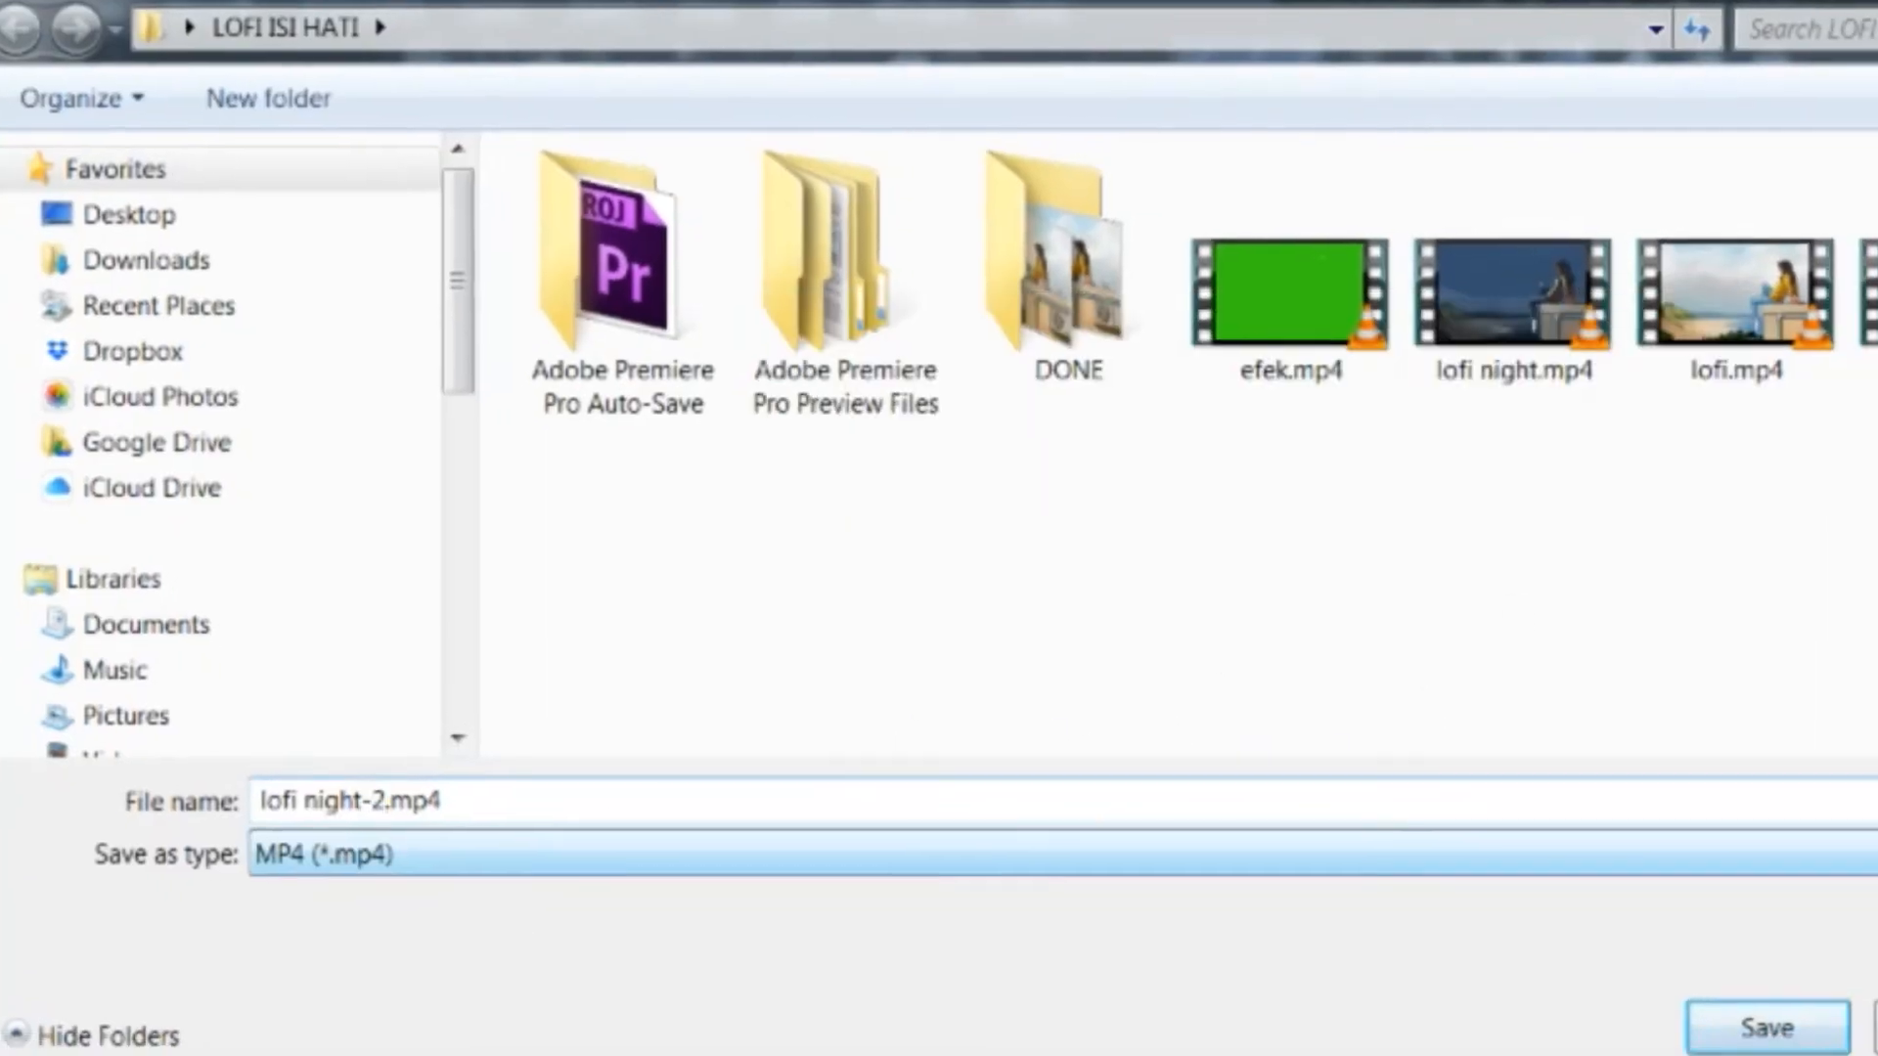
{"action": "key", "text": "Return"}
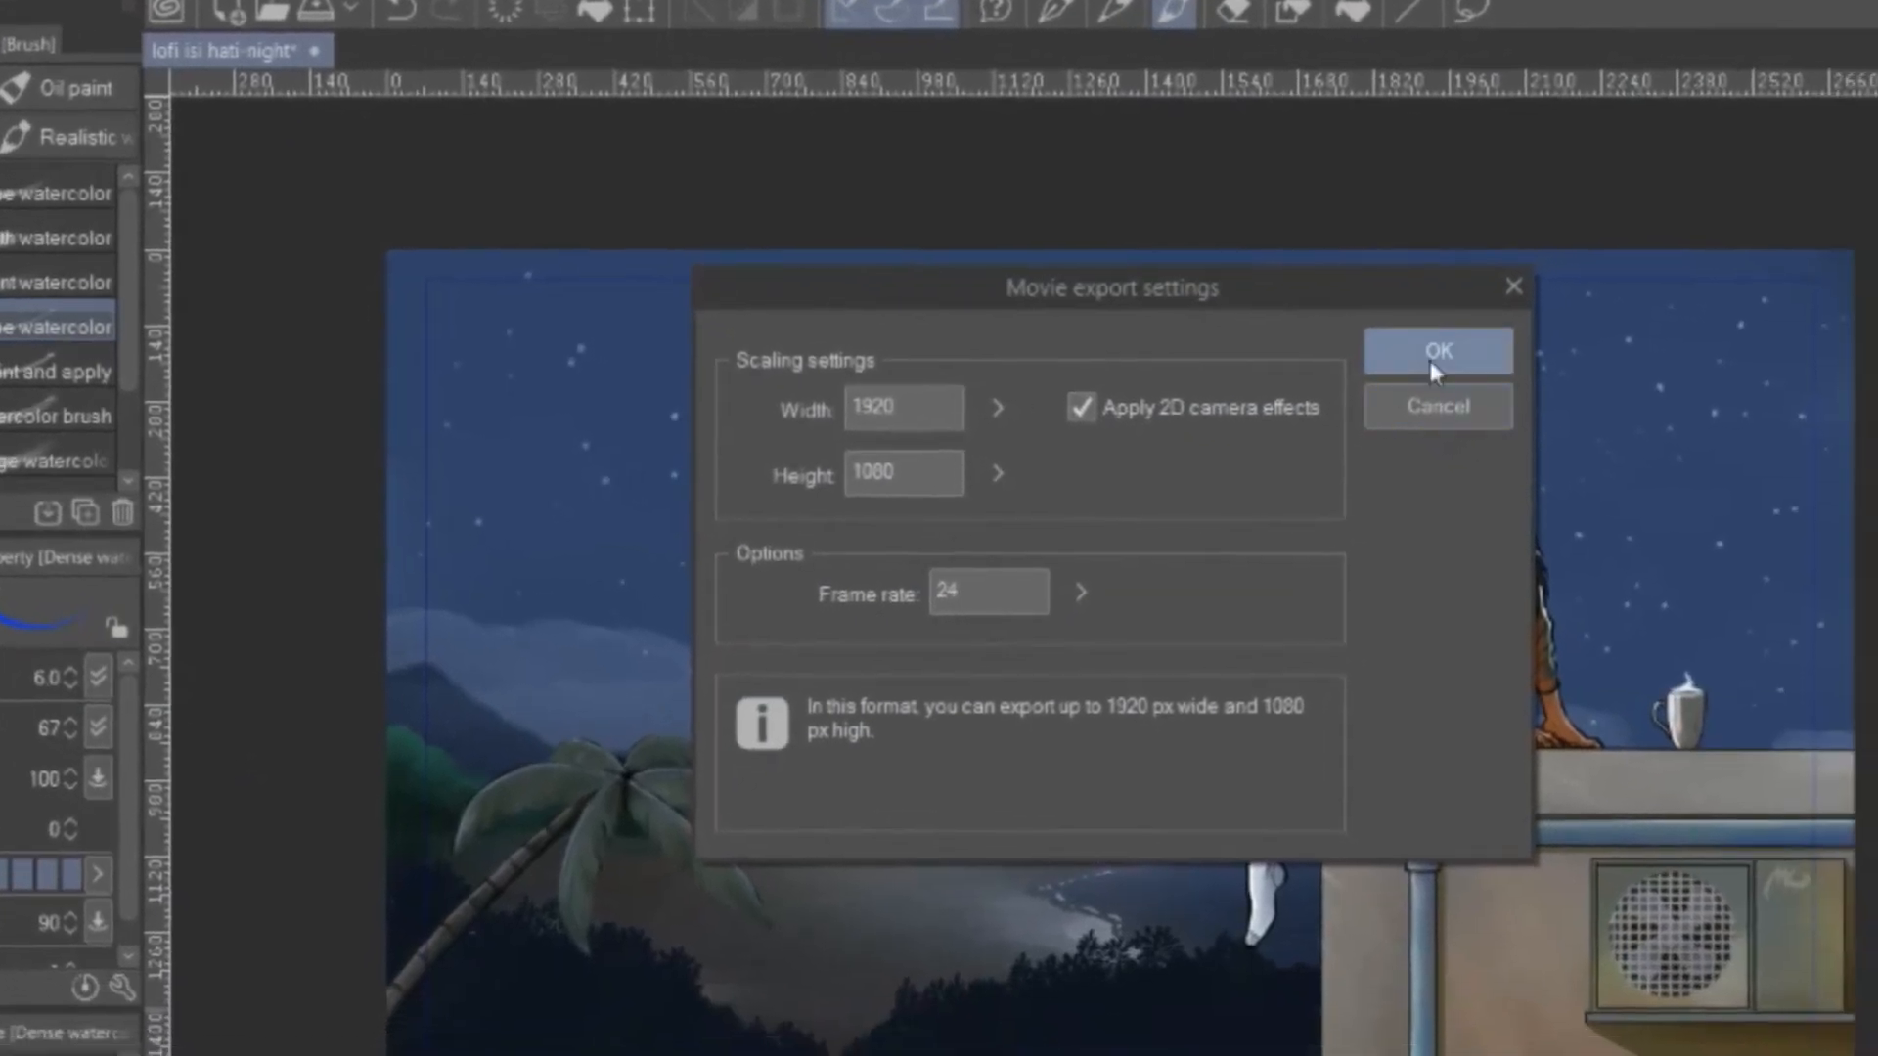
{"action": "left_click", "coordinate": [1431, 364]}
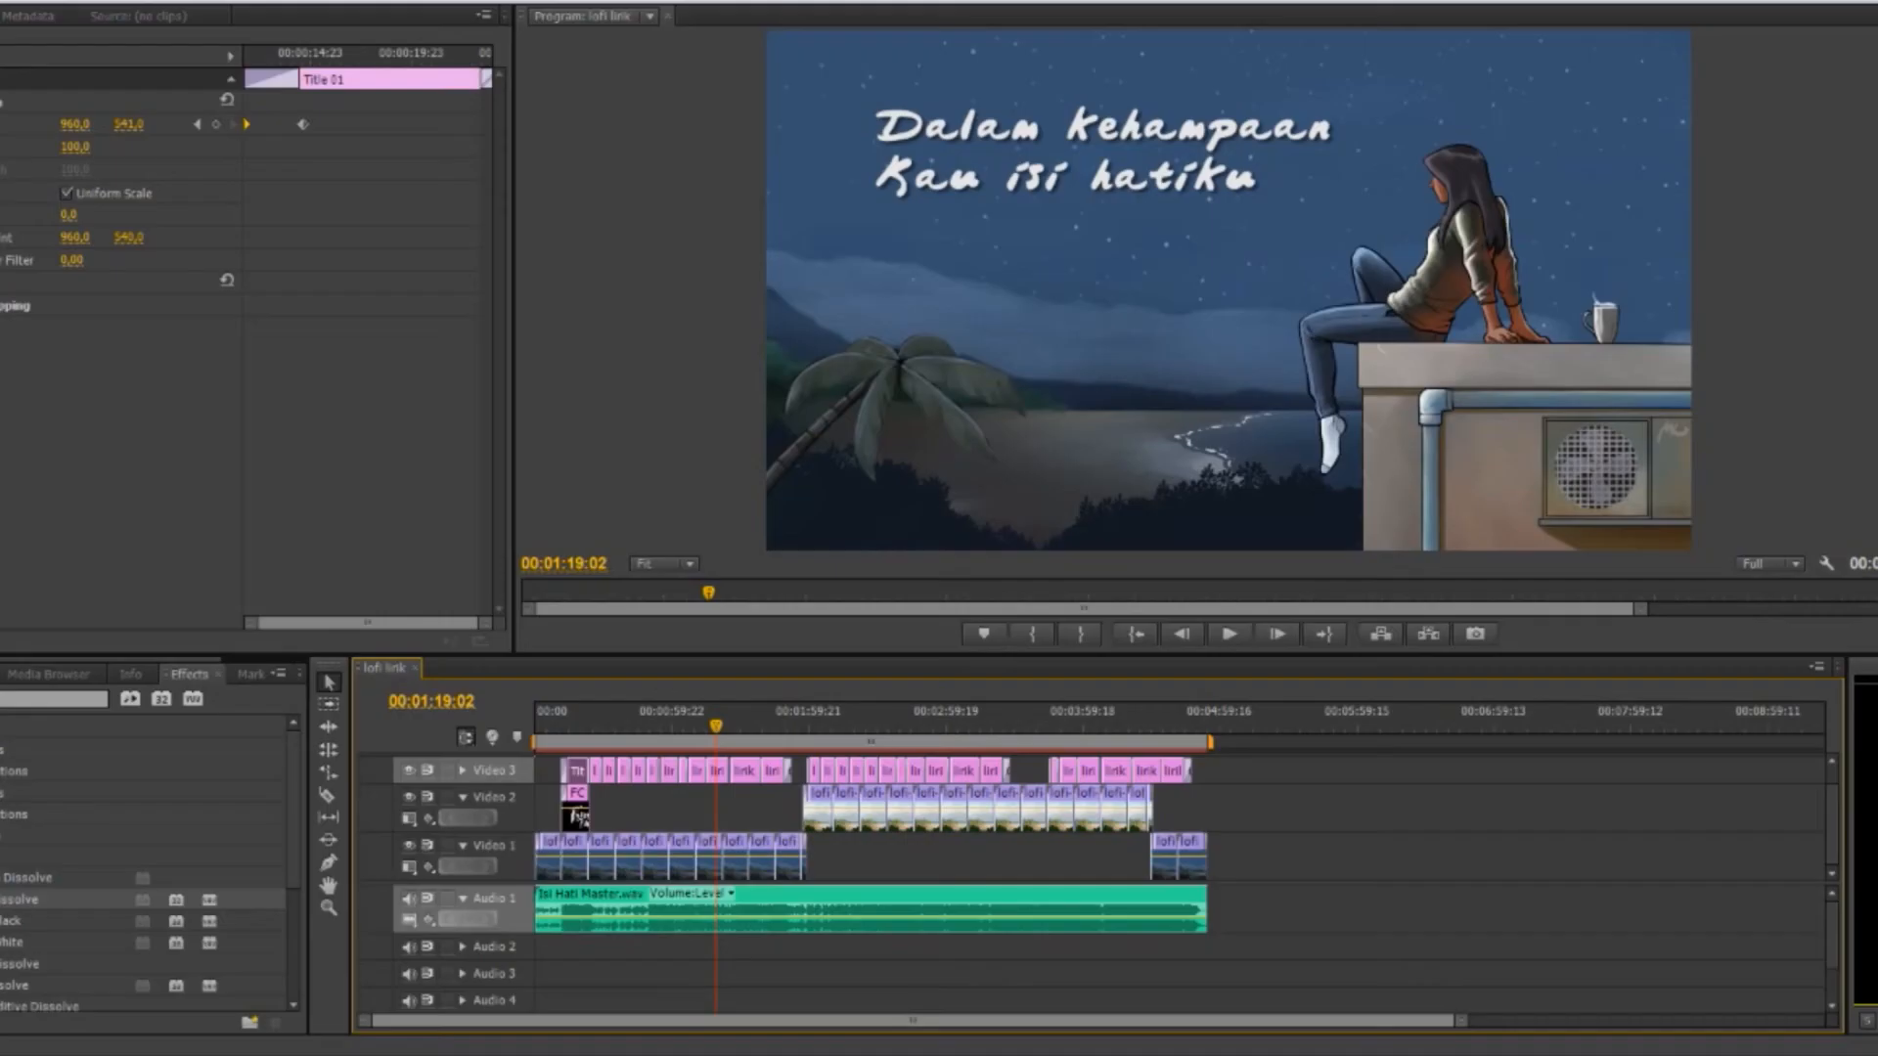
Switch to Premiere Pro and review the lofi lirik sequence, checking the repeated night and day loops, lyric titles and music
{"action": "left_click_drag", "start_coordinate": [575, 727], "coordinate": [659, 729]}
{"action": "key", "text": "space"}
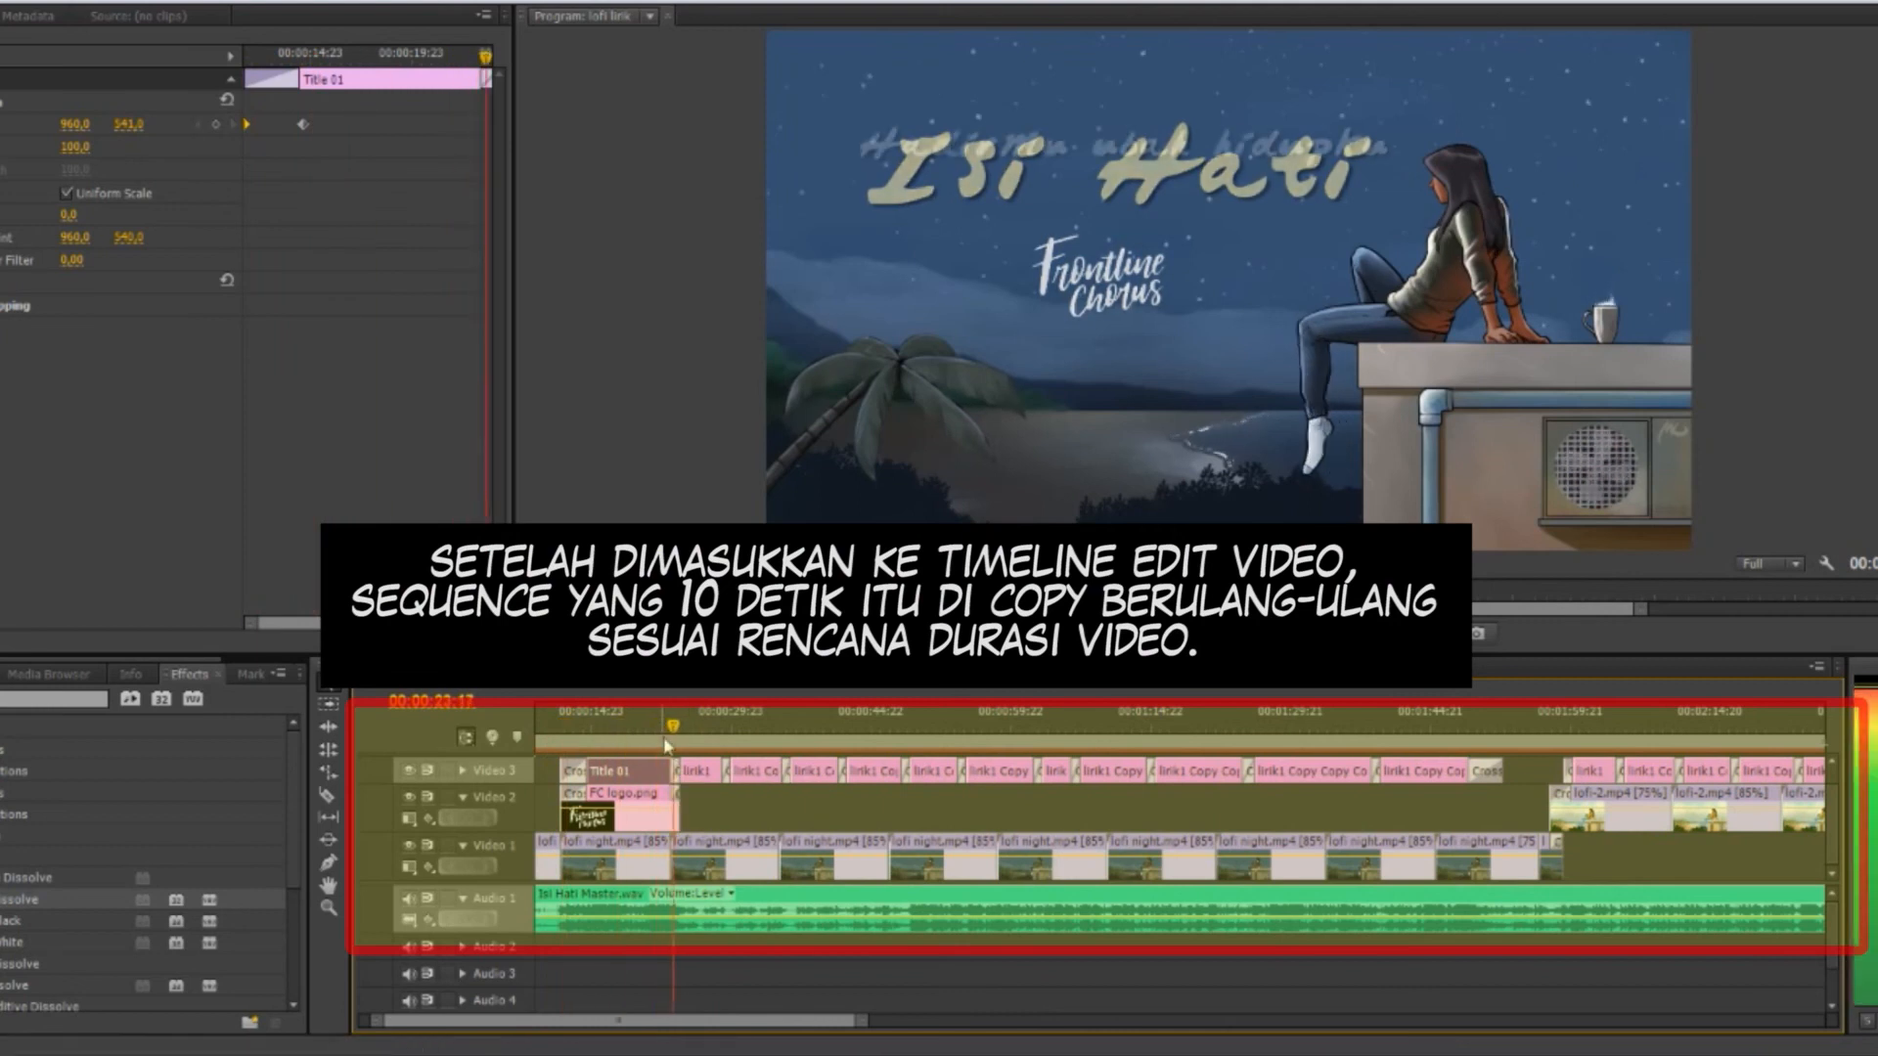
{"action": "left_click", "coordinate": [1304, 719]}
{"action": "left_click", "coordinate": [1529, 722]}
{"action": "left_click_drag", "start_coordinate": [861, 1020], "coordinate": [1170, 1020]}
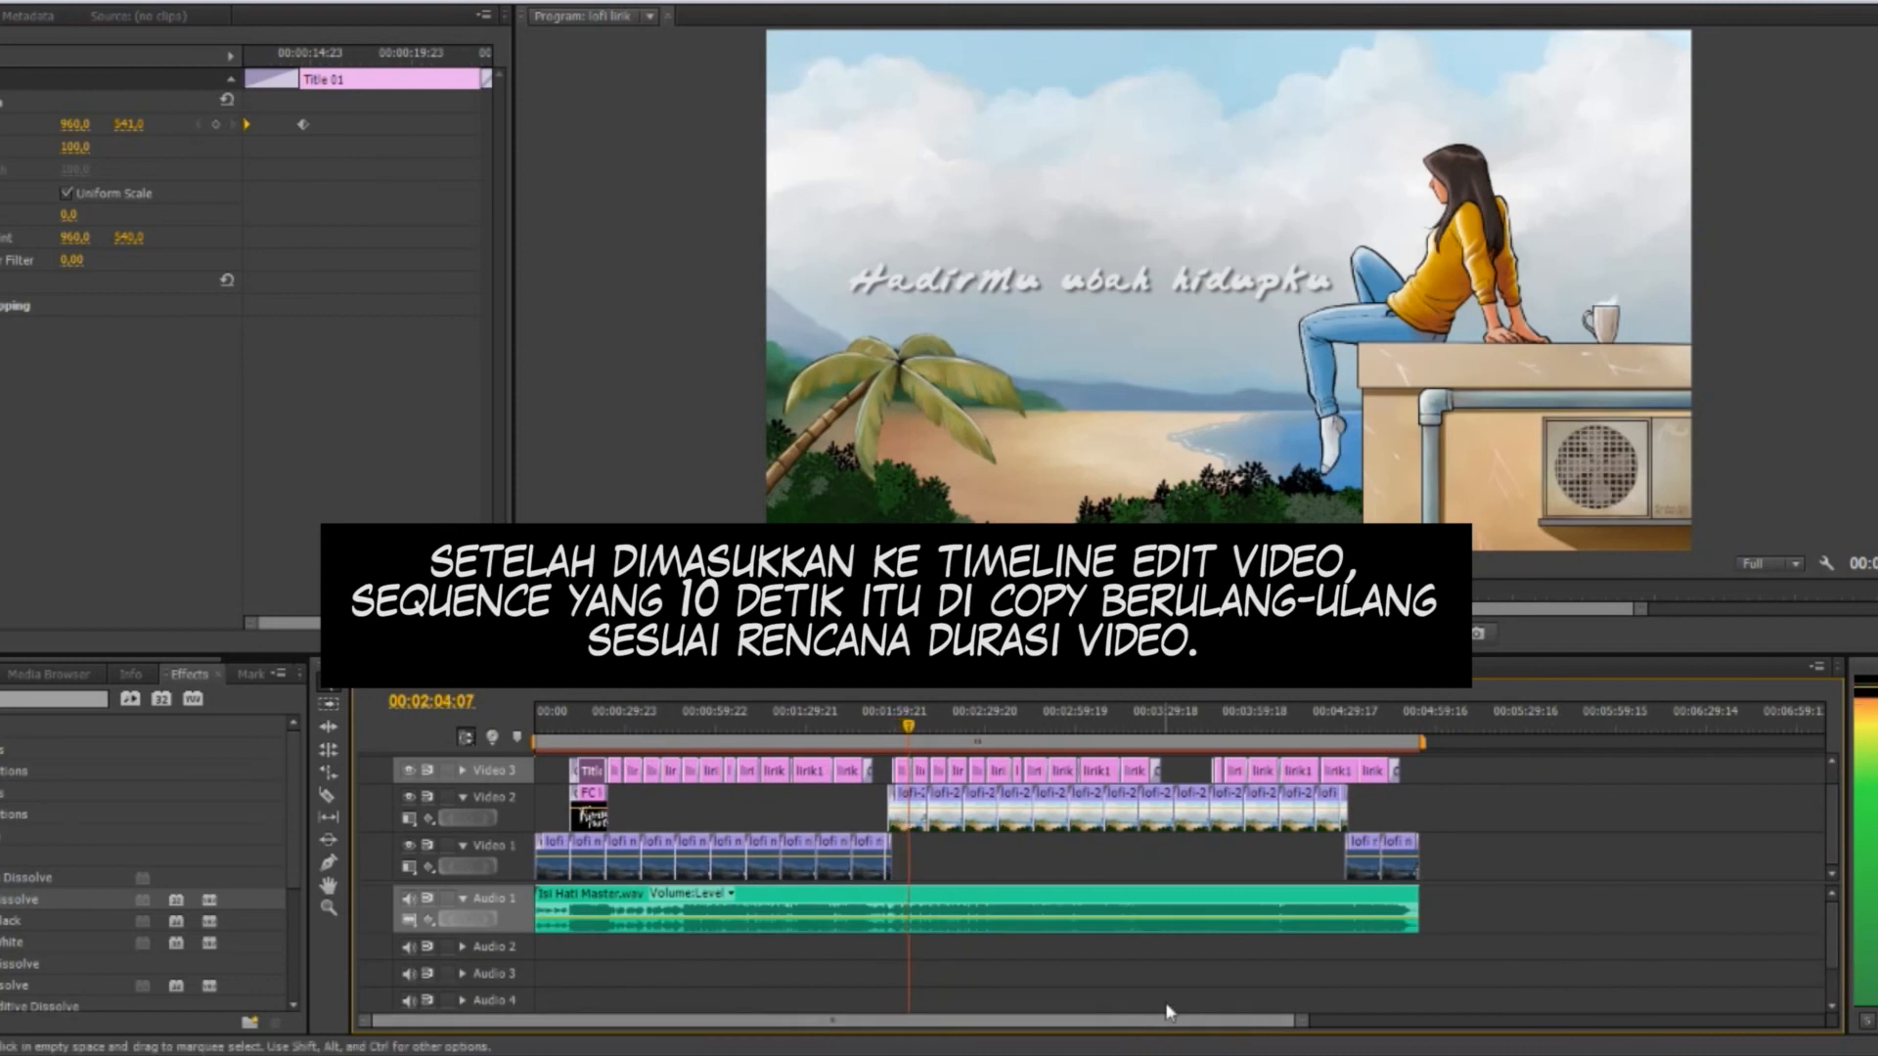
{"action": "left_click", "coordinate": [1308, 727]}
{"action": "left_click", "coordinate": [1345, 728]}
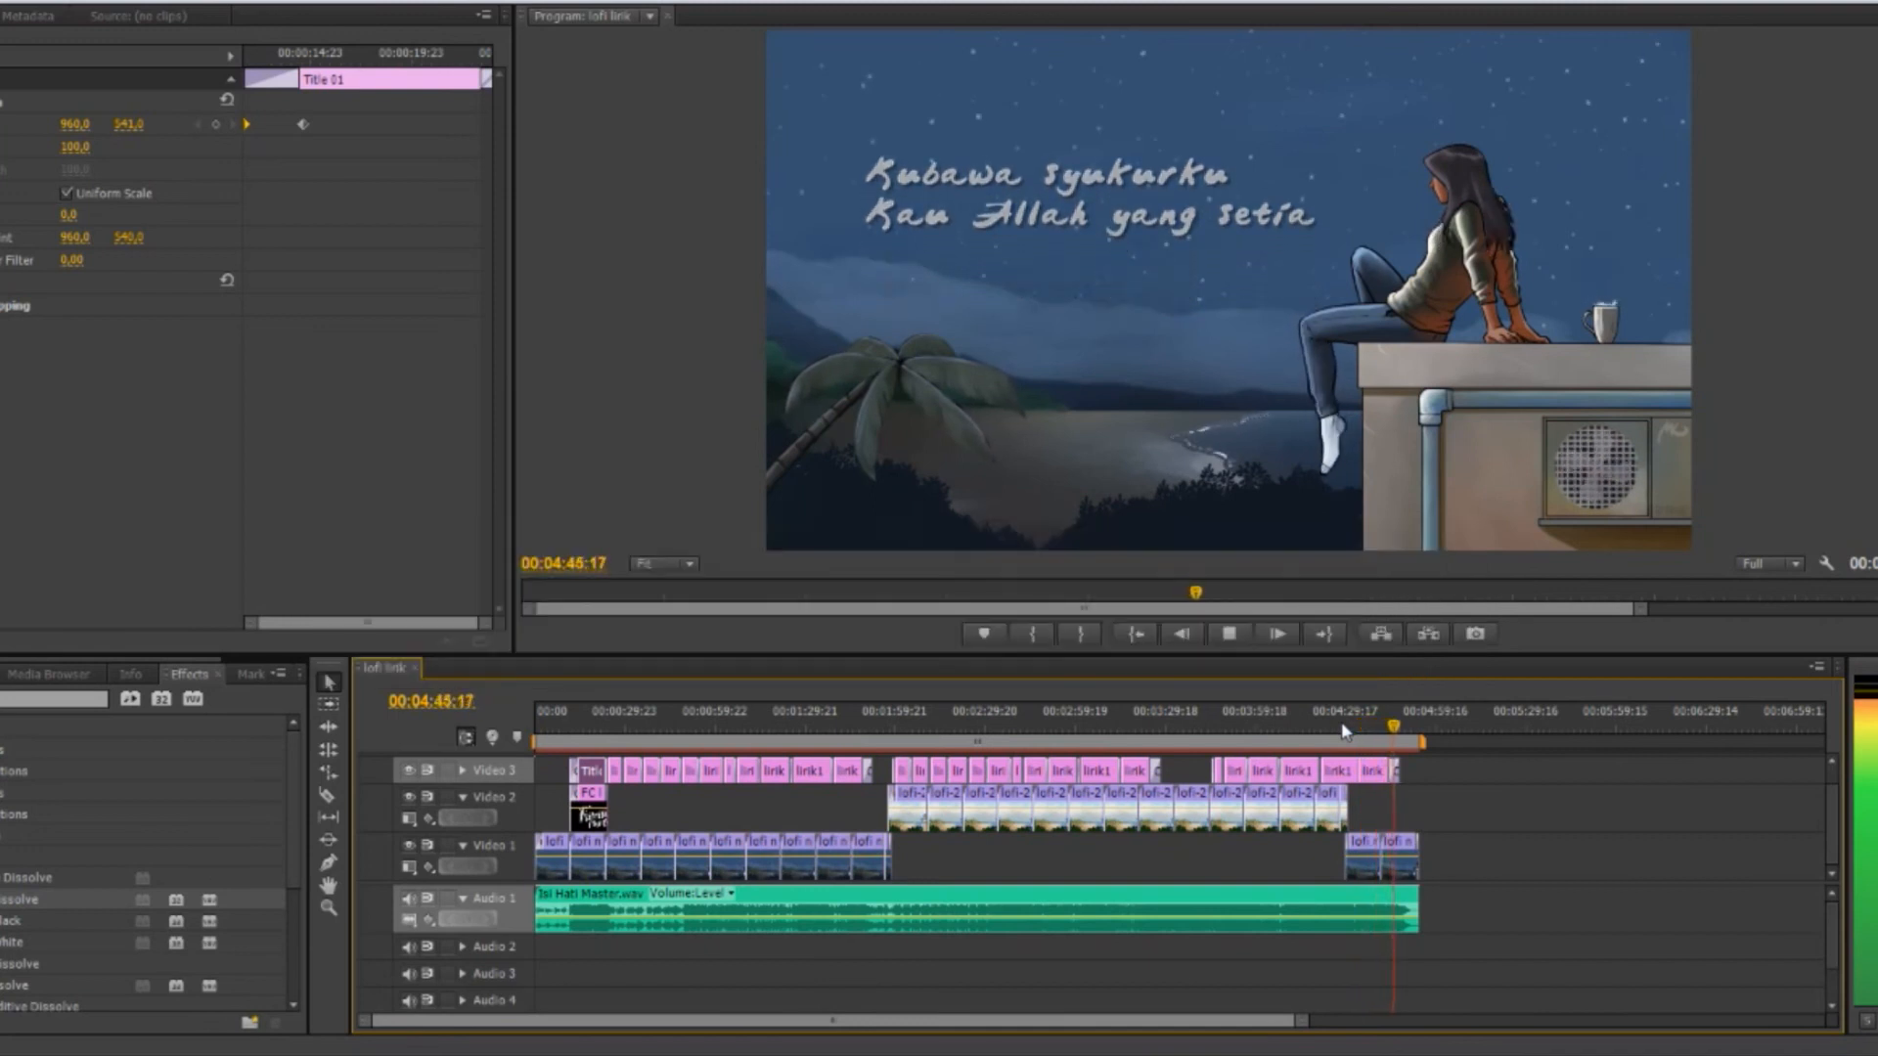
Switch to Clip Studio Paint, copy the Isi Hati thumbnail into the Animation document beneath the animation folder, and enlarge it to fill the canvas
{"action": "key", "text": "space"}
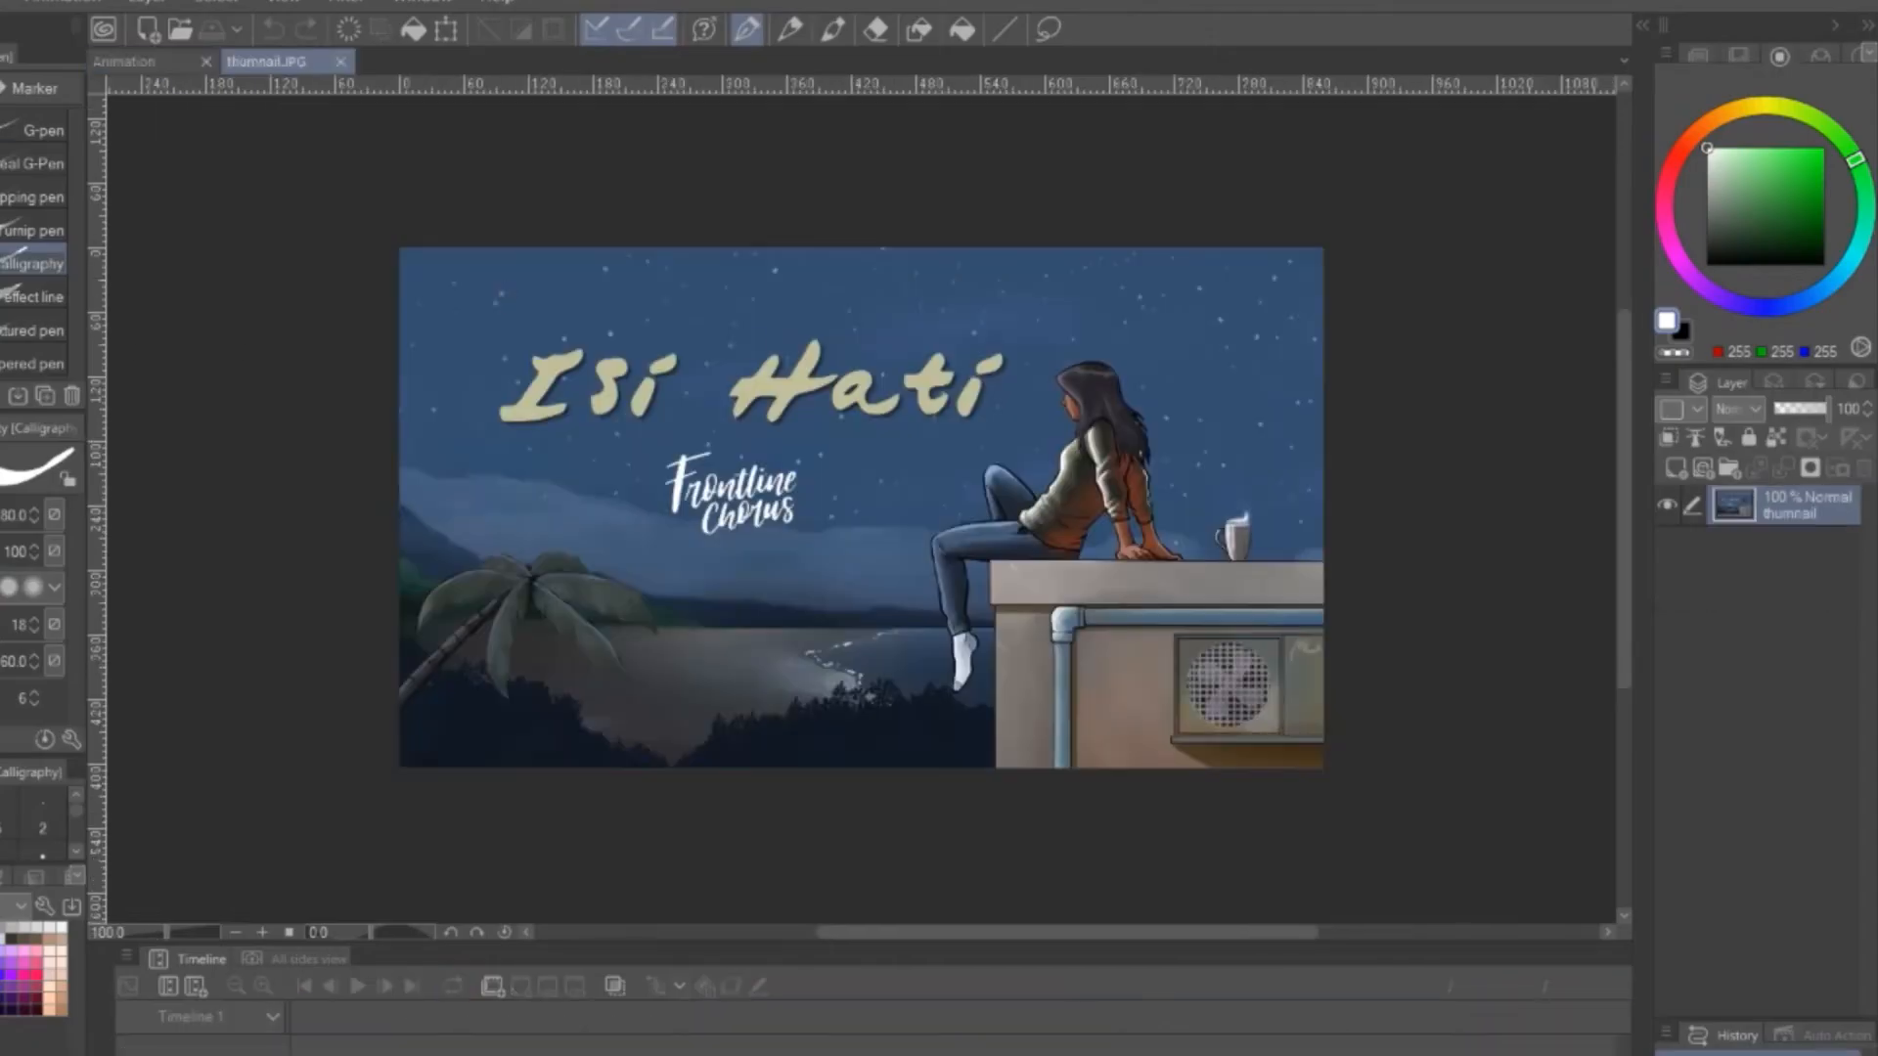
{"action": "key", "text": "ctrl+a"}
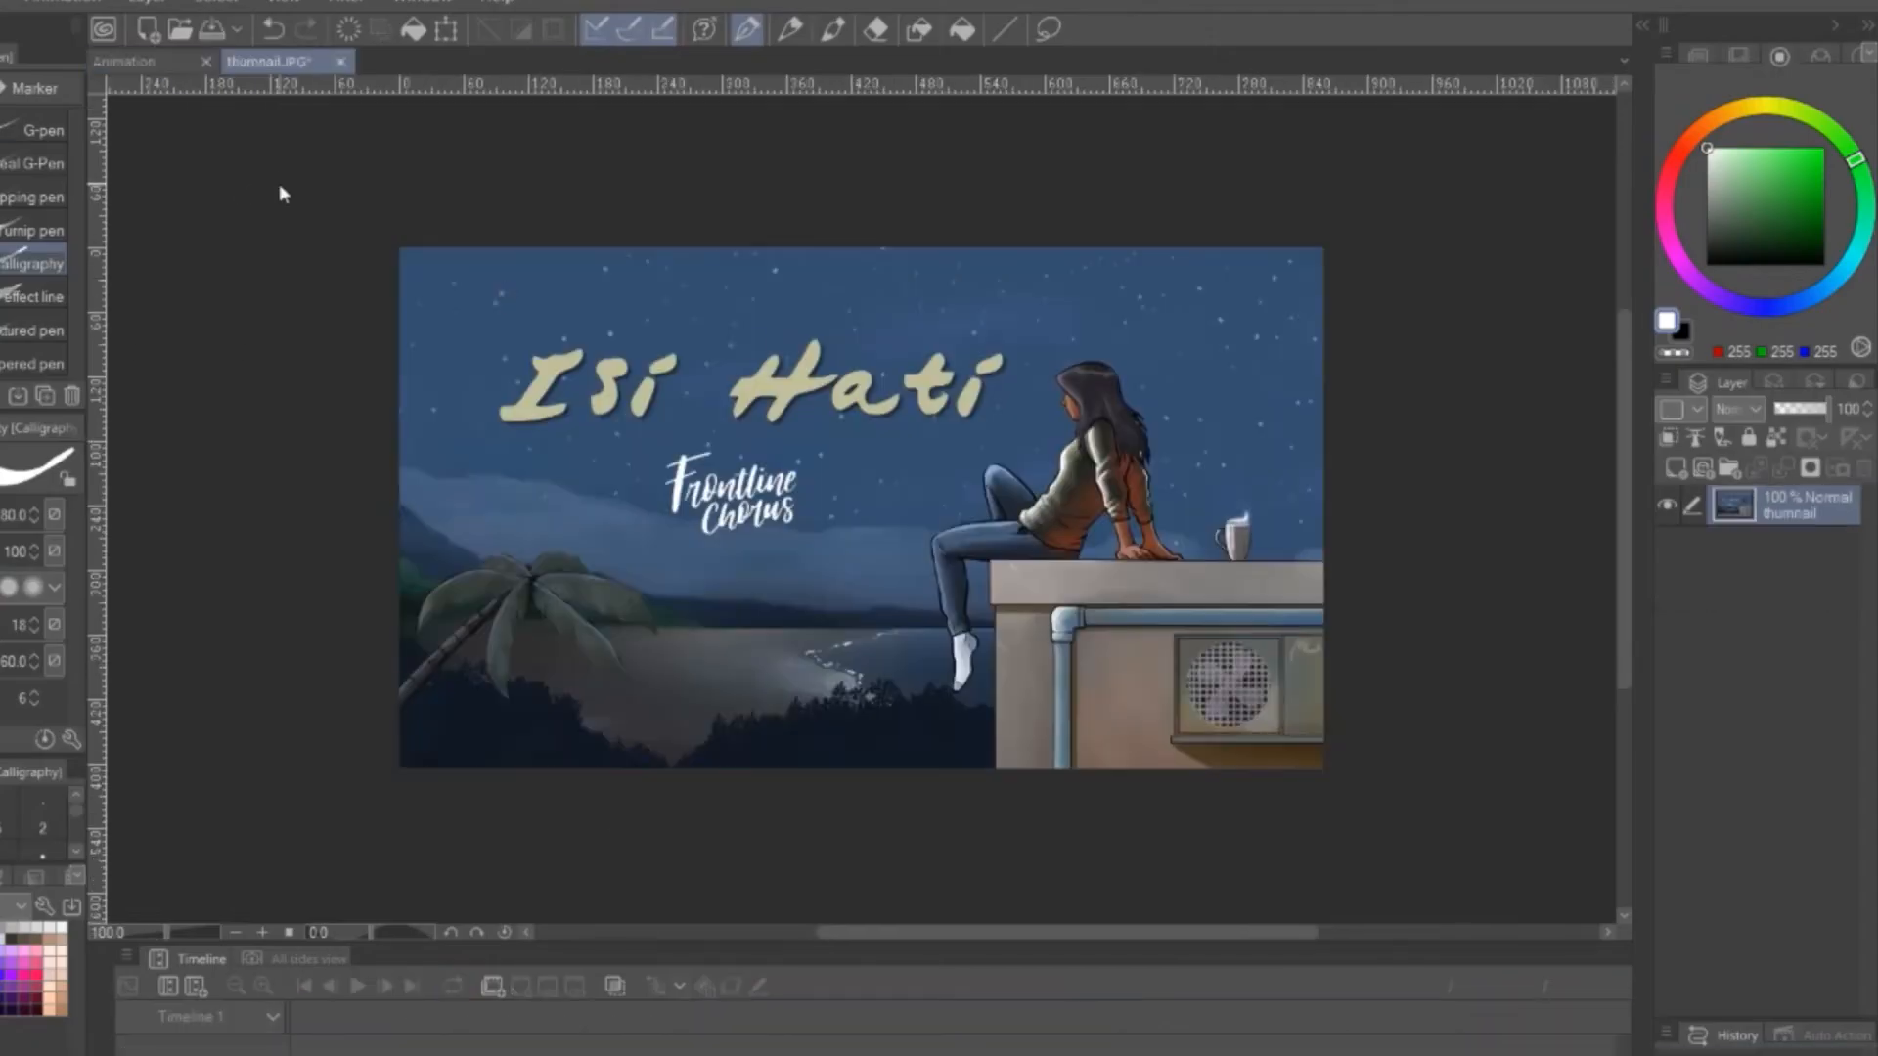
{"action": "key", "text": "ctrl+c"}
{"action": "left_click", "coordinate": [127, 62]}
{"action": "key", "text": "ctrl+v"}
{"action": "left_click_drag", "start_coordinate": [1806, 548], "coordinate": [1800, 607]}
{"action": "key", "text": "ctrl+t"}
{"action": "left_click_drag", "start_coordinate": [604, 358], "coordinate": [1560, 861]}
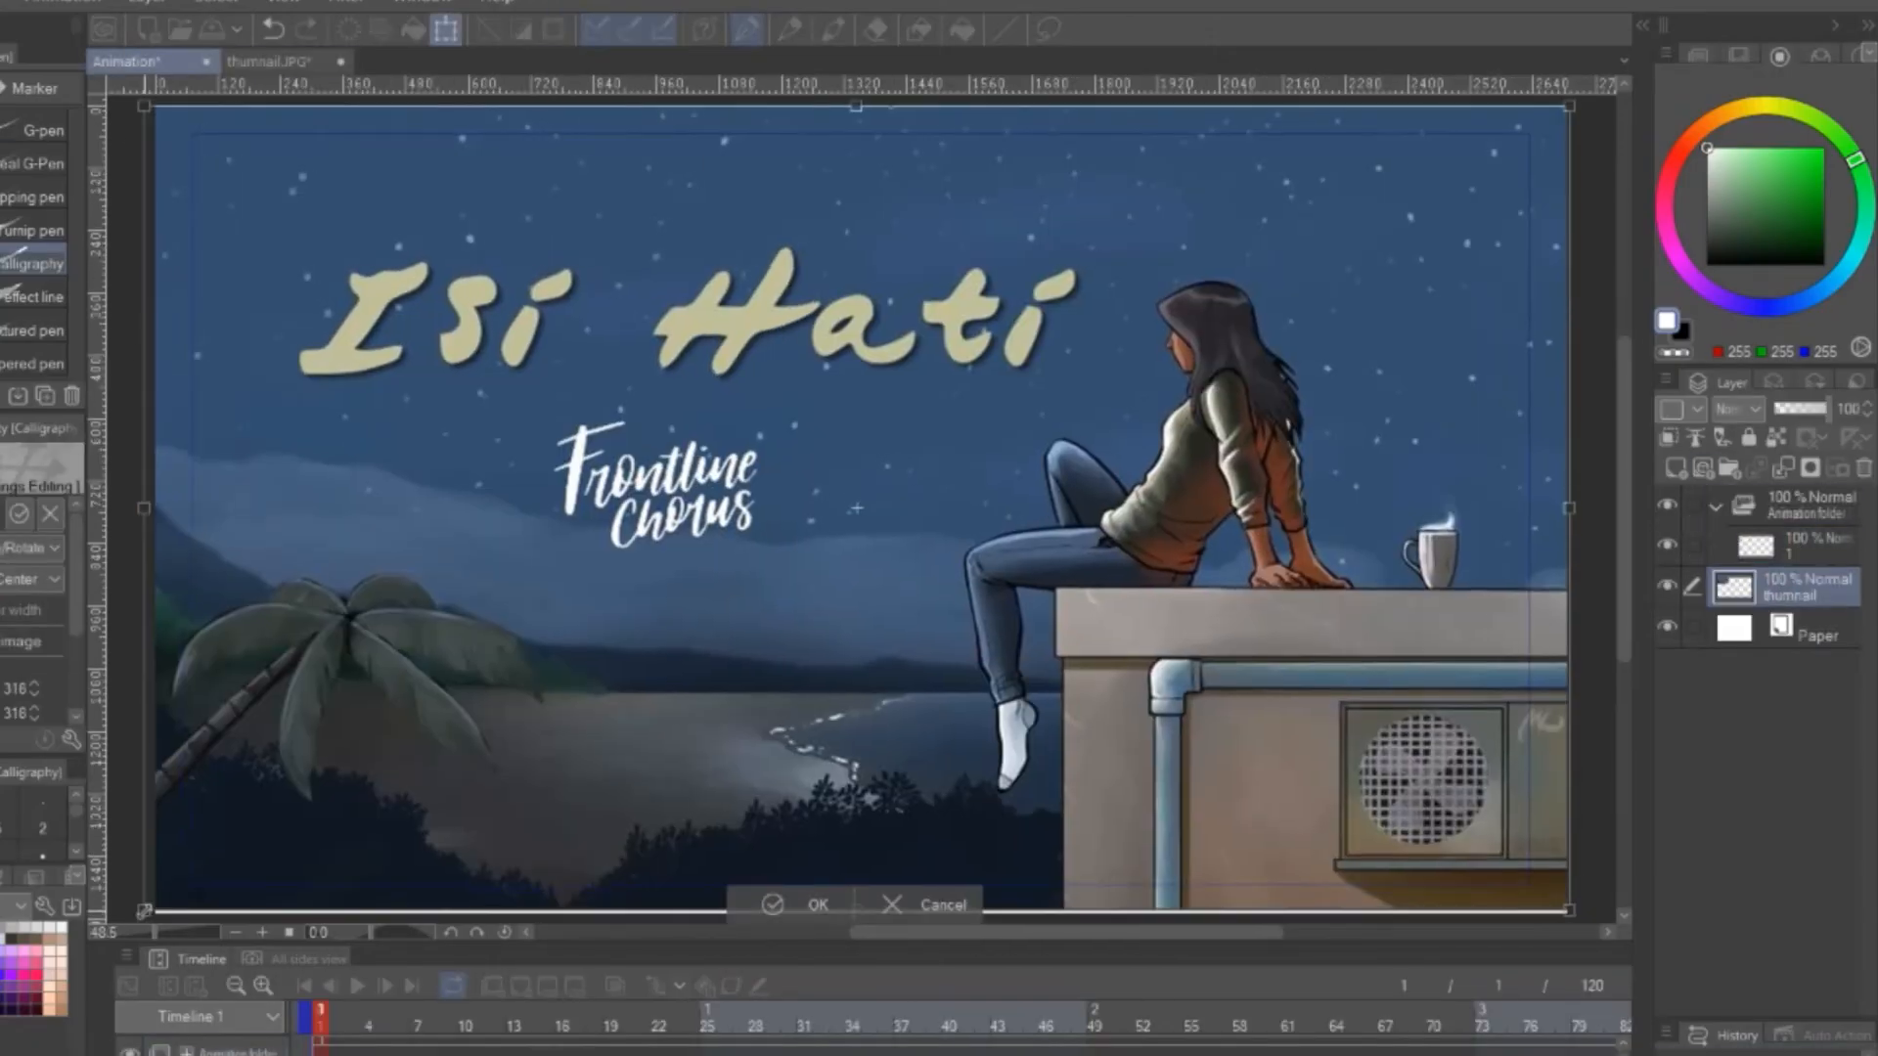
{"action": "key", "text": "Return"}
Paint a white watercolor glint climbing the stem of the I on cels 1 to 4, three frames apart, and reduce the brush size to 10
{"action": "left_click", "coordinate": [1798, 548]}
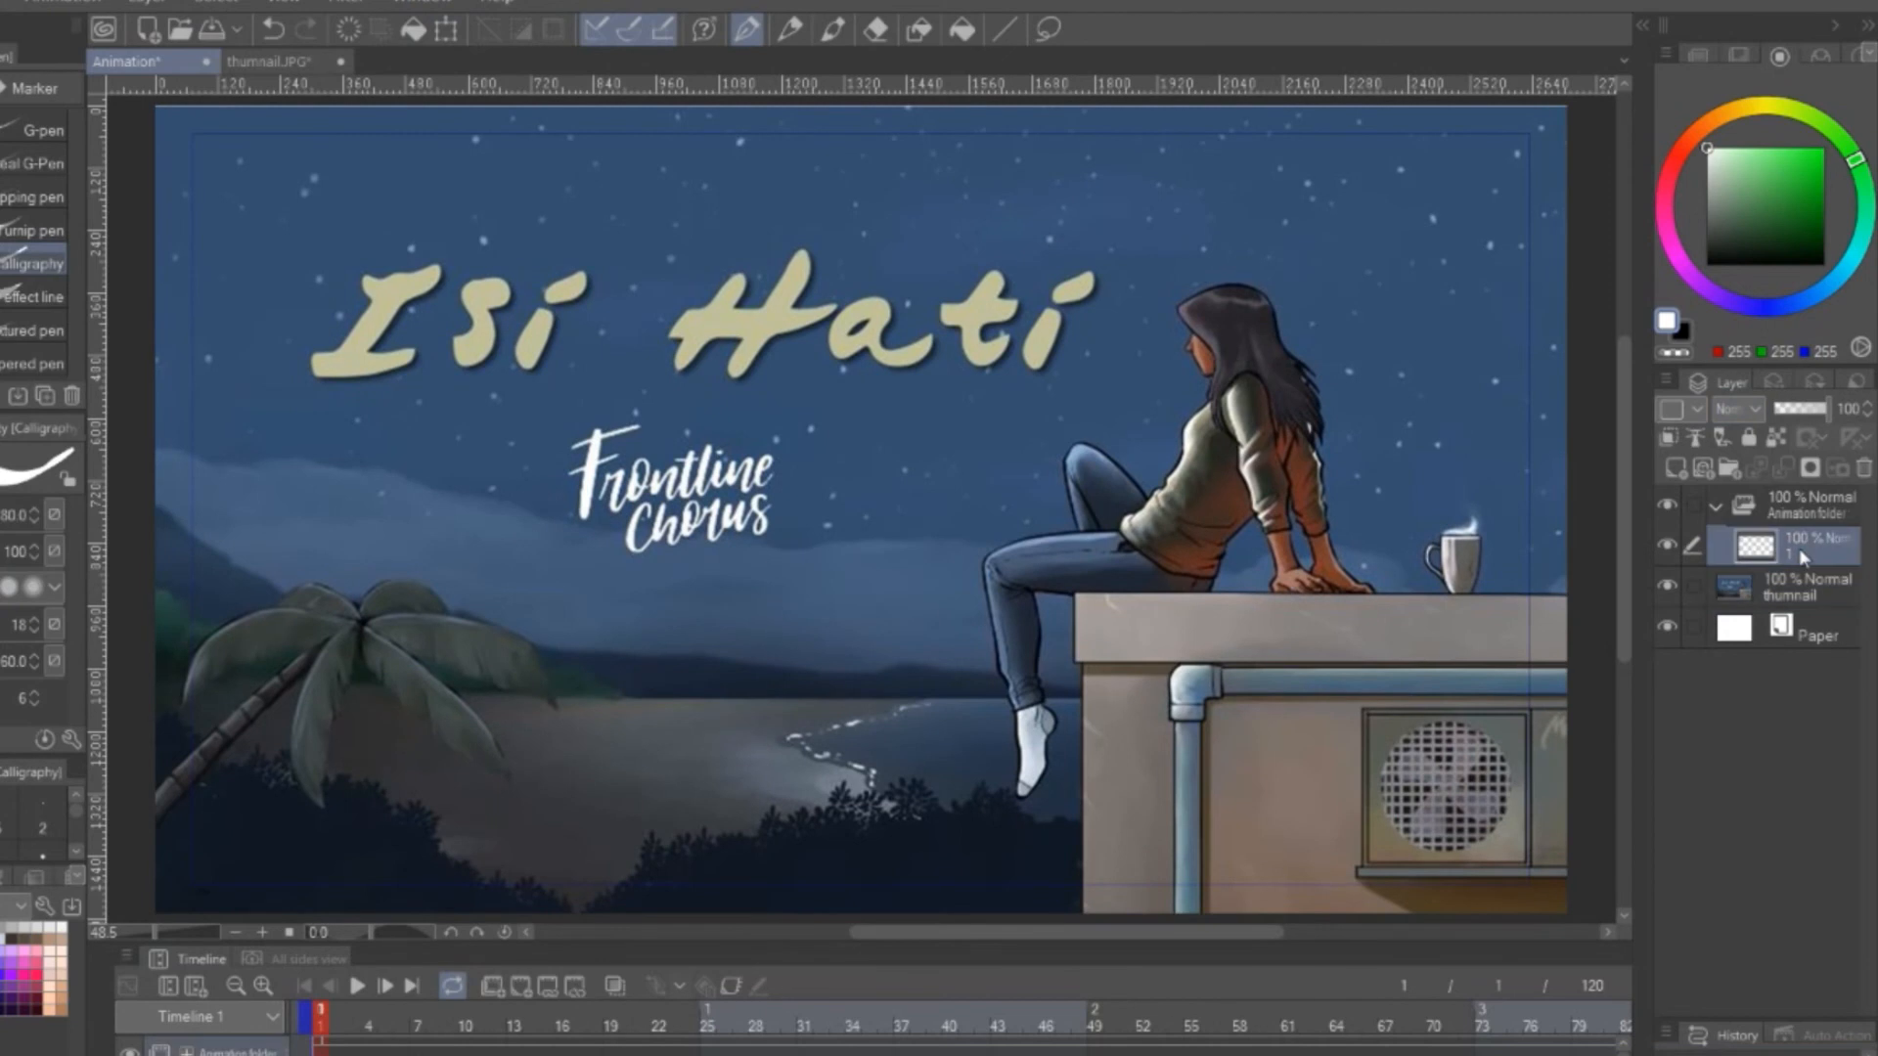
{"action": "scroll", "coordinate": [411, 324], "scroll_direction": "up", "scroll_amount": 3}
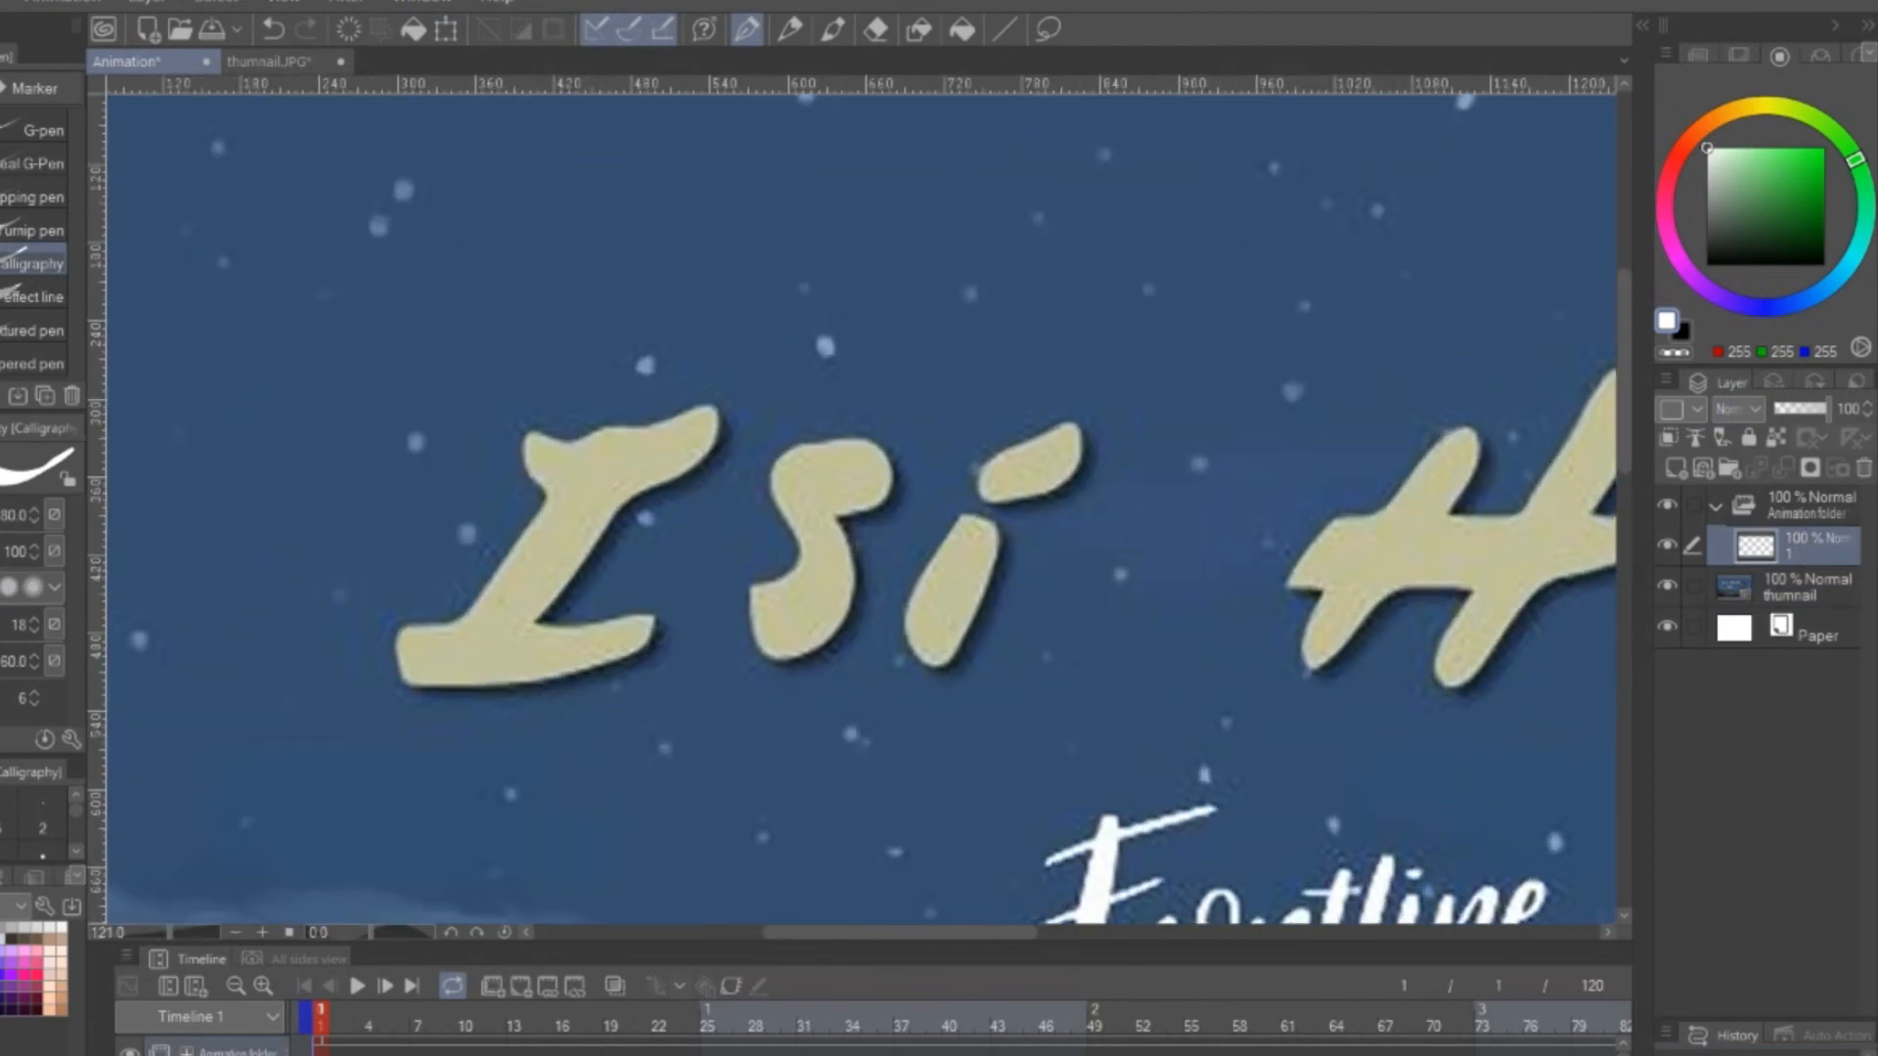
{"action": "key", "text": "b"}
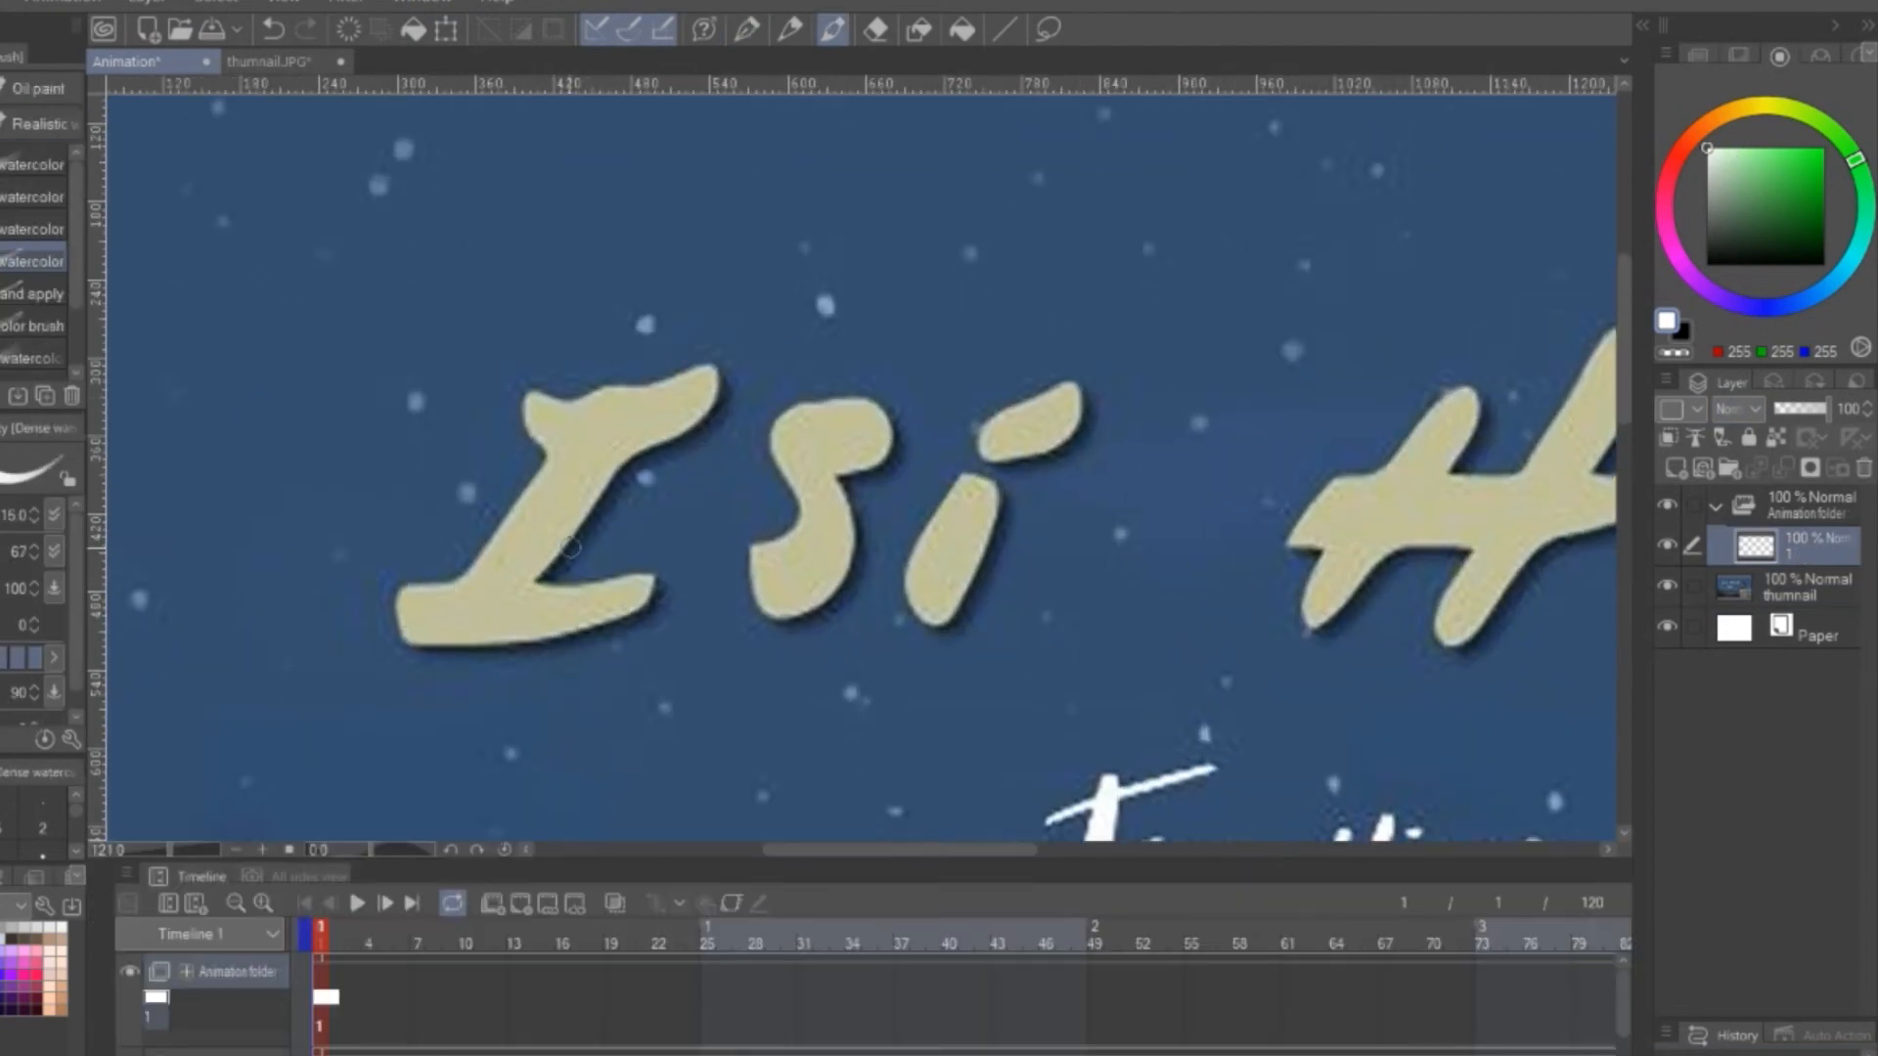
{"action": "left_click", "coordinate": [521, 902]}
{"action": "left_click", "coordinate": [521, 903]}
{"action": "left_click_drag", "start_coordinate": [453, 589], "coordinate": [556, 458]}
{"action": "left_click", "coordinate": [470, 1004]}
{"action": "left_click", "coordinate": [521, 903]}
{"action": "key", "text": "ctrl+z"}
{"action": "key", "text": "bracketleft"}
{"action": "key", "text": "bracketleft"}
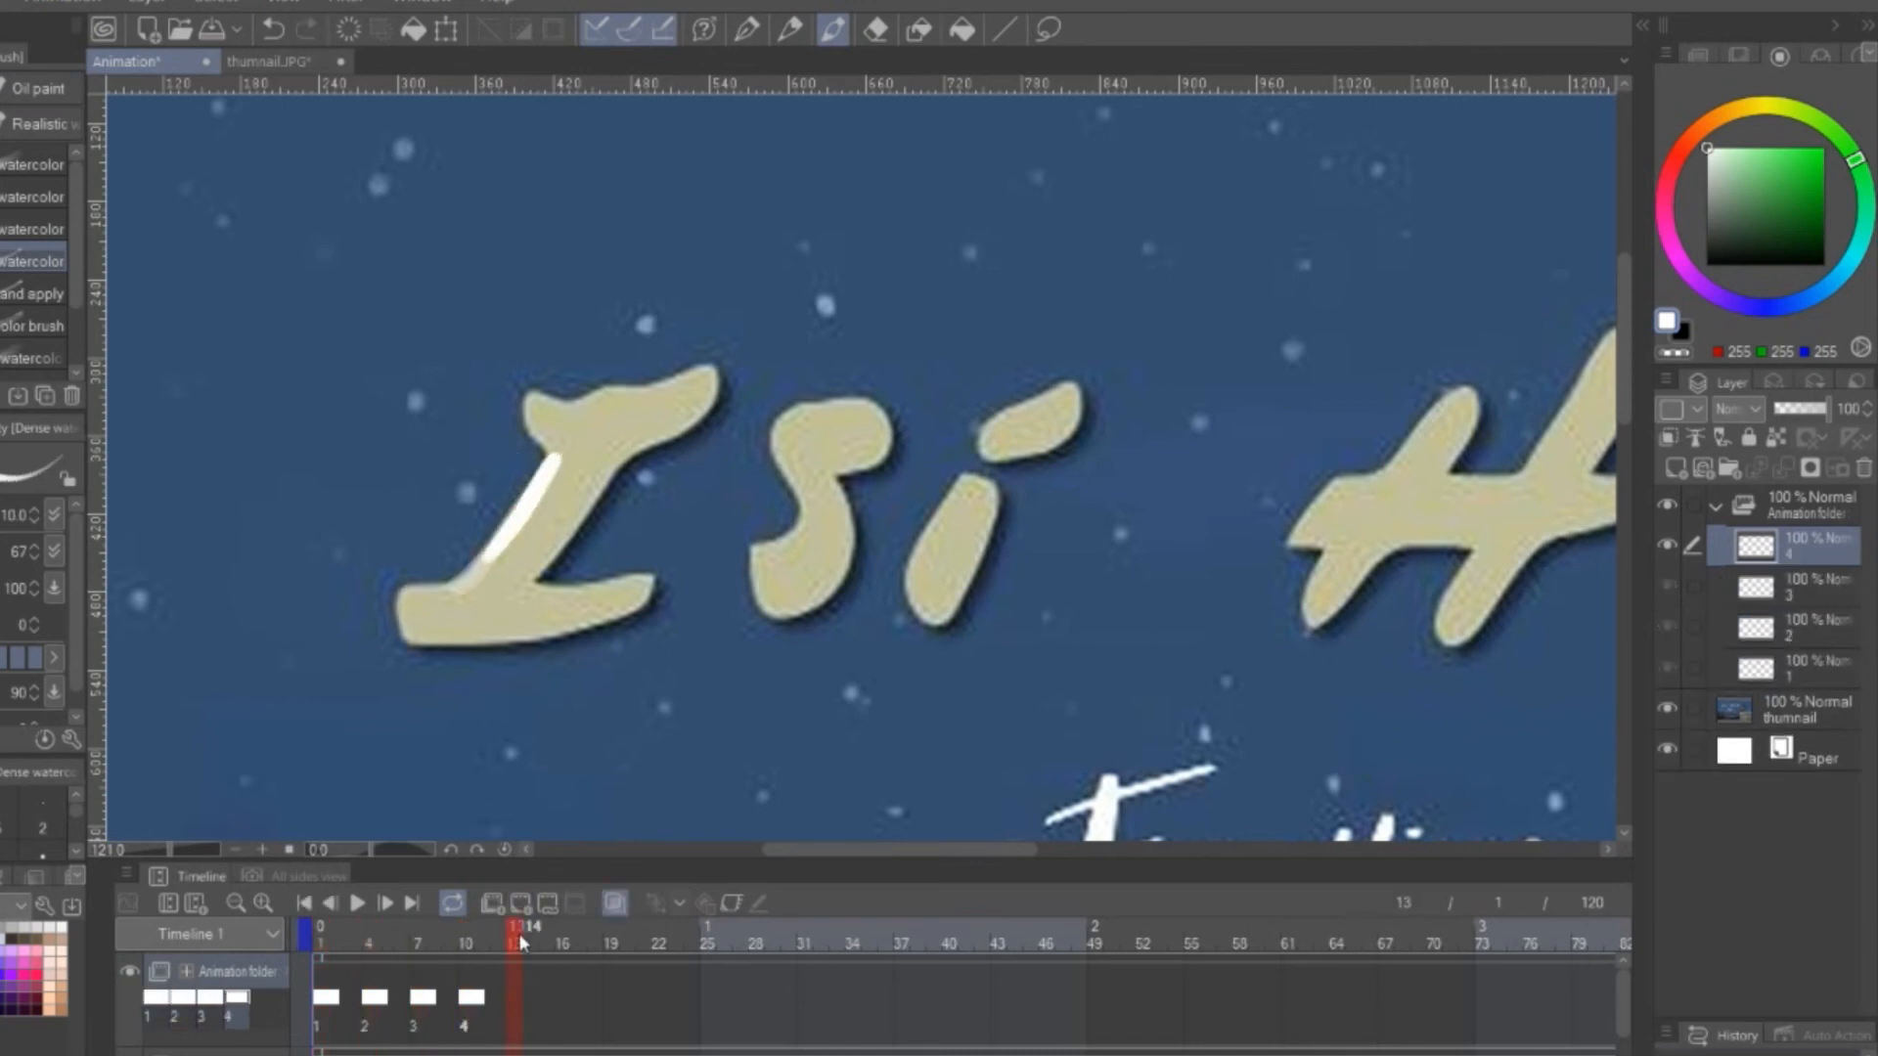
Continue the rising glint on the letter I with cels 5 and 6 at frames 13 and 16
{"action": "left_click", "coordinate": [520, 903]}
{"action": "left_click_drag", "start_coordinate": [496, 543], "coordinate": [538, 412]}
{"action": "left_click", "coordinate": [564, 939]}
{"action": "left_click", "coordinate": [520, 902]}
Temporarily fade the thumnail layer to check the glint on cel 1, and restore its opacity to 100%
{"action": "left_click", "coordinate": [1807, 790]}
{"action": "left_click", "coordinate": [1802, 411]}
{"action": "left_click", "coordinate": [321, 939]}
{"action": "left_click", "coordinate": [1808, 791]}
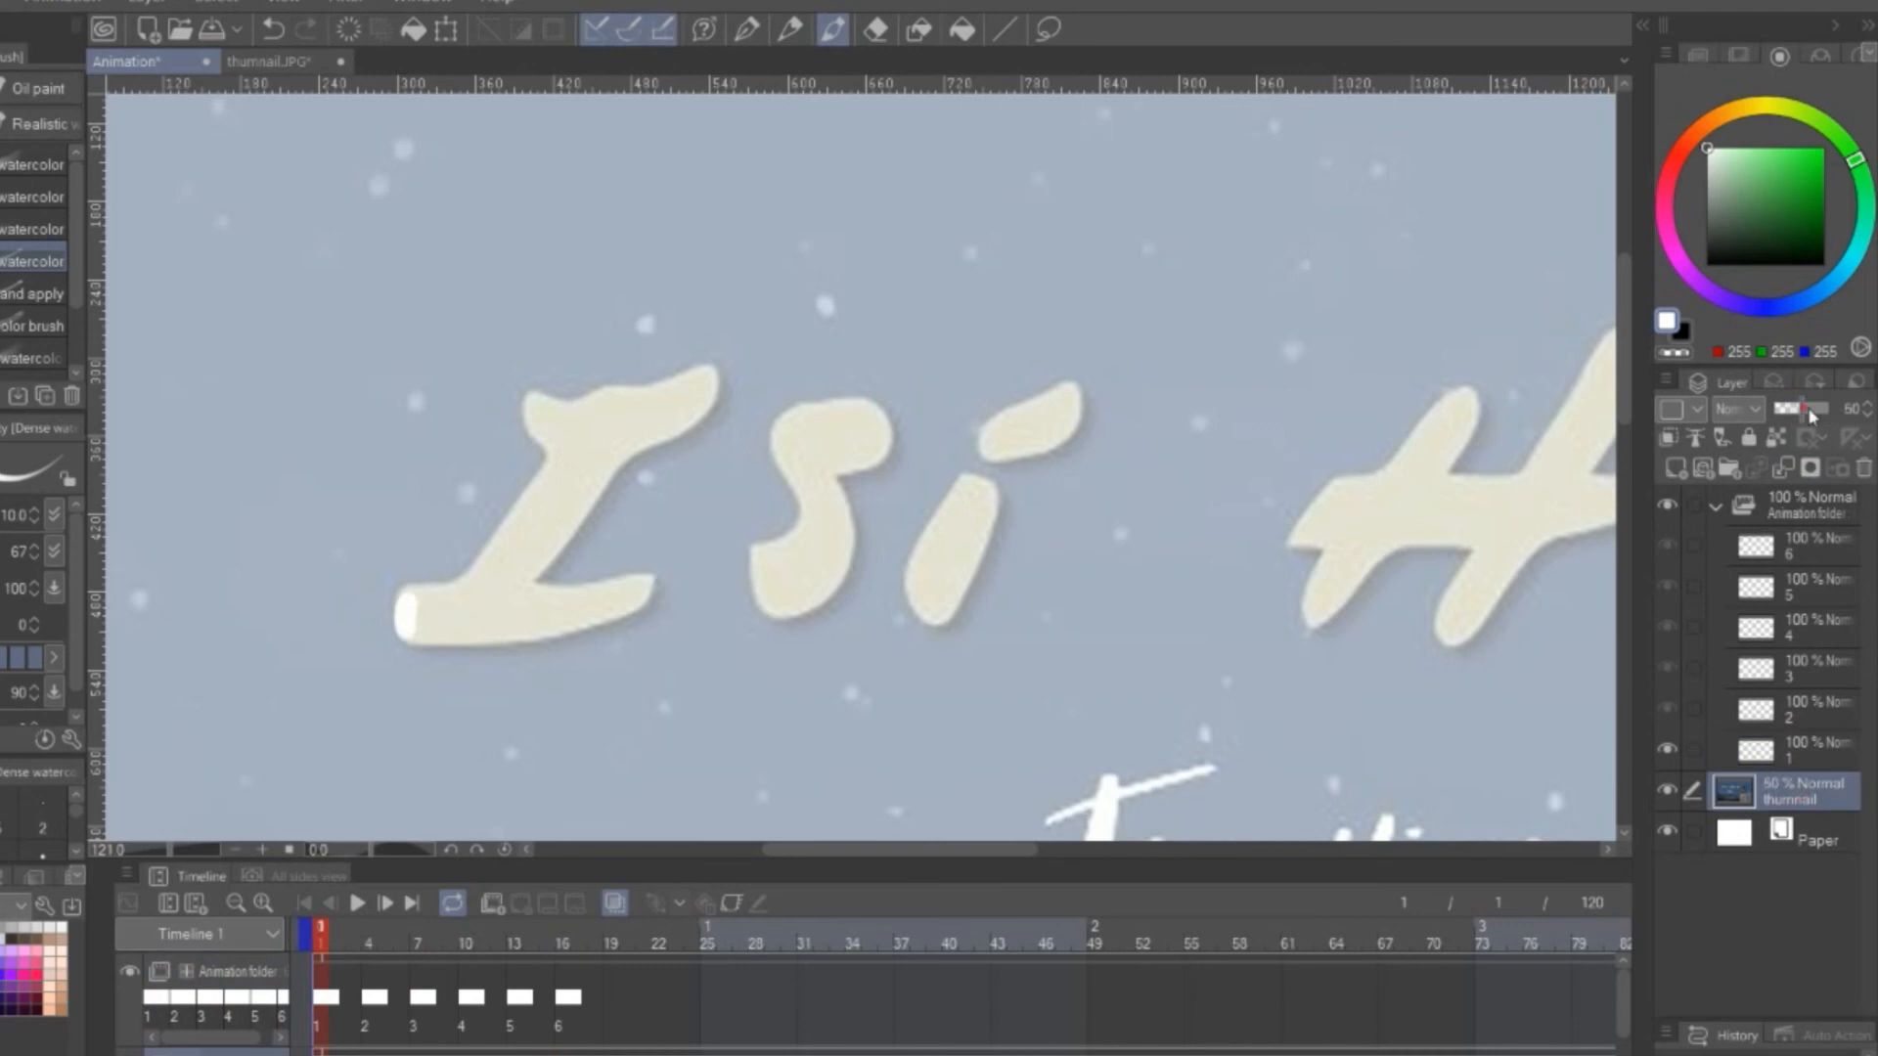
{"action": "left_click_drag", "start_coordinate": [1809, 416], "coordinate": [1830, 409]}
Animate the glint along the top stroke of the I on cels 7 to 9, through frame 25
{"action": "left_click", "coordinate": [1805, 540]}
{"action": "left_click", "coordinate": [521, 903]}
{"action": "left_click_drag", "start_coordinate": [550, 403], "coordinate": [722, 367]}
{"action": "left_click", "coordinate": [662, 1007]}
{"action": "left_click", "coordinate": [521, 902]}
{"action": "left_click", "coordinate": [520, 902]}
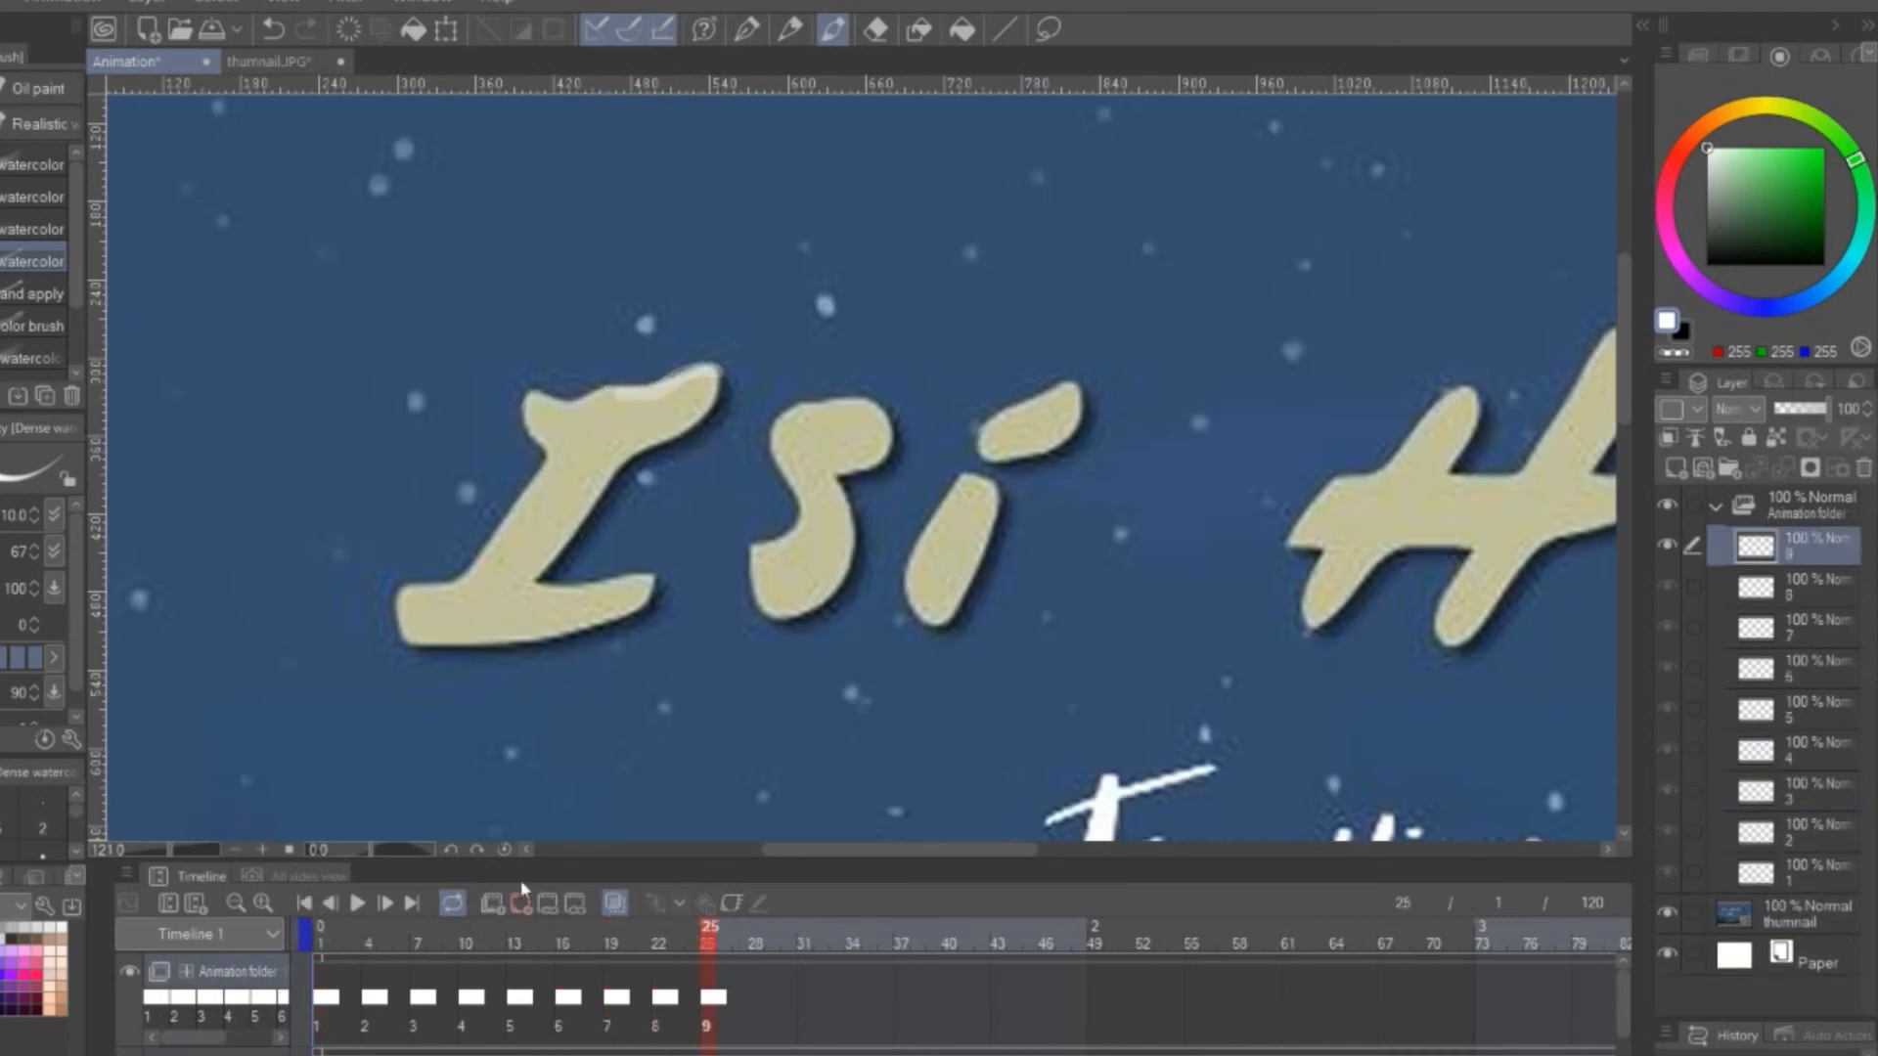
Carry the glint across the letters s and i of Isi with new cels every three frames through frame 43
{"action": "left_click", "coordinate": [759, 999]}
{"action": "left_click", "coordinate": [521, 903]}
{"action": "left_click", "coordinate": [520, 903]}
{"action": "left_click_drag", "start_coordinate": [982, 456], "coordinate": [1032, 403]}
{"action": "left_click", "coordinate": [854, 1012]}
{"action": "left_click", "coordinate": [520, 902]}
{"action": "mouse_move", "coordinate": [551, 448]}
{"action": "left_mouse_down"}
{"action": "mouse_move", "coordinate": [755, 402]}
{"action": "mouse_move", "coordinate": [898, 514]}
{"action": "mouse_move", "coordinate": [1005, 427]}
{"action": "mouse_move", "coordinate": [998, 502]}
{"action": "mouse_move", "coordinate": [1068, 504]}
{"action": "left_mouse_up"}
{"action": "left_click", "coordinate": [903, 1012]}
{"action": "left_click", "coordinate": [520, 903]}
{"action": "left_click", "coordinate": [951, 1012]}
{"action": "left_click", "coordinate": [520, 903]}
{"action": "left_click", "coordinate": [999, 1012]}
{"action": "left_click", "coordinate": [520, 903]}
Add more cels that carry the white glint from Isi over into the word Hati
{"action": "left_click", "coordinate": [520, 903]}
{"action": "left_click", "coordinate": [521, 903]}
{"action": "left_click", "coordinate": [521, 903]}
{"action": "left_click", "coordinate": [521, 902]}
{"action": "left_click_drag", "start_coordinate": [1083, 470], "coordinate": [1172, 364]}
{"action": "mouse_move", "coordinate": [1379, 393]}
{"action": "left_mouse_down"}
{"action": "mouse_move", "coordinate": [822, 393]}
{"action": "mouse_move", "coordinate": [972, 421]}
{"action": "left_mouse_up"}
{"action": "mouse_move", "coordinate": [763, 389]}
{"action": "left_mouse_down"}
{"action": "mouse_move", "coordinate": [790, 381]}
{"action": "mouse_move", "coordinate": [896, 437]}
{"action": "mouse_move", "coordinate": [934, 483]}
{"action": "left_mouse_up"}
{"action": "left_click", "coordinate": [533, 898]}
{"action": "left_click", "coordinate": [533, 897]}
{"action": "left_click", "coordinate": [533, 898]}
{"action": "left_click_drag", "start_coordinate": [940, 493], "coordinate": [976, 552]}
{"action": "left_click_drag", "start_coordinate": [952, 620], "coordinate": [1040, 642]}
Move the glint past the end of Hati and up into the sky, finishing with a white dot on cel 35 at frame 103
{"action": "left_click", "coordinate": [521, 903]}
{"action": "mouse_move", "coordinate": [1042, 636]}
{"action": "left_mouse_down"}
{"action": "mouse_move", "coordinate": [1084, 567]}
{"action": "mouse_move", "coordinate": [1218, 453]}
{"action": "left_mouse_up"}
{"action": "left_click", "coordinate": [520, 903]}
{"action": "left_click", "coordinate": [521, 903]}
{"action": "left_click", "coordinate": [520, 902]}
{"action": "left_click", "coordinate": [520, 903]}
{"action": "left_click", "coordinate": [520, 902]}
{"action": "left_click_drag", "start_coordinate": [1360, 526], "coordinate": [1468, 445]}
{"action": "left_click", "coordinate": [521, 903]}
{"action": "mouse_move", "coordinate": [1475, 440]}
{"action": "left_mouse_down"}
{"action": "mouse_move", "coordinate": [1512, 401]}
{"action": "mouse_move", "coordinate": [1111, 461]}
{"action": "left_mouse_up"}
{"action": "left_click", "coordinate": [520, 903]}
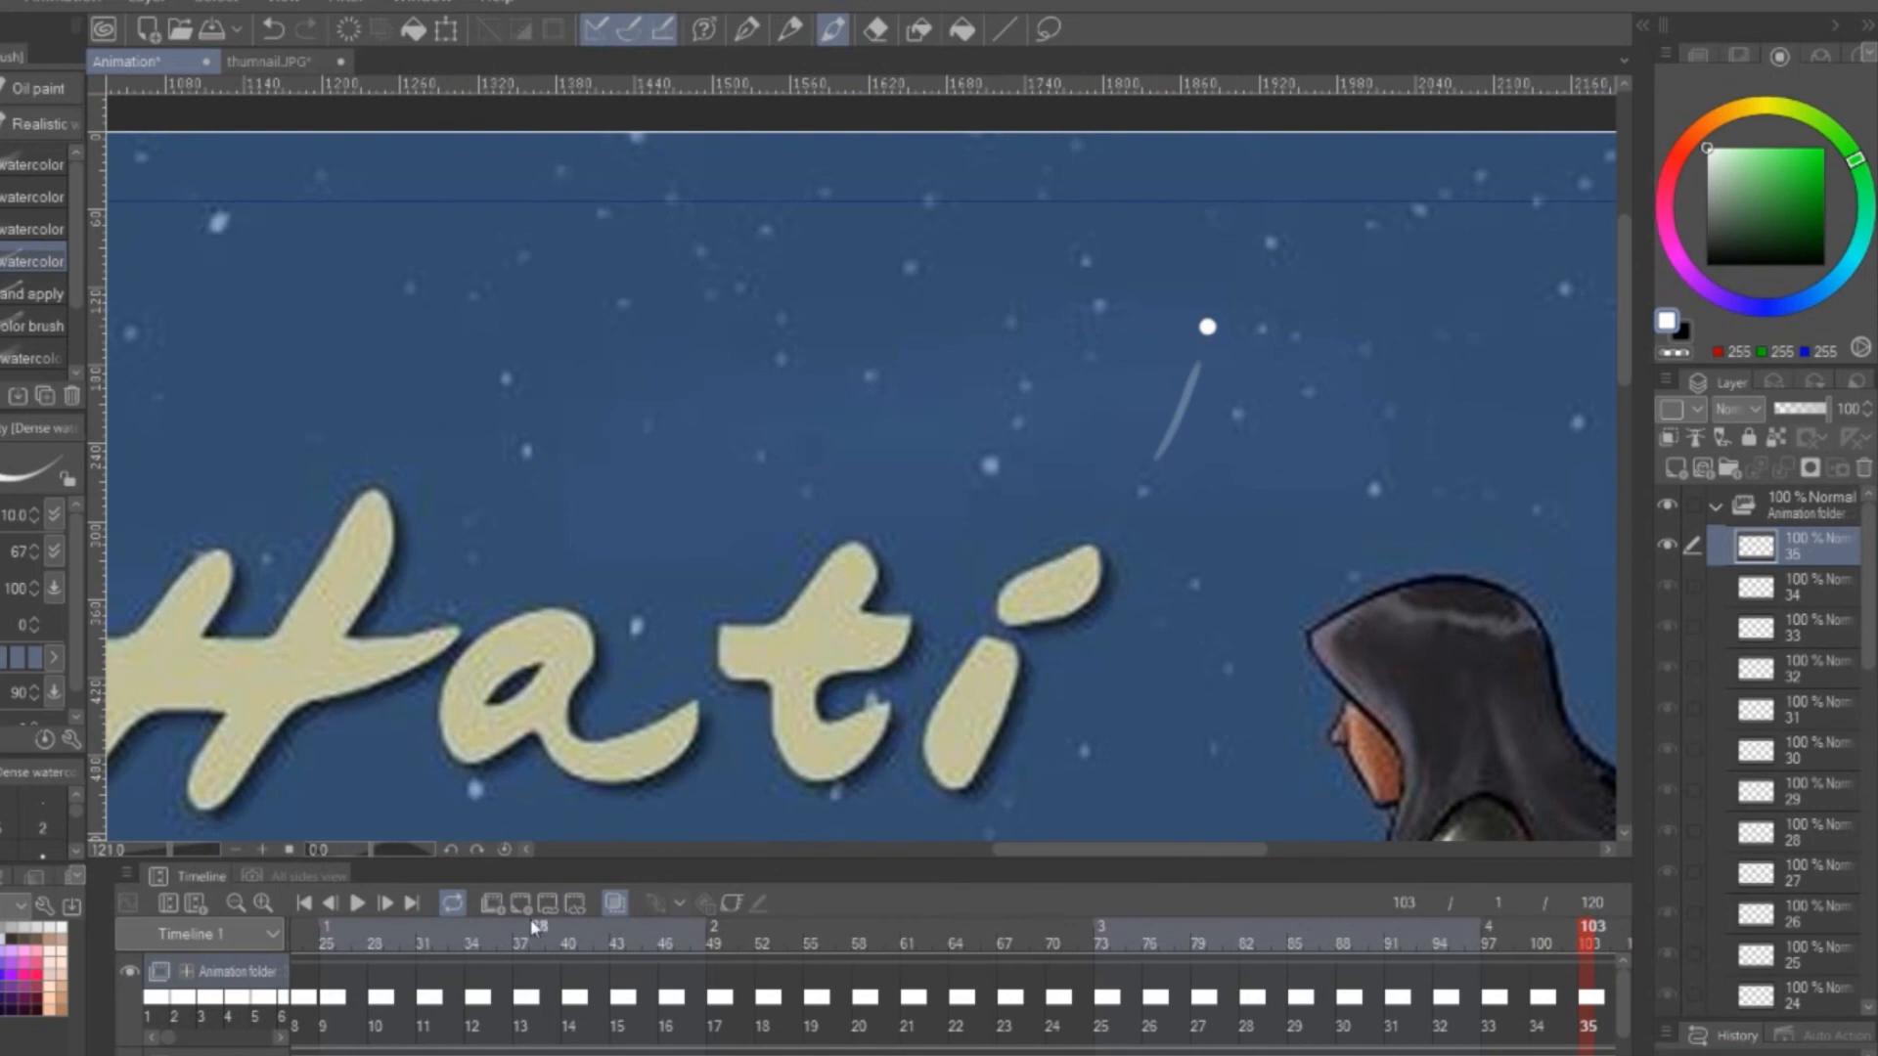
Set the brush size to 4 and draw a small burst of radiating sparks in the sky on new cels after the glint
{"action": "left_click", "coordinate": [520, 903]}
{"action": "scroll", "coordinate": [1262, 258], "scroll_direction": "up", "scroll_amount": 10}
{"action": "key", "text": "bracketleft"}
{"action": "key", "text": "bracketleft"}
{"action": "key", "text": "bracketleft"}
{"action": "key", "text": "alt+n"}
{"action": "mouse_move", "coordinate": [1120, 428]}
{"action": "left_mouse_down"}
{"action": "mouse_move", "coordinate": [1167, 369]}
{"action": "mouse_move", "coordinate": [1146, 492]}
{"action": "left_mouse_up"}
{"action": "left_click_drag", "start_coordinate": [1105, 492], "coordinate": [1097, 506]}
{"action": "left_click_drag", "start_coordinate": [1079, 463], "coordinate": [1063, 469]}
{"action": "left_click_drag", "start_coordinate": [1073, 408], "coordinate": [1062, 403]}
Draw the sparks spreading further outward on the following cels, ending with cel 39 at frame 115
{"action": "key", "text": "alt+n"}
{"action": "left_click", "coordinate": [521, 906]}
{"action": "left_click_drag", "start_coordinate": [1236, 488], "coordinate": [1246, 494]}
{"action": "left_click_drag", "start_coordinate": [1181, 548], "coordinate": [1189, 558]}
{"action": "left_click_drag", "start_coordinate": [1088, 580], "coordinate": [1084, 590]}
{"action": "left_click_drag", "start_coordinate": [1001, 519], "coordinate": [990, 525]}
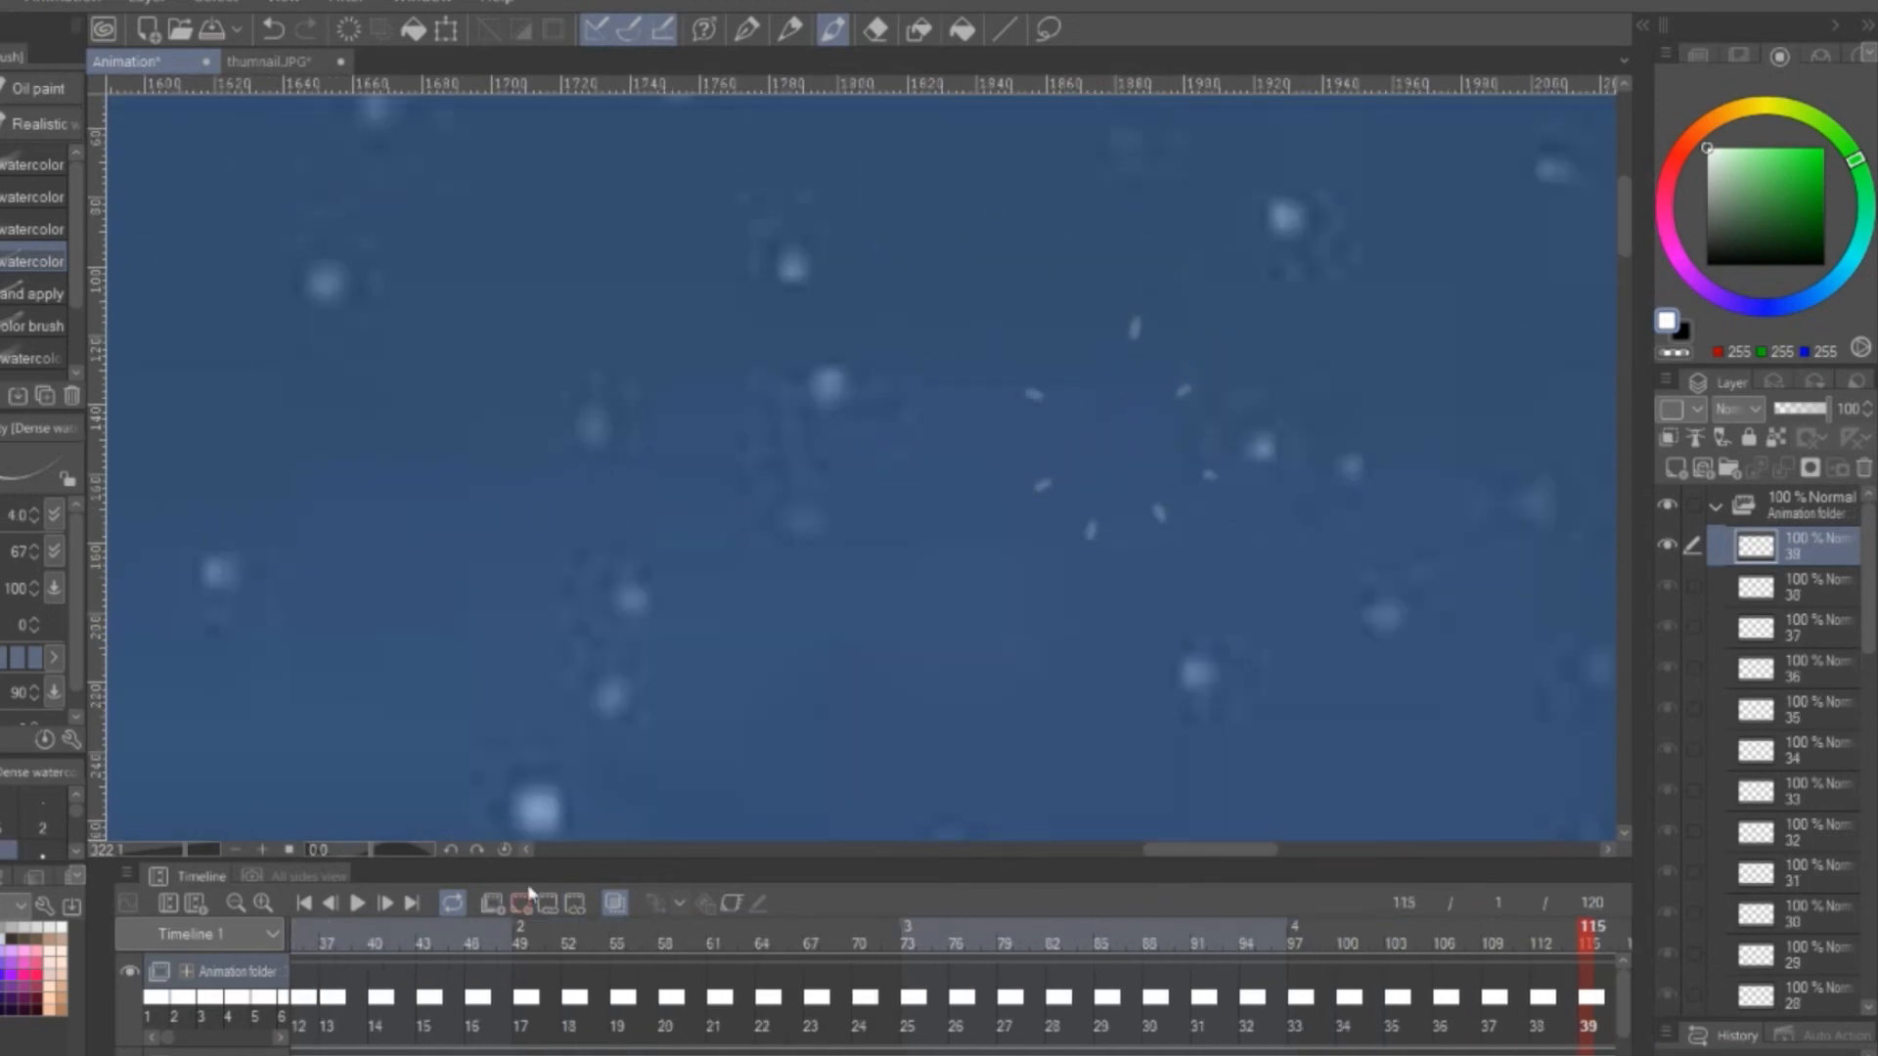
Play back the animation to review the moving glint and the spark burst
{"action": "scroll", "coordinate": [978, 391], "scroll_direction": "down", "scroll_amount": 5}
{"action": "left_click", "coordinate": [356, 904]}
{"action": "left_click_drag", "start_coordinate": [784, 387], "coordinate": [1278, 277]}
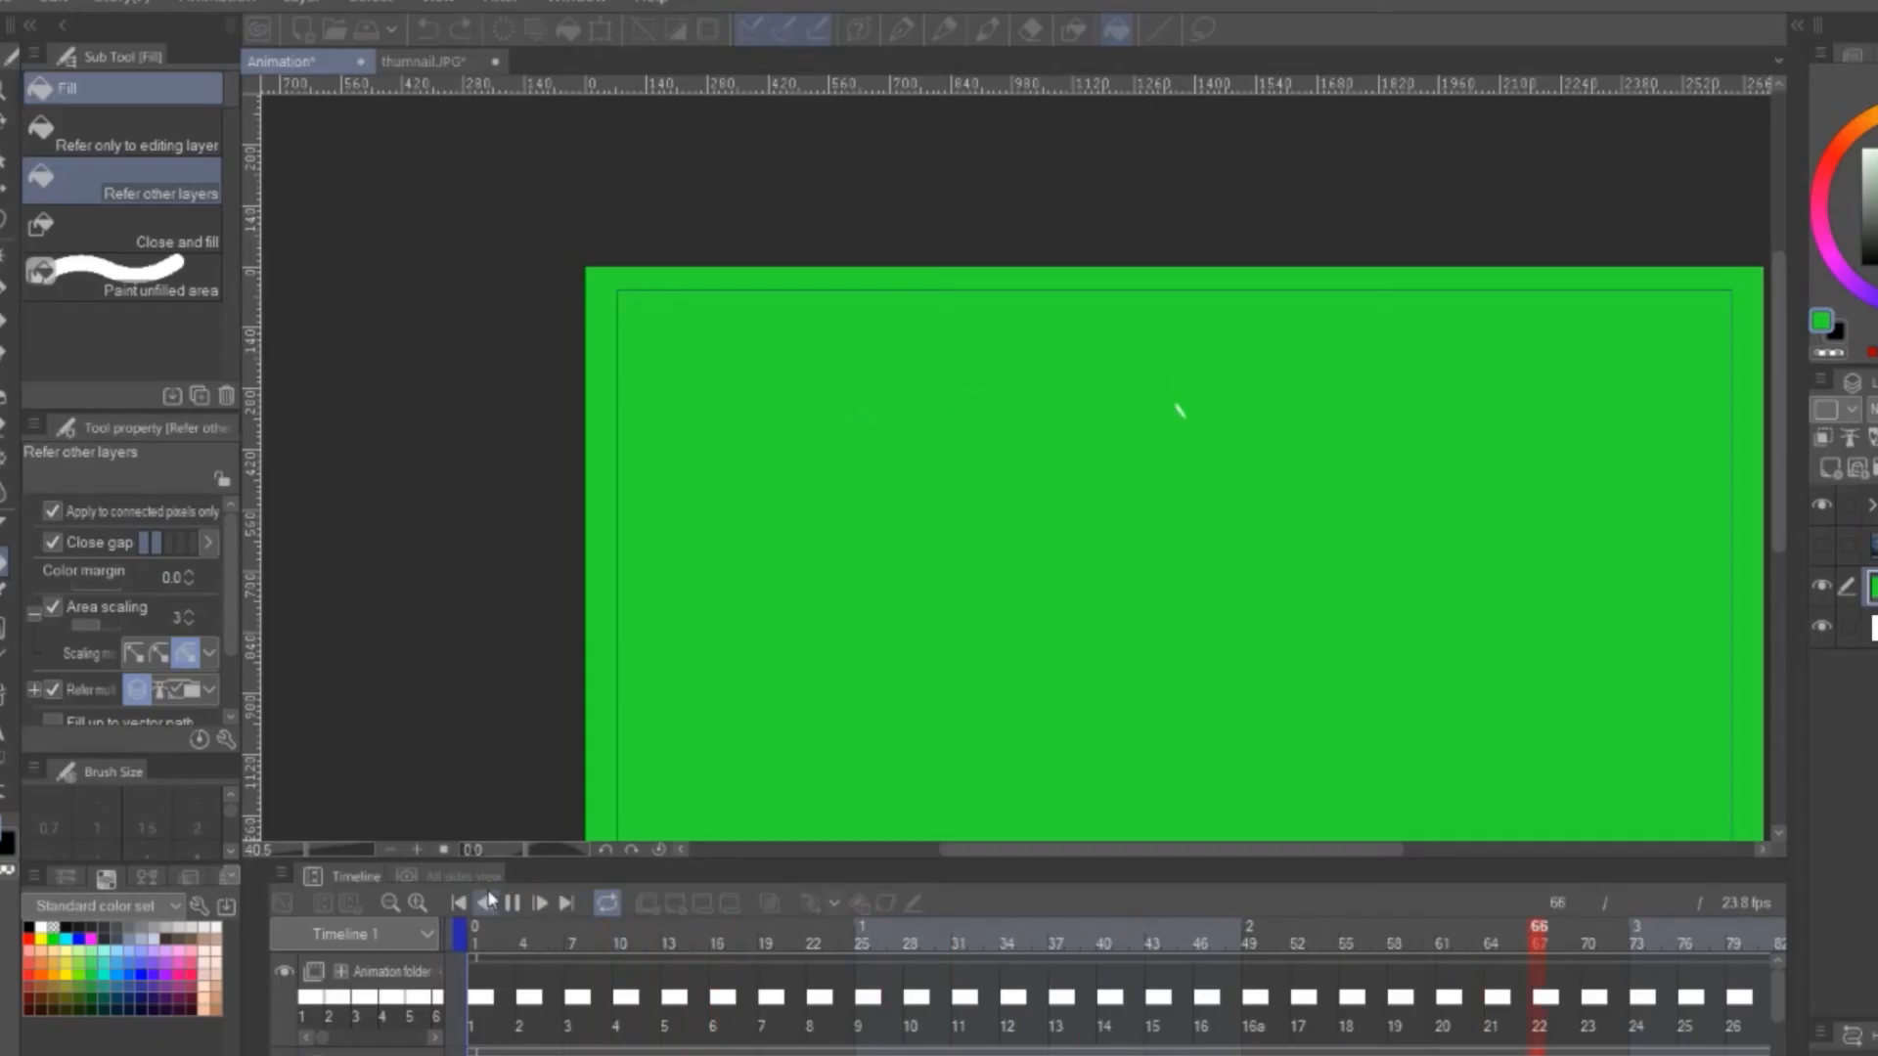
{"action": "left_click", "coordinate": [512, 903]}
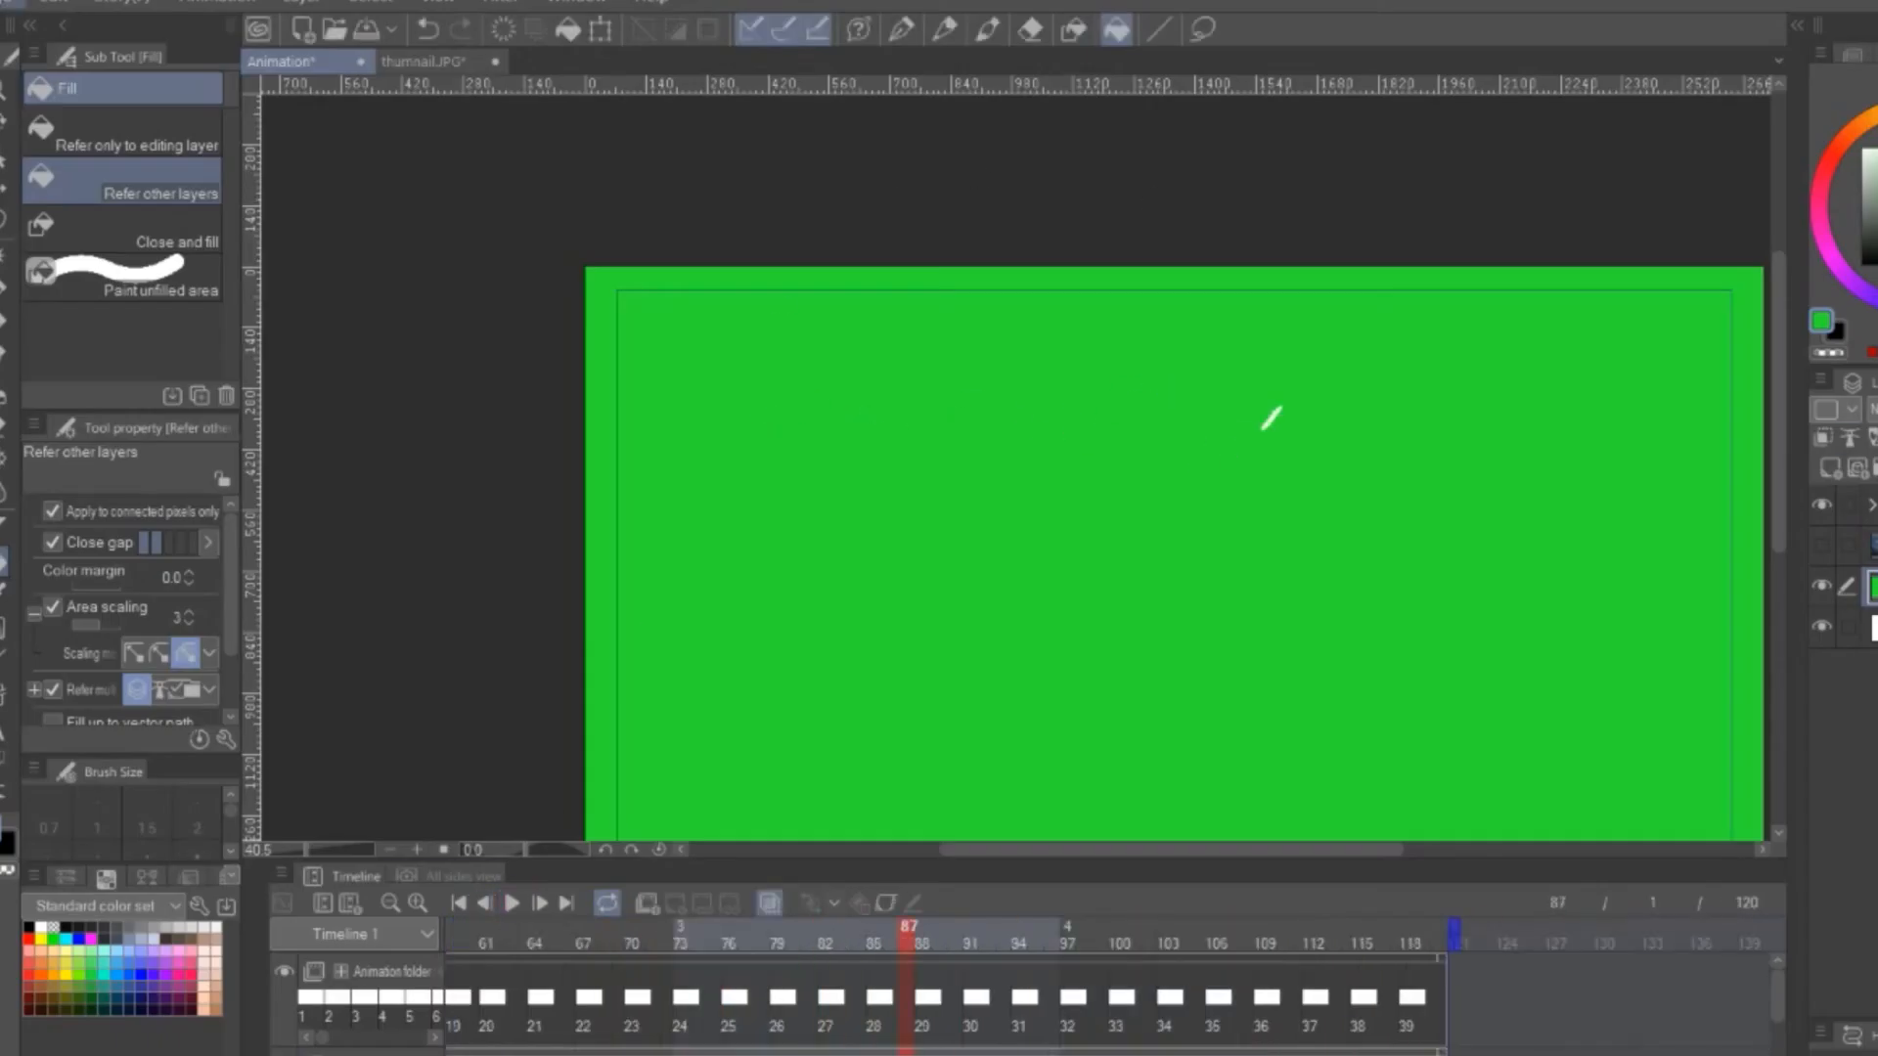
Export the green-background glint animation as an MP4 movie named efek in the LOFI ISI HATI folder
{"action": "left_click", "coordinate": [18, 3]}
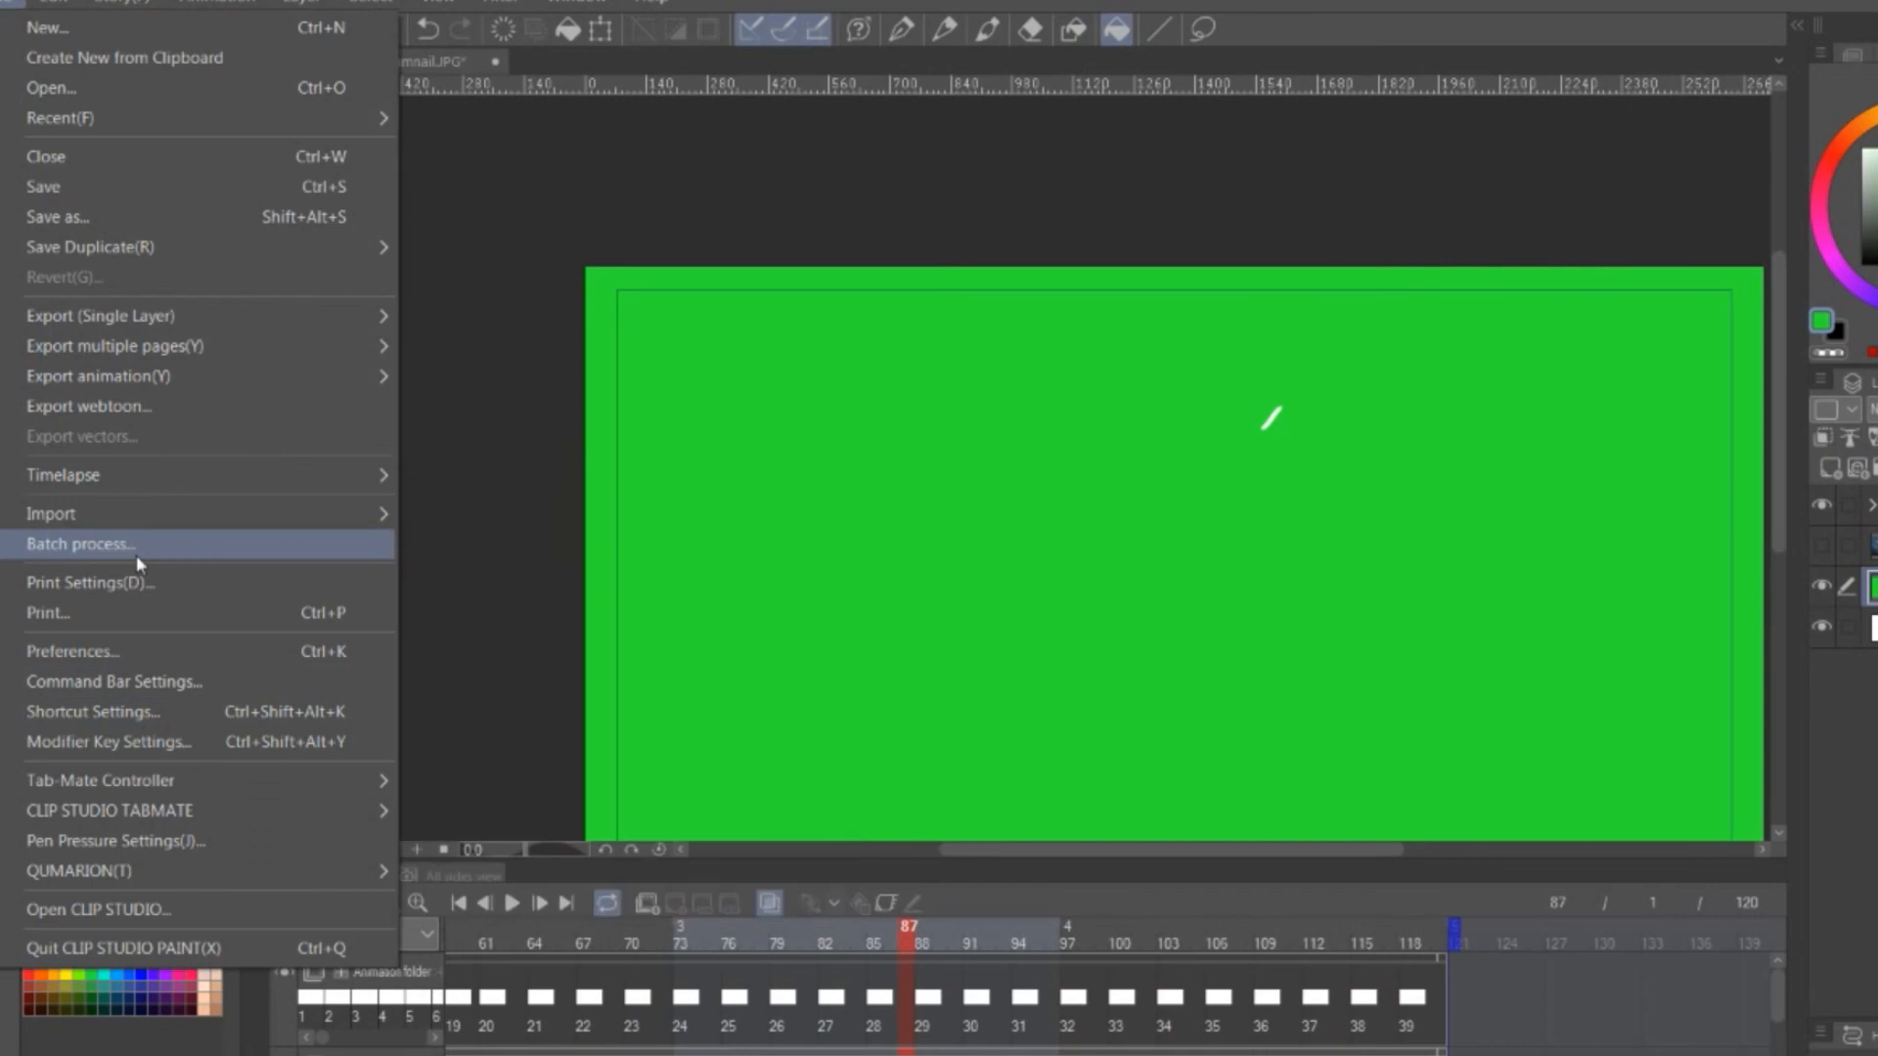
{"action": "mouse_move", "coordinate": [270, 385]}
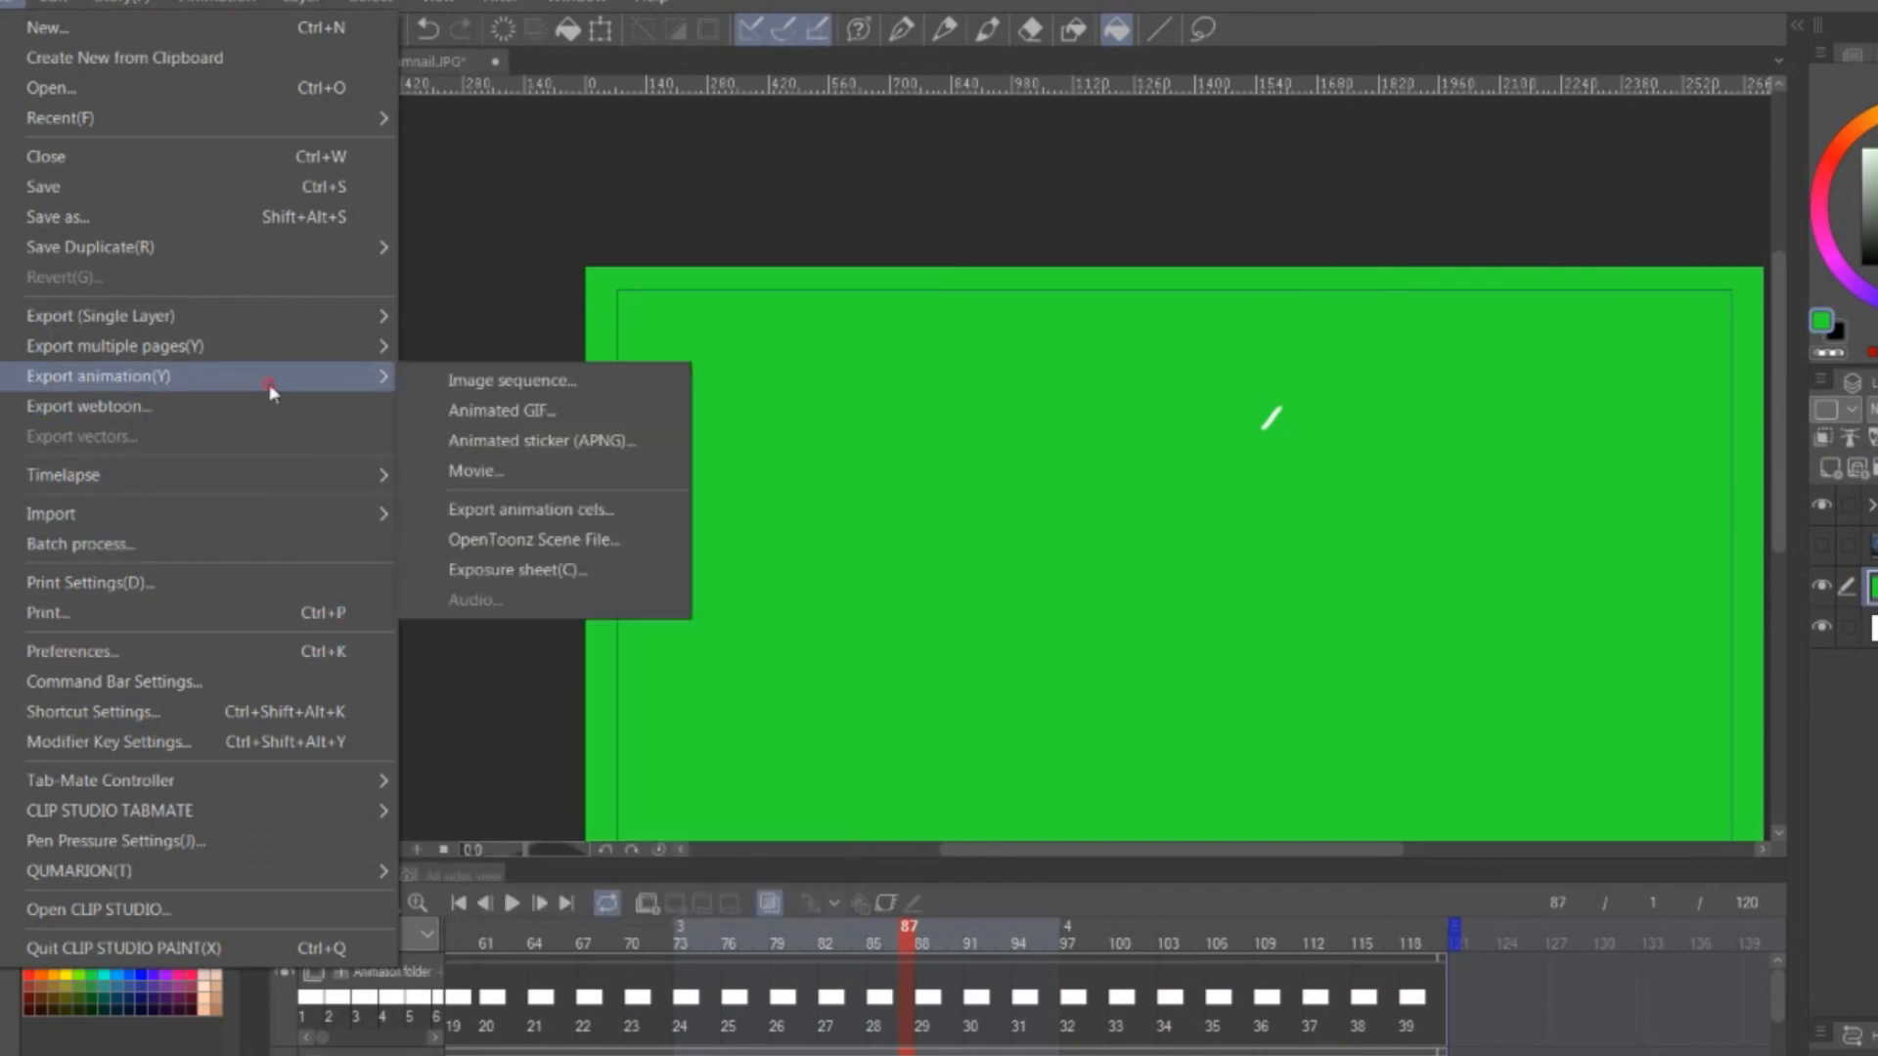
{"action": "left_click", "coordinate": [533, 473]}
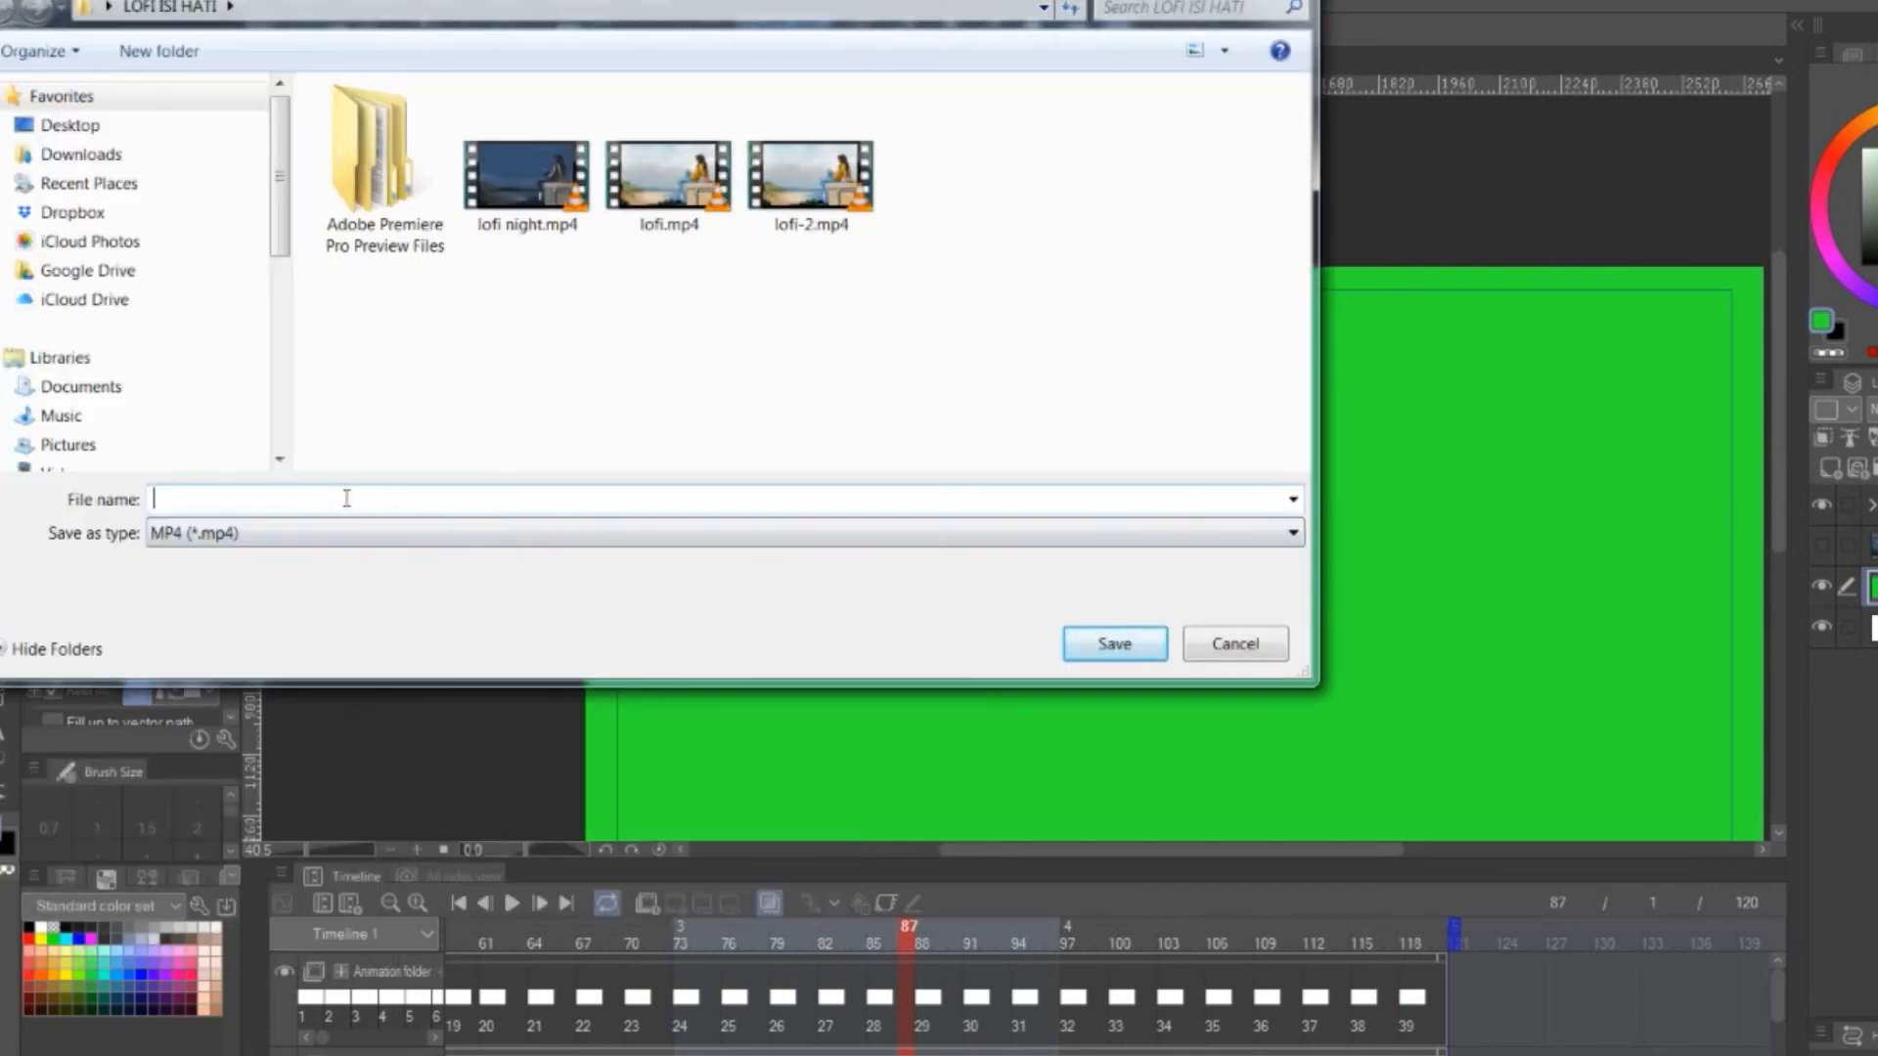
{"action": "left_click", "coordinate": [1088, 647]}
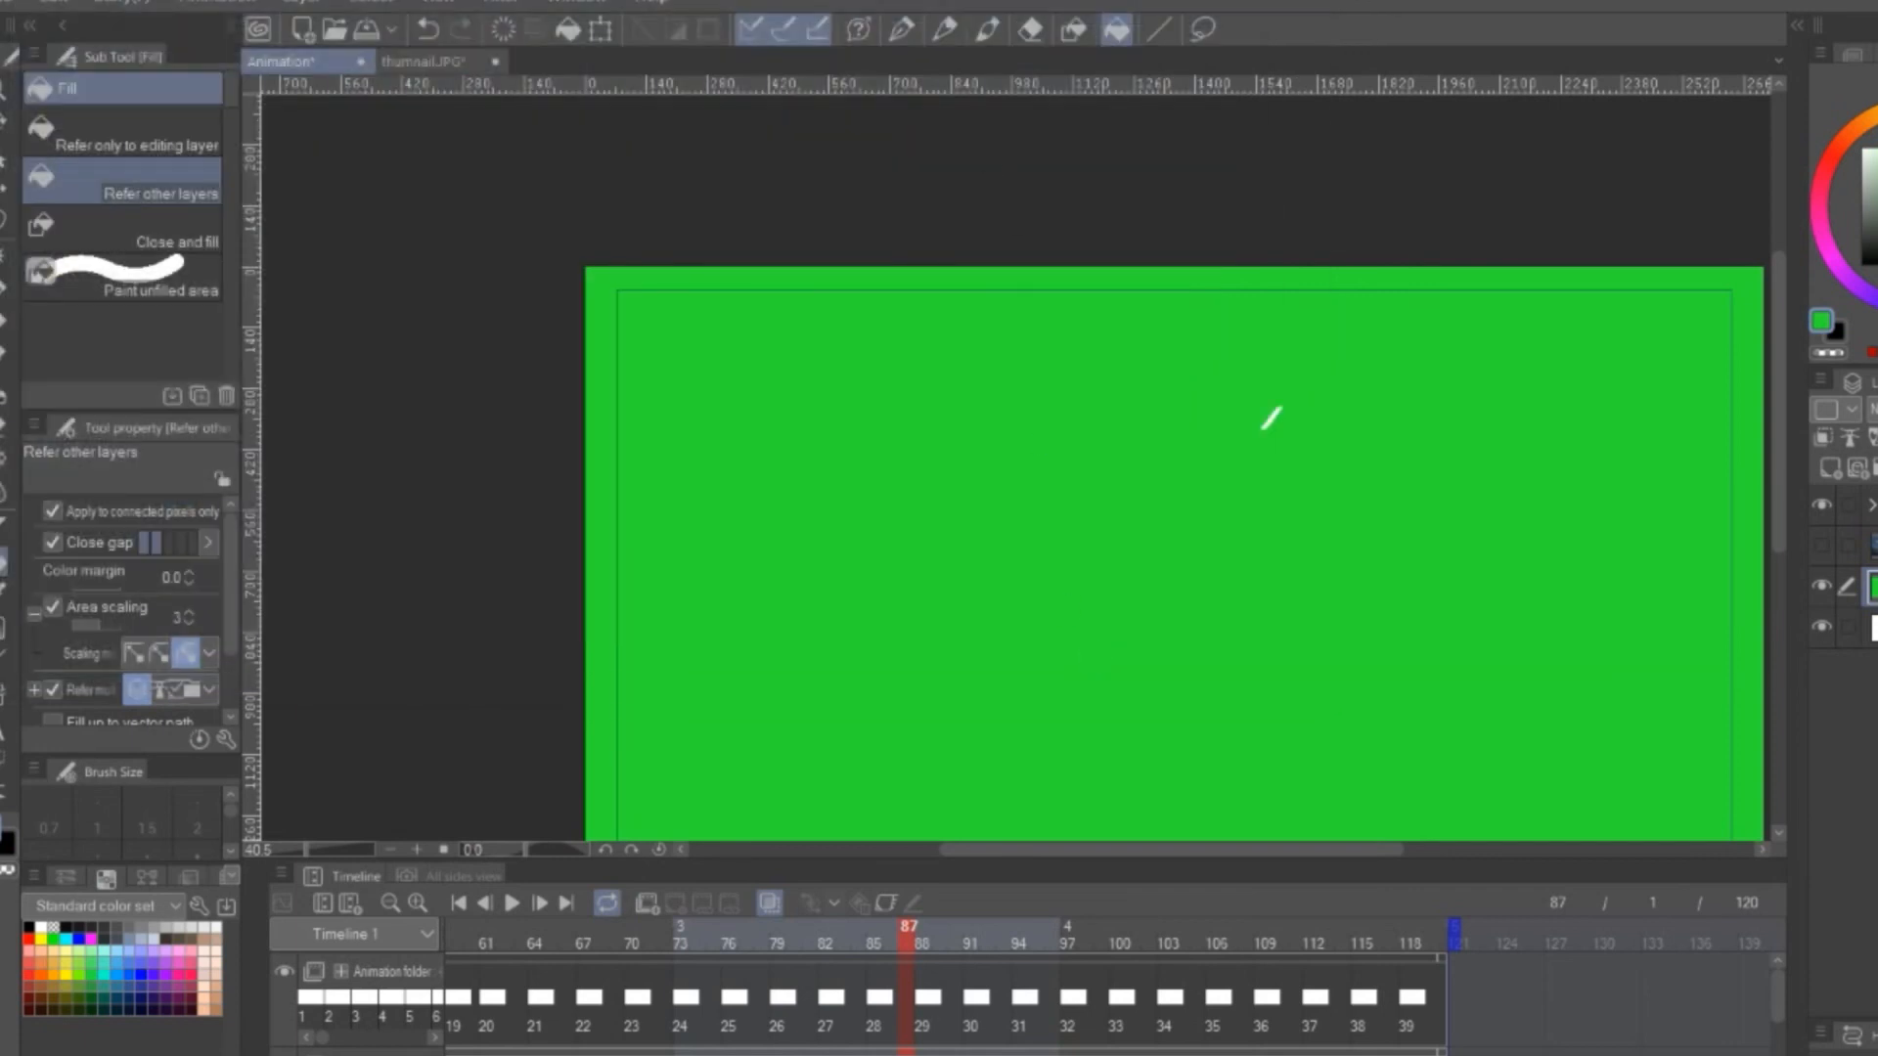
{"action": "left_click", "coordinate": [1178, 280]}
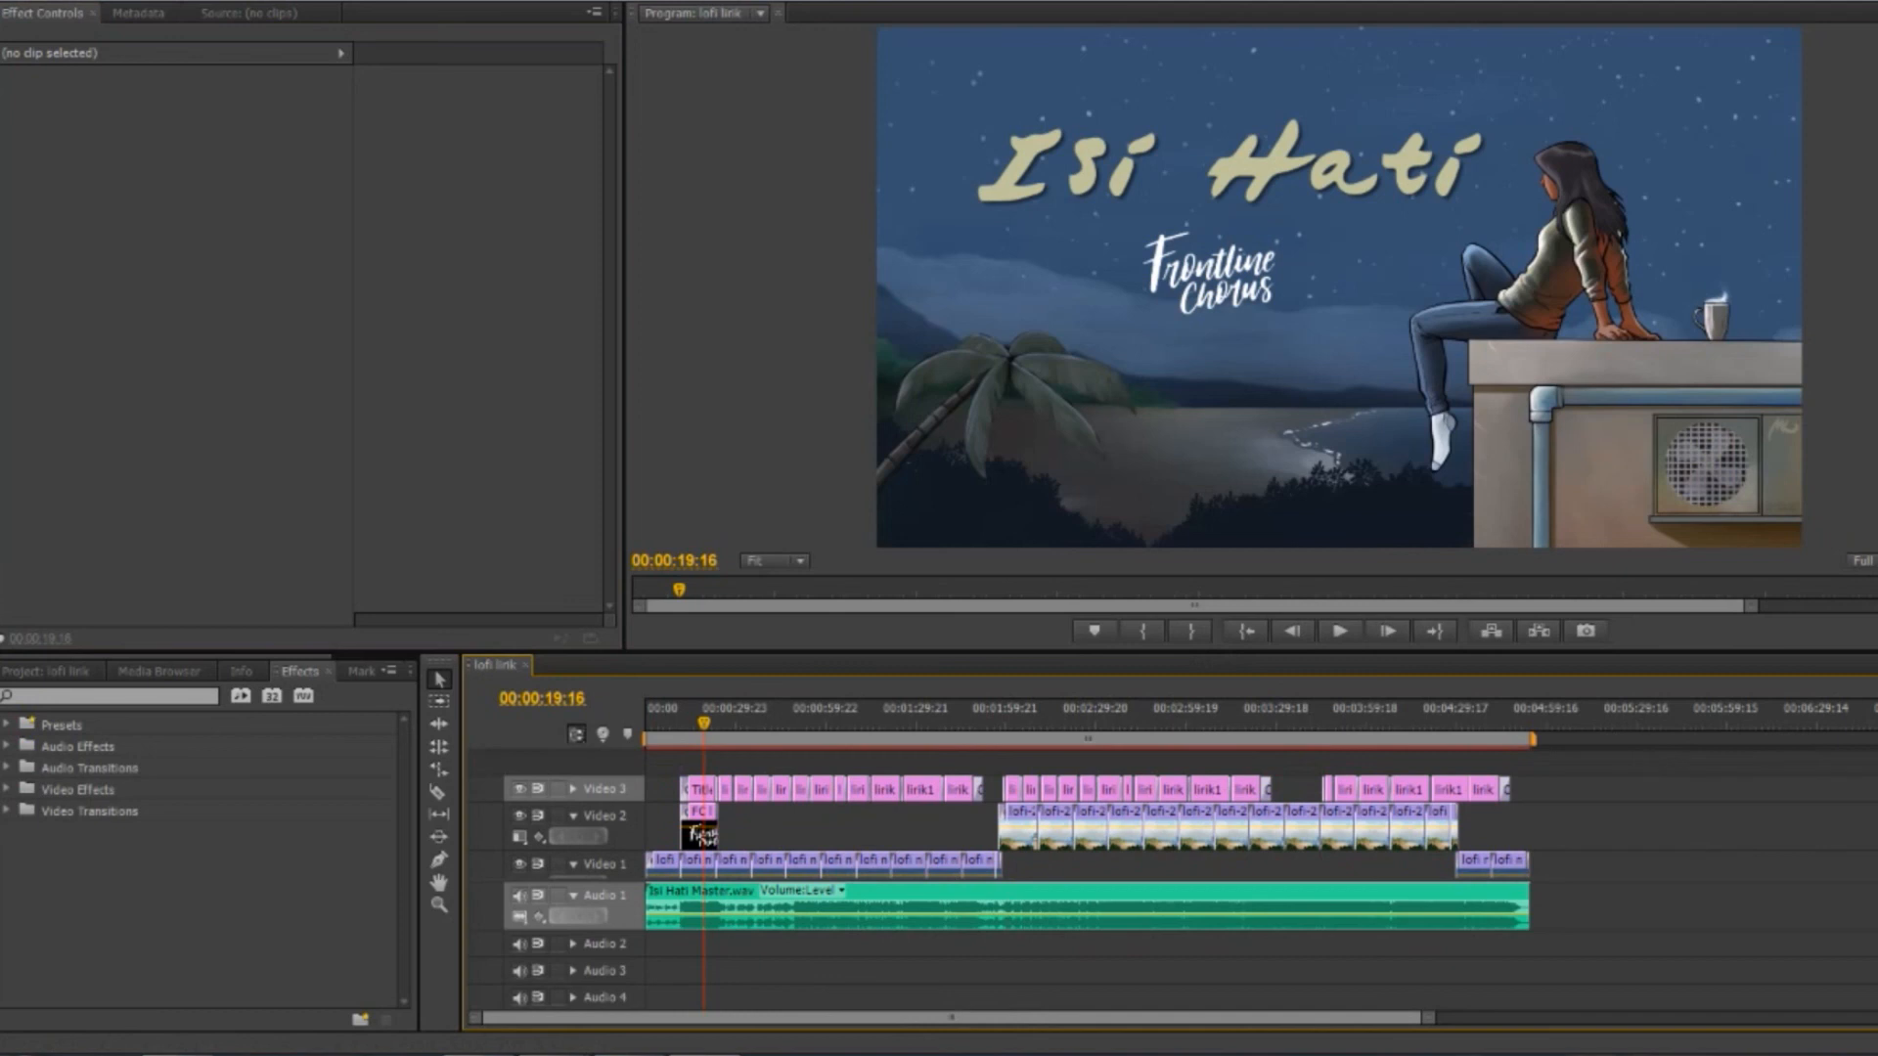
Switch to Premiere Pro, add one video track after Video 3, and place efek.mp4 on Video 4 above the Isi Hati title
{"action": "right_click", "coordinate": [606, 762]}
{"action": "left_click", "coordinate": [665, 774]}
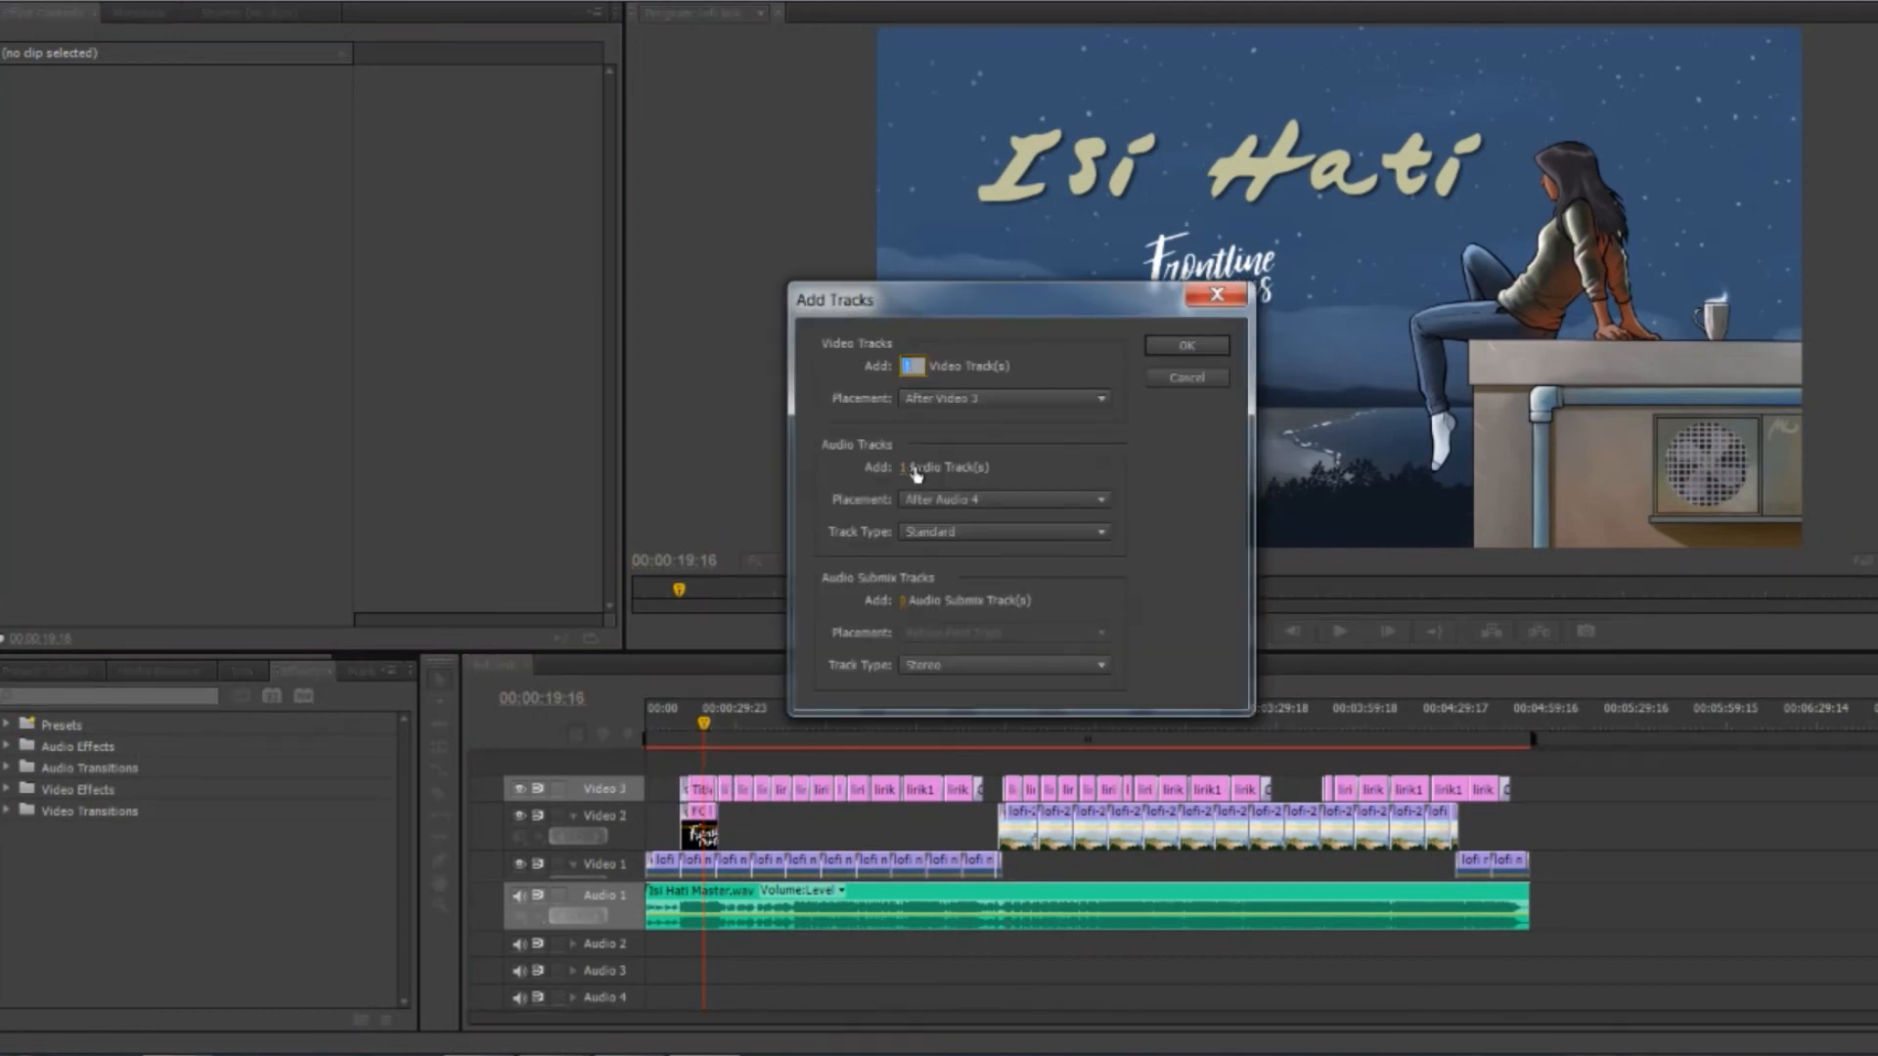
{"action": "left_click", "coordinate": [1183, 346]}
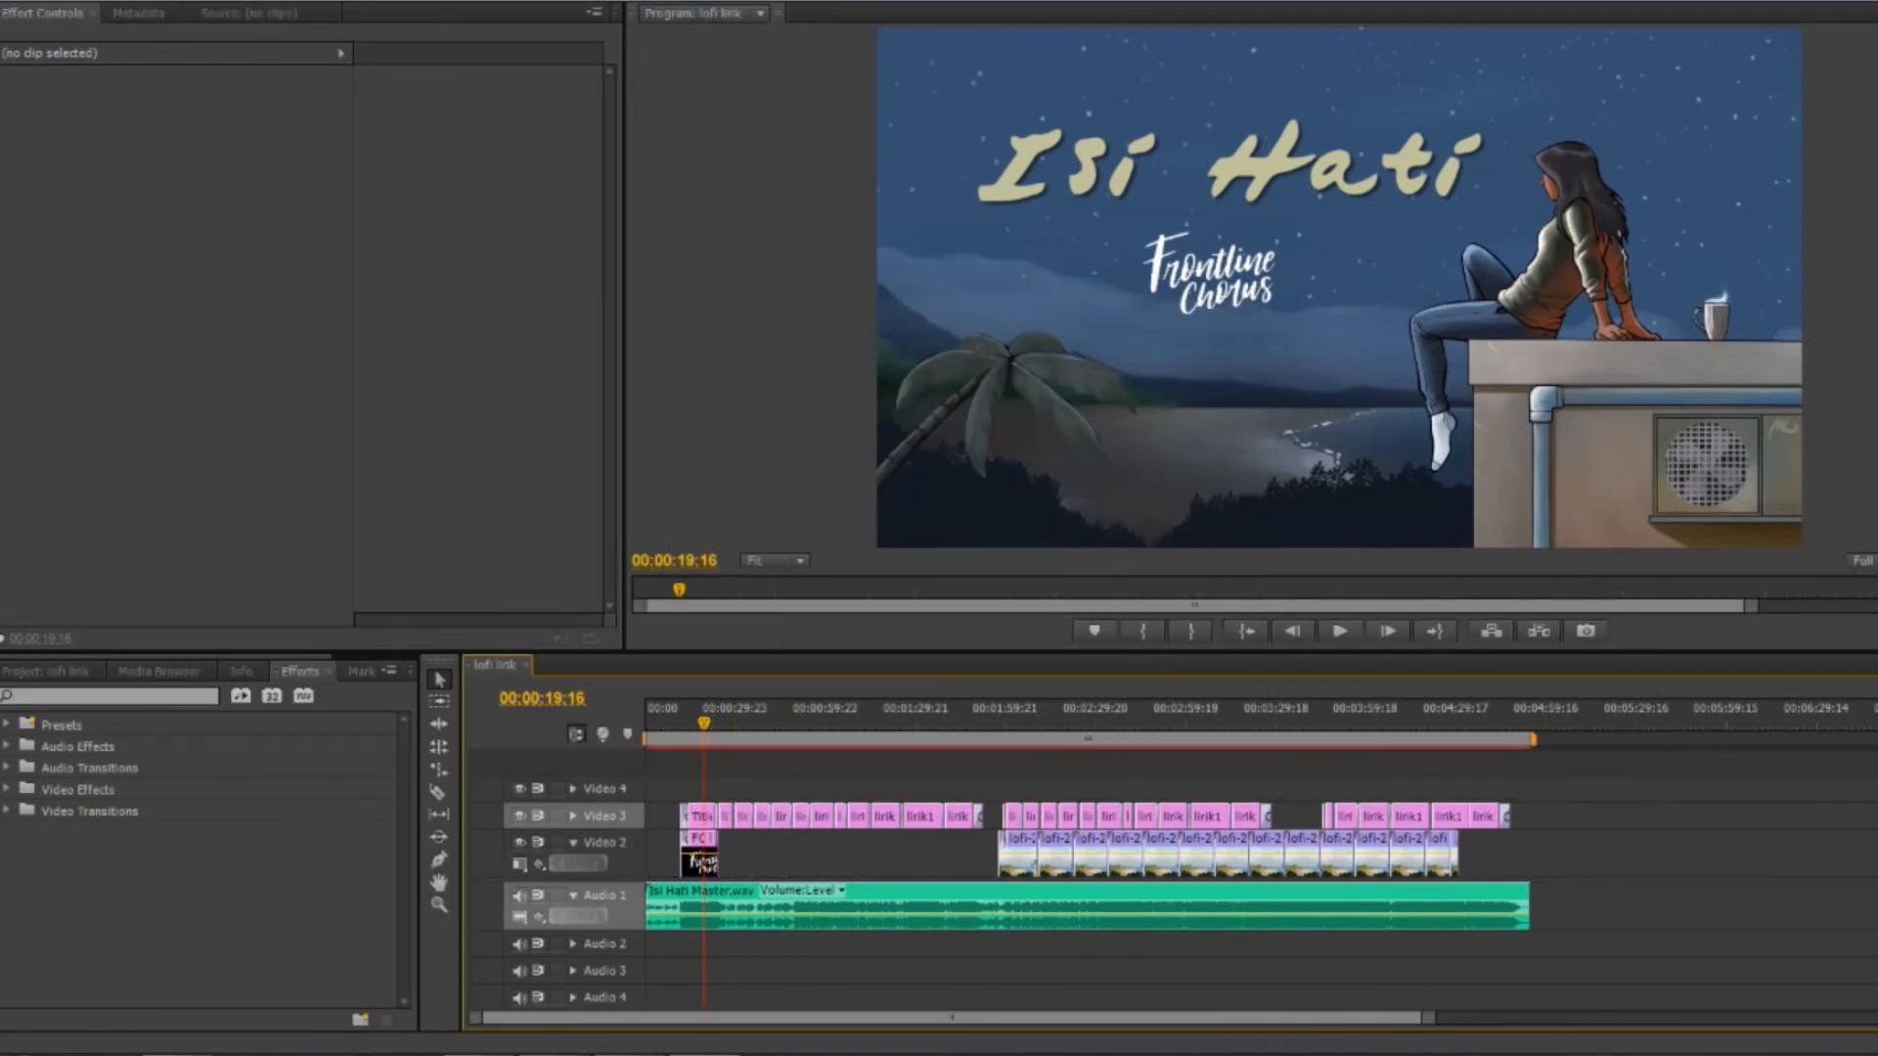
{"action": "left_click_drag", "start_coordinate": [489, 1054], "coordinate": [705, 791]}
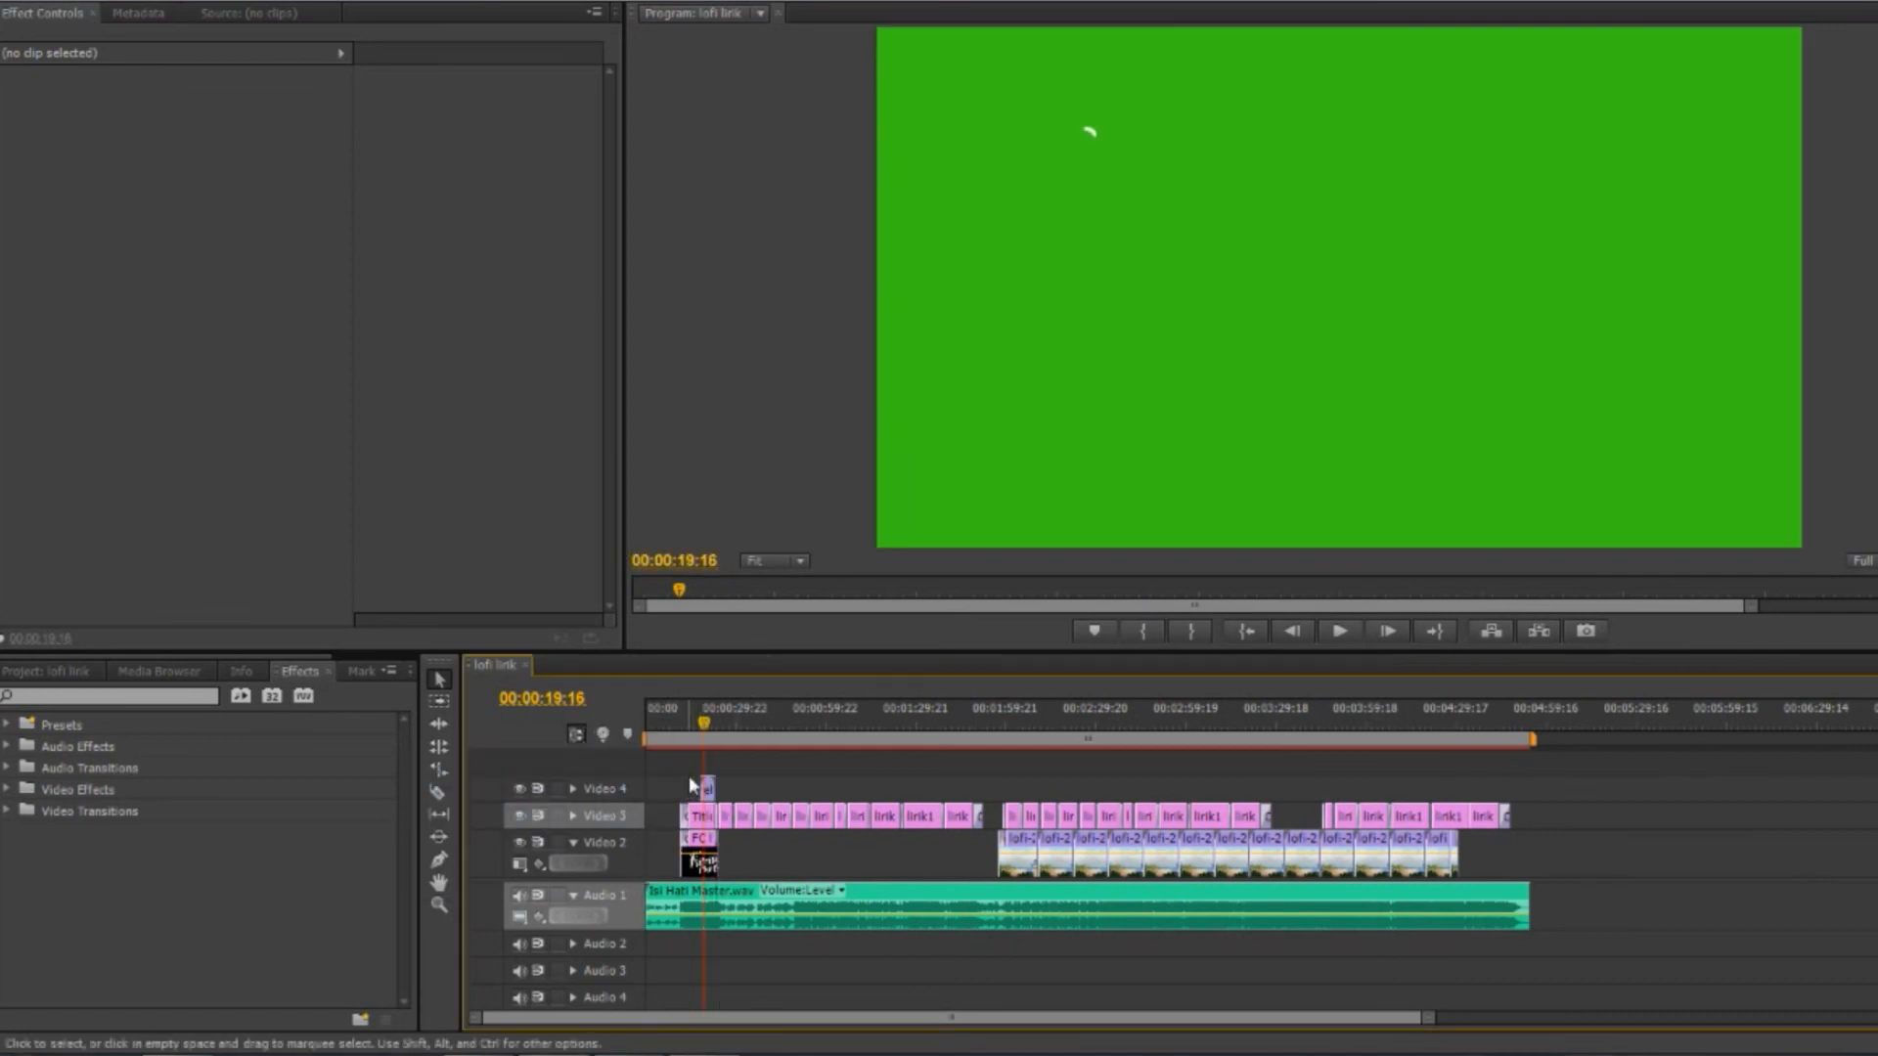
Apply the Luma Key effect to efek.mp4 with Threshold 100% and Cutoff 57% to remove the green background
{"action": "left_click", "coordinate": [545, 470]}
{"action": "left_click", "coordinate": [37, 698]}
{"action": "type", "text": "luma"}
{"action": "left_click_drag", "start_coordinate": [84, 896], "coordinate": [708, 789]}
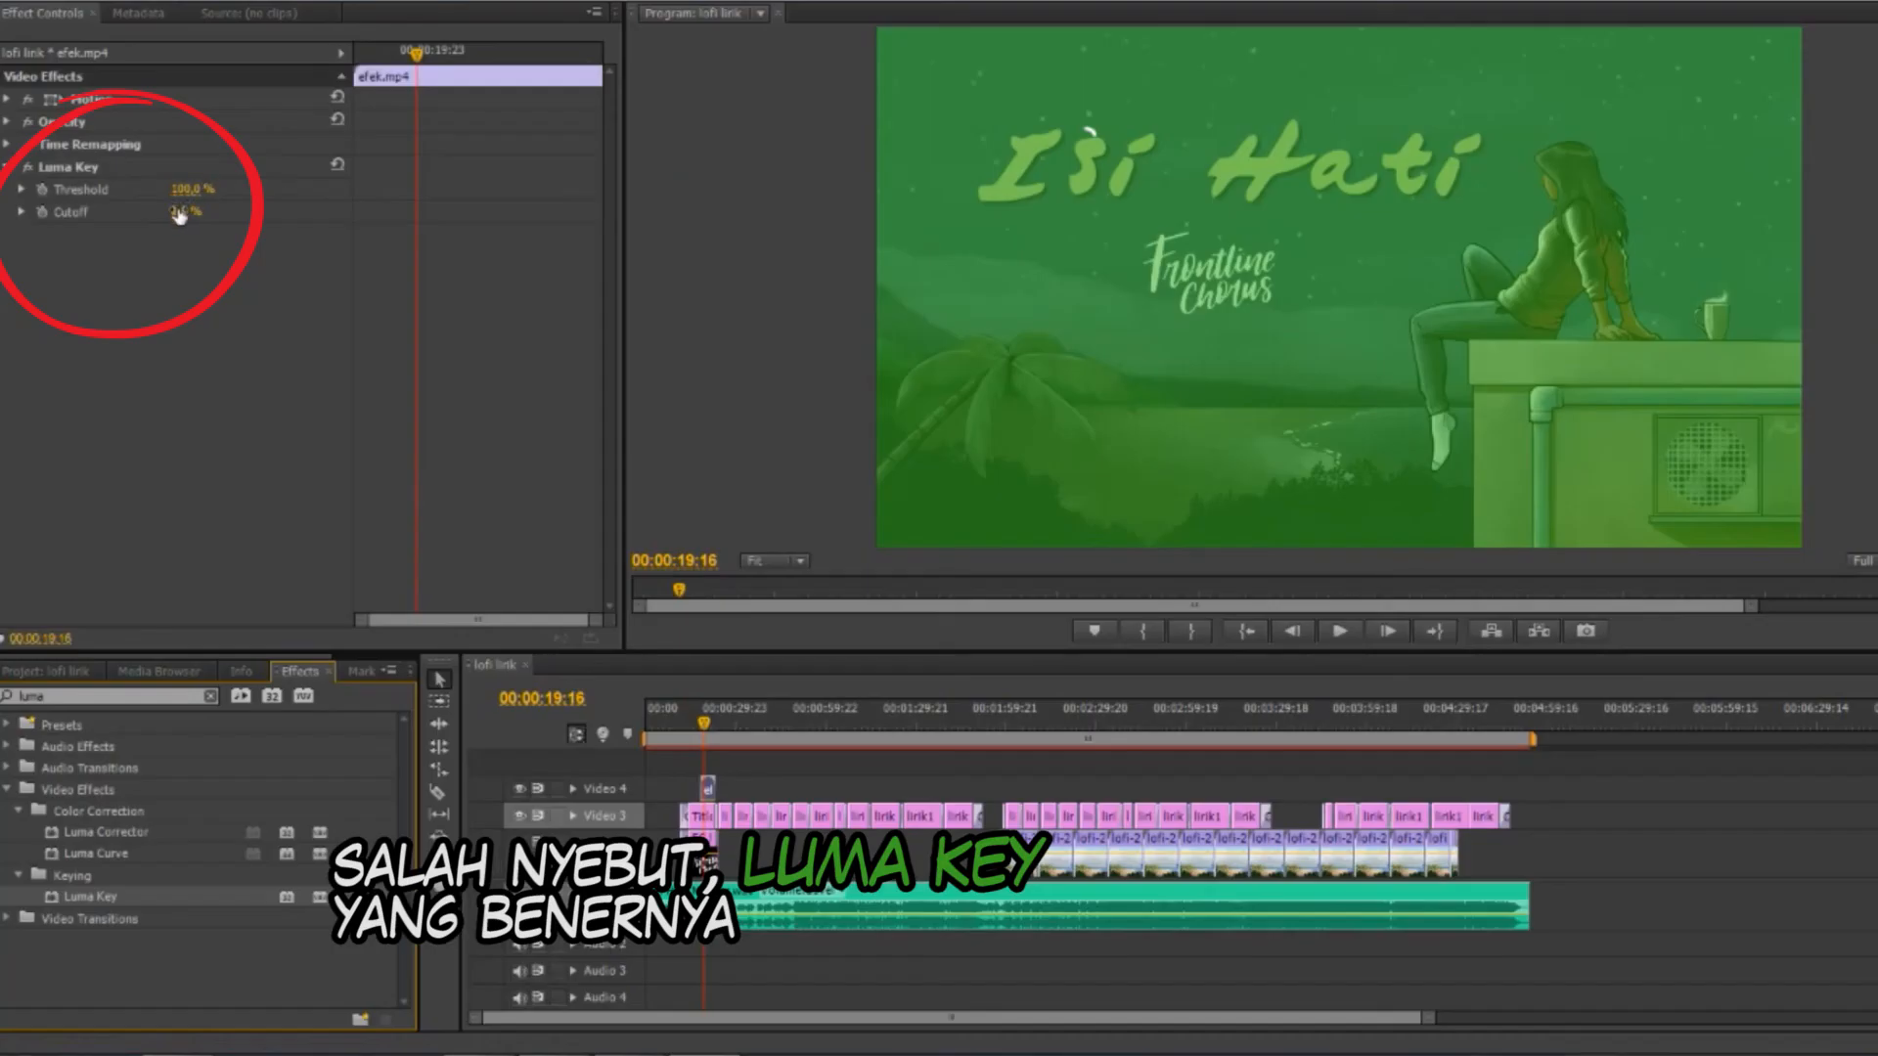
{"action": "left_click_drag", "start_coordinate": [183, 189], "coordinate": [235, 212]}
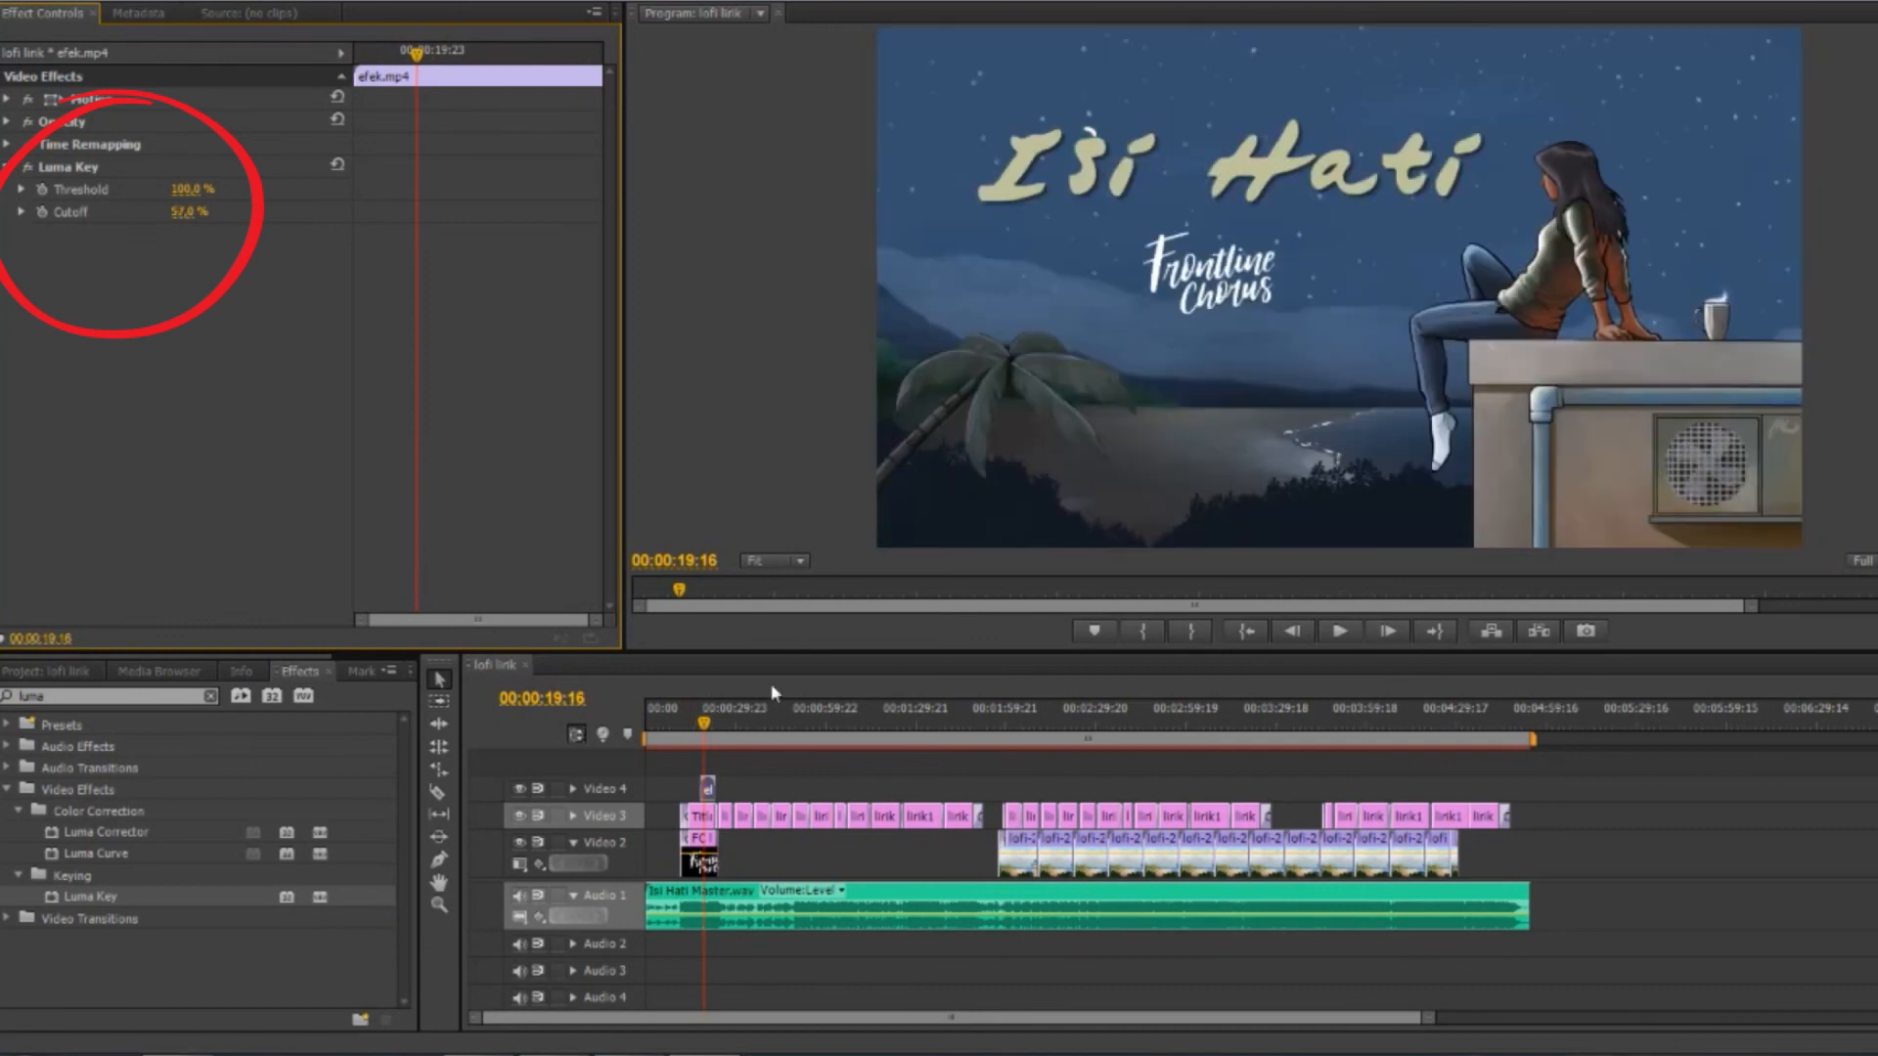
Shift efek.mp4 slightly on Video 4, set its horizontal position to 995, and preview the glint against the title lettering
{"action": "scroll", "coordinate": [685, 731], "scroll_direction": "up", "scroll_amount": 4}
{"action": "scroll", "coordinate": [684, 731], "scroll_direction": "up", "scroll_amount": 4}
{"action": "left_click_drag", "start_coordinate": [844, 789], "coordinate": [831, 790]}
{"action": "left_click_drag", "start_coordinate": [876, 748], "coordinate": [812, 751]}
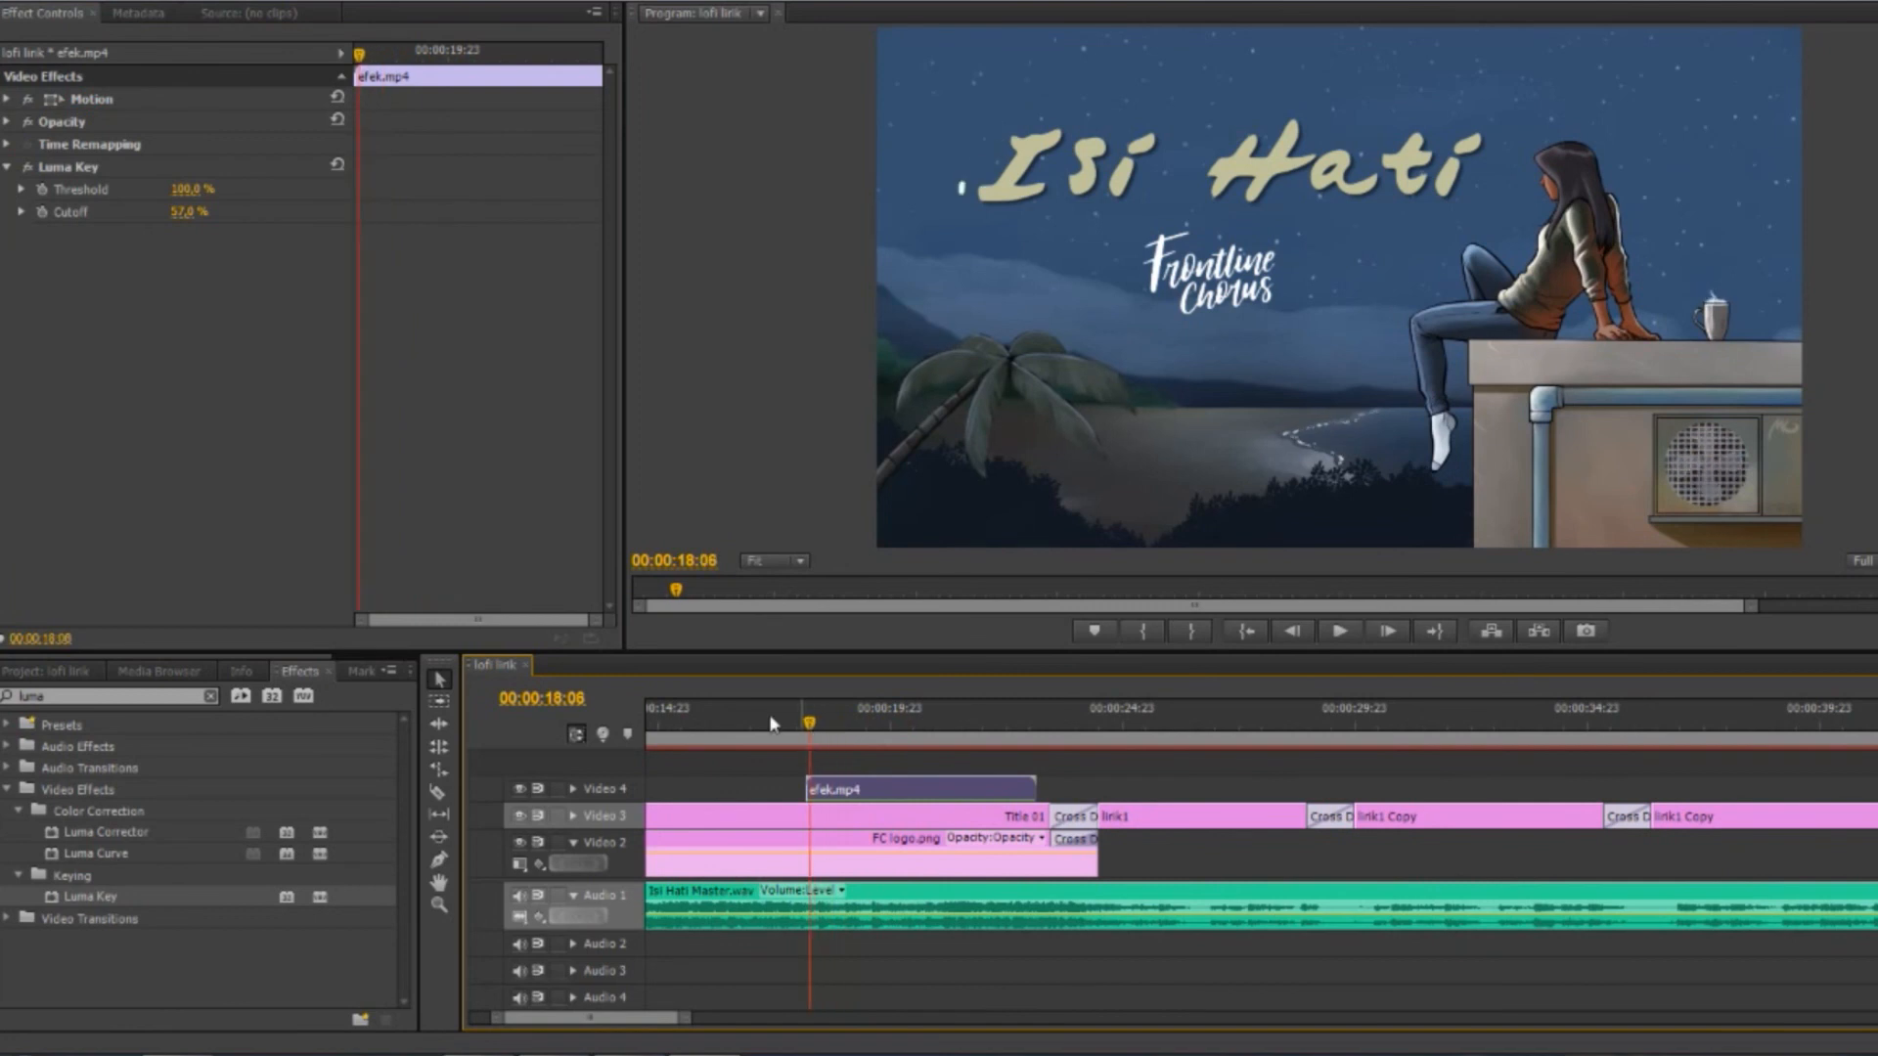
{"action": "left_click", "coordinate": [7, 99]}
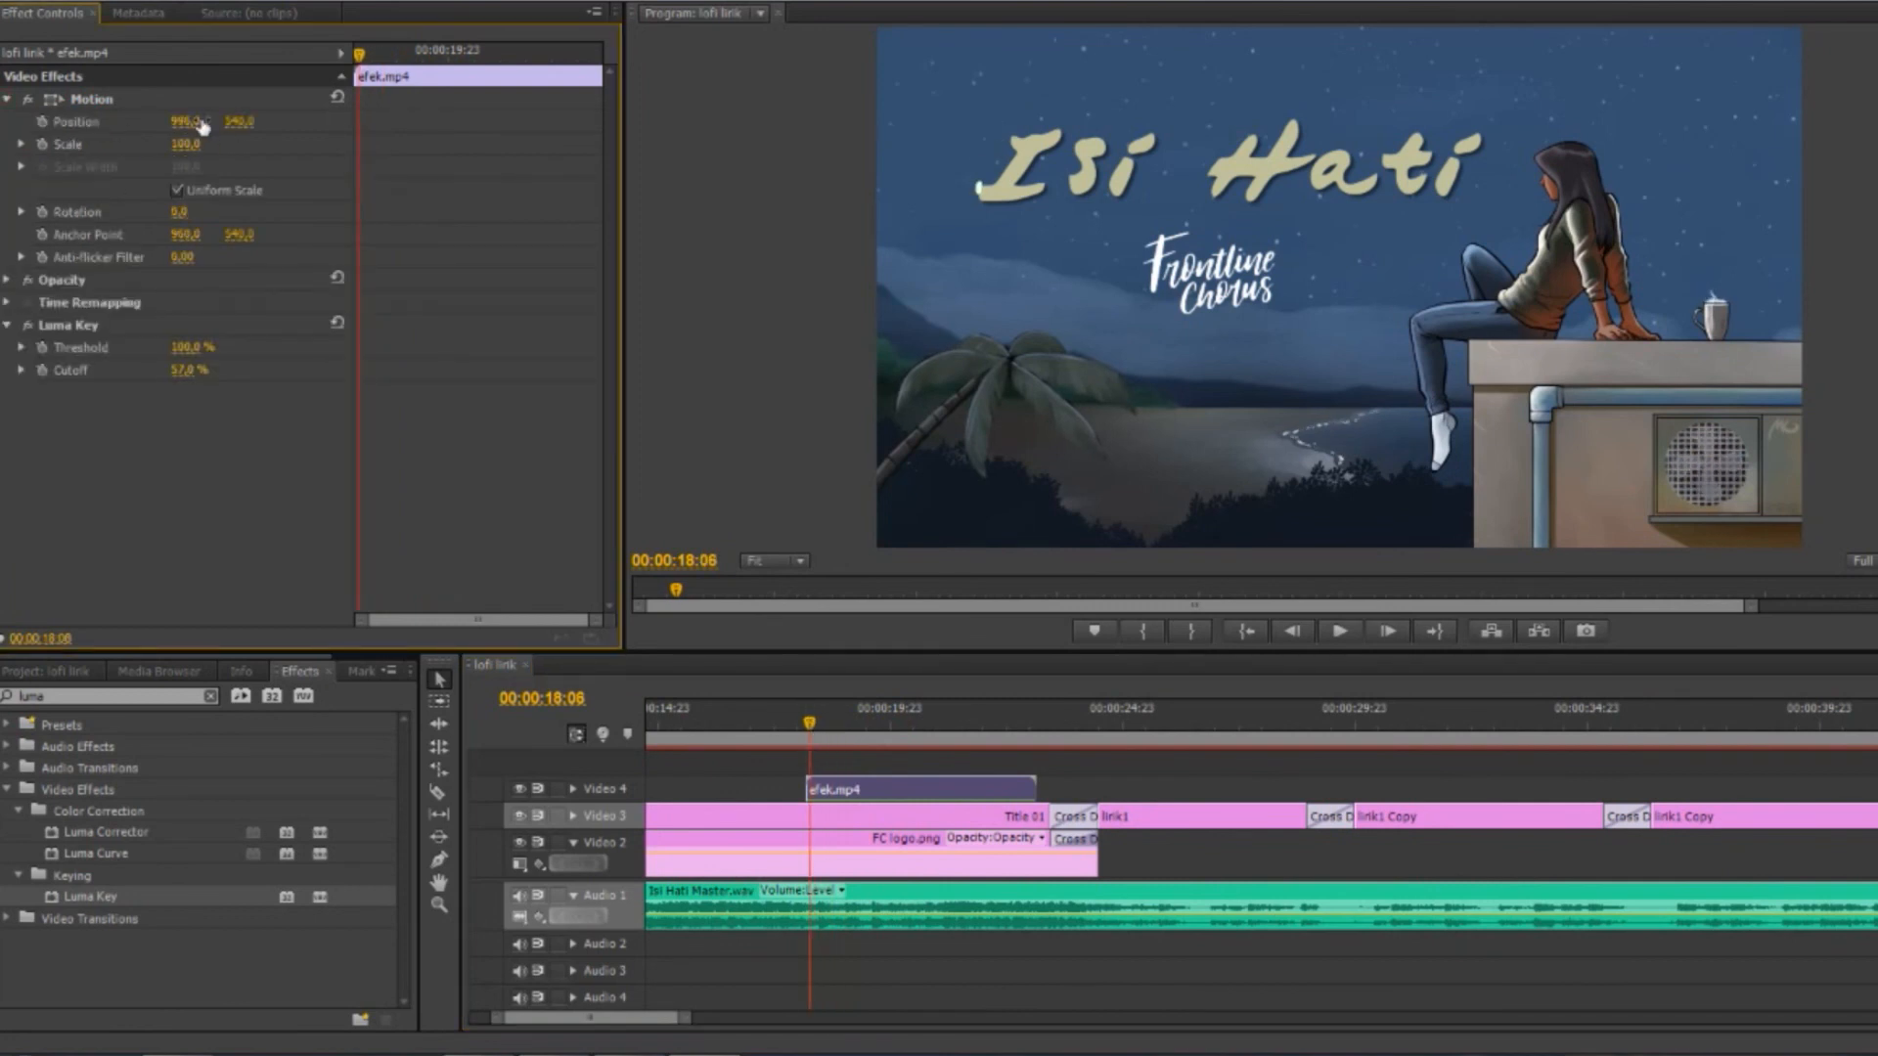
{"action": "key", "text": "space"}
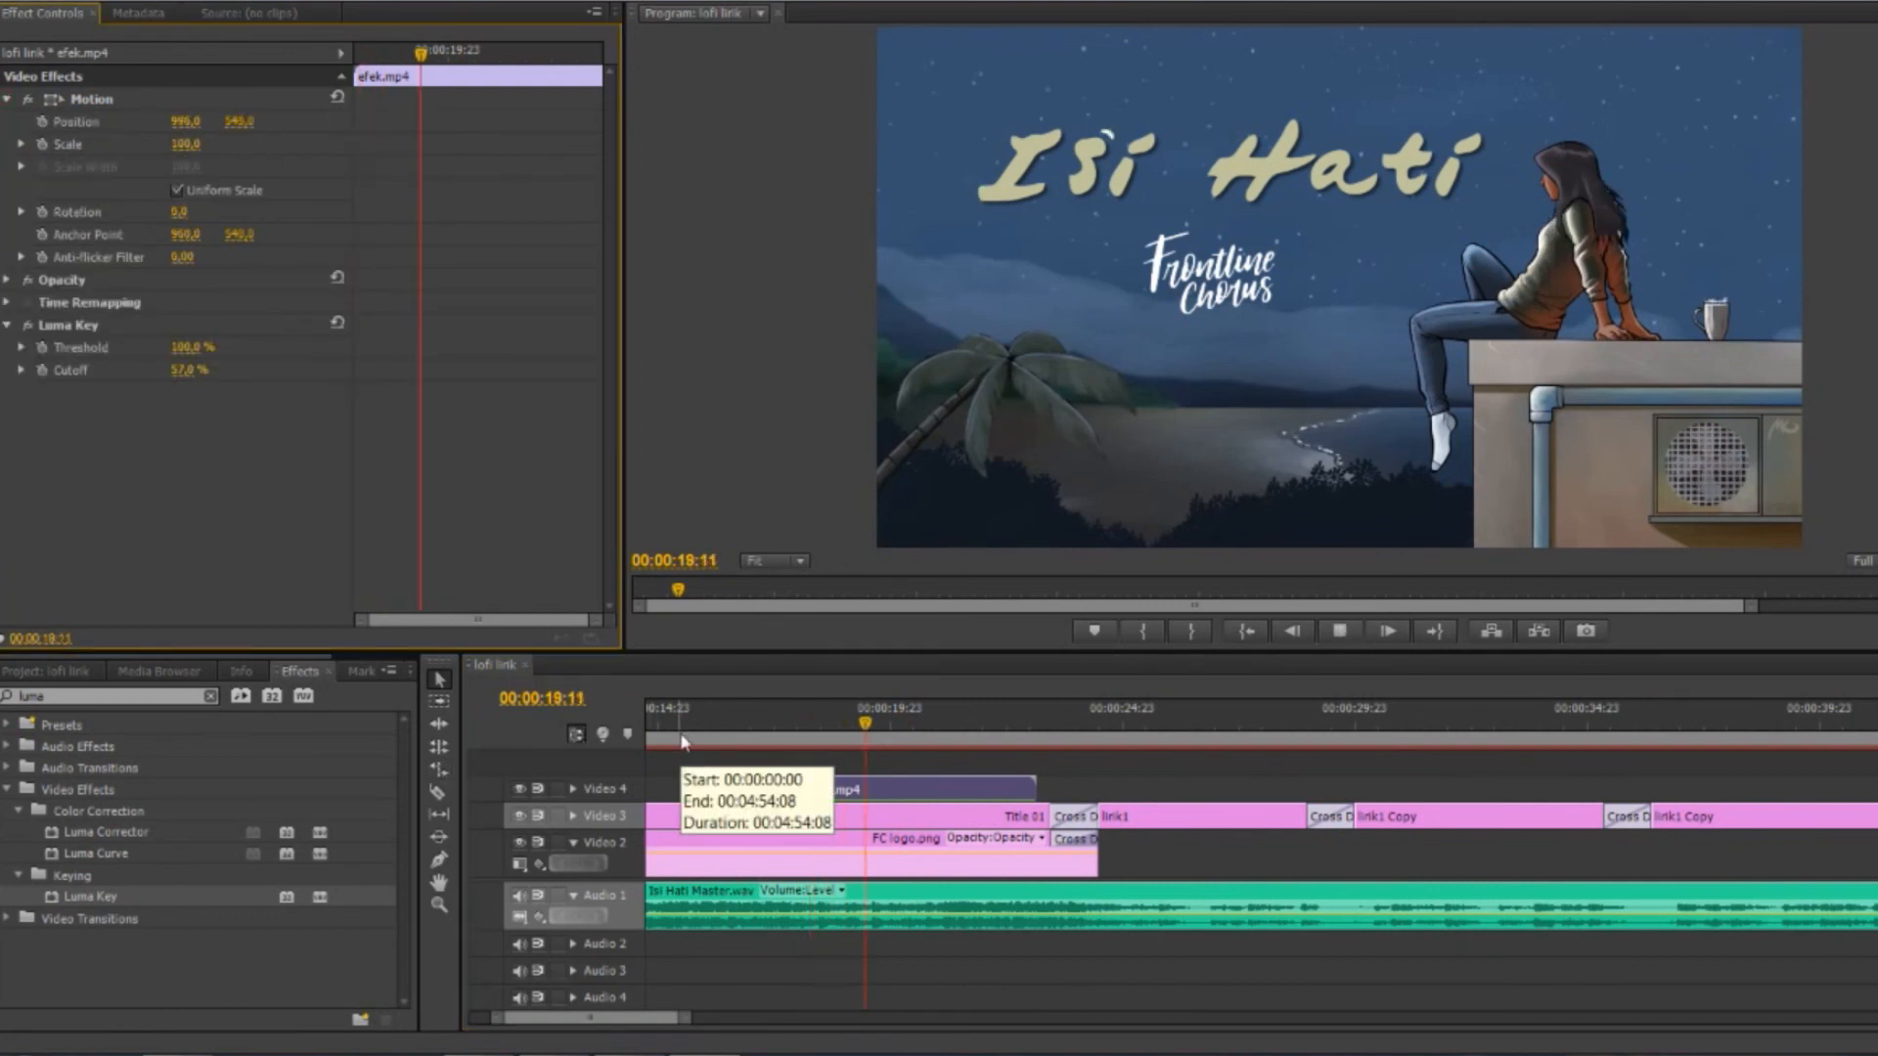
{"action": "left_click_drag", "start_coordinate": [1029, 741], "coordinate": [834, 738]}
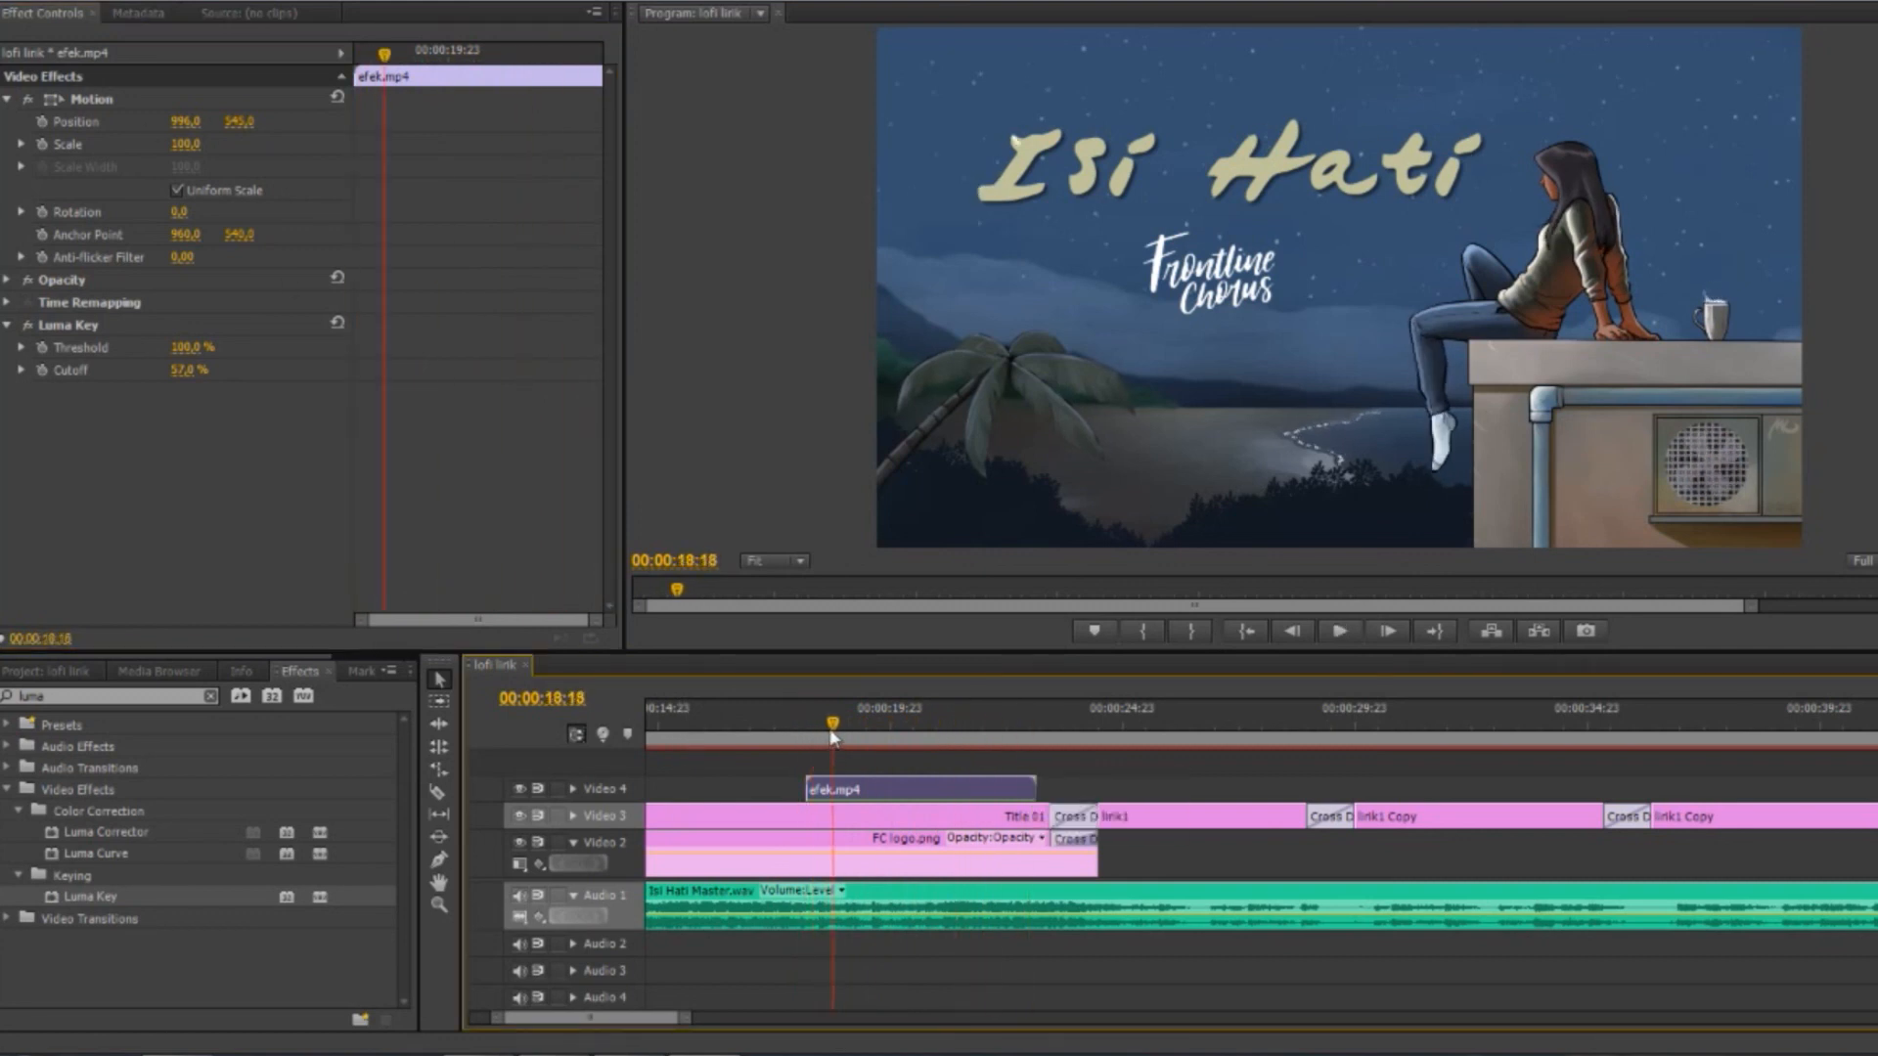
Scale efek.mp4 to 92 and reposition it to about 940, 533 so the glint follows the lettering, and preview the result
{"action": "left_click_drag", "start_coordinate": [181, 143], "coordinate": [1043, 150]}
{"action": "left_click_drag", "start_coordinate": [387, 59], "coordinate": [225, 96]}
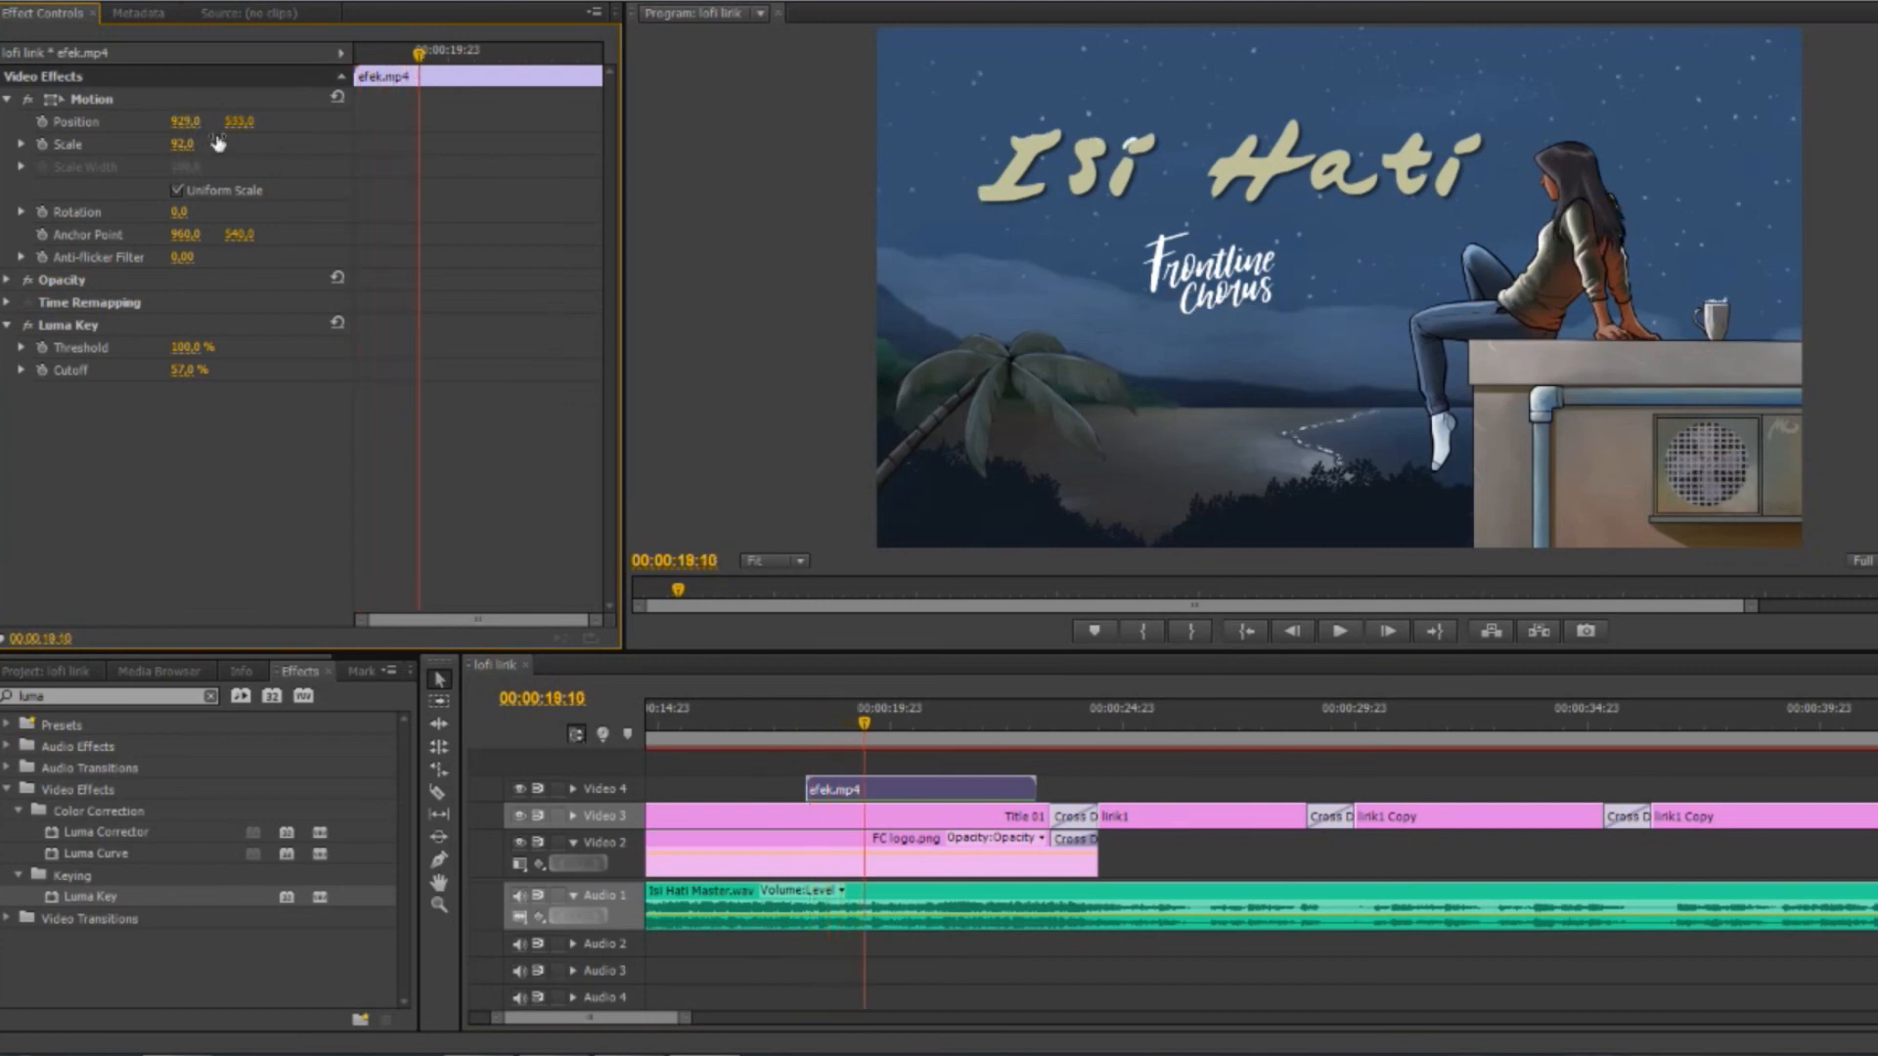
{"action": "left_click_drag", "start_coordinate": [417, 59], "coordinate": [608, 63]}
{"action": "left_click_drag", "start_coordinate": [1038, 716], "coordinate": [769, 706]}
{"action": "key", "text": "space"}
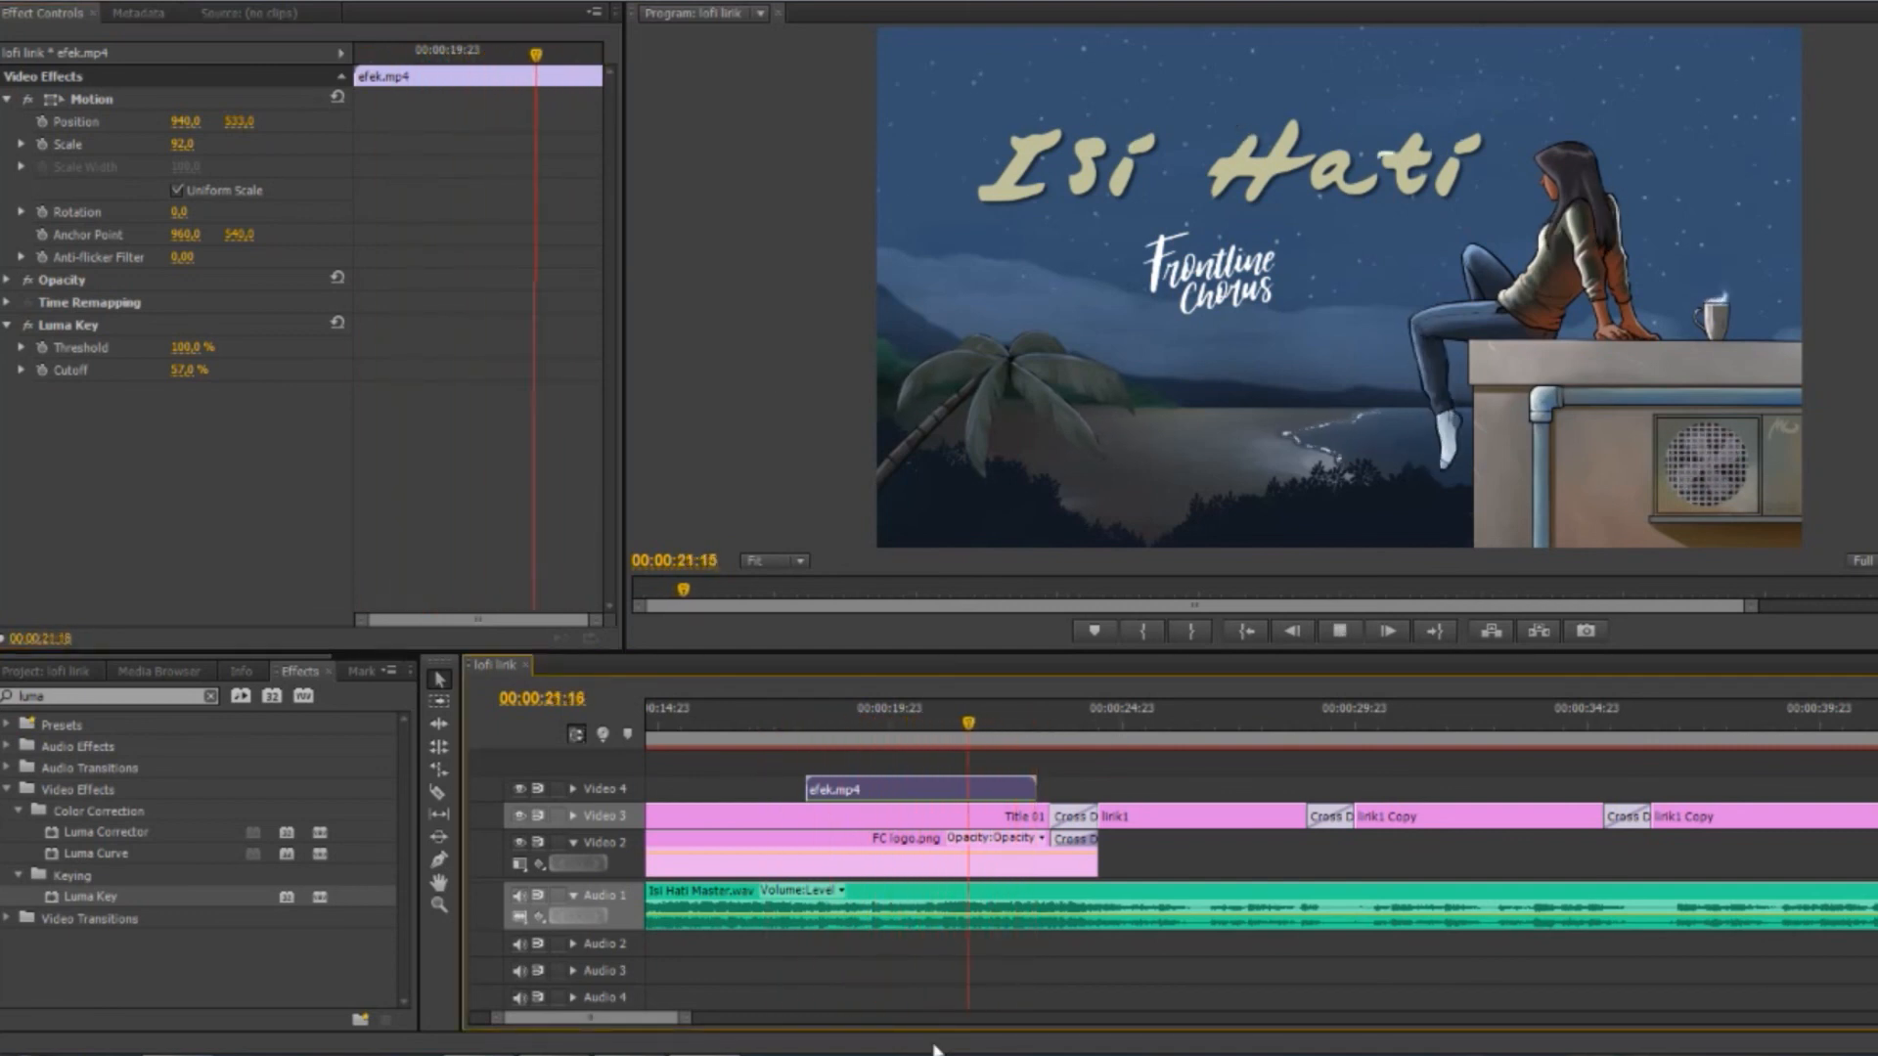
{"action": "key", "text": "space"}
Move efek.mp4 about one second earlier on Video 4 and play the title section
{"action": "left_click_drag", "start_coordinate": [1113, 724], "coordinate": [722, 719]}
{"action": "left_click_drag", "start_coordinate": [885, 791], "coordinate": [853, 791]}
{"action": "left_click_drag", "start_coordinate": [724, 724], "coordinate": [931, 702]}
{"action": "left_click_drag", "start_coordinate": [1116, 792], "coordinate": [1102, 792]}
{"action": "key", "text": "space"}
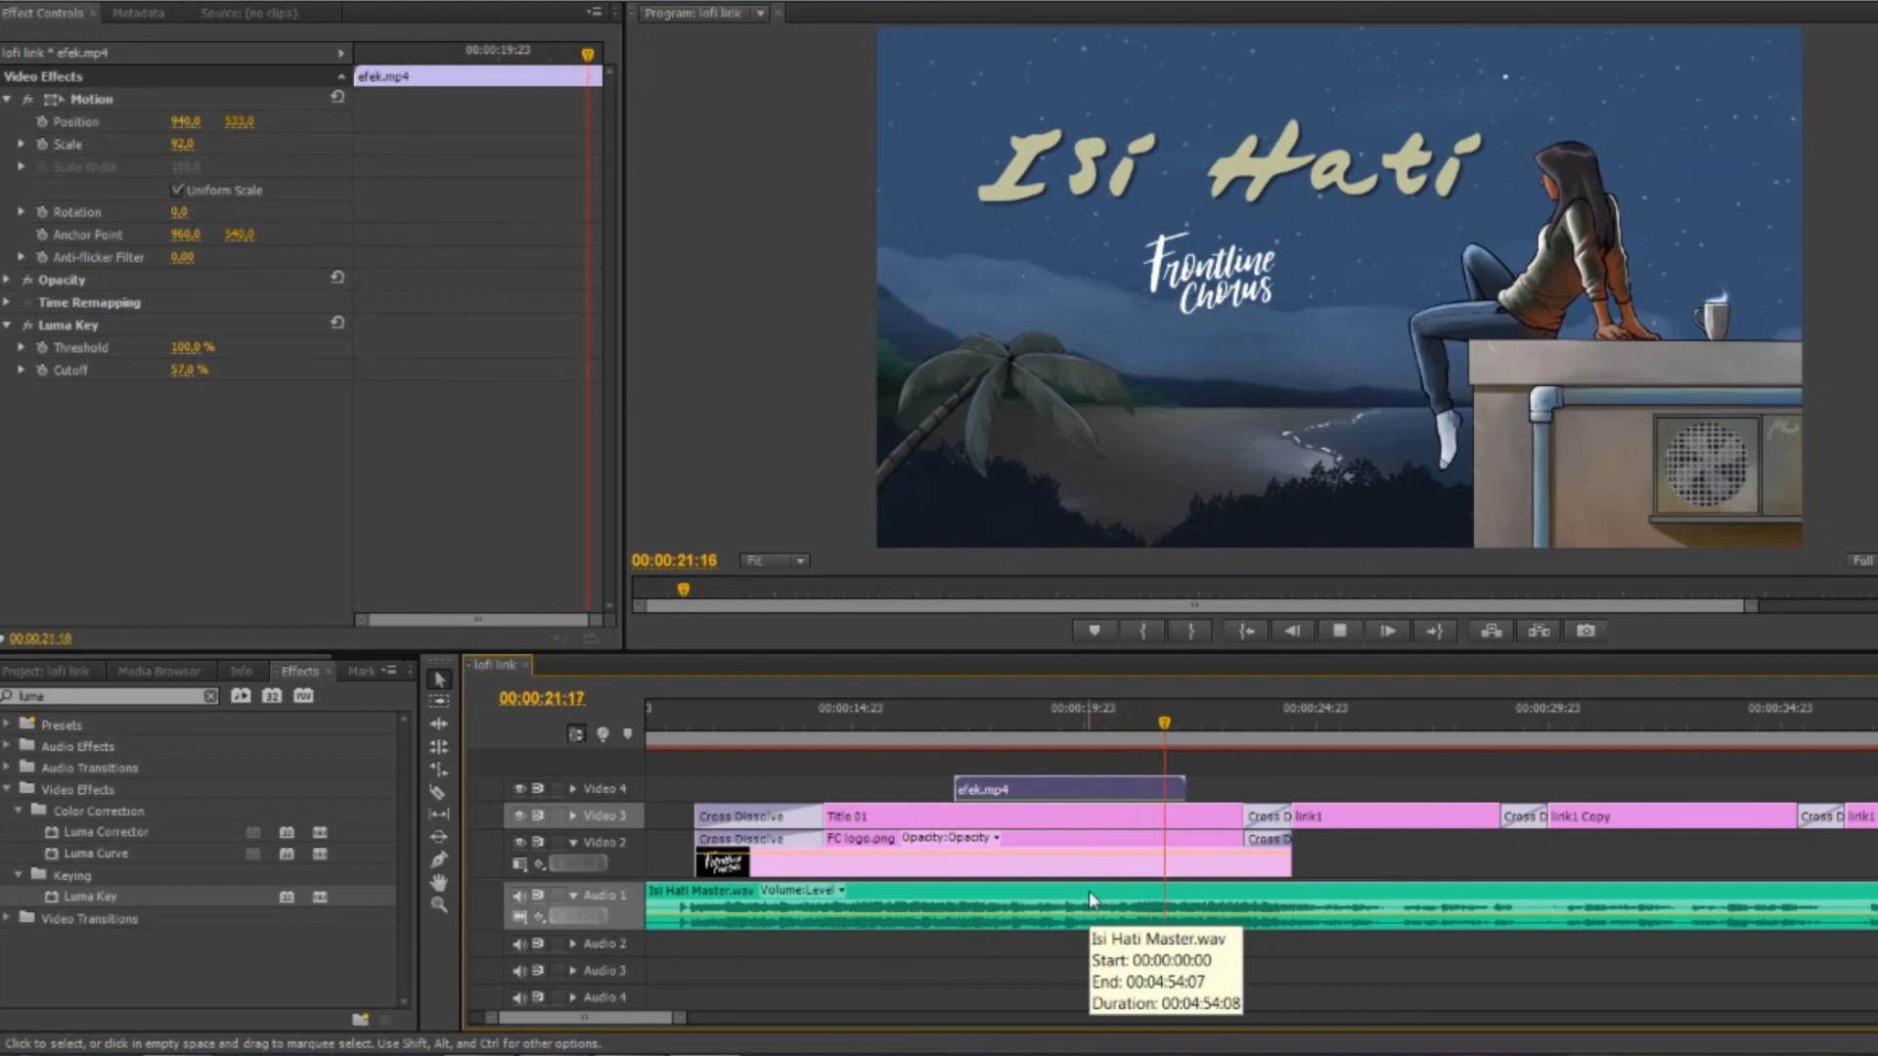
{"action": "key", "text": "space"}
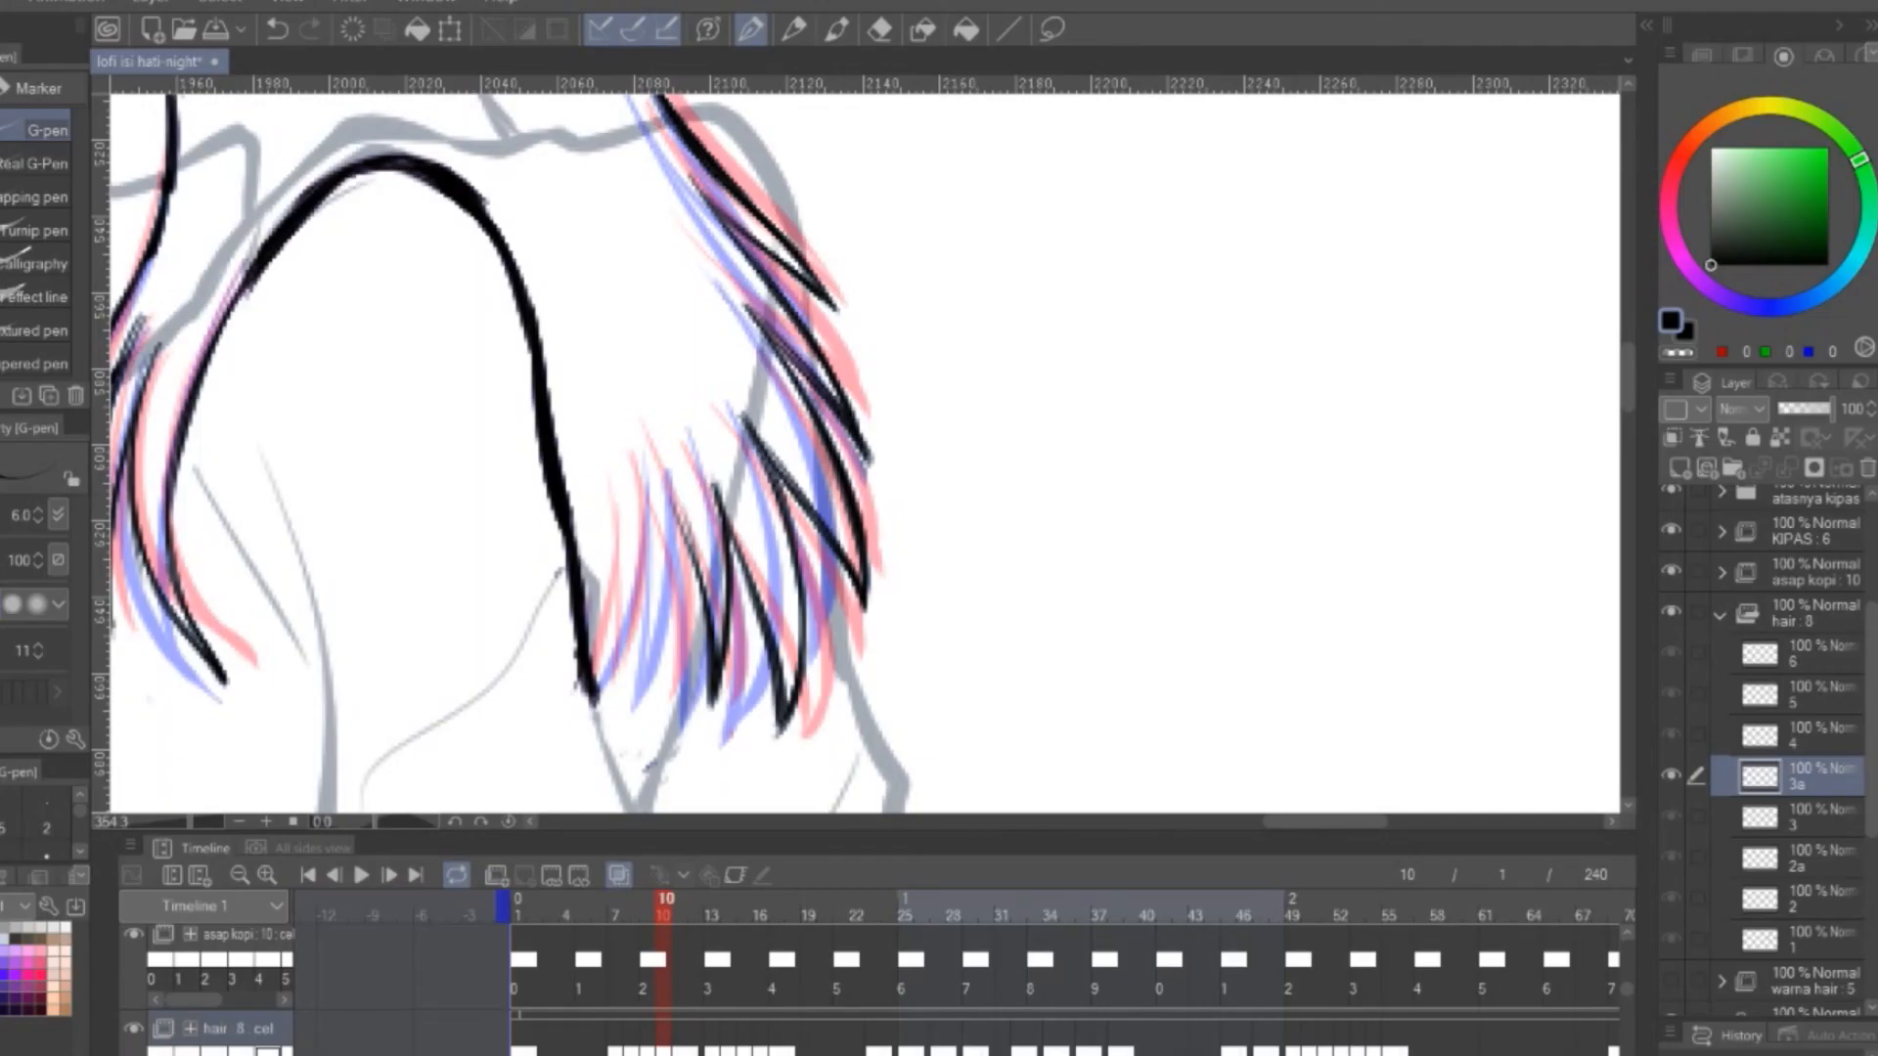
Switch to the lofi isi hati-night document in Clip Studio Paint and ink hair strands on the girl's hair animation
{"action": "left_click_drag", "start_coordinate": [820, 513], "coordinate": [753, 729]}
{"action": "left_click_drag", "start_coordinate": [770, 519], "coordinate": [729, 719]}
{"action": "scroll", "coordinate": [777, 649], "scroll_direction": "down", "scroll_amount": 3}
{"action": "left_click_drag", "start_coordinate": [978, 391], "coordinate": [812, 509]}
{"action": "left_click", "coordinate": [1720, 615]}
{"action": "left_click", "coordinate": [1719, 615]}
{"action": "left_click_drag", "start_coordinate": [782, 440], "coordinate": [846, 440]}
Duplicate hair cel 4 as in-between cel 4a and assign it to frame 12 of the hair track
{"action": "left_click_drag", "start_coordinate": [1394, 834], "coordinate": [1393, 646]}
{"action": "left_click", "coordinate": [696, 866]}
{"action": "left_click_drag", "start_coordinate": [1809, 735], "coordinate": [1682, 470]}
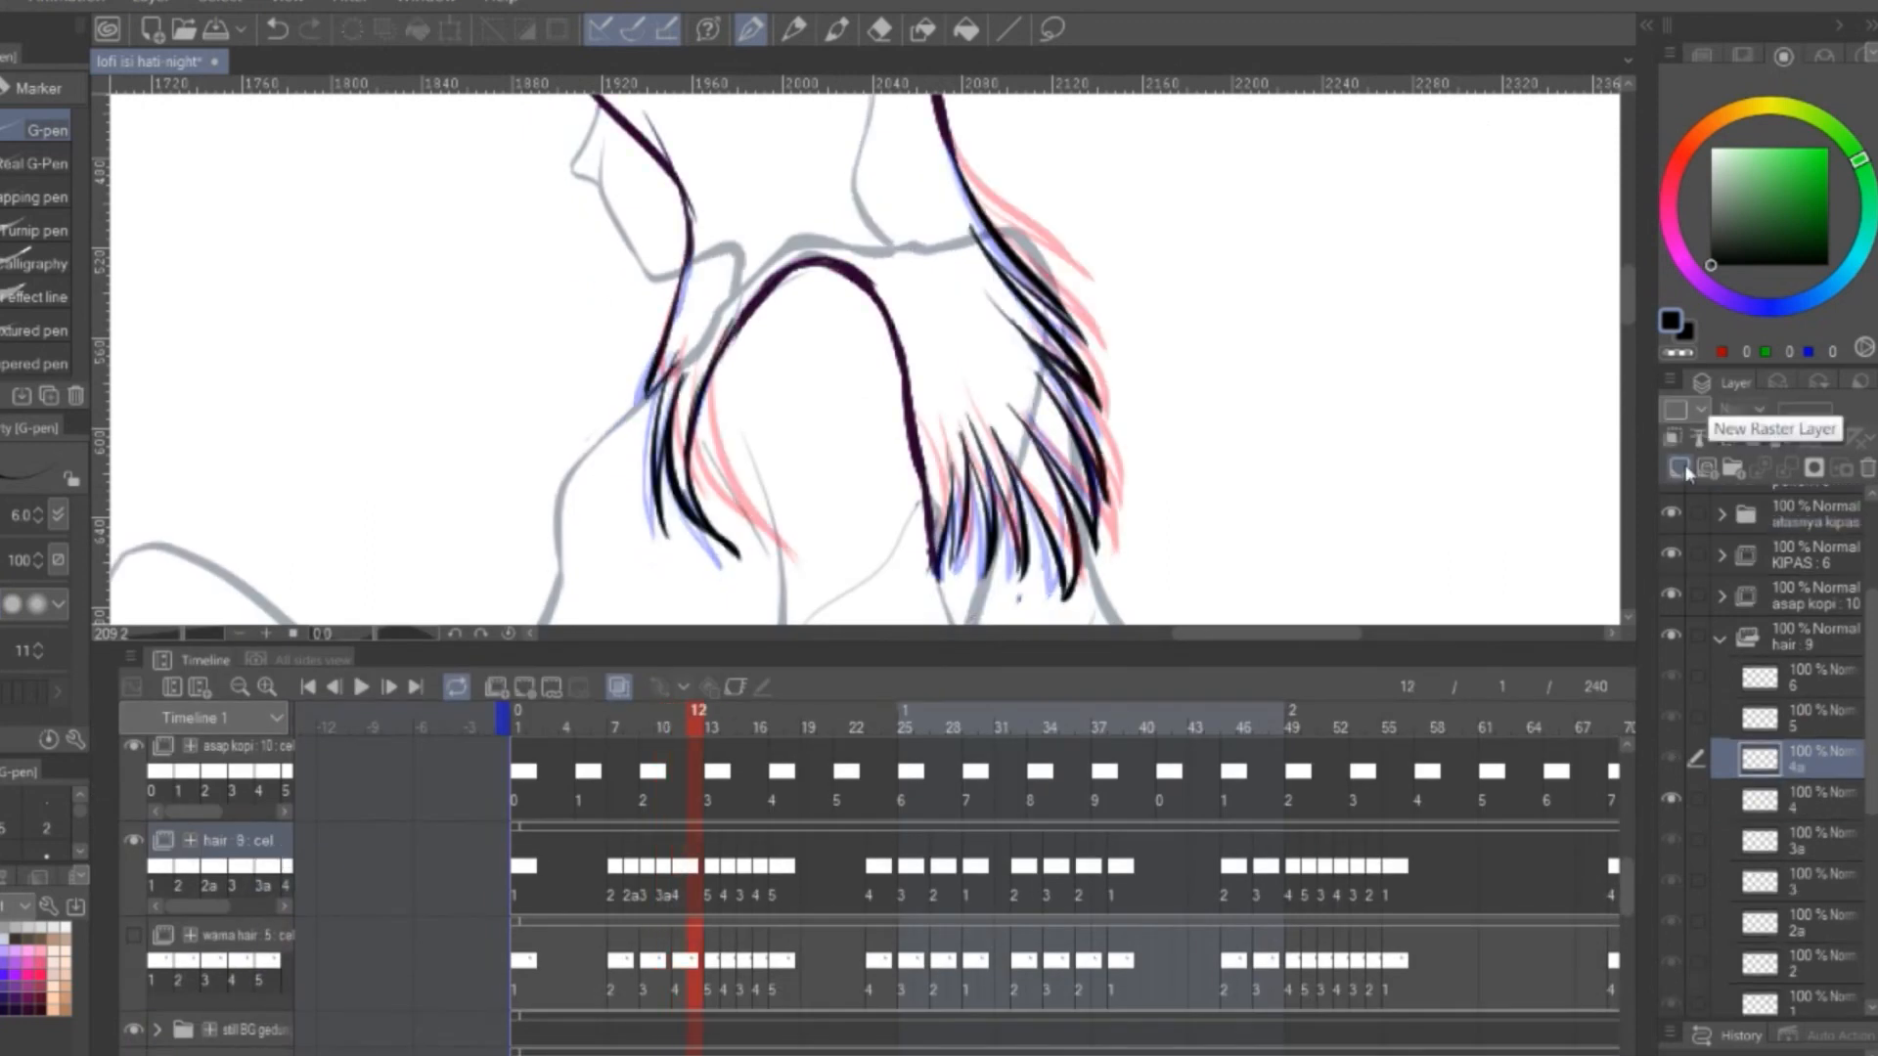
{"action": "right_click", "coordinate": [695, 866]}
{"action": "left_click", "coordinate": [743, 469]}
{"action": "left_click_drag", "start_coordinate": [1447, 644], "coordinate": [1446, 943]}
Erase the copied hair tips on cel 4a and ink new in-between strands in front of the girl's shoulder
{"action": "key", "text": "e"}
{"action": "mouse_move", "coordinate": [929, 587]}
{"action": "left_mouse_down"}
{"action": "mouse_move", "coordinate": [1005, 705]}
{"action": "mouse_move", "coordinate": [997, 357]}
{"action": "left_mouse_up"}
{"action": "scroll", "coordinate": [1115, 411], "scroll_direction": "up", "scroll_amount": 2}
{"action": "key", "text": "p"}
{"action": "mouse_move", "coordinate": [571, 406]}
{"action": "left_mouse_down"}
{"action": "mouse_move", "coordinate": [547, 511]}
{"action": "mouse_move", "coordinate": [578, 469]}
{"action": "left_mouse_up"}
{"action": "left_click_drag", "start_coordinate": [565, 502], "coordinate": [568, 665]}
{"action": "left_click_drag", "start_coordinate": [587, 499], "coordinate": [604, 640]}
{"action": "key", "text": "ctrl+z"}
{"action": "left_click_drag", "start_coordinate": [610, 555], "coordinate": [650, 714]}
{"action": "key", "text": "e"}
{"action": "key", "text": "p"}
{"action": "left_click_drag", "start_coordinate": [1040, 345], "coordinate": [960, 461]}
{"action": "mouse_move", "coordinate": [829, 352]}
{"action": "left_mouse_down"}
{"action": "mouse_move", "coordinate": [917, 455]}
{"action": "mouse_move", "coordinate": [1008, 652]}
{"action": "left_mouse_up"}
{"action": "left_click_drag", "start_coordinate": [931, 596], "coordinate": [1022, 731]}
{"action": "key", "text": "ctrl+z"}
{"action": "key", "text": "ctrl+z"}
{"action": "key", "text": "ctrl+z"}
{"action": "key", "text": "ctrl+z"}
{"action": "key", "text": "ctrl+z"}
Ink the remaining in-between strands along the tips of the girl's back hair on cel 4a
{"action": "mouse_move", "coordinate": [997, 529]}
{"action": "left_mouse_down"}
{"action": "mouse_move", "coordinate": [877, 449]}
{"action": "mouse_move", "coordinate": [1009, 592]}
{"action": "left_mouse_up"}
{"action": "left_click_drag", "start_coordinate": [881, 487], "coordinate": [1006, 655]}
{"action": "left_click_drag", "start_coordinate": [912, 564], "coordinate": [1024, 749]}
{"action": "left_click_drag", "start_coordinate": [904, 656], "coordinate": [1011, 824]}
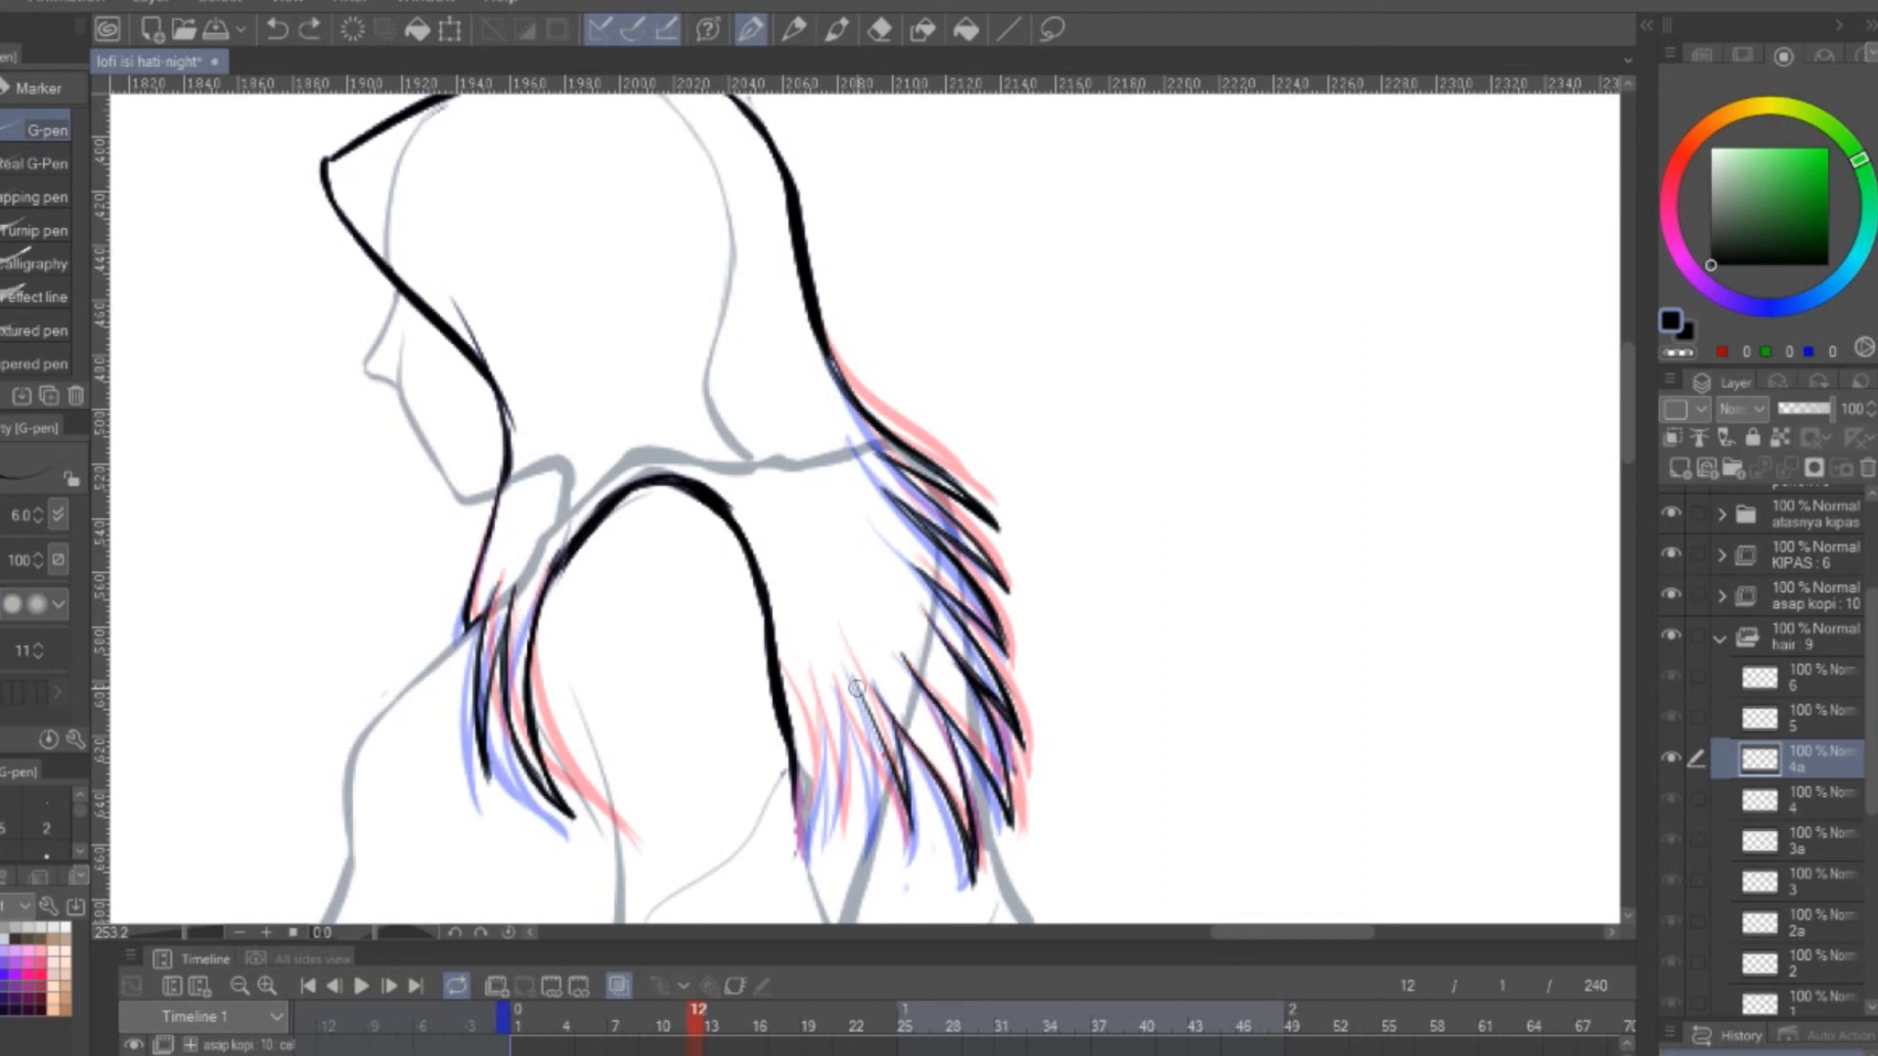
{"action": "left_click_drag", "start_coordinate": [862, 682], "coordinate": [908, 843]}
{"action": "left_click_drag", "start_coordinate": [847, 675], "coordinate": [839, 850]}
{"action": "scroll", "coordinate": [1141, 484], "scroll_direction": "down", "scroll_amount": 3}
{"action": "left_click_drag", "start_coordinate": [850, 944], "coordinate": [831, 898]}
Close the hair folder, show and expand the warna hair folder, and select its color cel 2a
{"action": "left_click", "coordinate": [1719, 641]}
{"action": "left_click", "coordinate": [1809, 760]}
{"action": "left_click", "coordinate": [1831, 408]}
{"action": "left_click", "coordinate": [1671, 759]}
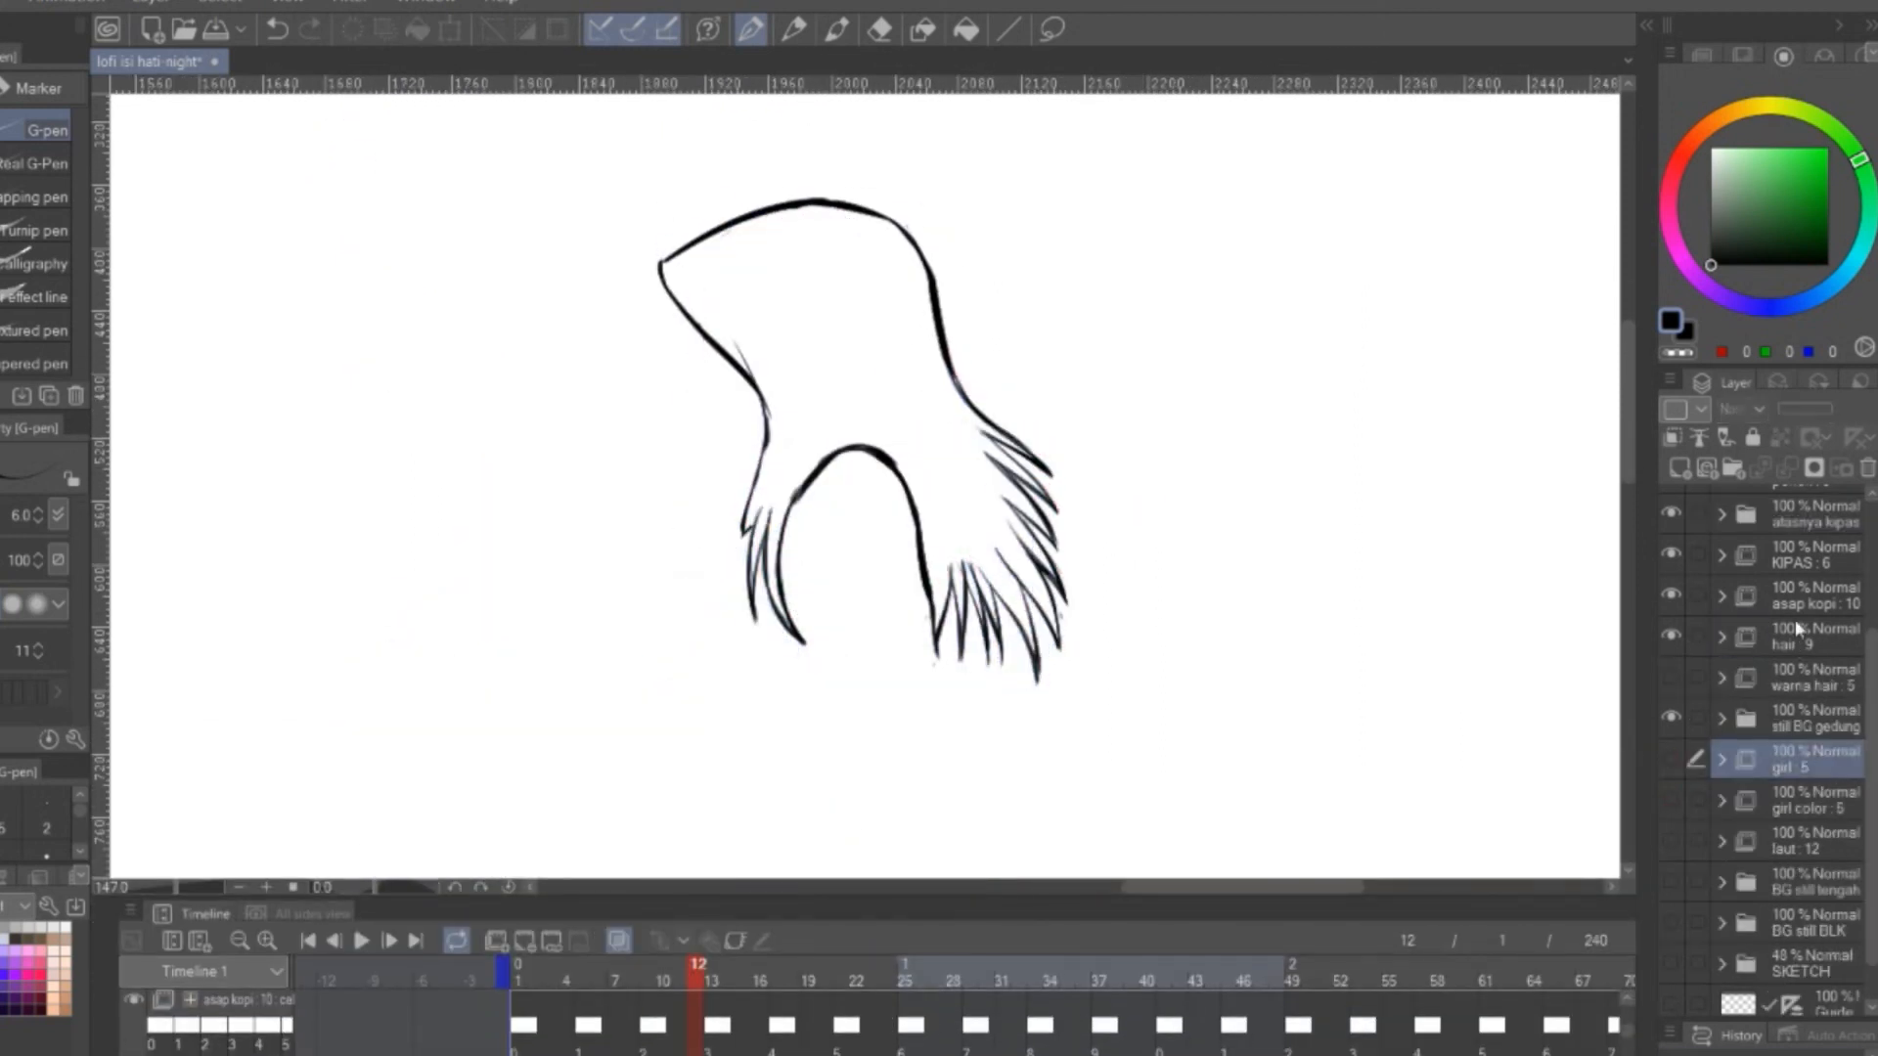
{"action": "left_click", "coordinate": [1672, 677]}
{"action": "left_click", "coordinate": [1721, 679]}
{"action": "left_click", "coordinate": [1721, 638]}
{"action": "scroll", "coordinate": [1837, 855], "scroll_direction": "down", "scroll_amount": 4}
{"action": "left_click", "coordinate": [1838, 861]}
{"action": "left_click_drag", "start_coordinate": [1241, 900], "coordinate": [1241, 669]}
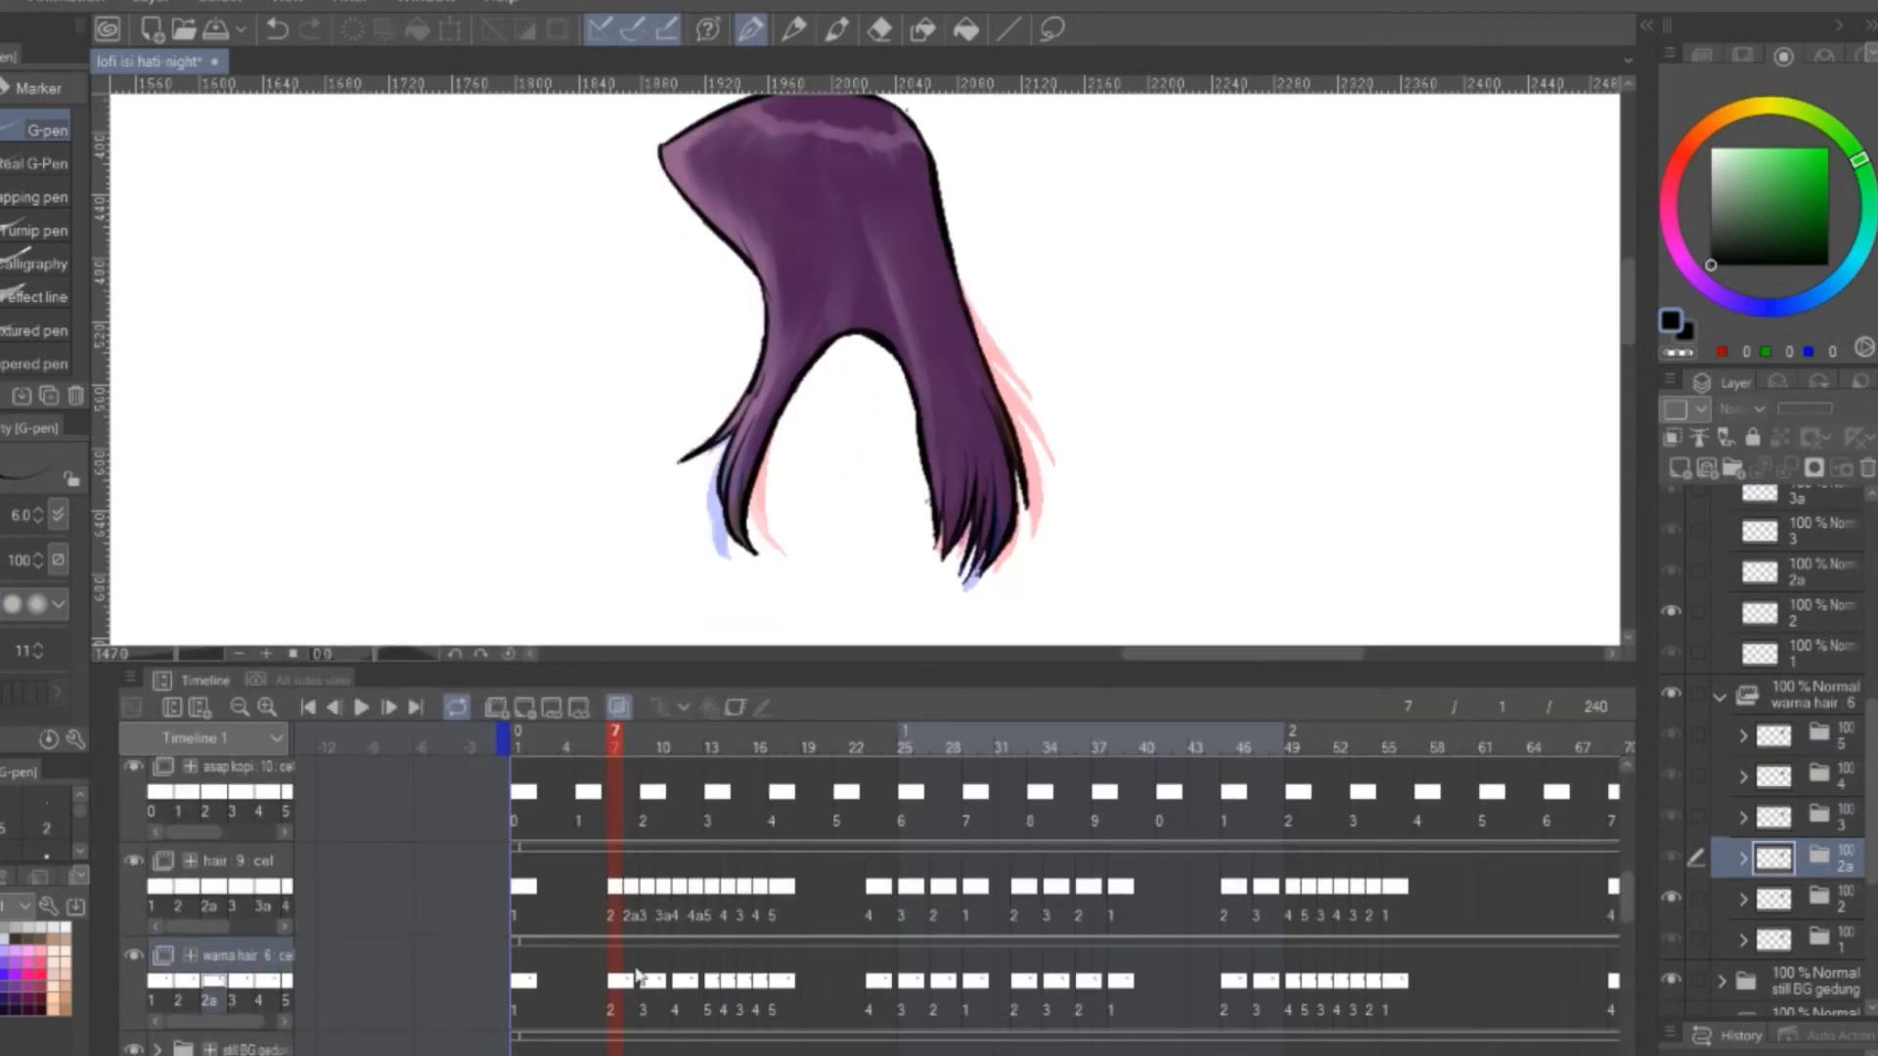
Assign color cel 2a to frame 8 of the warna hair track and erase the excess fill around the hair tips
{"action": "right_click", "coordinate": [628, 981]}
{"action": "left_click", "coordinate": [744, 704]}
{"action": "left_click", "coordinate": [619, 707]}
{"action": "left_click", "coordinate": [1741, 860]}
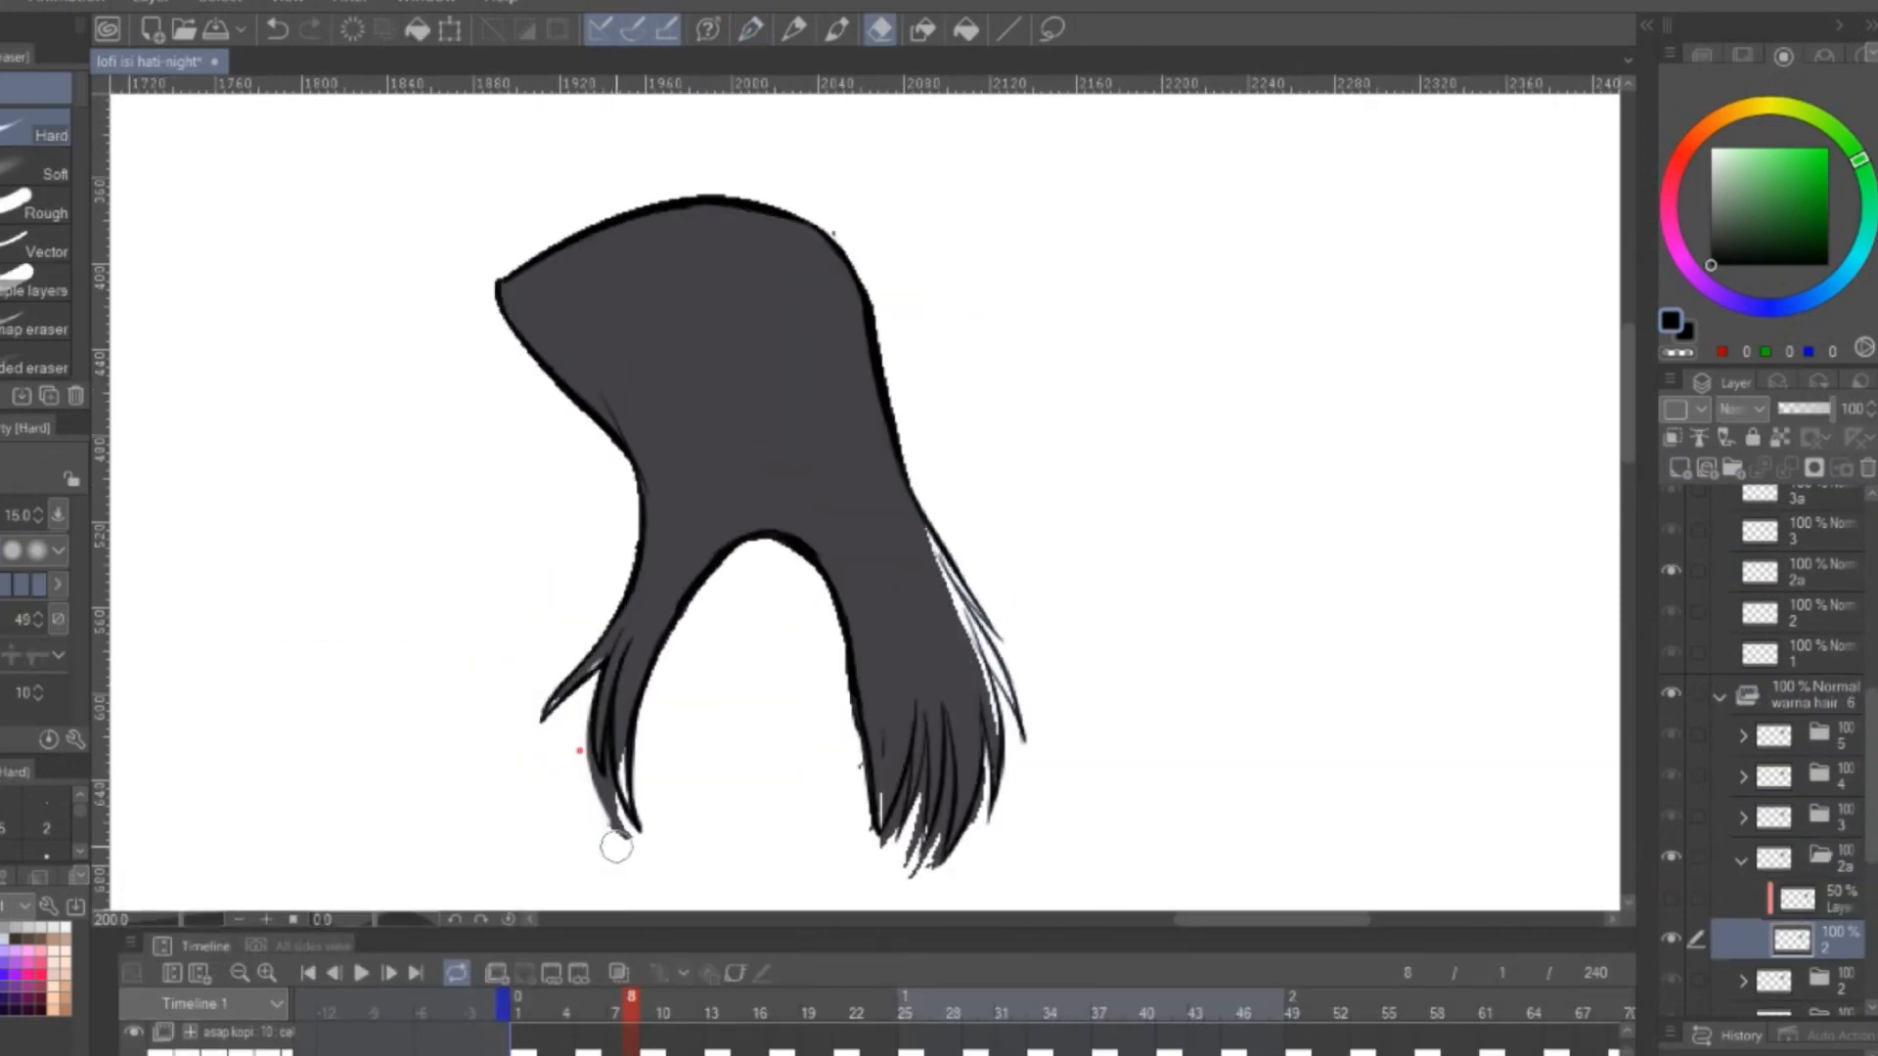
{"action": "left_click_drag", "start_coordinate": [912, 723], "coordinate": [917, 714]}
{"action": "scroll", "coordinate": [917, 714], "scroll_direction": "up", "scroll_amount": 3}
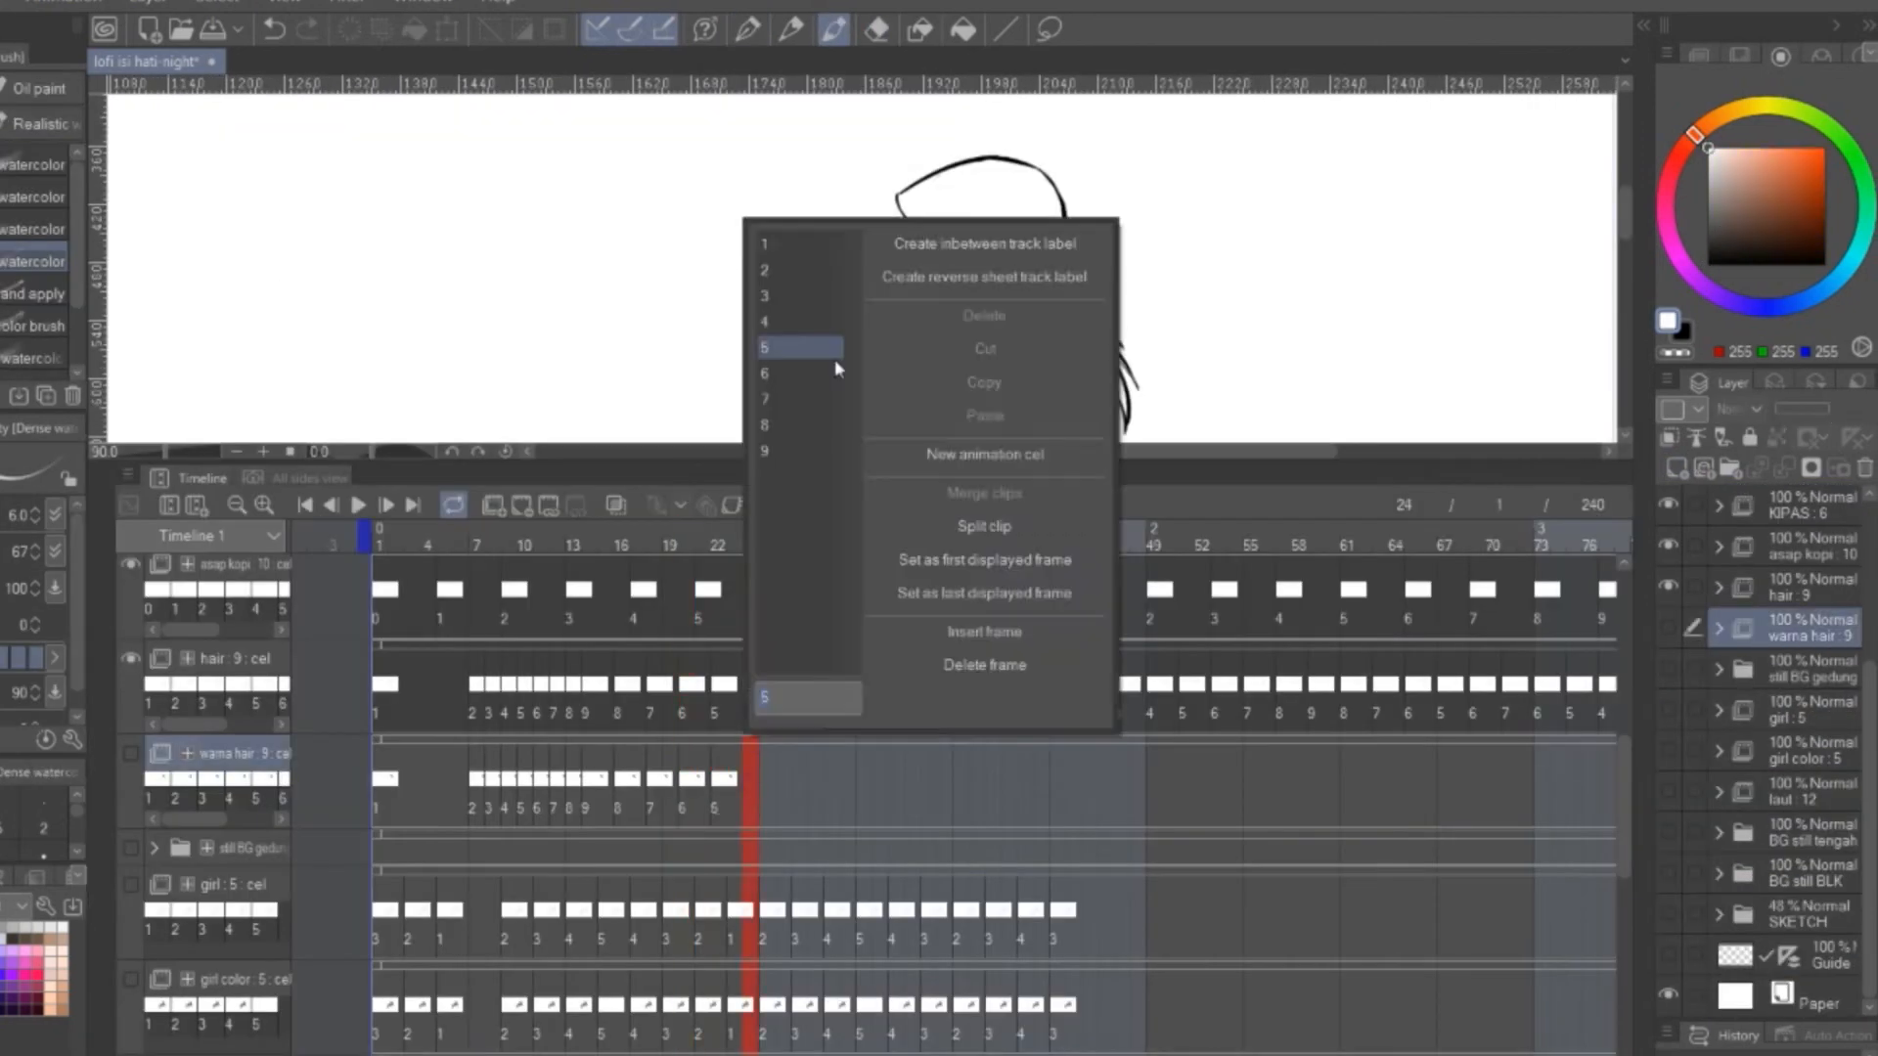
Assign cels 6, 7, 8 and 9 to frames 28, 30, 32 and 34 of the warna hair track
{"action": "left_click", "coordinate": [890, 375]}
{"action": "right_click", "coordinate": [848, 782]}
{"action": "left_click", "coordinate": [904, 399]}
{"action": "right_click", "coordinate": [880, 783]}
{"action": "left_click", "coordinate": [934, 425]}
{"action": "right_click", "coordinate": [912, 789]}
{"action": "left_click", "coordinate": [963, 450]}
Continue the warna hair track from frame 37 to frame 61, matching the cel numbers of the hair track
{"action": "right_click", "coordinate": [961, 782]}
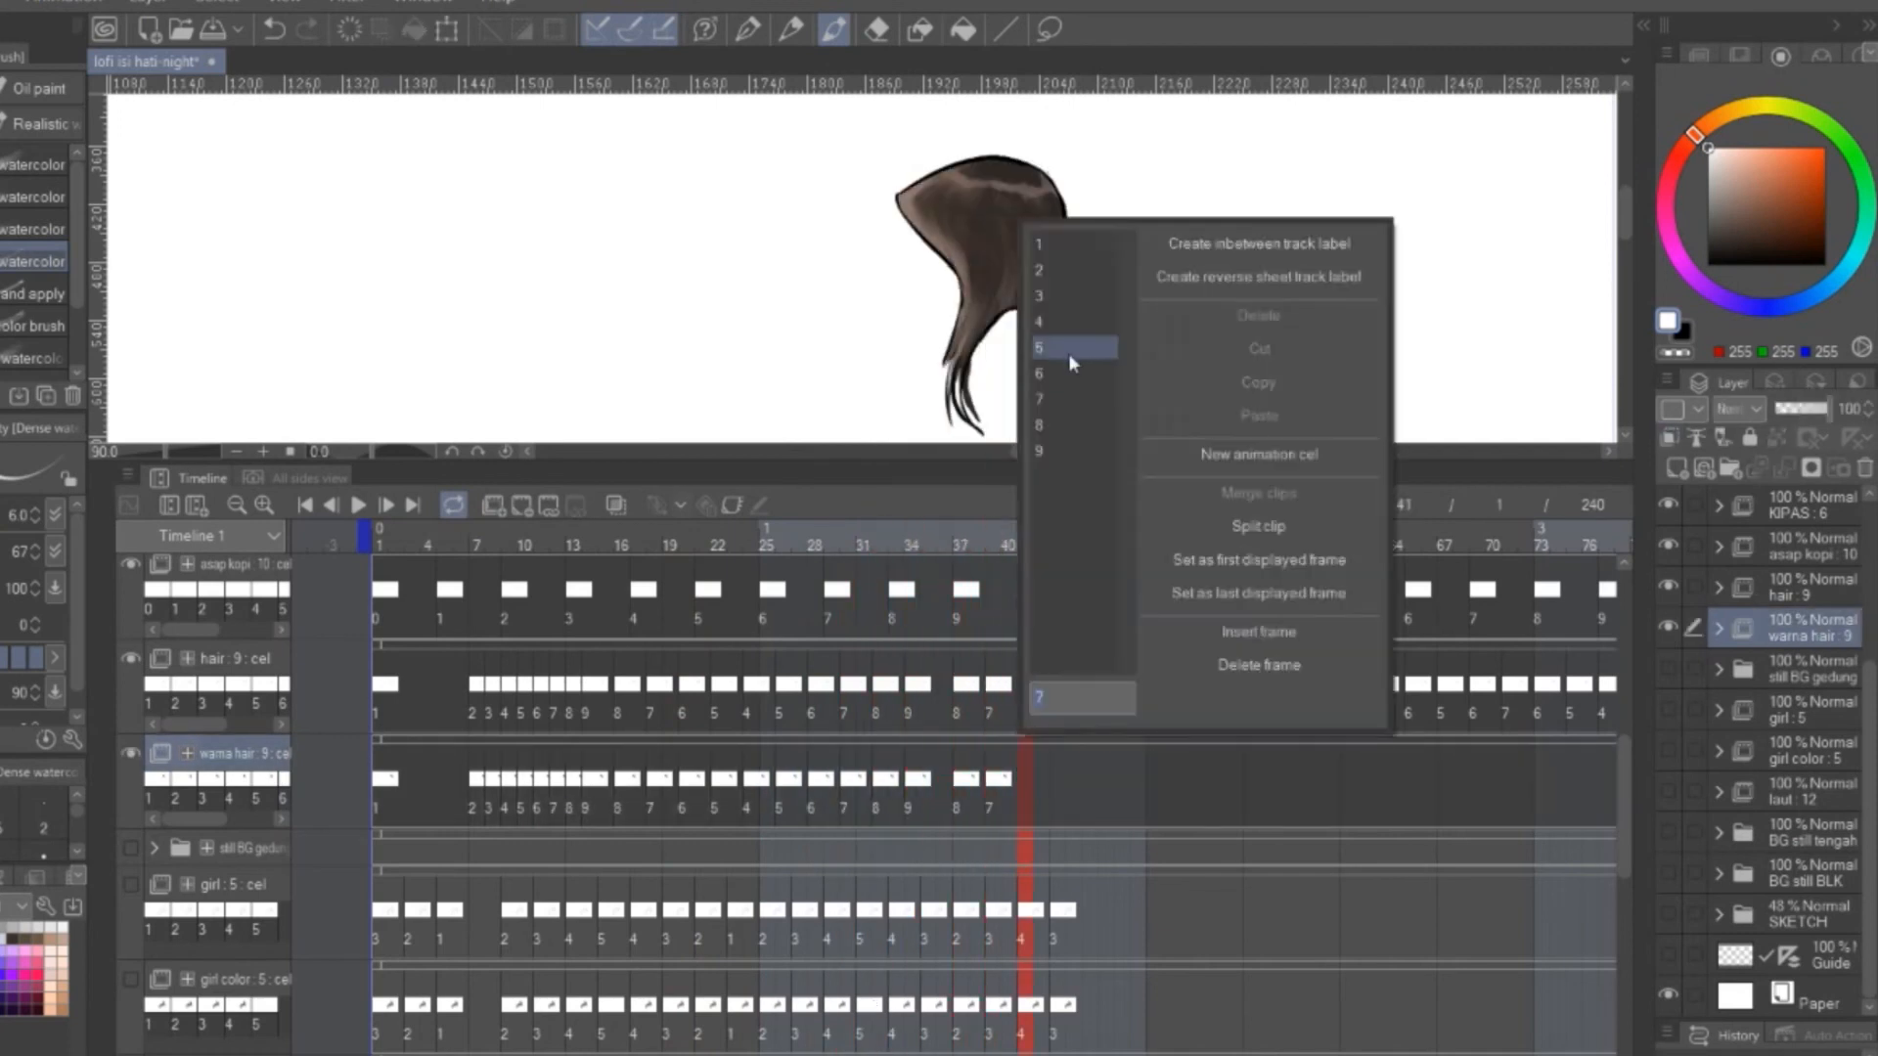
{"action": "right_click", "coordinate": [1124, 778]}
{"action": "left_click", "coordinate": [1171, 297]}
{"action": "right_click", "coordinate": [1154, 779]}
{"action": "left_click", "coordinate": [1205, 322]}
{"action": "right_click", "coordinate": [1183, 776]}
{"action": "left_click", "coordinate": [1236, 347]}
{"action": "right_click", "coordinate": [1213, 779]}
{"action": "left_click", "coordinate": [1267, 373]}
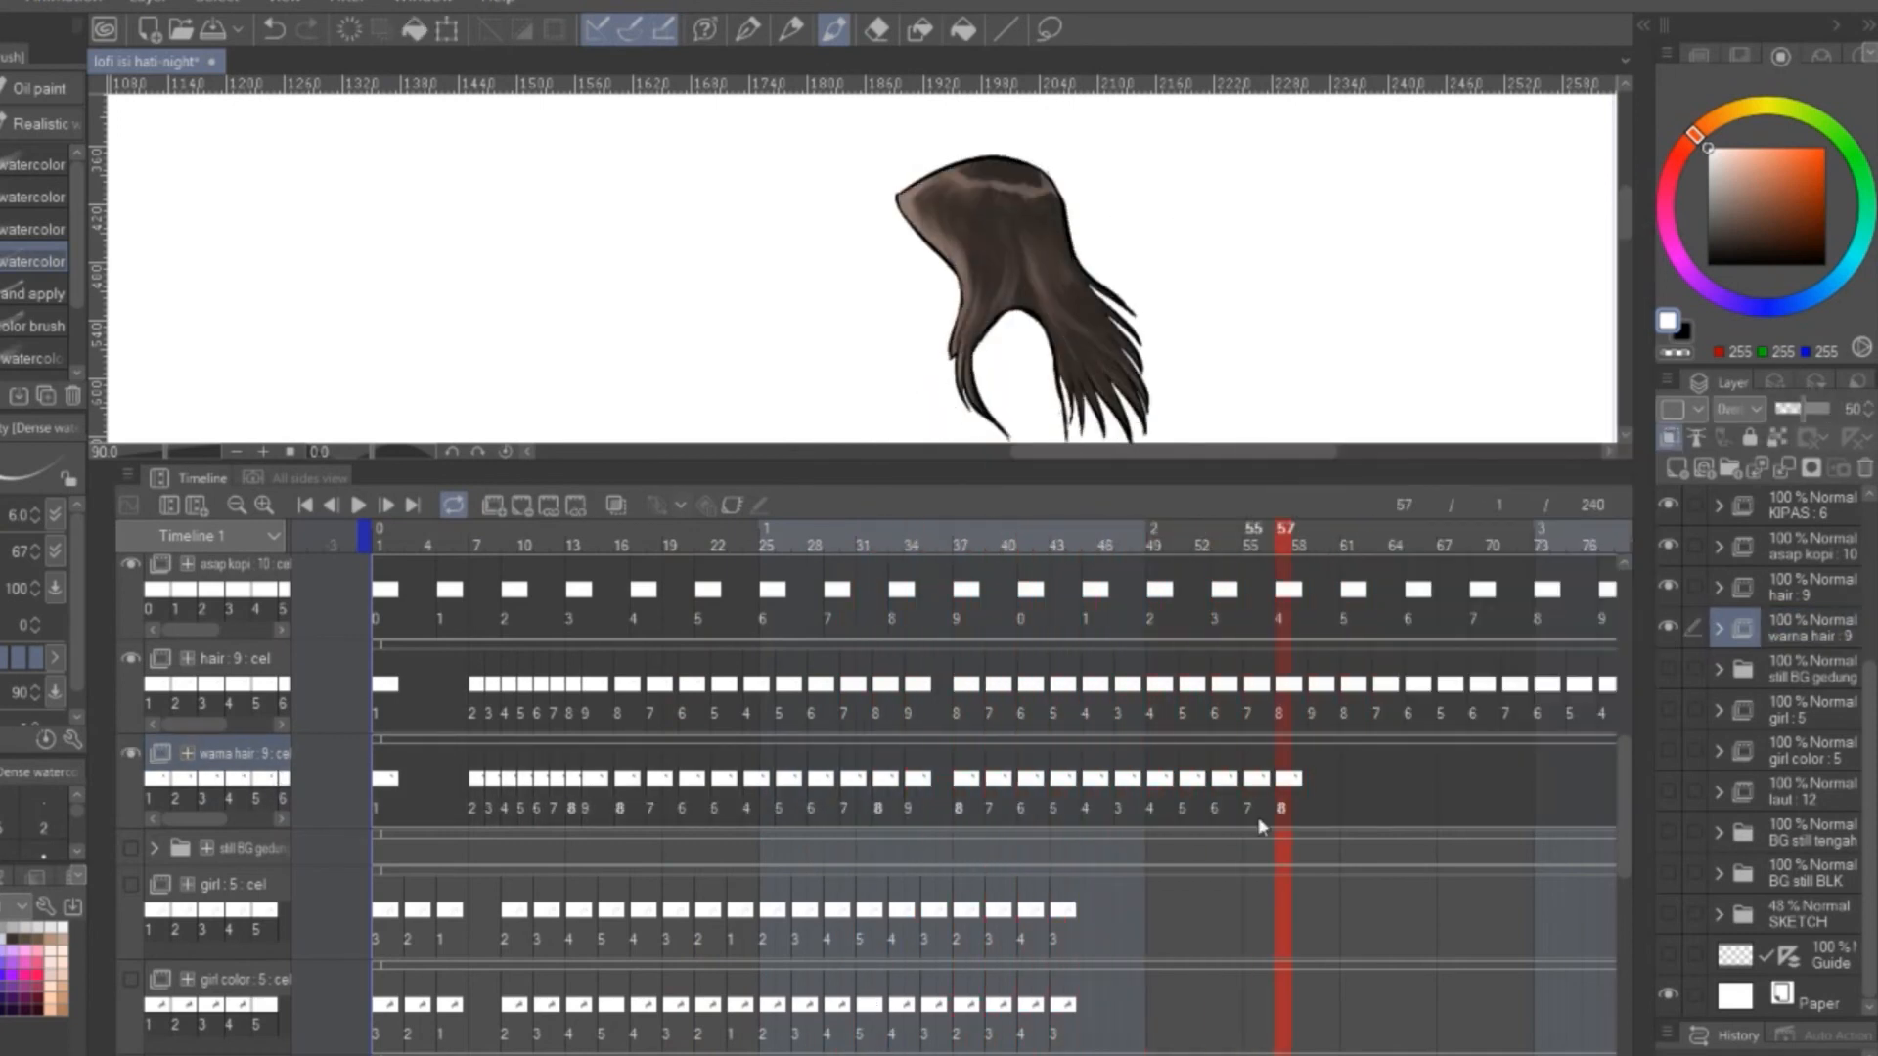
{"action": "left_click", "coordinate": [1399, 425]}
Assign cels 7, 6 and 5 to frames 63, 65 and 67 of the warna hair track
{"action": "scroll", "coordinate": [1399, 778], "scroll_direction": "right", "scroll_amount": 5}
{"action": "right_click", "coordinate": [694, 780]}
{"action": "left_click", "coordinate": [761, 399]}
{"action": "right_click", "coordinate": [728, 779]}
{"action": "left_click", "coordinate": [790, 373]}
{"action": "right_click", "coordinate": [760, 780]}
{"action": "left_click", "coordinate": [823, 348]}
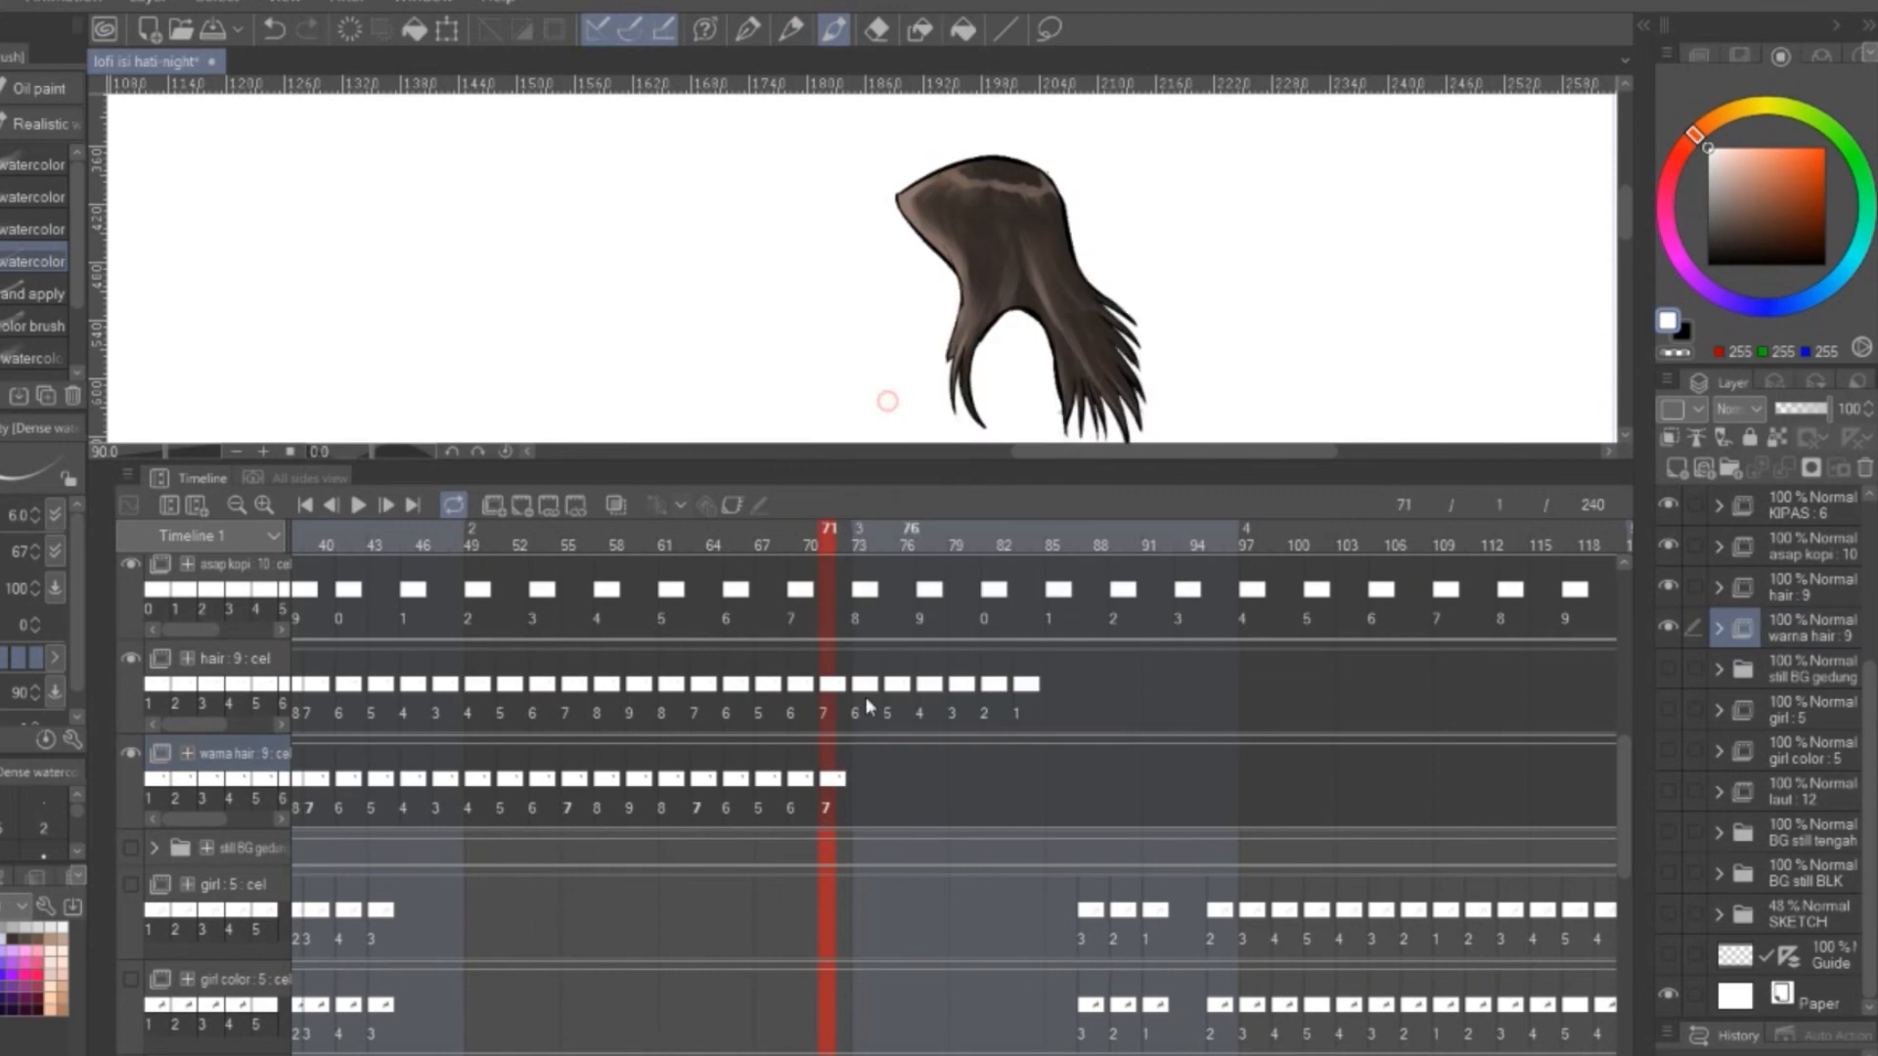
Assign cels 5, 4, 3 and 2 to frames 75, 77, 79 and 81 of the warna hair track
{"action": "right_click", "coordinate": [896, 781]}
{"action": "left_click", "coordinate": [945, 347]}
{"action": "right_click", "coordinate": [925, 780]}
{"action": "left_click", "coordinate": [974, 322]}
{"action": "right_click", "coordinate": [956, 780]}
{"action": "left_click", "coordinate": [1006, 297]}
{"action": "right_click", "coordinate": [988, 779]}
{"action": "left_click", "coordinate": [1037, 271]}
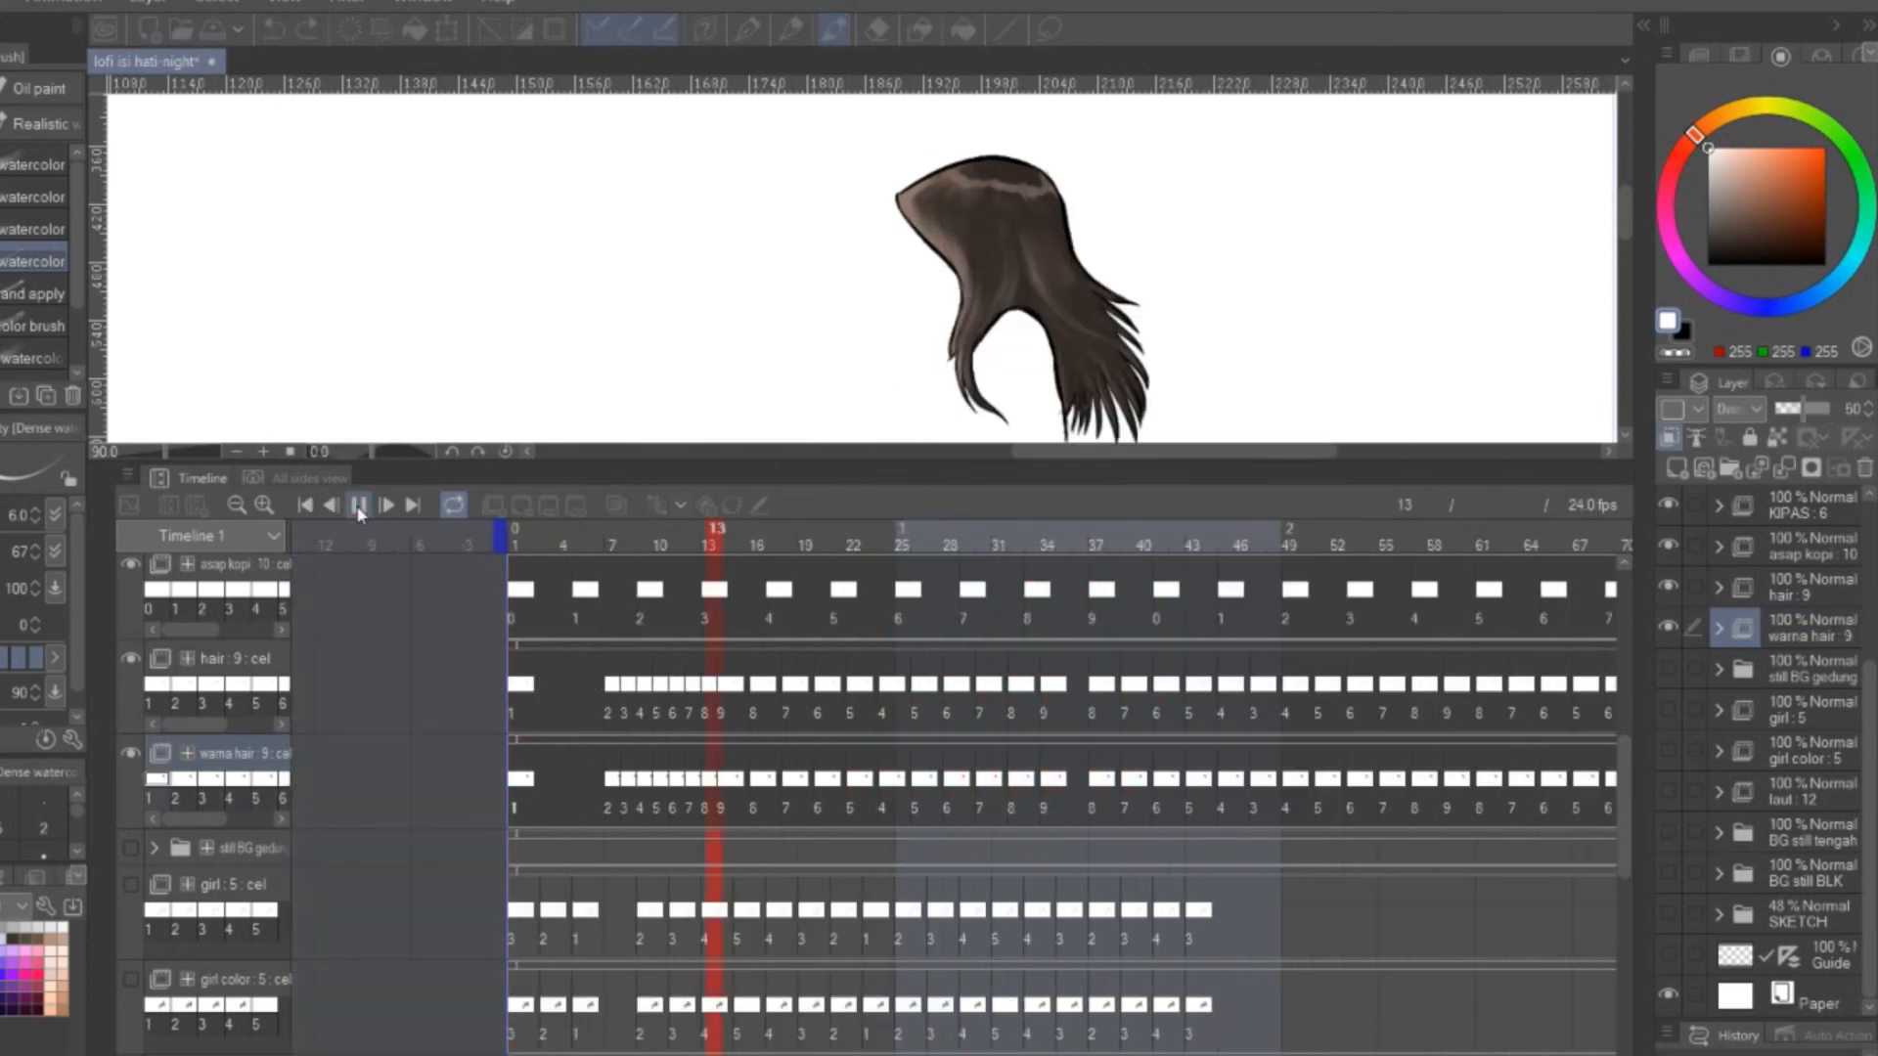
Select the frame sequence on the hair and warna hair tracks and paste a copy further along the timeline
{"action": "scroll", "coordinate": [718, 753], "scroll_direction": "left", "scroll_amount": 12}
{"action": "scroll", "coordinate": [718, 753], "scroll_direction": "right", "scroll_amount": 3}
{"action": "left_click_drag", "start_coordinate": [303, 661], "coordinate": [1553, 816]}
{"action": "left_click", "coordinate": [900, 667]}
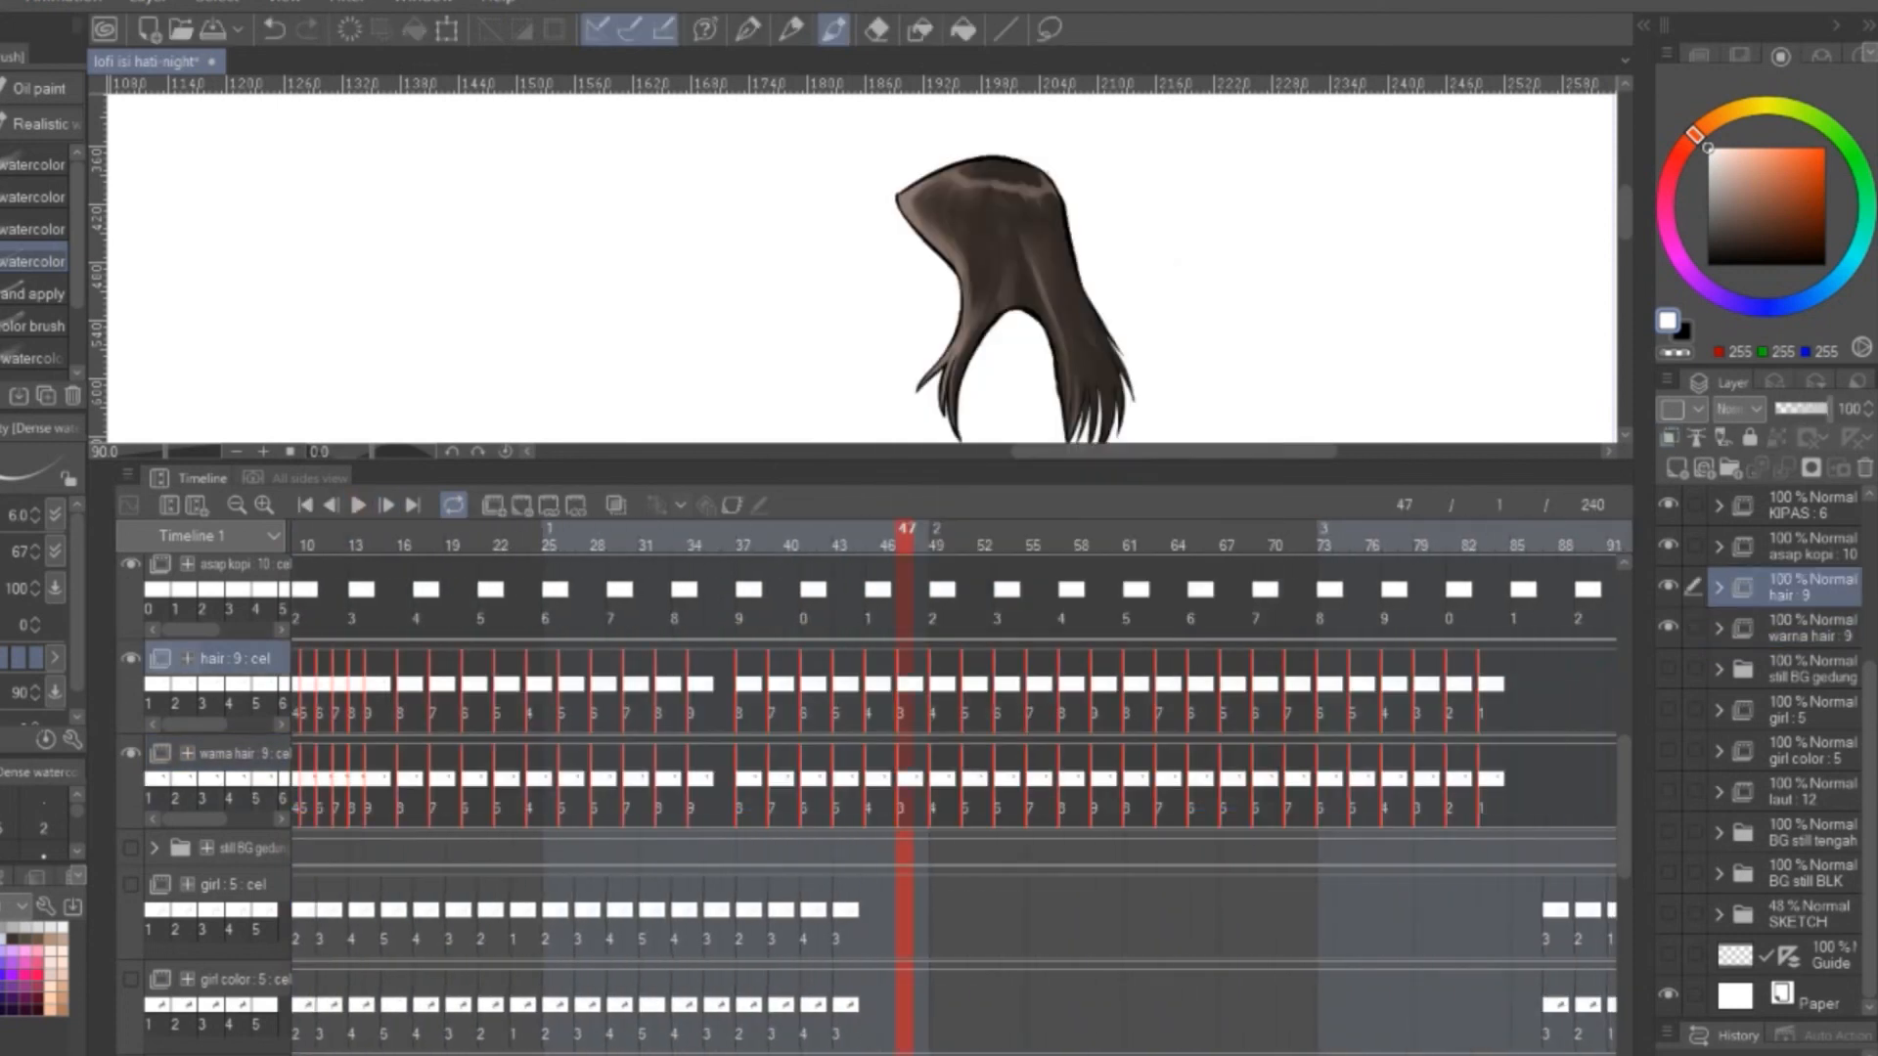
{"action": "scroll", "coordinate": [1026, 850], "scroll_direction": "right", "scroll_amount": 14}
{"action": "right_click", "coordinate": [1024, 675]}
{"action": "left_click", "coordinate": [1106, 431]}
{"action": "left_click", "coordinate": [1115, 404]}
Select the hair track's frame sequence and open the cel options at frame 145 of the warna hair track
{"action": "scroll", "coordinate": [1026, 723], "scroll_direction": "left", "scroll_amount": 14}
{"action": "left_click_drag", "start_coordinate": [303, 661], "coordinate": [1624, 719]}
{"action": "left_click", "coordinate": [839, 675]}
{"action": "right_click", "coordinate": [788, 684]}
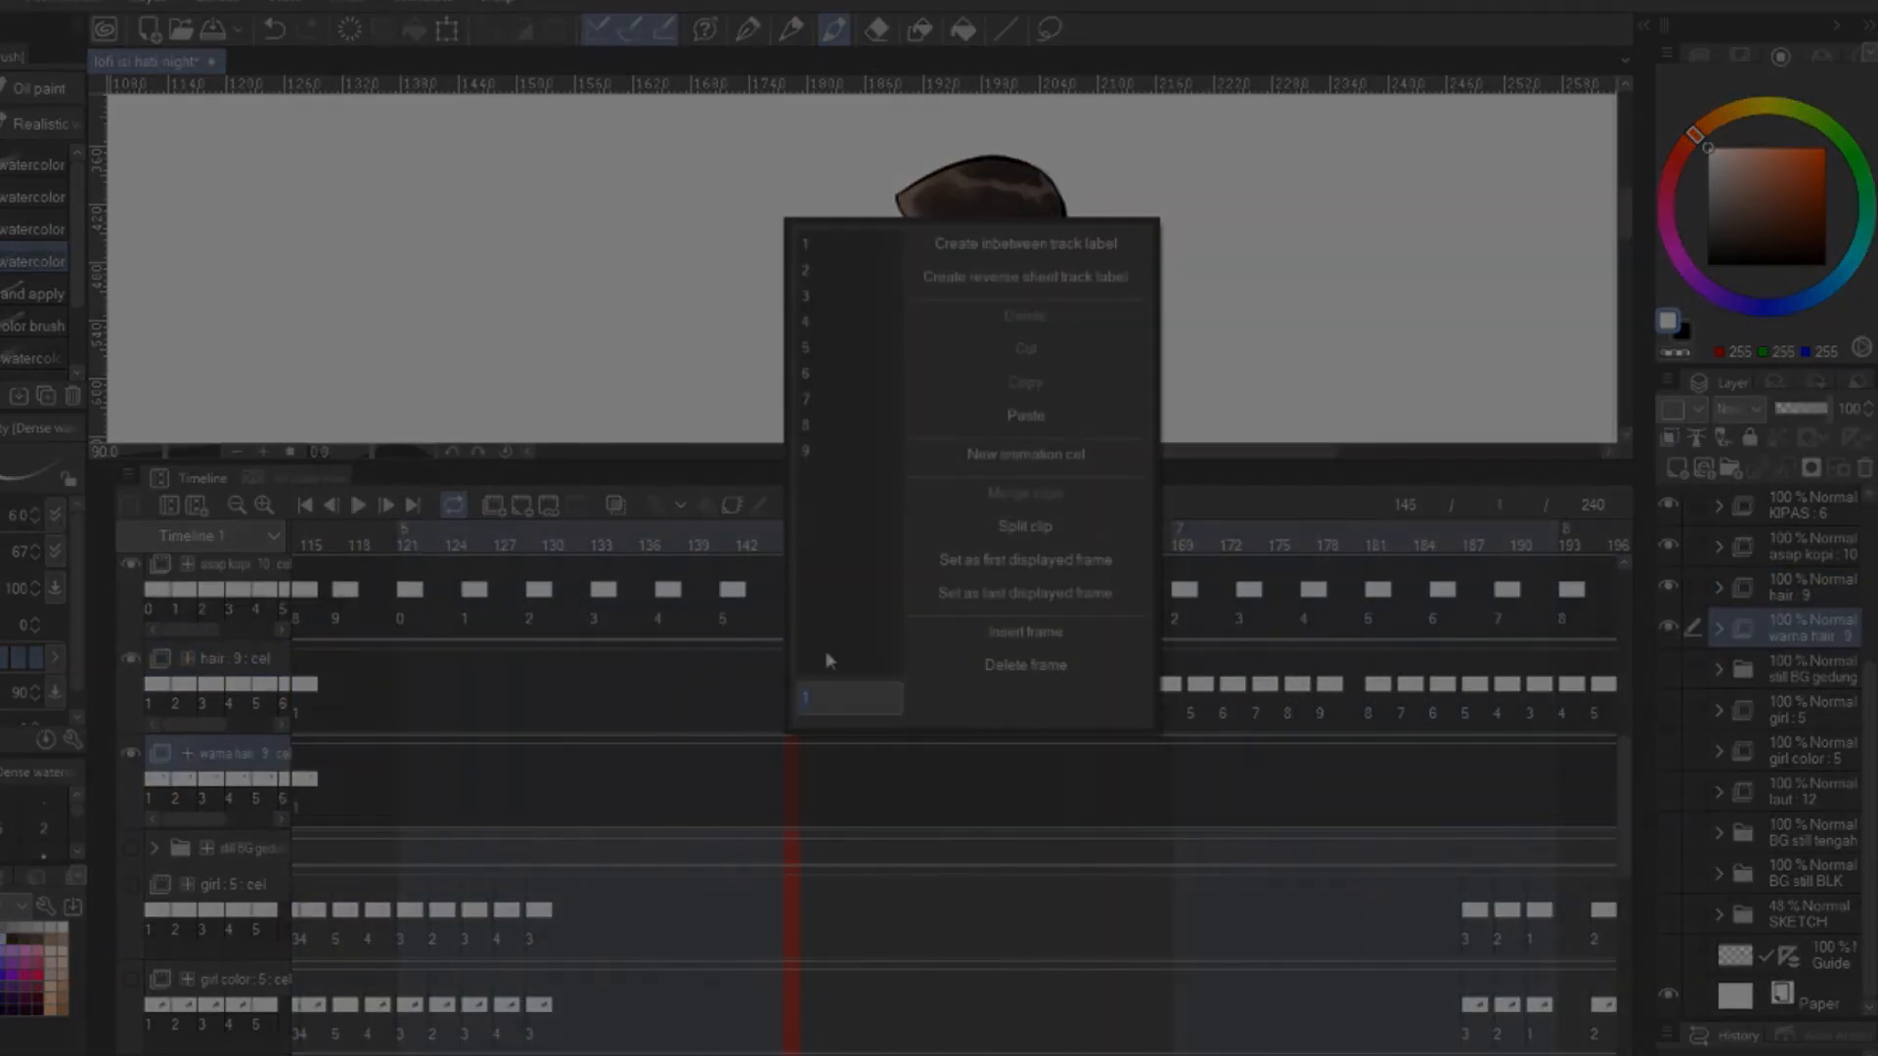